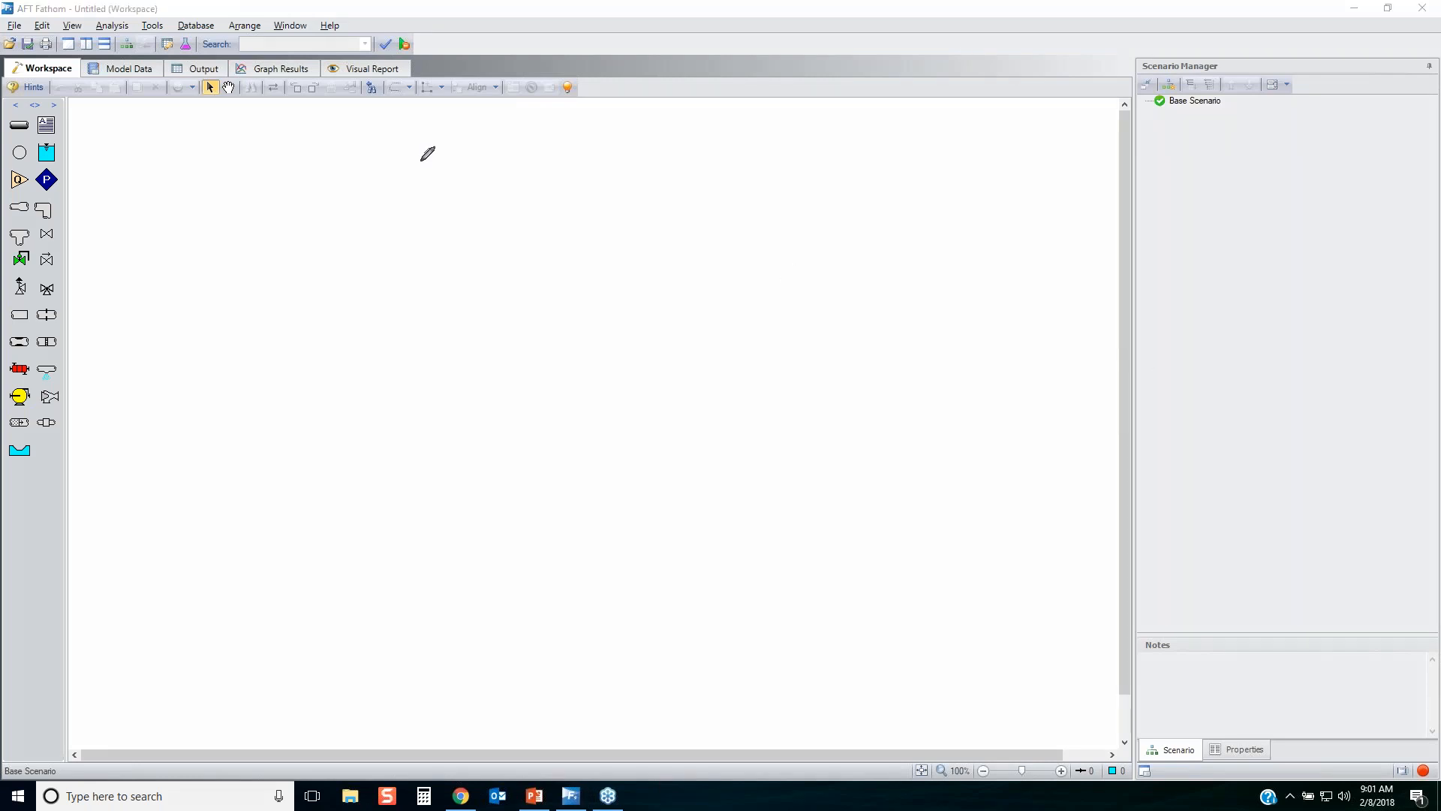
mouse_move(115, 127)
left_mouse_down()
mouse_move(463, 112)
mouse_move(798, 123)
mouse_move(1095, 360)
mouse_move(611, 733)
mouse_move(161, 733)
mouse_move(83, 174)
mouse_move(110, 128)
left_mouse_up()
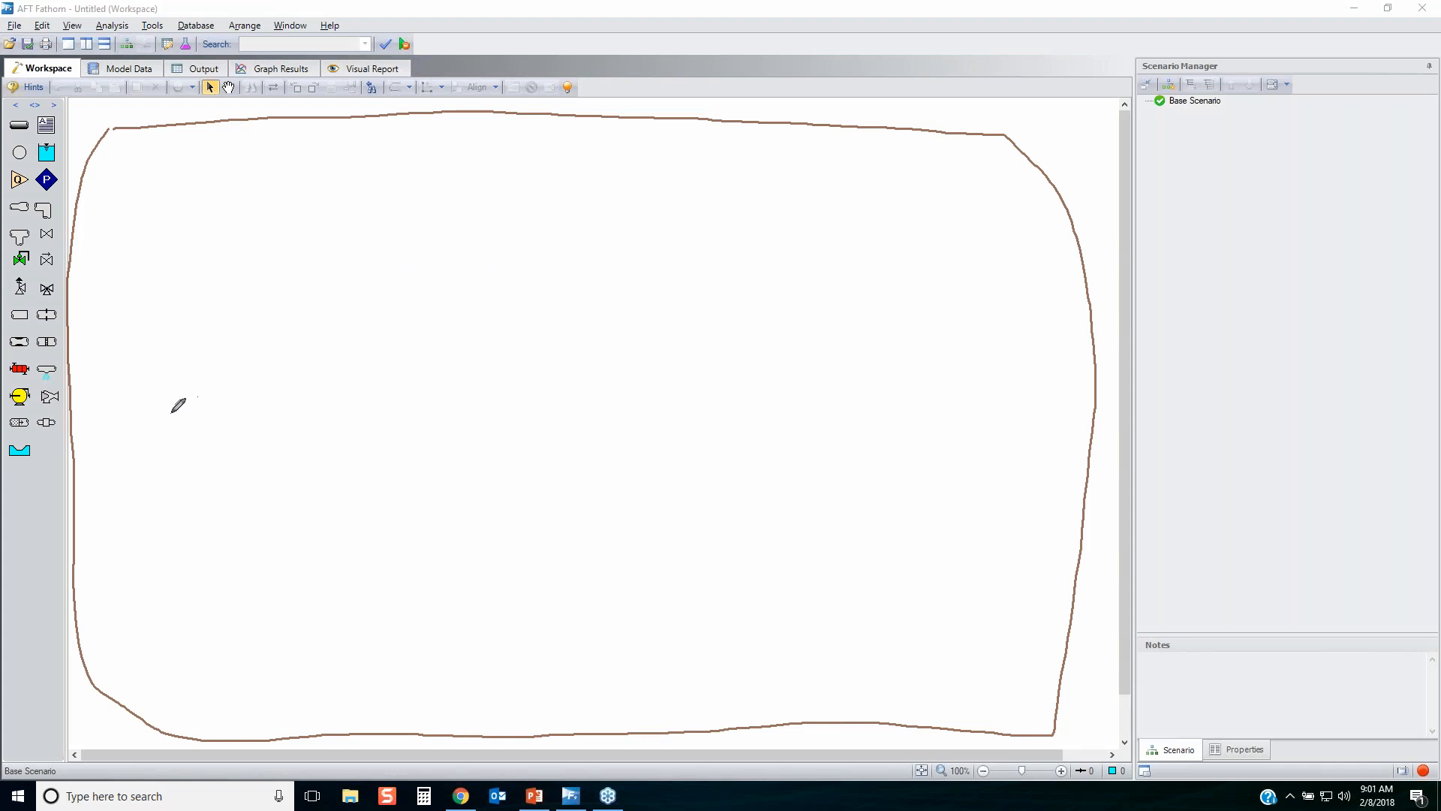
mouse_move(11, 466)
left_mouse_down()
mouse_move(57, 456)
mouse_move(76, 363)
mouse_move(69, 144)
mouse_move(10, 138)
mouse_move(9, 467)
left_mouse_up()
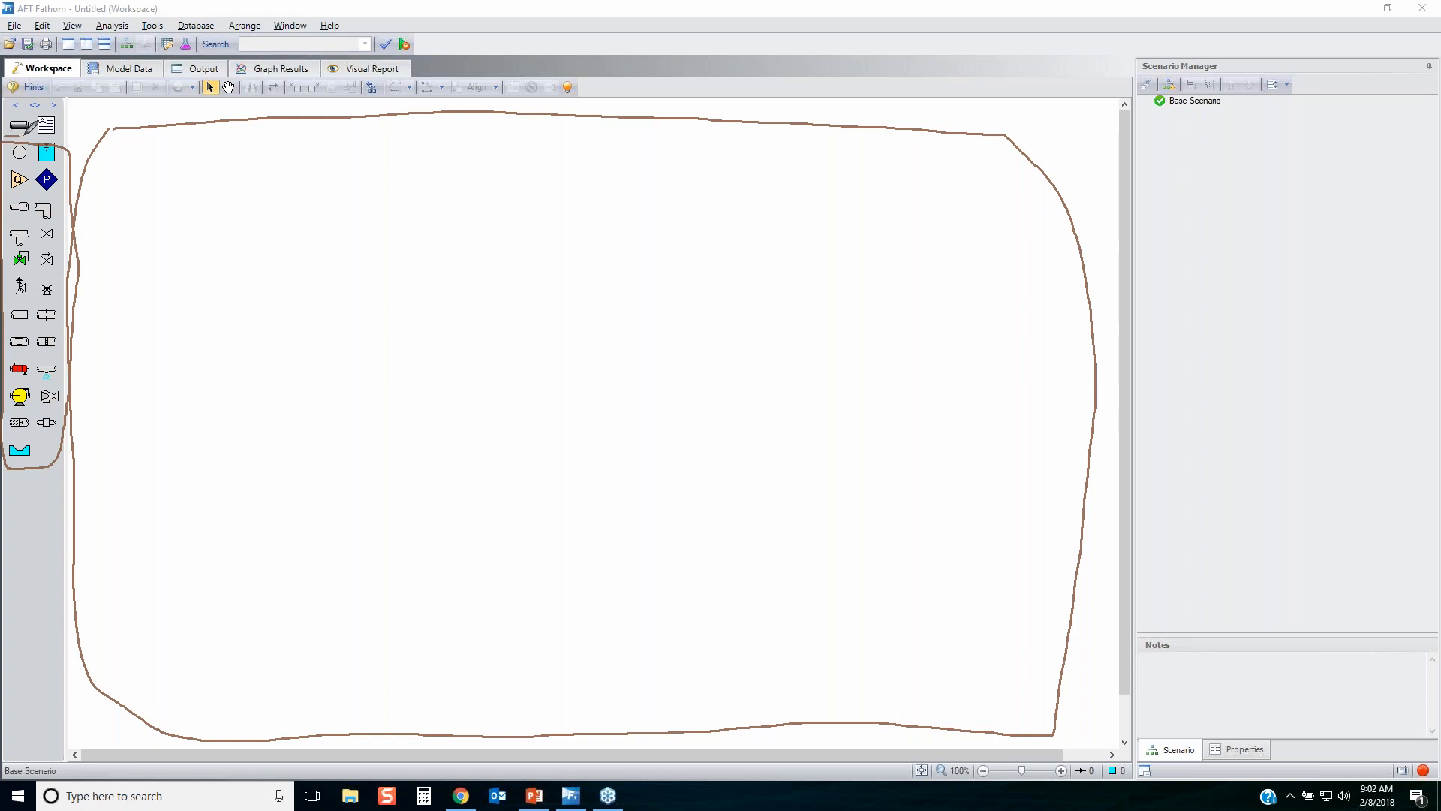
mouse_move(30, 114)
left_mouse_down()
mouse_move(30, 129)
mouse_move(58, 120)
mouse_move(34, 135)
left_mouse_up()
key("Escape")
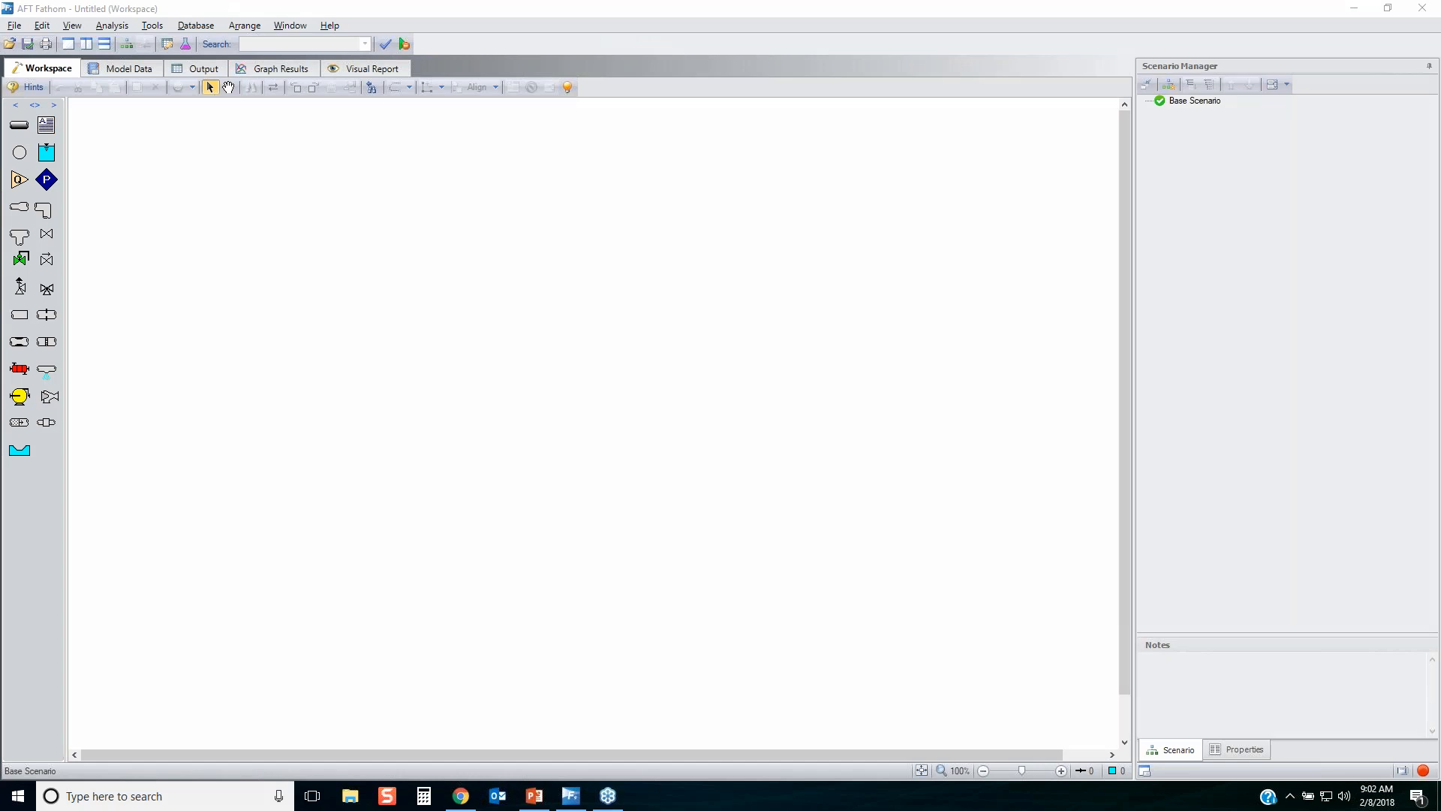
mouse_move(9, 129)
left_mouse_down()
mouse_move(51, 124)
mouse_move(10, 120)
left_mouse_up()
right_click(1142, 212)
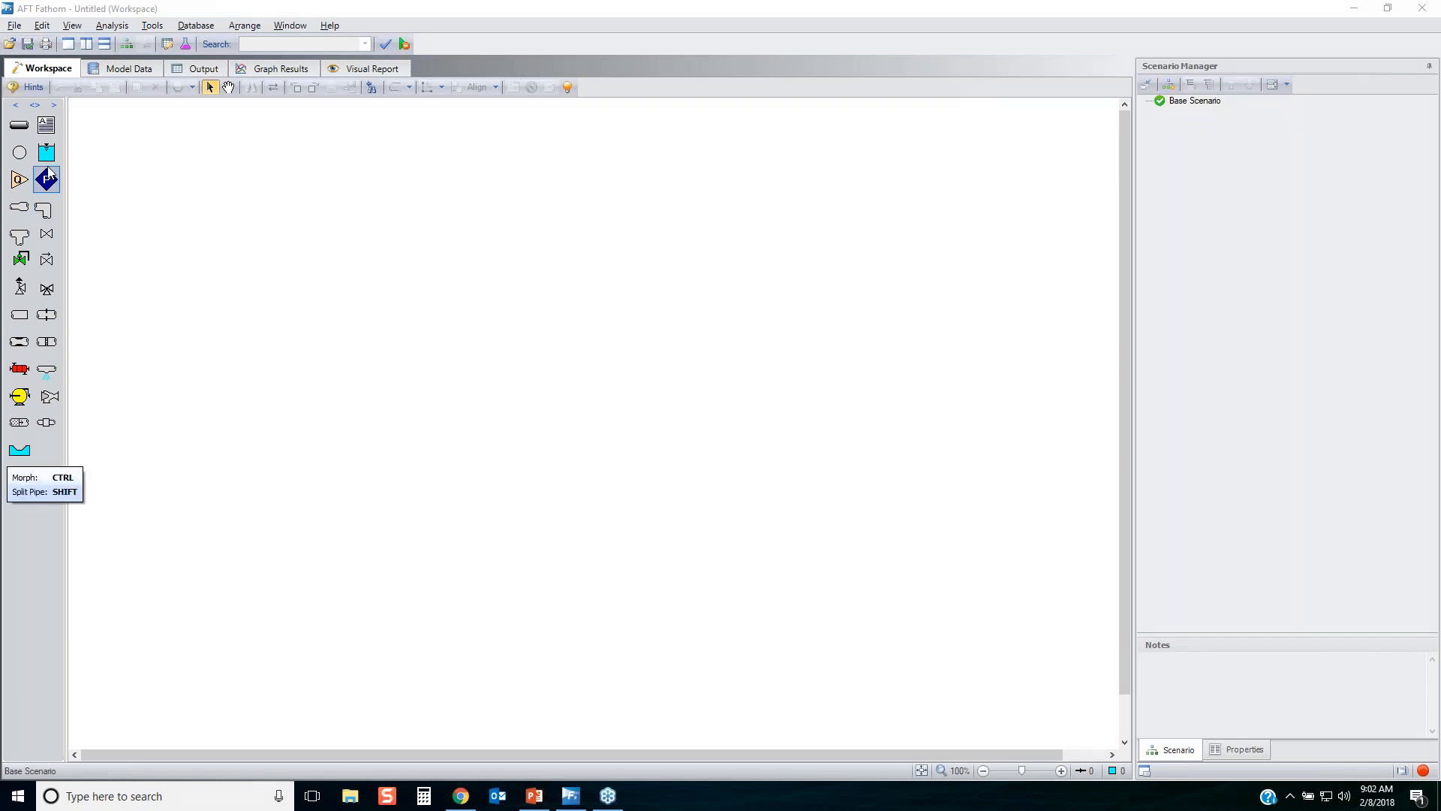
Place a reservoir, an assigned pressure and an assigned flow junction in a vertical column on the workspace.
left_click_drag(46, 154, 283, 169)
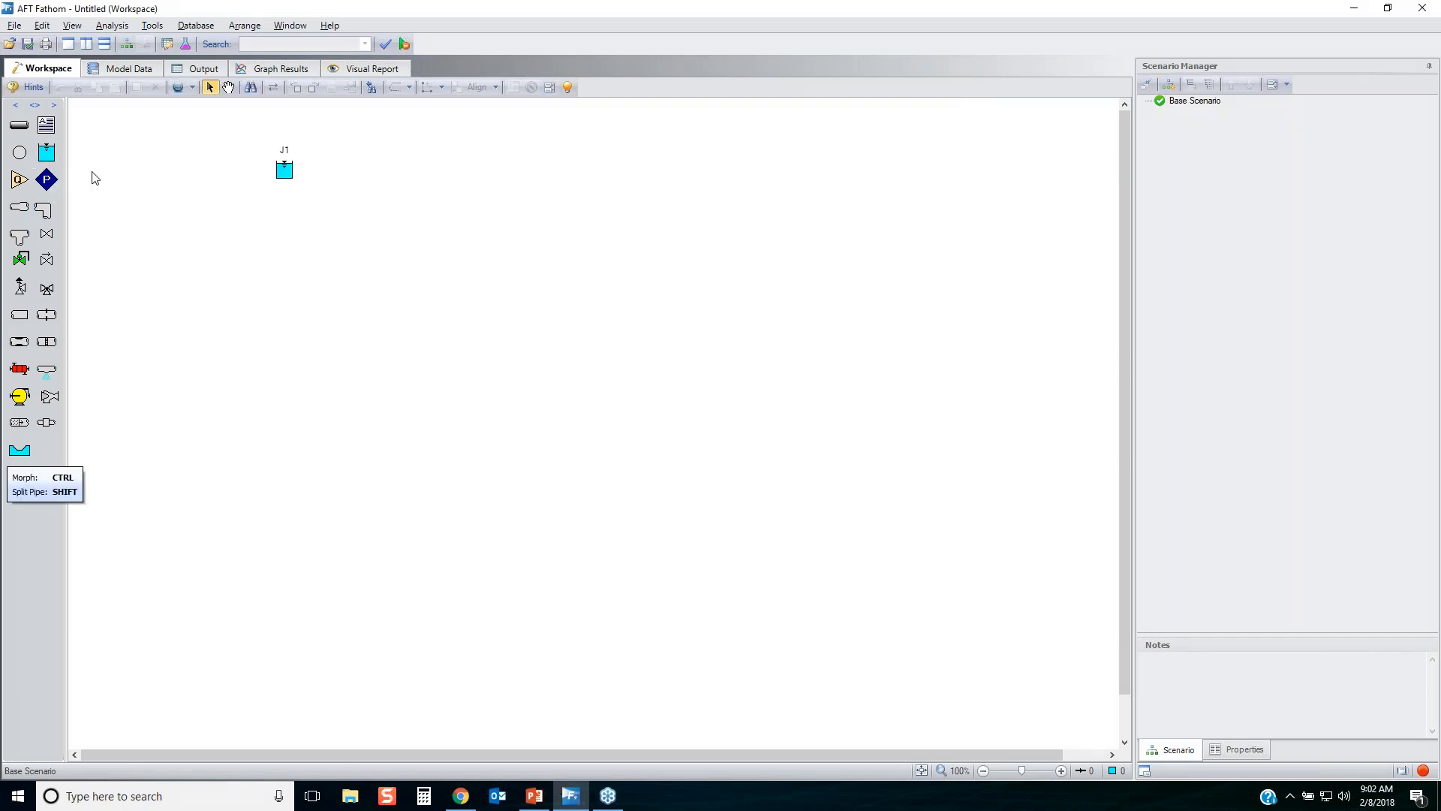
left_click_drag(47, 179, 283, 242)
left_click_drag(20, 179, 283, 313)
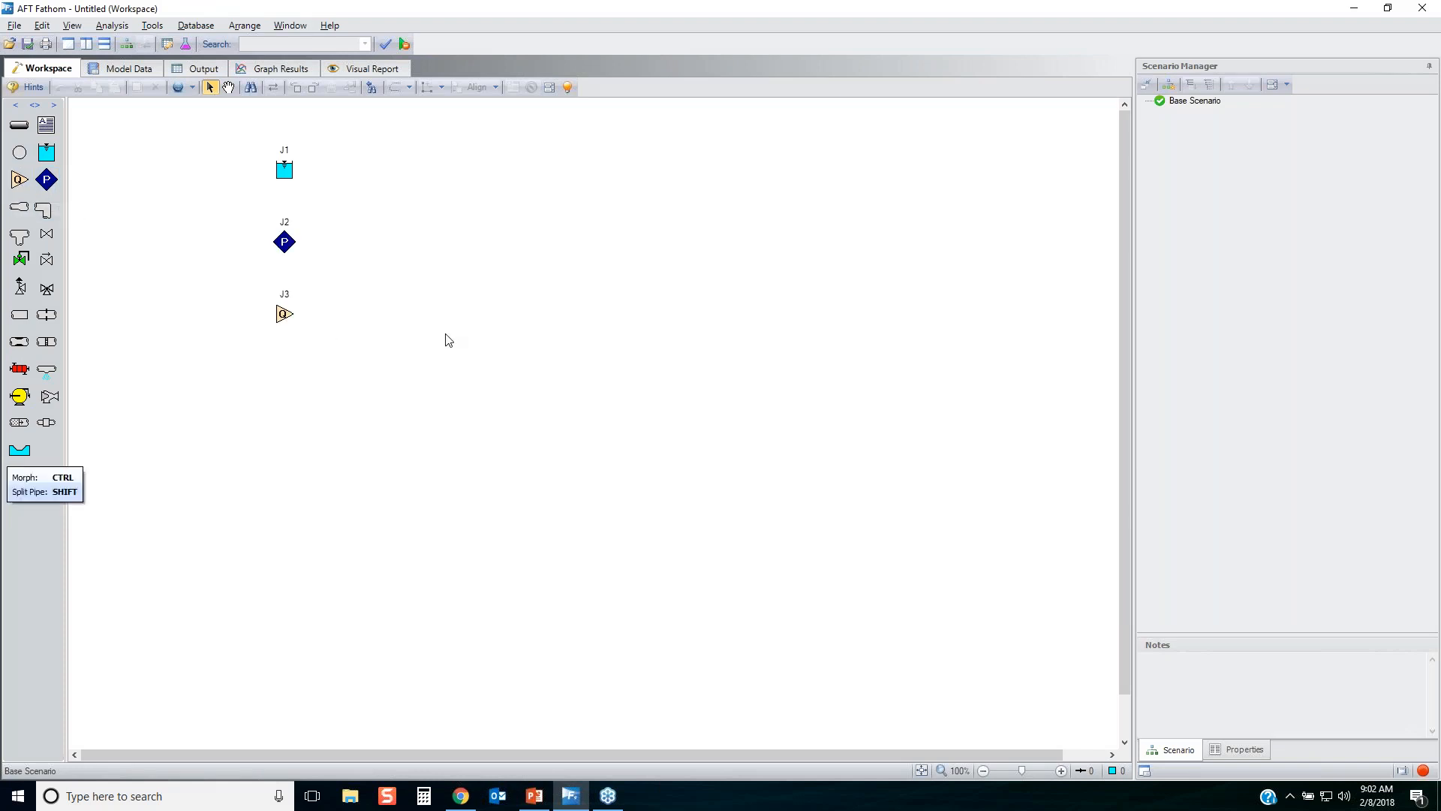
Review the reservoir's properties for liquid surface elevation, surface pressure and pipe depth, and leave them unchanged.
double_click(287, 177)
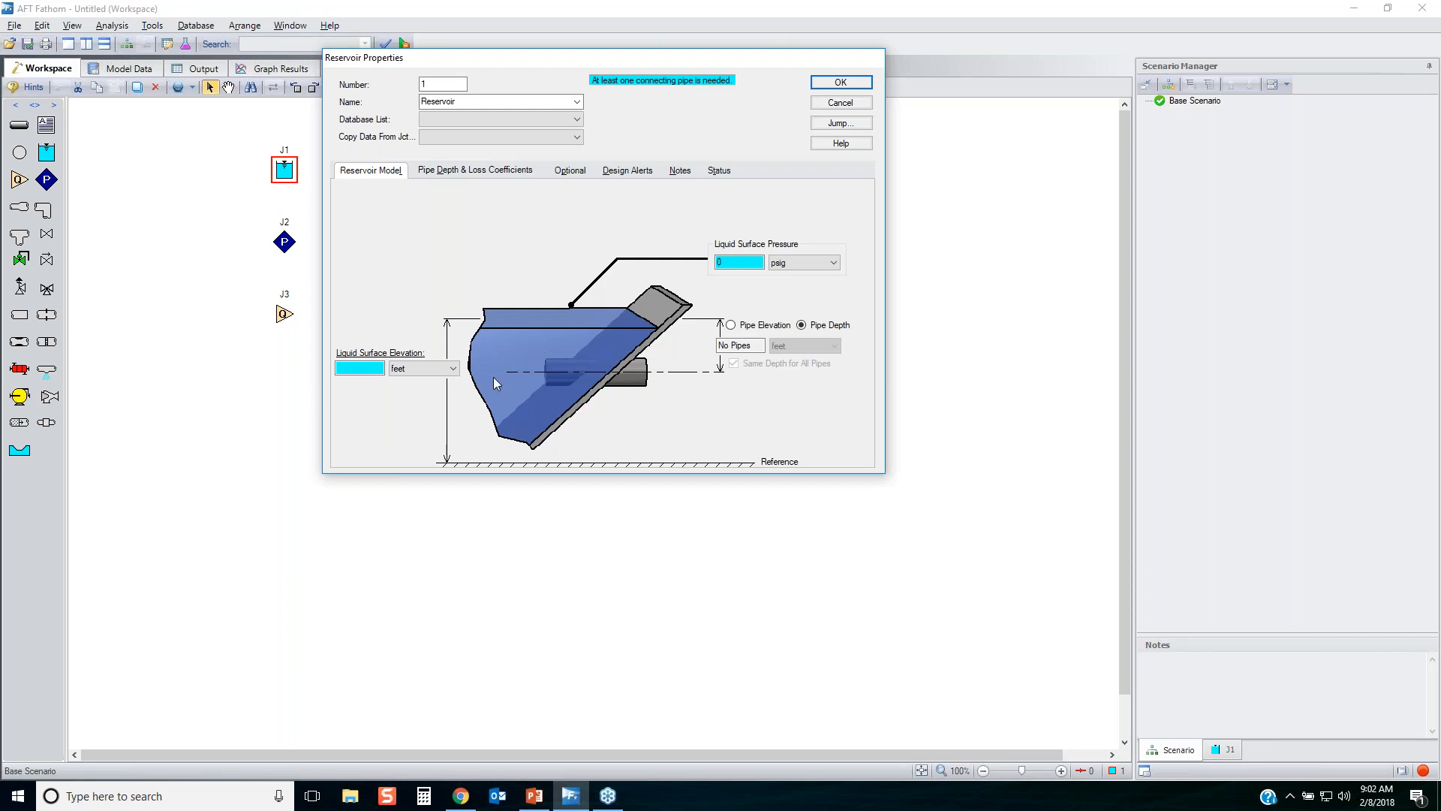
left_click(1258, 398)
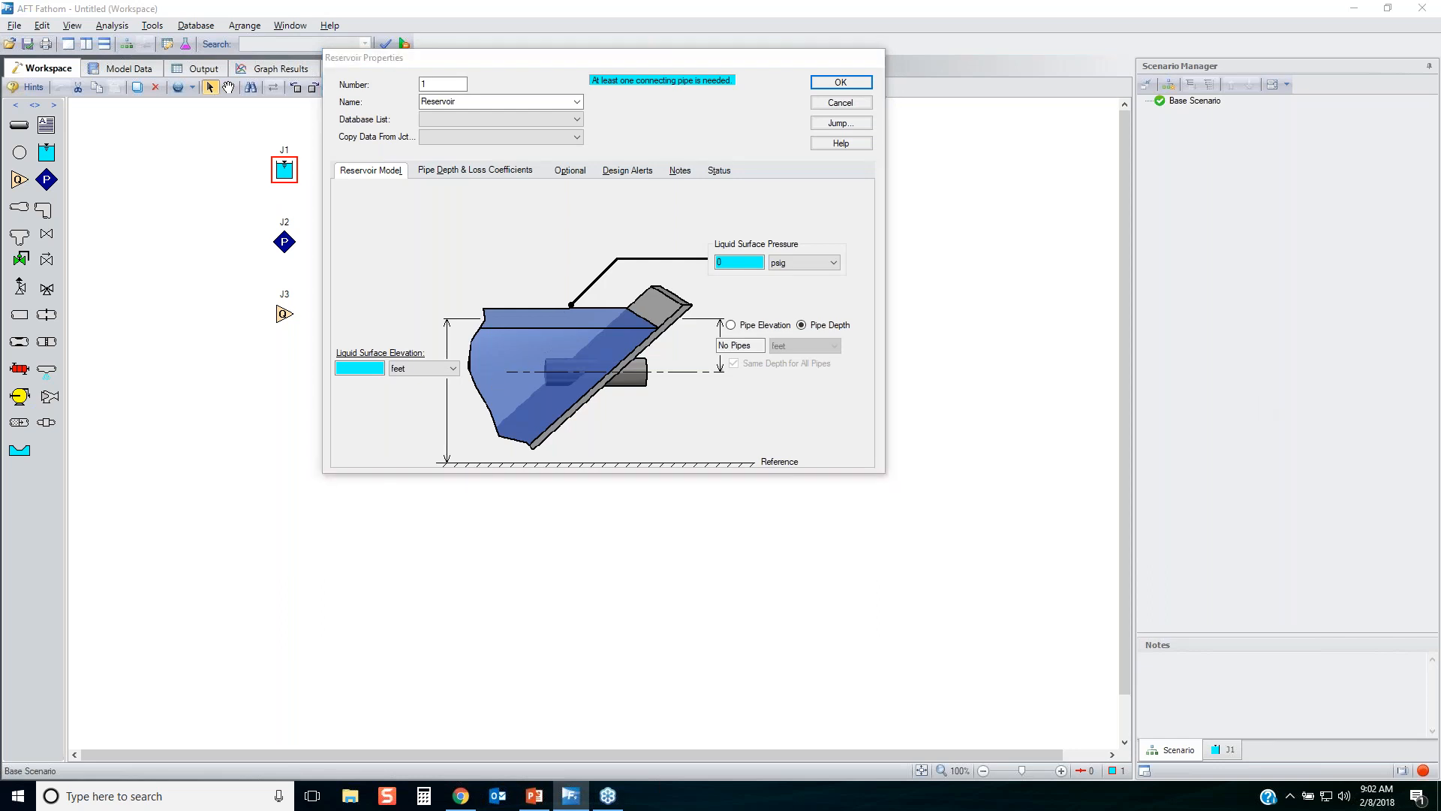
mouse_move(707, 271)
left_mouse_down()
mouse_move(833, 288)
mouse_move(768, 176)
mouse_move(719, 293)
left_mouse_up()
mouse_move(327, 392)
left_mouse_down()
mouse_move(454, 383)
mouse_move(336, 371)
mouse_move(354, 388)
left_mouse_up()
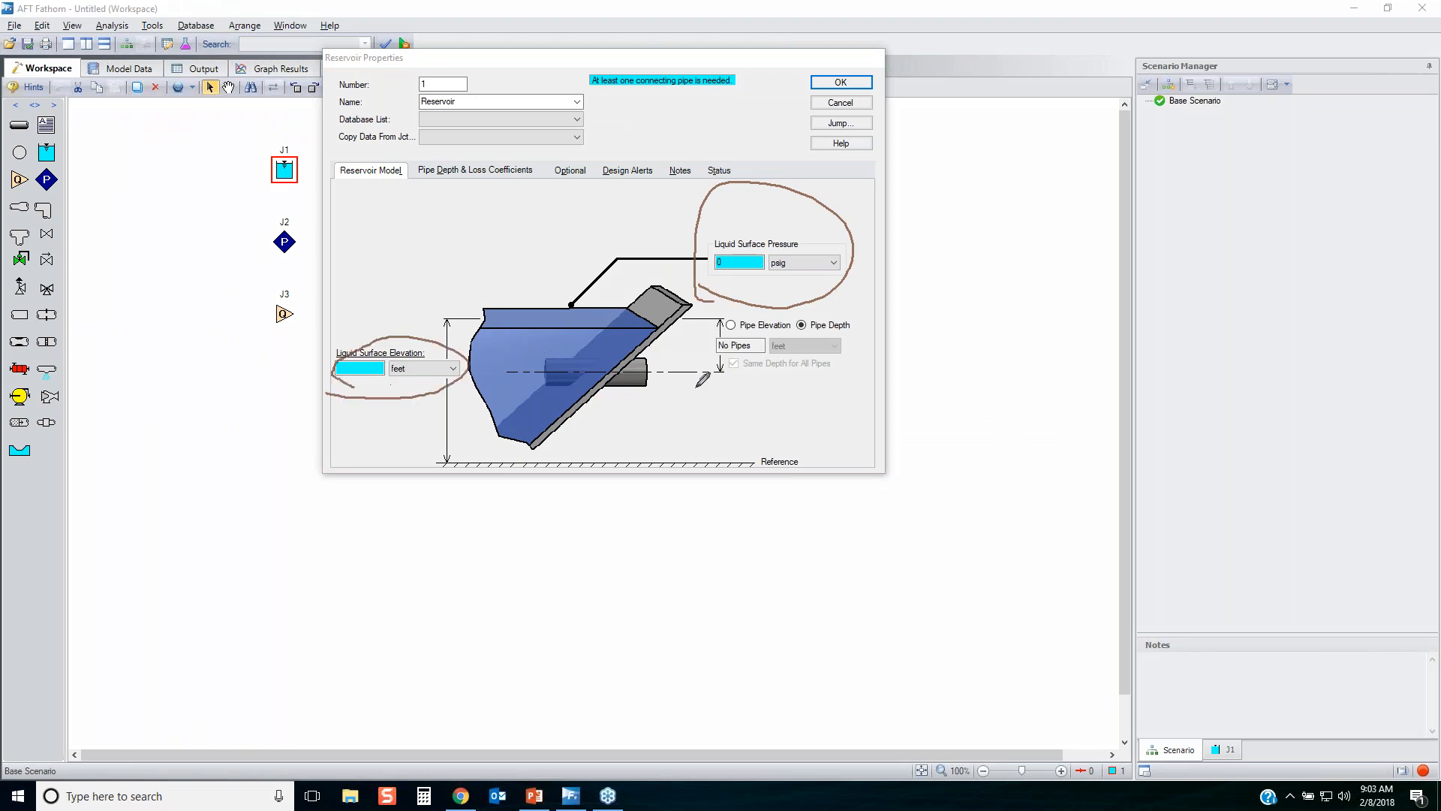
mouse_move(703, 379)
left_mouse_down()
mouse_move(870, 330)
mouse_move(750, 285)
mouse_move(685, 395)
left_mouse_up()
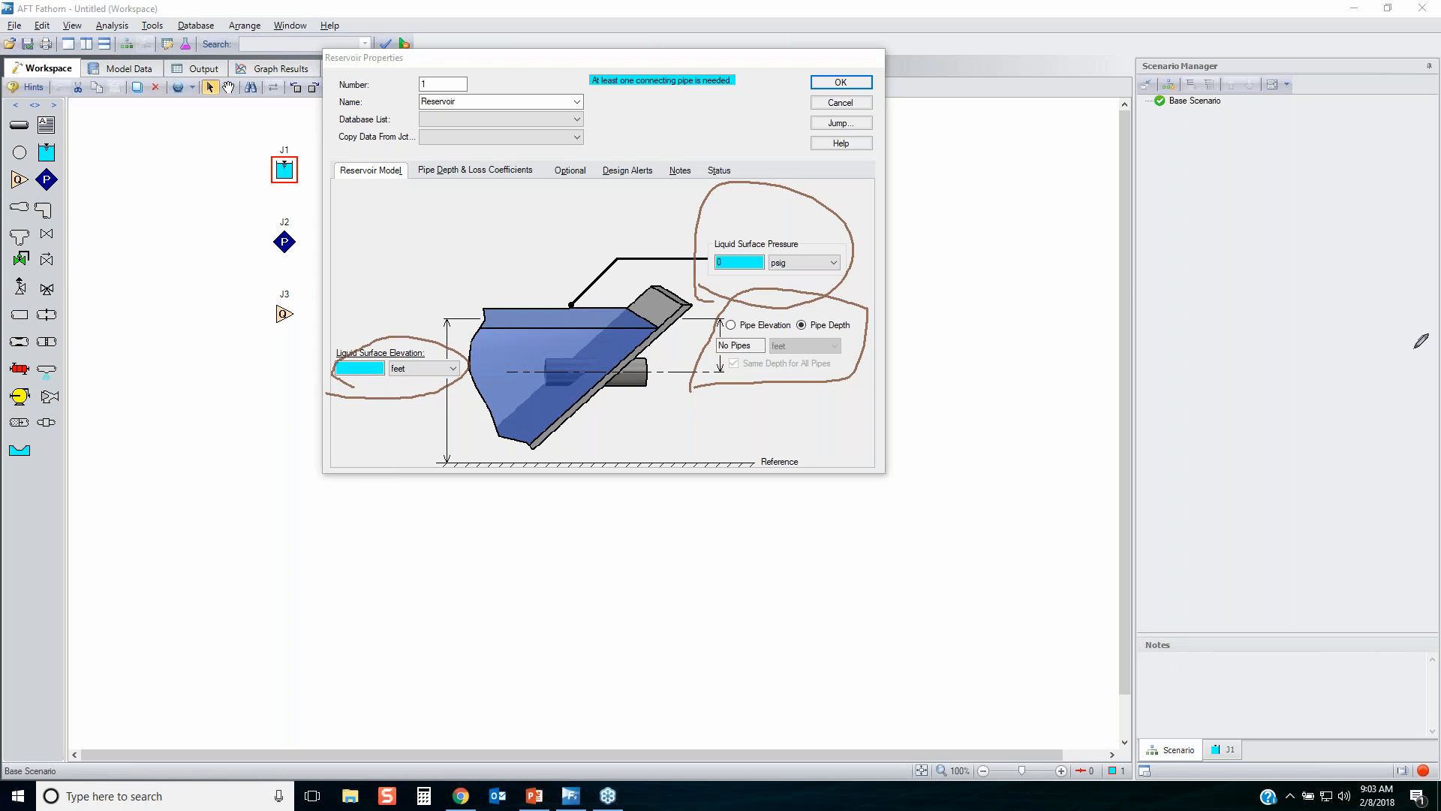
key("Escape")
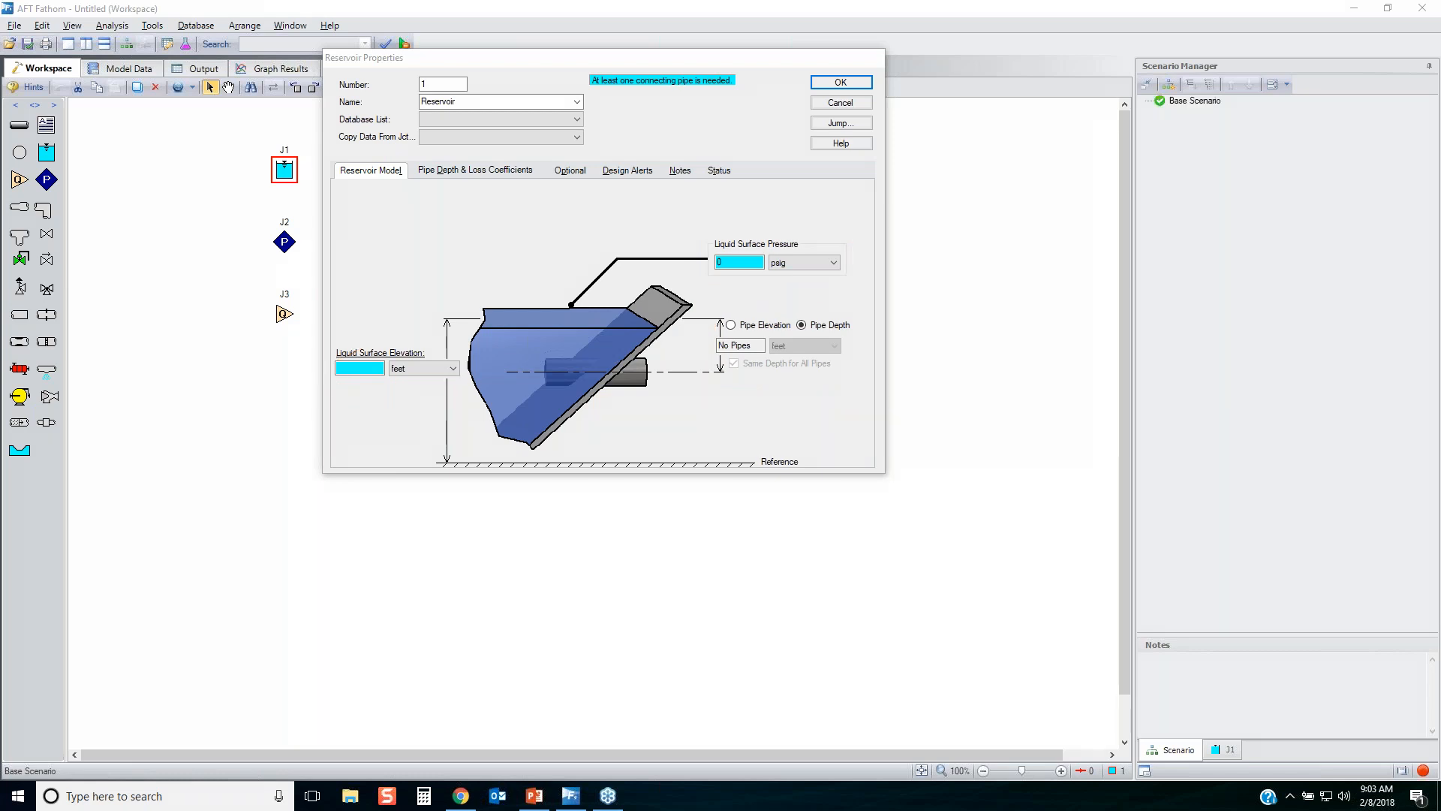
left_click(841, 102)
Review the pressure specification and elevation inputs of the assigned pressure junction without changing them.
double_click(285, 242)
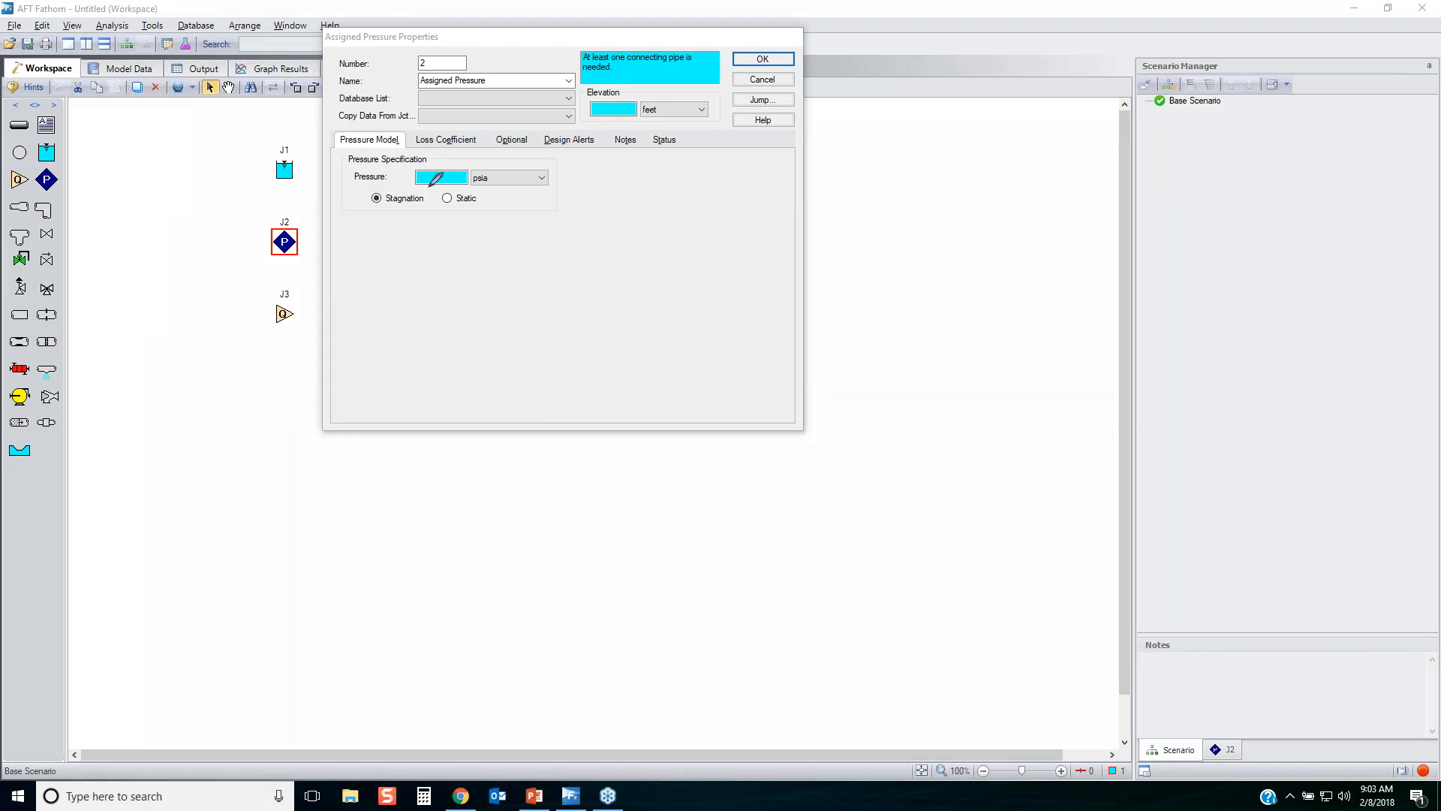
mouse_move(346, 208)
left_mouse_down()
mouse_move(409, 135)
mouse_move(351, 180)
mouse_move(373, 225)
left_mouse_up()
mouse_move(574, 126)
left_mouse_down()
mouse_move(762, 112)
mouse_move(600, 86)
mouse_move(577, 149)
left_mouse_up()
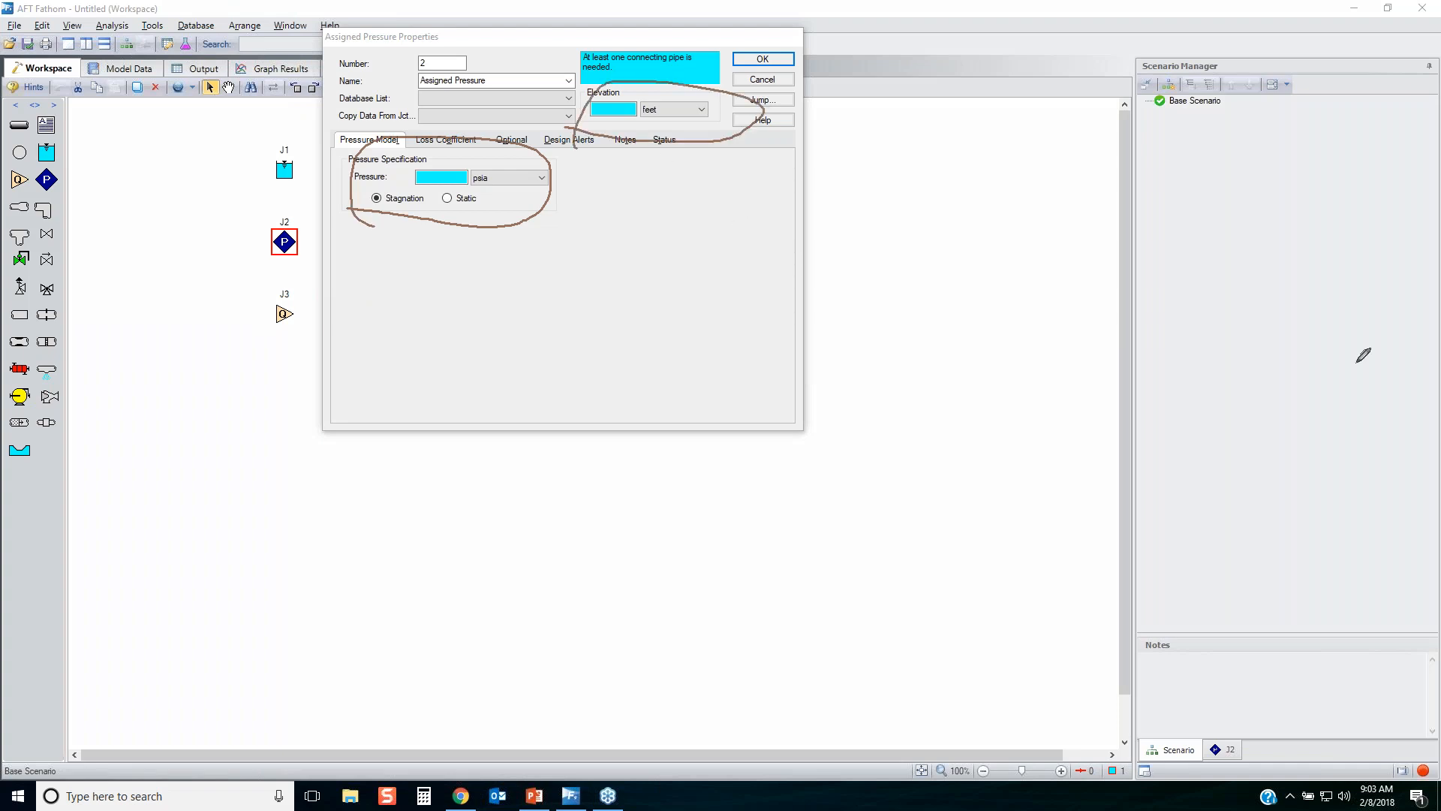
key("Escape")
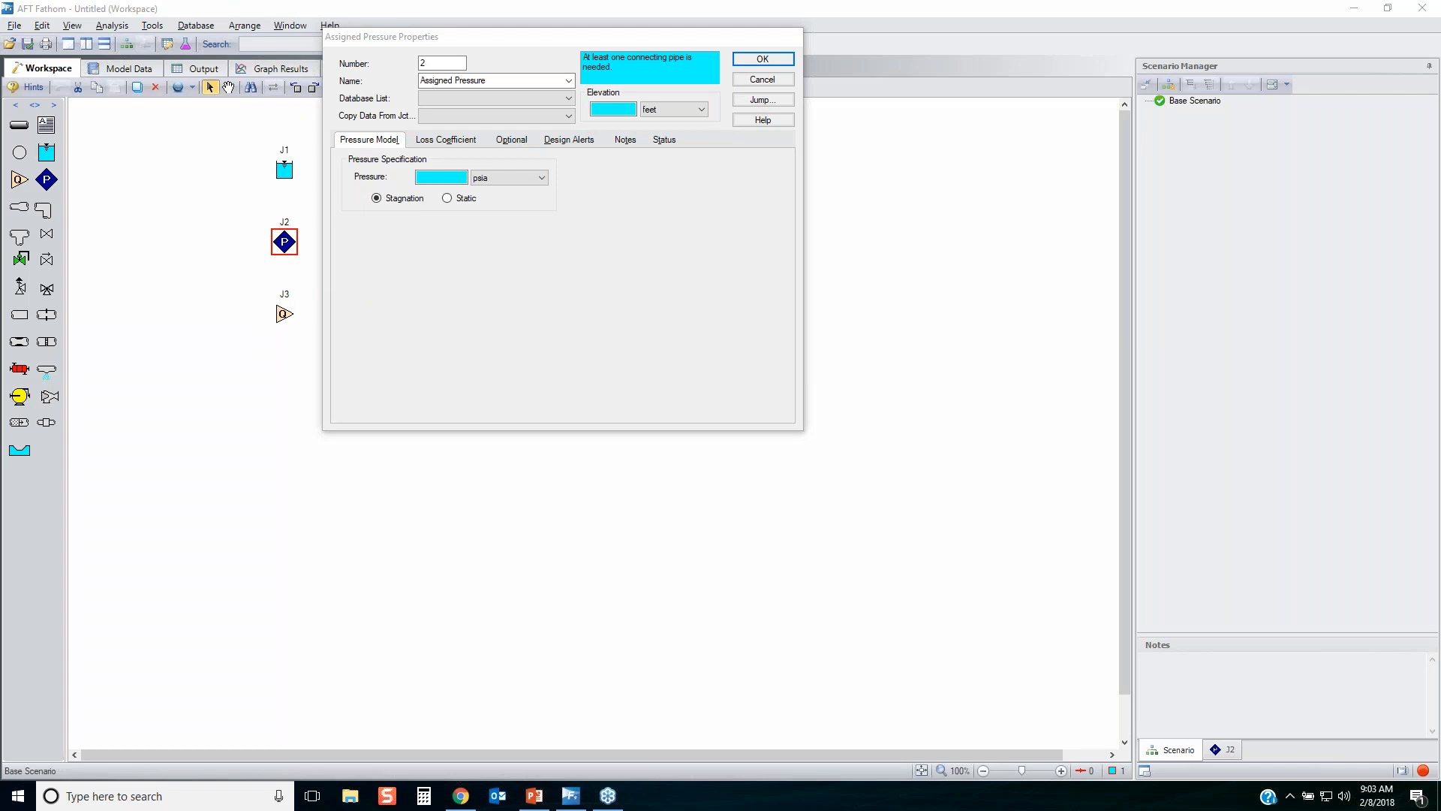
left_click(759, 79)
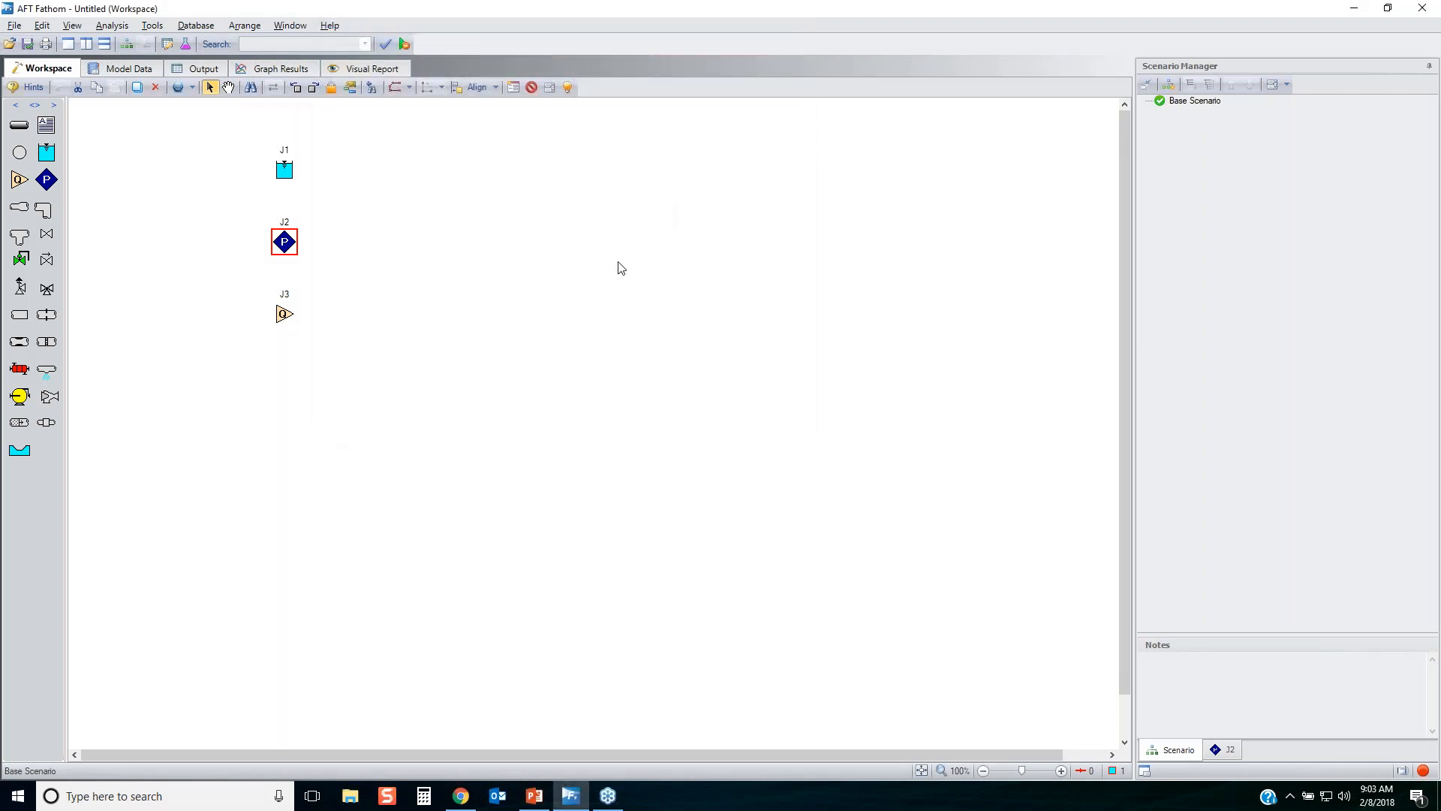
Draw one slightly downward-sloping pipe in the empty area beside the three junctions.
left_click(19, 125)
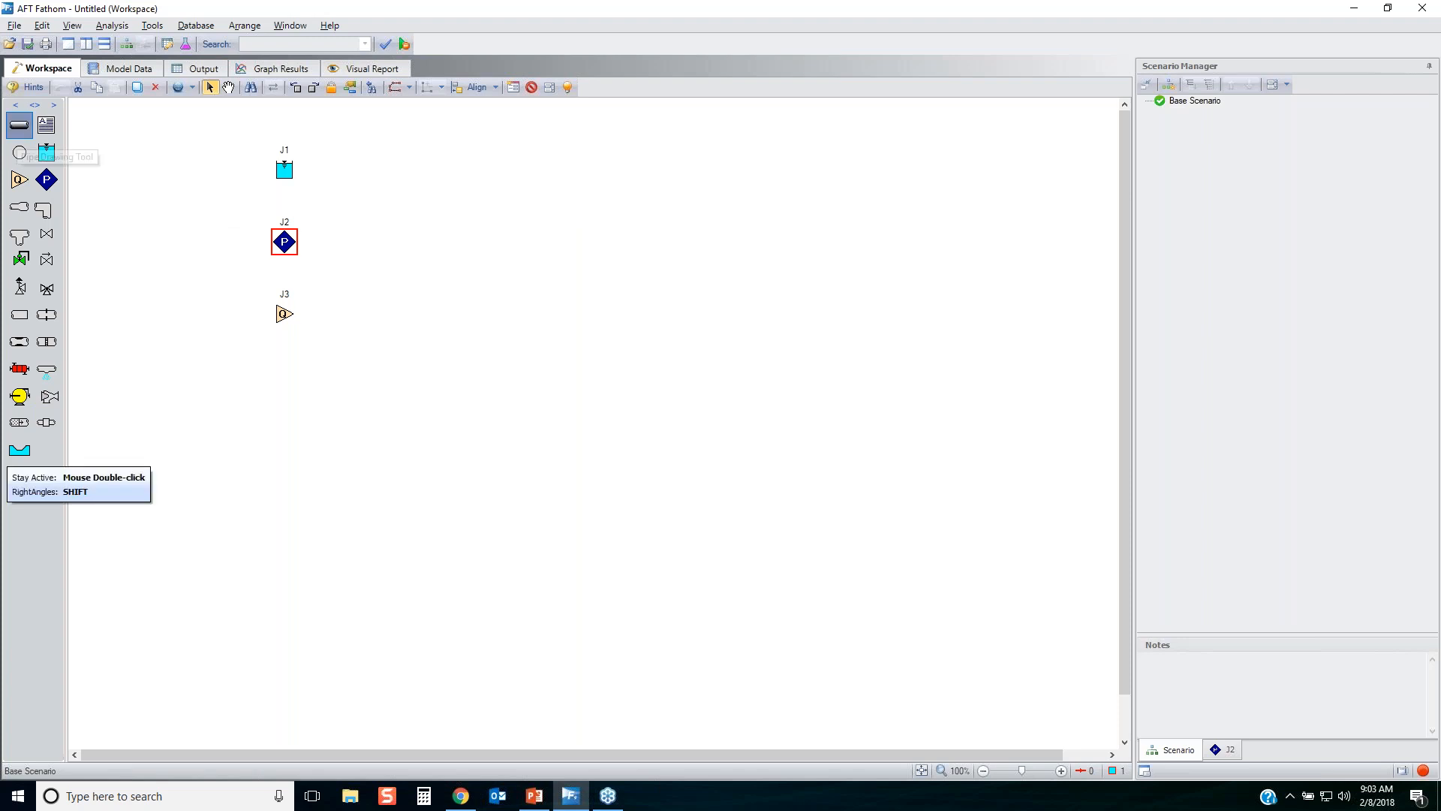
left_click_drag(428, 242, 789, 289)
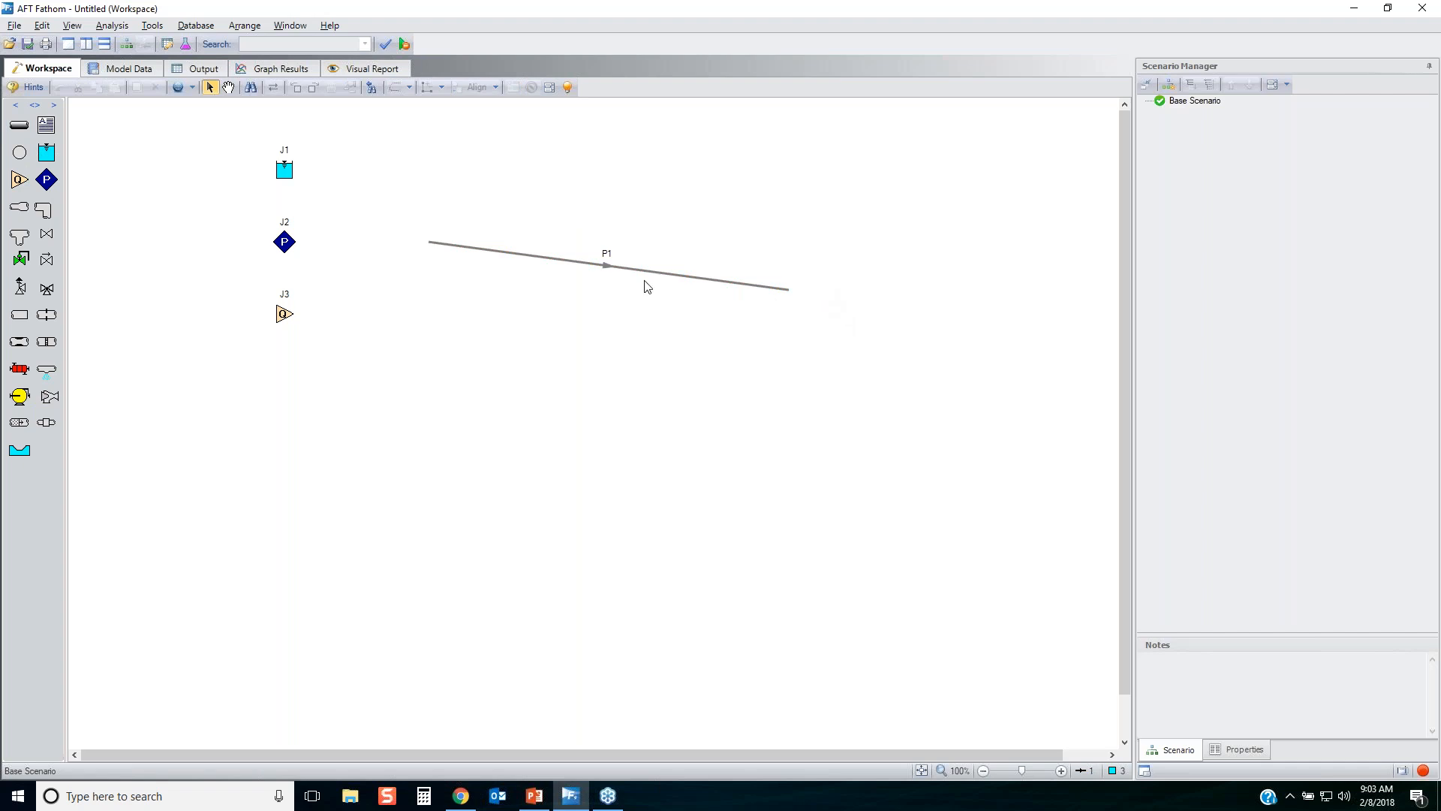
left_click_drag(688, 323, 579, 201)
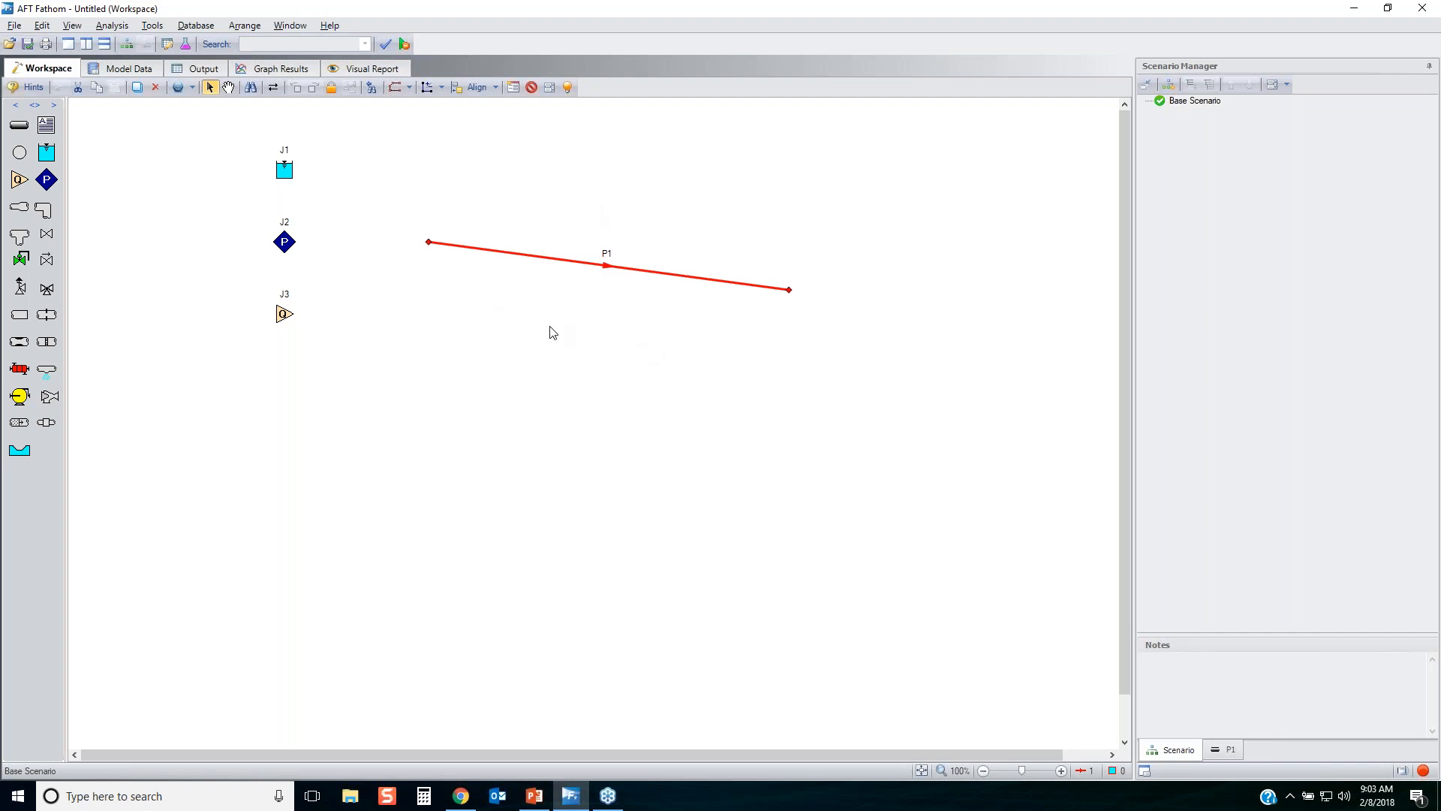
left_click(497, 324)
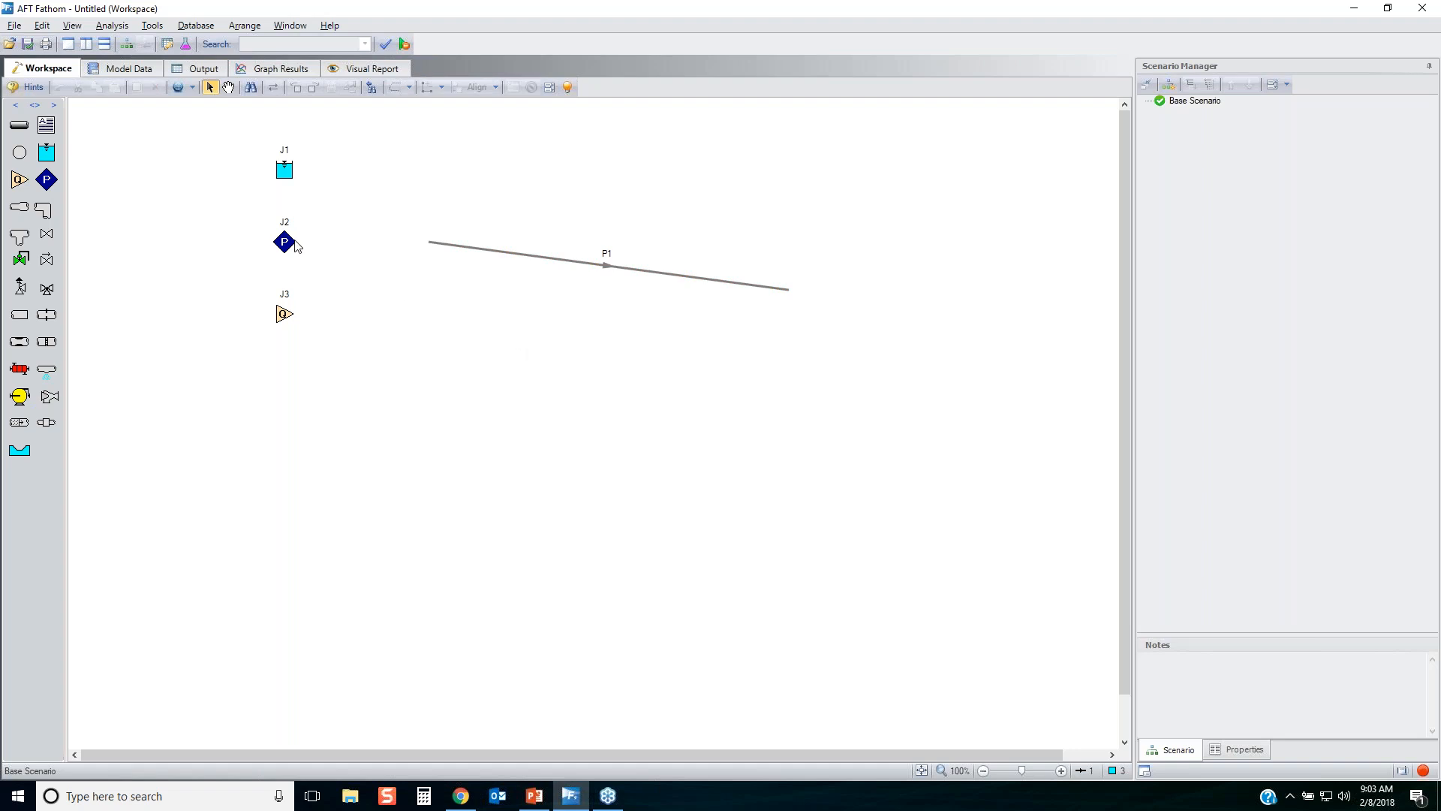
Attach the assigned pressure junction to the downstream end of the pipe and set its pressure to 14.7 psia.
left_click_drag(295, 241, 810, 290)
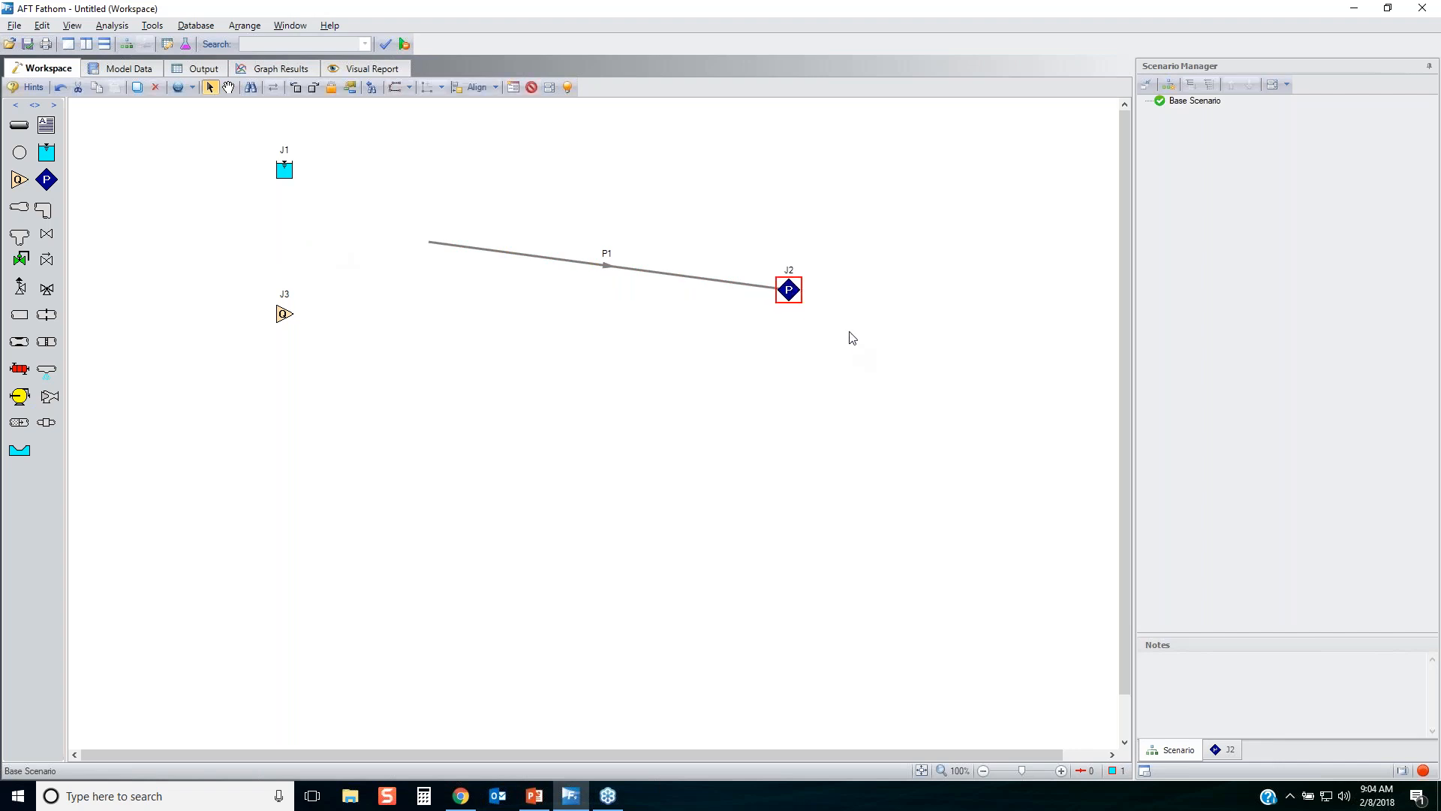
double_click(788, 290)
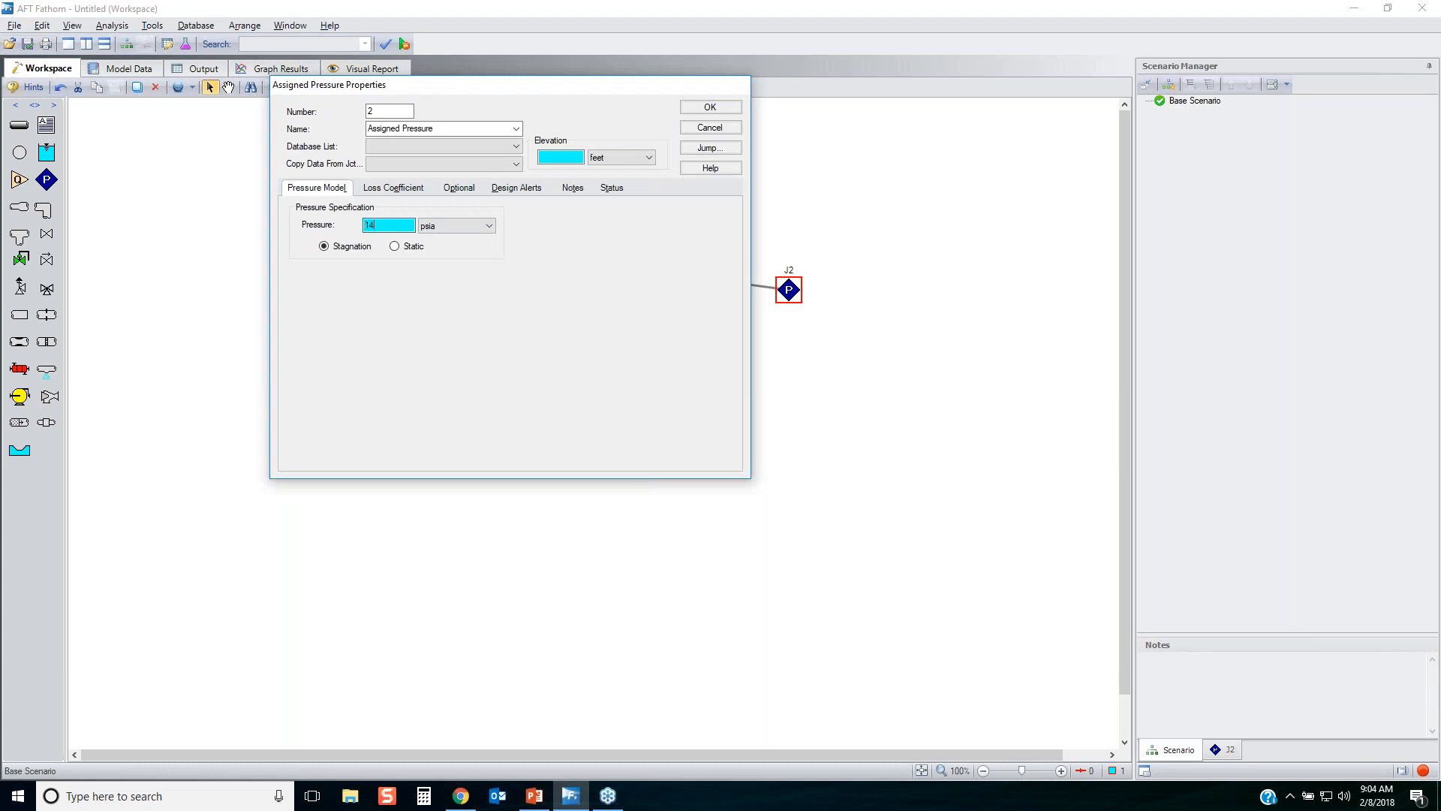
type("14.7")
left_click(709, 107)
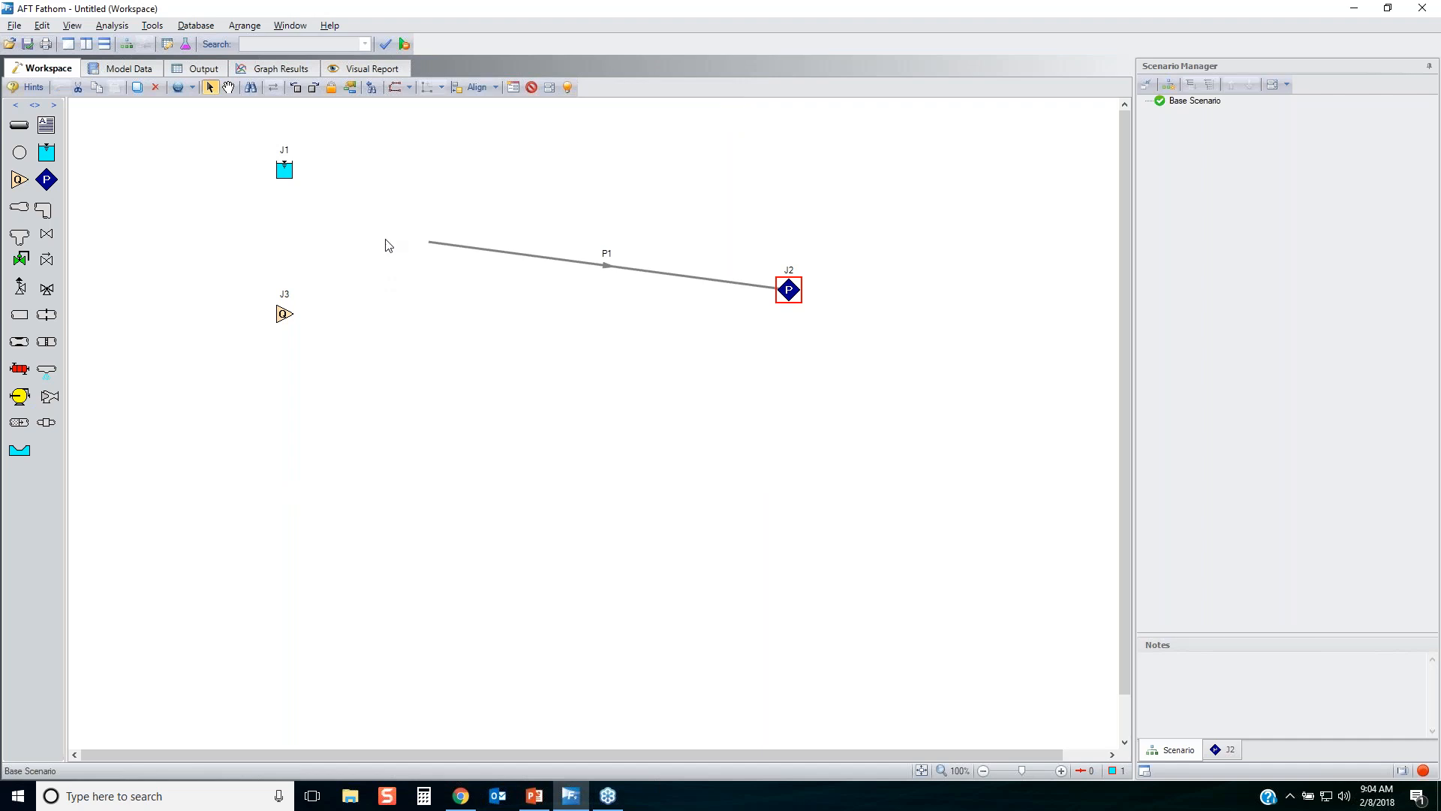
Attach the assigned flow junction to the upstream end of the pipe and review its type and flow specification options.
left_click(288, 315)
left_click_drag(288, 315, 433, 243)
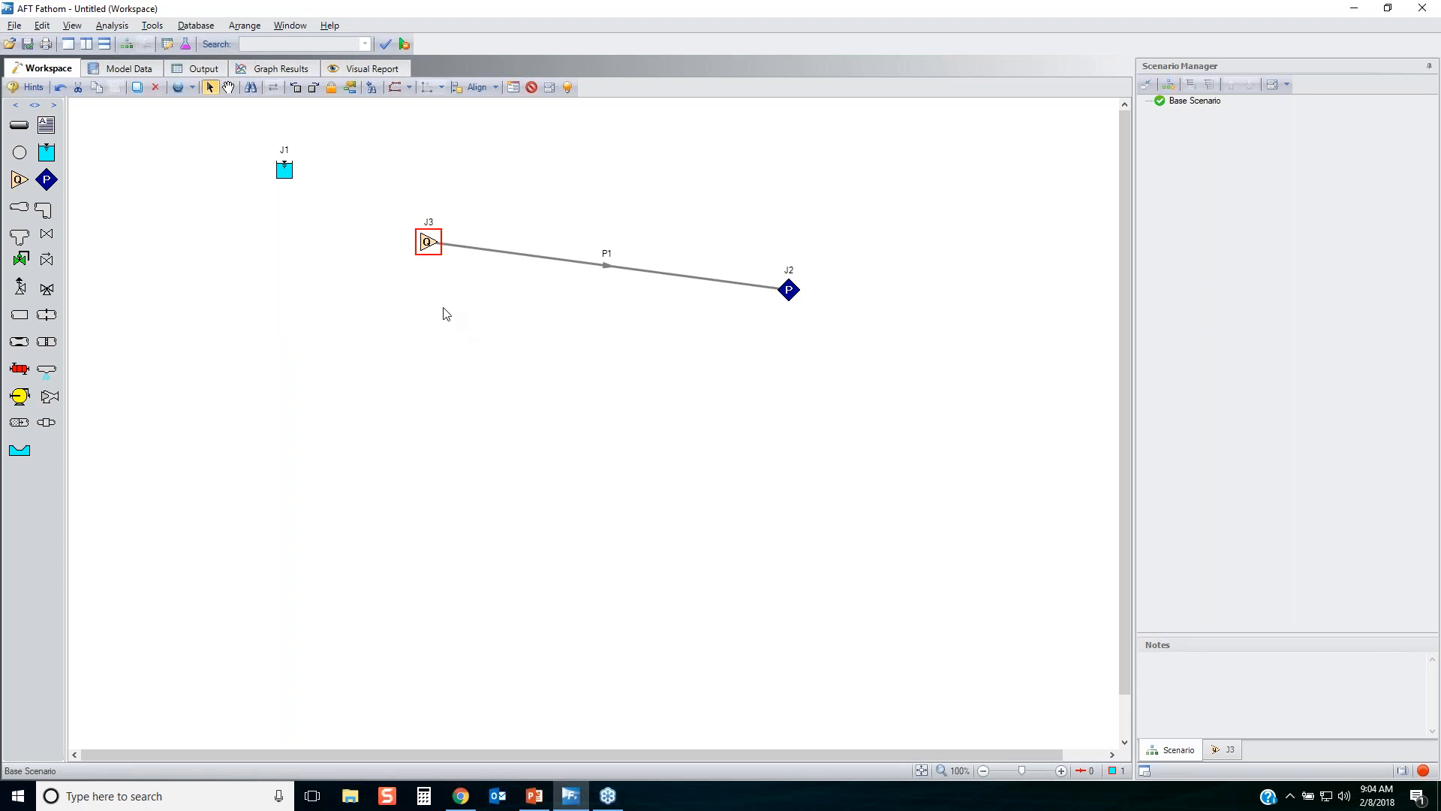
double_click(429, 242)
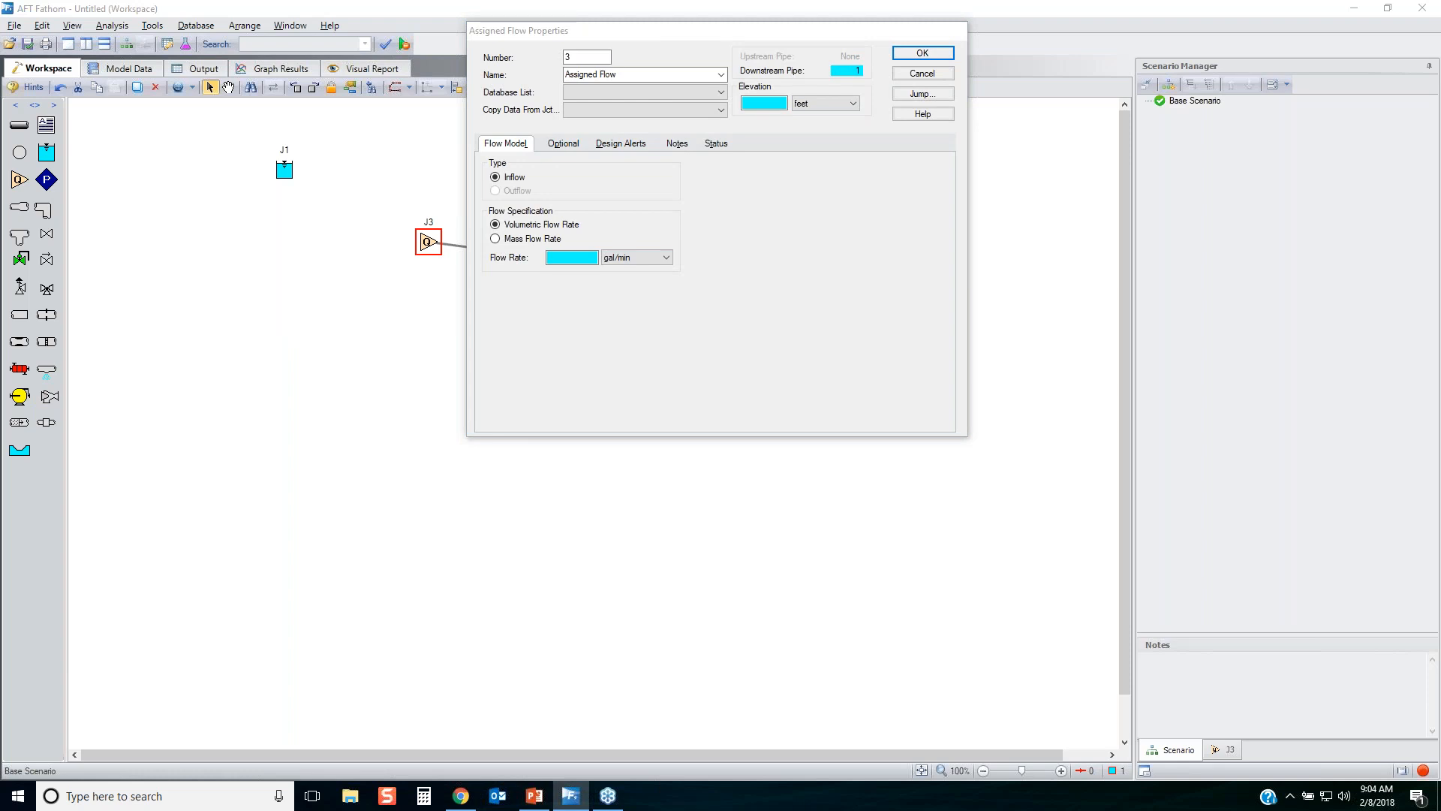
mouse_move(478, 290)
left_mouse_down()
mouse_move(631, 203)
mouse_move(451, 236)
mouse_move(516, 294)
left_mouse_up()
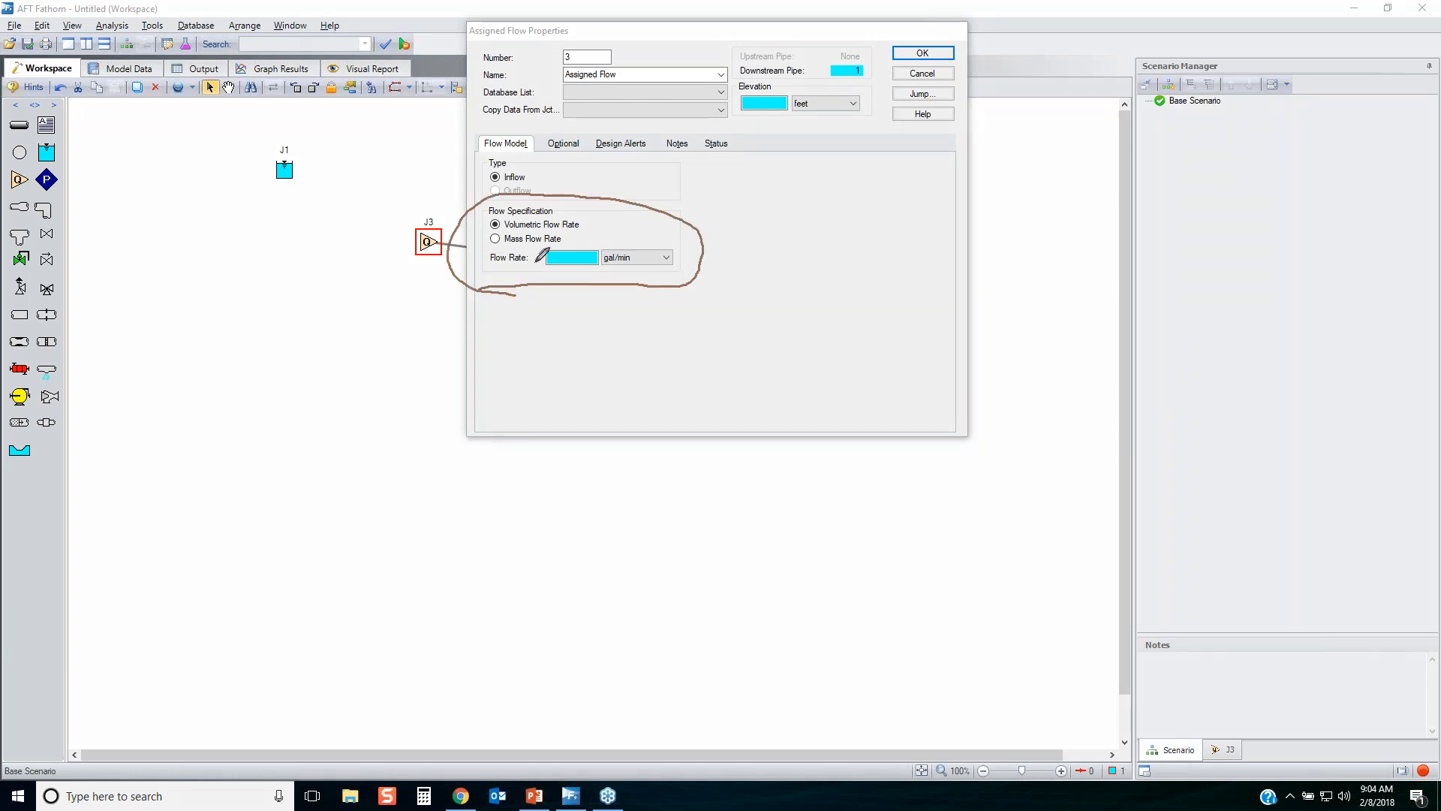
mouse_move(486, 192)
left_mouse_down()
mouse_move(541, 184)
mouse_move(515, 166)
mouse_move(486, 180)
mouse_move(497, 198)
left_mouse_up()
key("Escape")
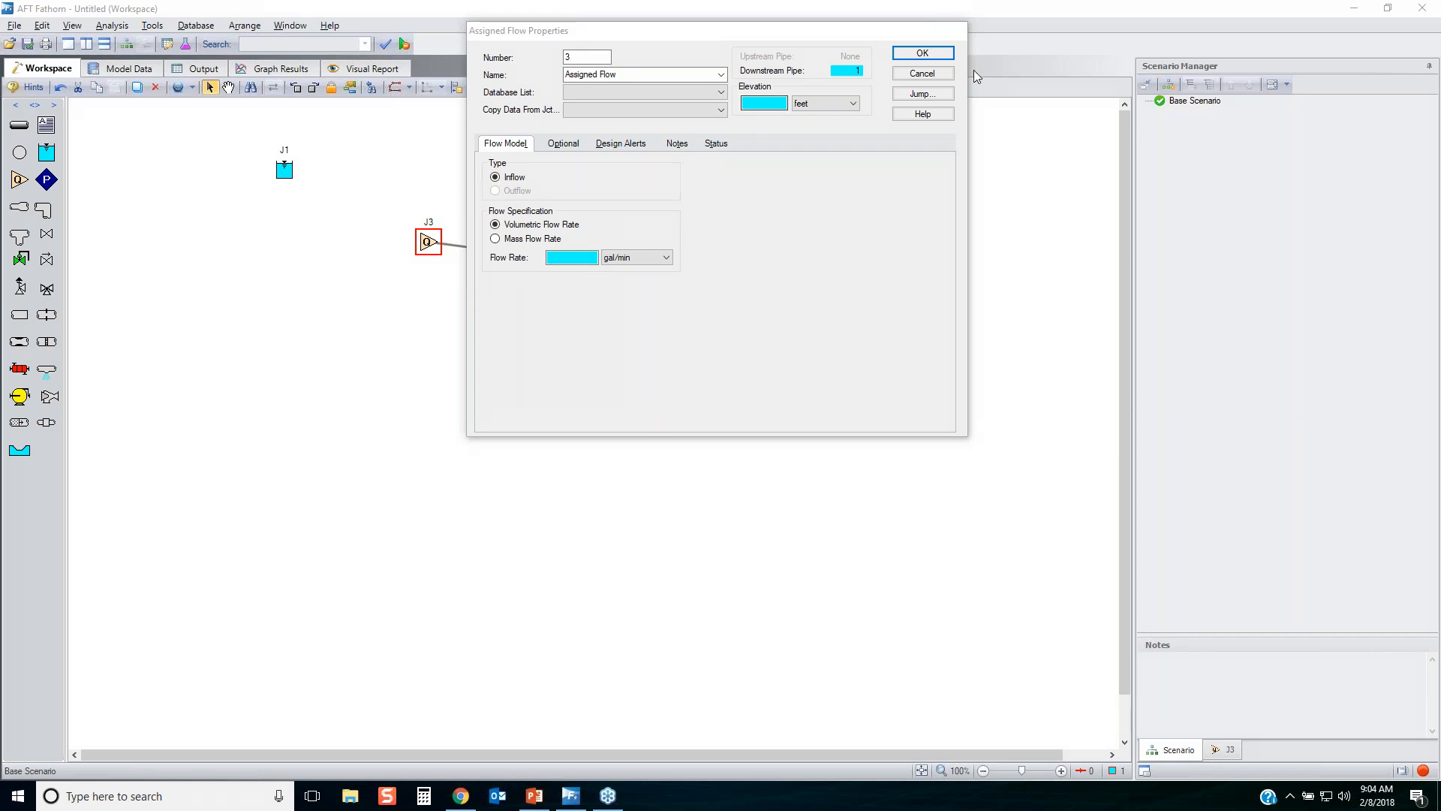
left_click(944, 75)
Delete the pipe and all three junctions from the workspace.
left_click_drag(868, 353, 222, 124)
key("Delete")
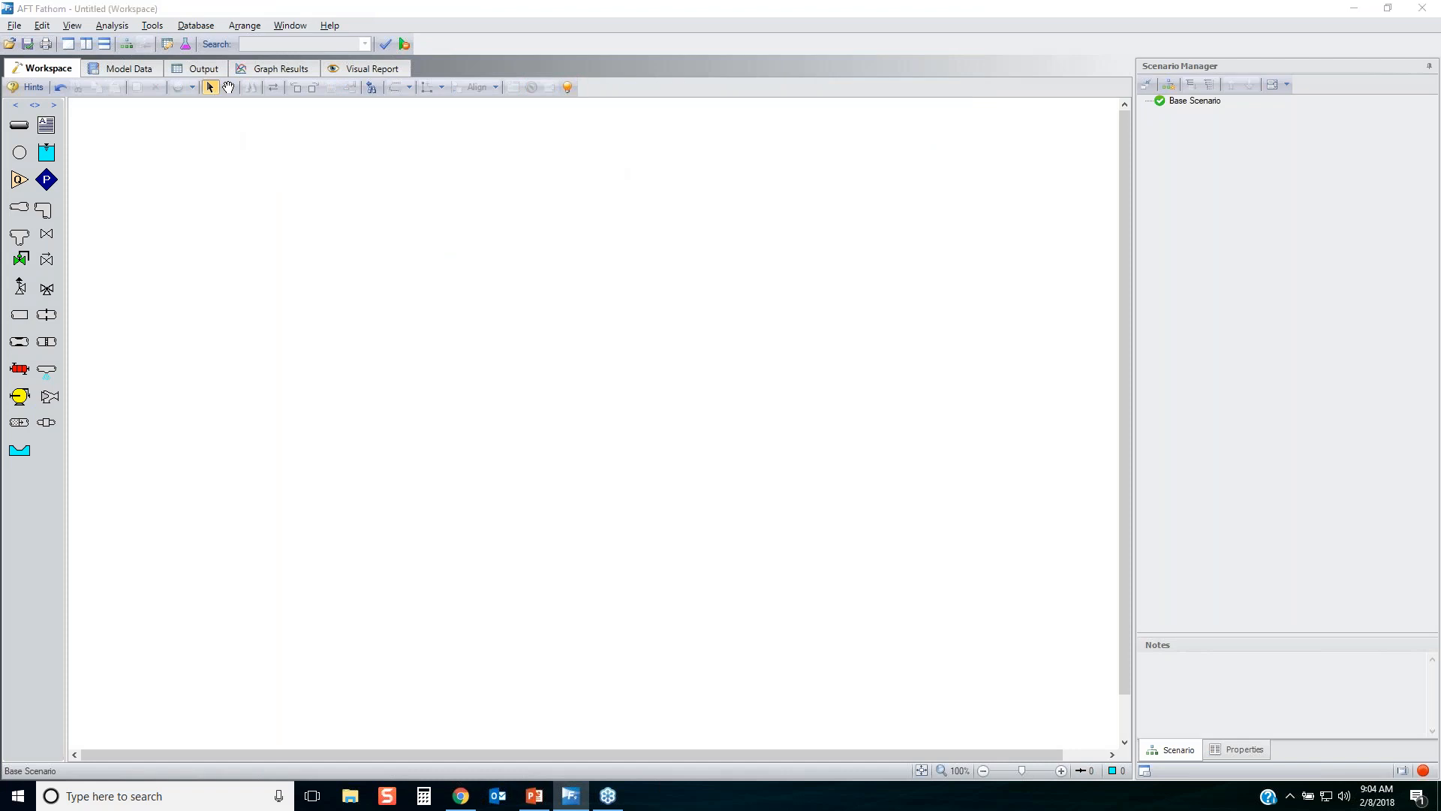
Show the model checklist and review the items required before the model can run.
left_click_drag(865, 580, 1257, 655)
mouse_move(1352, 710)
left_mouse_down()
mouse_move(1426, 764)
mouse_move(1391, 789)
mouse_move(1432, 766)
left_mouse_up()
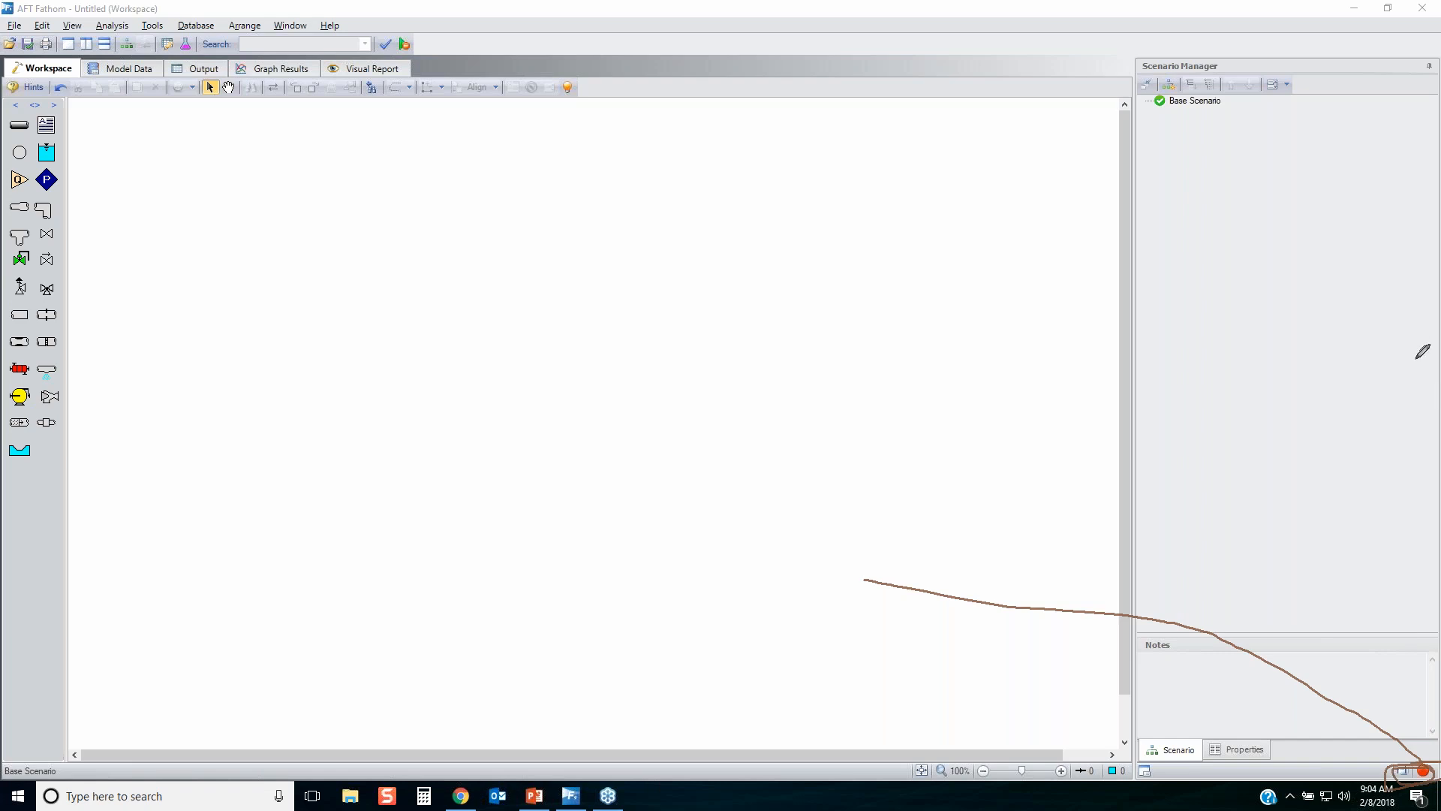
key("Escape")
left_click(1423, 771)
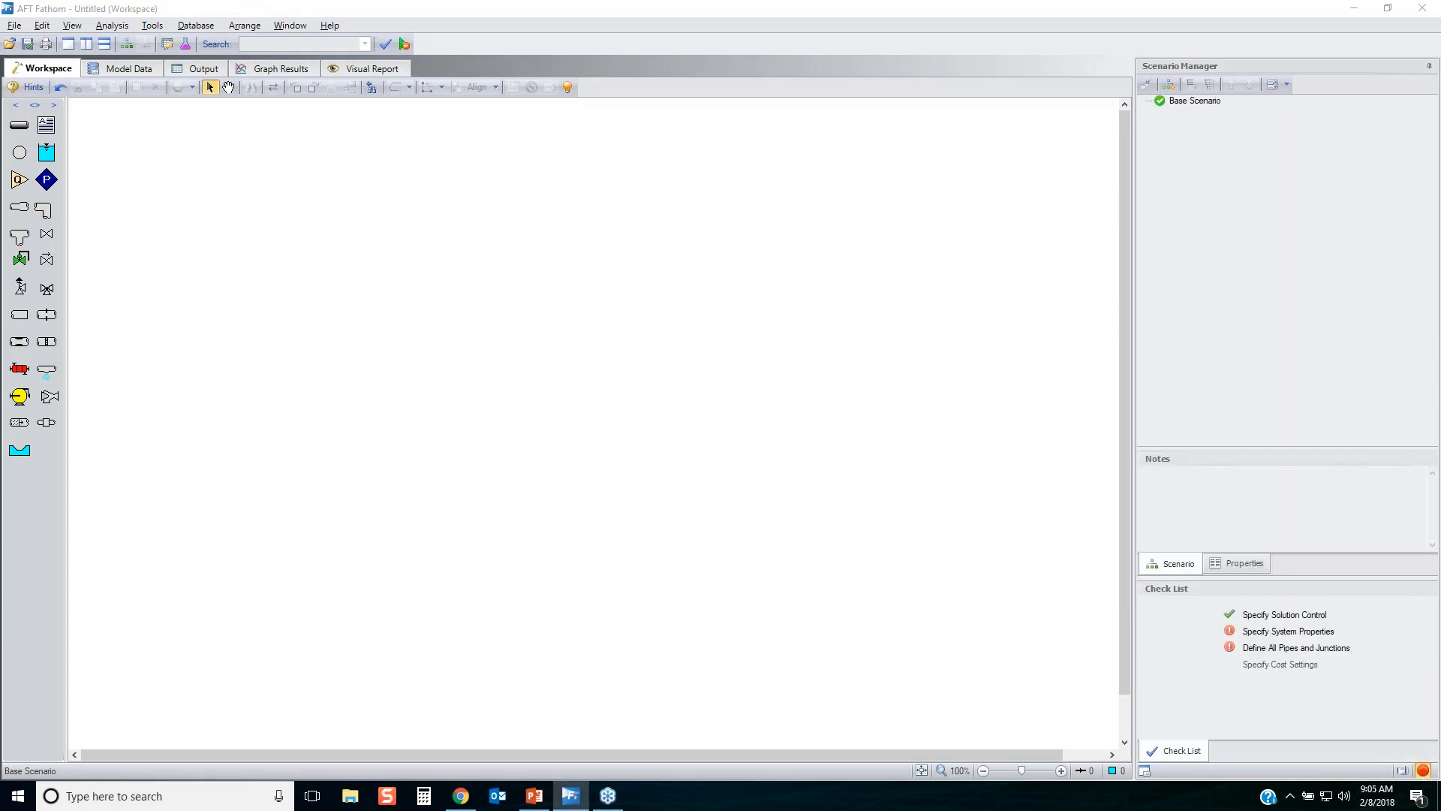
mouse_move(1229, 680)
left_mouse_down()
mouse_move(1355, 629)
mouse_move(1219, 605)
mouse_move(1247, 684)
left_mouse_up()
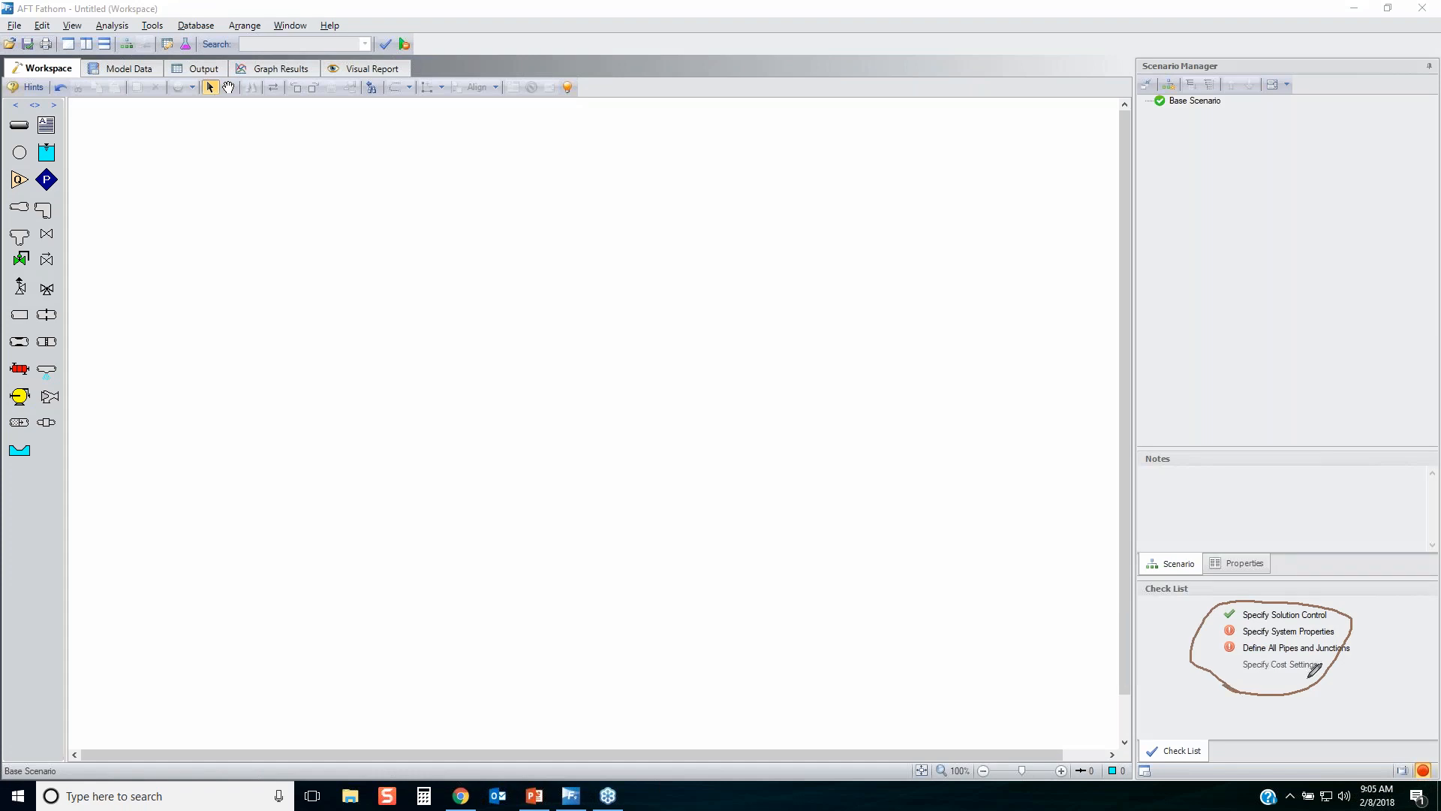
key("Escape")
Review the pressure and flow rate tolerance settings of Solution Control and leave them unchanged.
left_click(1284, 615)
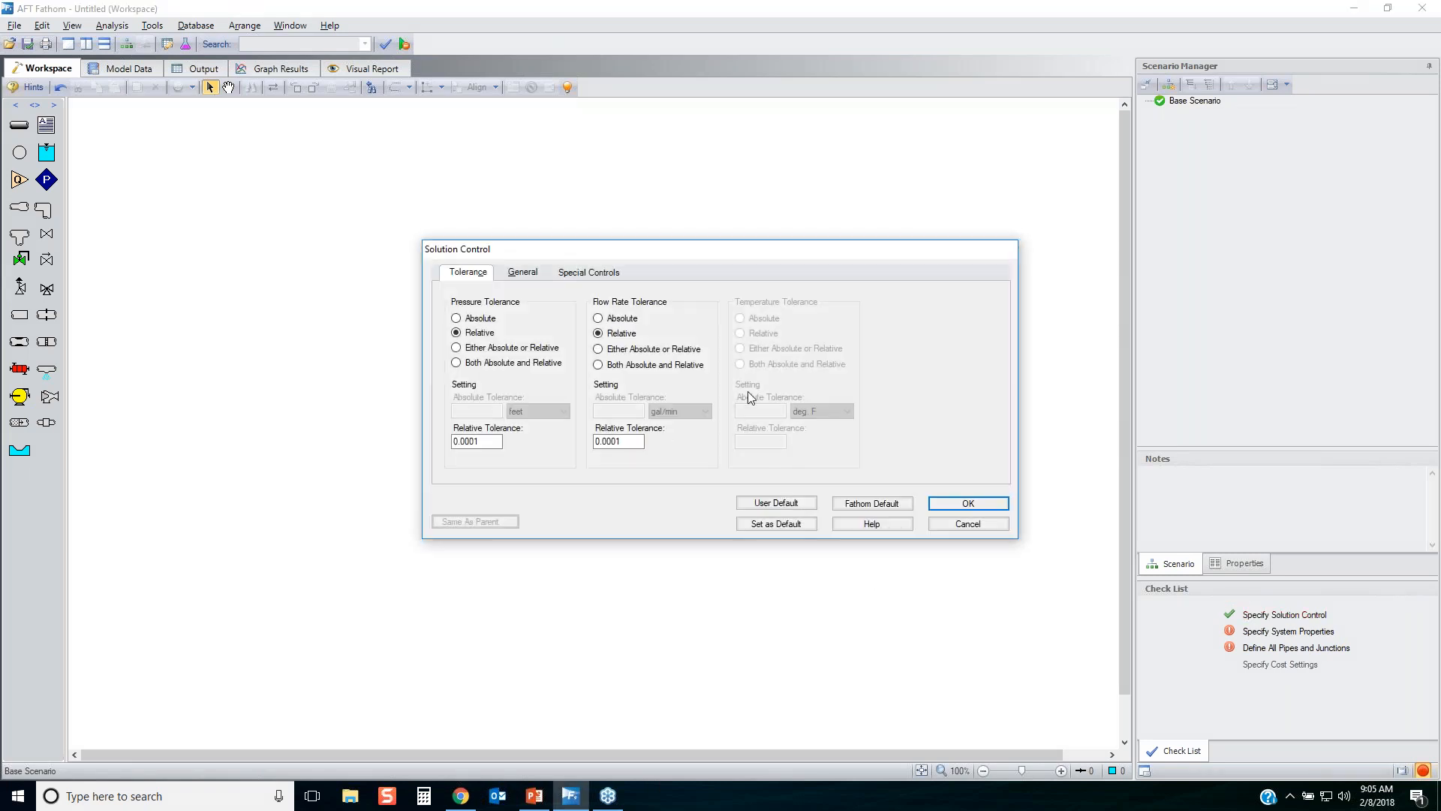
left_click_drag(822, 250, 783, 244)
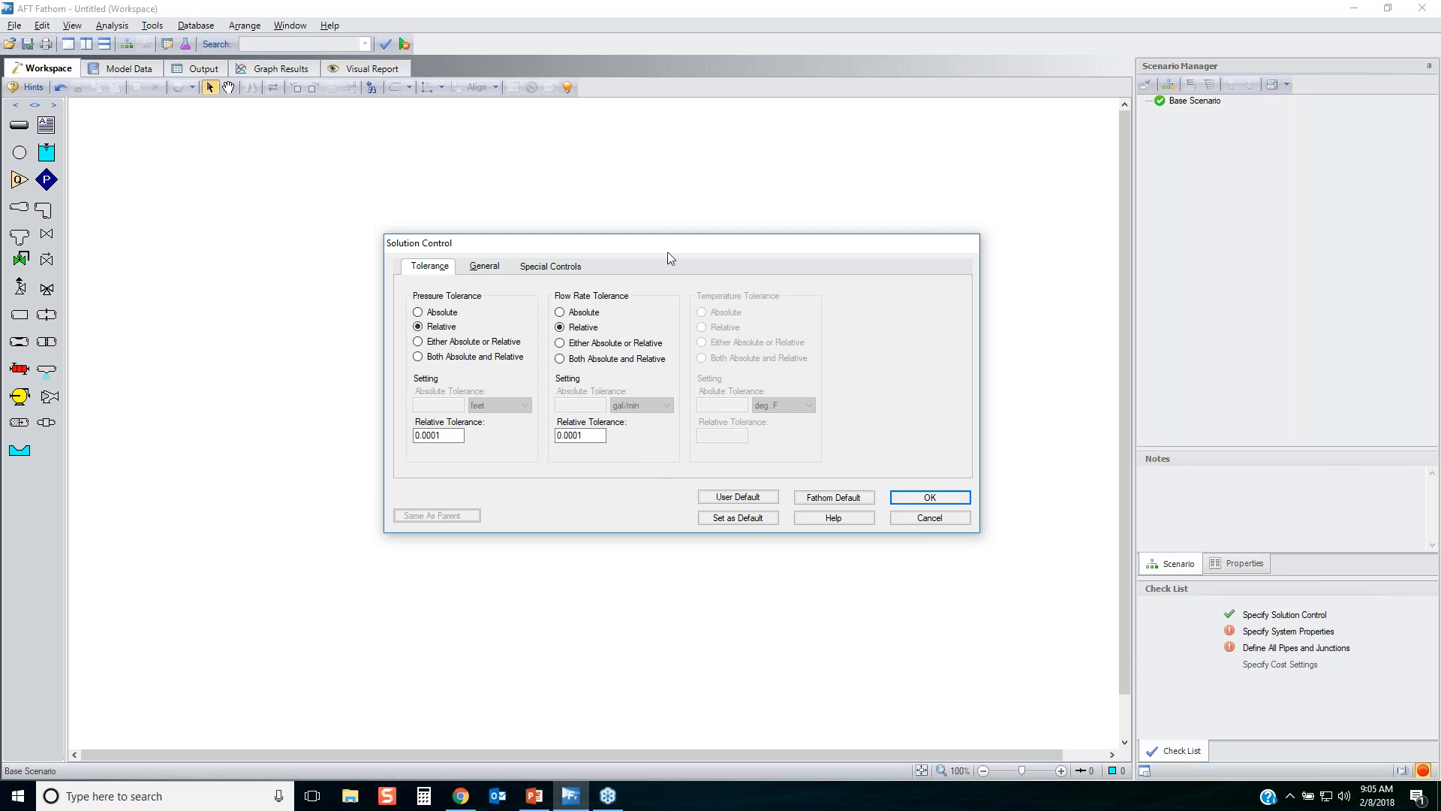
left_click(947, 520)
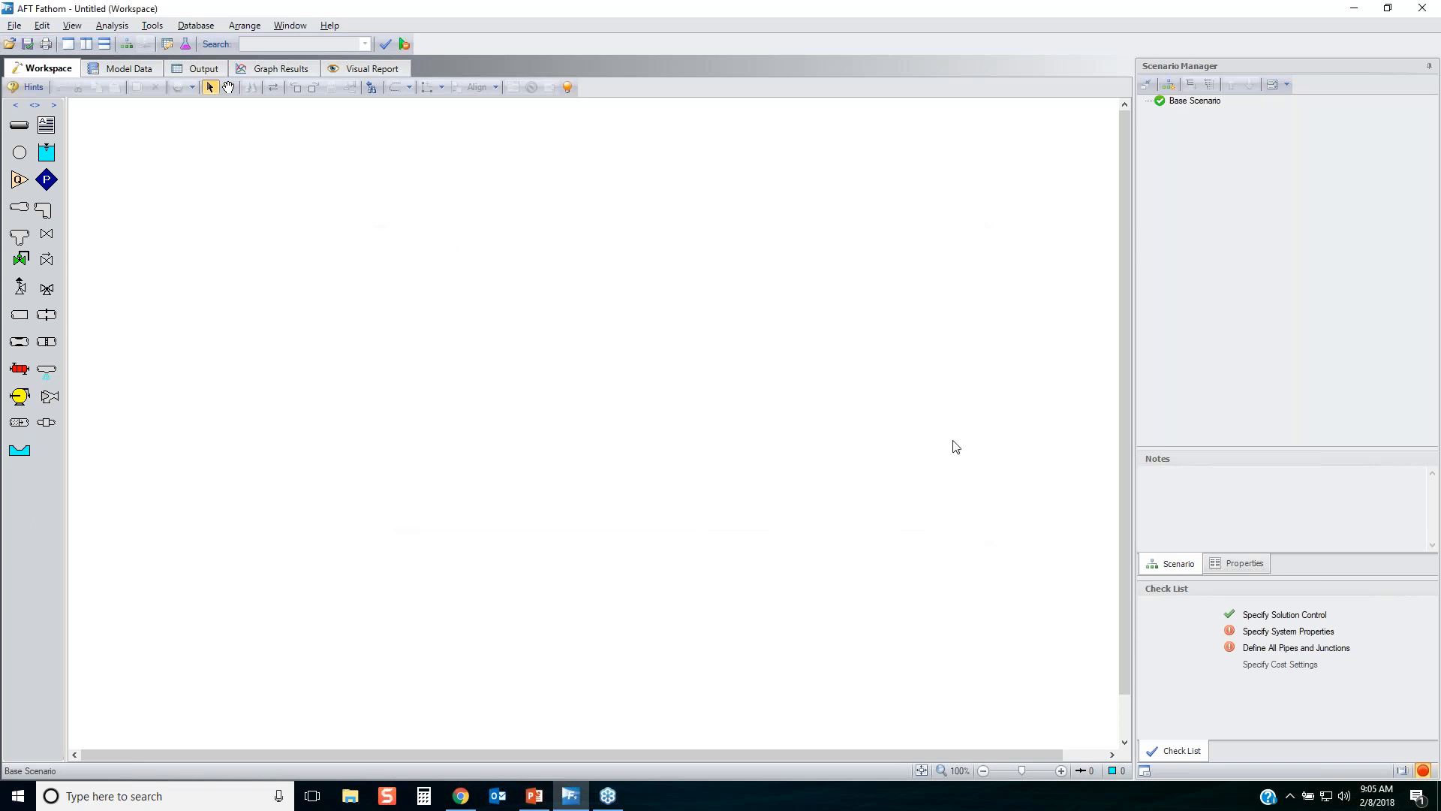
Open System Properties and mark the Fluid Data options and the density and dynamic viscosity fields required for a user specified fluid.
left_click(1284, 636)
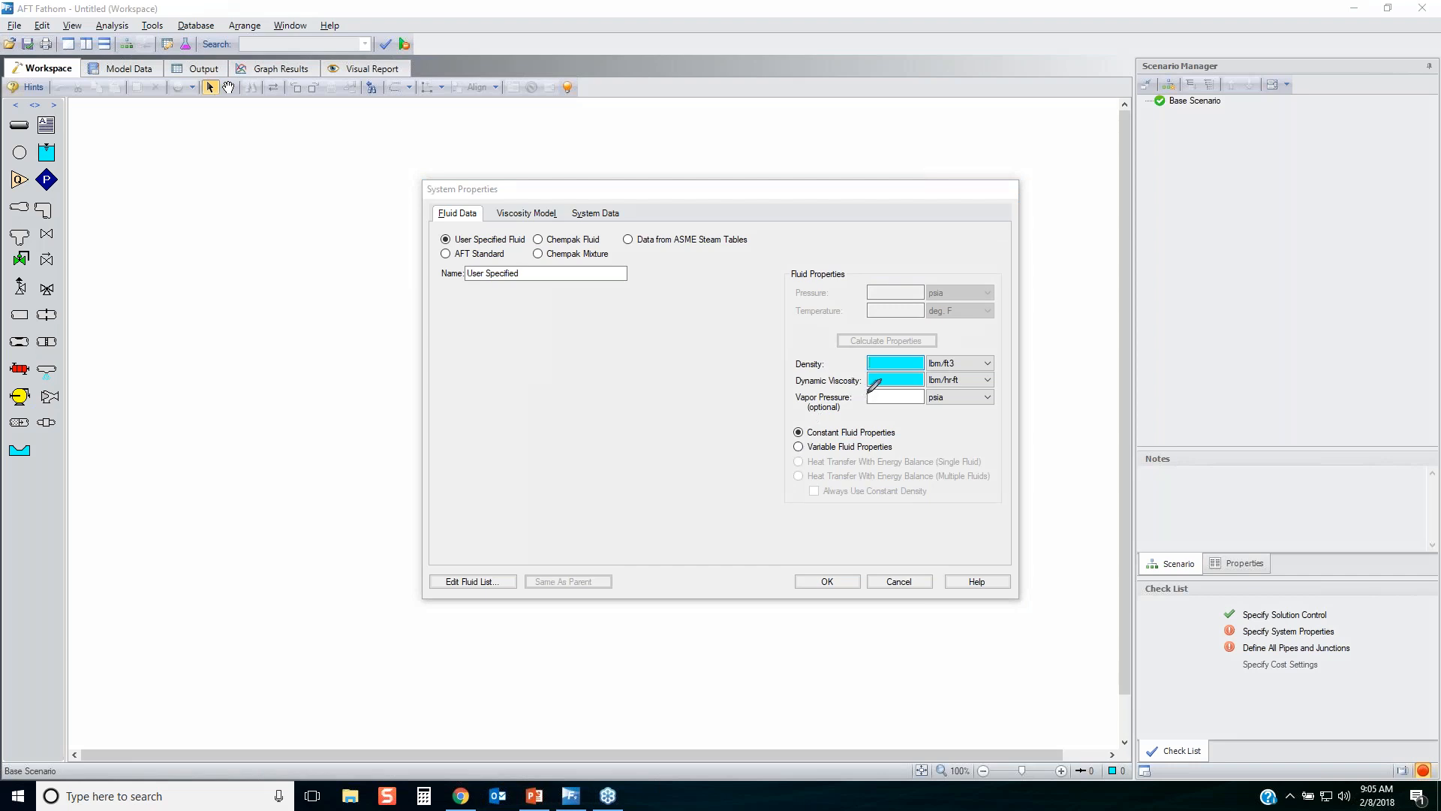
mouse_move(868, 391)
left_mouse_down()
mouse_move(948, 375)
mouse_move(906, 340)
mouse_move(862, 379)
mouse_move(899, 401)
left_mouse_up()
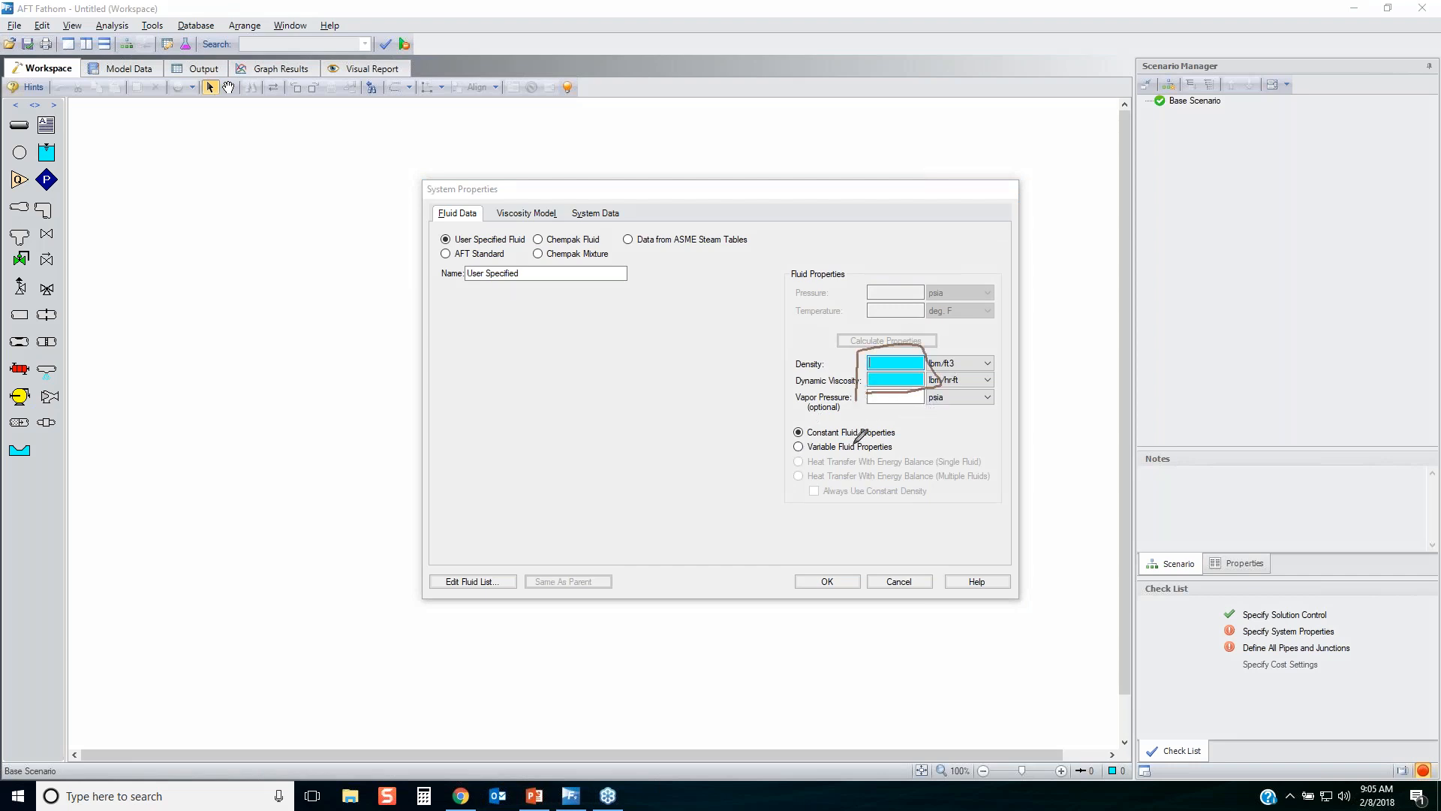
mouse_move(426, 219)
left_mouse_down()
mouse_move(482, 197)
mouse_move(428, 210)
mouse_move(445, 242)
mouse_move(526, 240)
mouse_move(442, 240)
left_mouse_up()
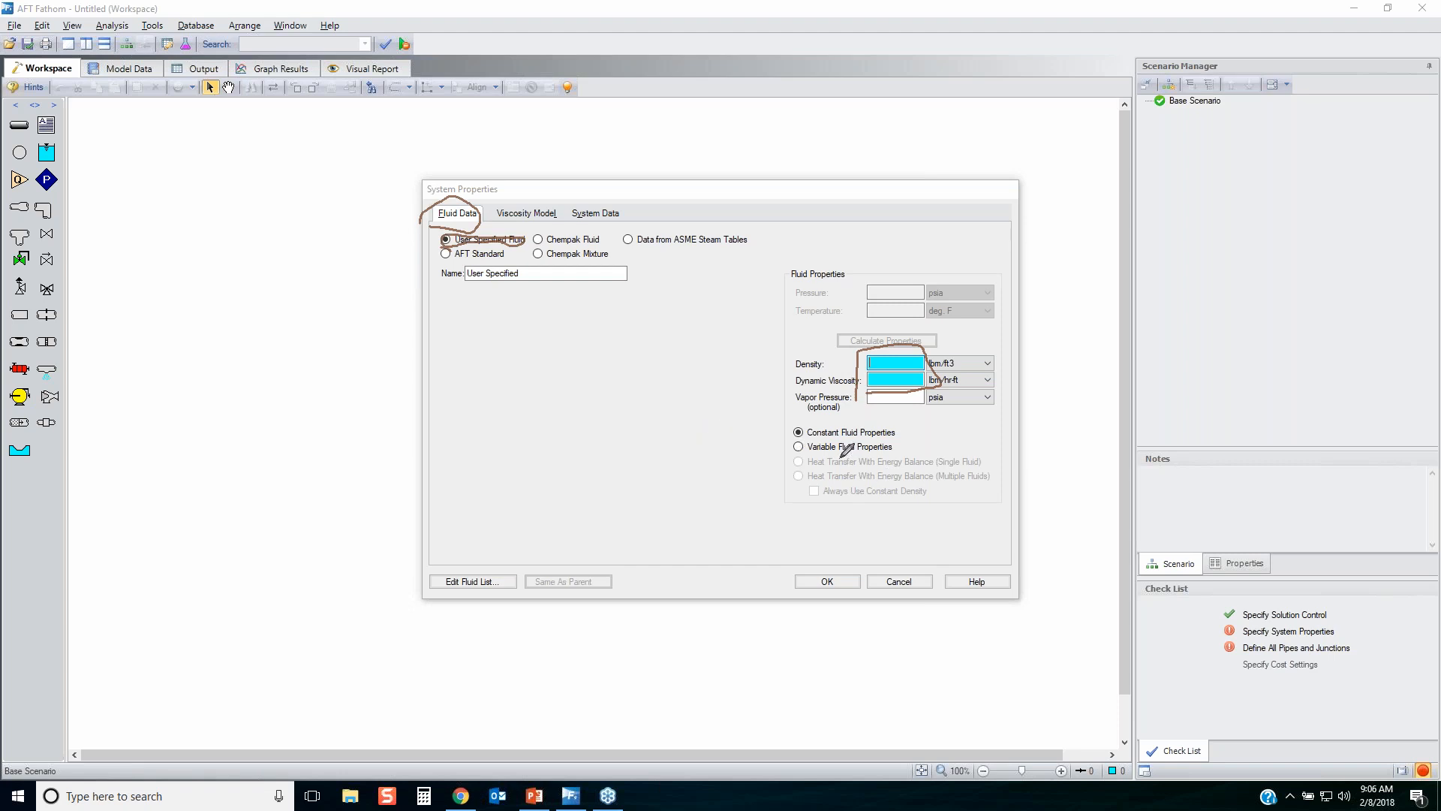
mouse_move(794, 362)
left_mouse_down()
mouse_move(750, 365)
mouse_move(794, 380)
left_mouse_up()
key("Escape")
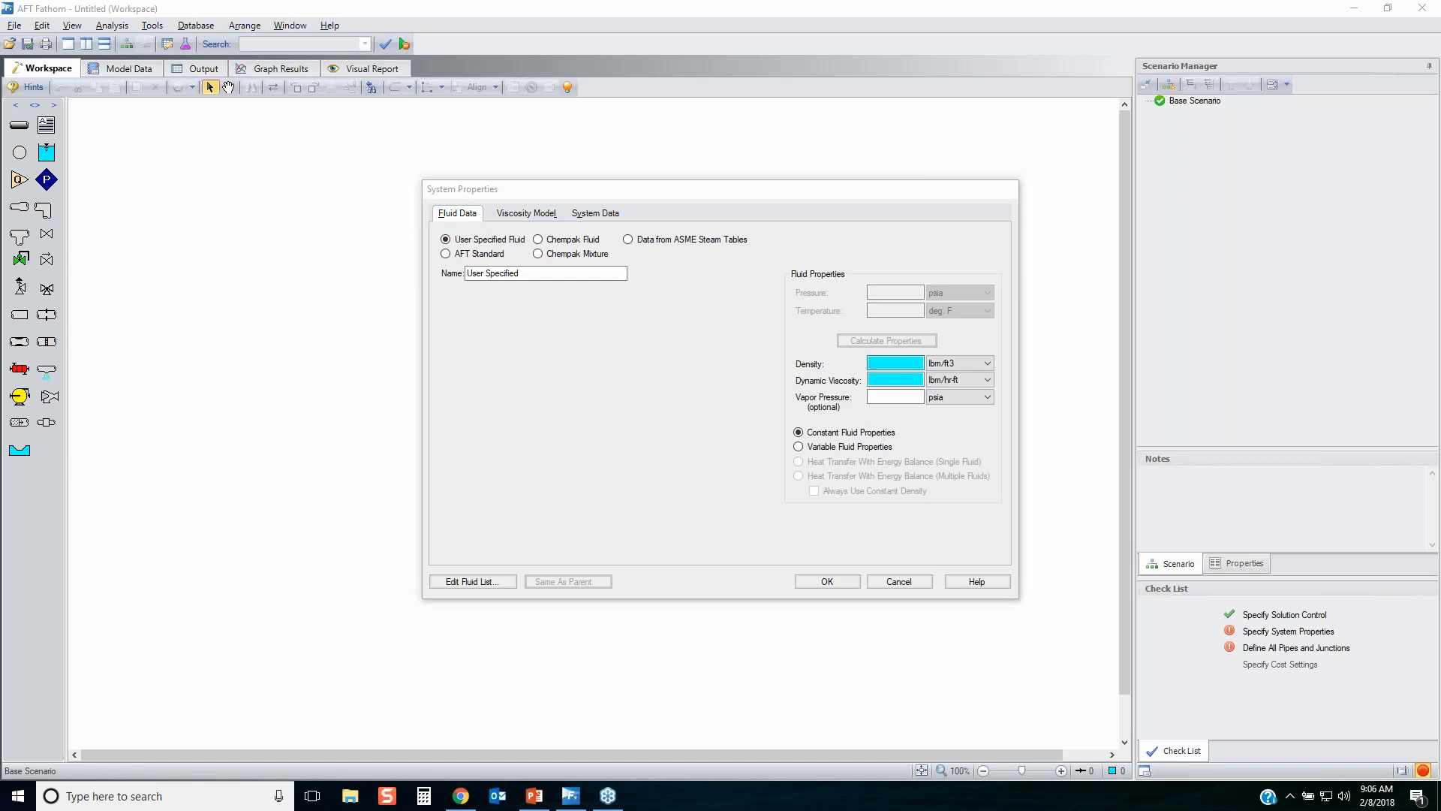
Review the unit choices for density and dynamic viscosity and the optional vapor pressure field, leaving the units unchanged.
left_click(960, 364)
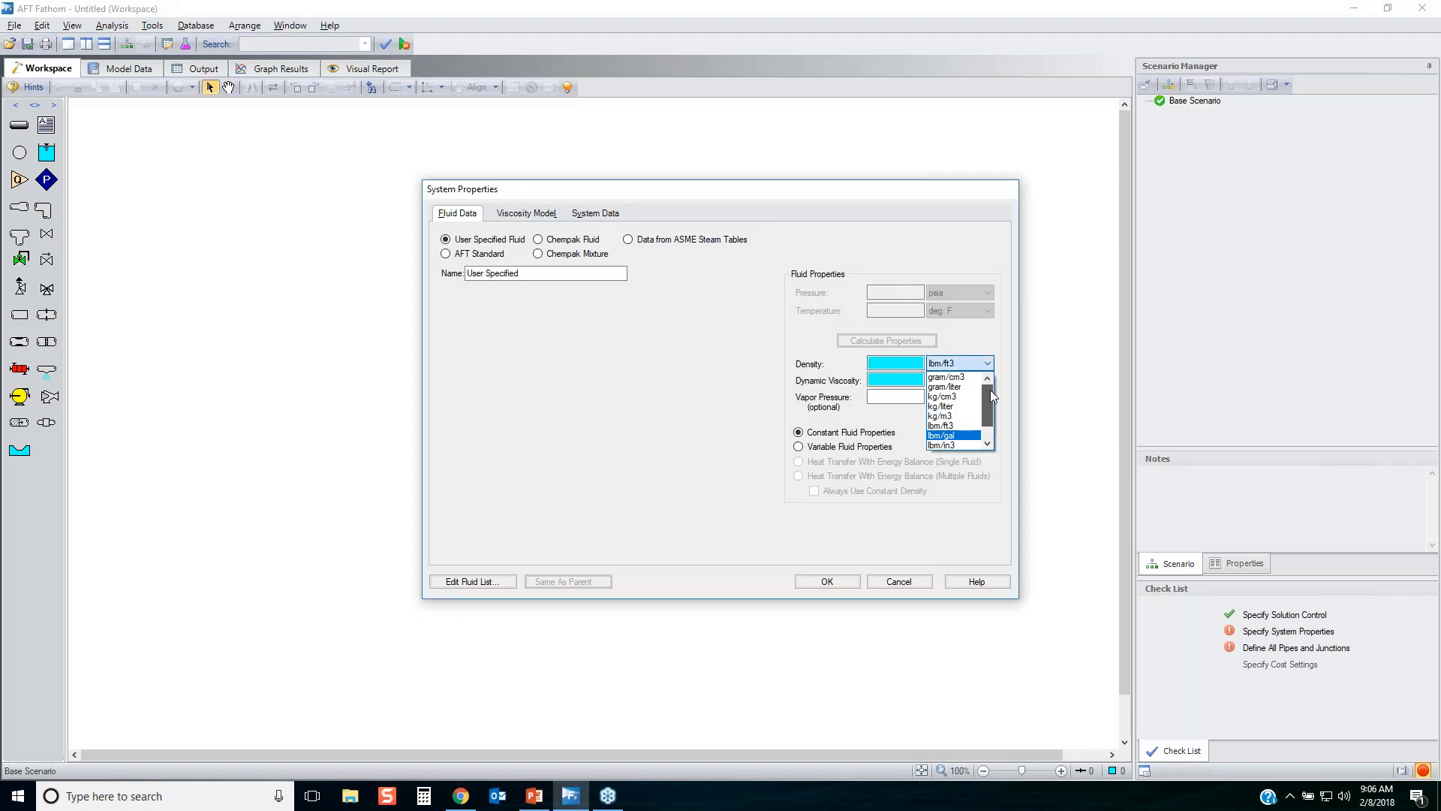
scroll(979, 385, "up", 1)
left_click(974, 339)
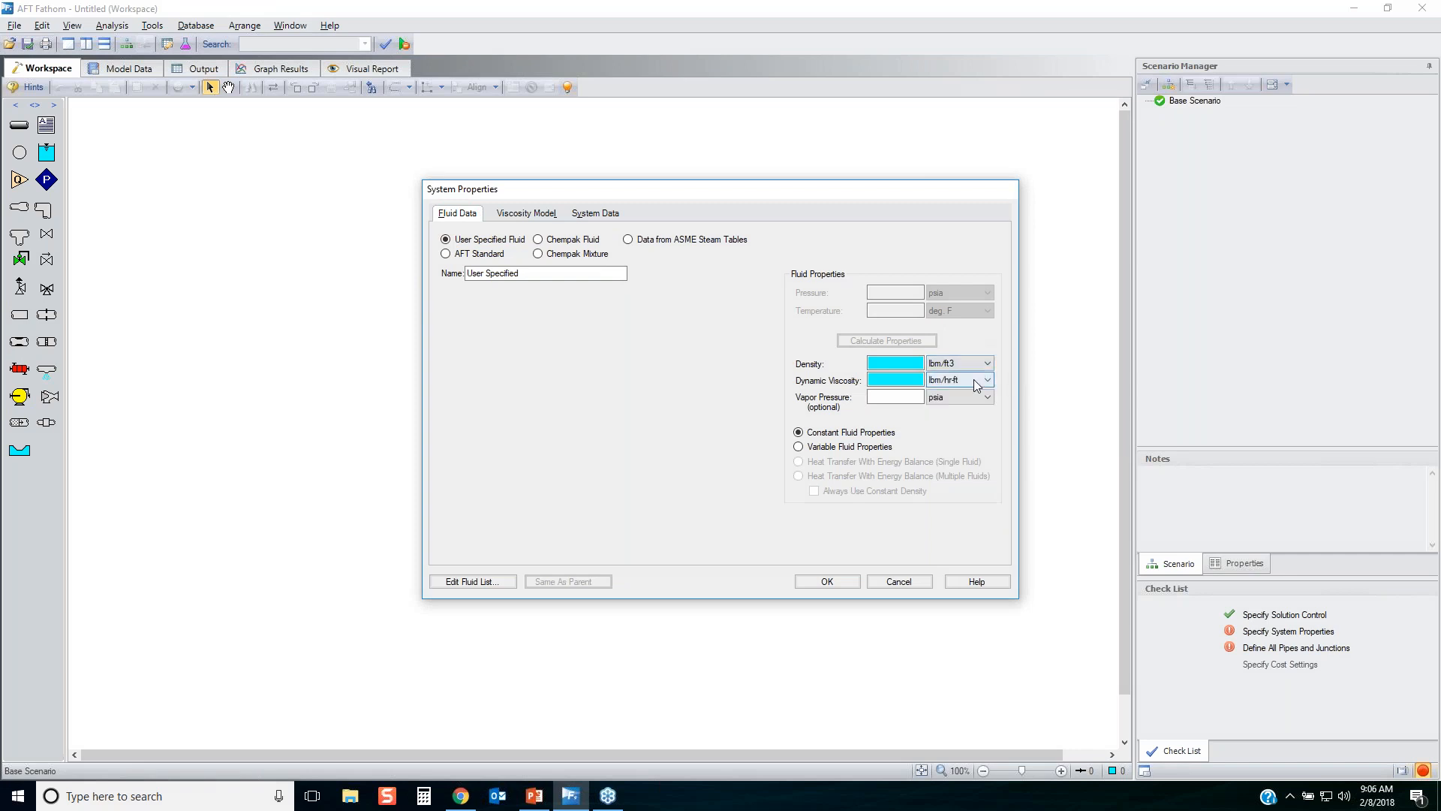
left_click(974, 380)
left_click(976, 339)
left_click(875, 396)
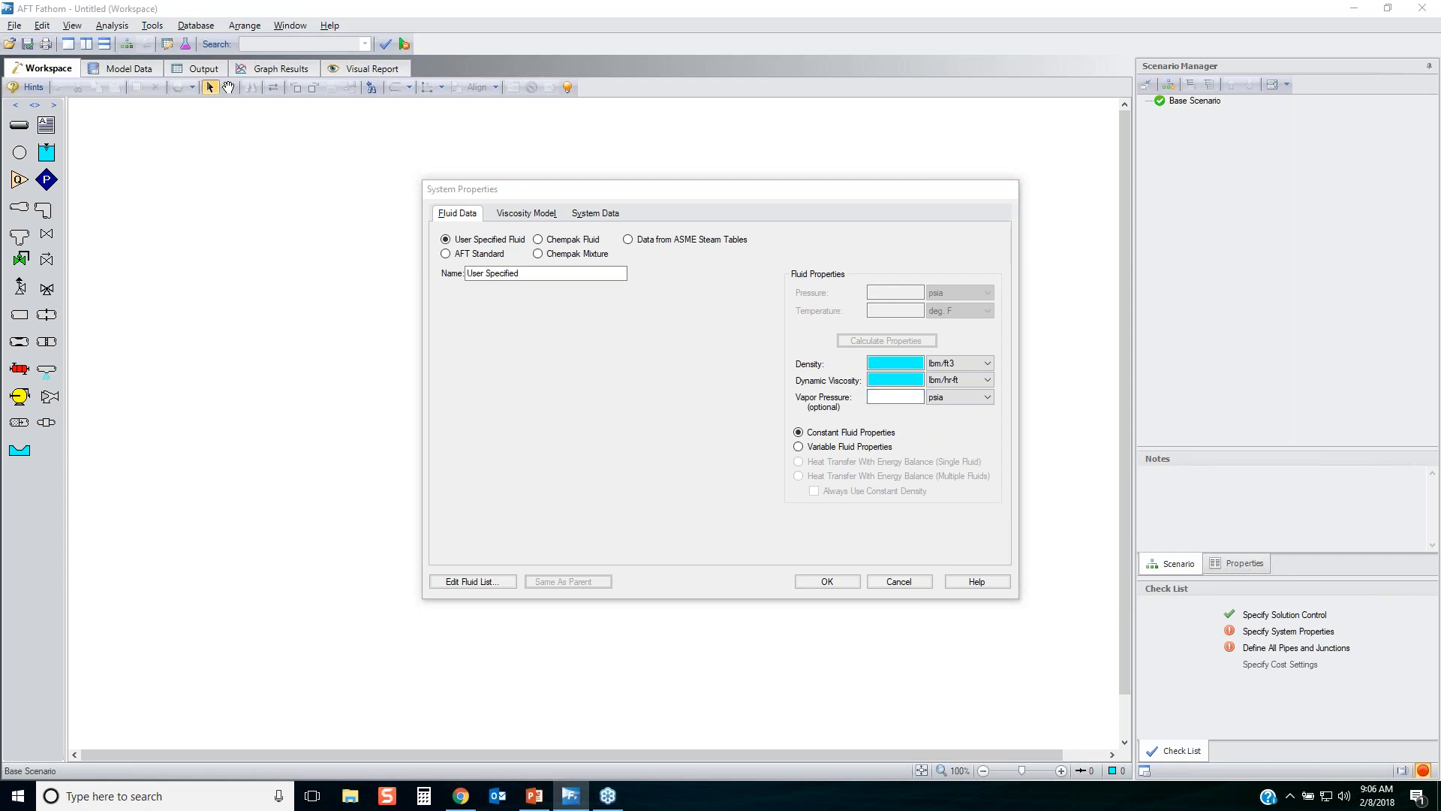
left_click(570, 795)
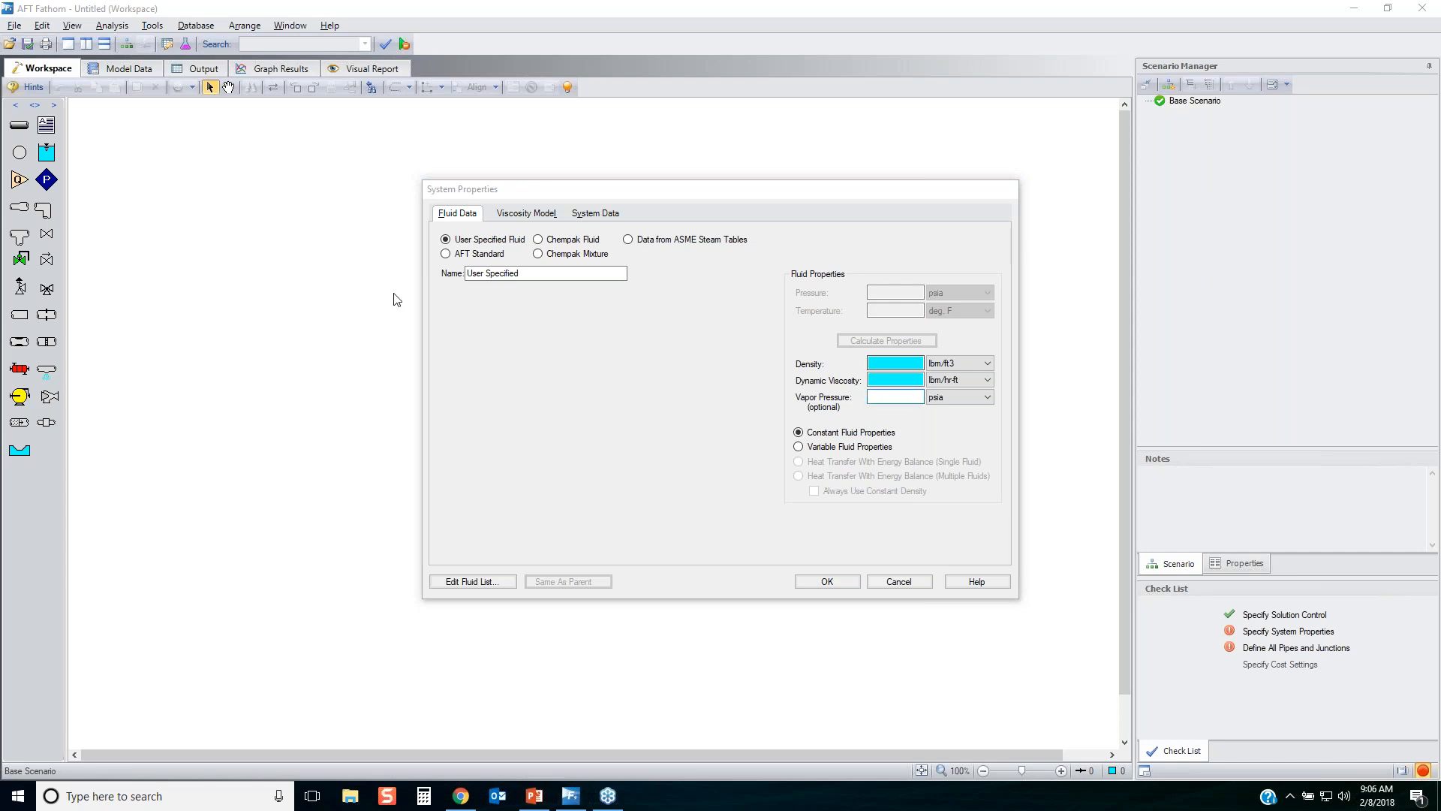
Add the AFT Standard fluid Water at 1 atm to the model and calculate its properties at 70 deg. F.
left_click(470, 257)
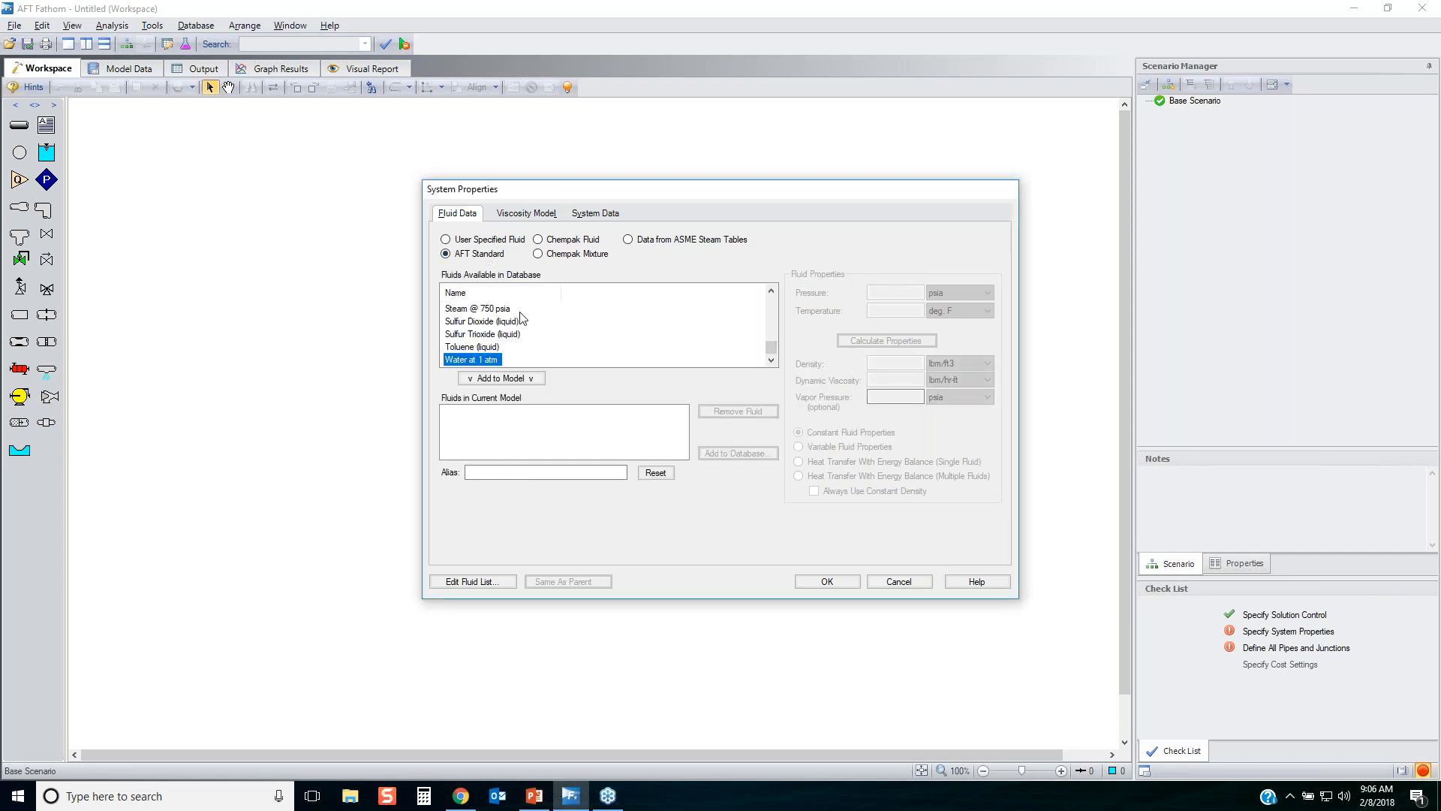
mouse_move(772, 349)
left_mouse_down()
mouse_move(773, 301)
mouse_move(767, 365)
left_mouse_up()
left_click(525, 378)
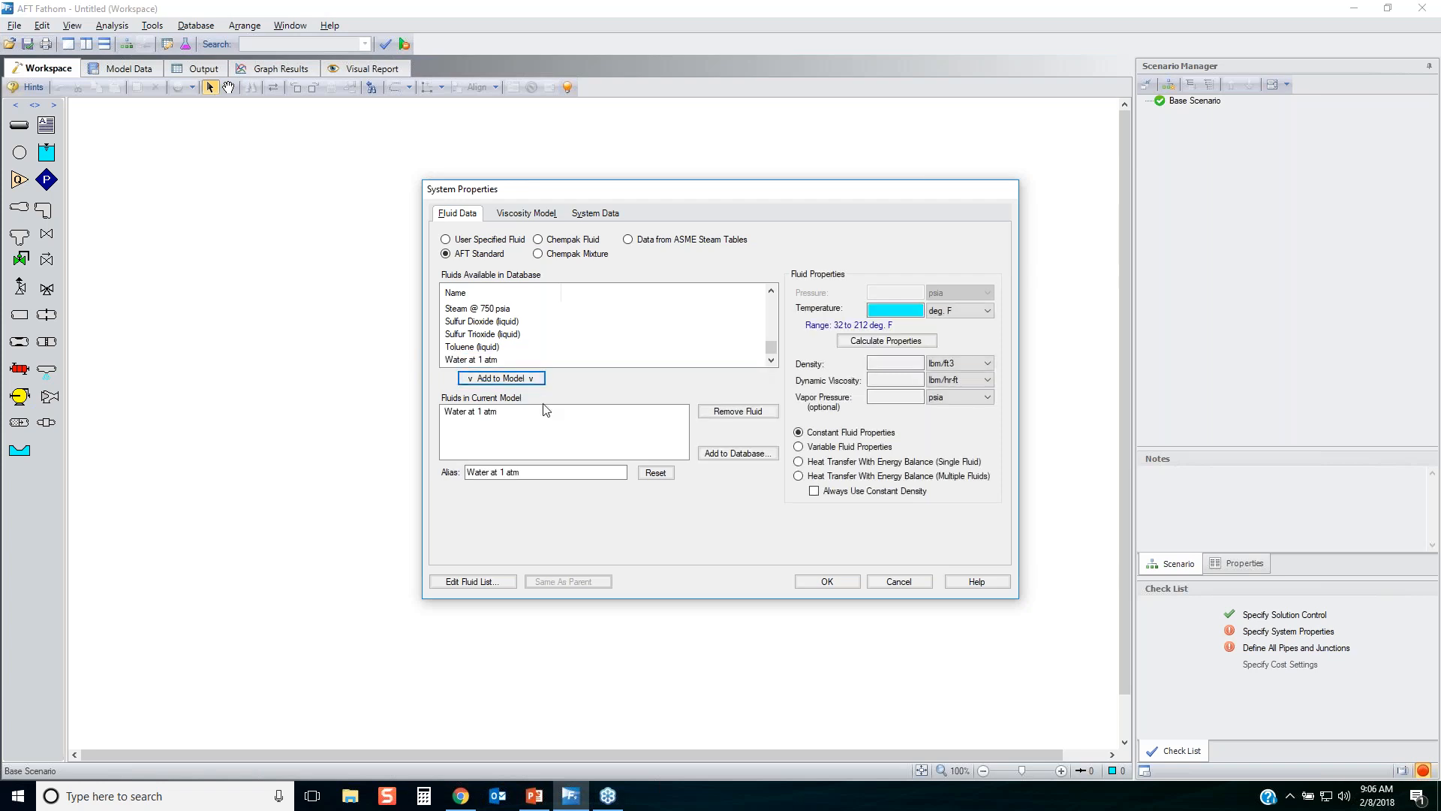
left_click(902, 308)
left_click(961, 310)
left_click(952, 312)
left_click(881, 344)
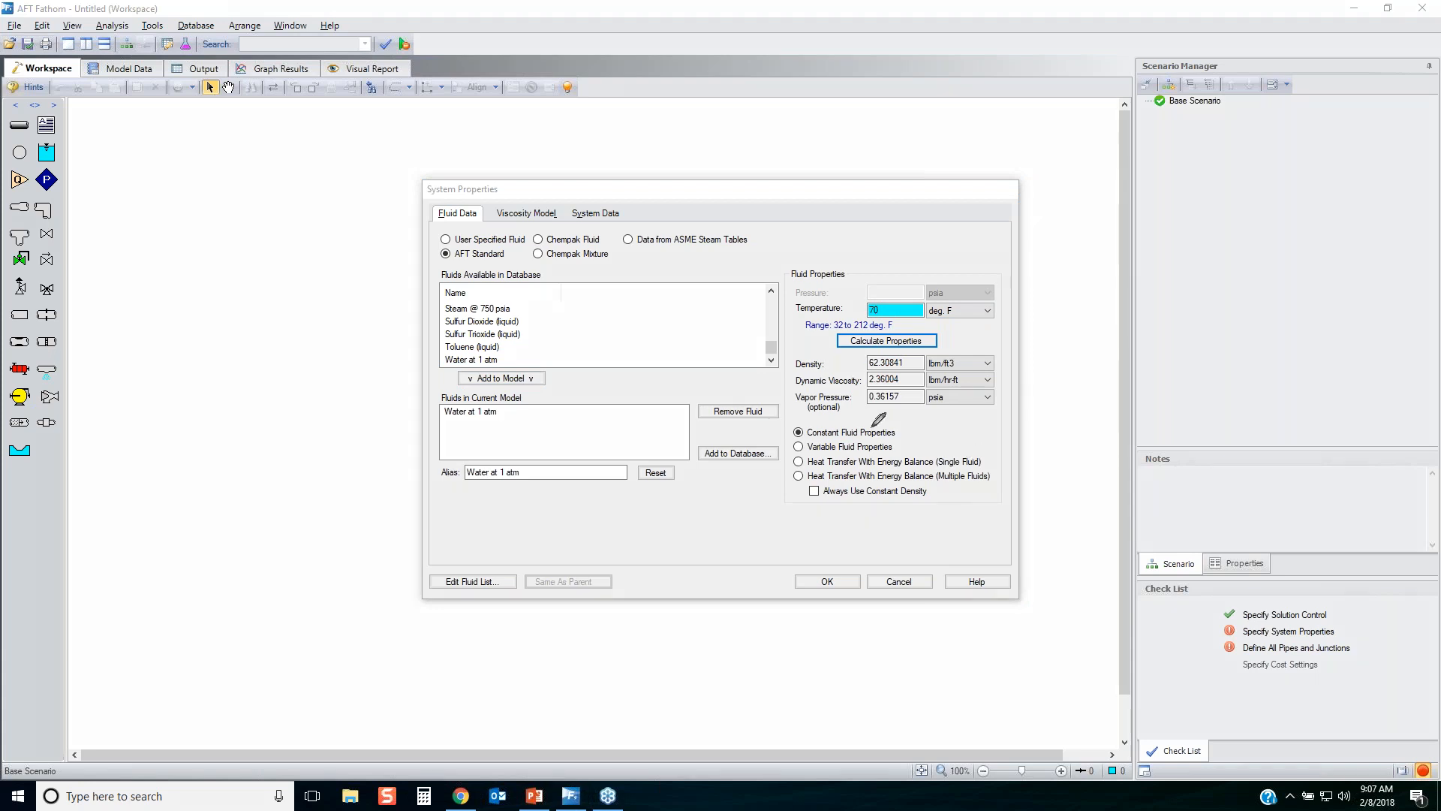
Mark the calculated water properties and the Constant Fluid Properties option with the annotation pen, and clear the markings.
mouse_move(788, 426)
left_mouse_down()
mouse_move(991, 403)
mouse_move(841, 342)
mouse_move(785, 363)
mouse_move(826, 433)
left_mouse_up()
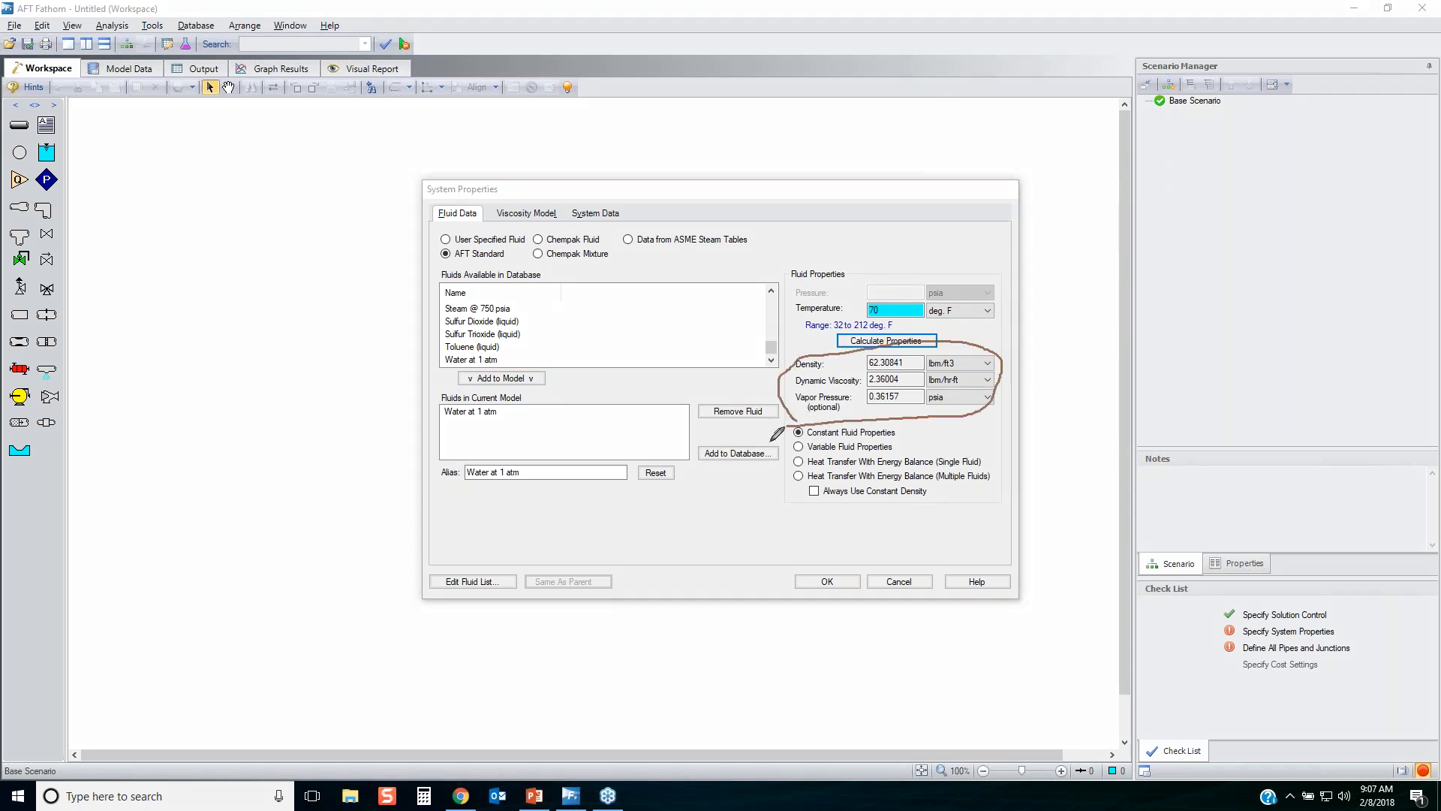
mouse_move(644, 437)
left_mouse_down()
mouse_move(910, 430)
mouse_move(788, 437)
left_mouse_up()
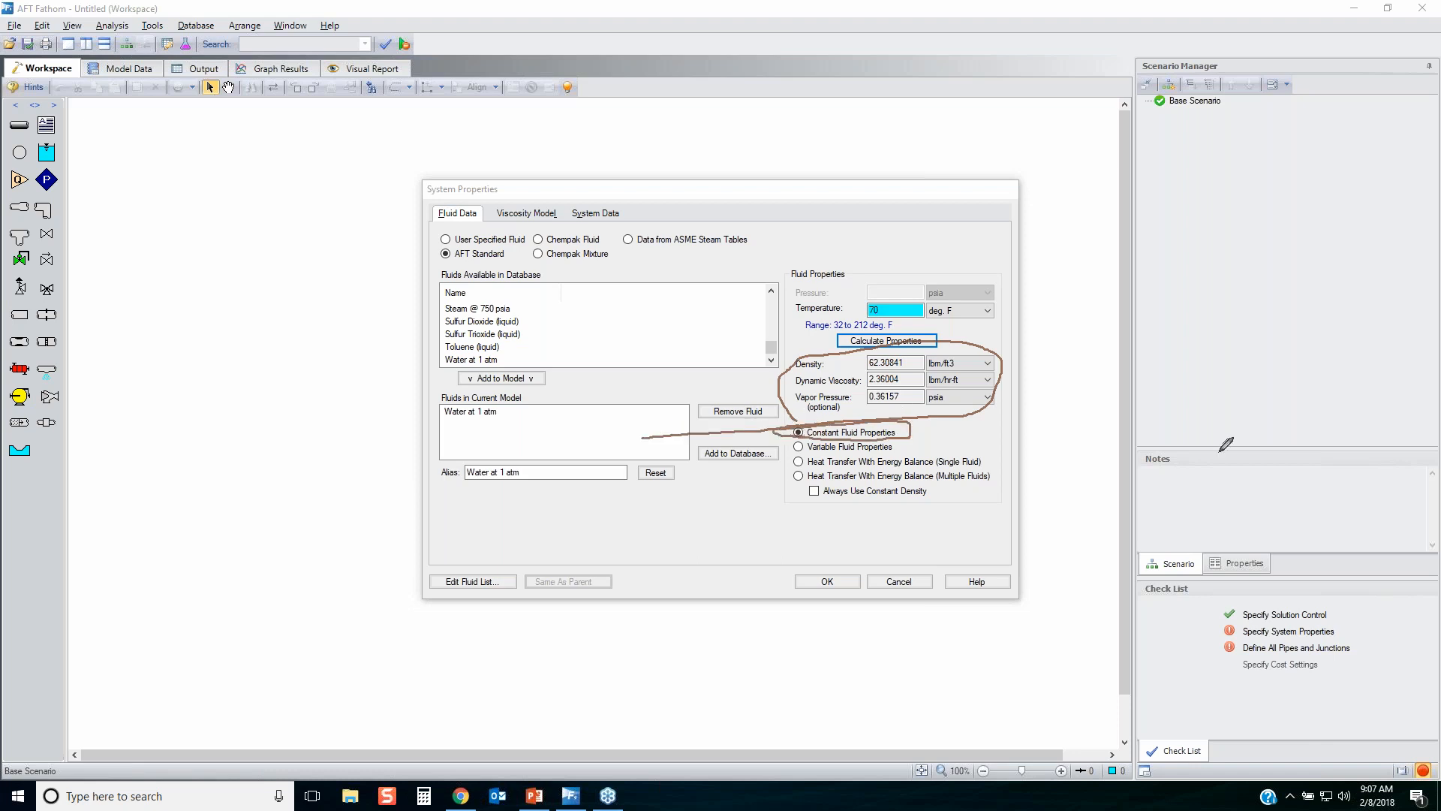
key("e")
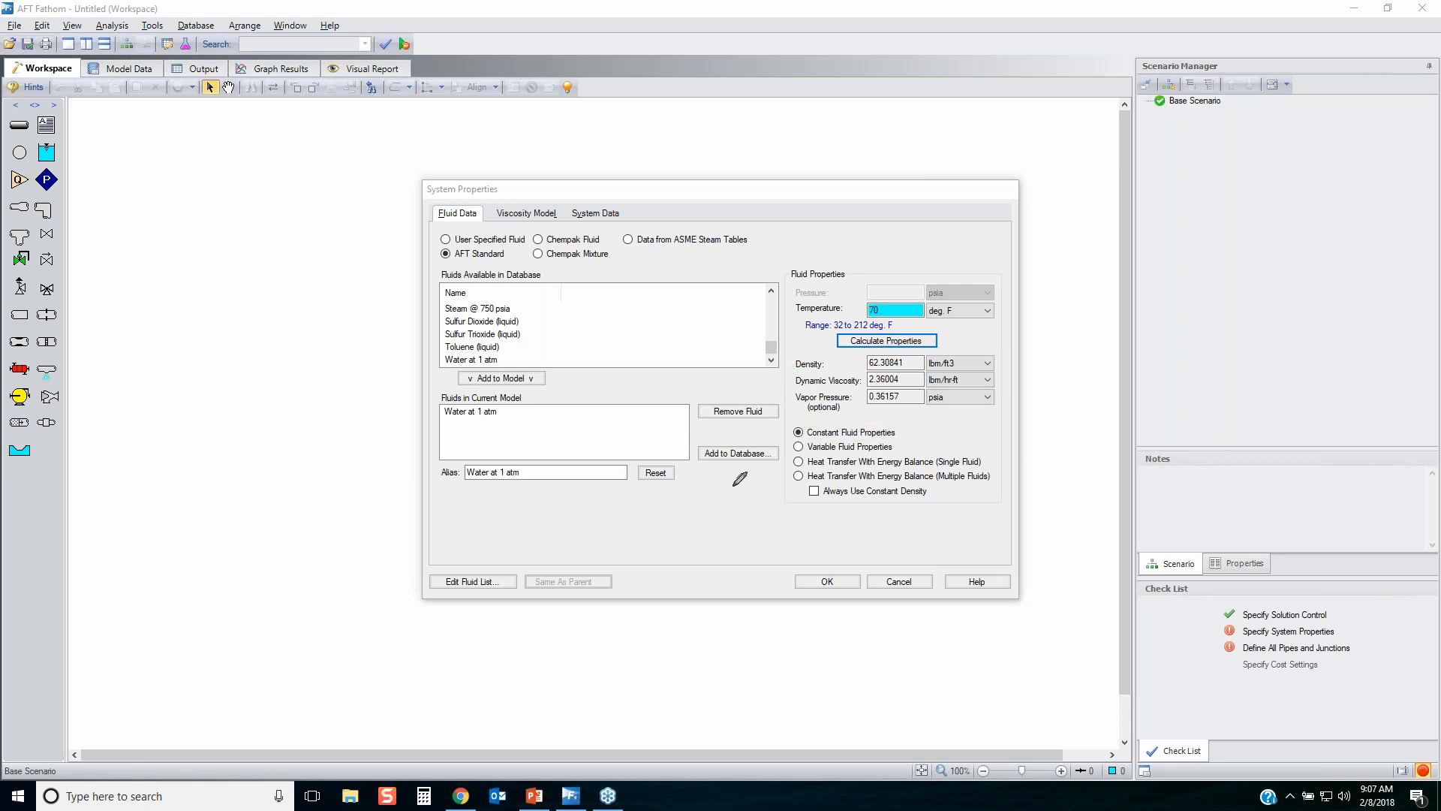
Illustrate Variable Fluid Properties with a screen sketch of pipes A and B merging into one mixed line, and clear the sketch.
mouse_move(796, 448)
left_mouse_down()
mouse_move(893, 445)
mouse_move(796, 441)
mouse_move(802, 451)
left_mouse_up()
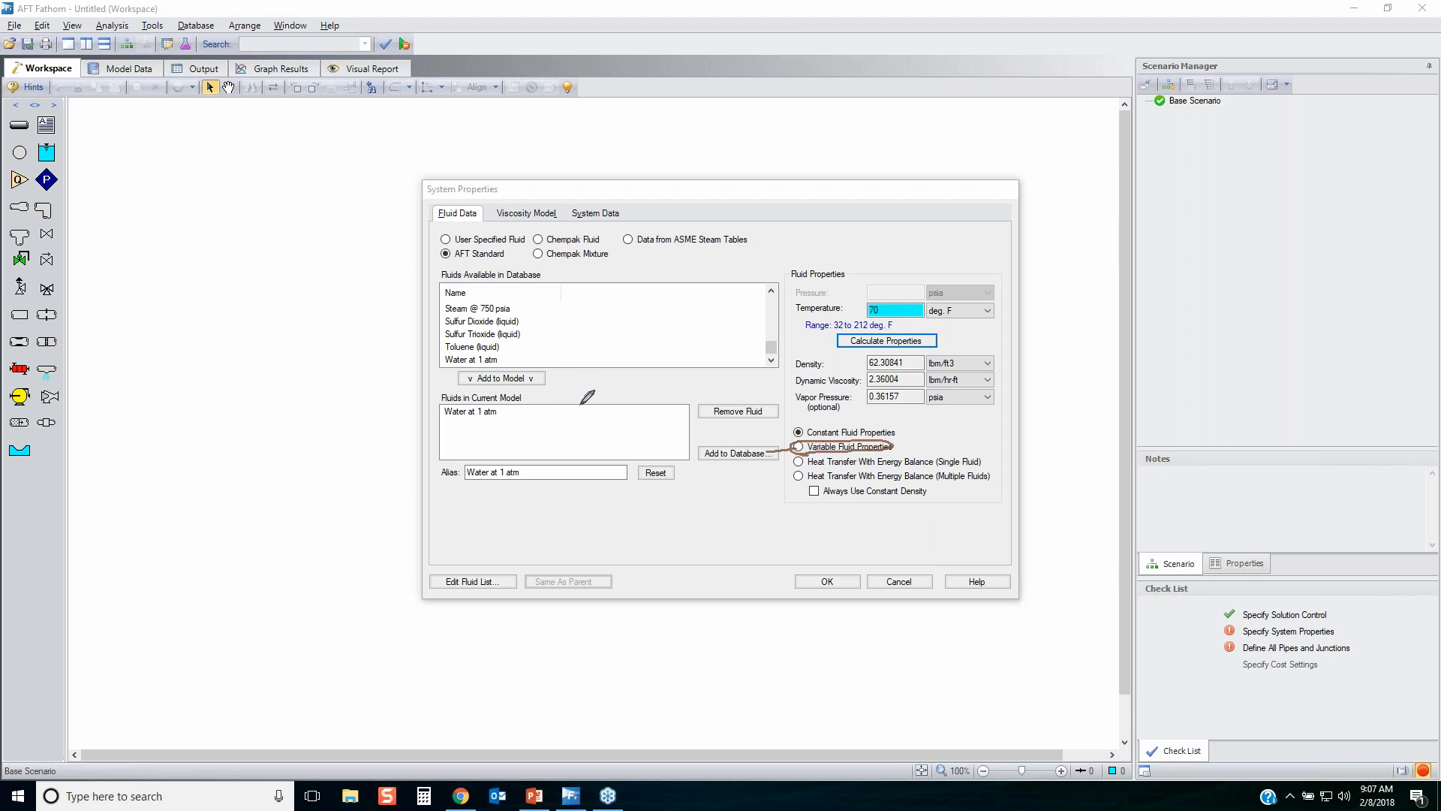
left_click_drag(189, 172, 274, 304)
mouse_move(149, 433)
left_mouse_down()
mouse_move(274, 315)
mouse_move(615, 309)
left_mouse_up()
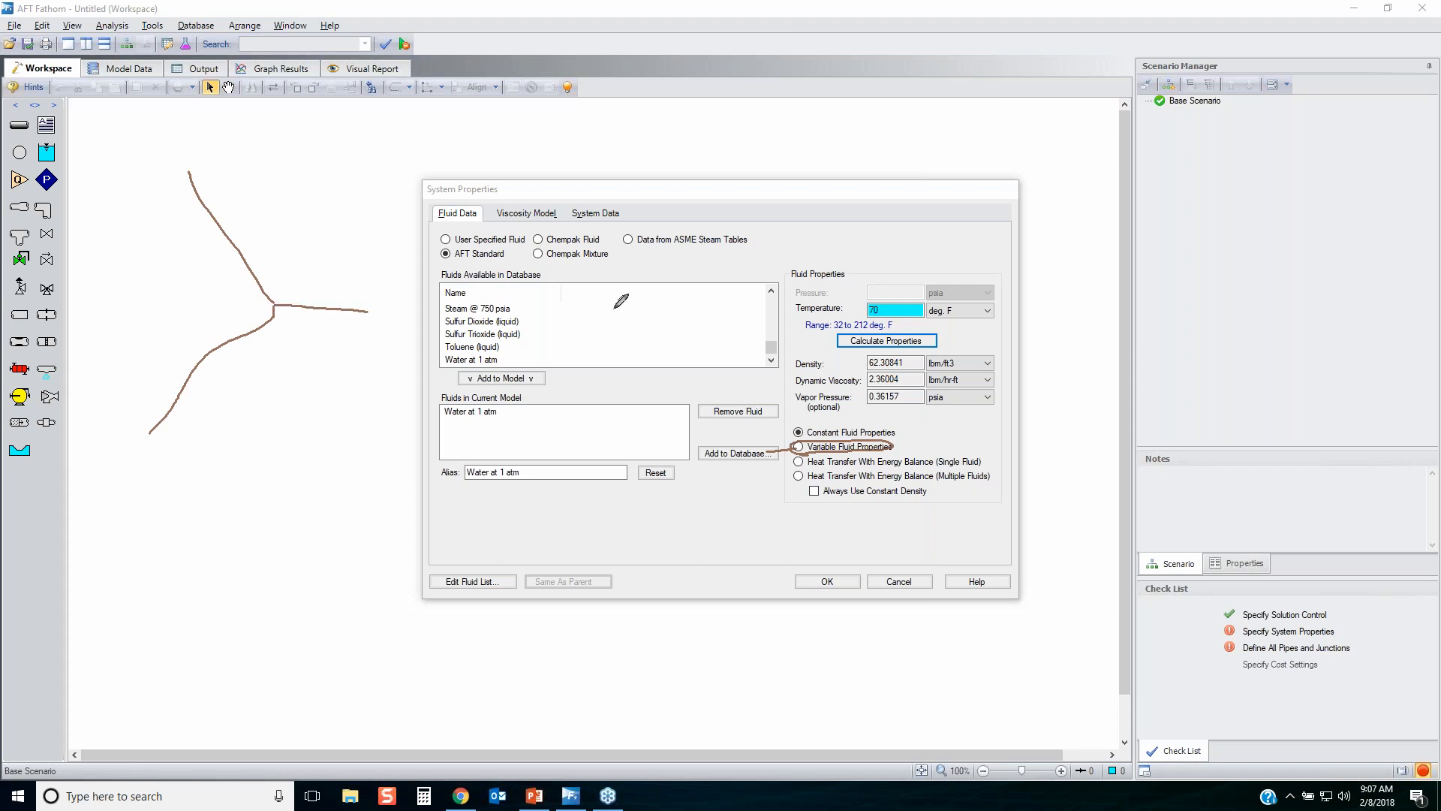
mouse_move(246, 187)
left_mouse_down()
mouse_move(222, 248)
mouse_move(247, 253)
mouse_move(251, 223)
left_mouse_up()
left_click_drag(223, 368, 227, 418)
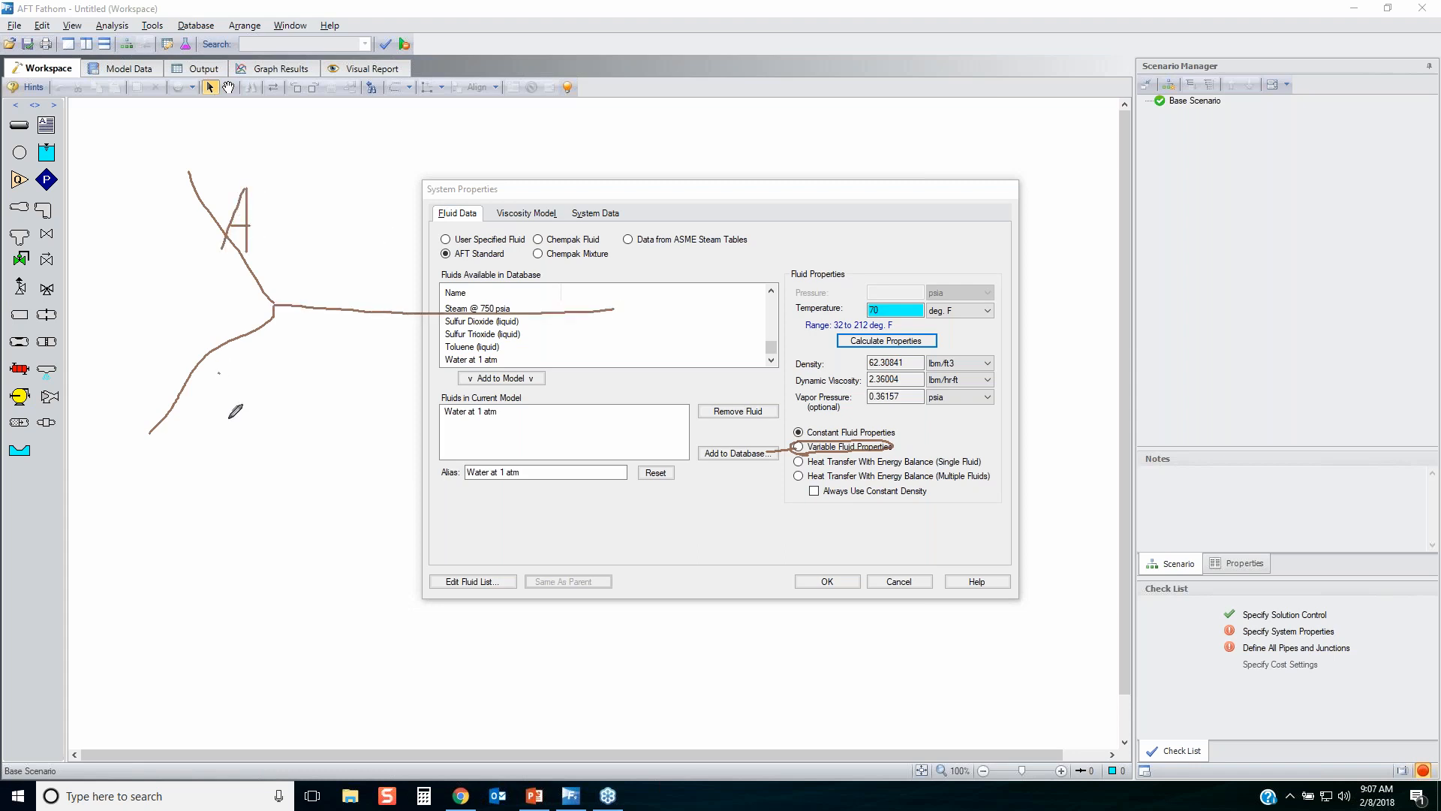
left_click_drag(223, 360, 229, 417)
mouse_move(387, 297)
left_mouse_down()
mouse_move(406, 238)
mouse_move(442, 300)
left_mouse_up()
mouse_move(439, 242)
left_mouse_down()
mouse_move(487, 277)
mouse_move(484, 298)
left_mouse_up()
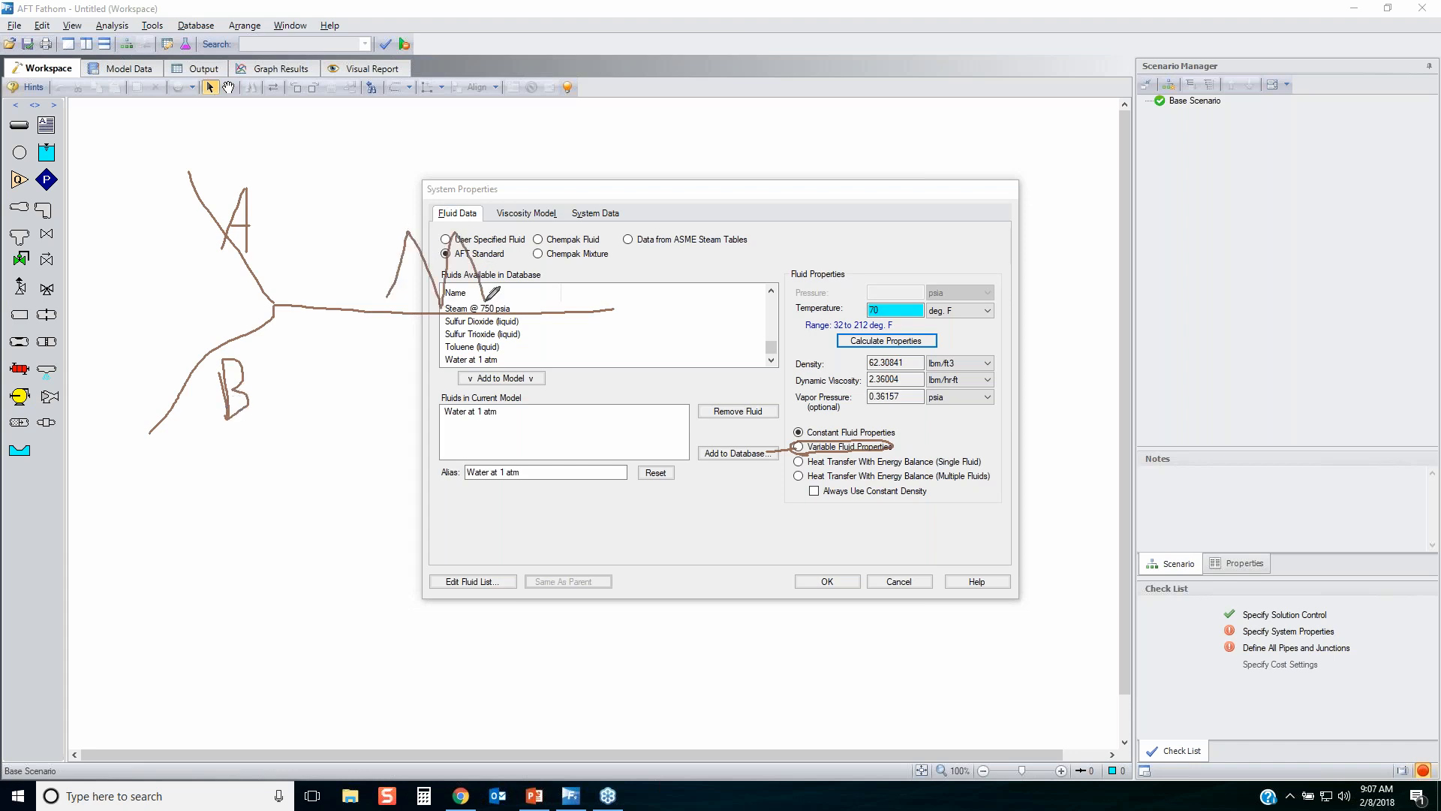
left_click_drag(893, 448, 952, 426)
left_click_drag(247, 259, 283, 230)
left_click_drag(247, 335, 268, 363)
left_click_drag(323, 305, 401, 256)
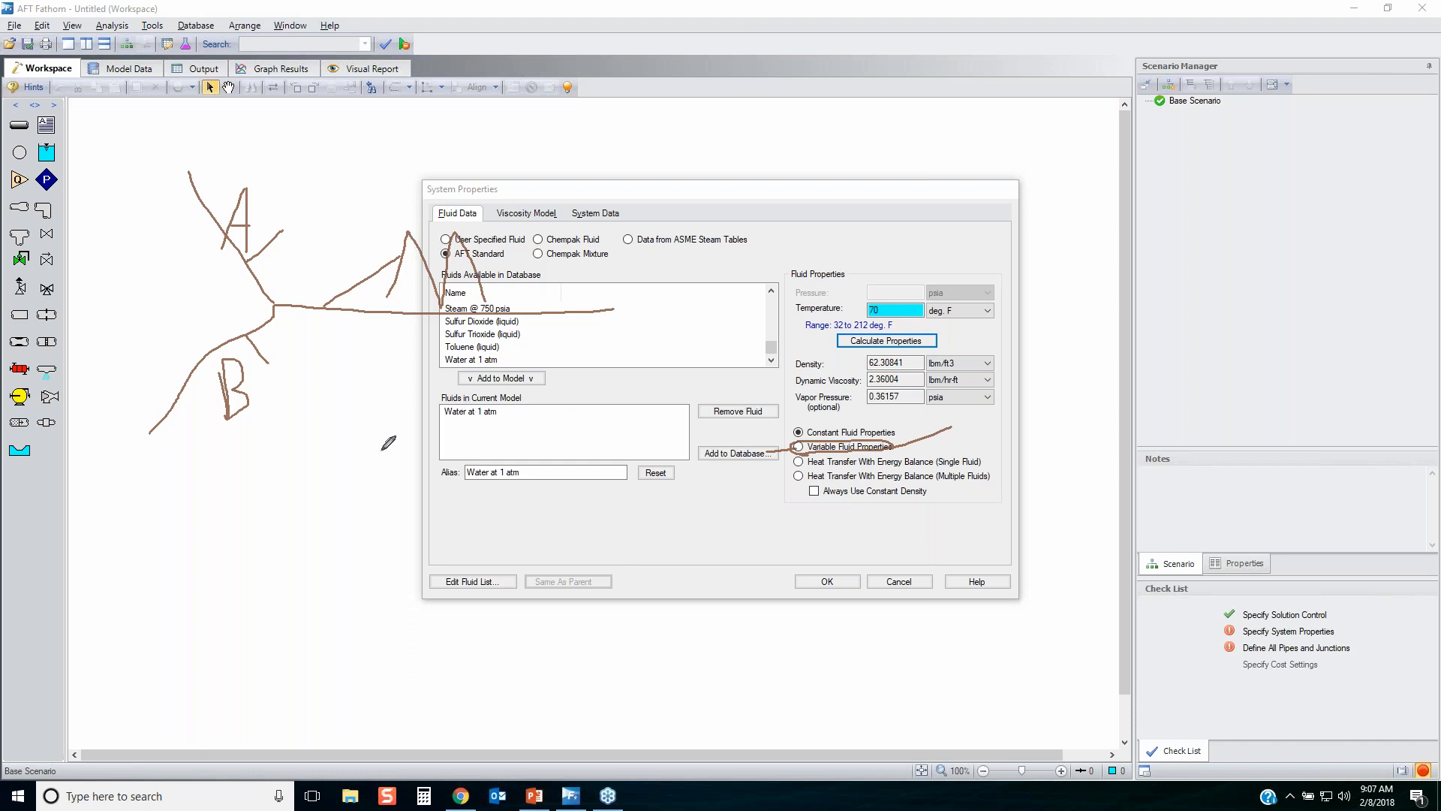
mouse_move(135, 170)
left_mouse_down()
mouse_move(453, 171)
mouse_move(120, 333)
mouse_move(174, 201)
left_mouse_up()
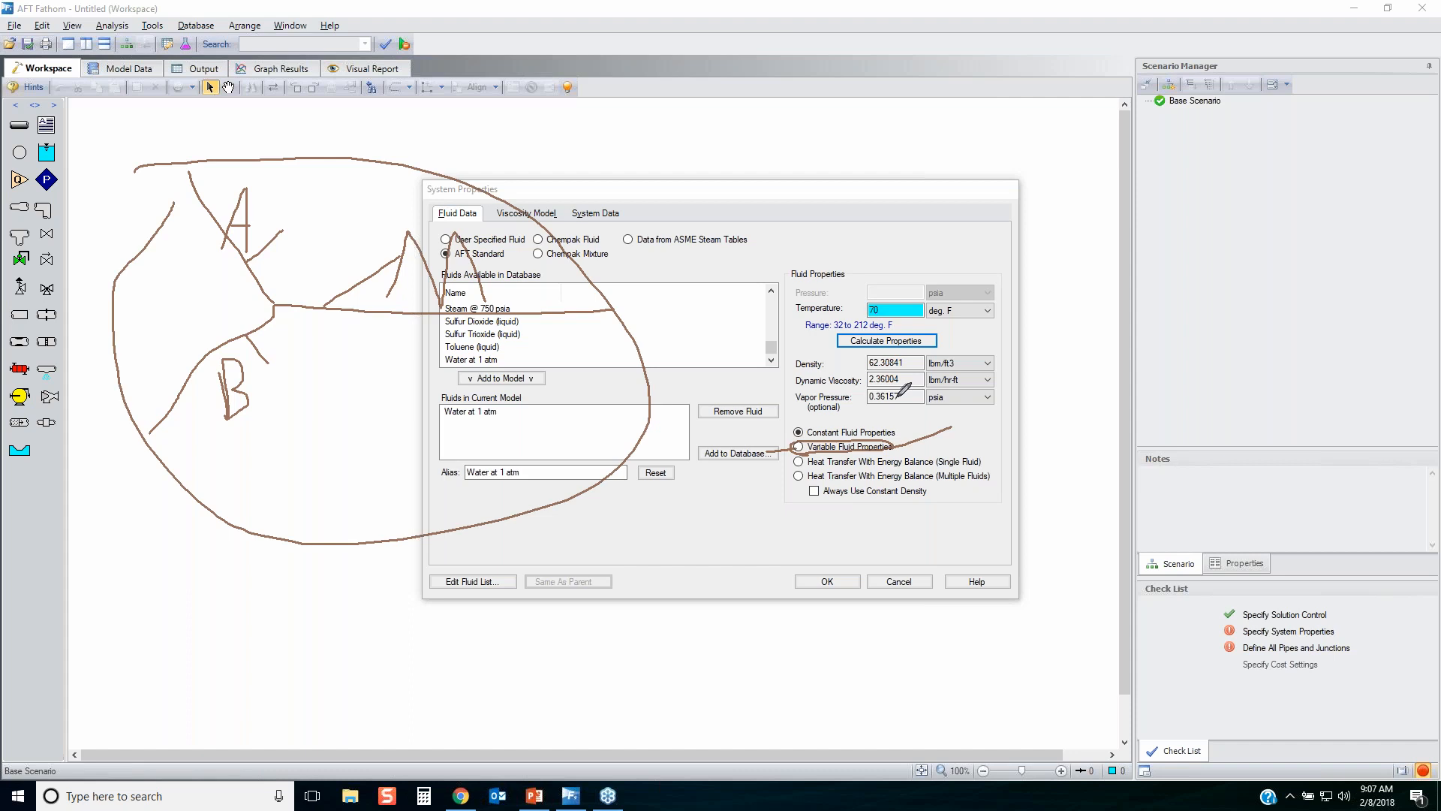
key("Escape")
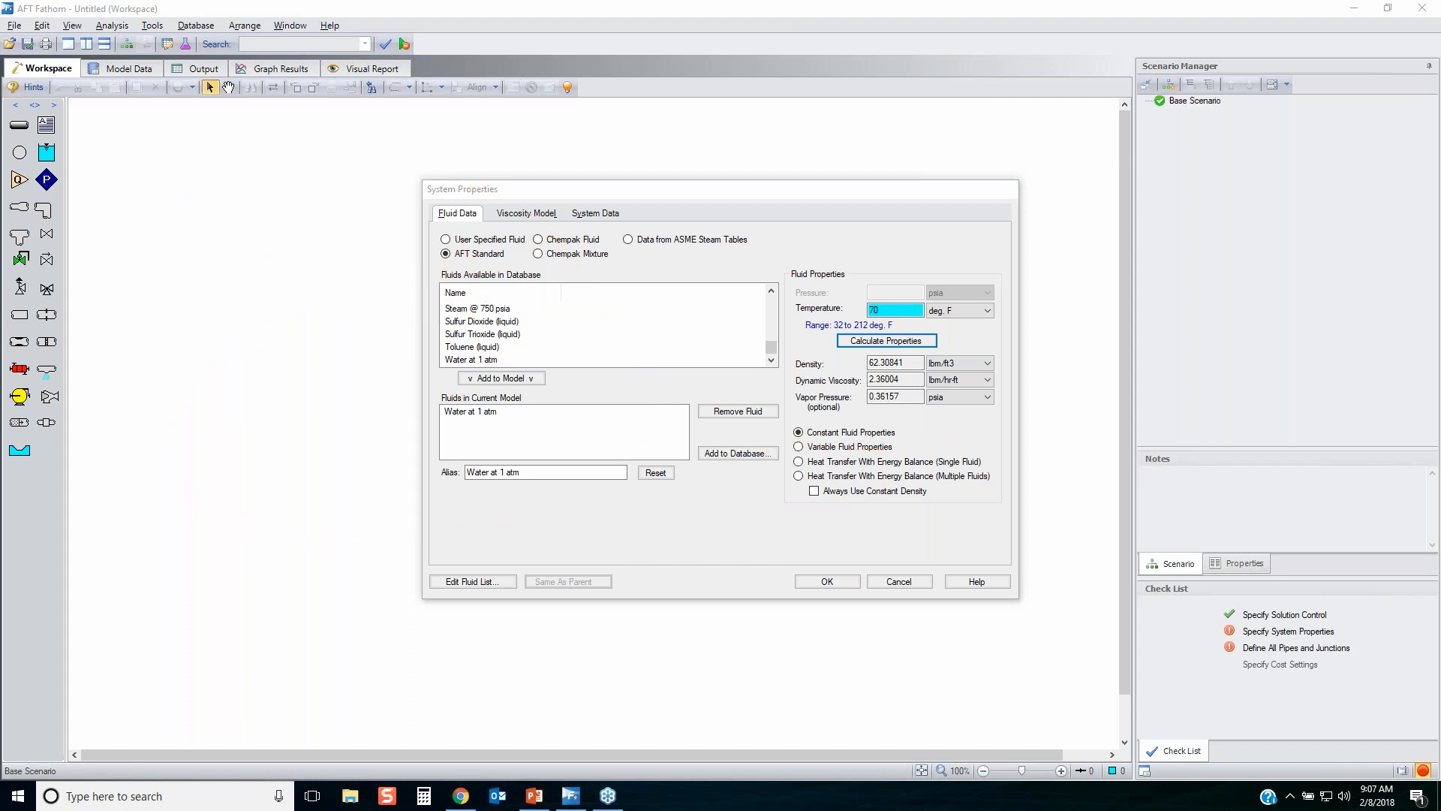
Mark the Heat Transfer With Energy Balance options for single and multiple fluids with the annotation pen.
left_click_drag(720, 468, 803, 447)
mouse_move(936, 466)
left_mouse_down()
mouse_move(980, 466)
mouse_move(938, 458)
left_mouse_up()
left_click_drag(744, 484, 795, 471)
left_click_drag(935, 481, 988, 478)
Sketch two closed loops thermally linked through heat exchangers to illustrate the multiple fluids heat transfer option, and clear the sketch.
mouse_move(383, 291)
left_mouse_down()
mouse_move(365, 367)
mouse_move(384, 374)
mouse_move(370, 467)
left_mouse_up()
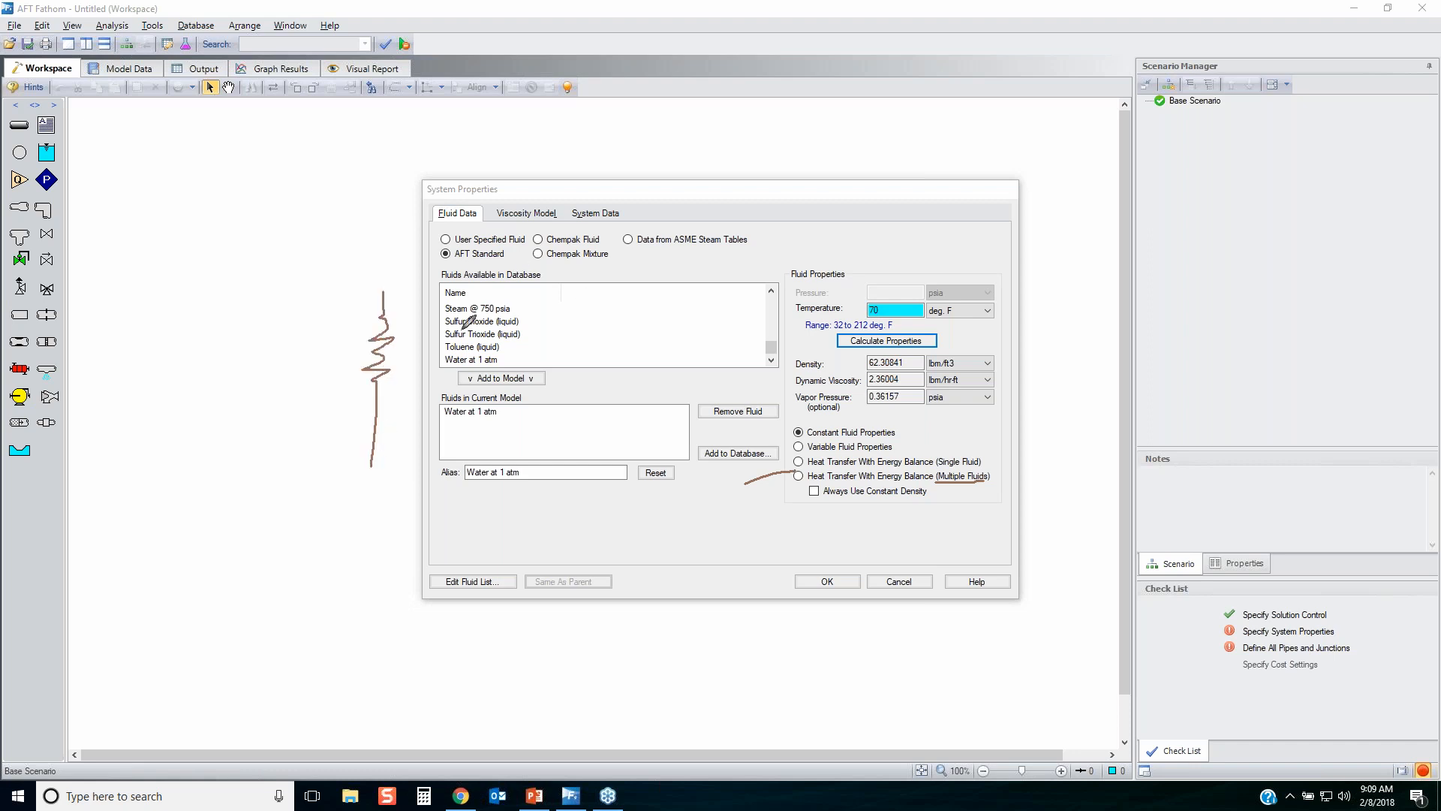
mouse_move(557, 302)
left_mouse_down()
mouse_move(556, 364)
mouse_move(540, 384)
mouse_move(559, 402)
mouse_move(555, 493)
left_mouse_up()
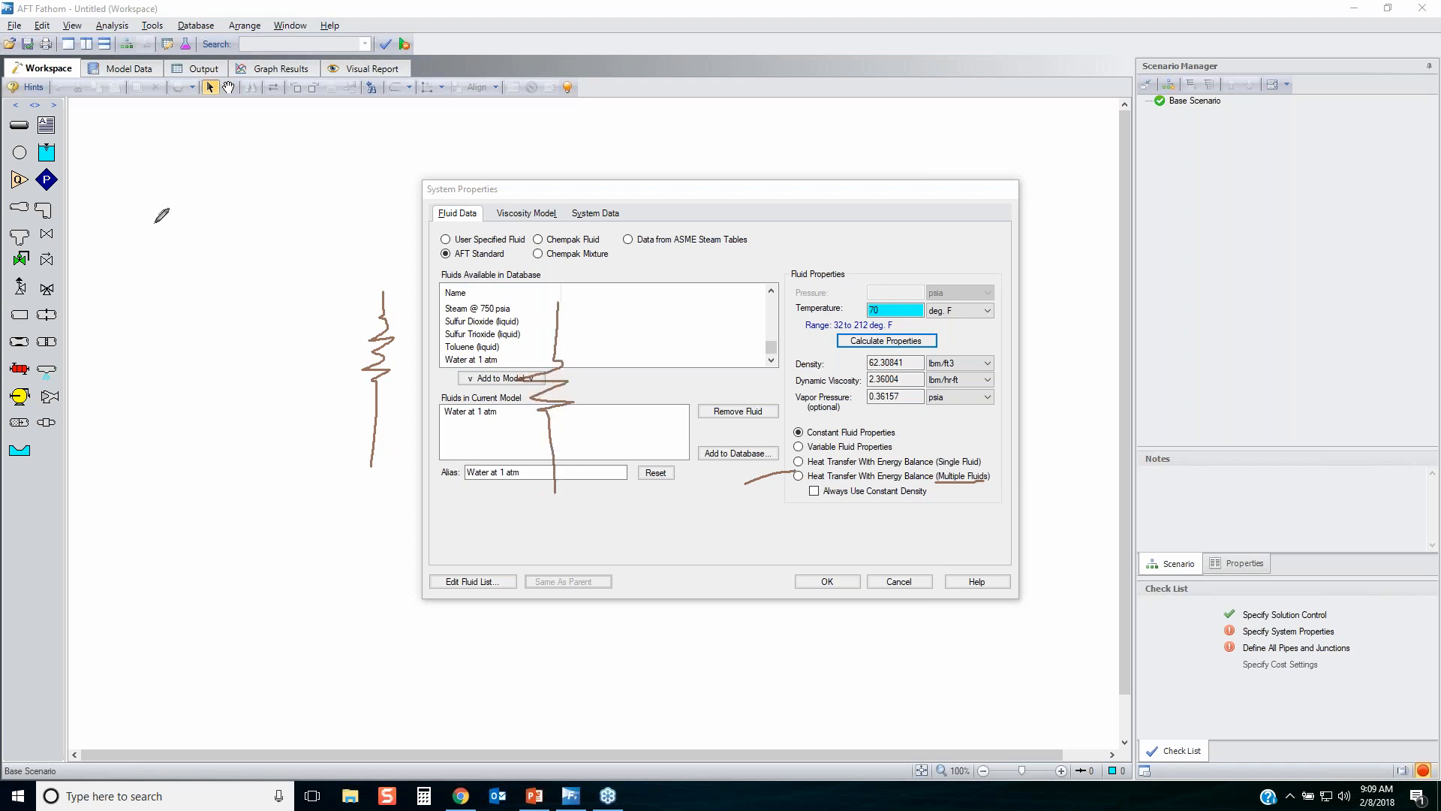
mouse_move(115, 251)
left_mouse_down()
mouse_move(278, 242)
mouse_move(369, 278)
mouse_move(371, 467)
mouse_move(293, 520)
mouse_move(119, 331)
mouse_move(118, 240)
left_mouse_up()
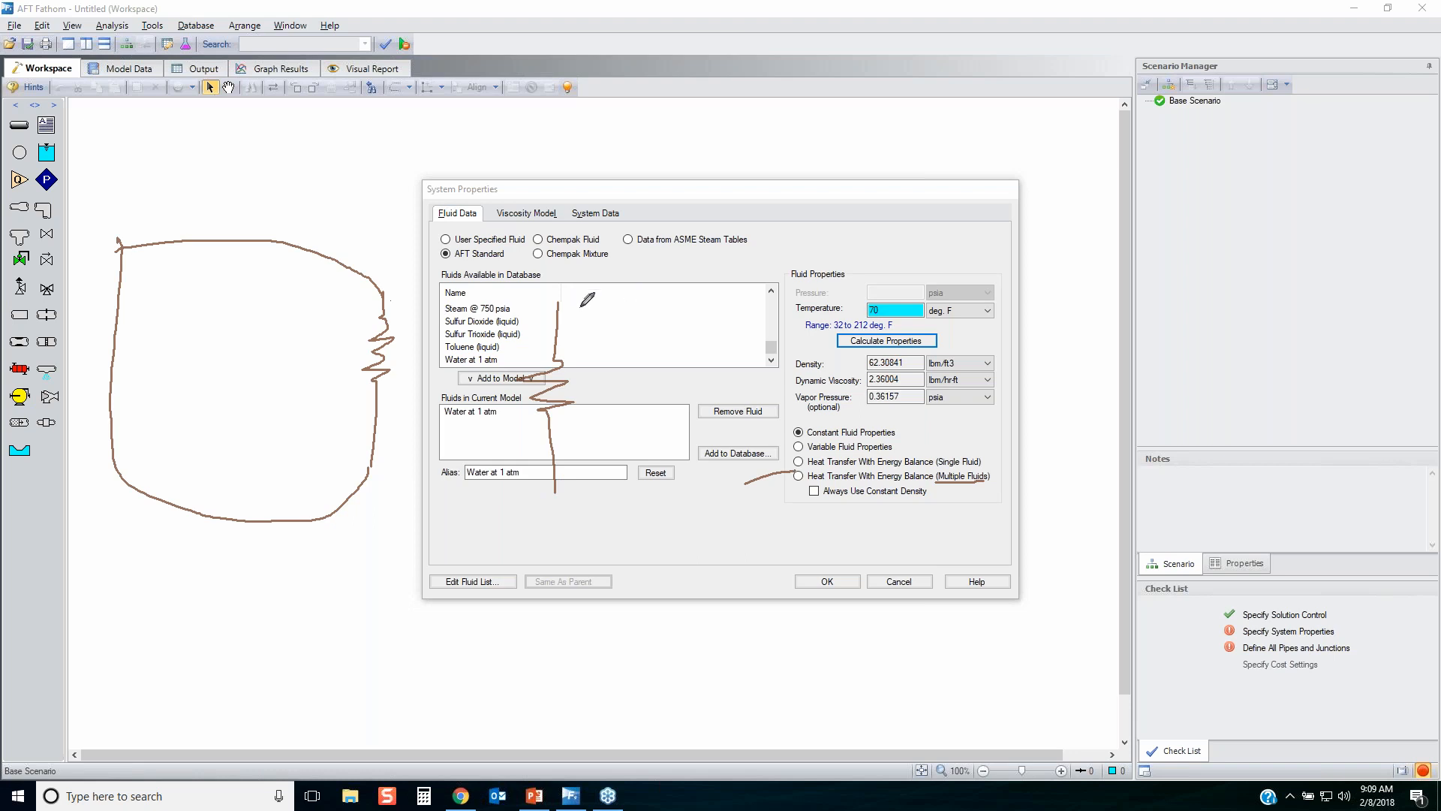
mouse_move(559, 306)
left_mouse_down()
mouse_move(727, 458)
mouse_move(652, 508)
mouse_move(549, 485)
left_mouse_up()
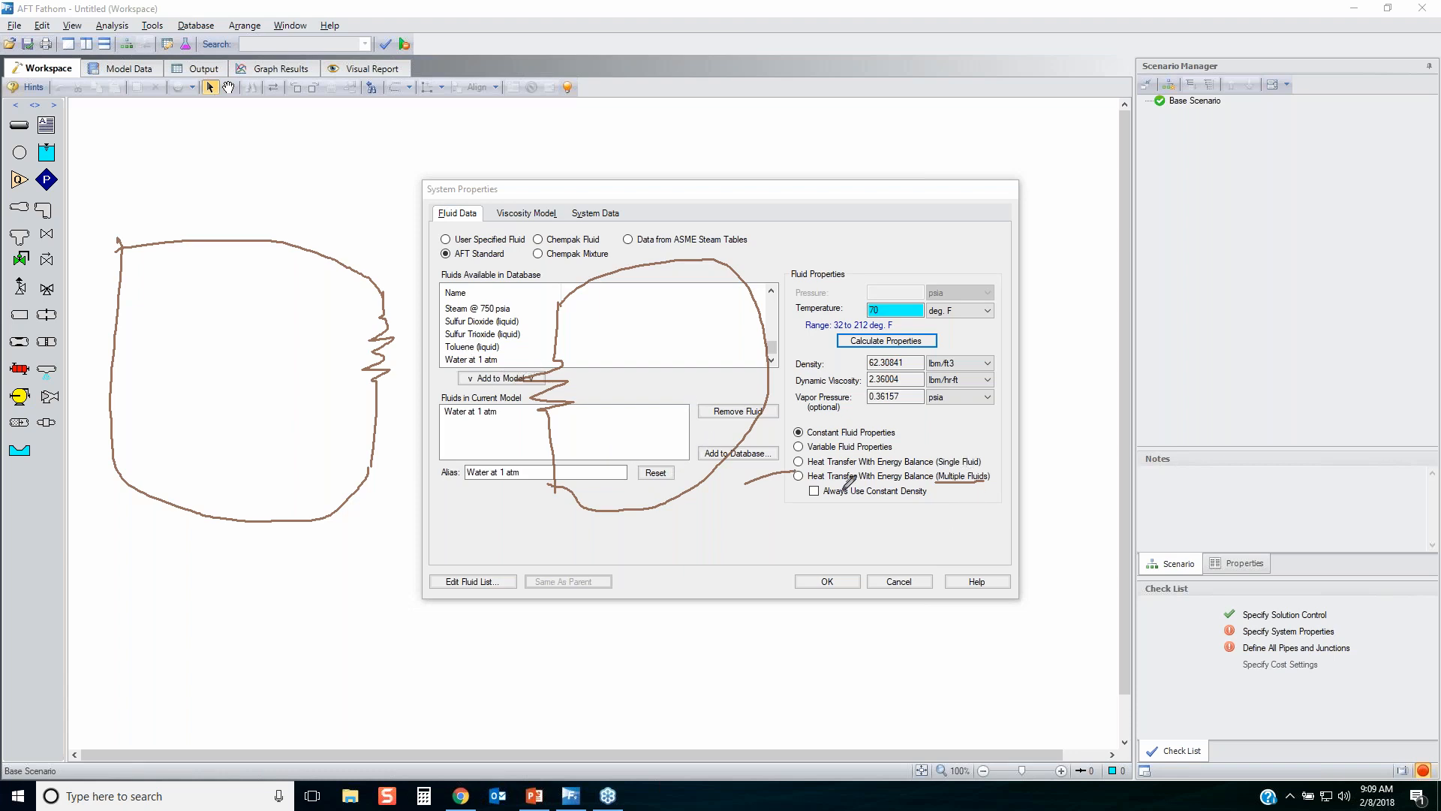
mouse_move(347, 317)
left_mouse_down()
mouse_move(399, 309)
mouse_move(352, 384)
left_mouse_up()
left_click_drag(574, 347, 517, 373)
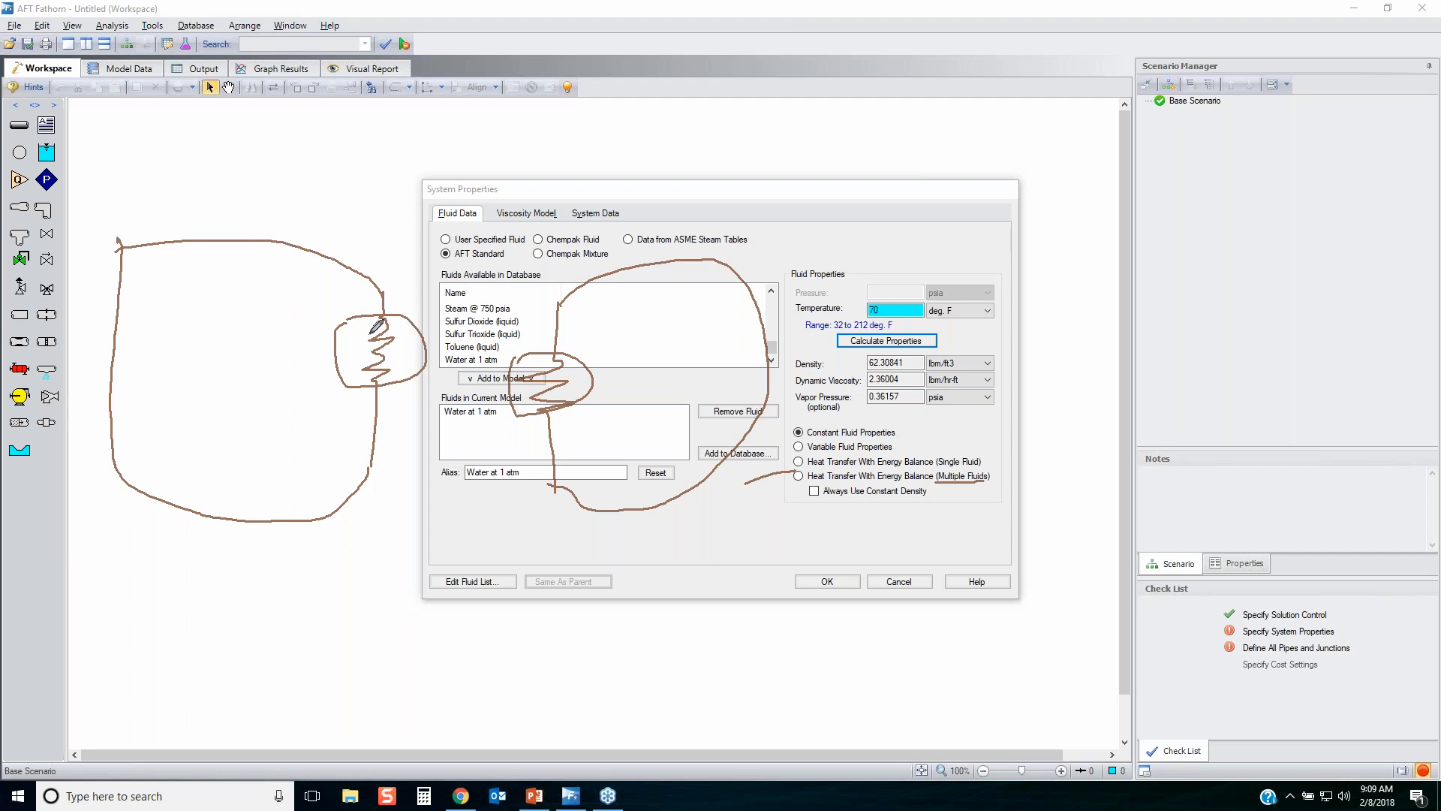
left_click_drag(427, 365, 512, 374)
left_click_drag(238, 195, 271, 239)
left_click_drag(629, 201, 646, 262)
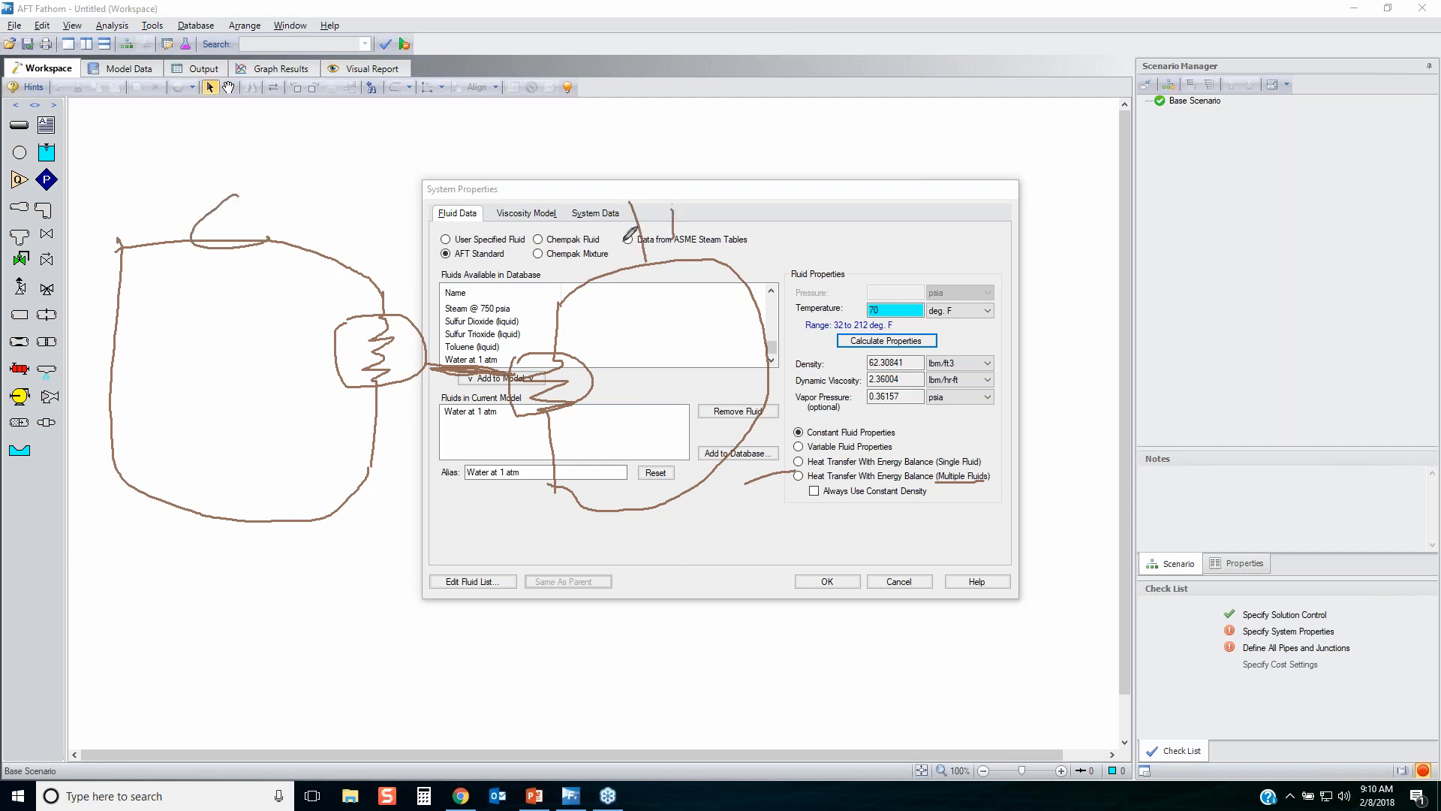
left_click_drag(673, 211, 646, 231)
key("Escape")
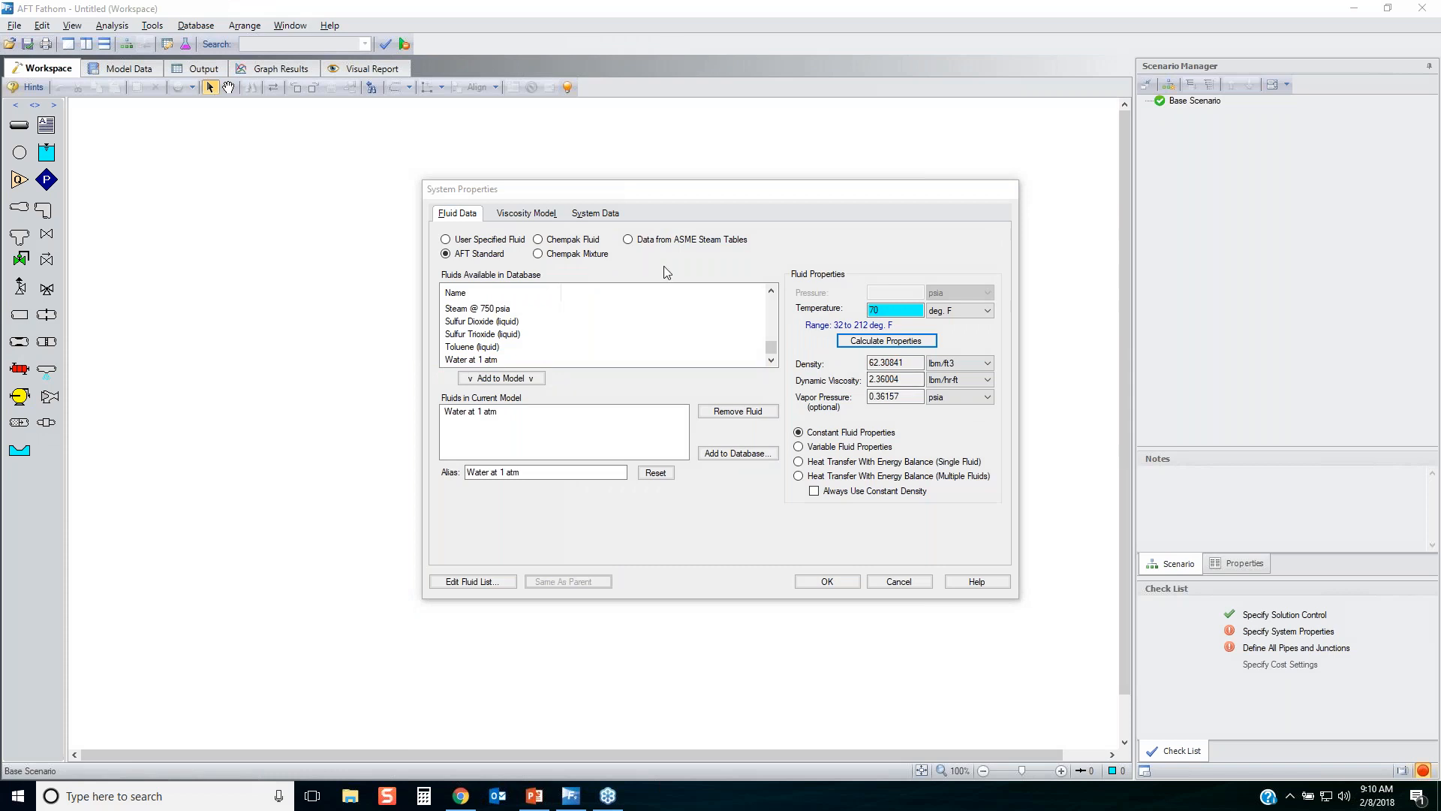
Review the fluid data options for the ASME Steam Tables and the Chempak Fluid database.
left_click(664, 240)
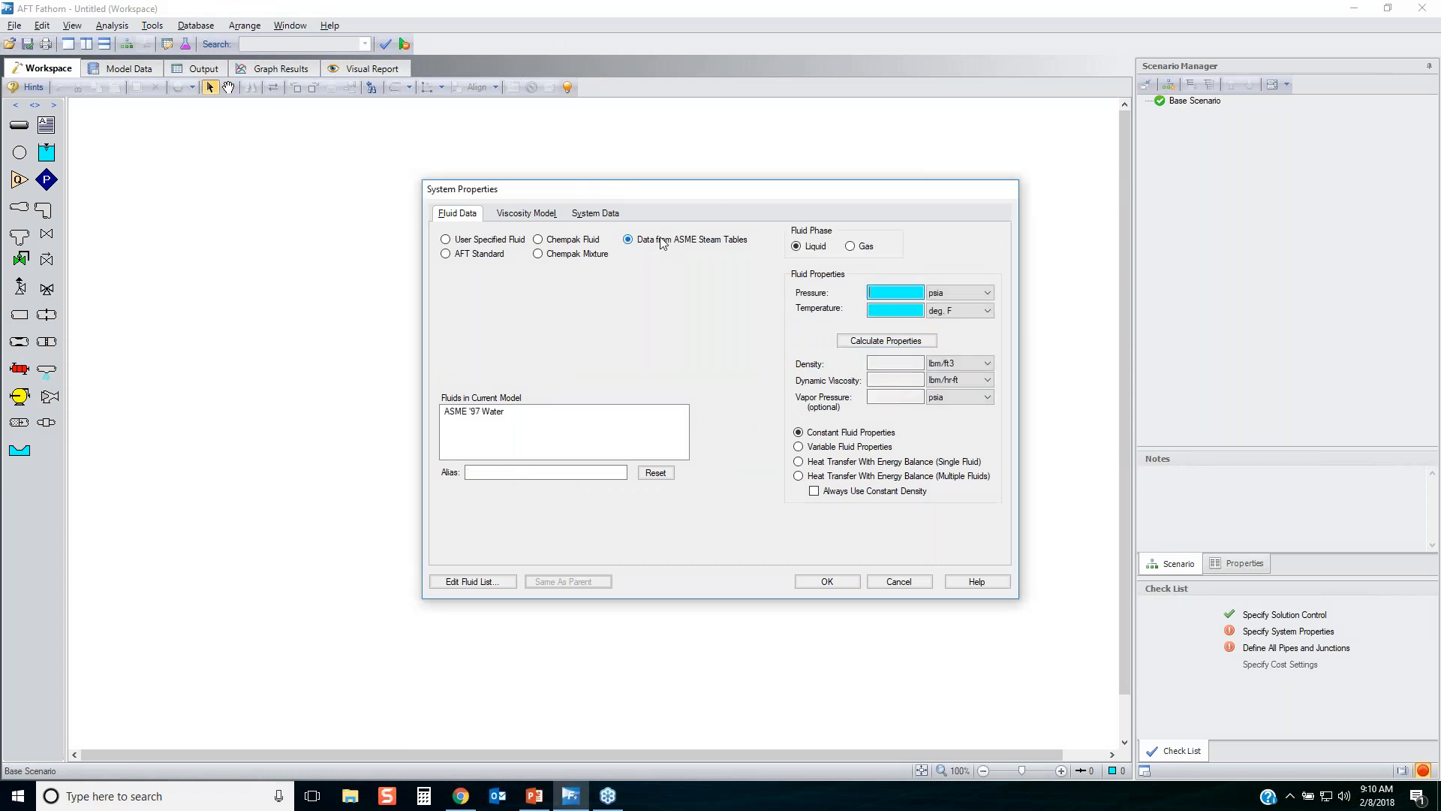
left_click(547, 239)
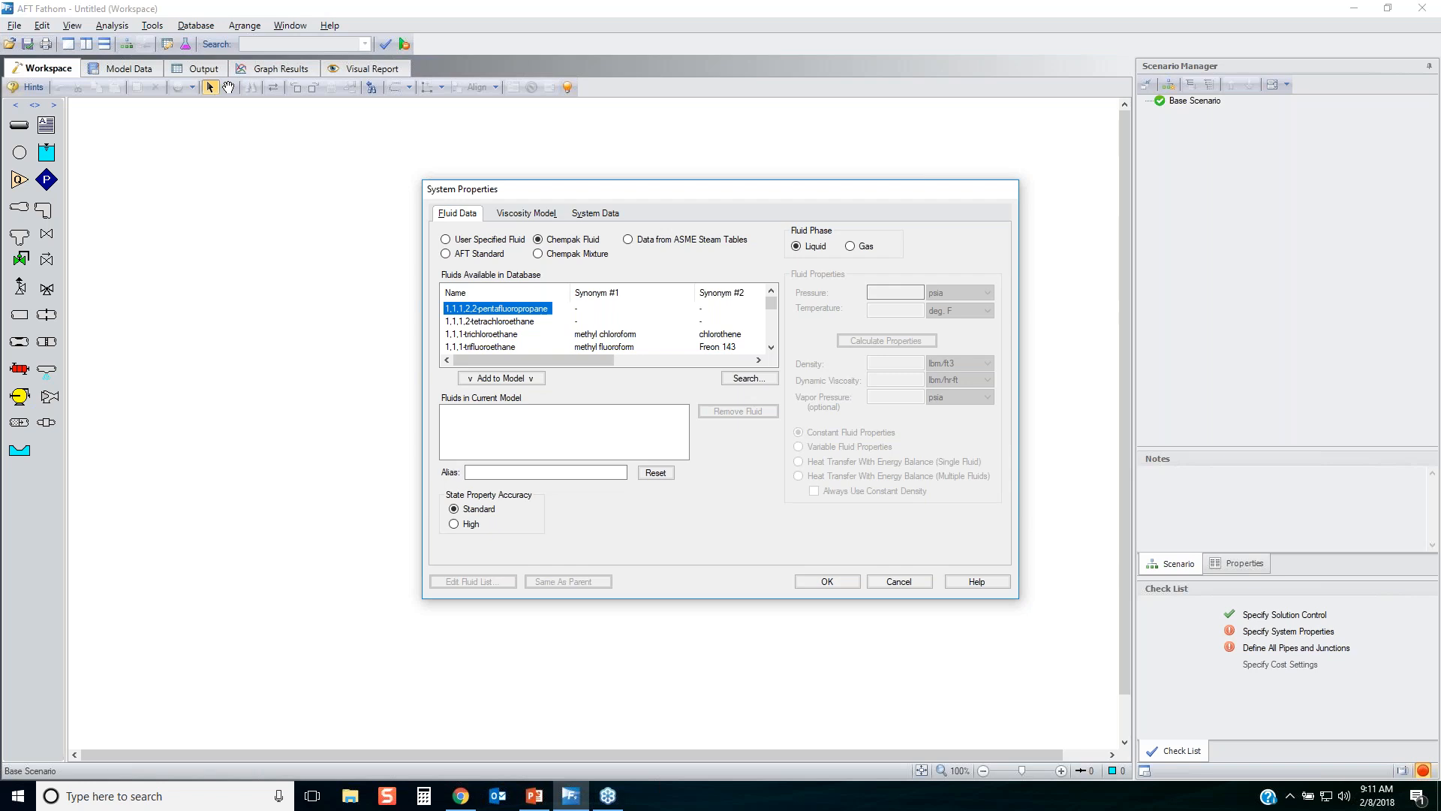
Examine how a Chempak mixture is composed from 1,1,1-trichloroethane and a mass fraction, and cancel the mixture creation.
left_click(538, 255)
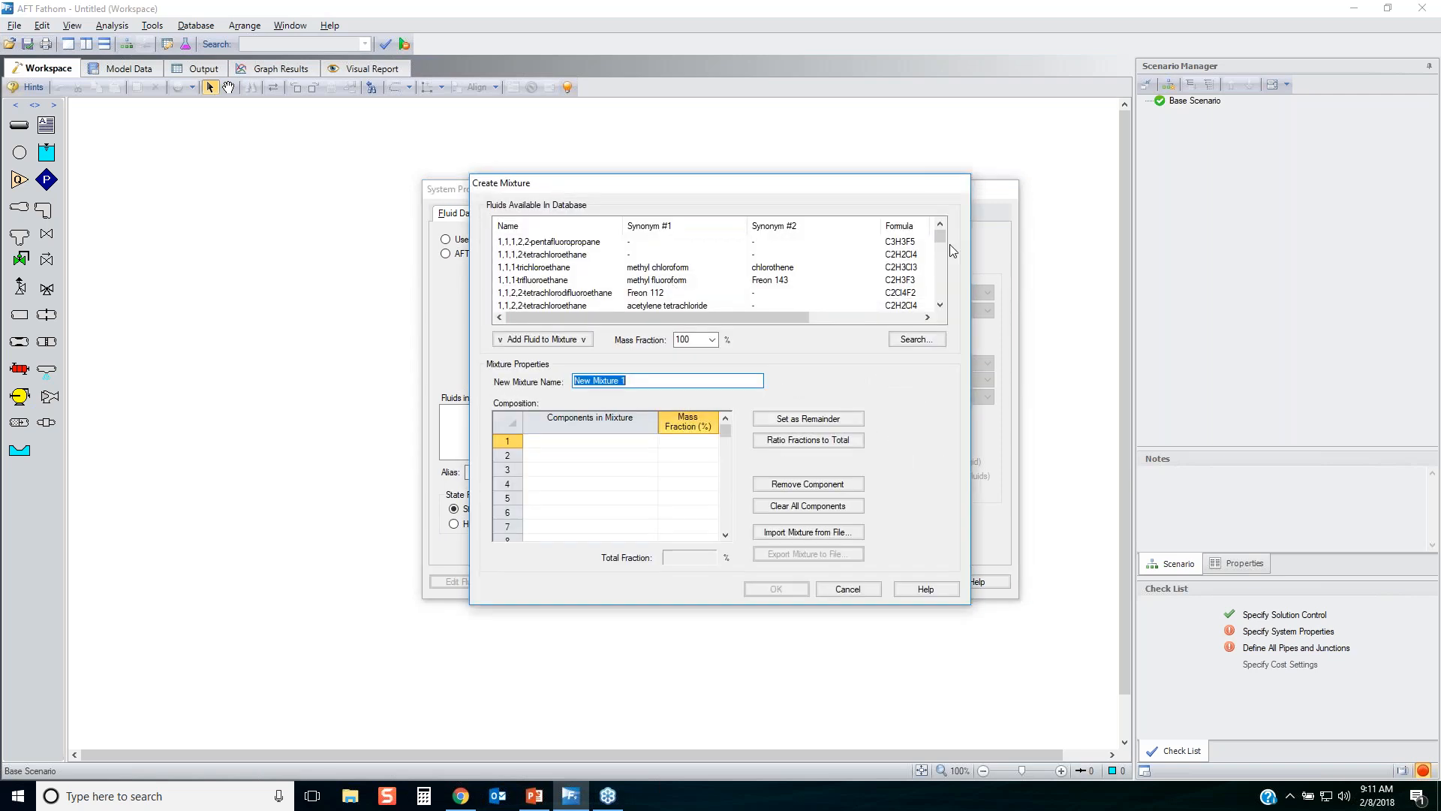
left_click_drag(940, 238, 934, 201)
left_click(535, 269)
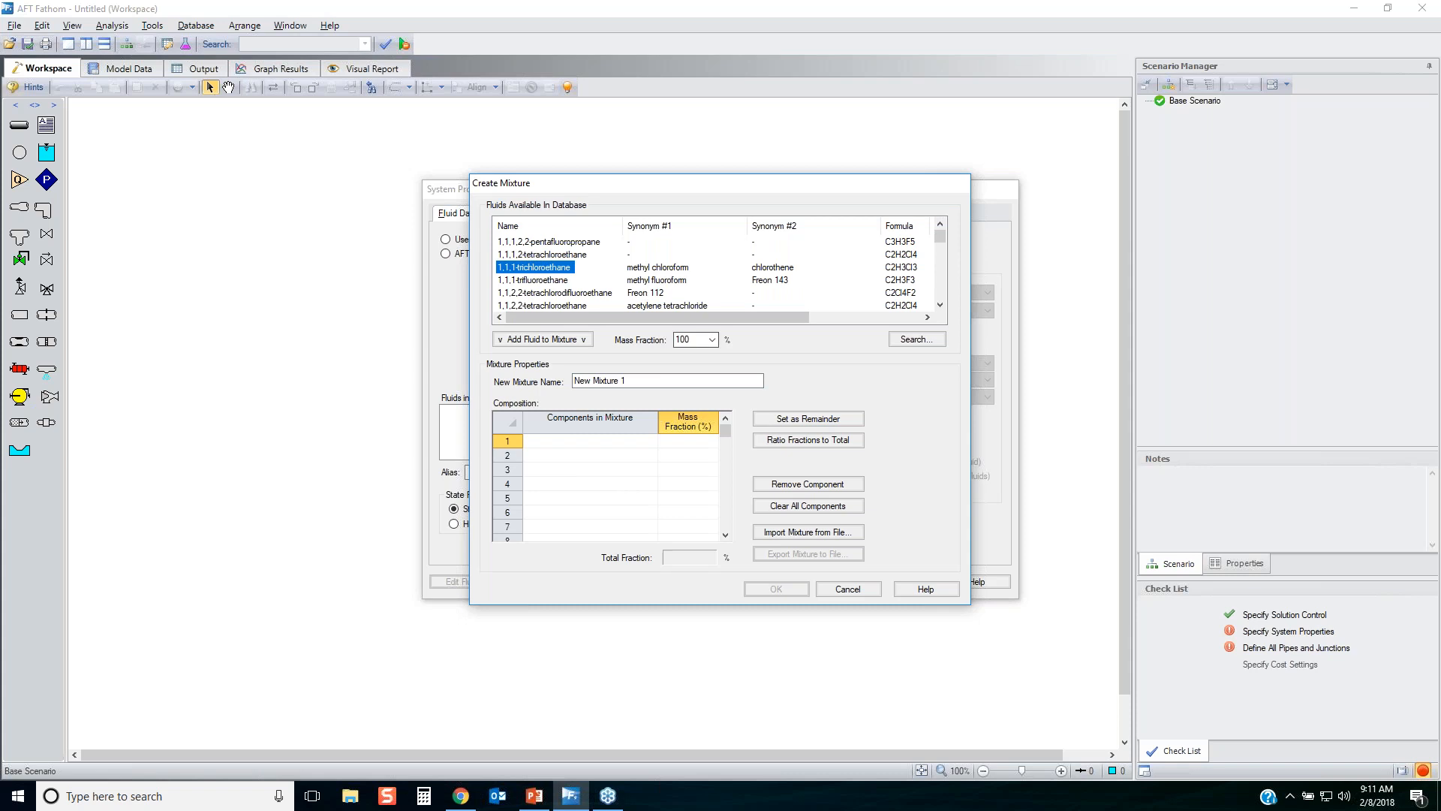
left_click(704, 339)
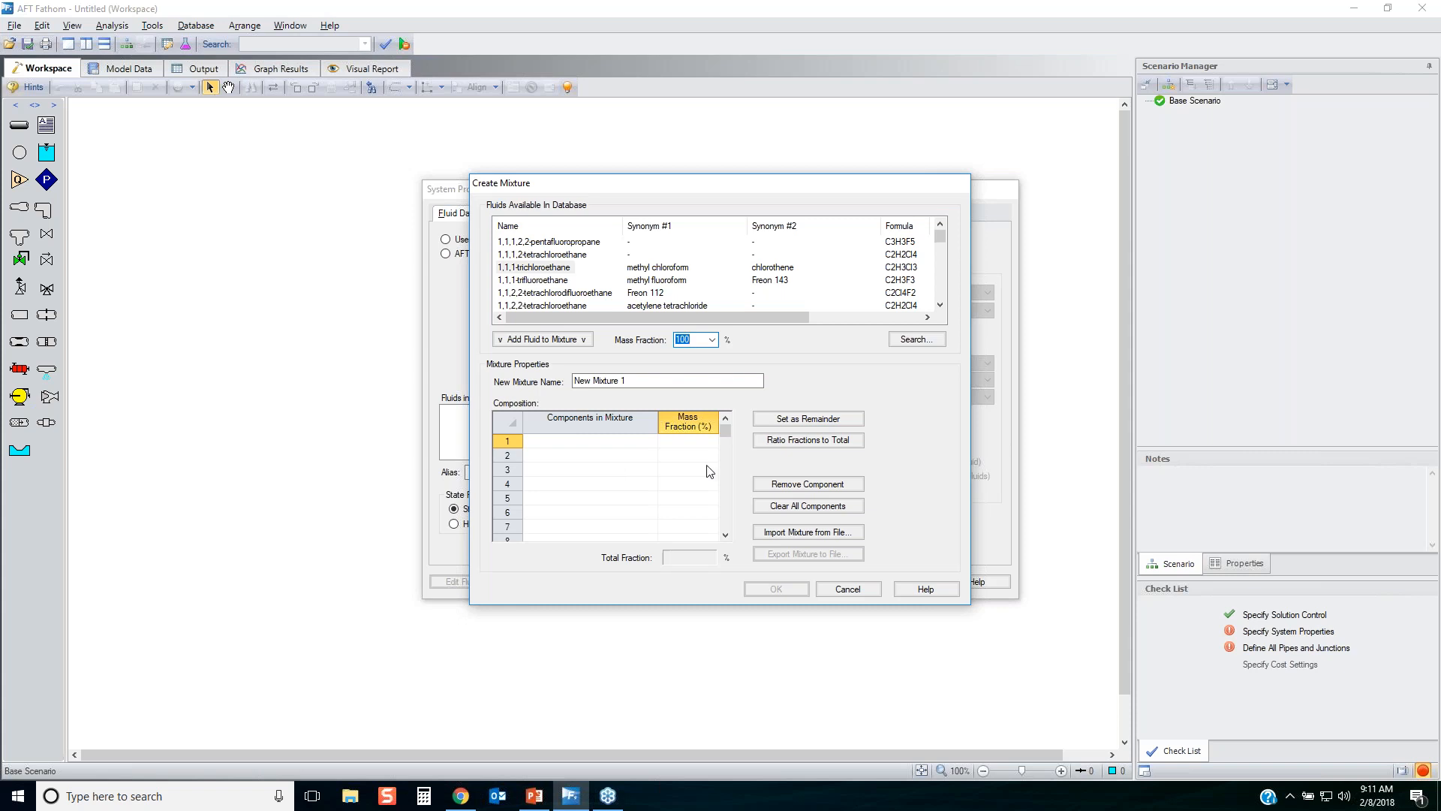
left_click(846, 589)
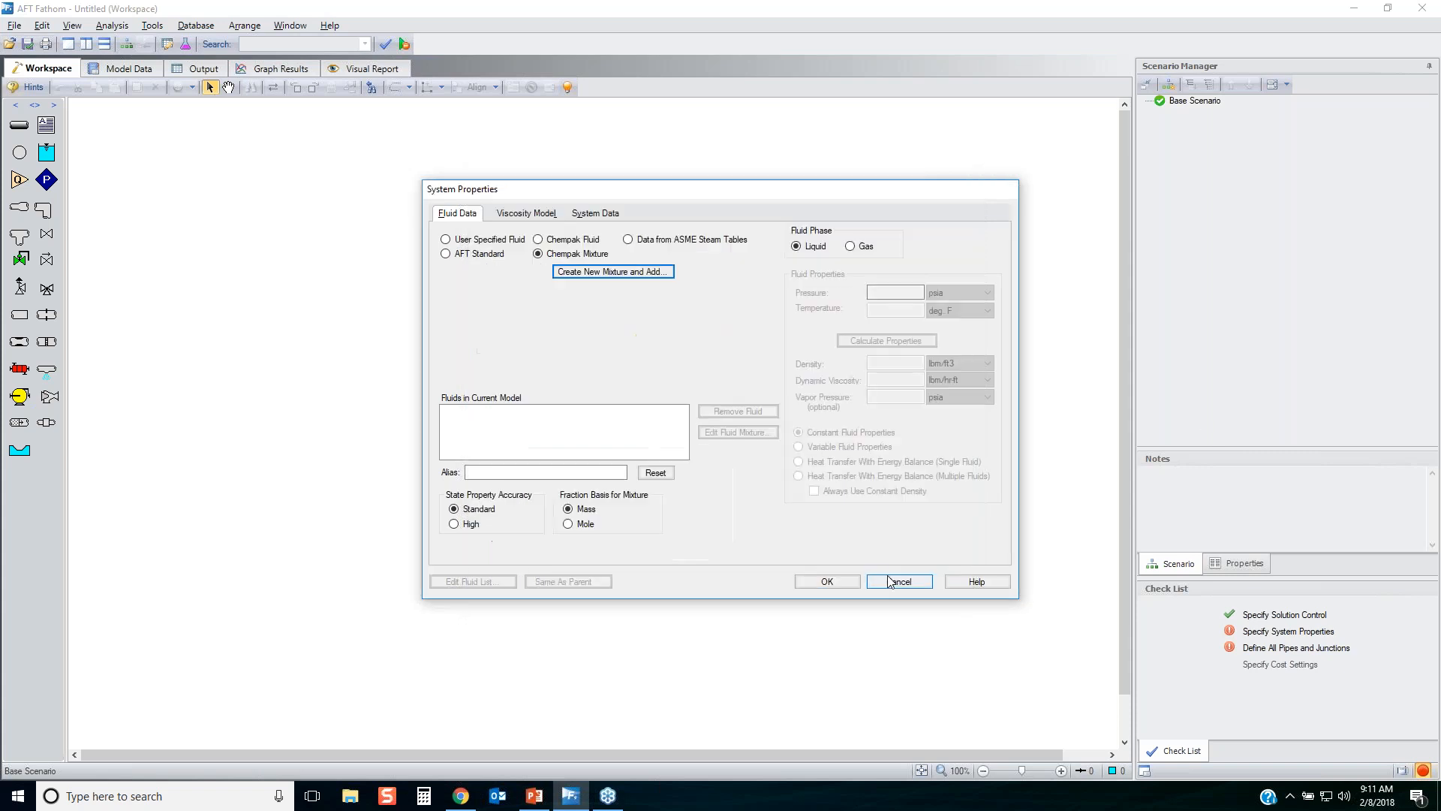
key("alt+Tab")
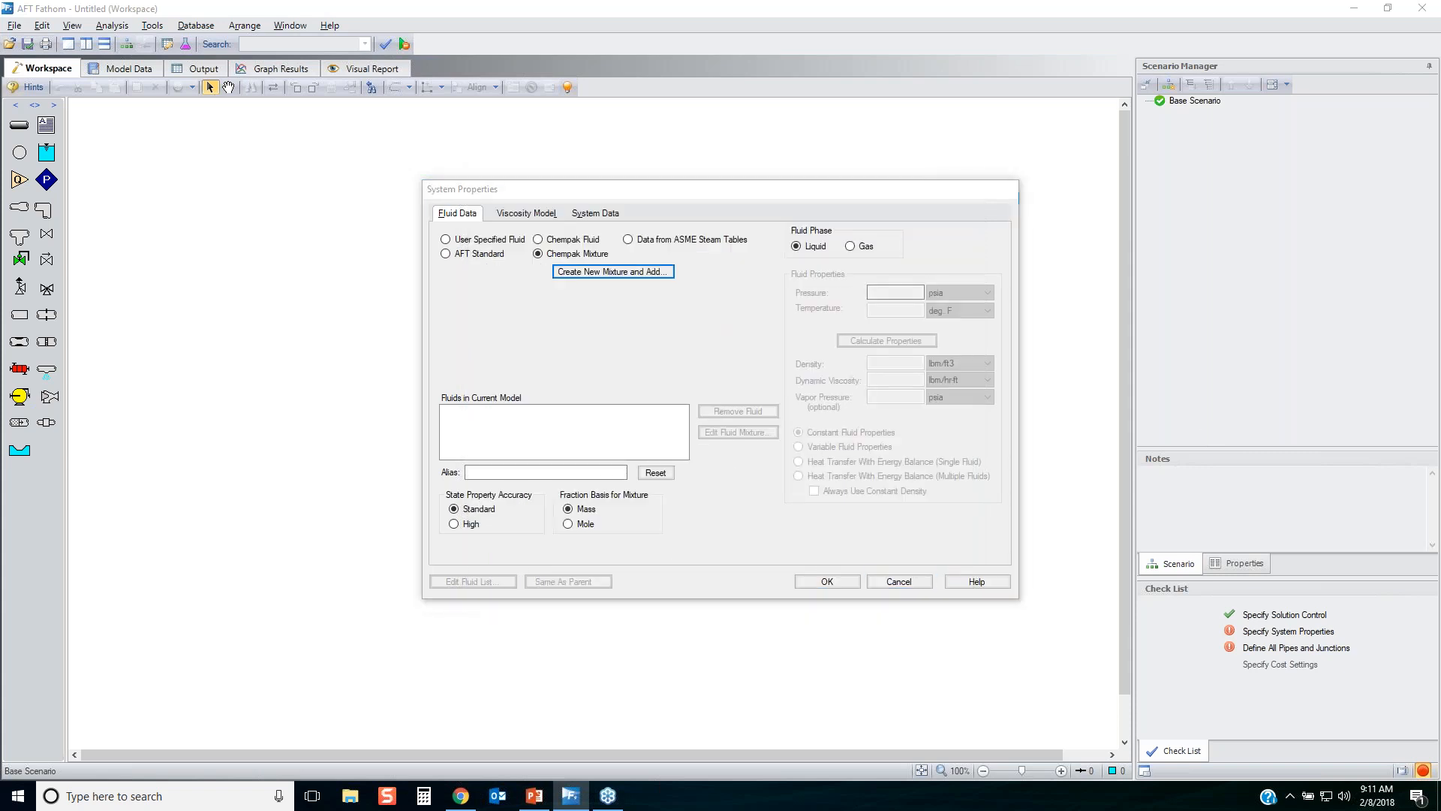
Circle the density, dynamic viscosity and vapor pressure fields with the annotation pen, and clear the markup.
mouse_move(786, 415)
left_mouse_down()
mouse_move(980, 360)
mouse_move(908, 344)
left_mouse_up()
left_click_drag(809, 345, 846, 403)
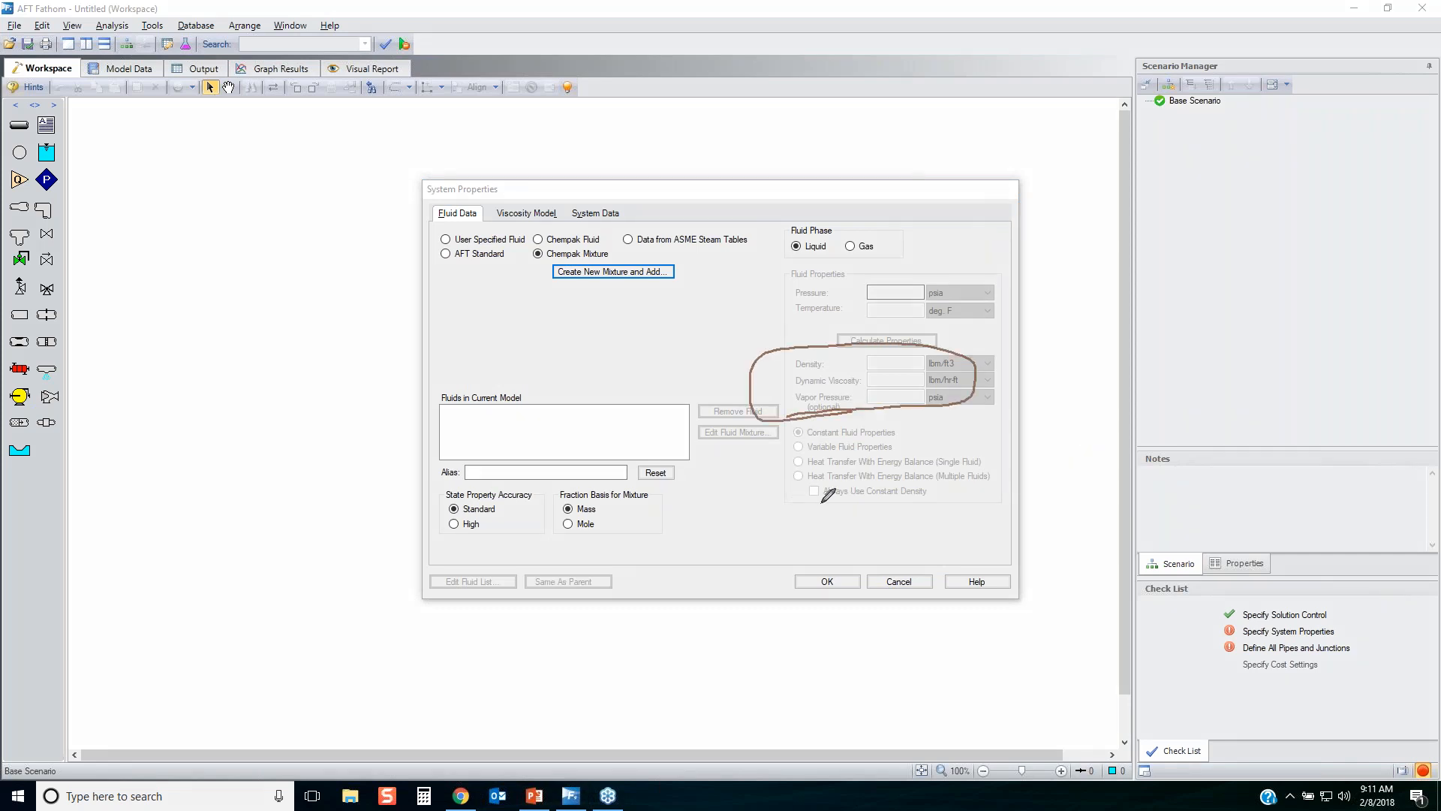
right_click(1270, 403)
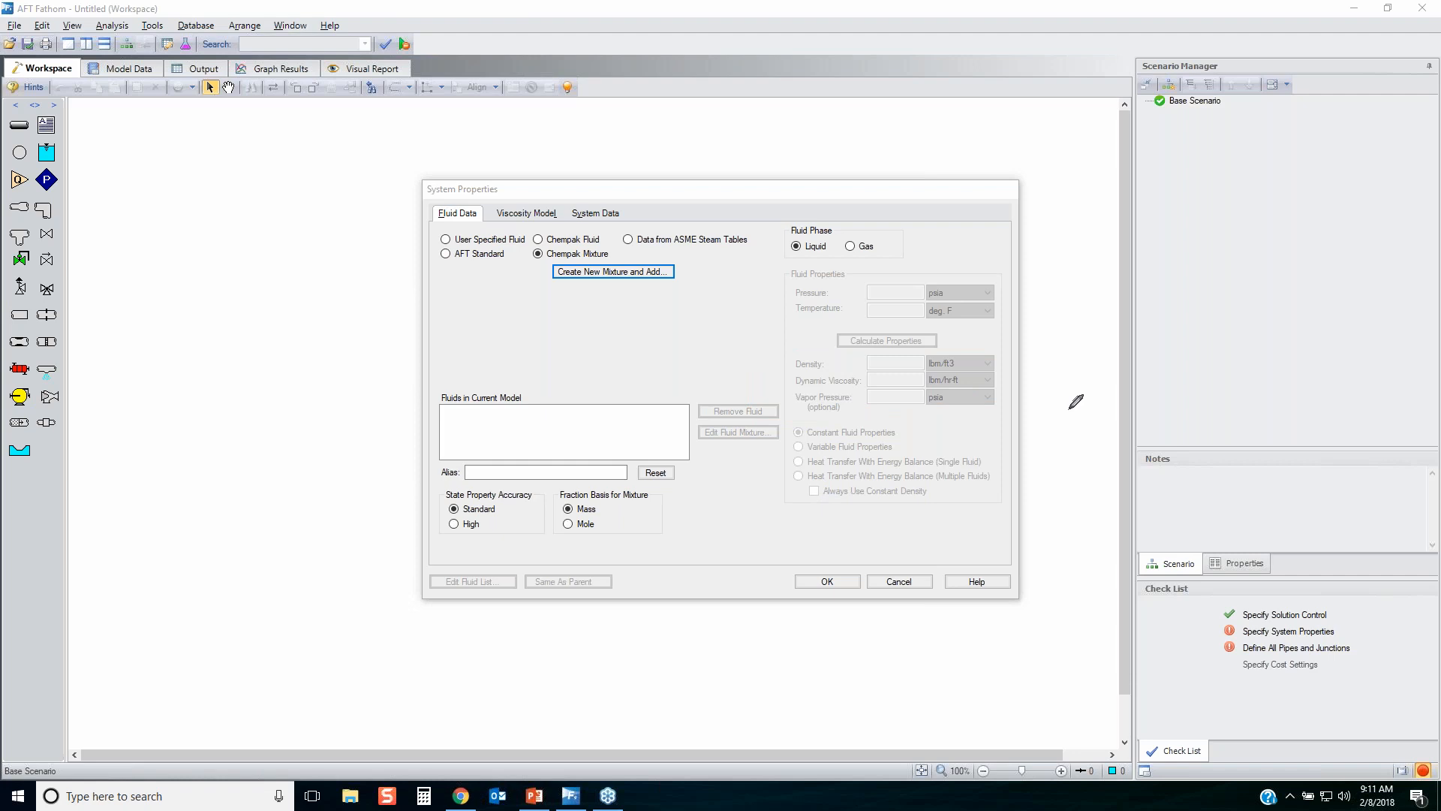
Examine the Bingham Plastic viscosity model and its rheological data table, cancel the table, and restore the Newtonian model.
left_click(525, 214)
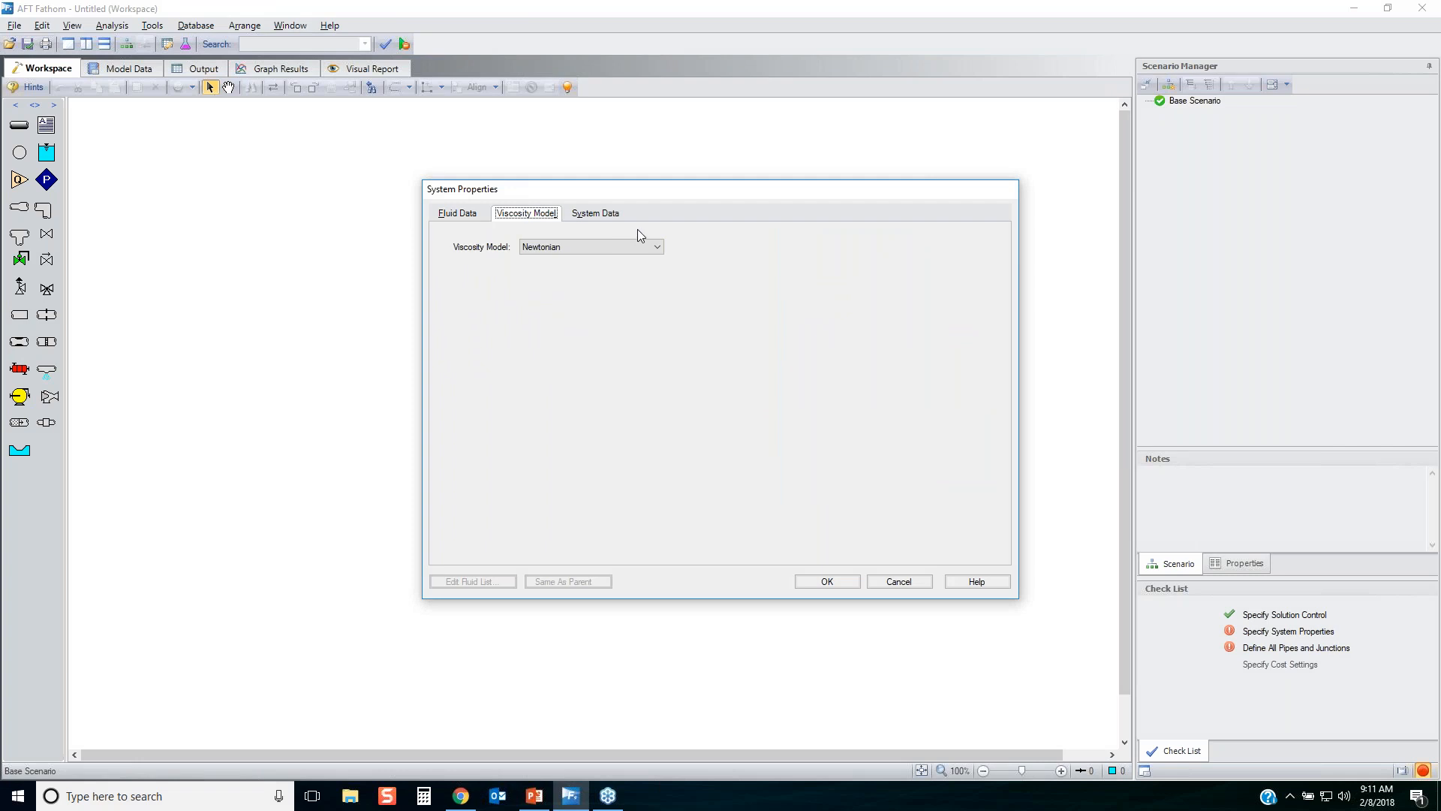
left_click(613, 247)
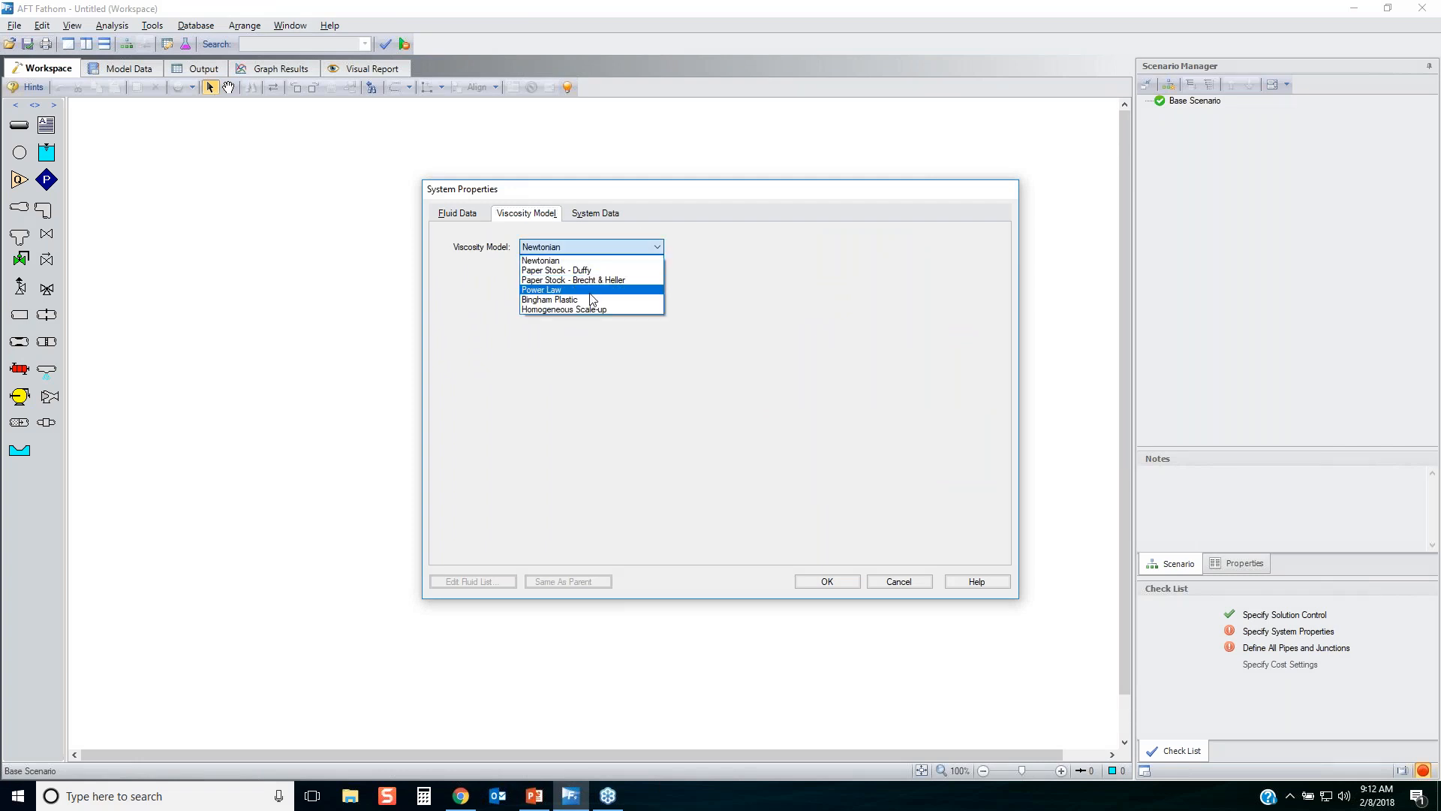
left_click(587, 300)
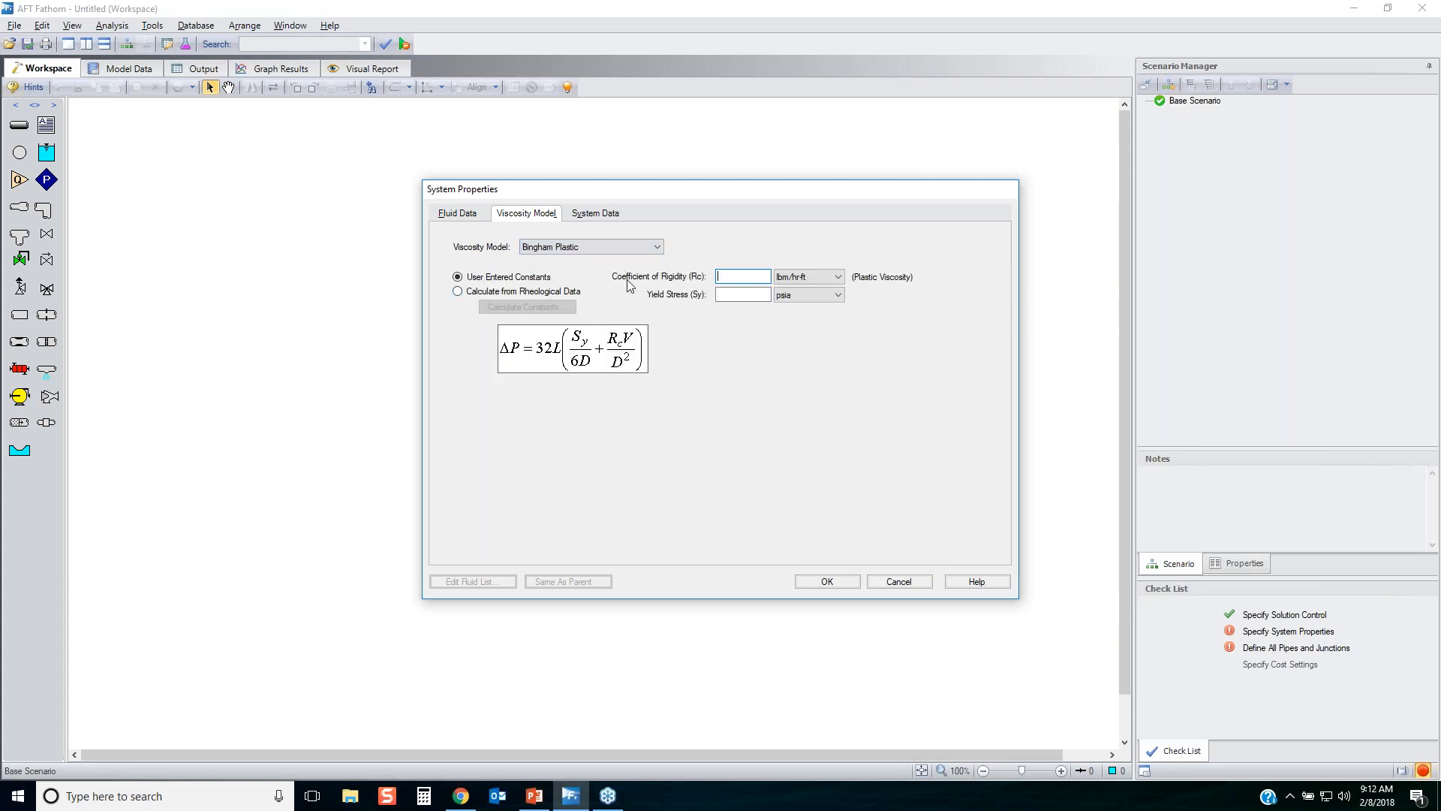
left_click(502, 292)
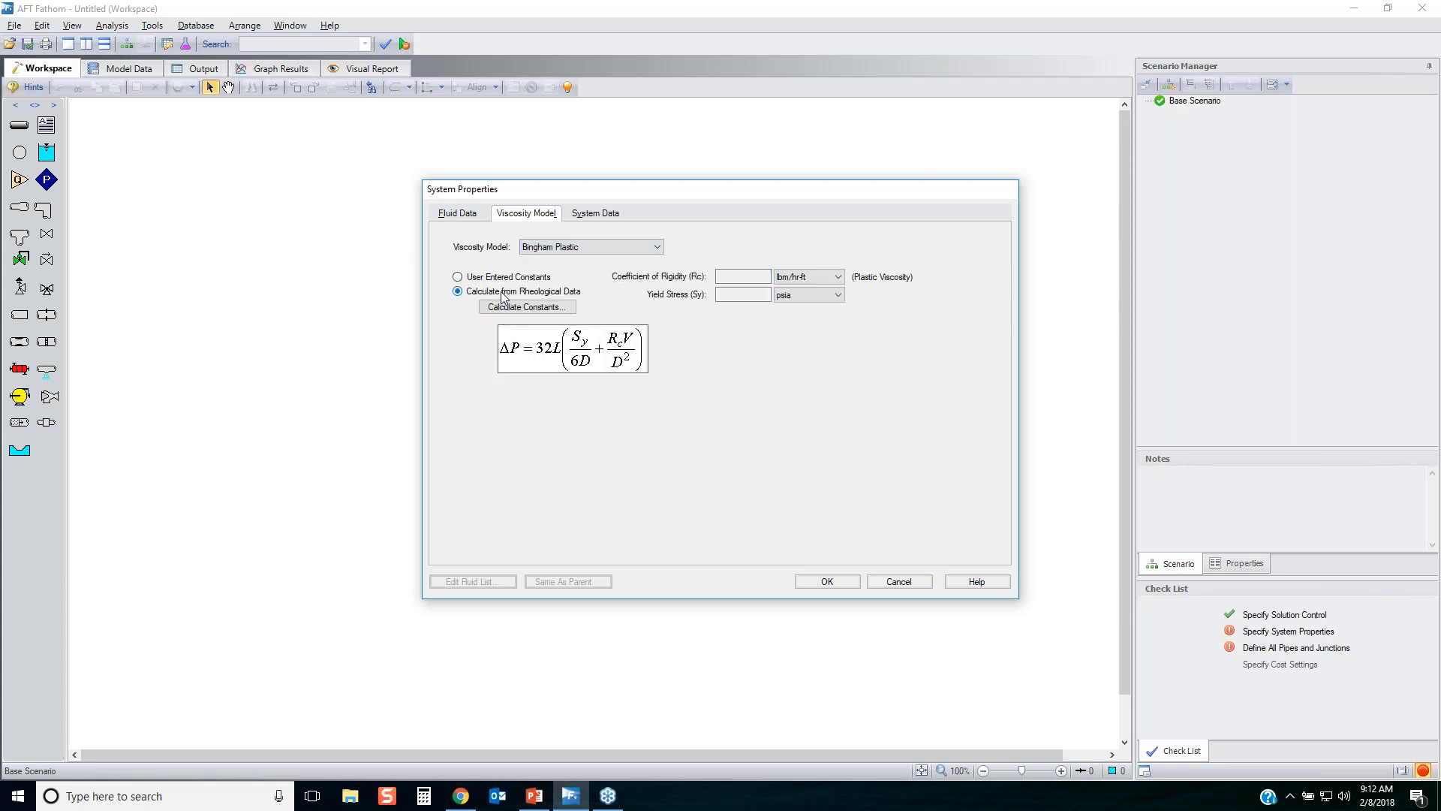
left_click(502, 305)
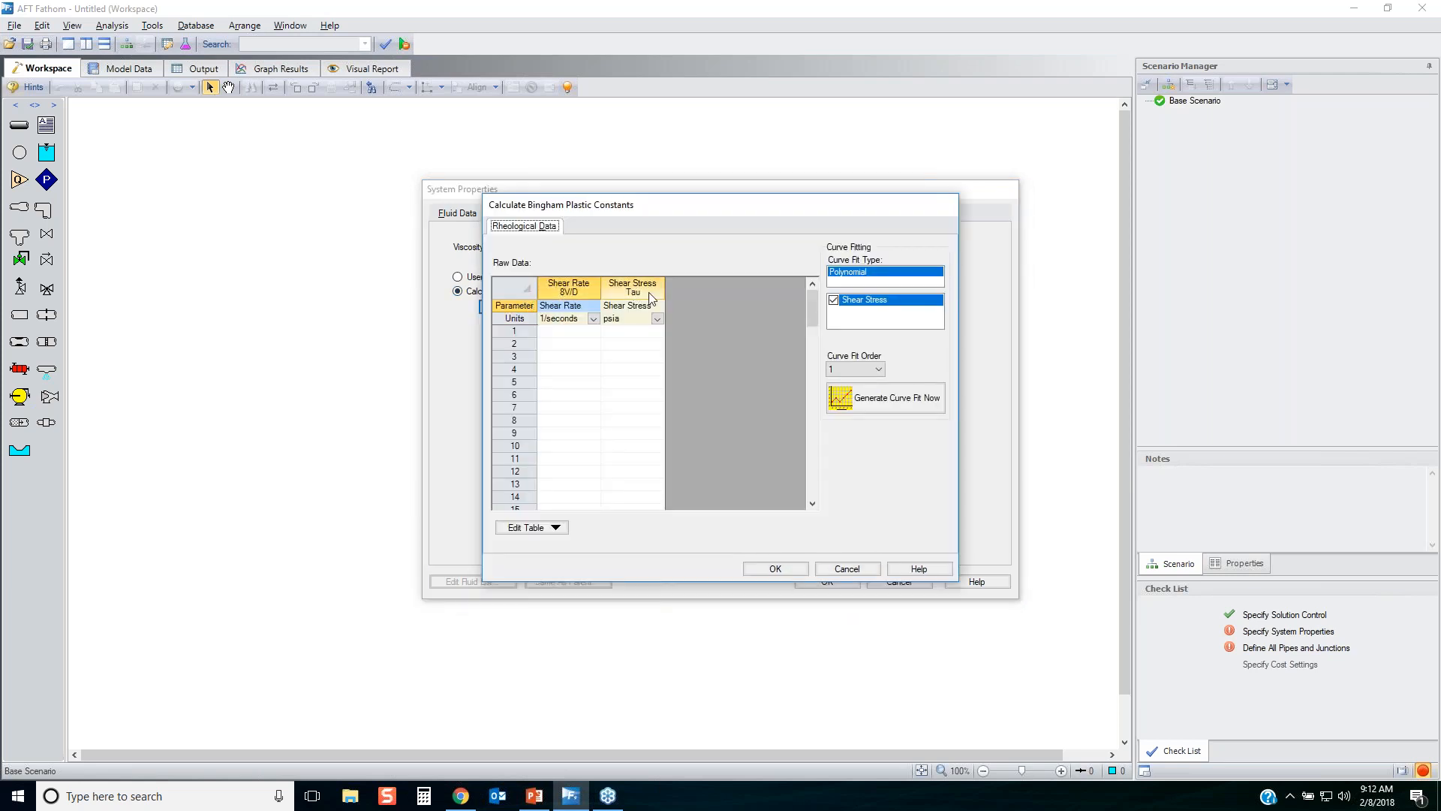
left_click(848, 568)
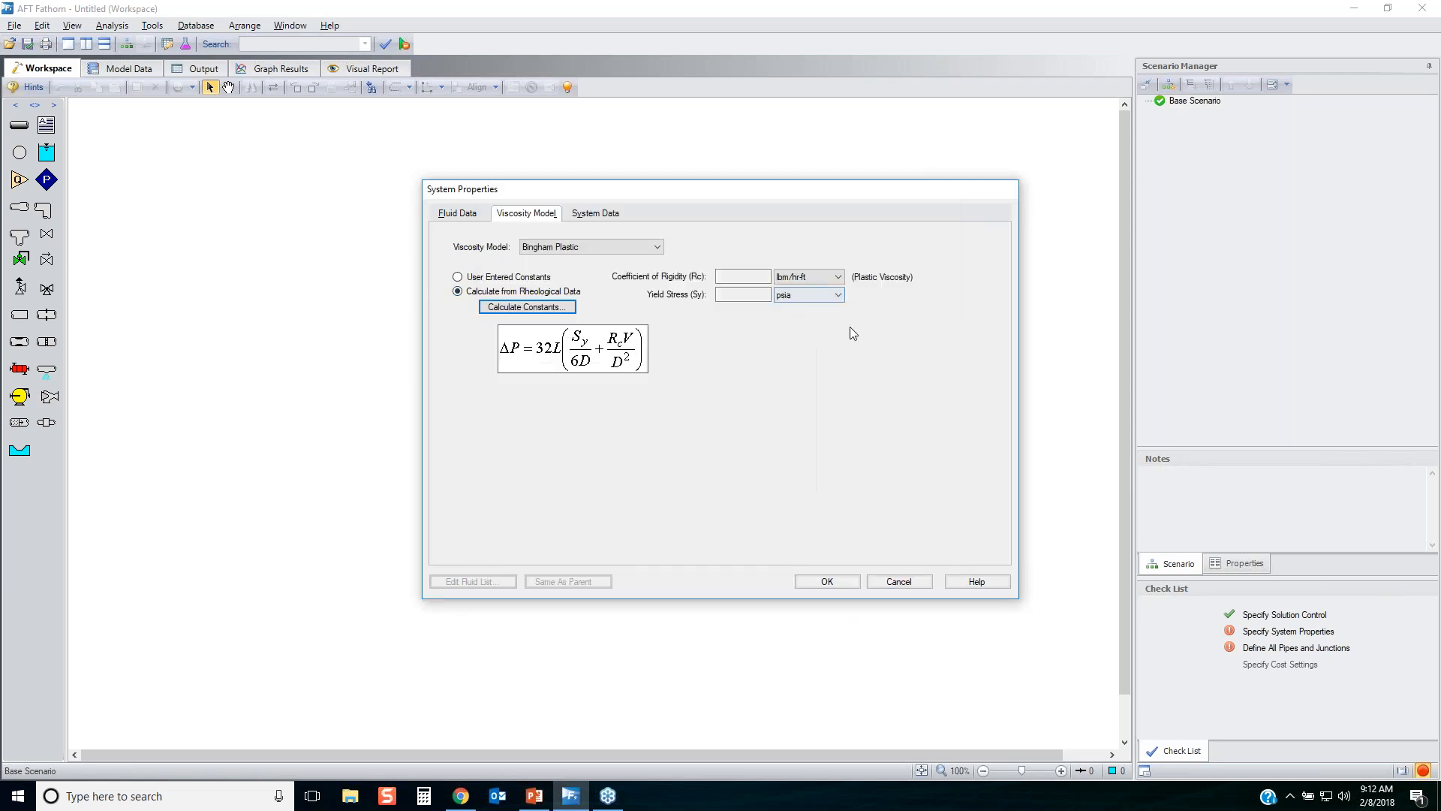
left_click(576, 246)
left_click(568, 260)
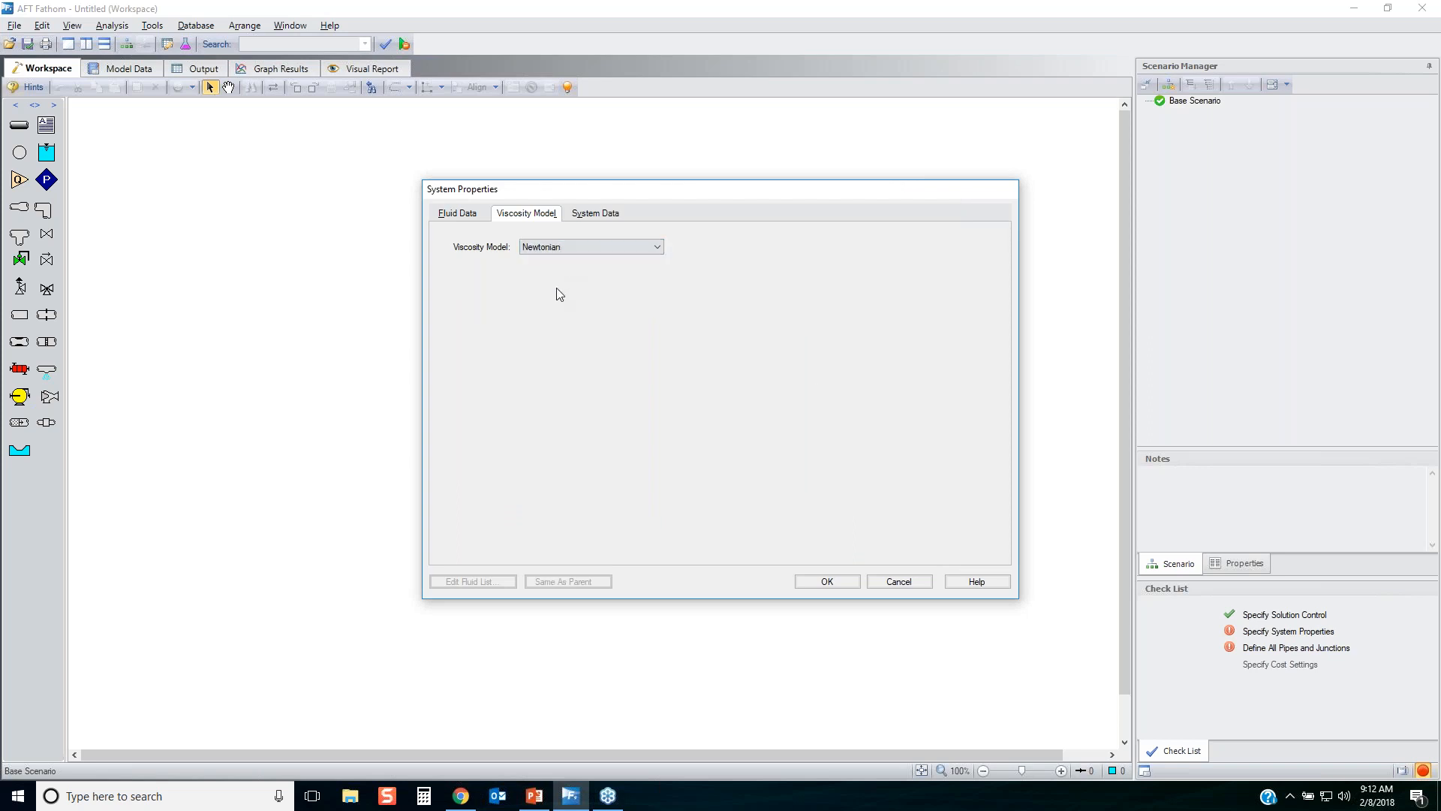
Circle the environmental properties and transition Reynolds numbers in the System Data with the annotation pen, and clear the markup.
left_click(590, 211)
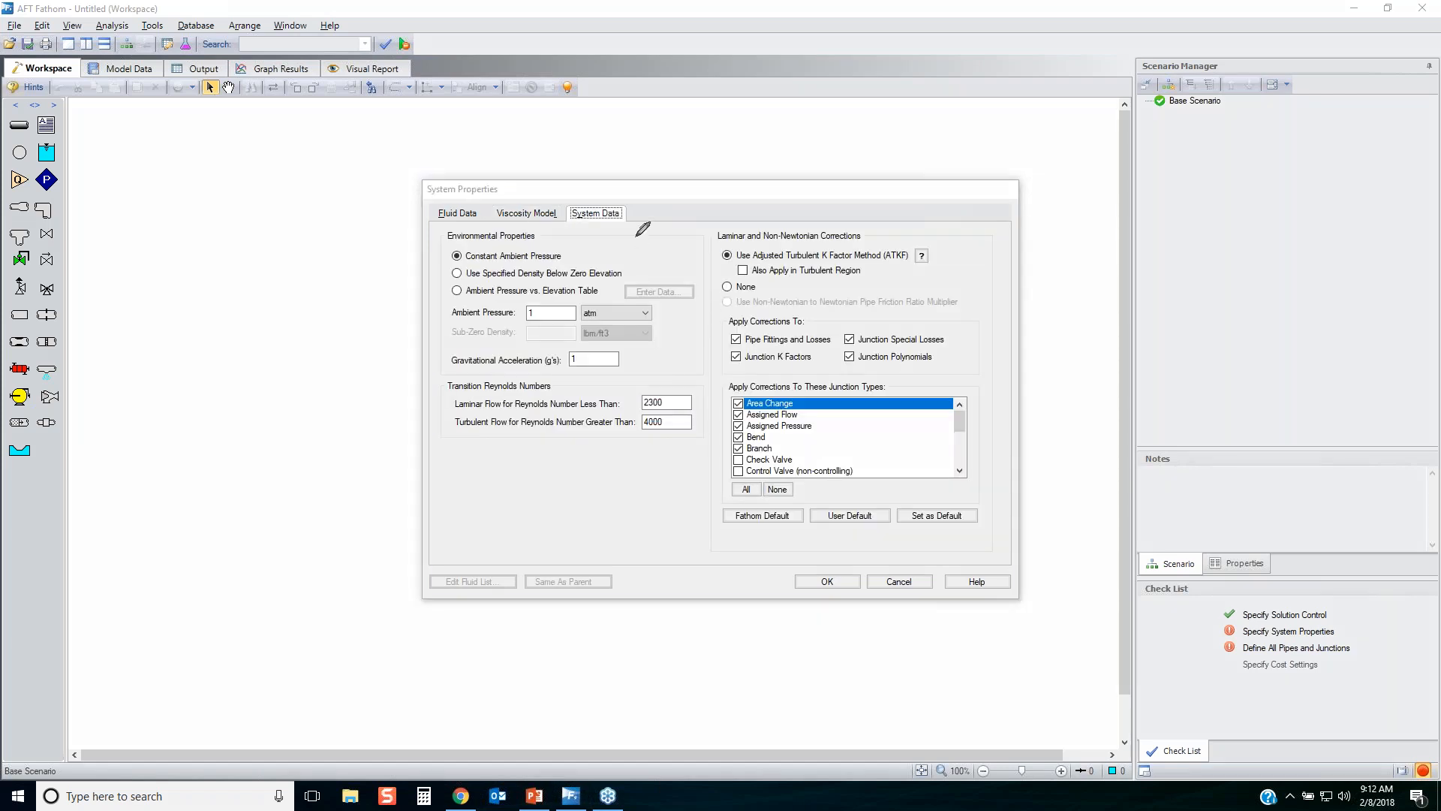
mouse_move(640, 233)
left_mouse_down()
mouse_move(437, 244)
mouse_move(433, 266)
mouse_move(683, 306)
mouse_move(624, 263)
left_mouse_up()
mouse_move(683, 379)
left_mouse_down()
mouse_move(418, 418)
mouse_move(632, 458)
mouse_move(655, 383)
left_mouse_up()
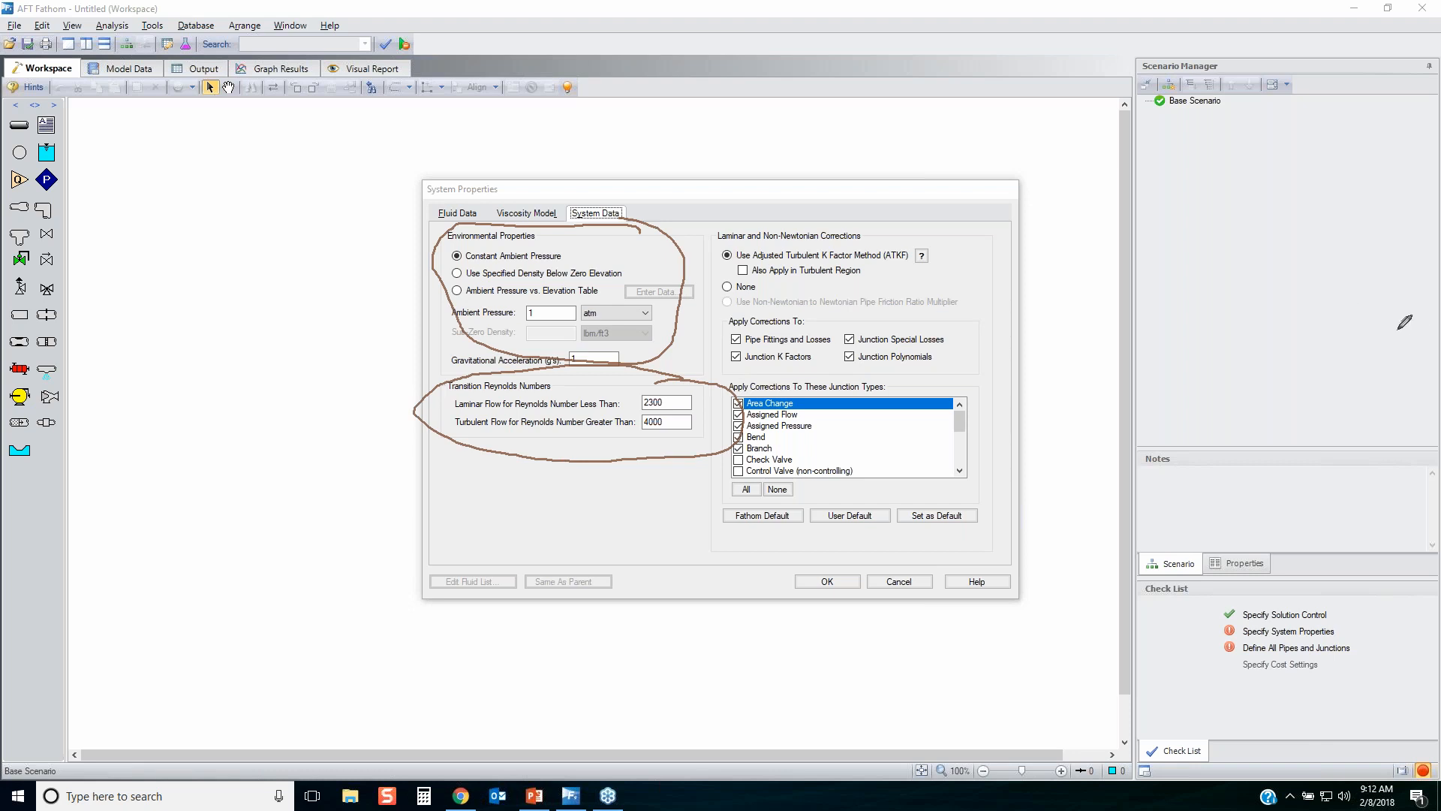
key("Escape")
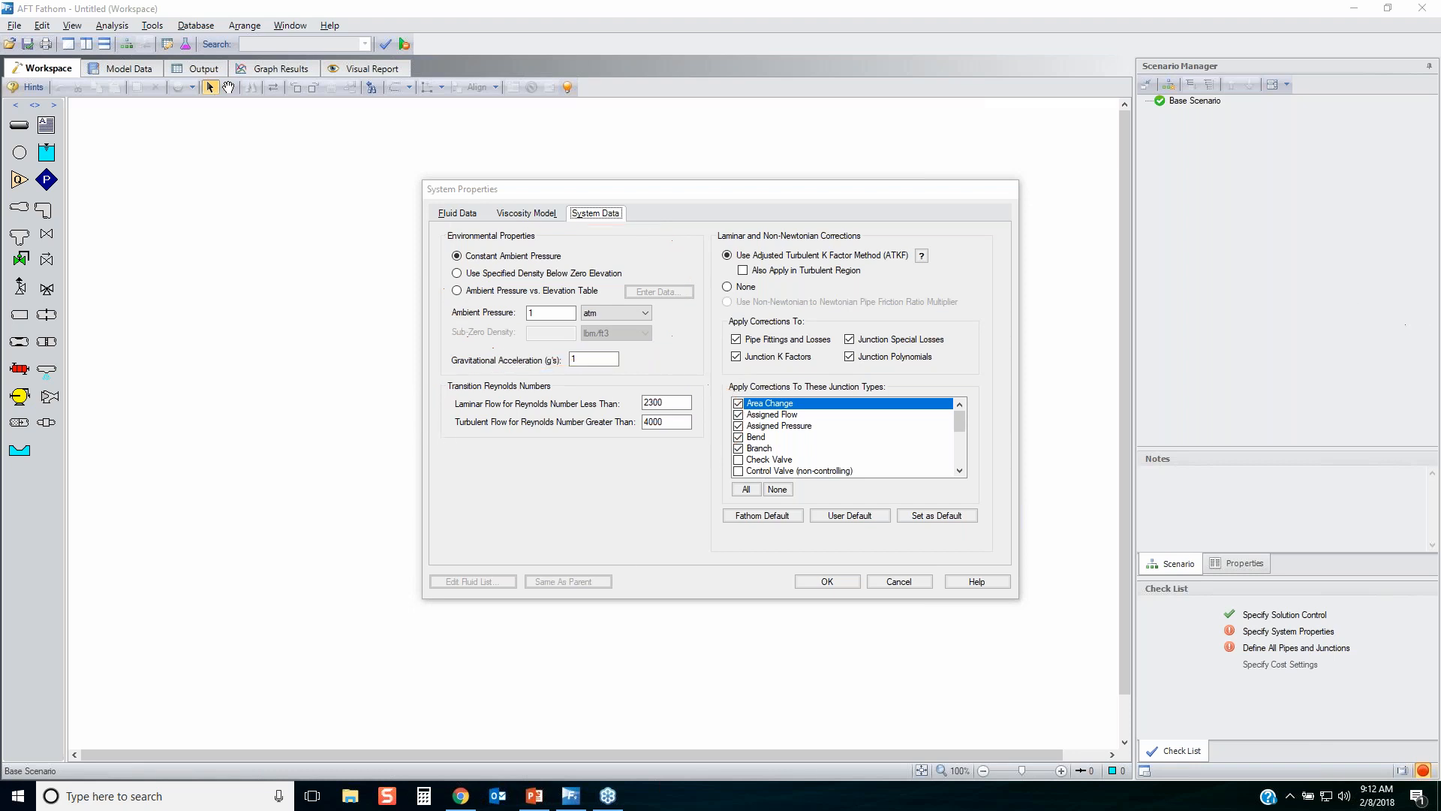
Add the AFT Standard fluid Water at 1 atm to the model, calculate its properties at 70 deg. F, and accept the system properties.
left_click(457, 214)
left_click(484, 258)
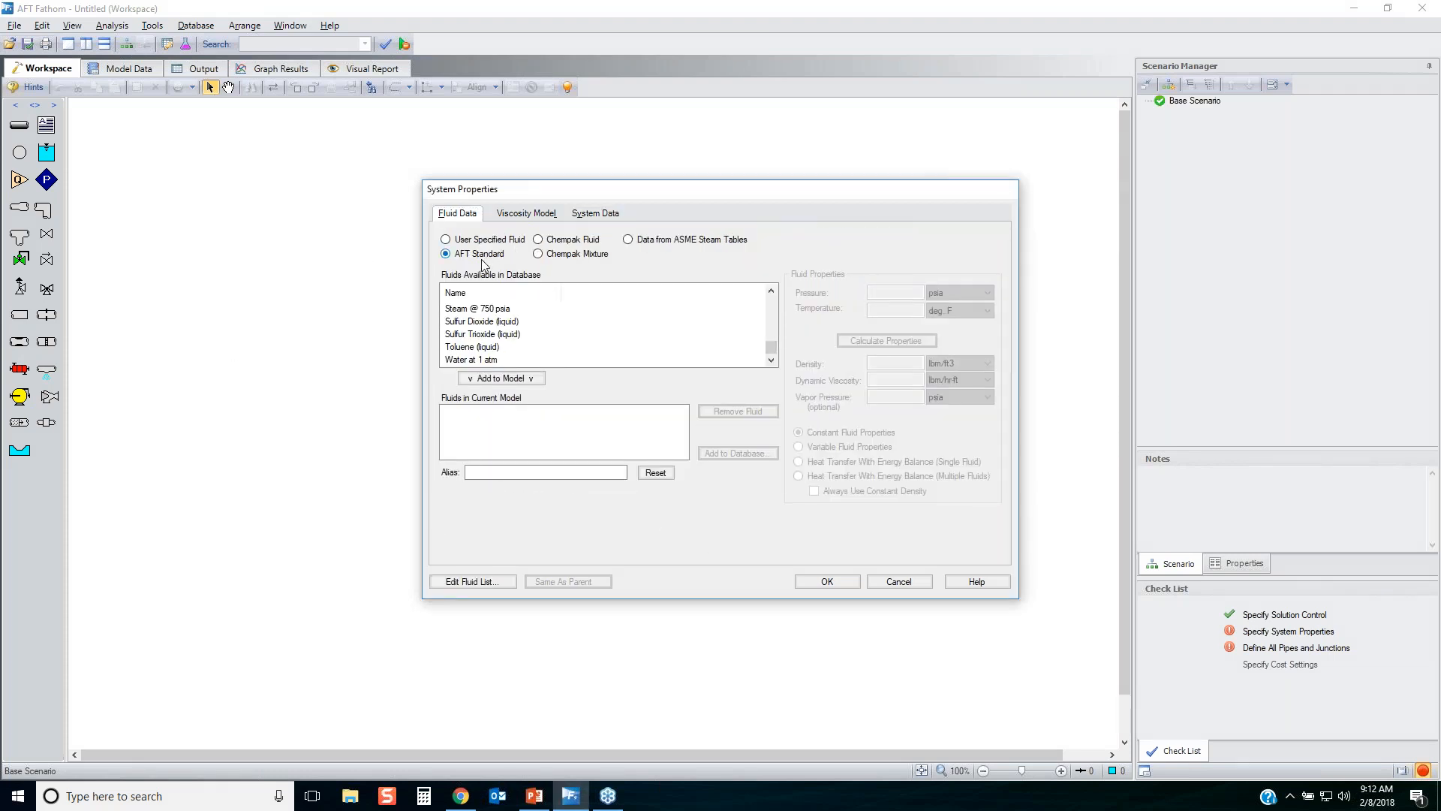
double_click(490, 361)
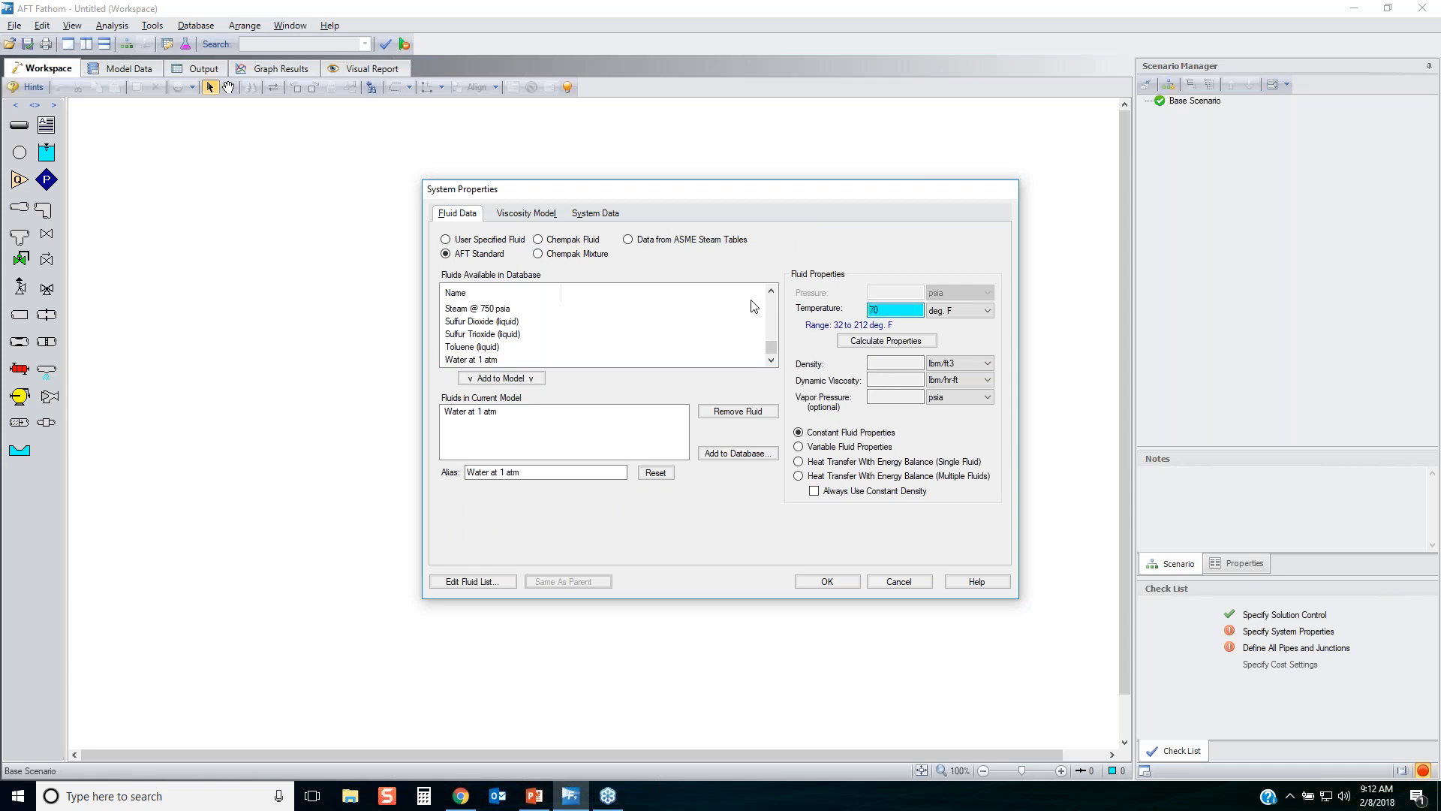
left_click(925, 344)
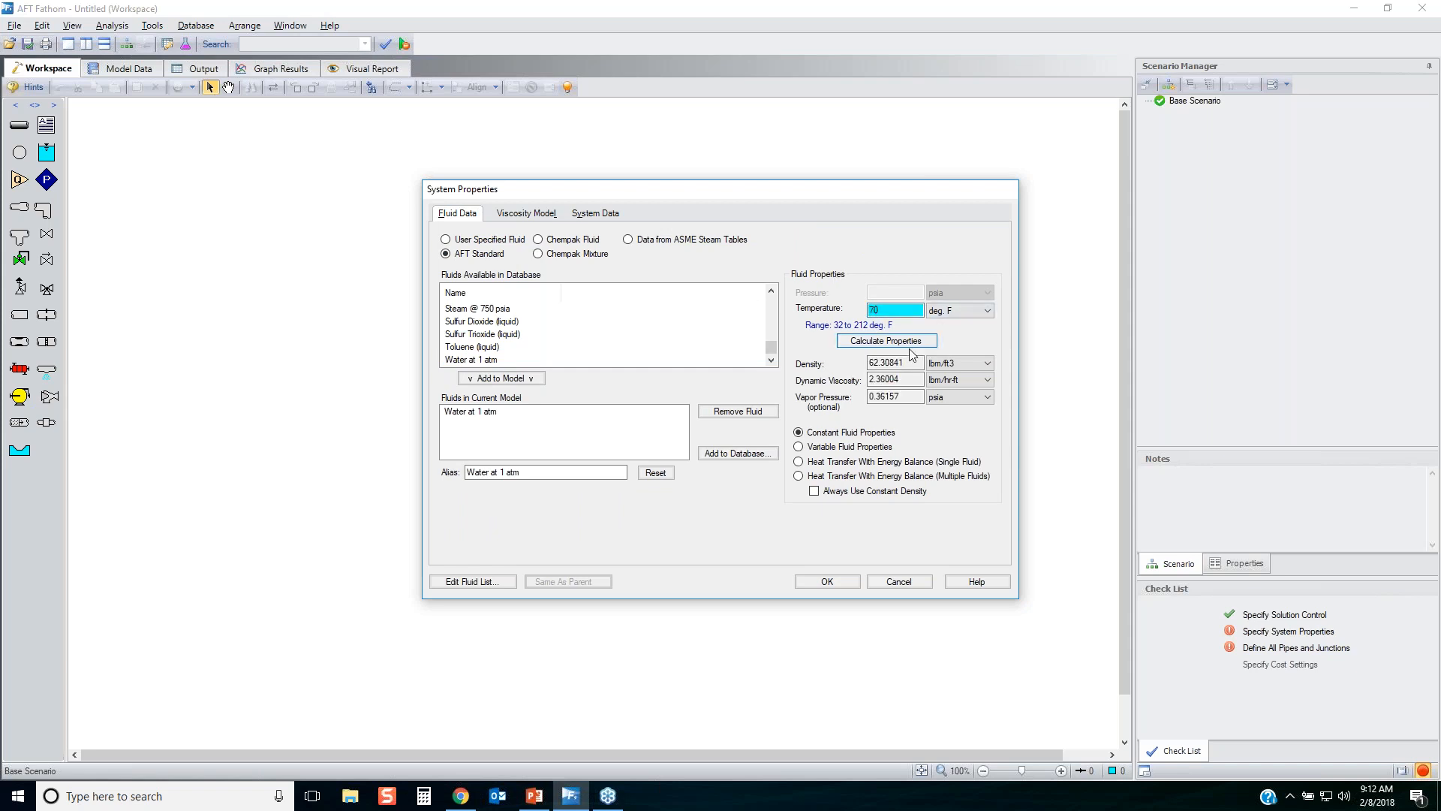
left_click(828, 581)
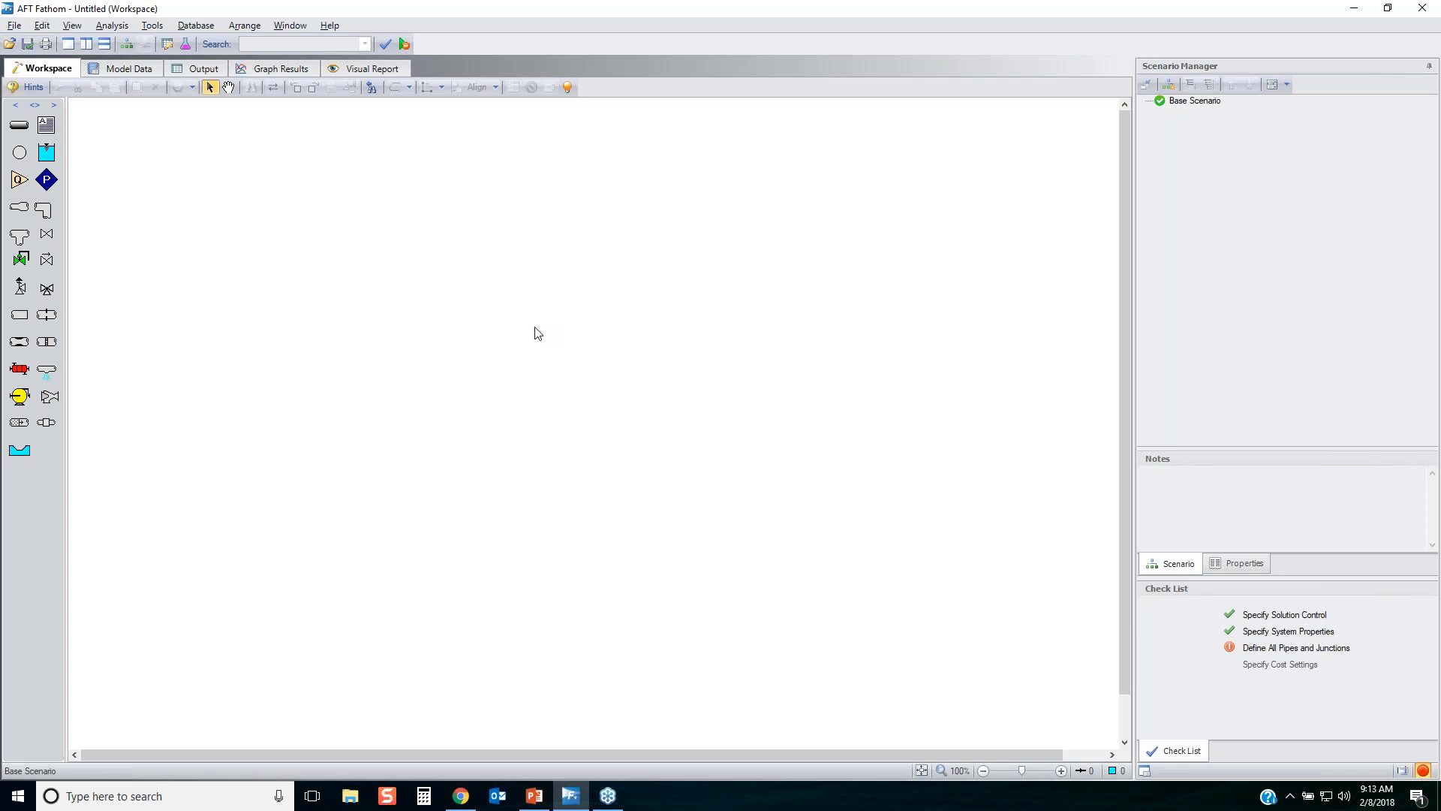
Display the grid on the workspace.
left_click(244, 25)
left_click(282, 193)
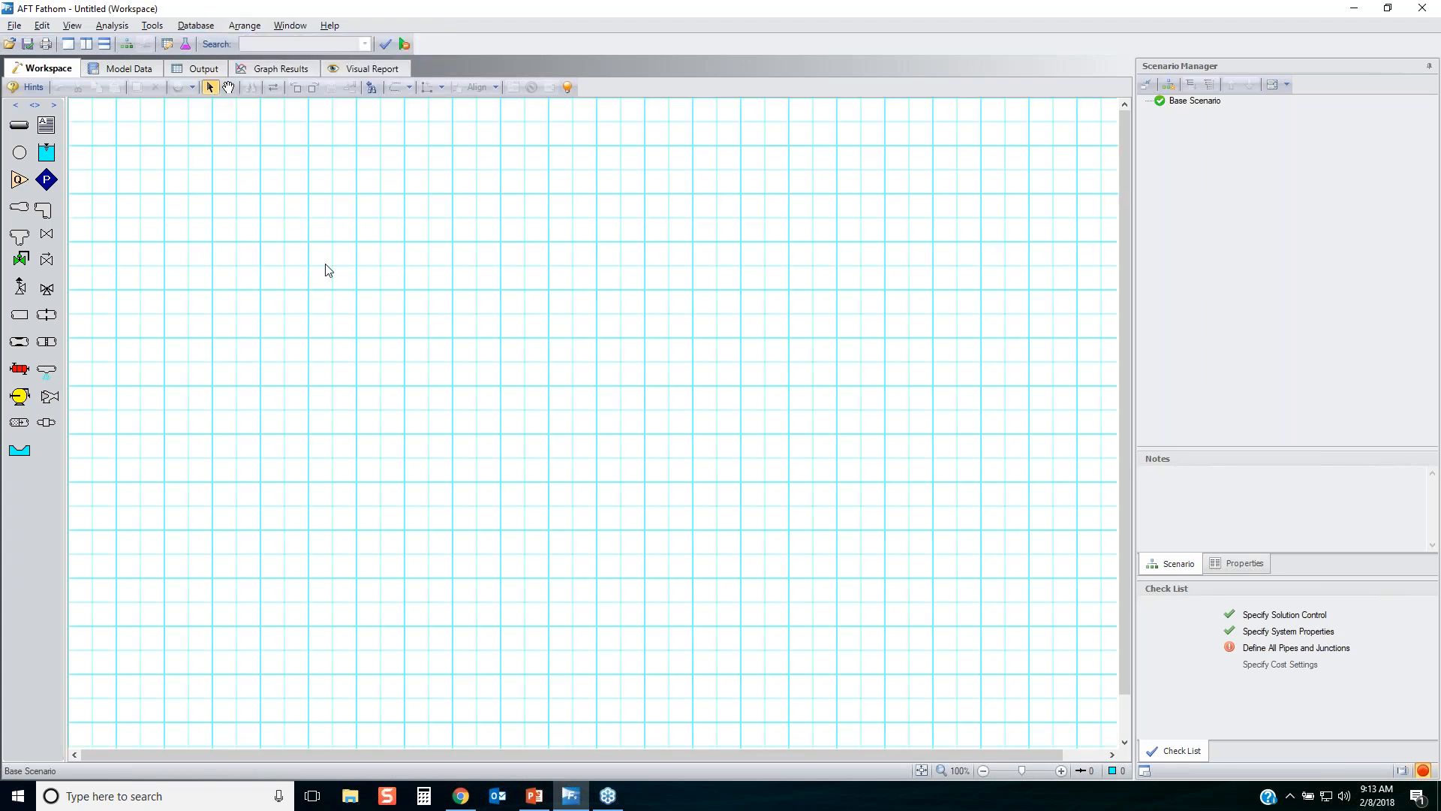
scroll(390, 282, "down", 1)
scroll(383, 304, "down", 1)
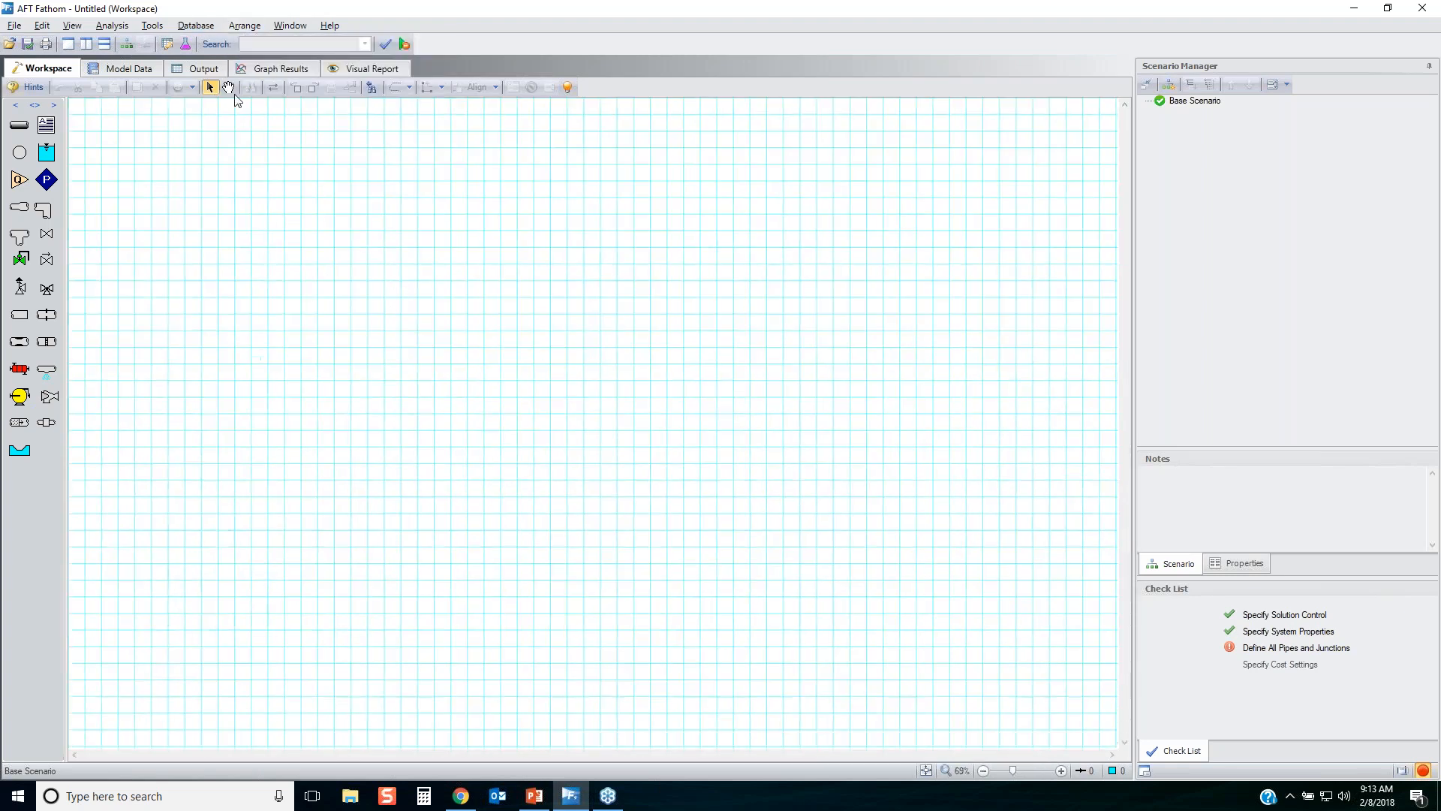
Set the font size for junction and pipe numbers to 22 in the user options.
left_click(155, 26)
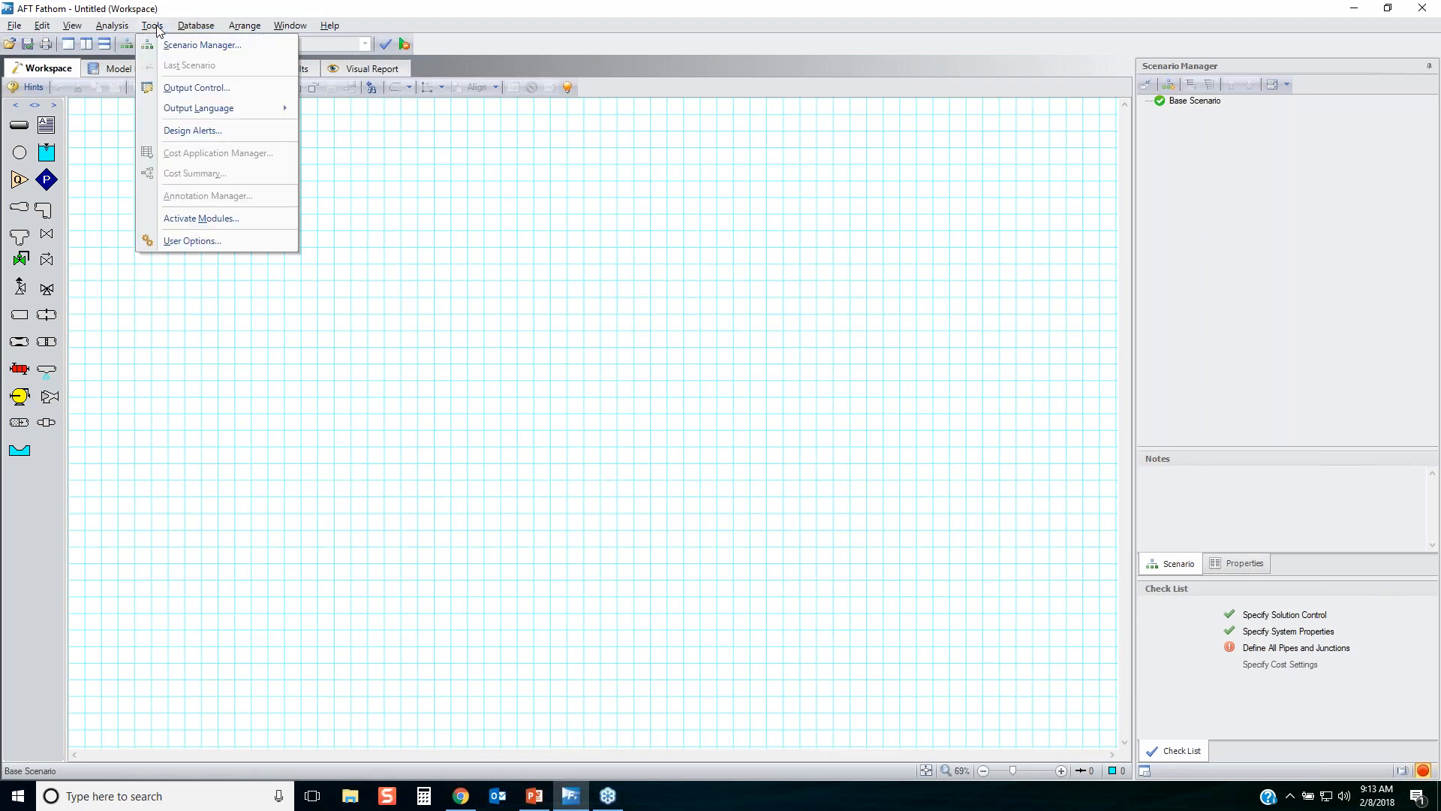
left_click(226, 246)
left_click(495, 333)
left_click(823, 461)
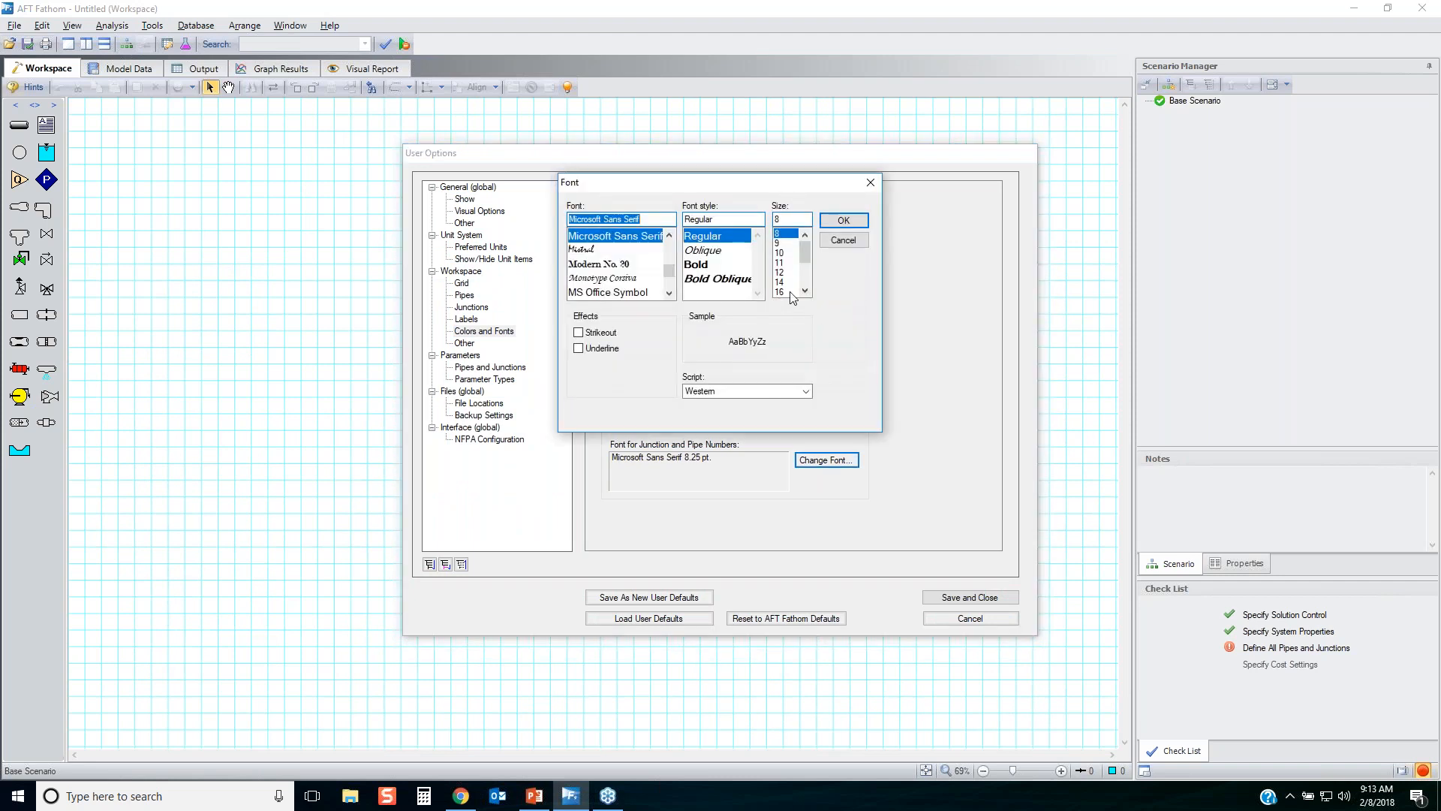
left_click(796, 281)
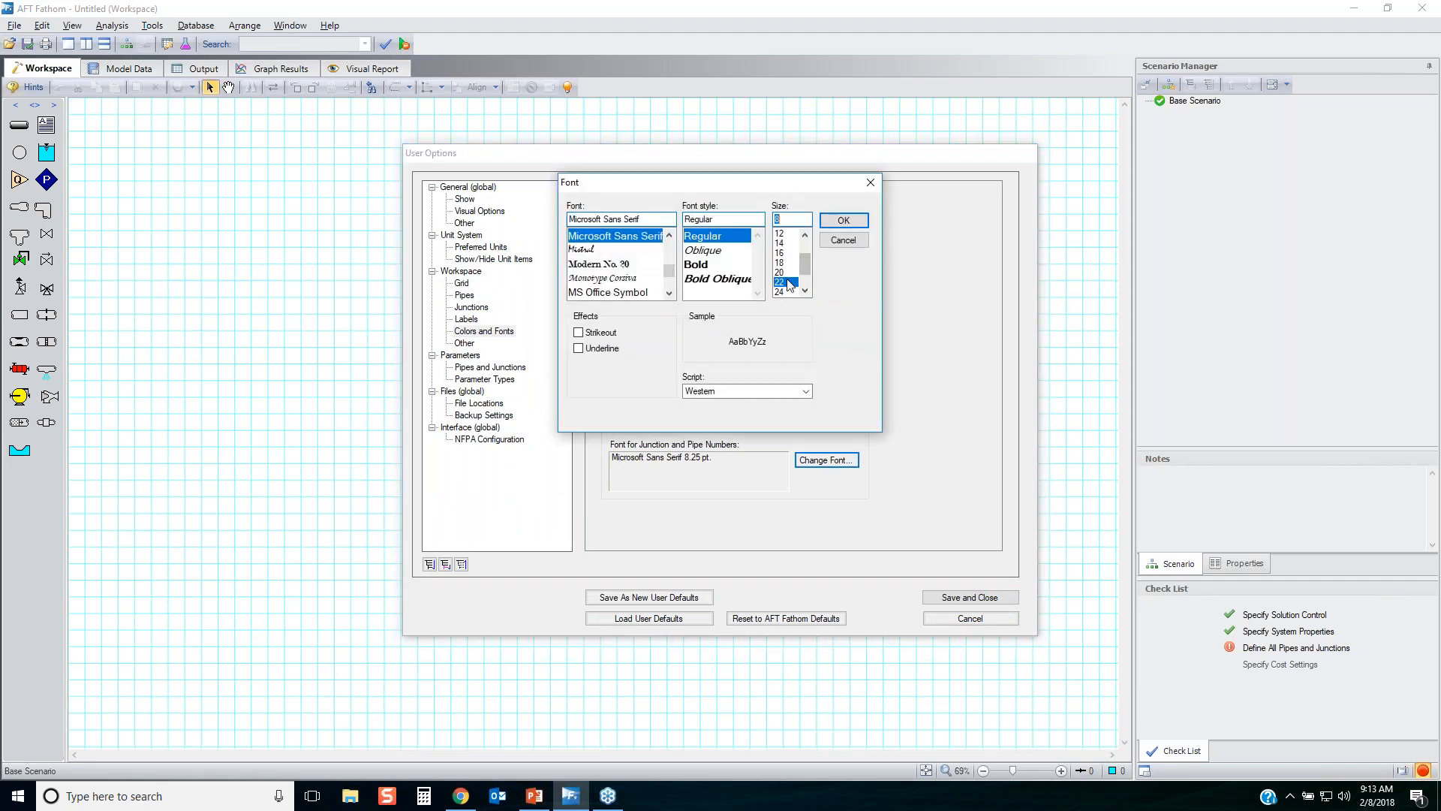
left_click(843, 223)
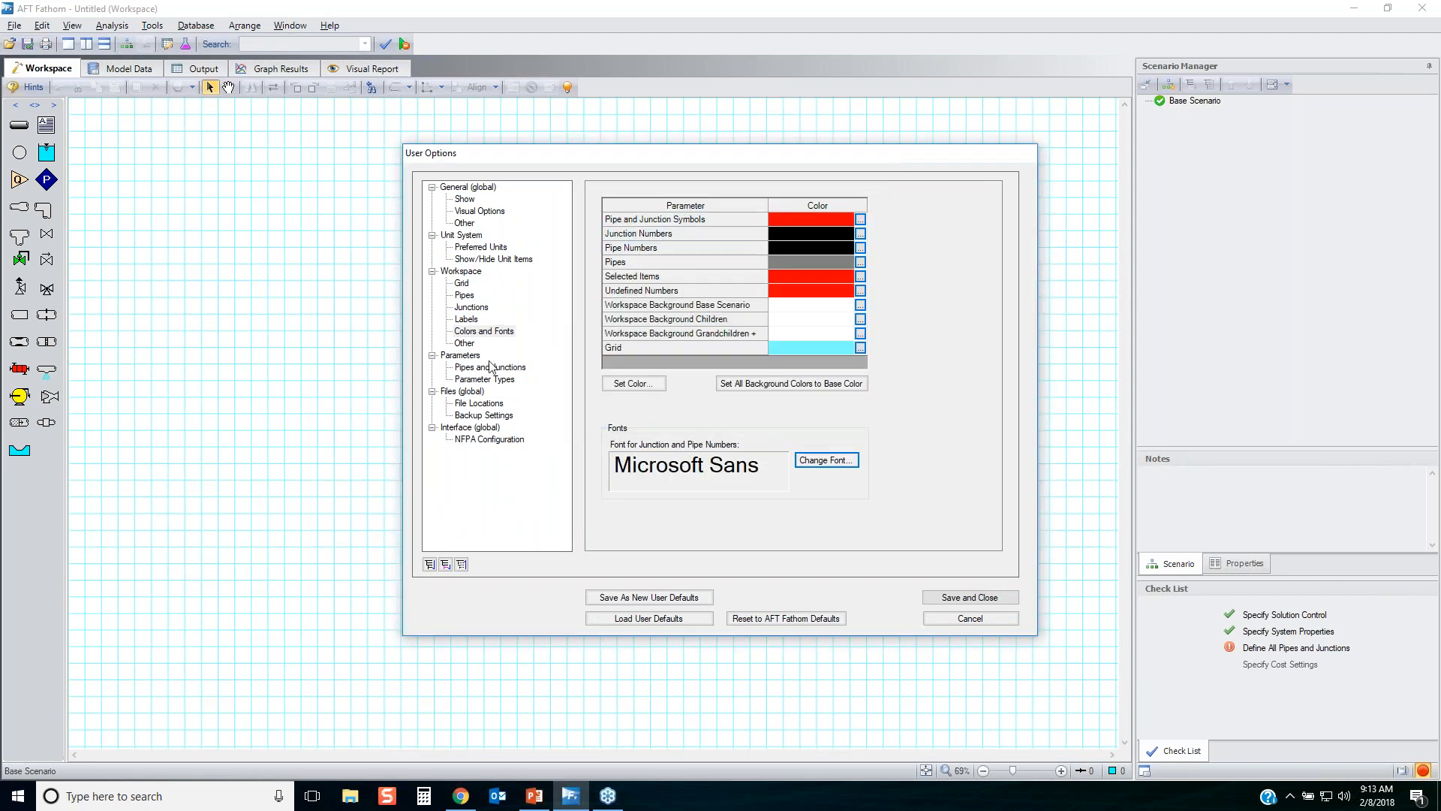
Set the default junction icon size to 200%.
left_click(473, 308)
left_click(638, 308)
left_click(620, 337)
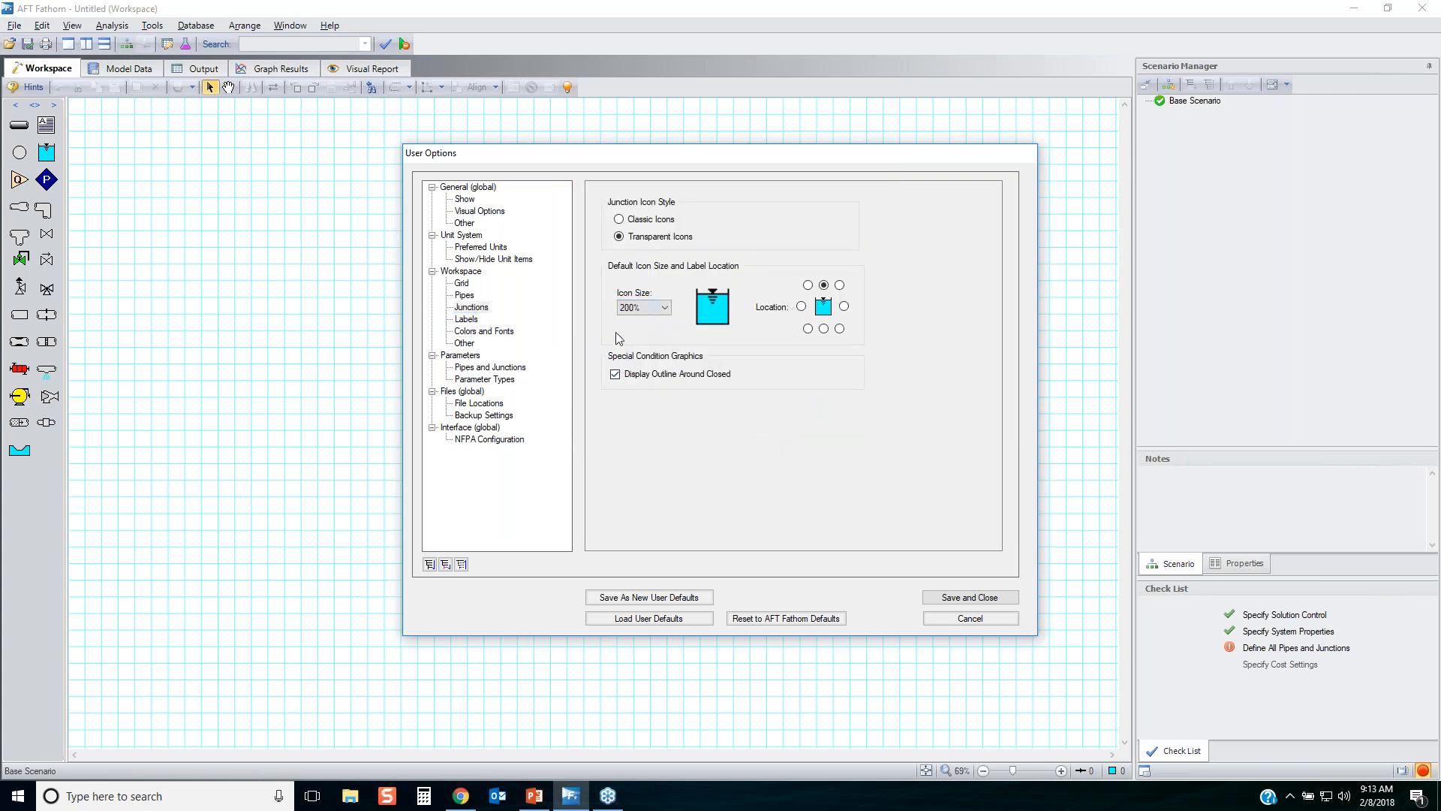
Set the pipe line thickness to 6 pixels and save the user options.
left_click(474, 298)
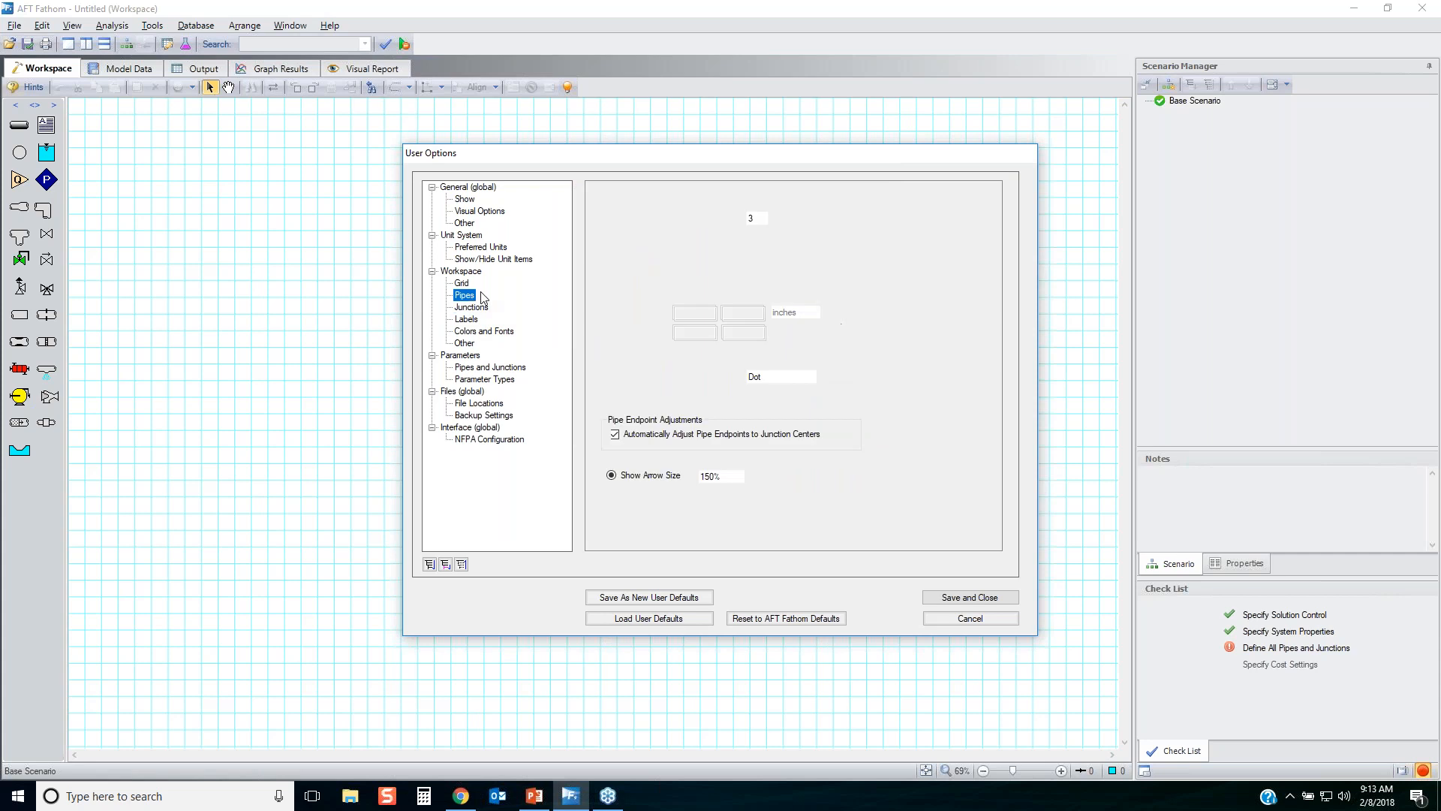
left_click(763, 226)
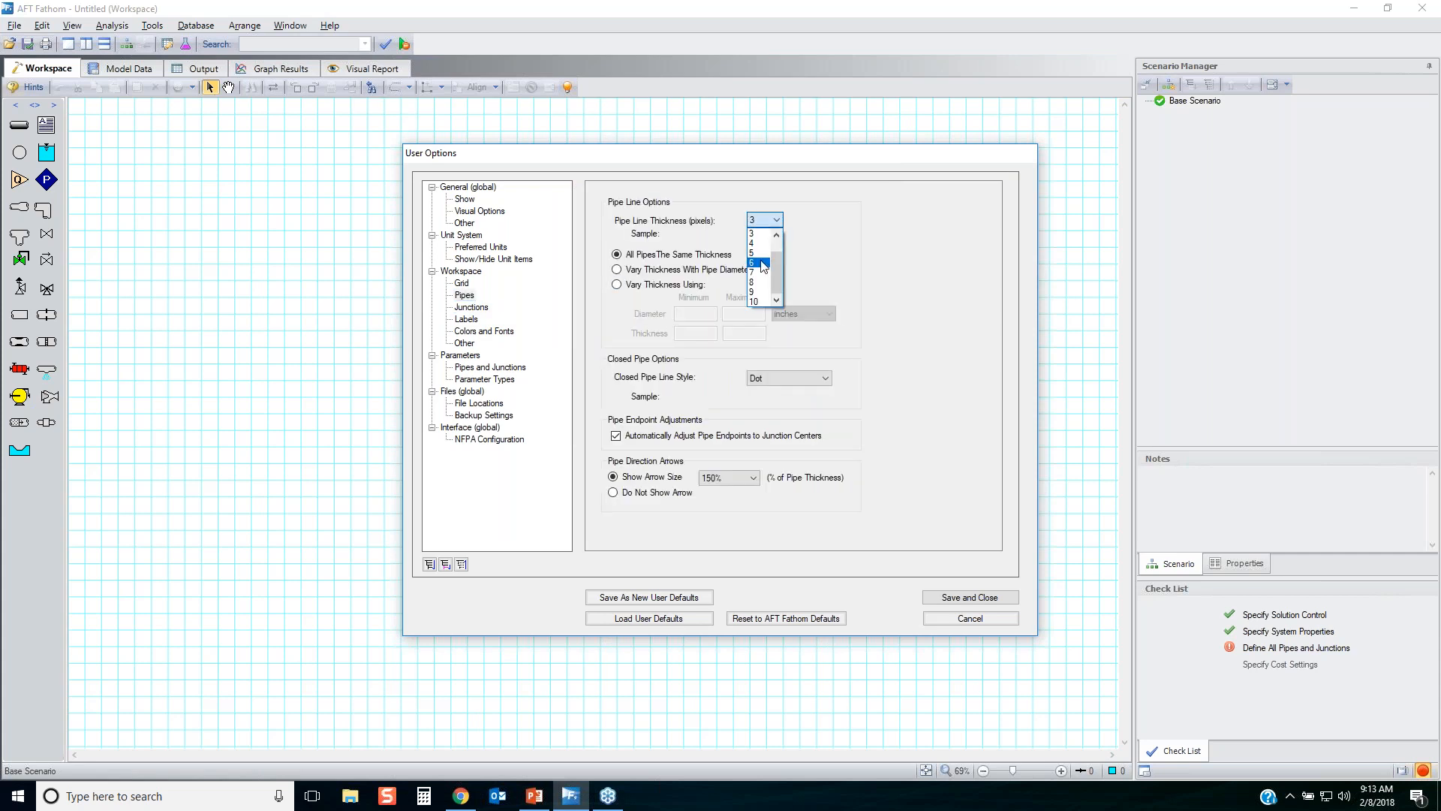
left_click(759, 266)
left_click(996, 598)
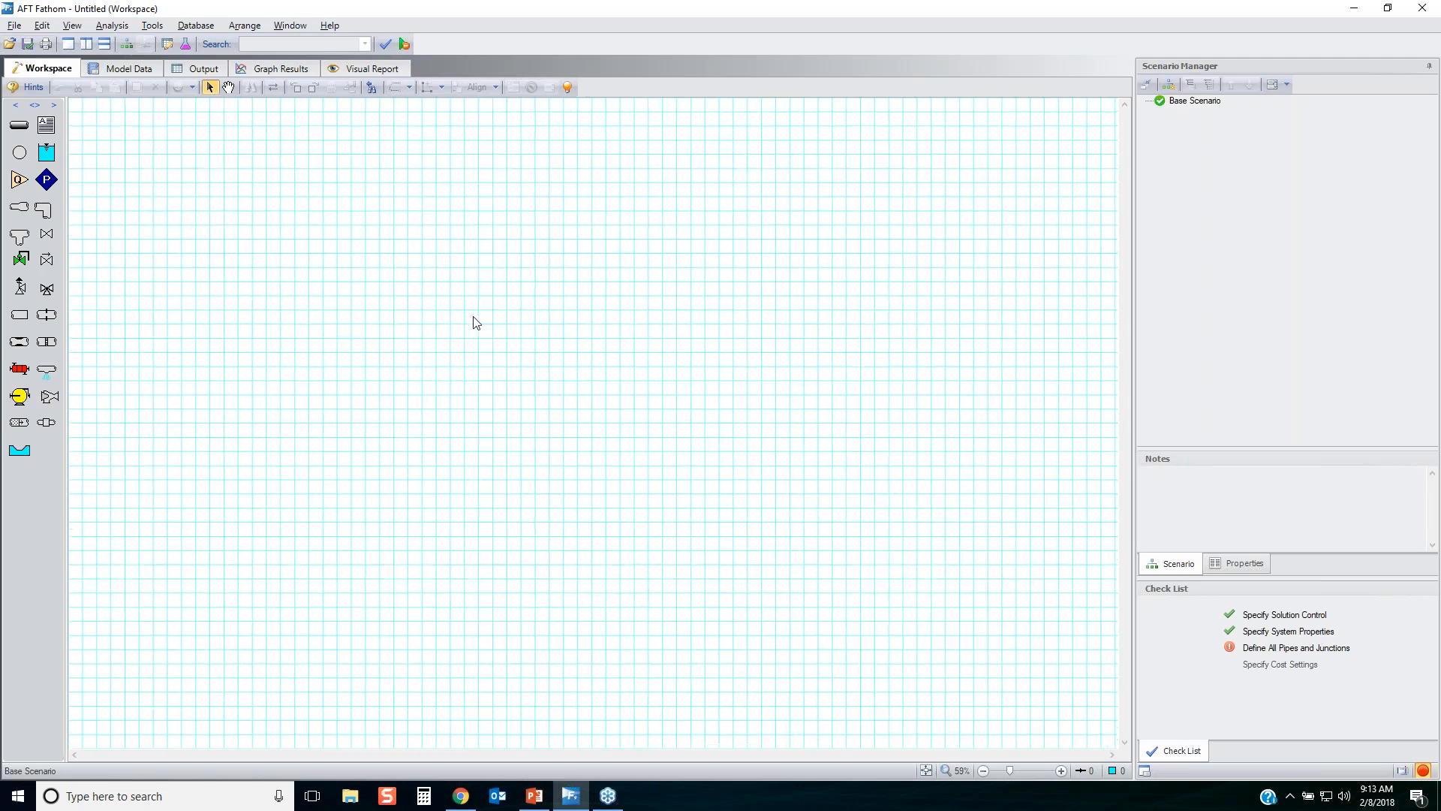
Place a reservoir, an inline component, a pump, a control valve and a bend in a horizontal row on the workspace.
left_click_drag(46, 152, 199, 408)
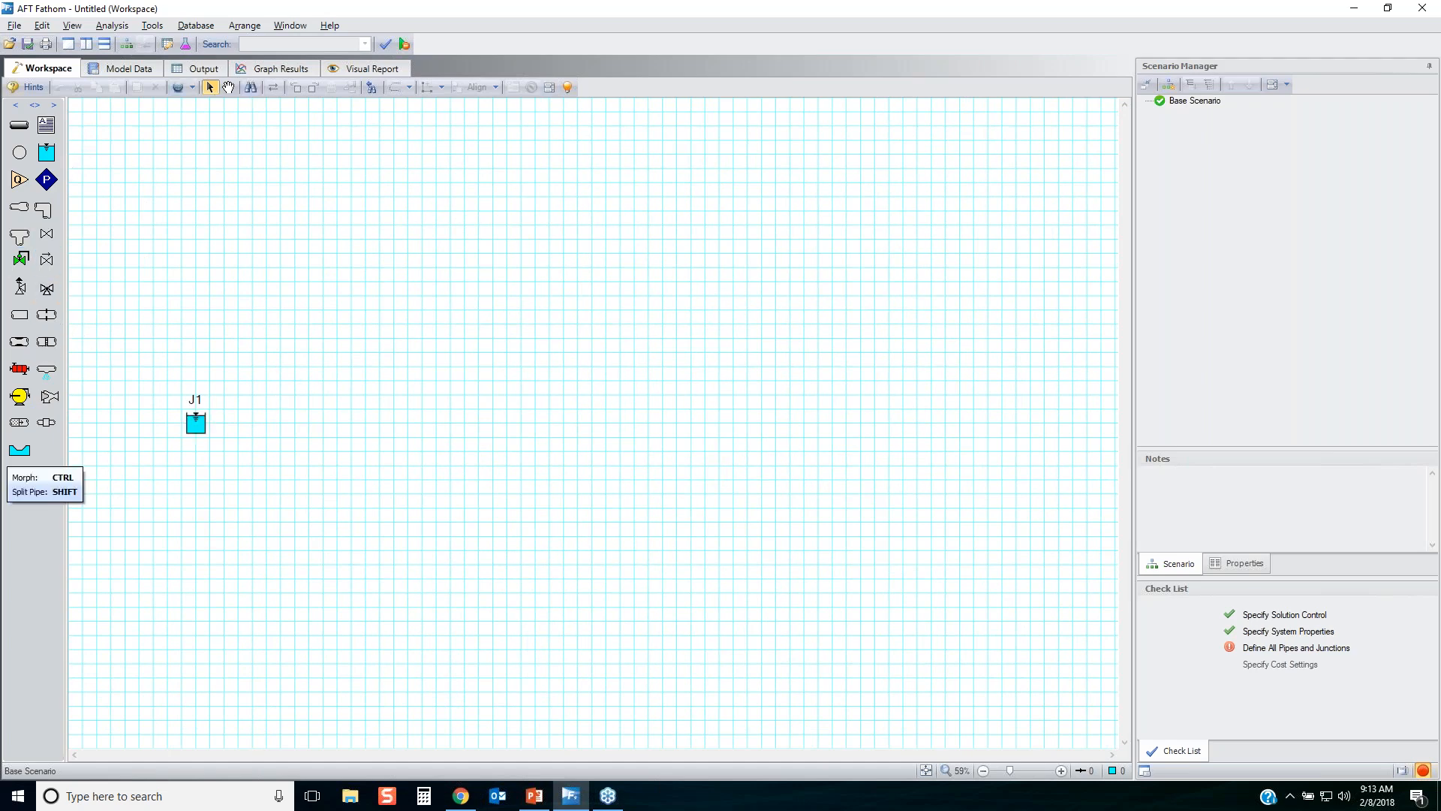
left_click_drag(46, 342, 351, 423)
left_click_drag(20, 397, 521, 423)
left_click_drag(694, 418, 705, 420)
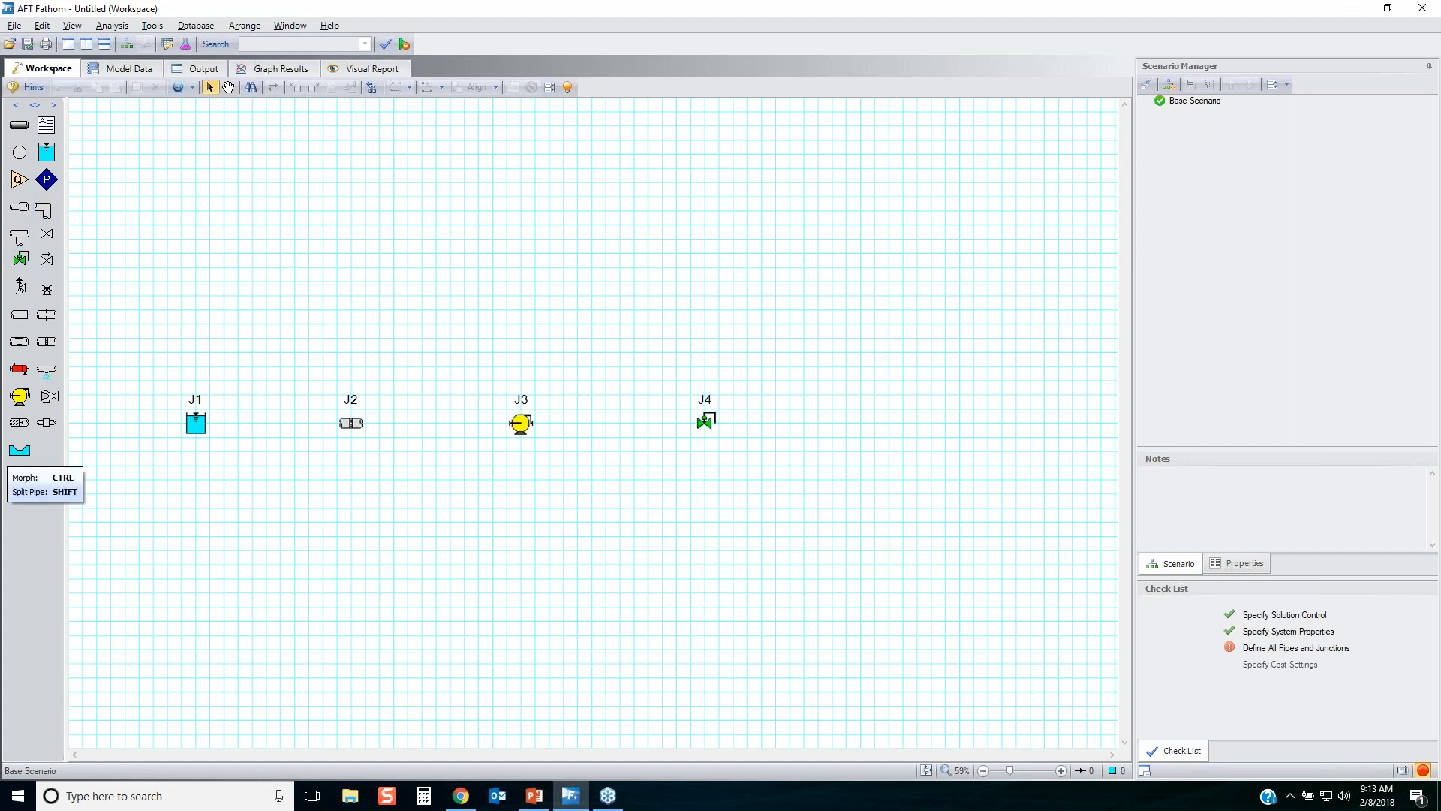
left_click_drag(44, 209, 889, 423)
Duplicate bend J5 and place the copy directly above the original.
left_click(891, 430)
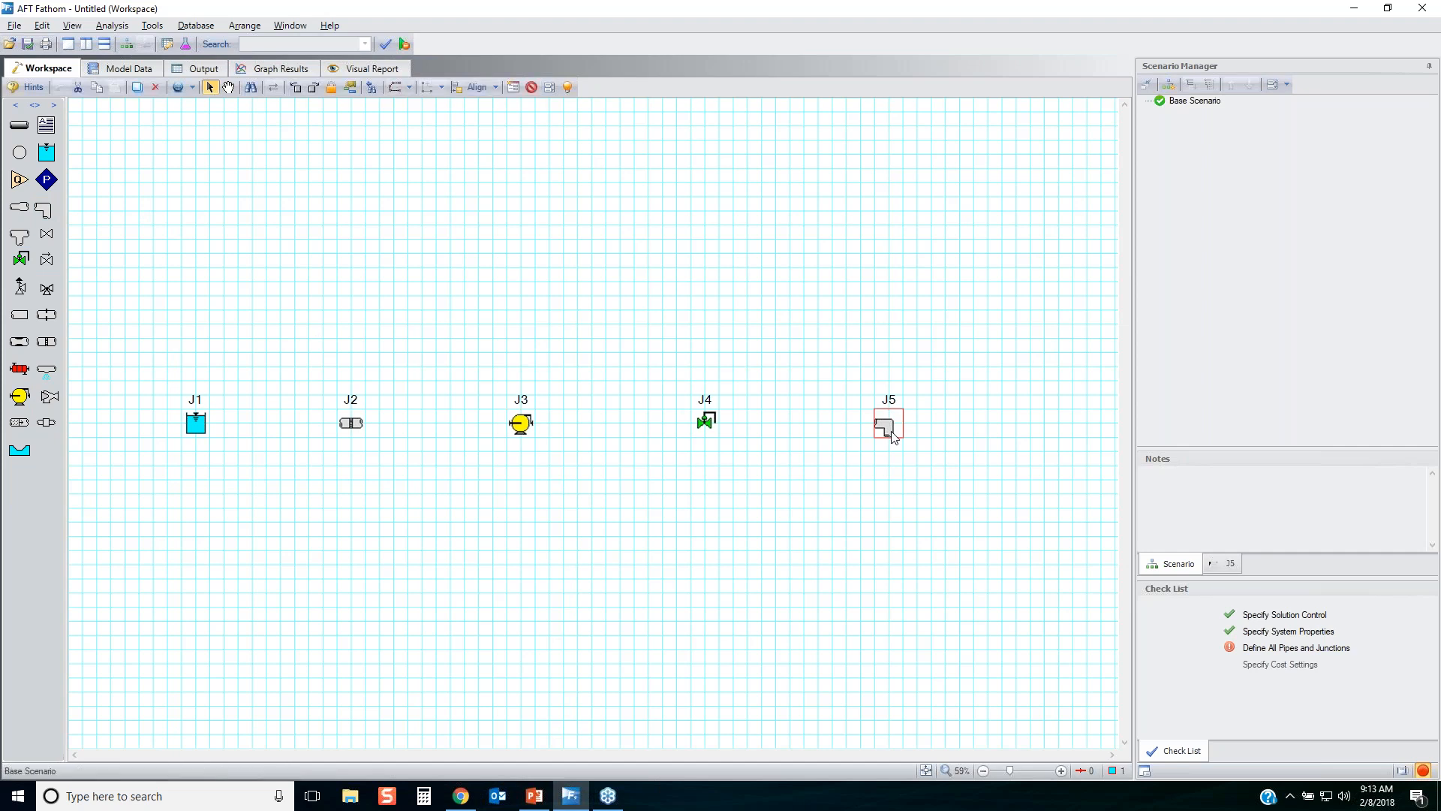
key("ctrl+c")
key("ctrl+v")
left_click_drag(910, 436, 885, 251)
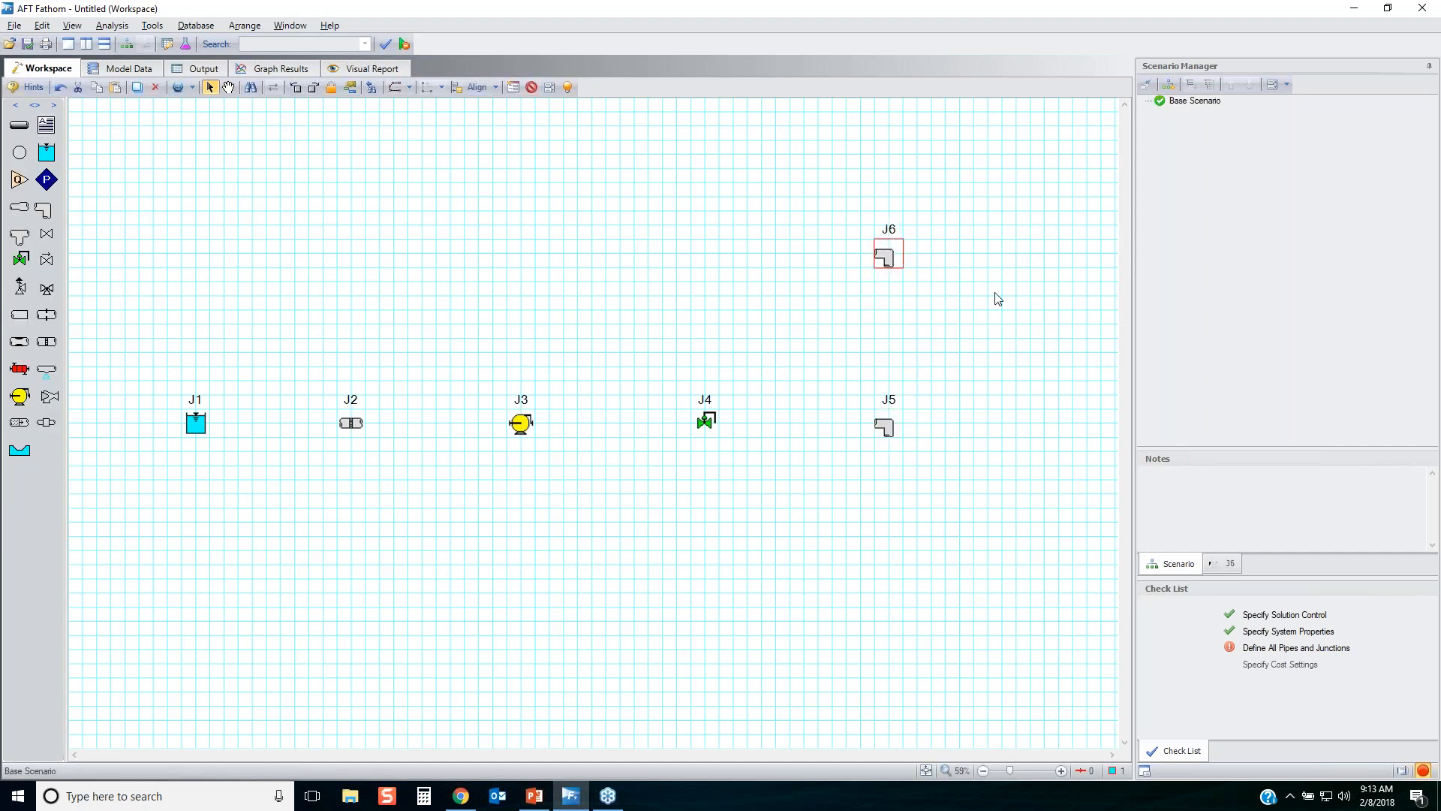
Place a valve and another bend in line beyond bend J6, and a reservoir farther along and higher up.
scroll(998, 299, "down", 1)
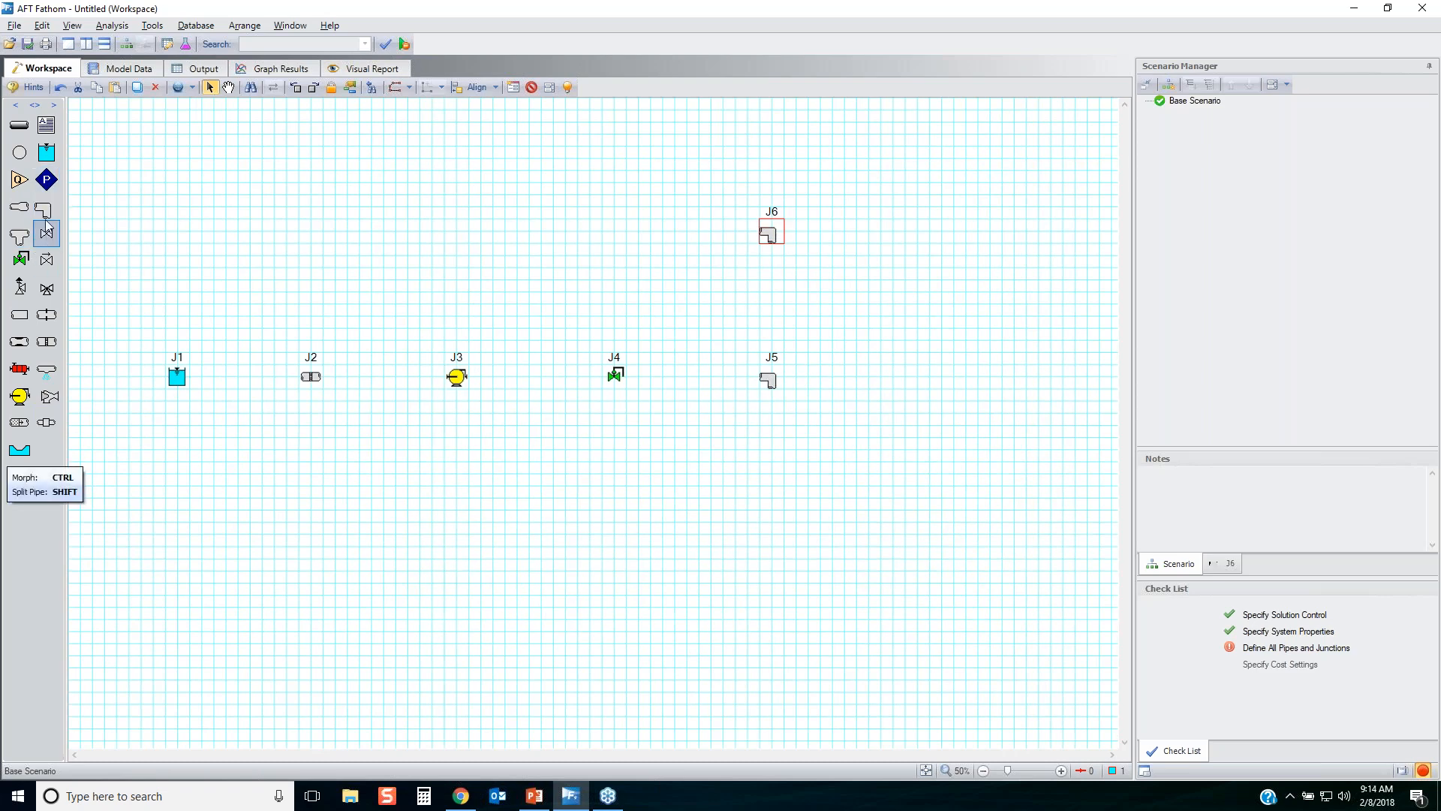
mouse_move(50, 236)
left_mouse_down()
mouse_move(893, 258)
mouse_move(953, 229)
left_mouse_up()
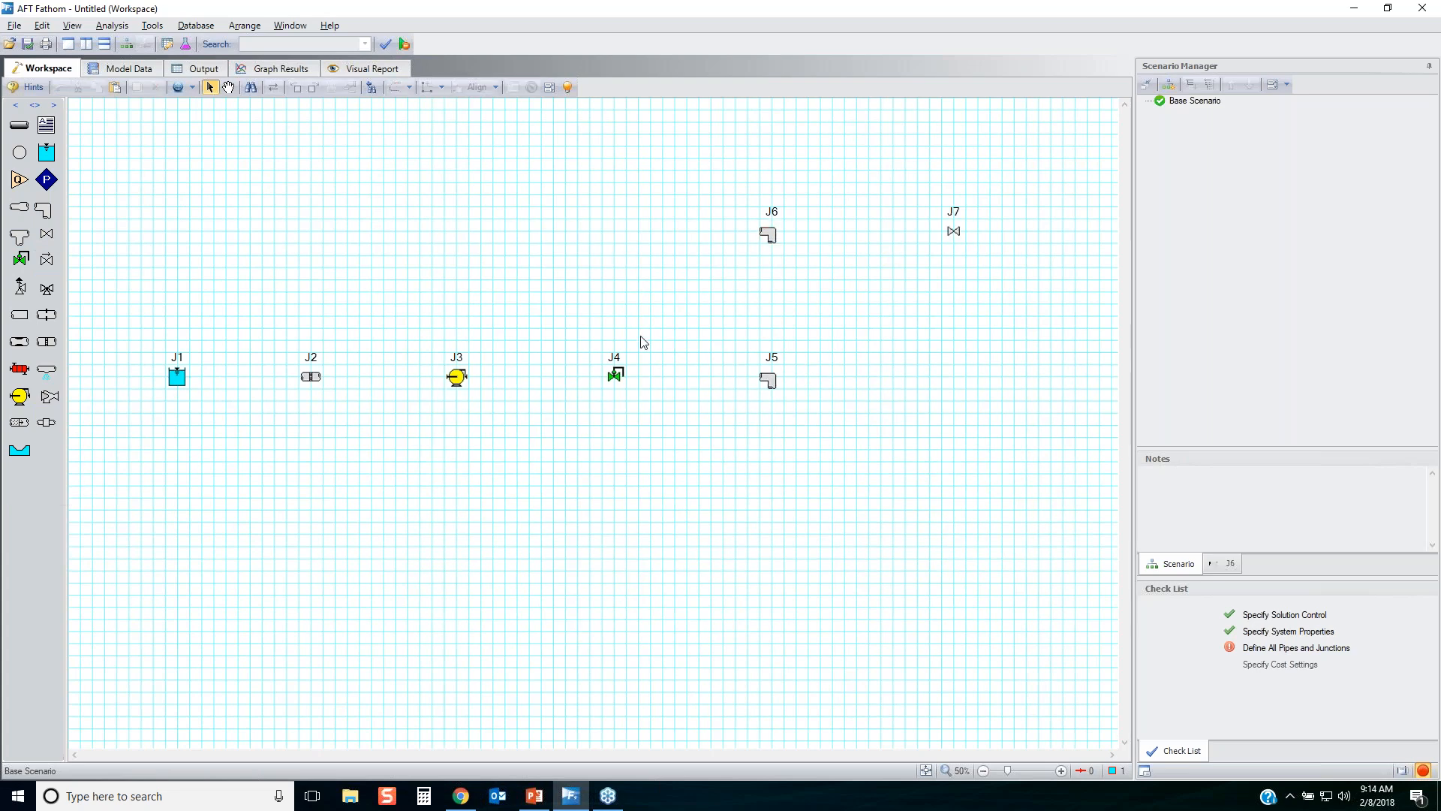
scroll(671, 330, "down", 1)
scroll(670, 330, "down", 1)
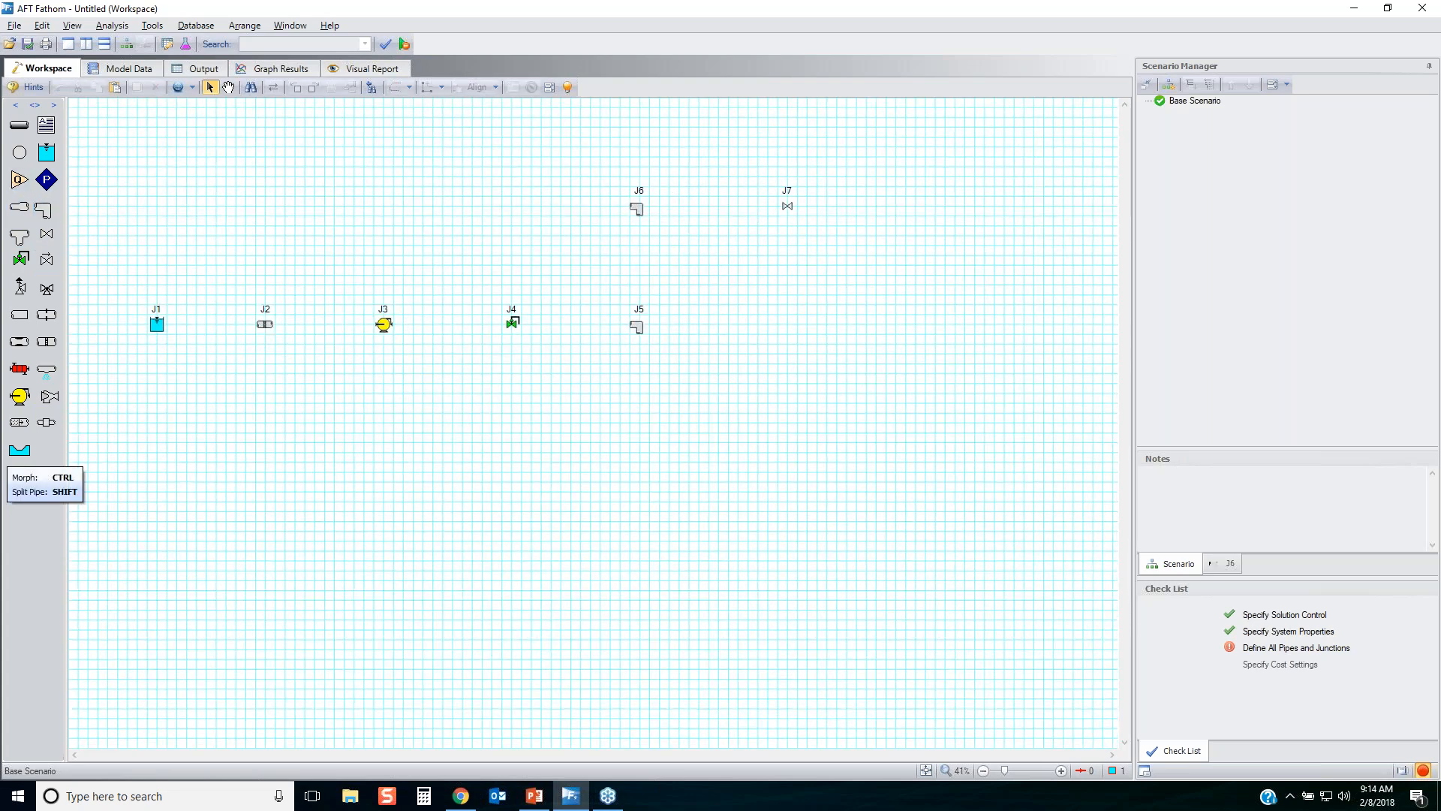
left_click(913, 209)
left_click(1083, 127)
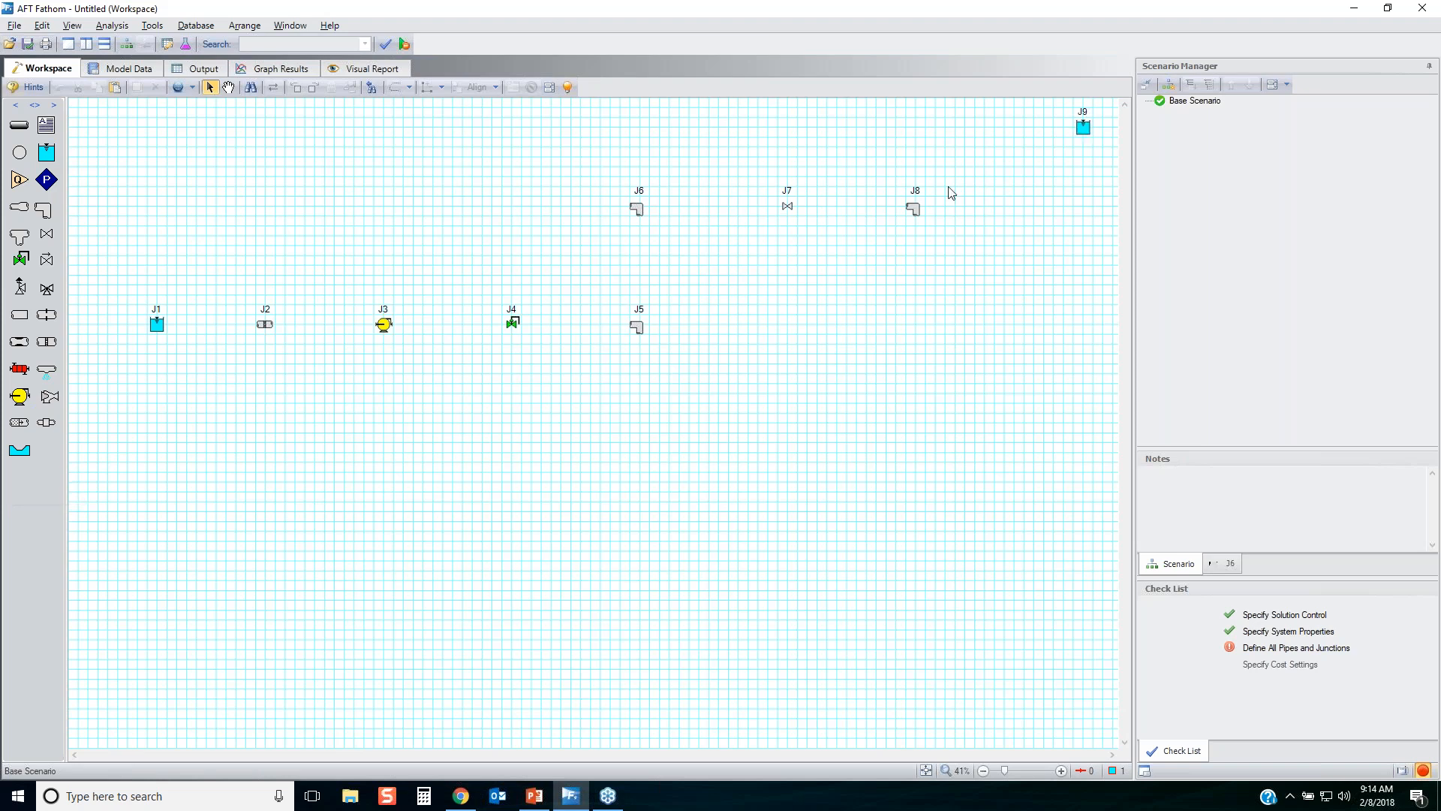
left_click_drag(915, 209, 925, 209)
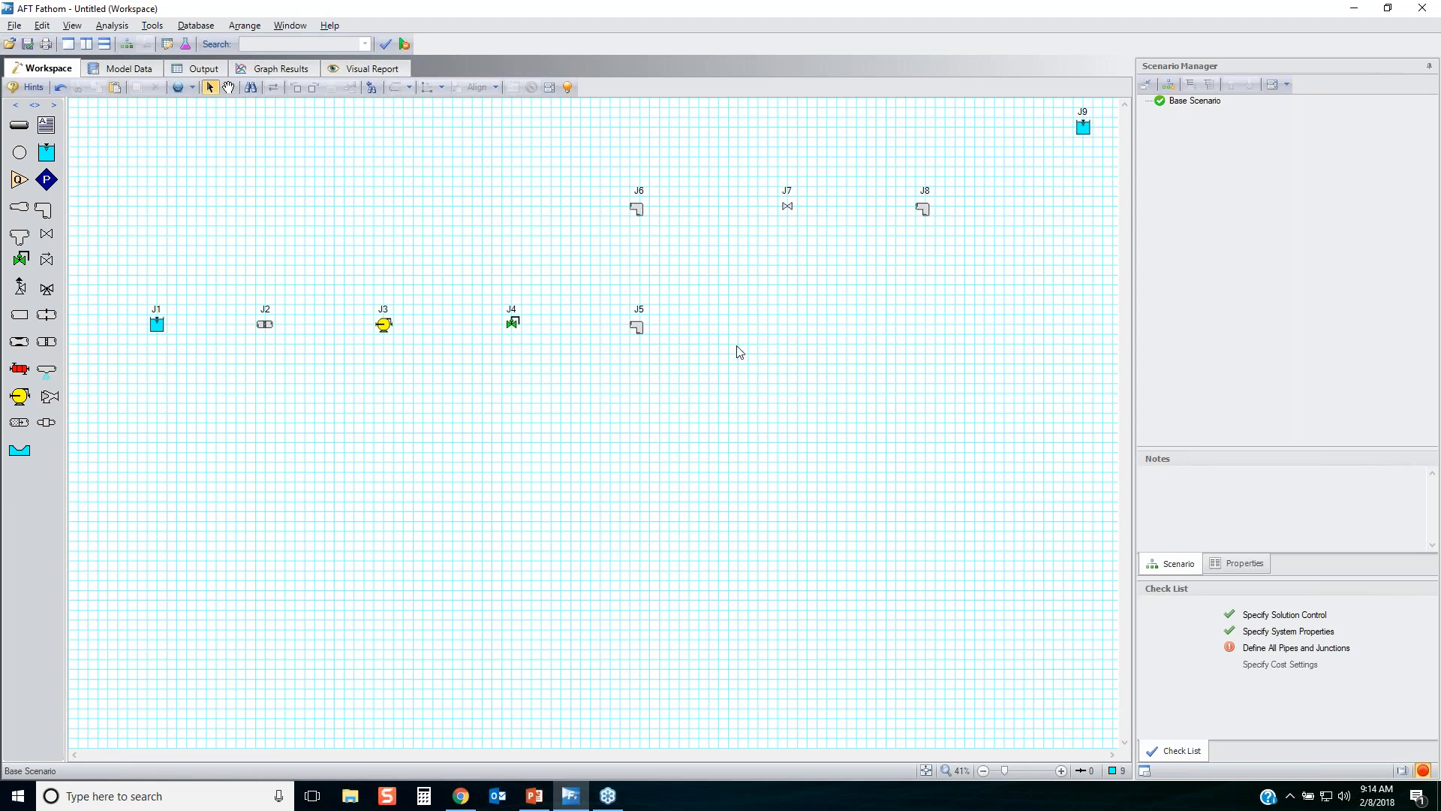
Hide the workspace grid and draw pipes connecting junctions J1 through J9 in sequence.
left_click(245, 25)
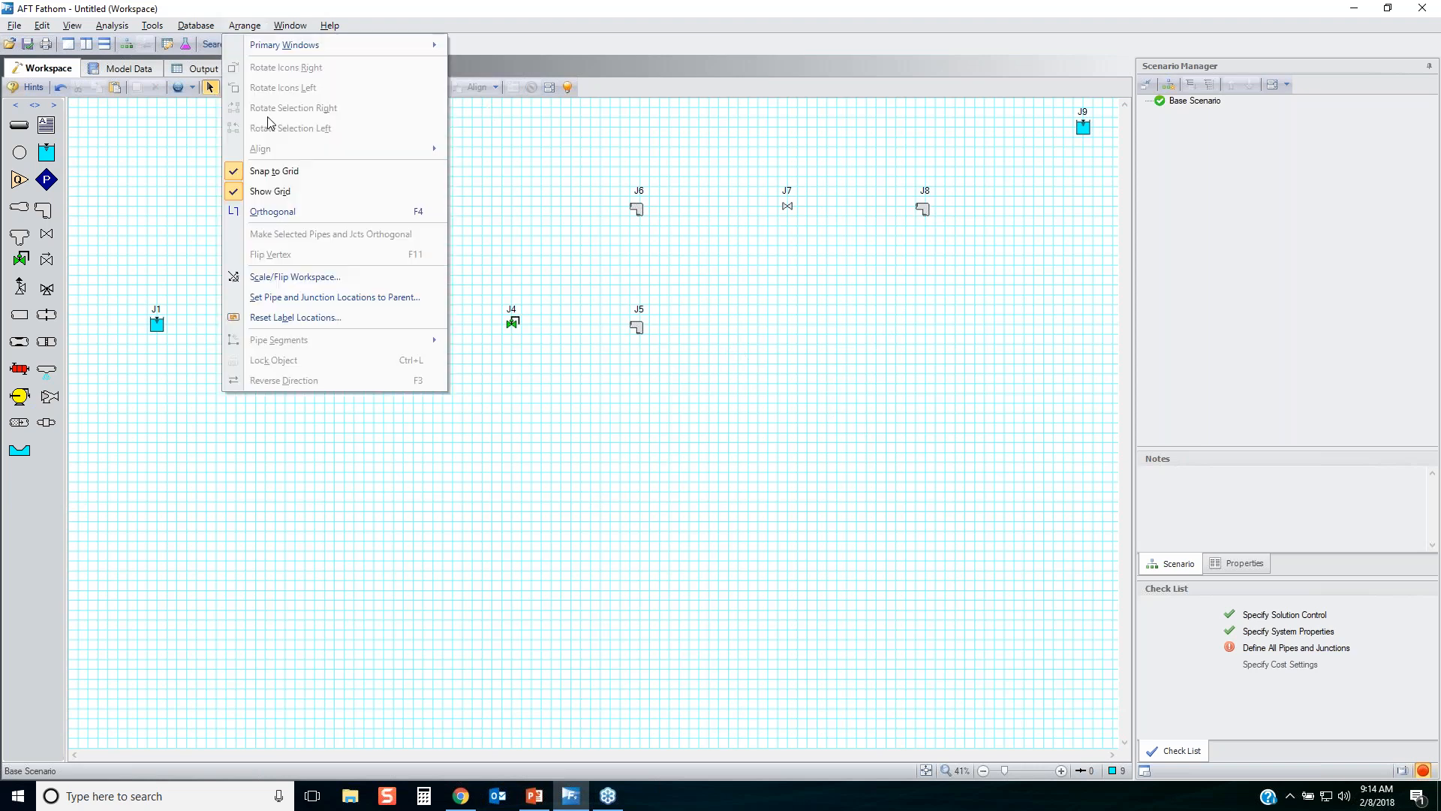
left_click(271, 197)
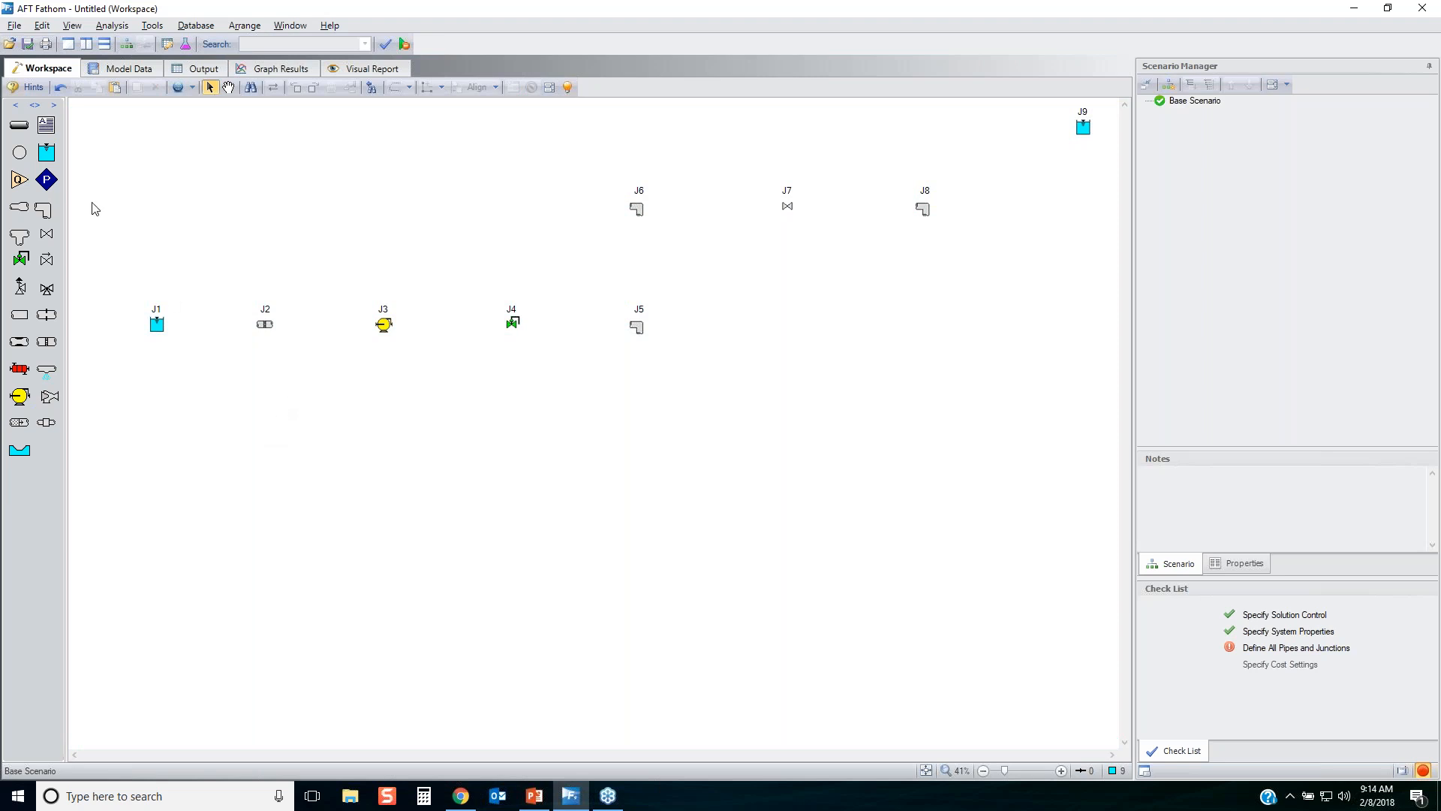
left_click(19, 125)
mouse_move(157, 333)
left_mouse_down()
mouse_move(207, 319)
mouse_move(386, 324)
left_mouse_up()
mouse_move(386, 324)
left_mouse_down()
mouse_move(638, 326)
mouse_move(637, 210)
mouse_move(923, 216)
mouse_move(1085, 126)
left_mouse_up()
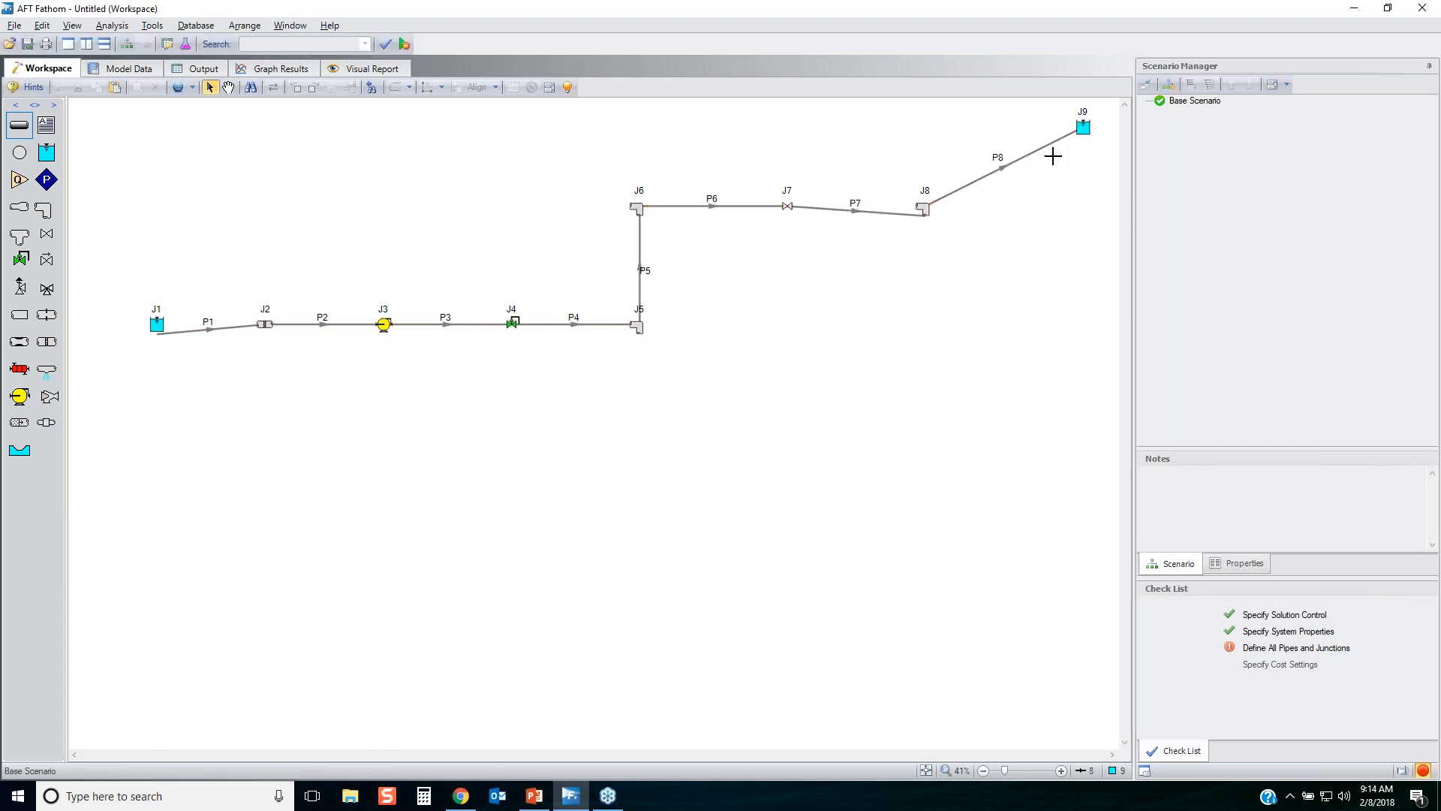
Straighten pipes P7 and P1 by moving their misaligned ends onto the centres of bend J8 and reservoir J1.
left_click_drag(915, 249, 878, 193)
left_click_drag(918, 217, 924, 207)
left_click(187, 330)
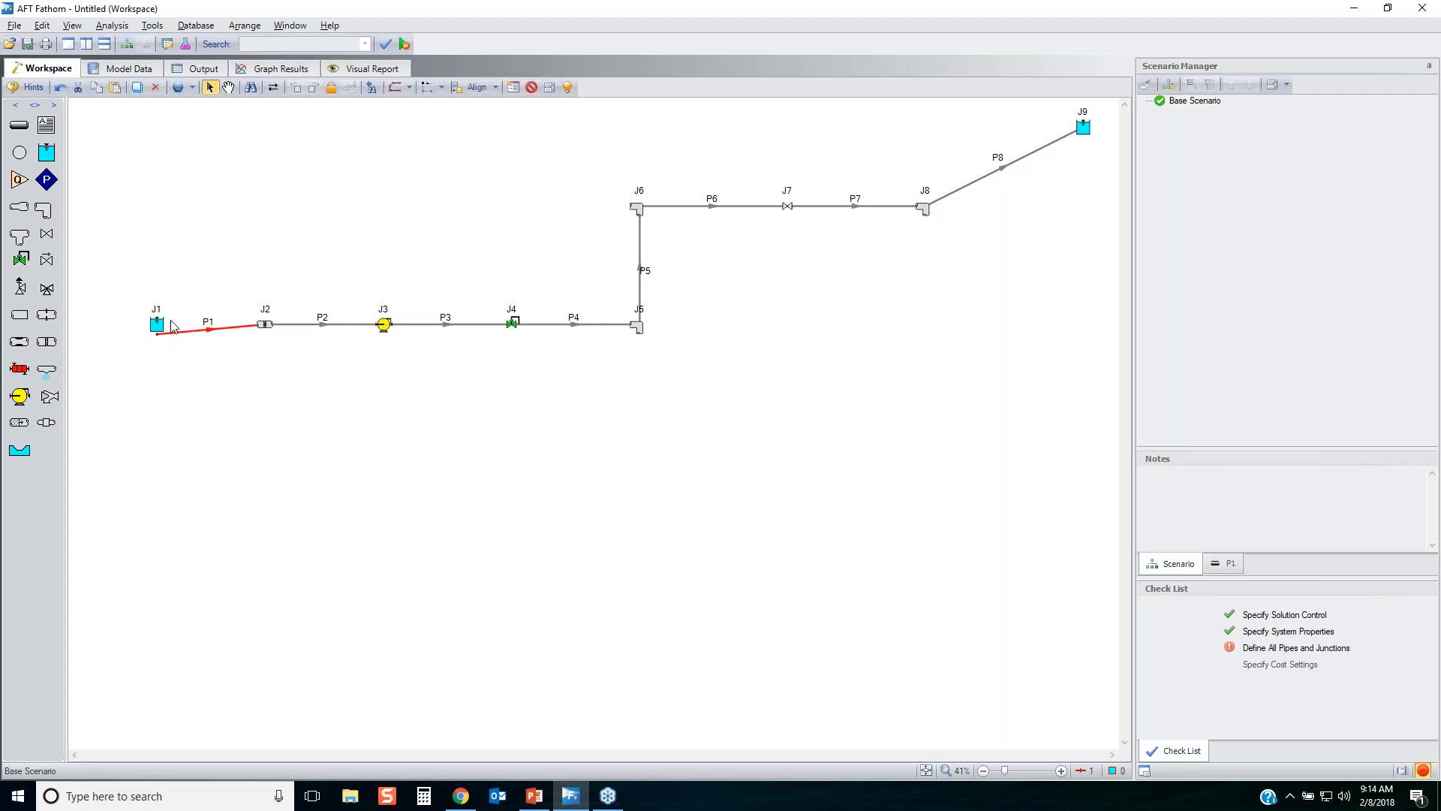
left_click_drag(159, 333, 159, 329)
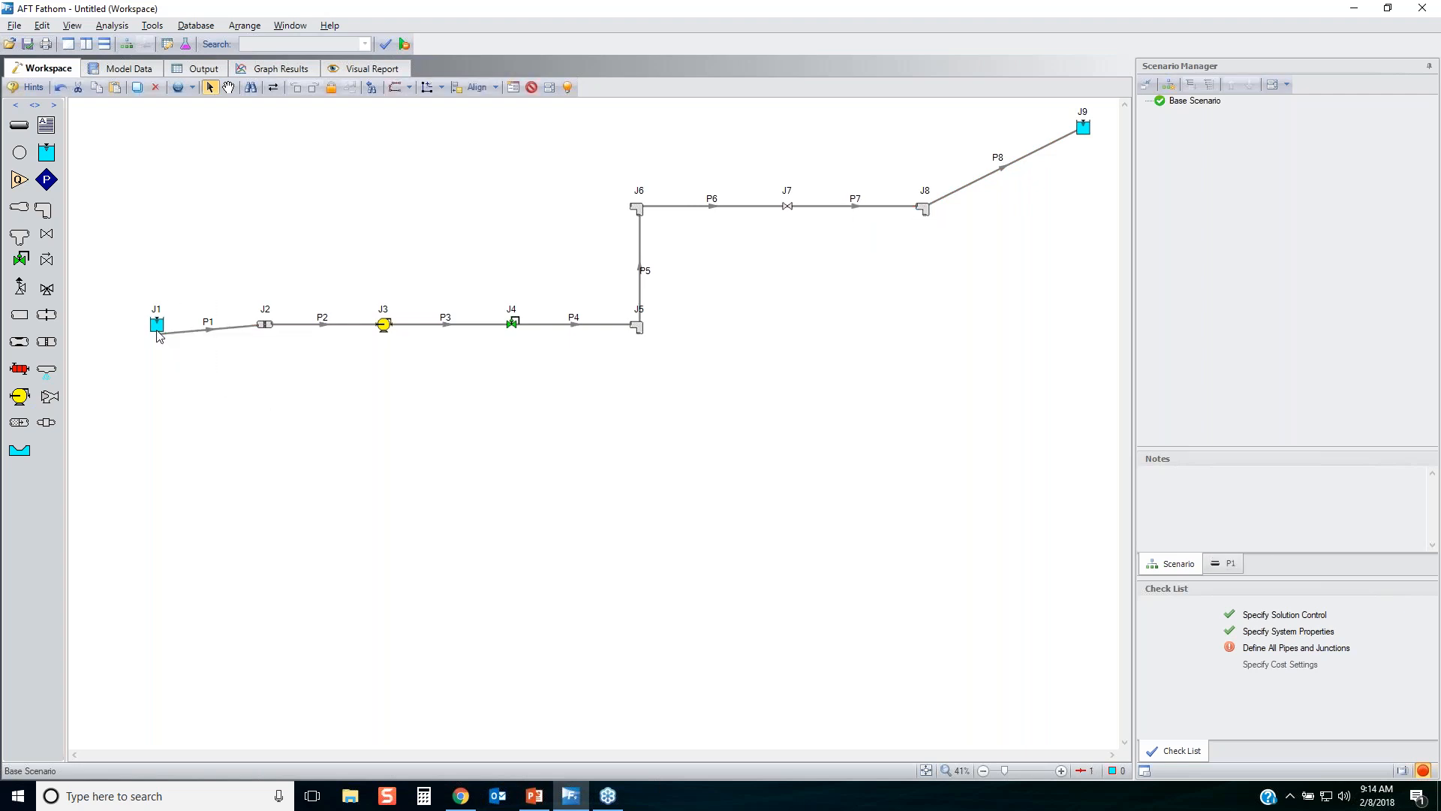
left_click(219, 383)
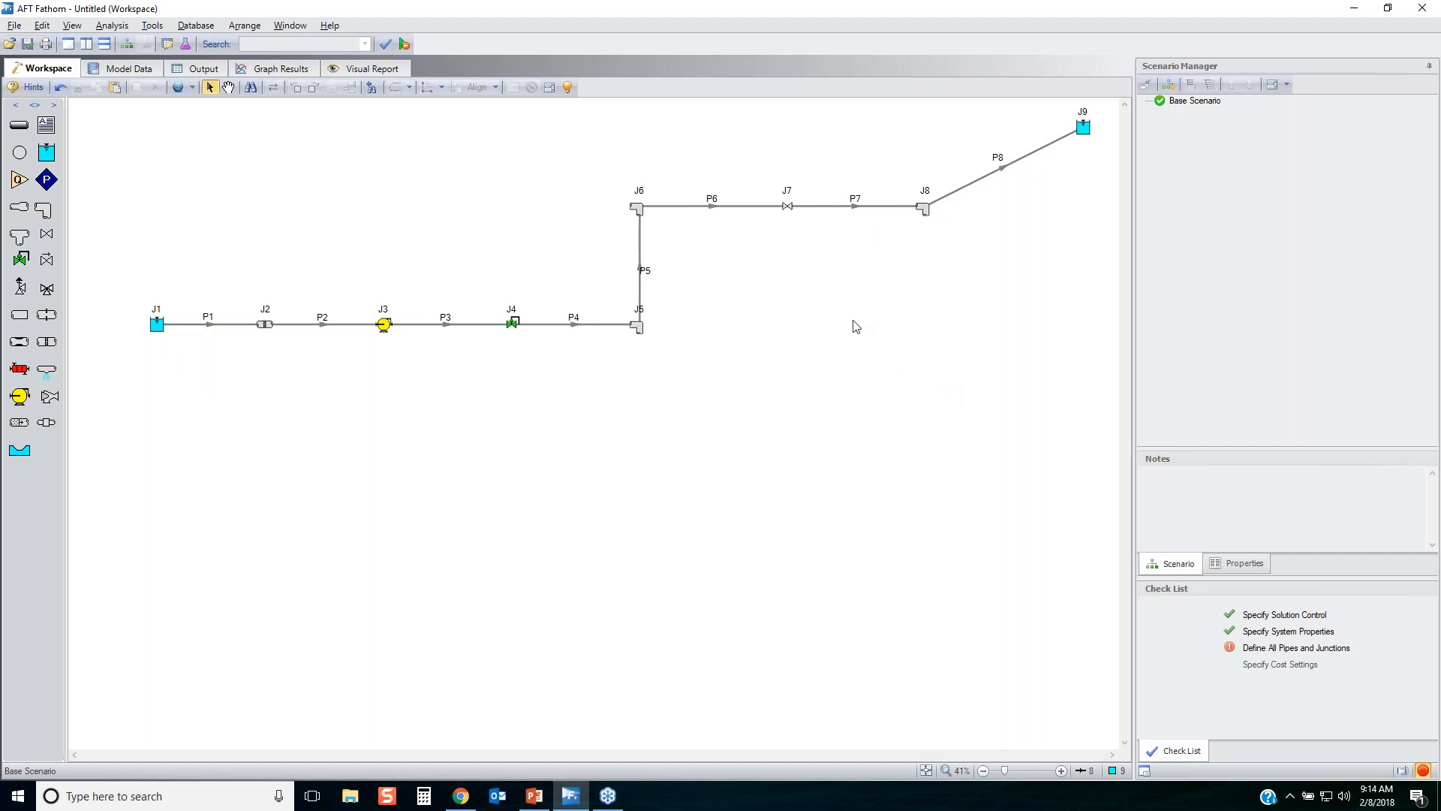
Move the entire model lower on the workspace.
key("ctrl+a")
left_click_drag(637, 207, 627, 316)
left_click(740, 431)
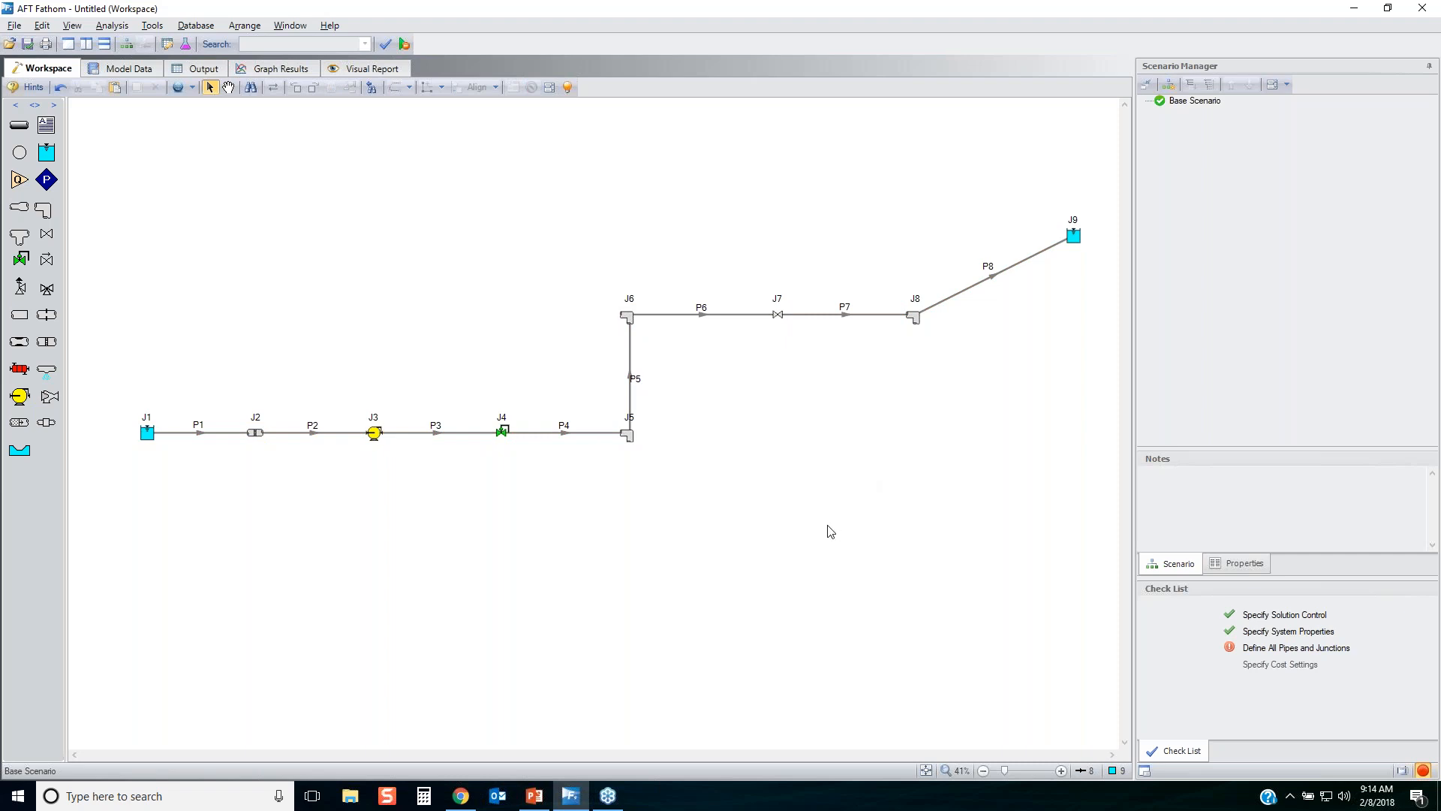
Reposition the labels of bend J5, pipe P5 and bend J6 clear of the icons and pipe line.
left_click_drag(630, 418, 647, 441)
left_click_drag(637, 380, 645, 375)
left_click_drag(631, 321, 612, 319)
Rotate the icons of bends J6 and J5 to match the directions of their connected pipes.
left_click(625, 317)
left_click(296, 87)
left_click(631, 434)
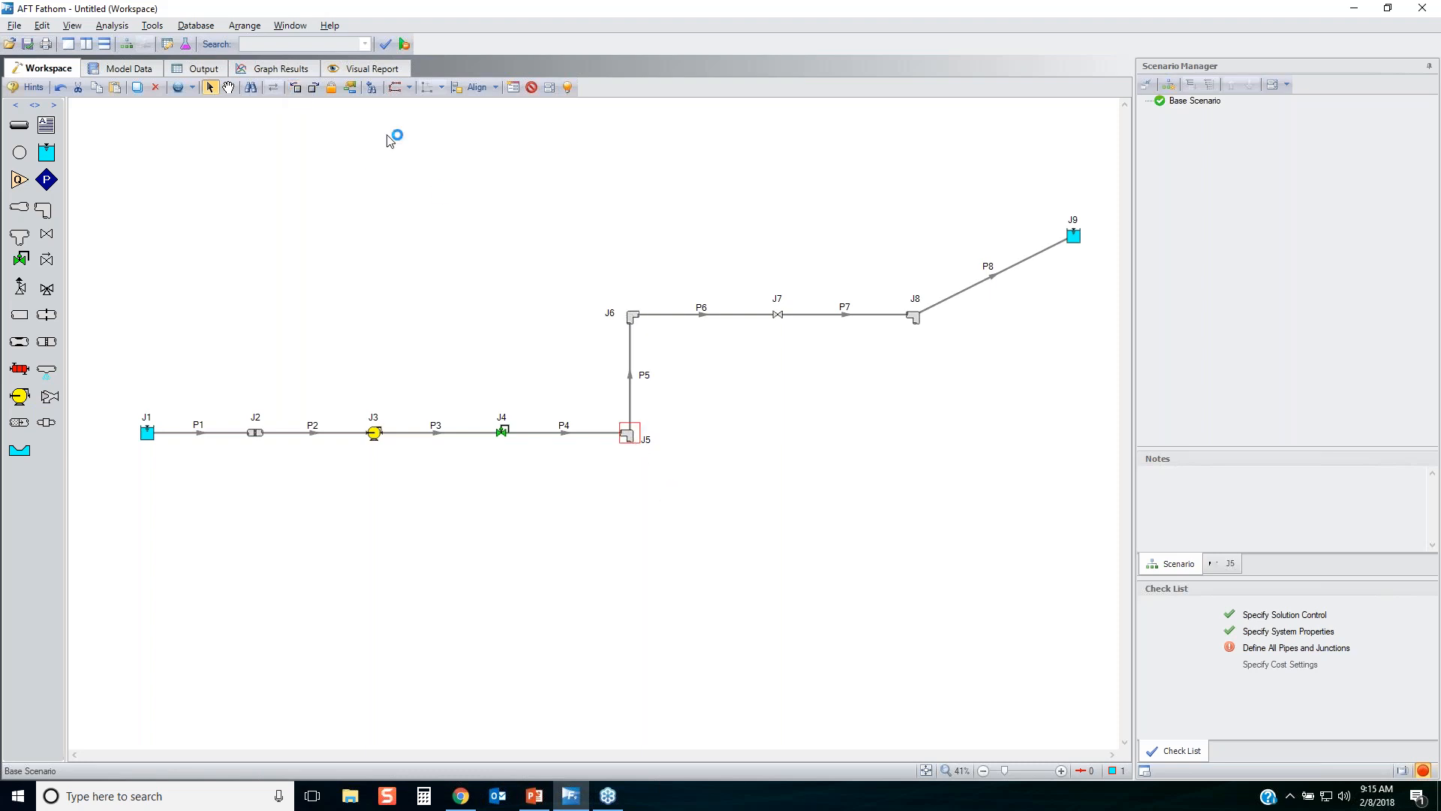
left_click(296, 87)
left_click(822, 349)
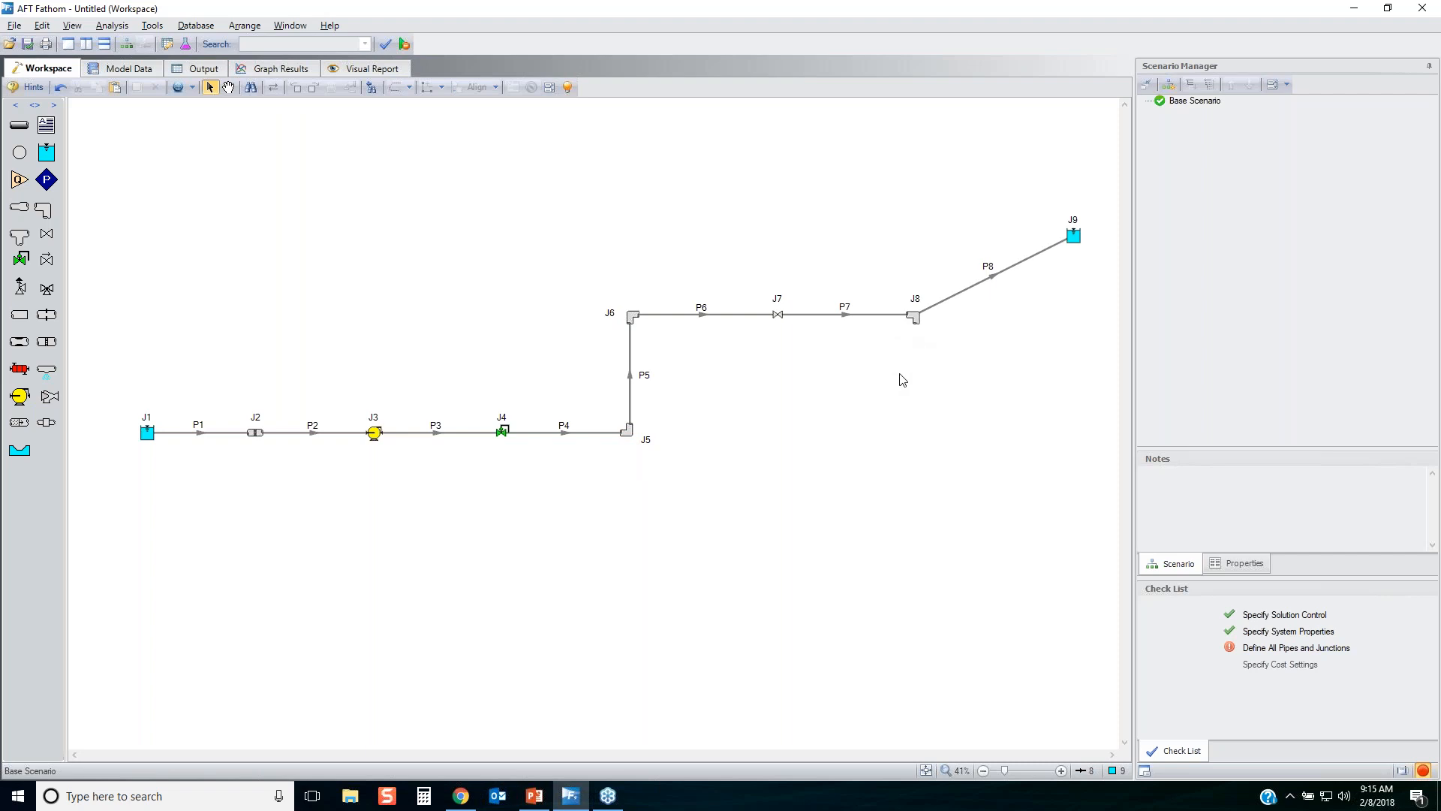
Customize the icon of bend J8 to the angled bend and orient it along pipes P7 and P8.
left_click(913, 319)
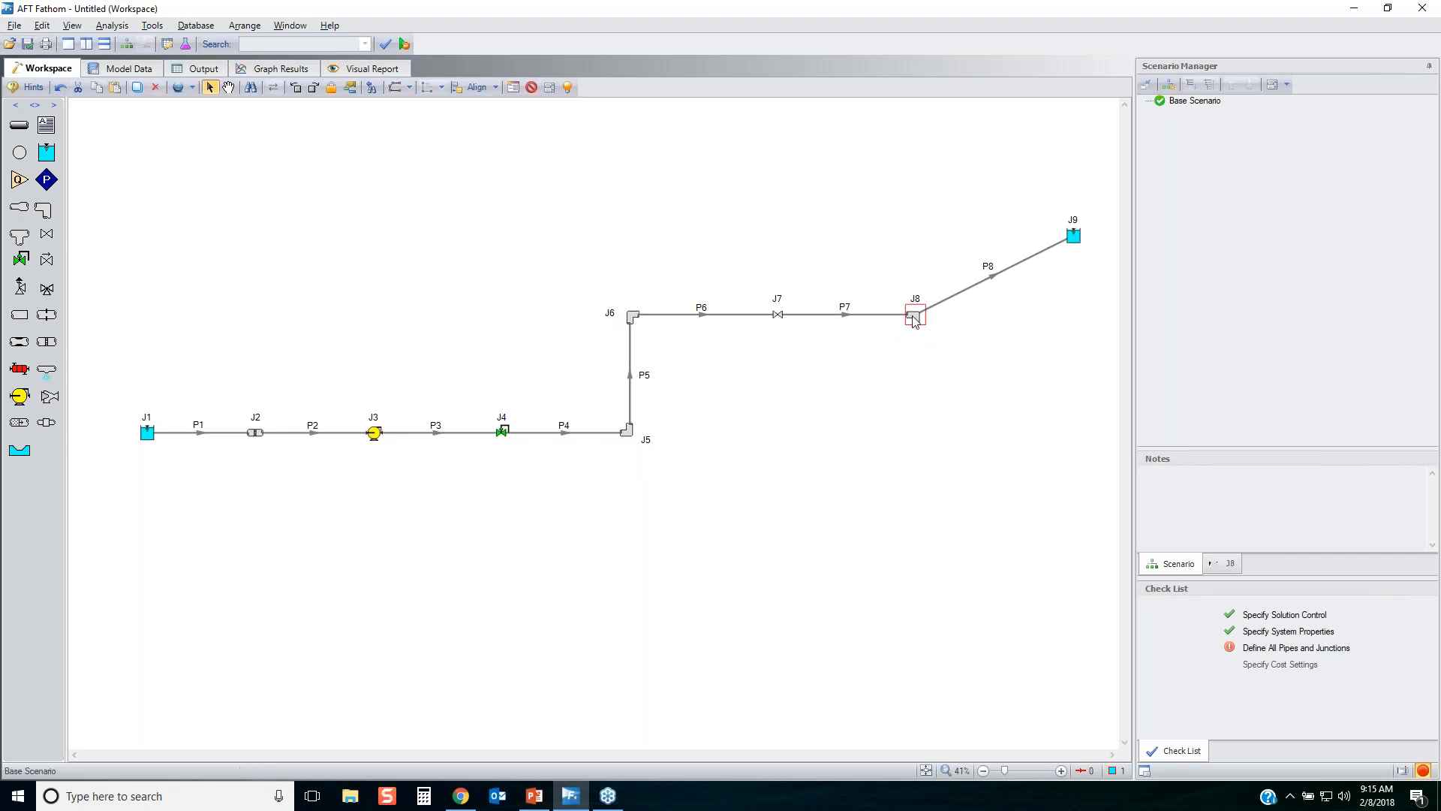
right_click(914, 318)
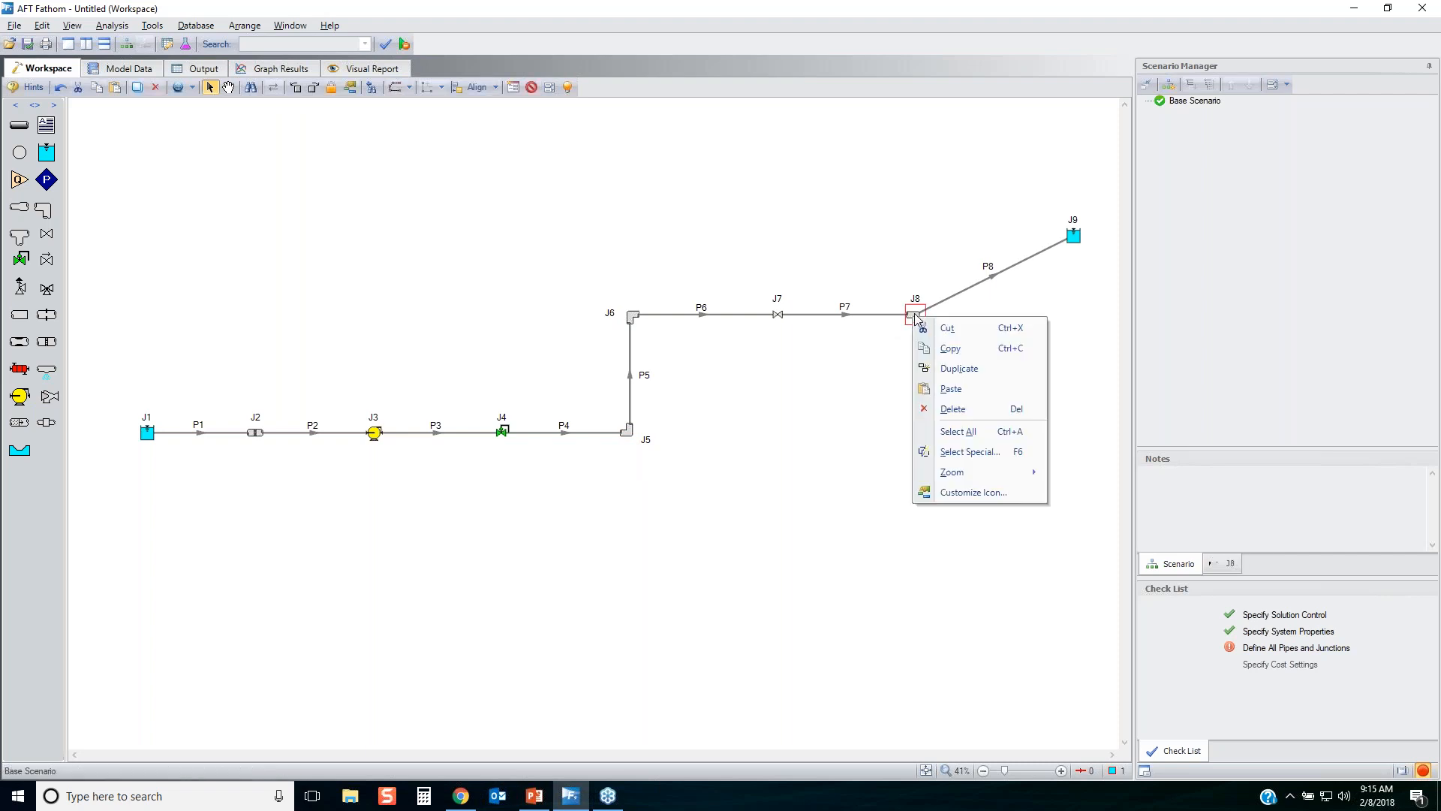
left_click(973, 493)
left_click(680, 354)
left_click(740, 444)
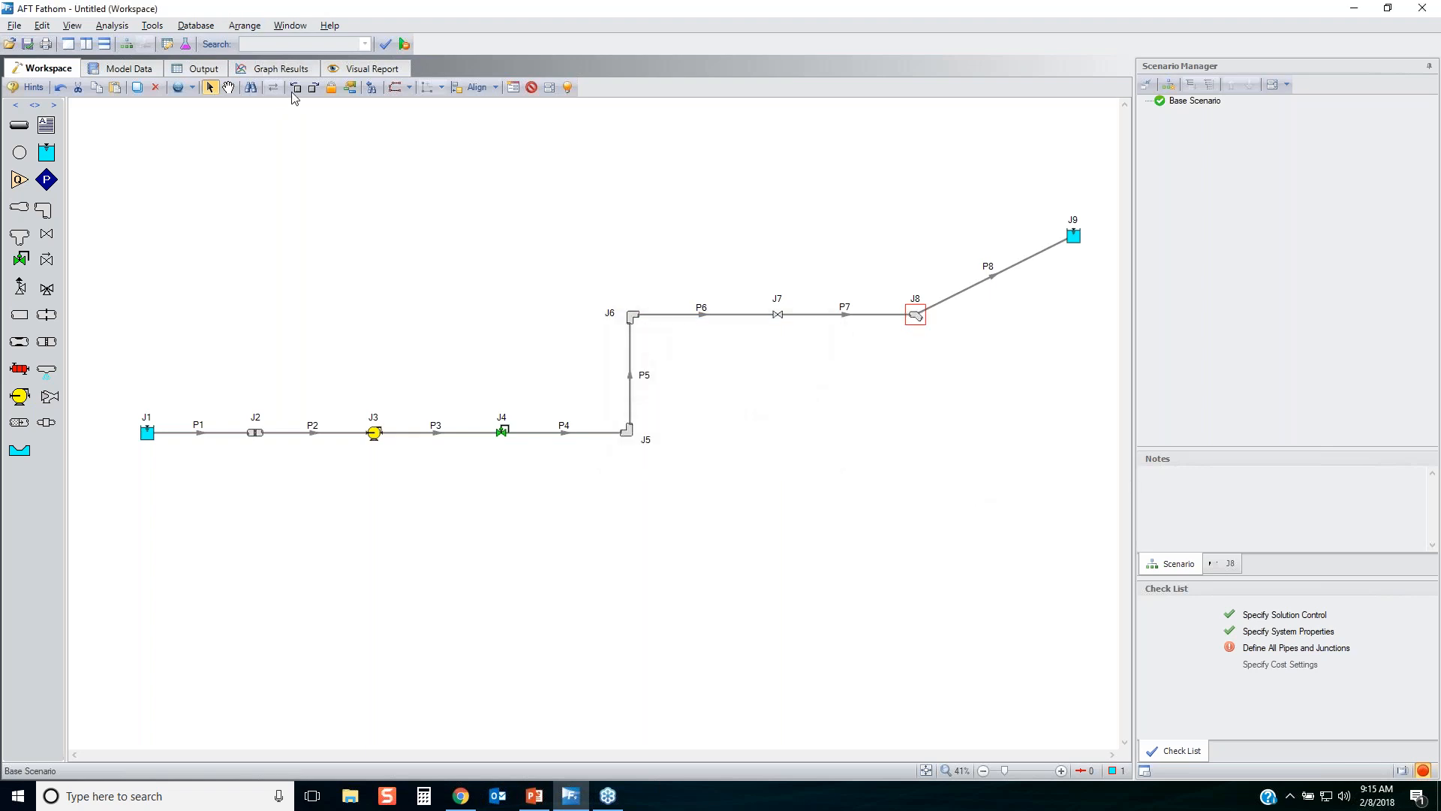
left_click(771, 408)
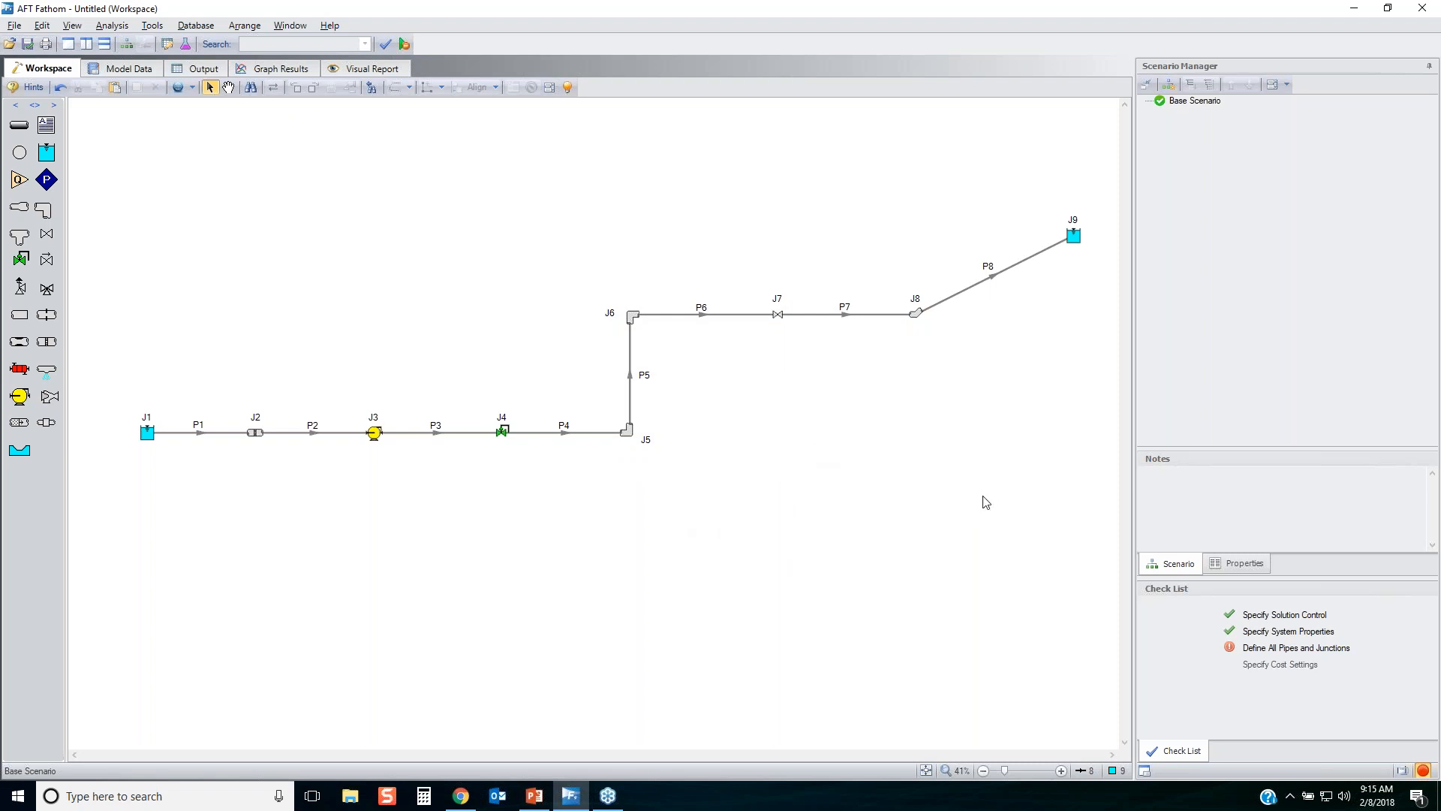
Show the undefined objects from the Define All Pipes and Junctions checklist item and review the listed pipes and junctions.
left_click(1274, 650)
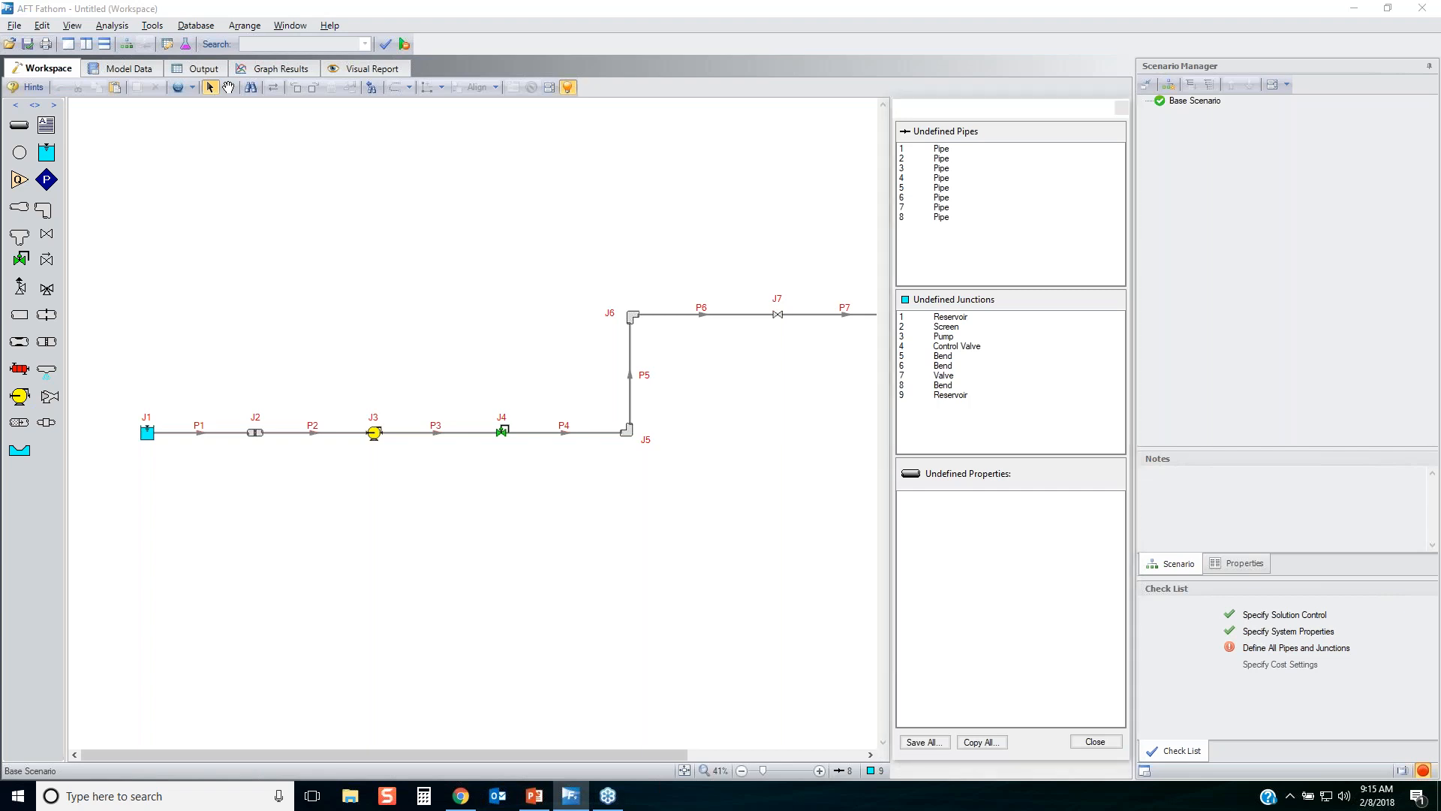
left_click_drag(556, 78, 561, 75)
mouse_move(365, 413)
left_mouse_down()
mouse_move(433, 433)
mouse_move(420, 420)
mouse_move(504, 426)
mouse_move(492, 415)
mouse_move(510, 412)
left_mouse_up()
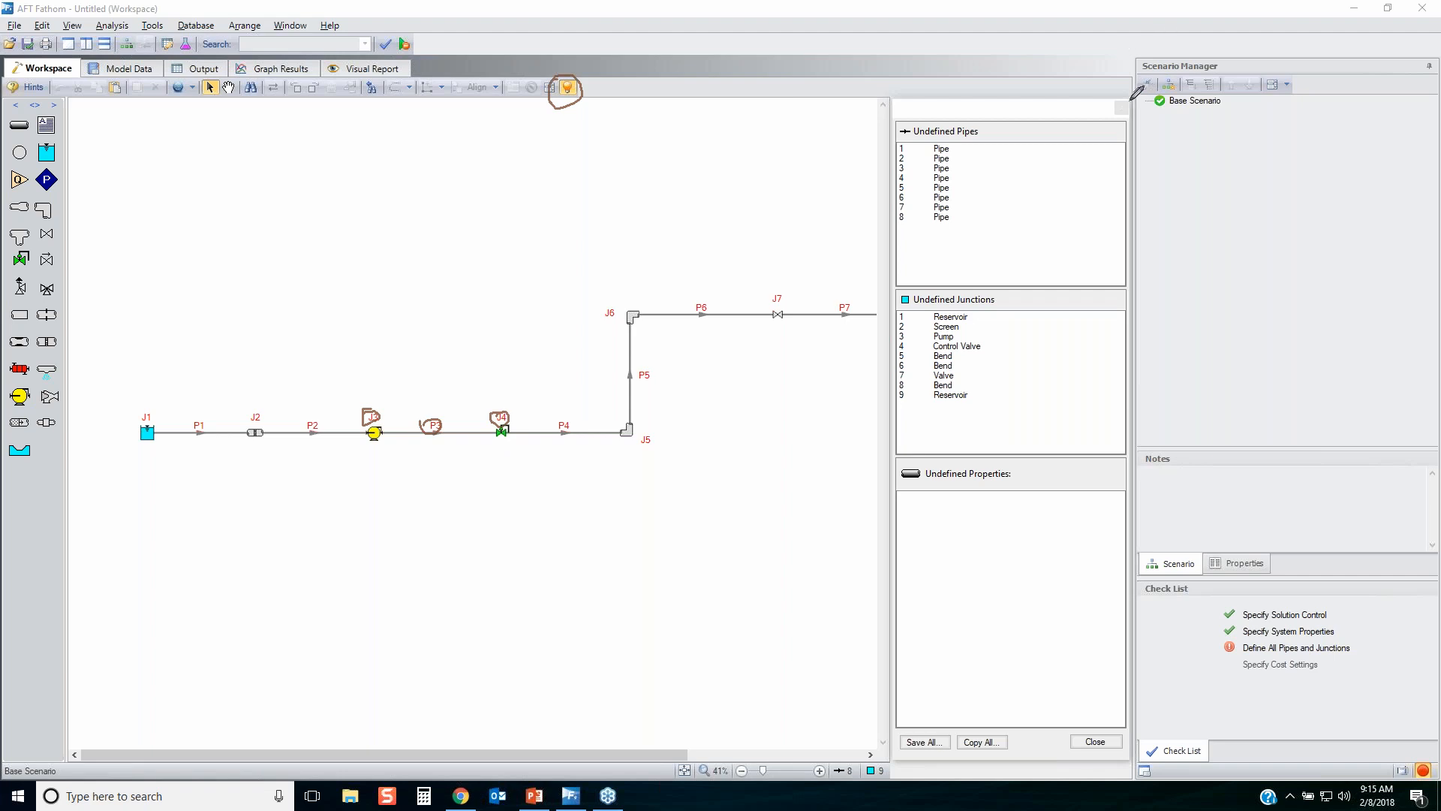
mouse_move(1128, 97)
left_mouse_down()
mouse_move(884, 225)
mouse_move(868, 460)
mouse_move(968, 762)
left_mouse_up()
mouse_move(1062, 757)
left_mouse_down()
mouse_move(1139, 398)
mouse_move(1116, 89)
left_mouse_up()
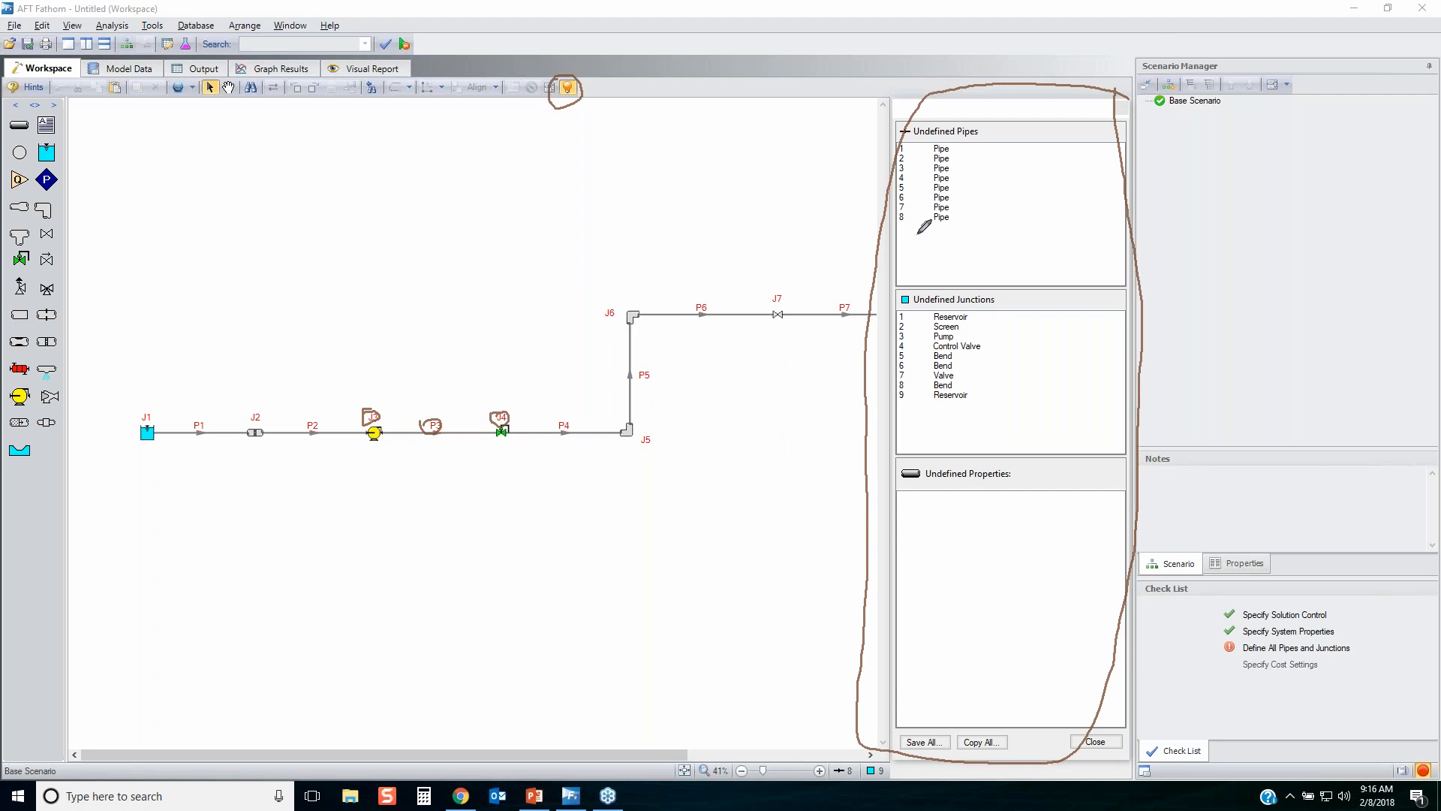
mouse_move(917, 234)
left_mouse_down()
mouse_move(955, 118)
mouse_move(892, 215)
mouse_move(951, 235)
left_mouse_up()
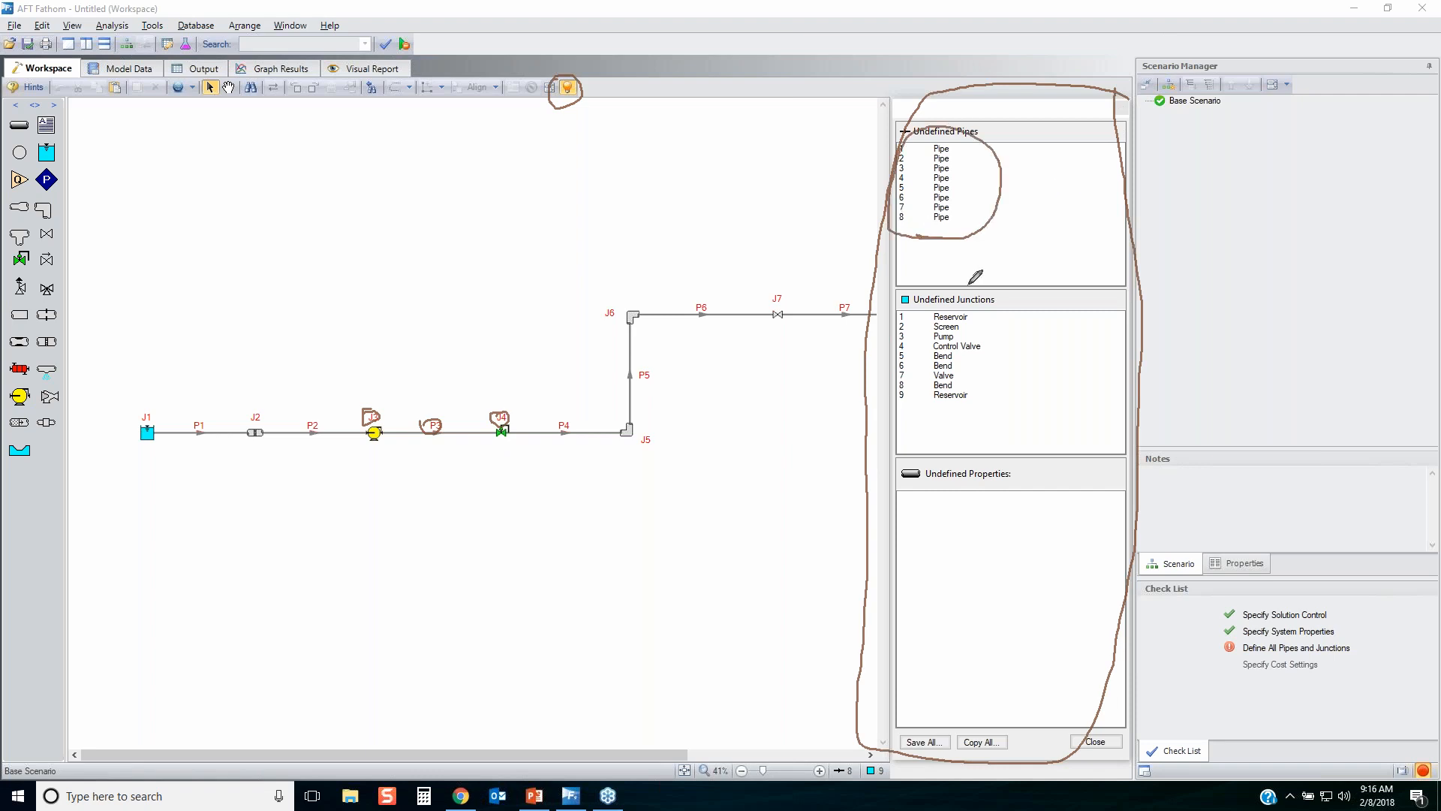
mouse_move(988, 401)
left_mouse_down()
mouse_move(884, 306)
mouse_move(927, 413)
left_mouse_up()
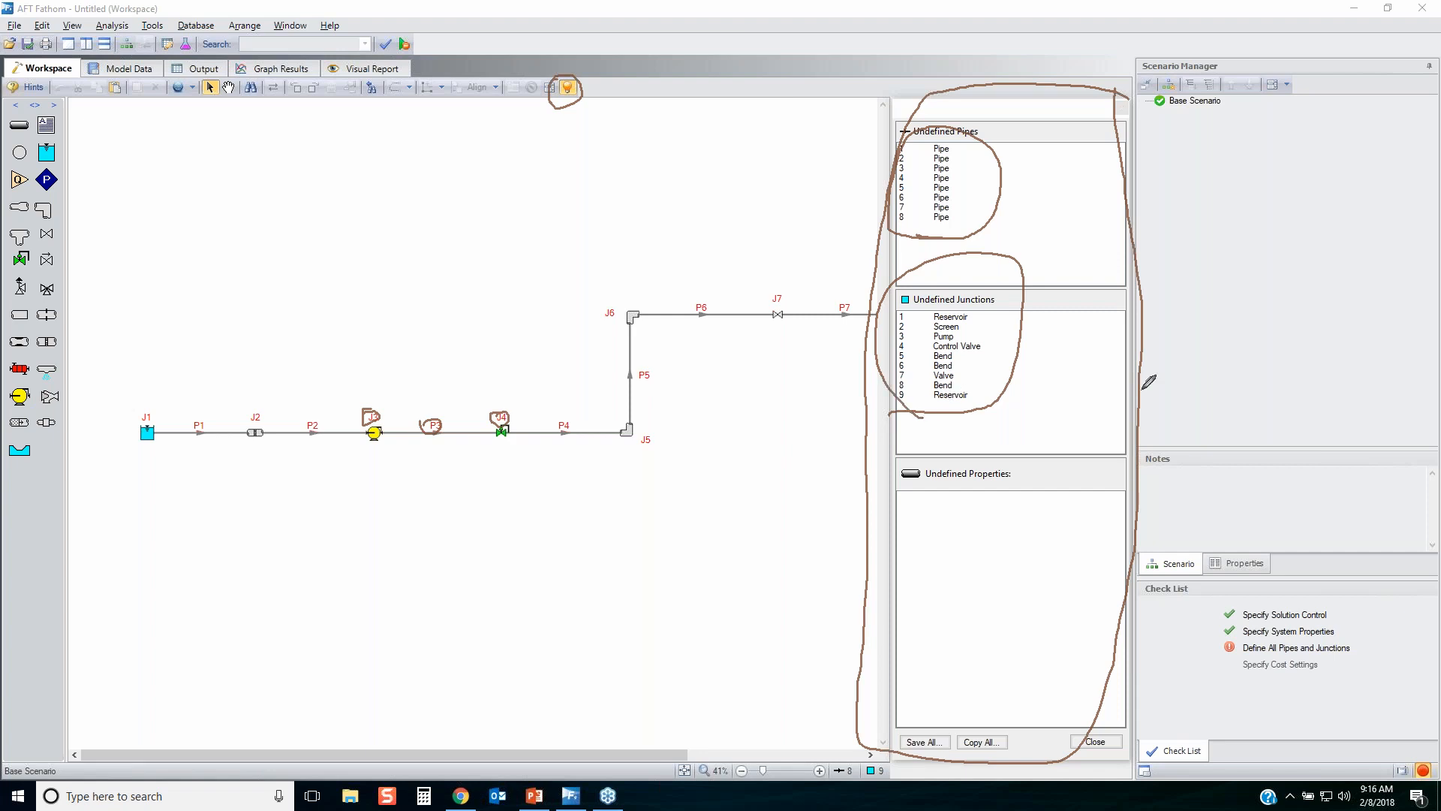
key("Escape")
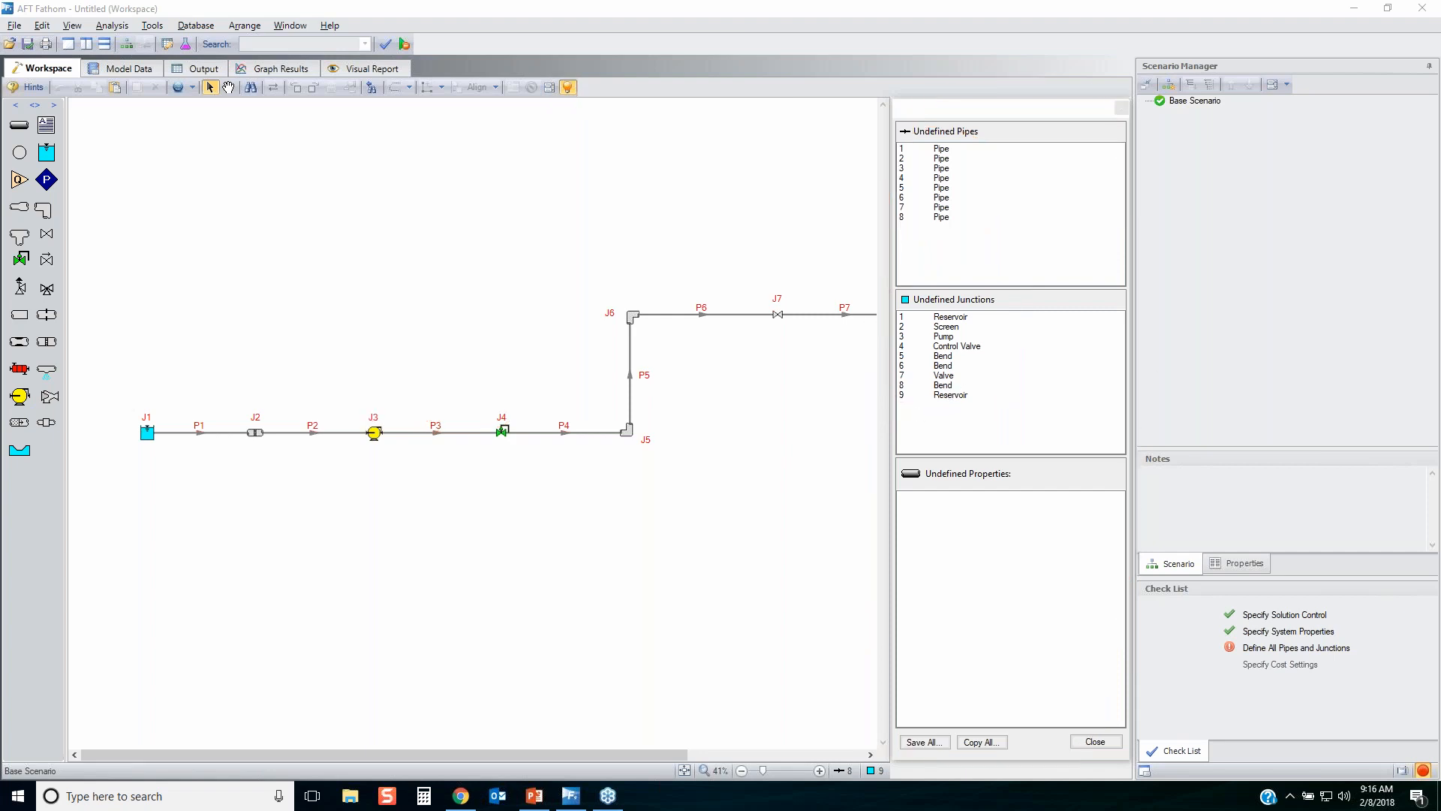
Examine the undefined properties of reservoir J1, and close the undefined objects list.
left_click(953, 318)
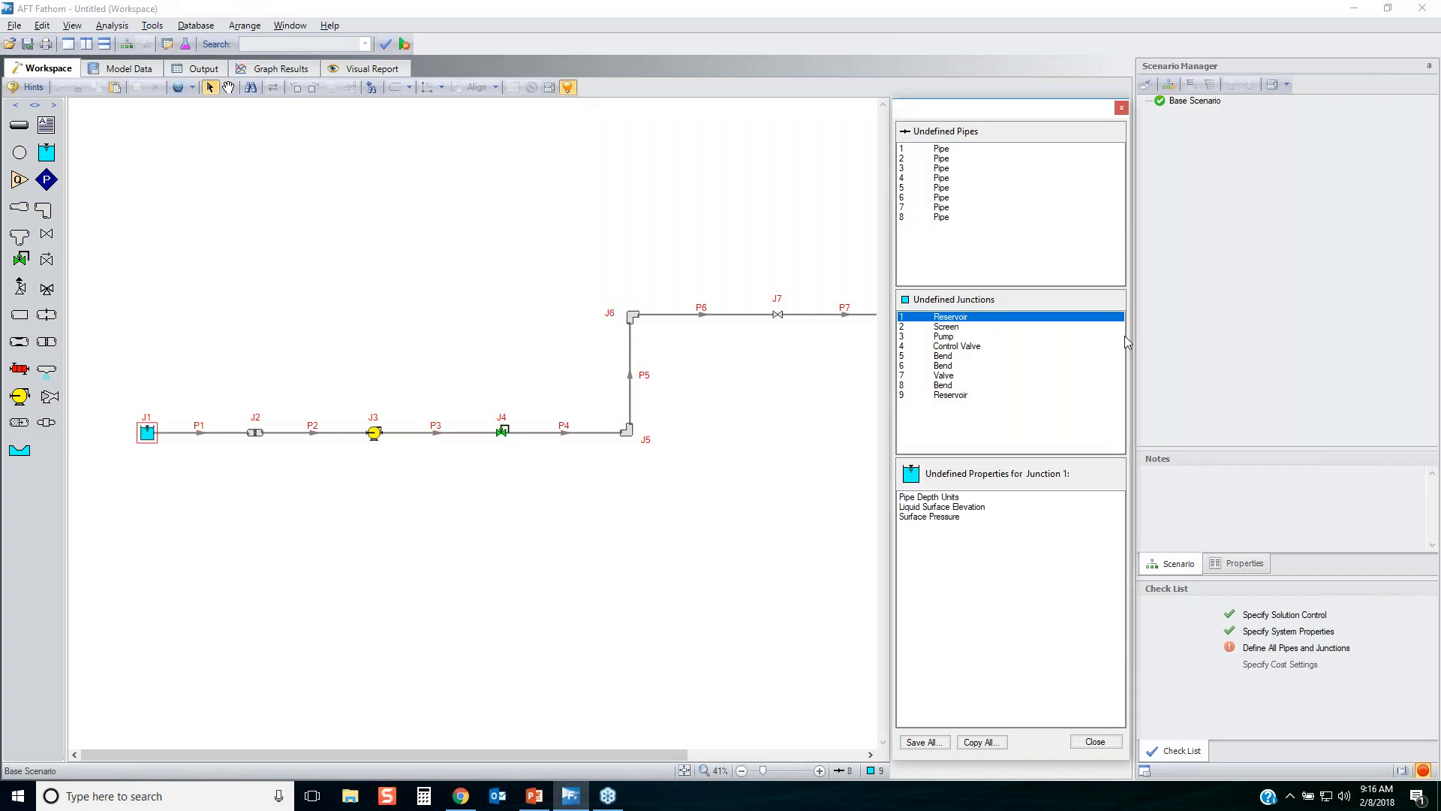
mouse_move(904, 545)
left_mouse_down()
mouse_move(972, 530)
mouse_move(894, 481)
mouse_move(899, 530)
mouse_move(927, 547)
left_mouse_up()
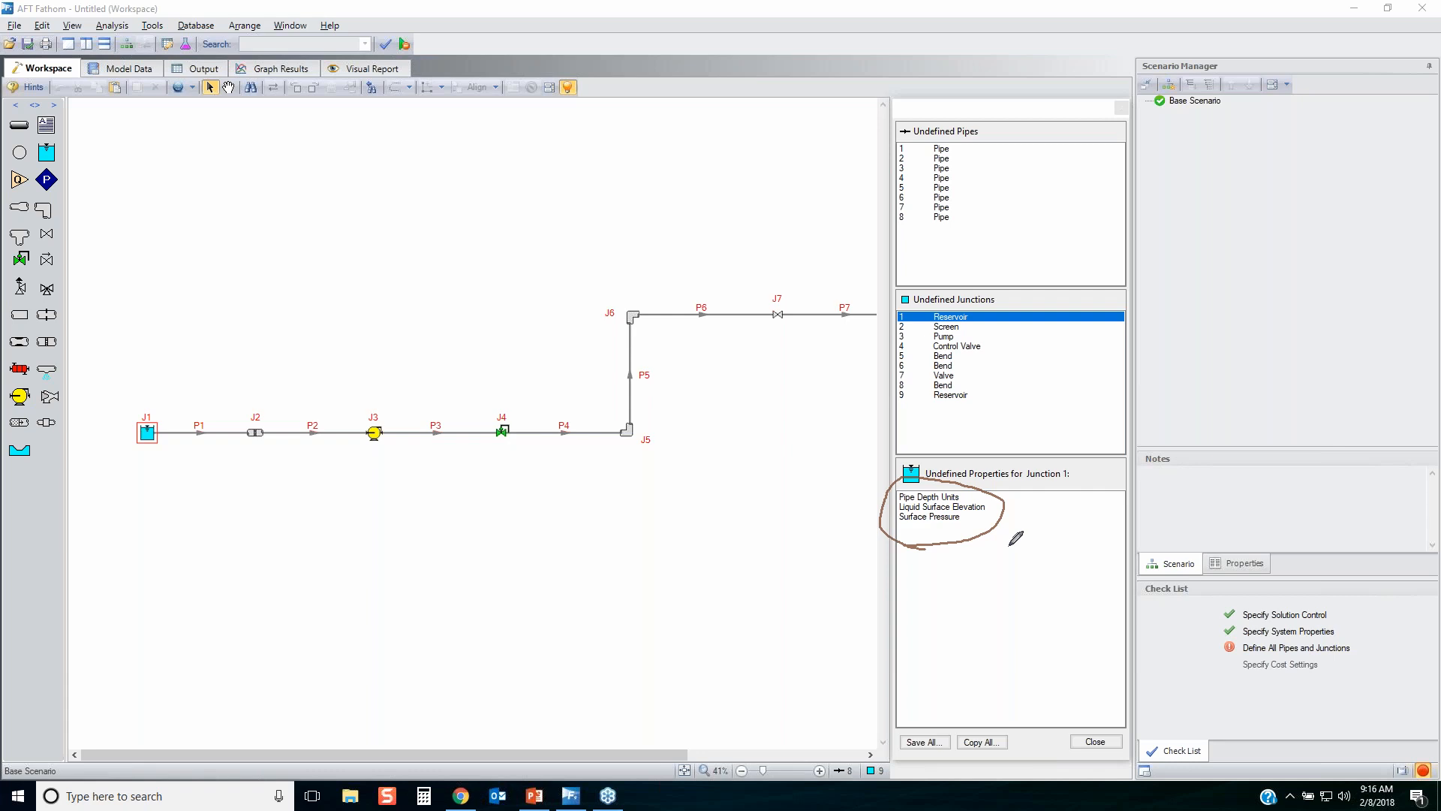
mouse_move(106, 410)
left_mouse_down()
mouse_move(195, 407)
mouse_move(111, 421)
mouse_move(147, 397)
left_mouse_up()
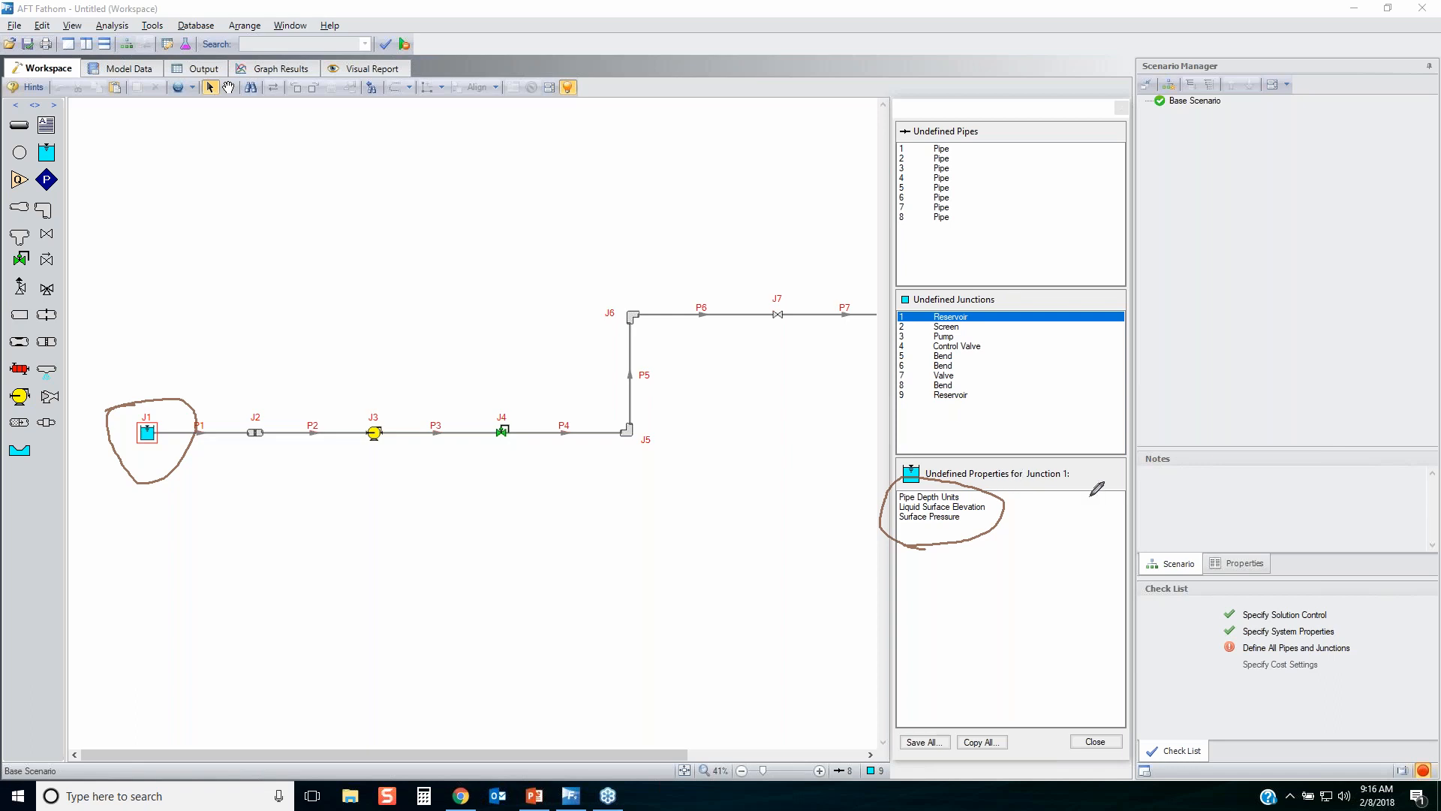
key("Escape")
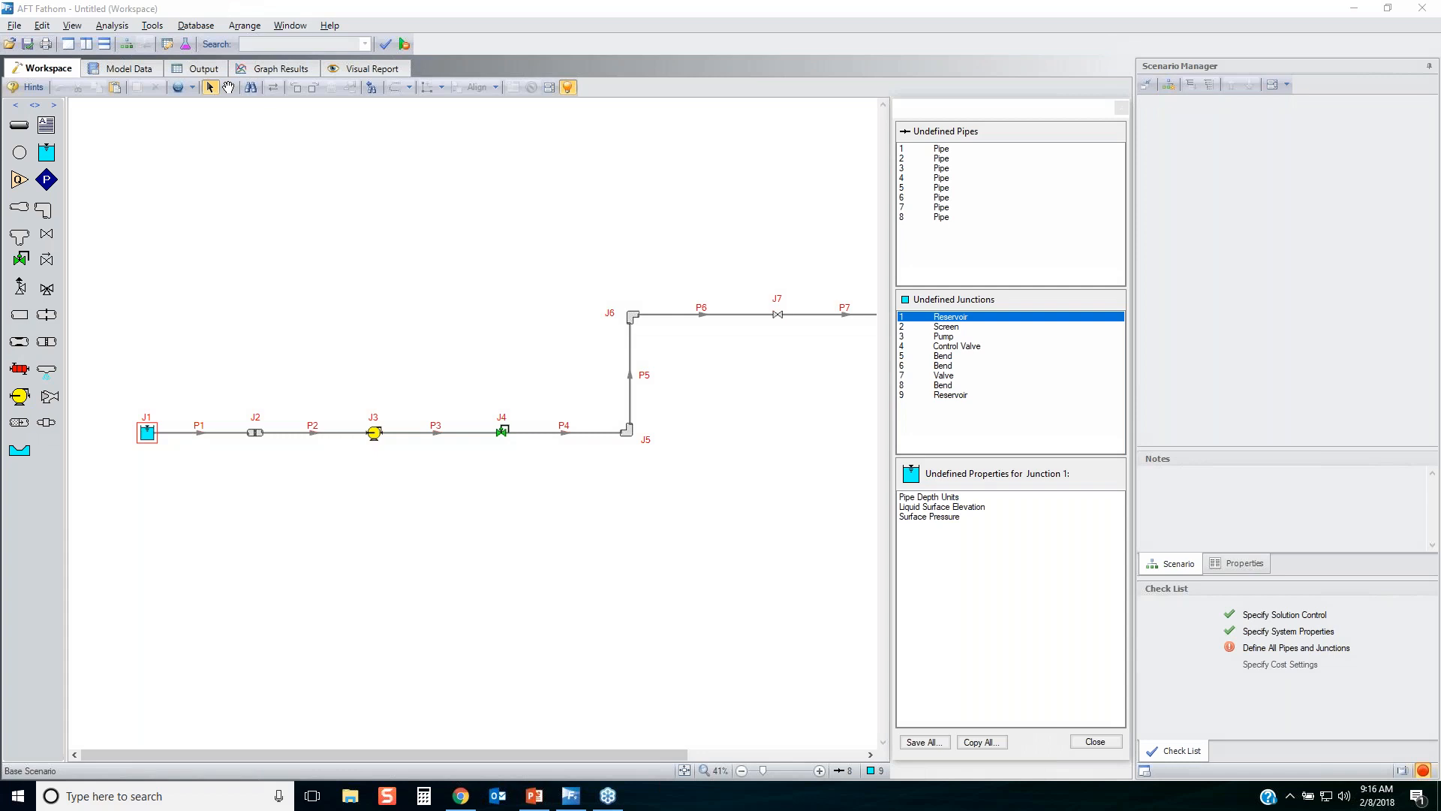
left_click(1095, 742)
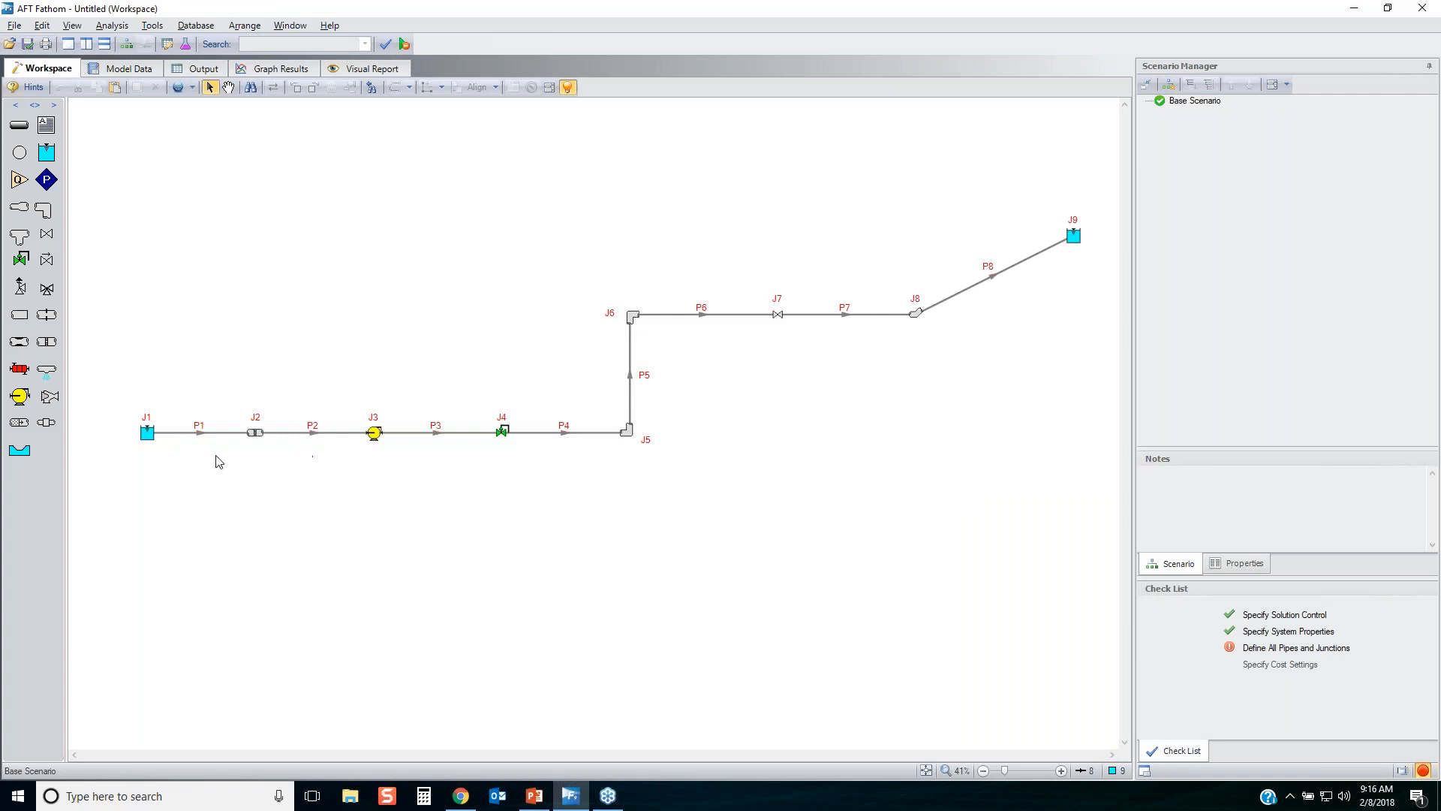
Open the properties of pipe P1 and examine its required inner diameter, length and friction model inputs.
left_click_drag(213, 477, 189, 397)
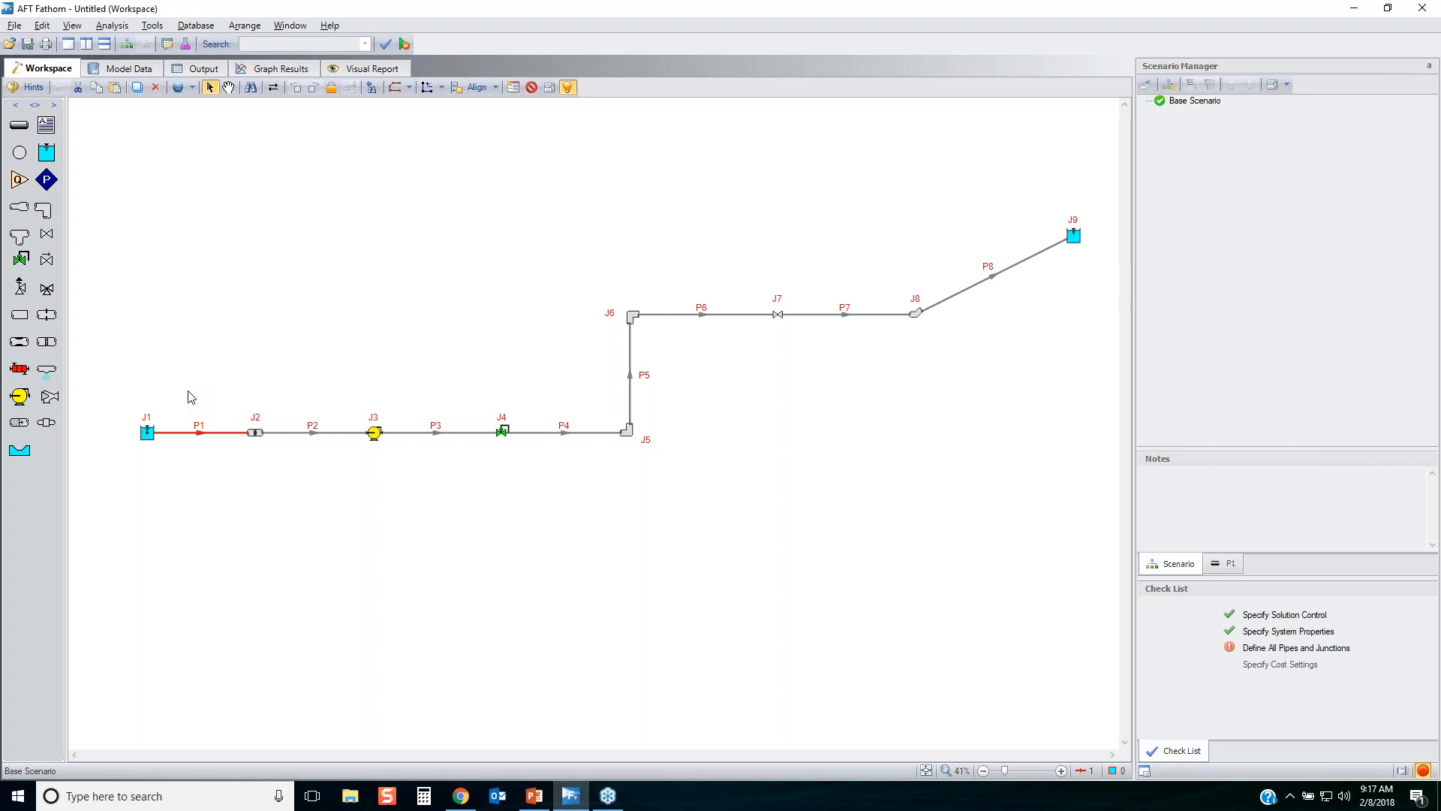
double_click(204, 433)
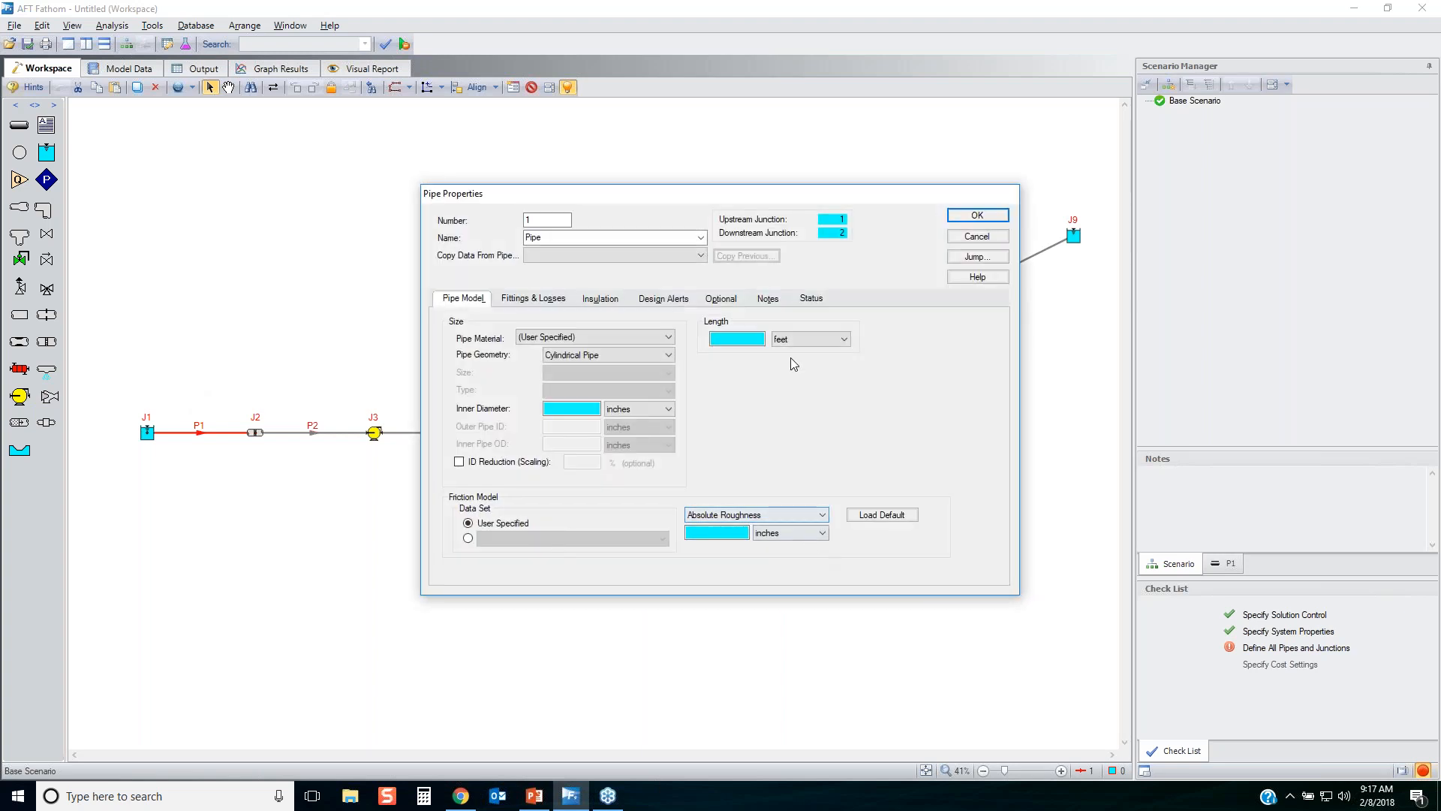
left_click_drag(802, 202, 823, 231)
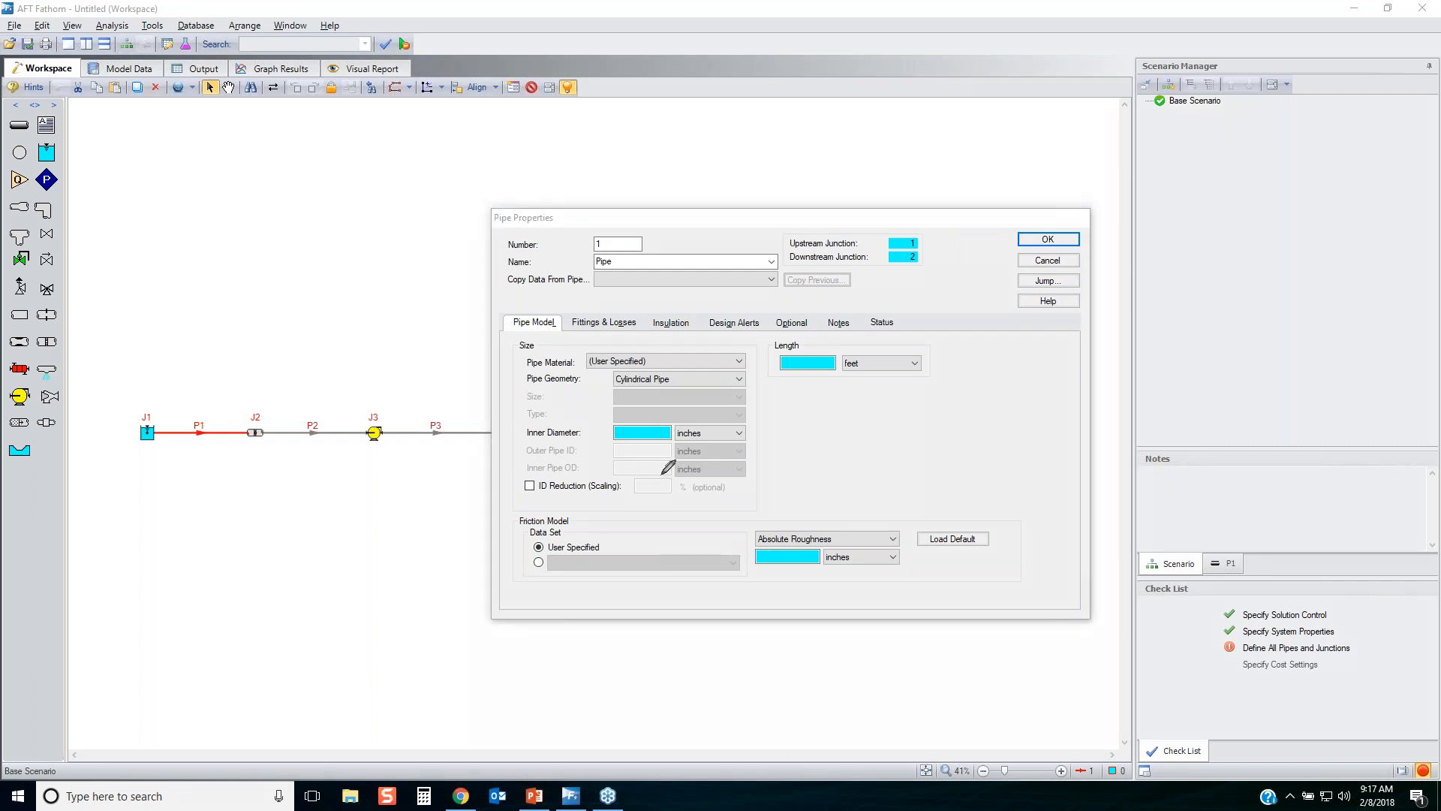
mouse_move(507, 450)
left_mouse_down()
mouse_move(750, 424)
mouse_move(529, 441)
left_mouse_up()
mouse_move(792, 381)
left_mouse_down()
mouse_move(746, 364)
mouse_move(796, 386)
left_mouse_up()
left_click_drag(524, 578, 824, 604)
mouse_move(993, 567)
left_mouse_down()
mouse_move(458, 577)
mouse_move(600, 580)
left_mouse_up()
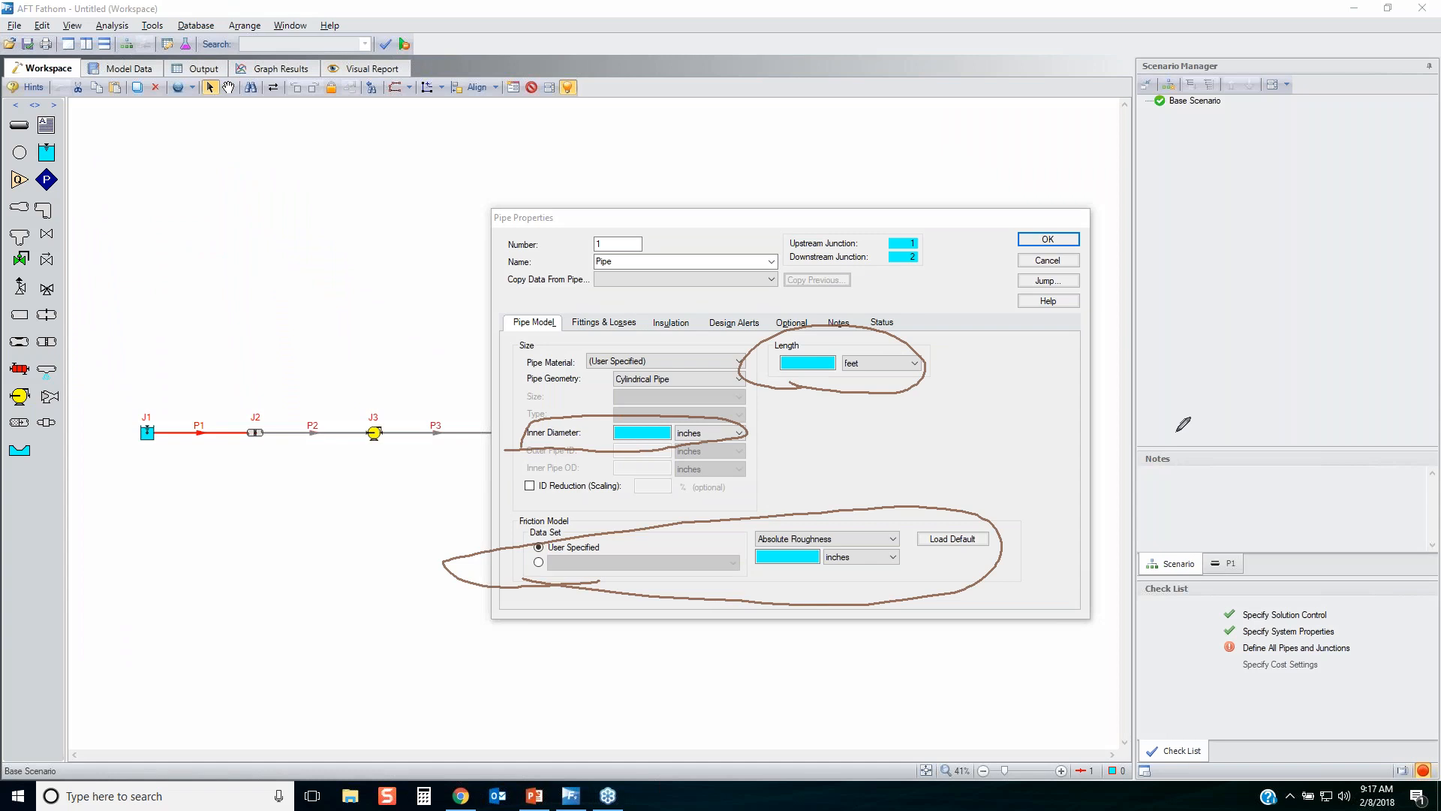
key("Escape")
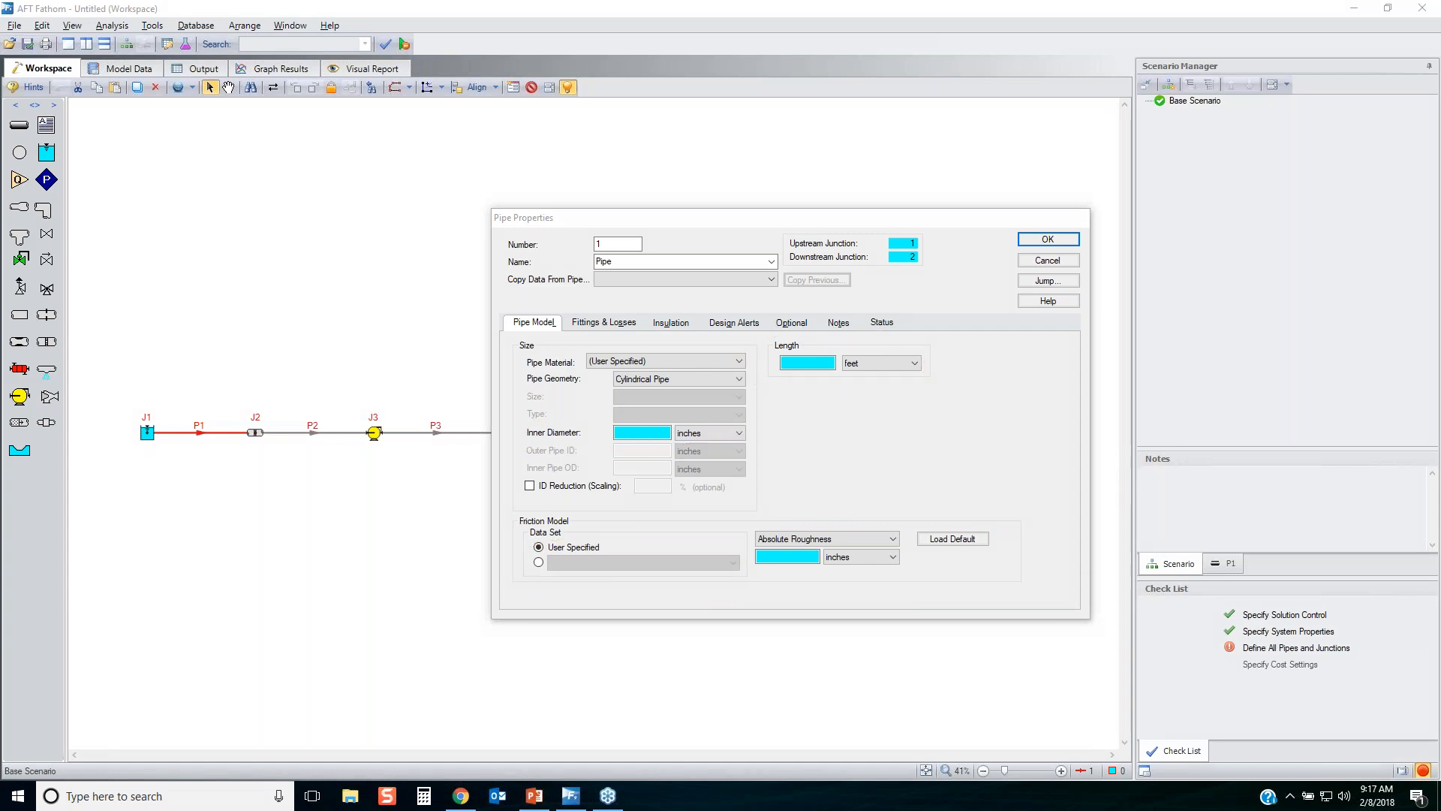
Examine the friction models available for pipe P1 with the User Specified data set.
left_click(579, 543)
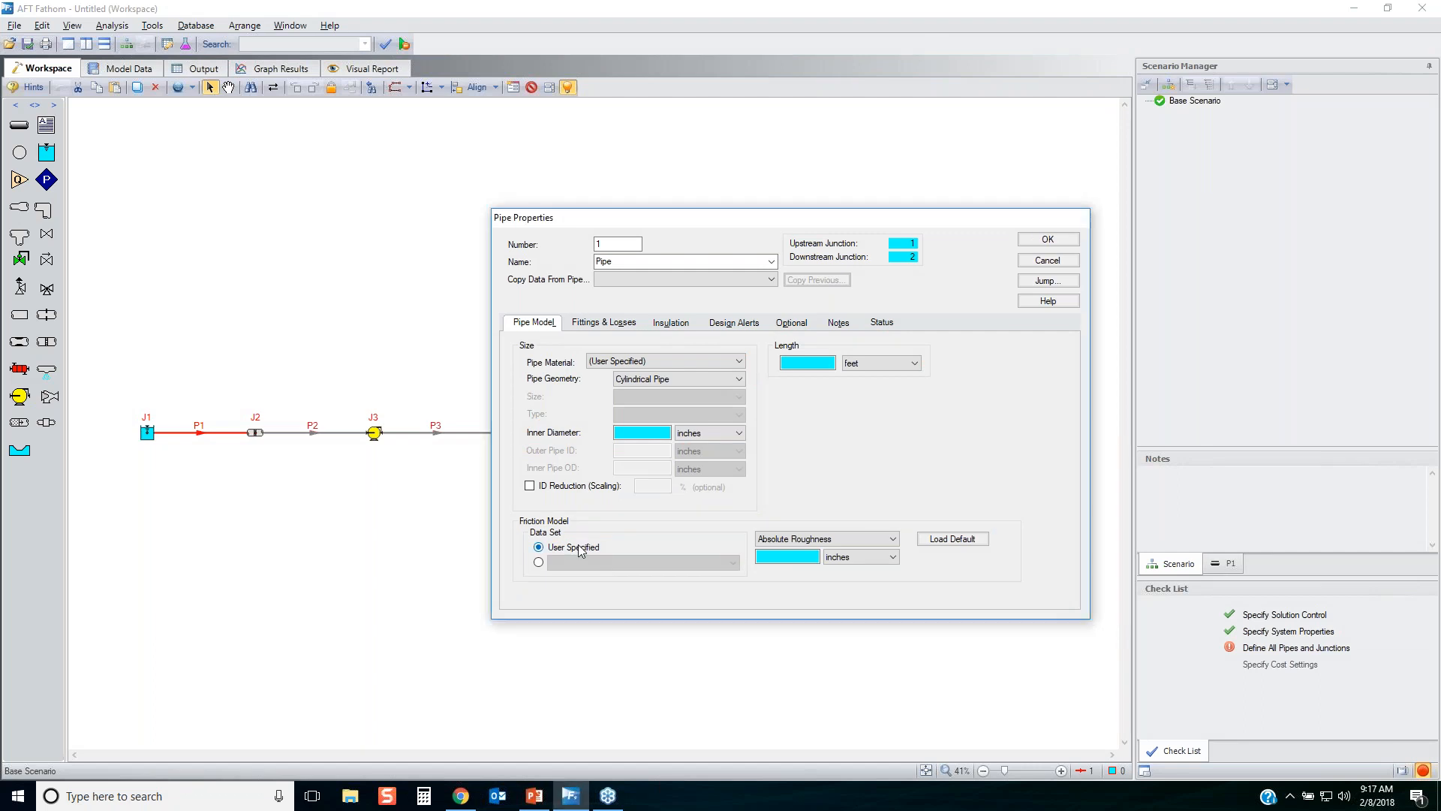
left_click(848, 533)
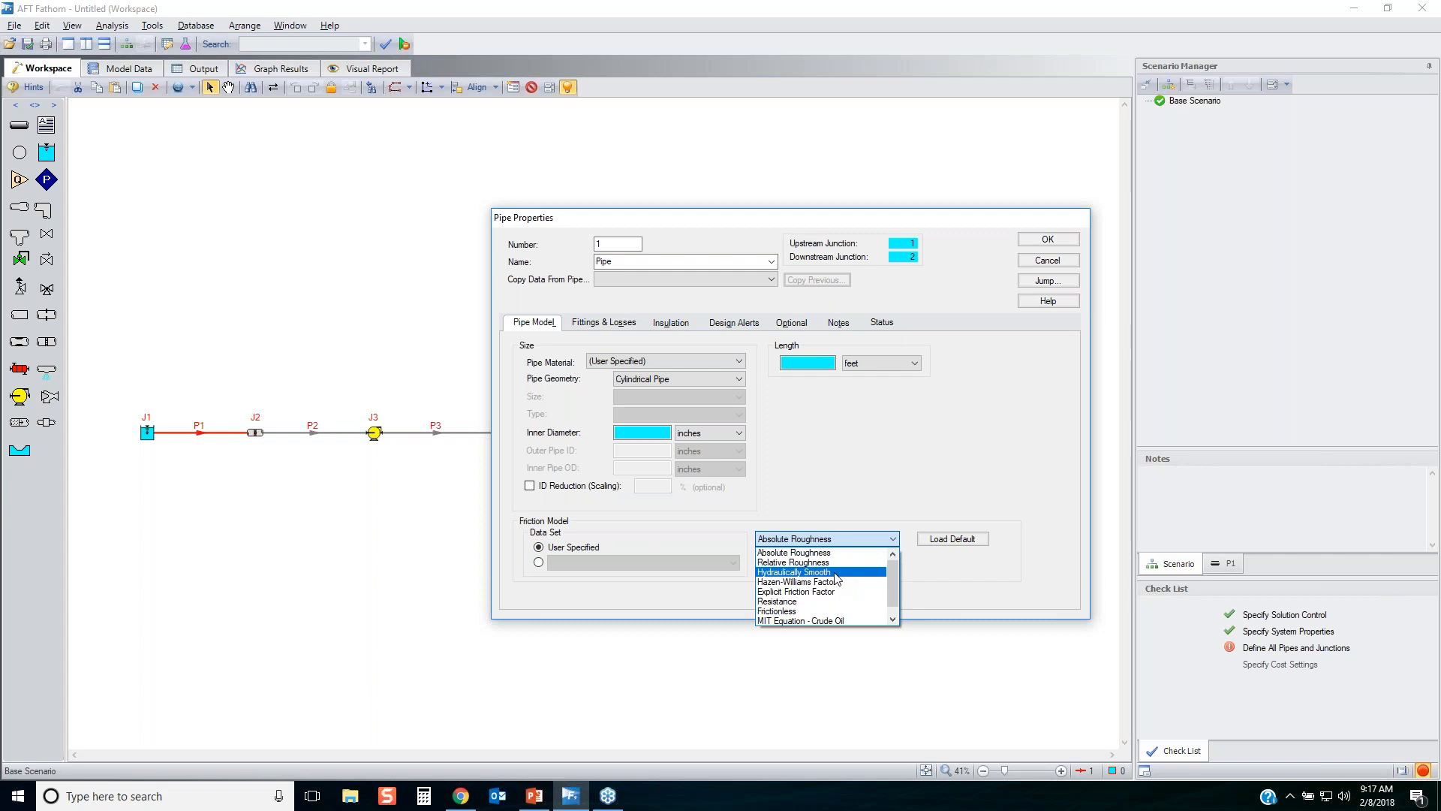
left_click(850, 440)
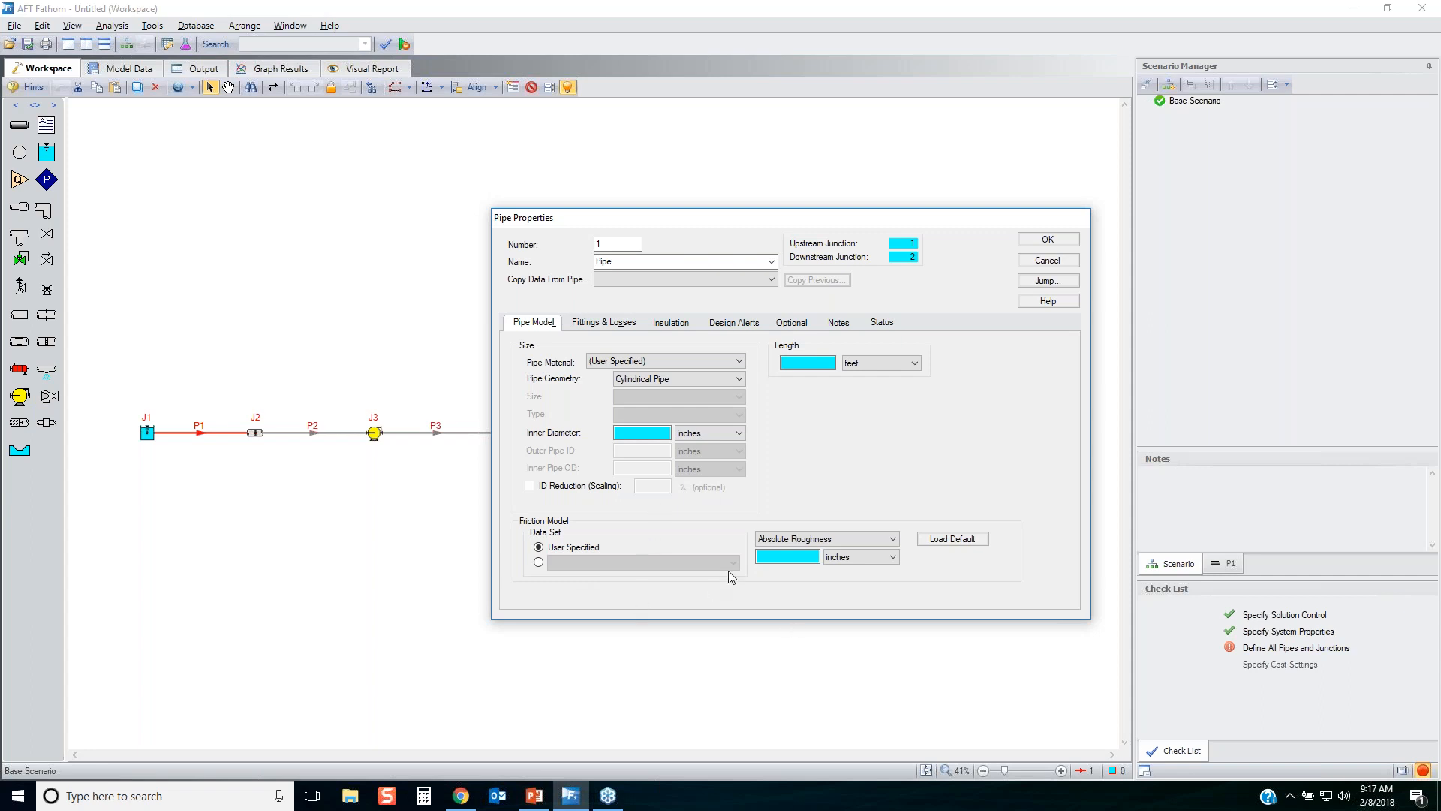
Review the available pipe materials for pipe P1 and set its material to Steel - ANSI.
left_click(651, 360)
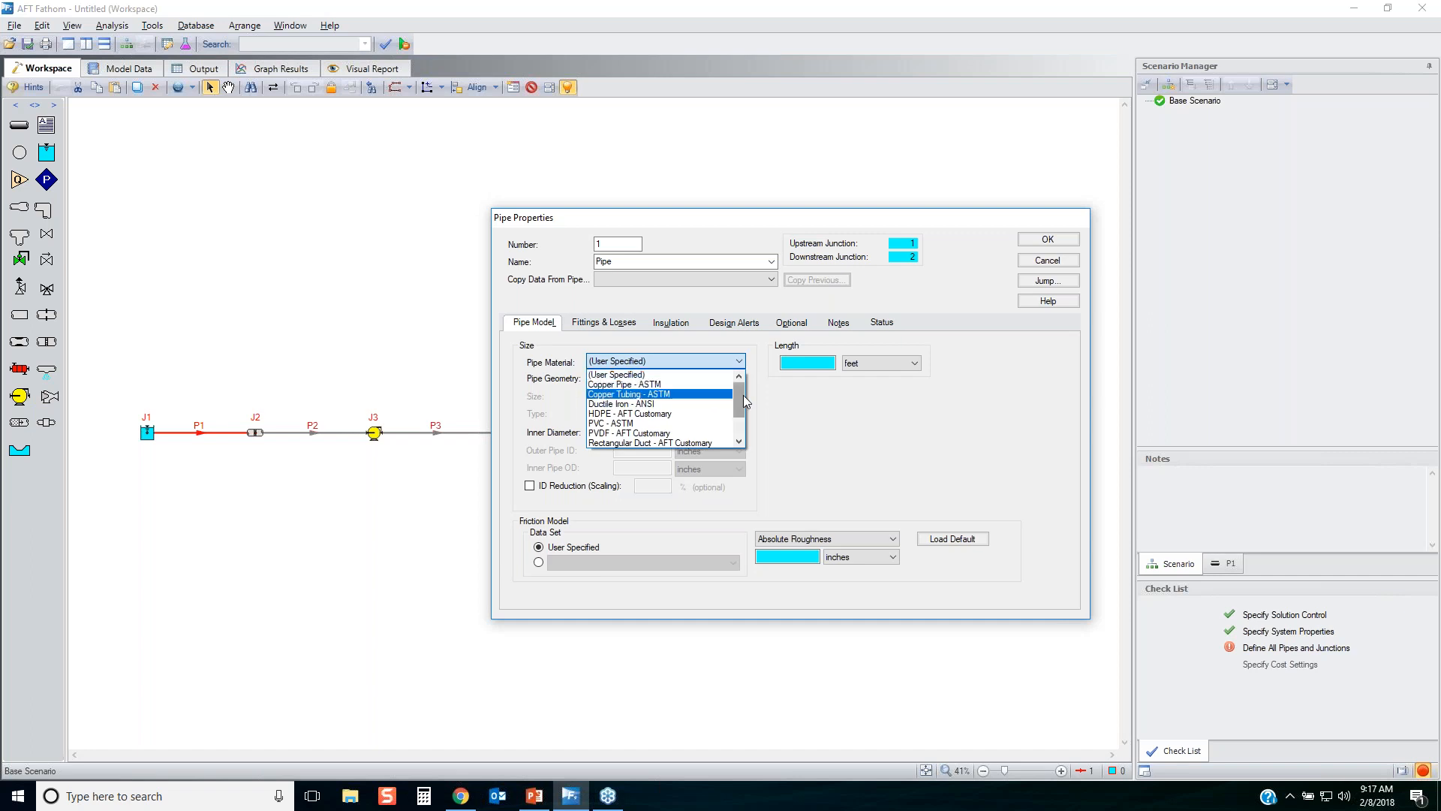
left_click_drag(745, 395, 747, 416)
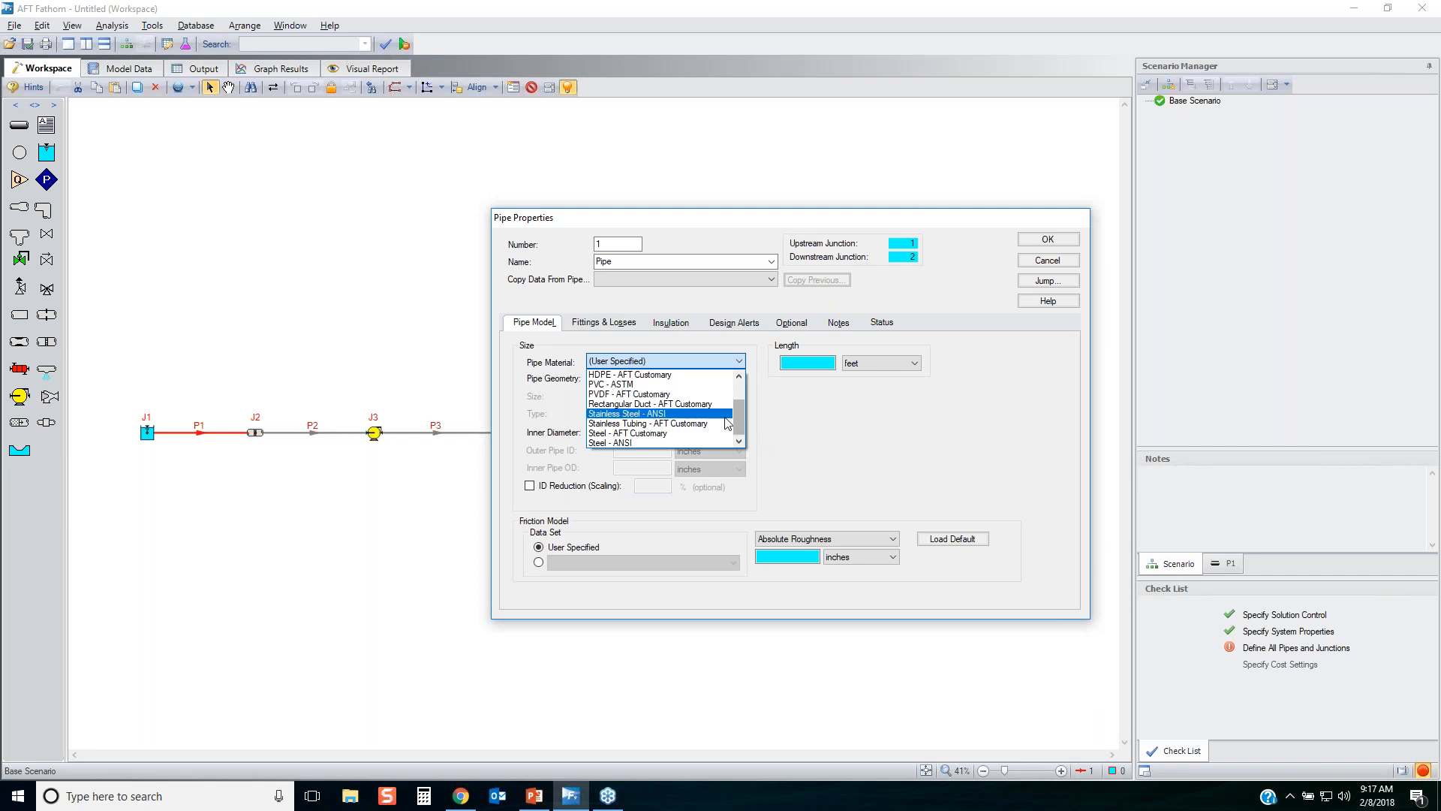
left_click(749, 417)
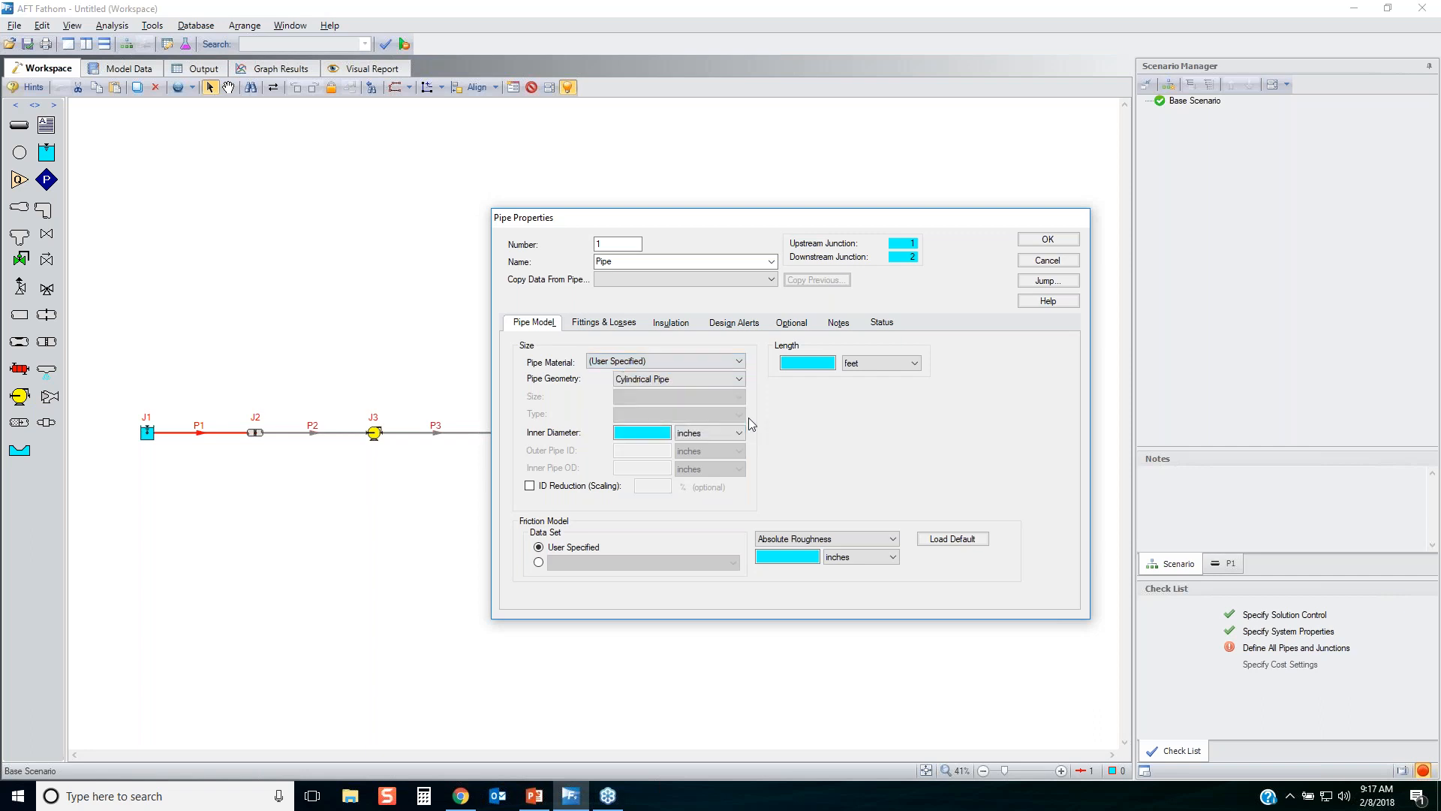
left_click(685, 365)
scroll(622, 428, "down", 2)
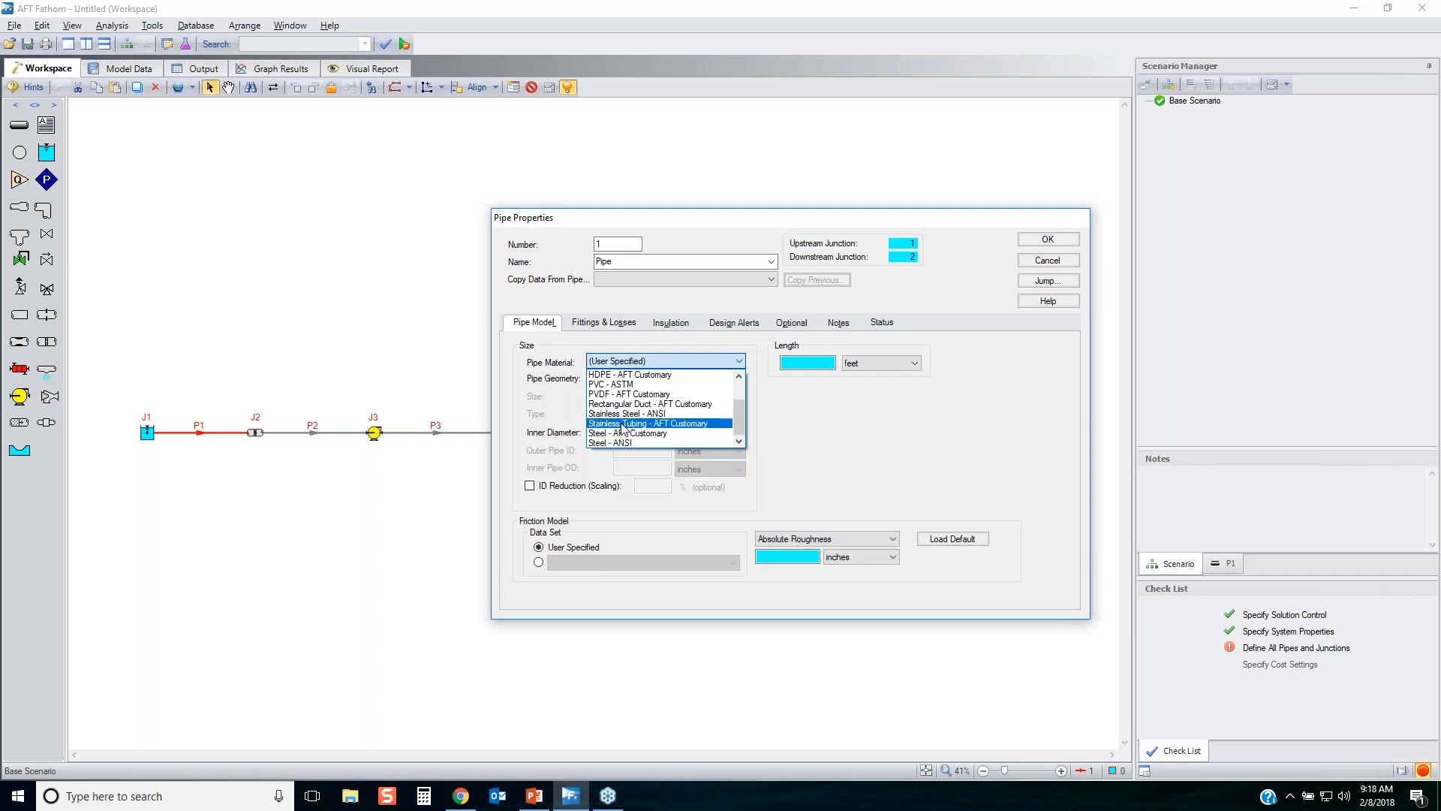
left_click(623, 442)
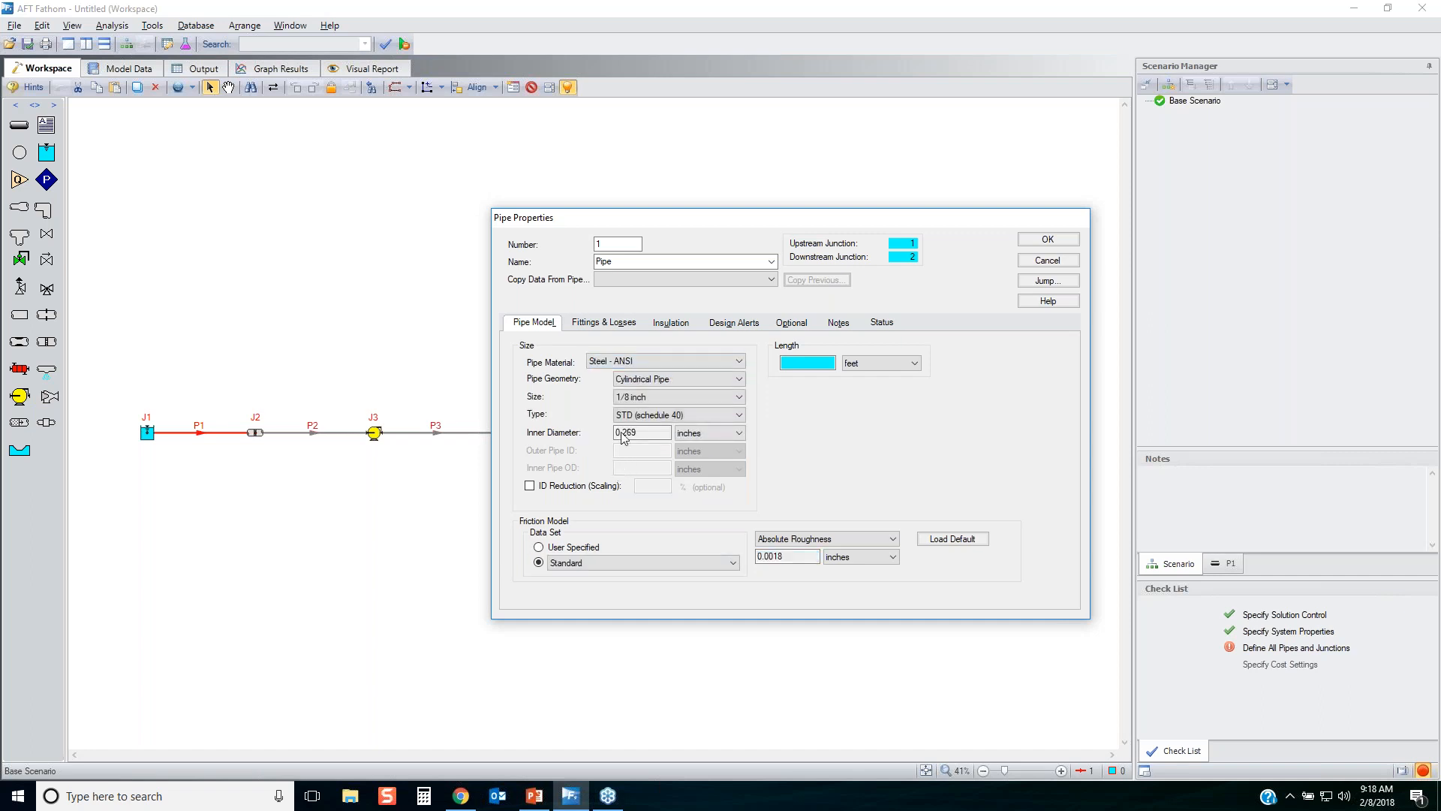
Set pipe P1's size to 4 inch, and check its available types and standard roughness value.
left_click(643, 397)
scroll(653, 437, "down", 1)
scroll(652, 437, "down", 2)
left_click(644, 443)
left_click(670, 418)
left_click(822, 466)
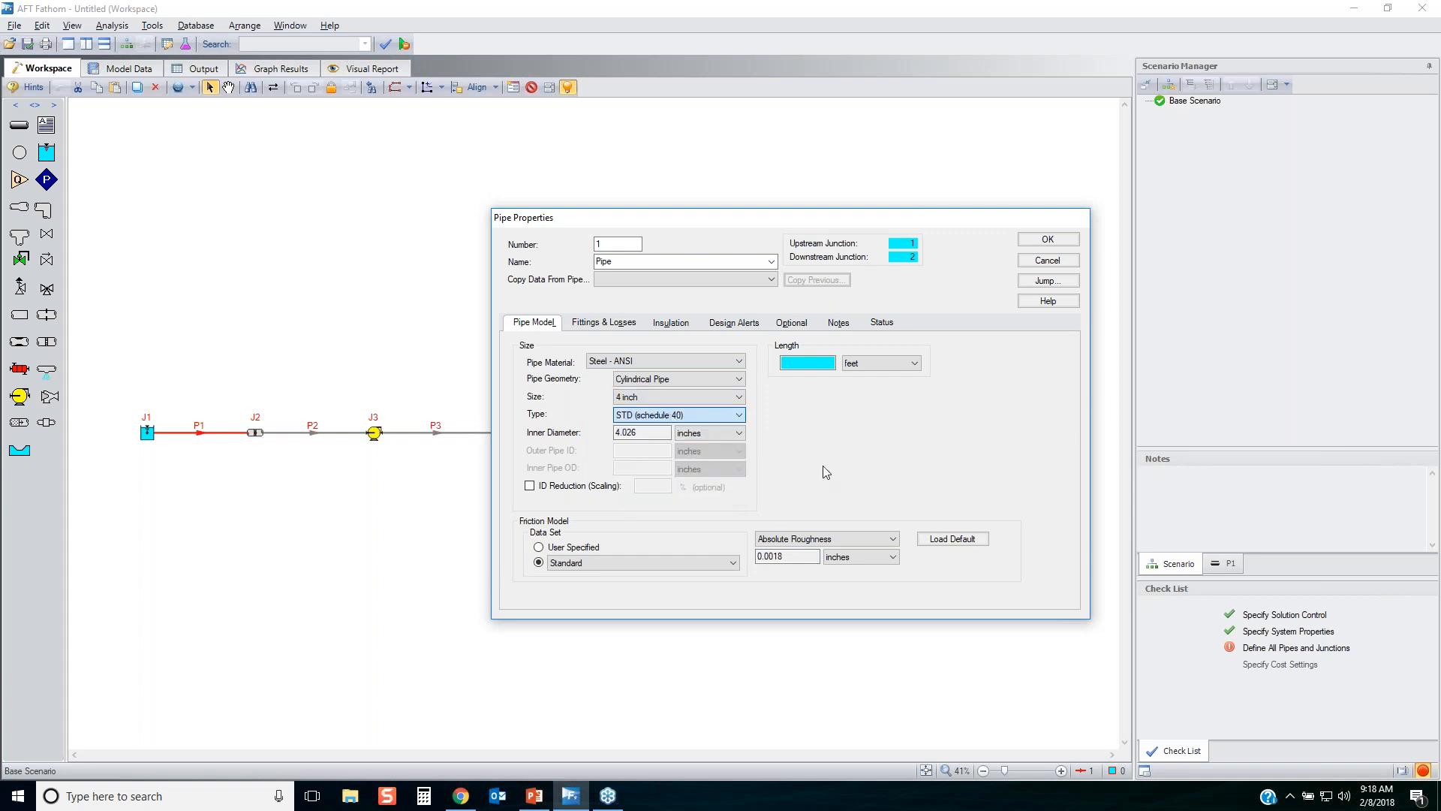
left_click(781, 558)
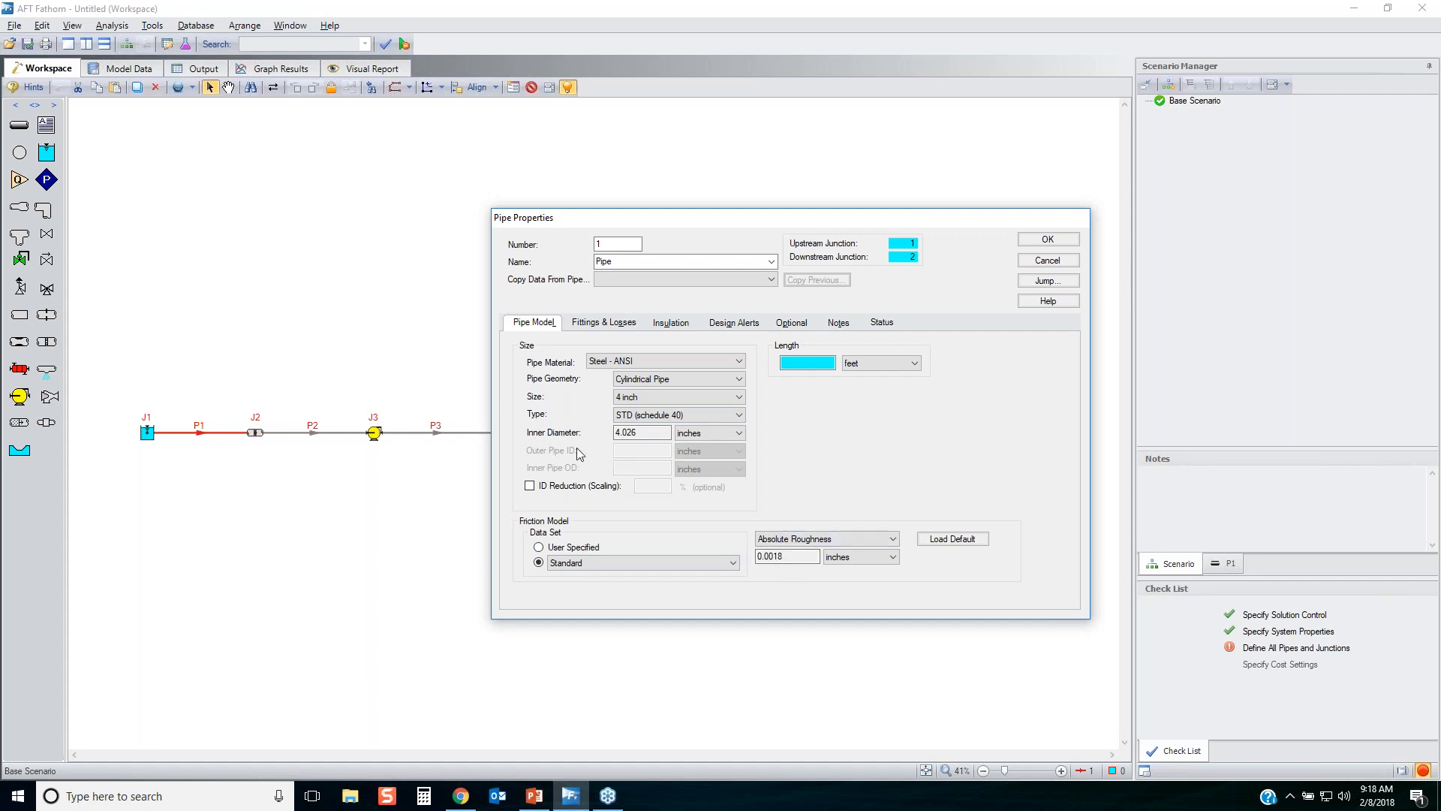
Review the full list of pipe materials available for pipe P1.
left_click(653, 363)
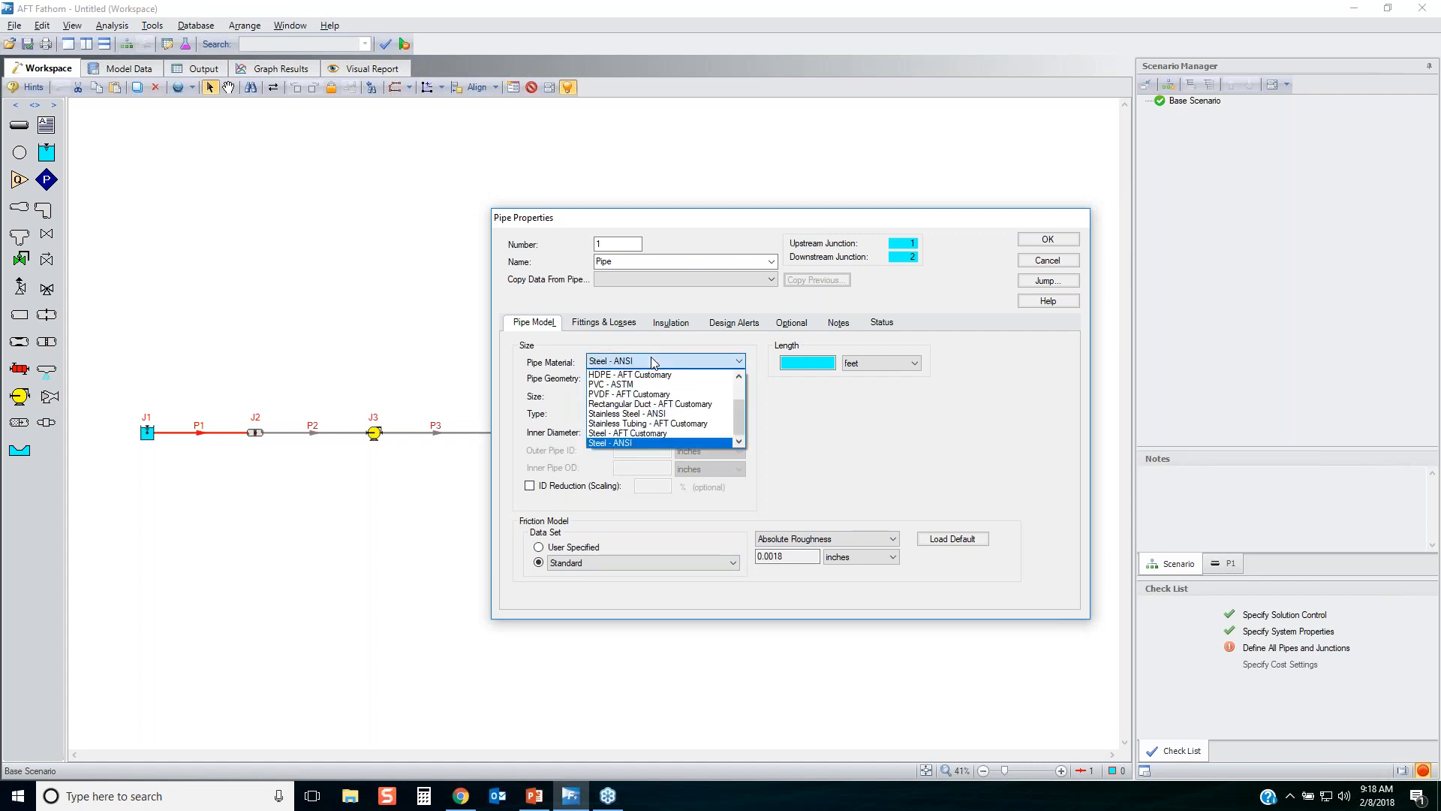
left_click_drag(740, 421, 740, 393)
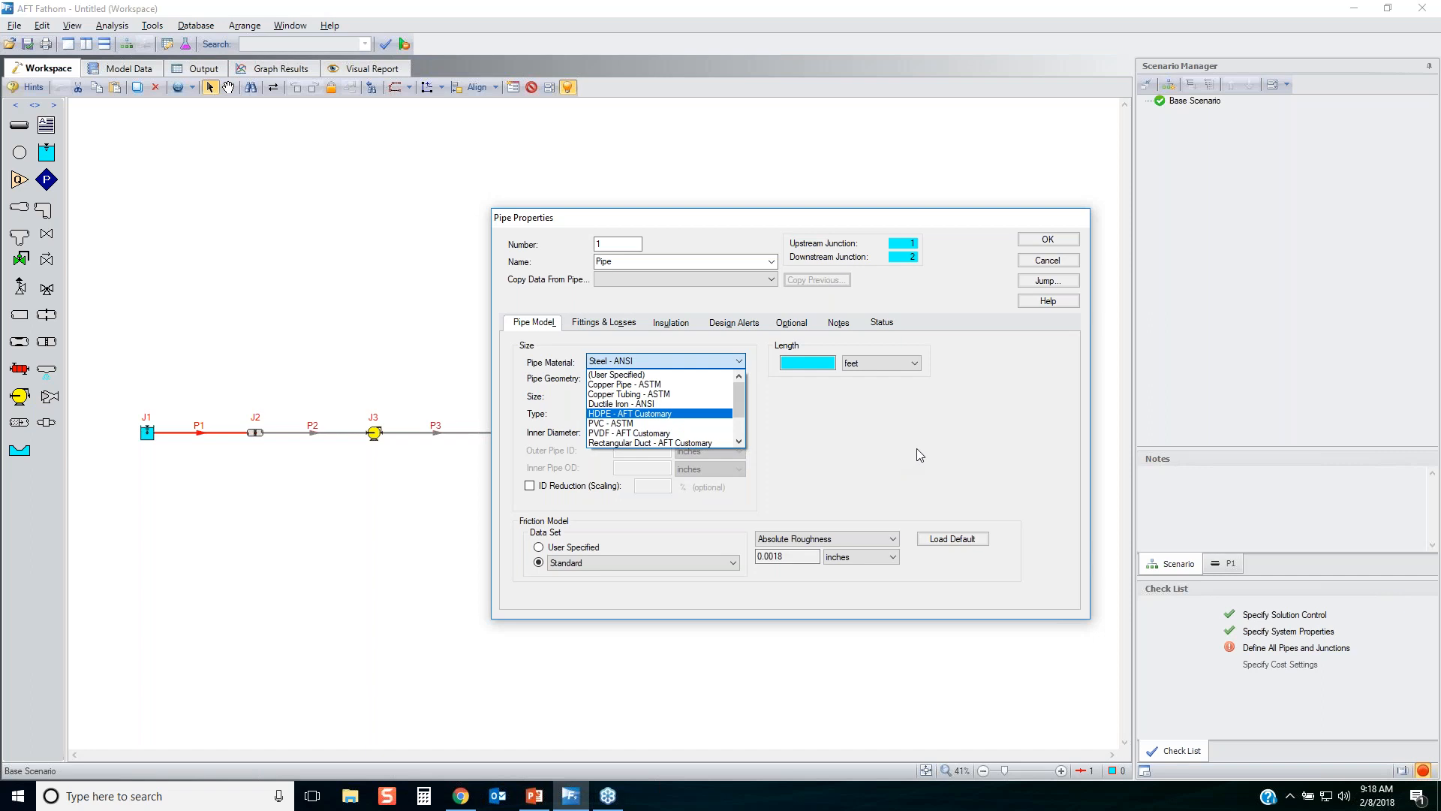
mouse_move(741, 403)
left_mouse_down()
mouse_move(736, 423)
mouse_move(734, 387)
left_mouse_up()
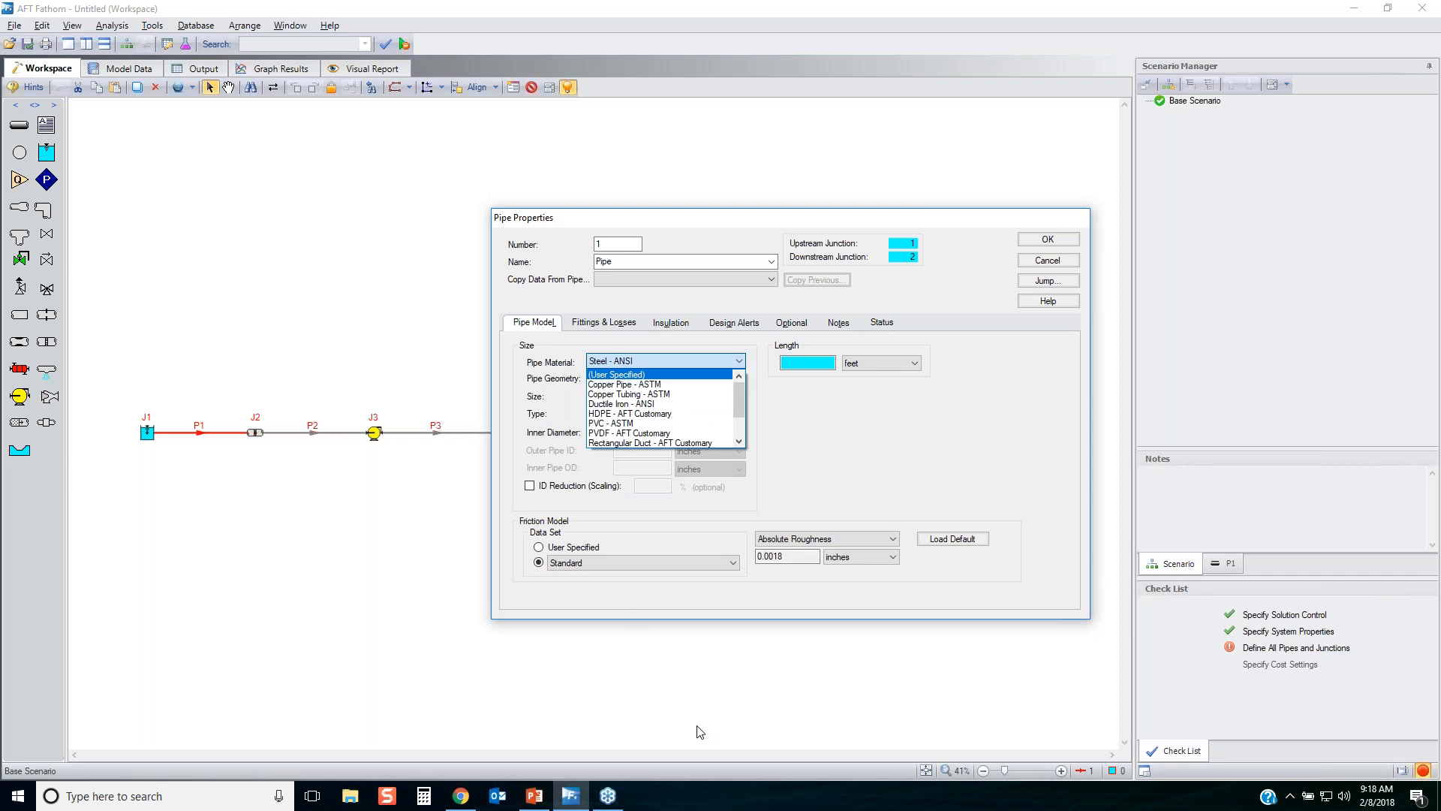
Switch to Chrome, go to aft.com and open the Tips and Tricks page of the Learning Center.
left_click(468, 799)
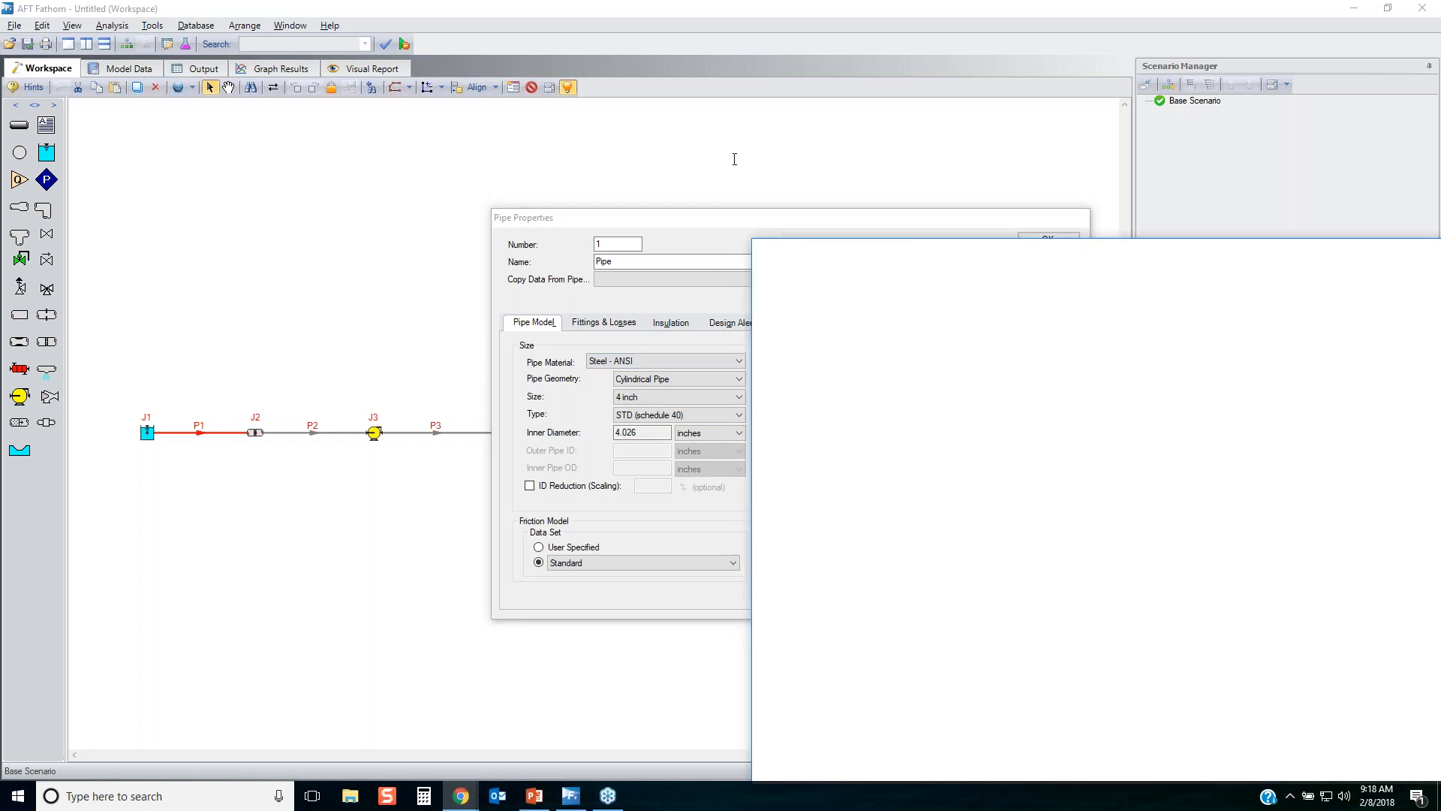
type("aft.com")
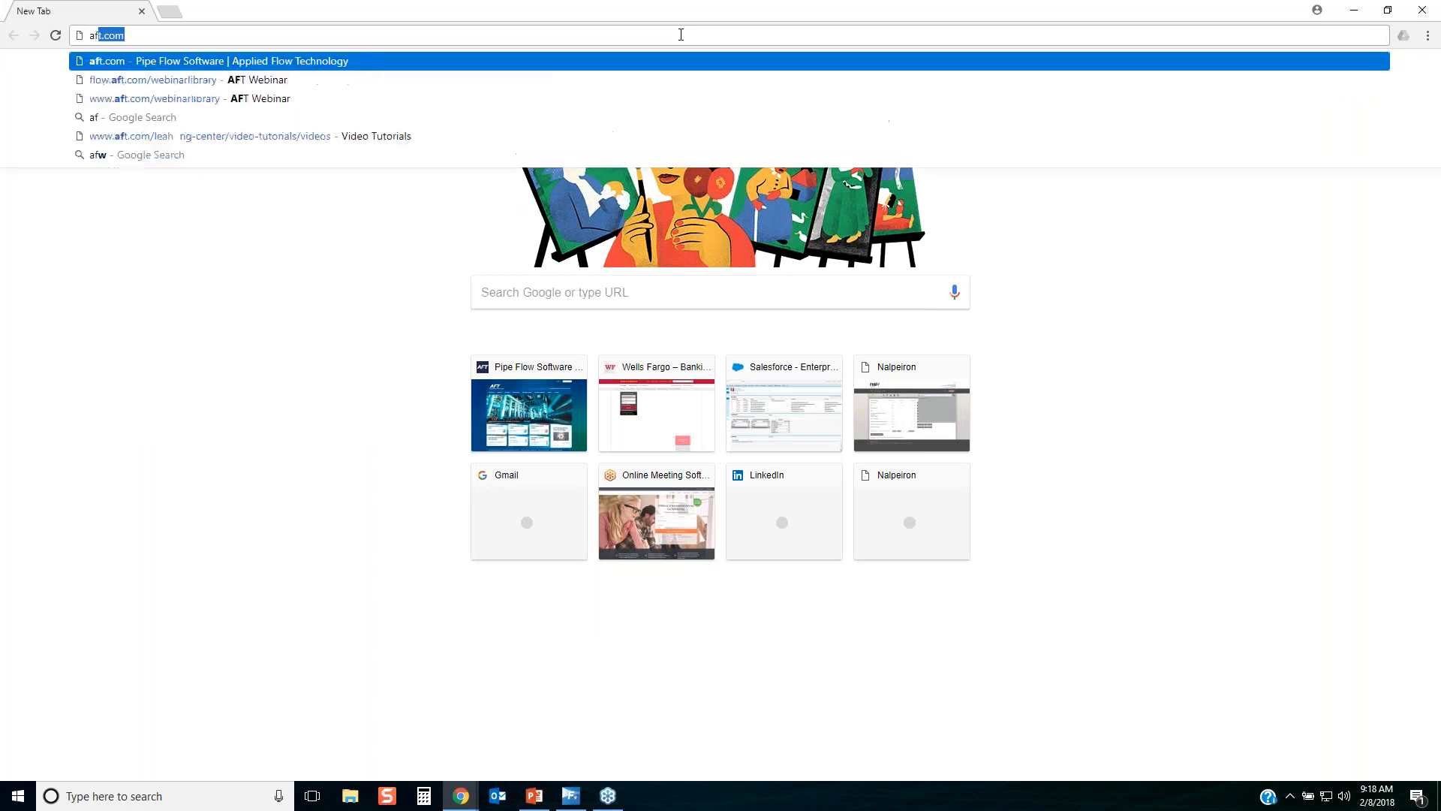
key("Return")
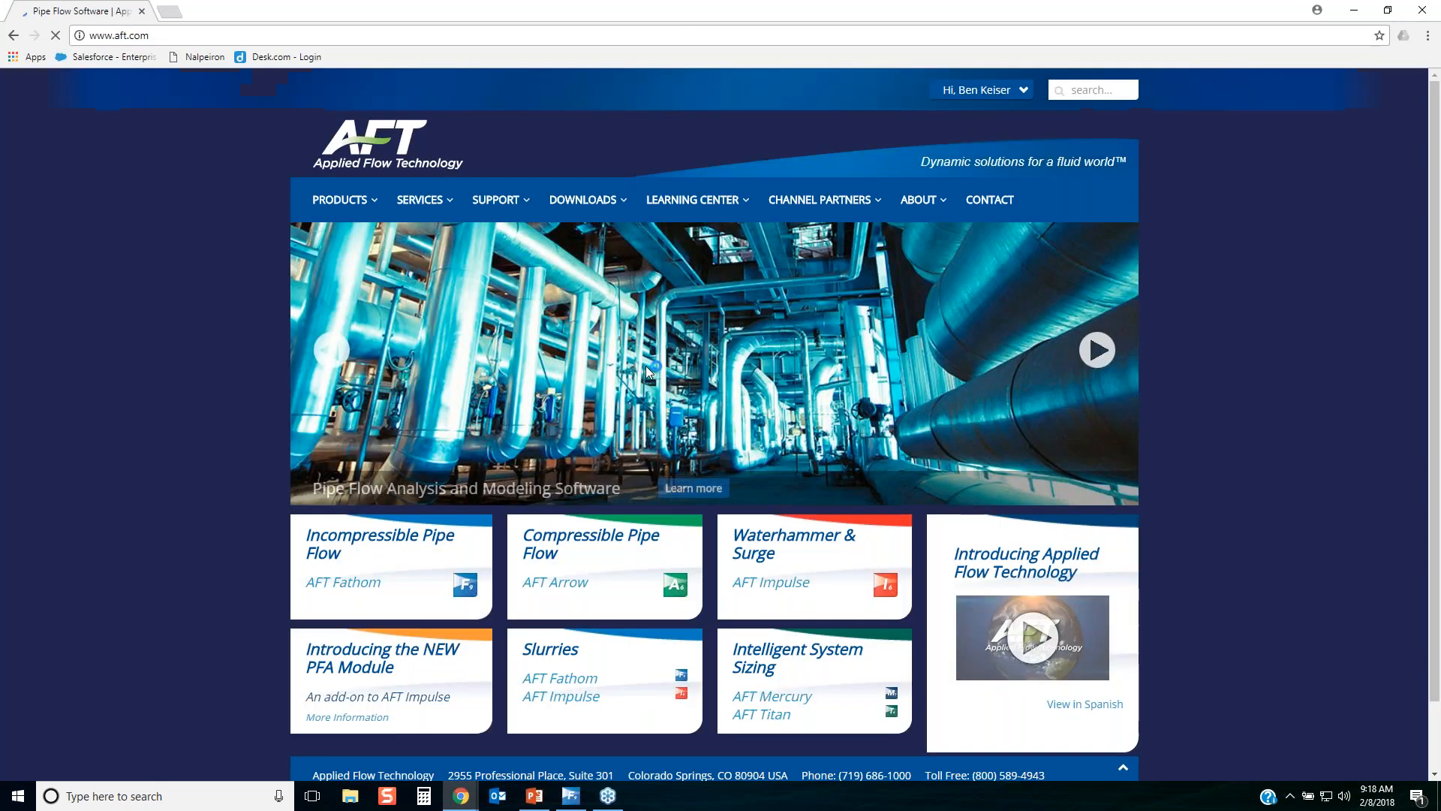
mouse_move(692, 200)
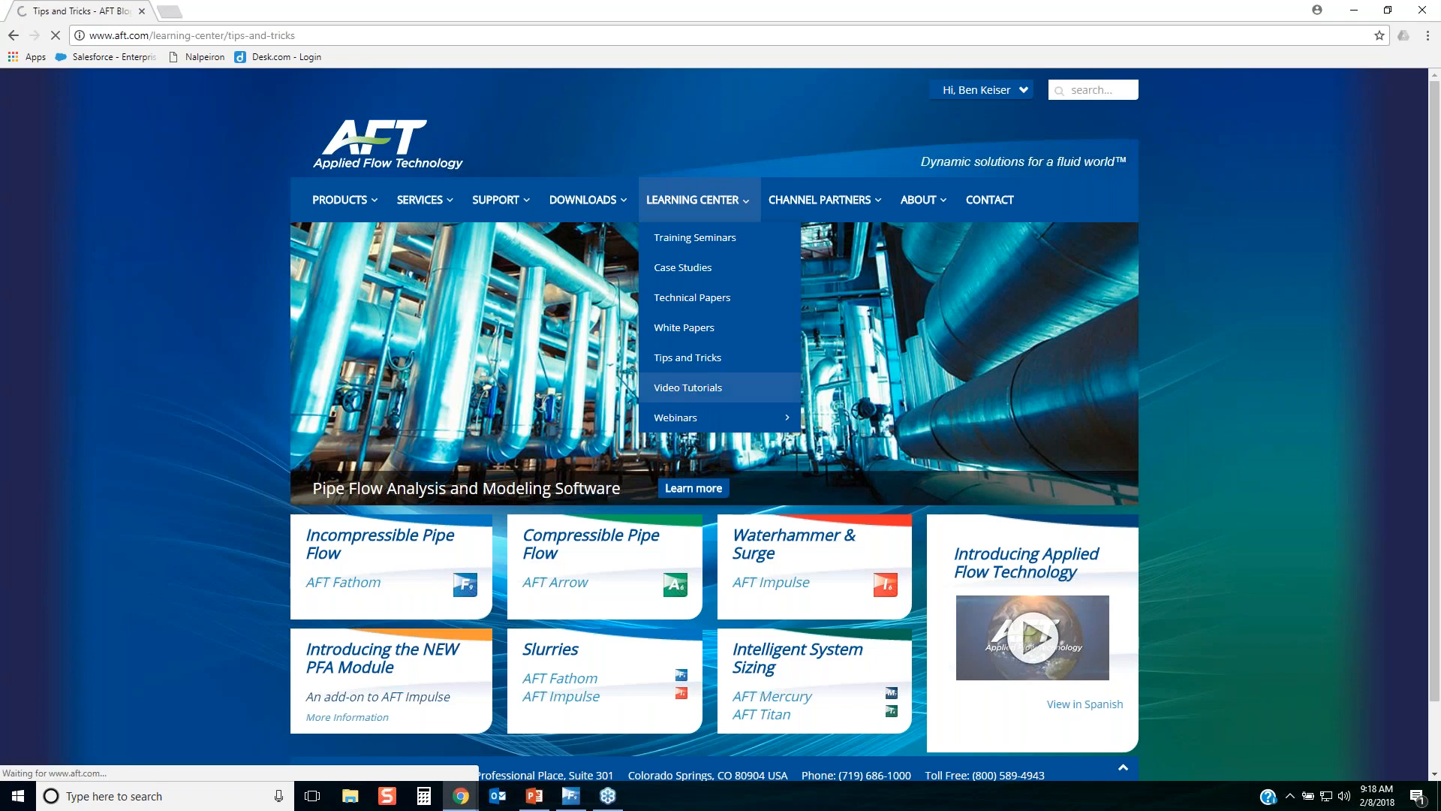
Look through the Tips and Tricks blog posts, including those on page 4 of the listing.
scroll(788, 645, "down", 8)
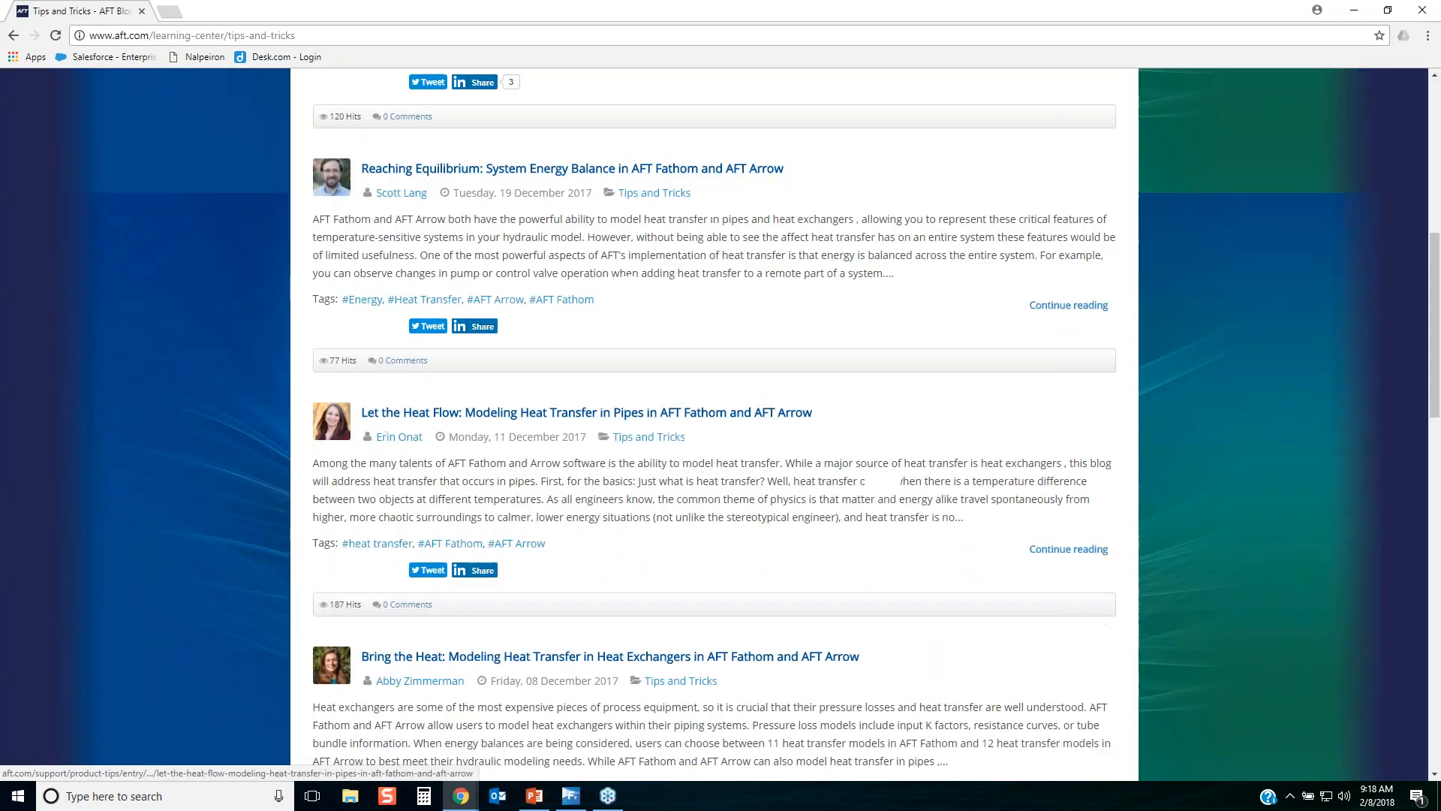
scroll(878, 480, "down", 15)
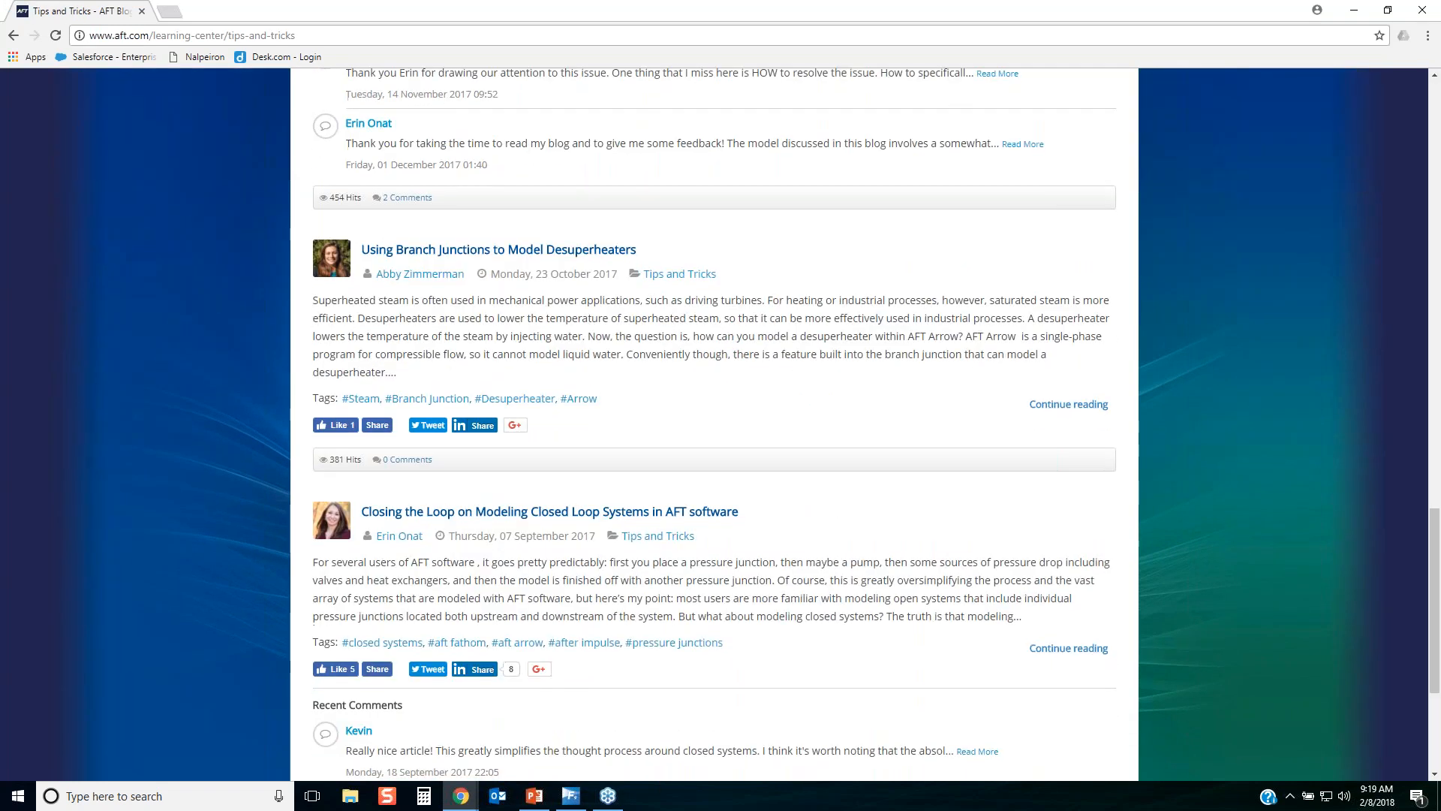
scroll(772, 643, "down", 4)
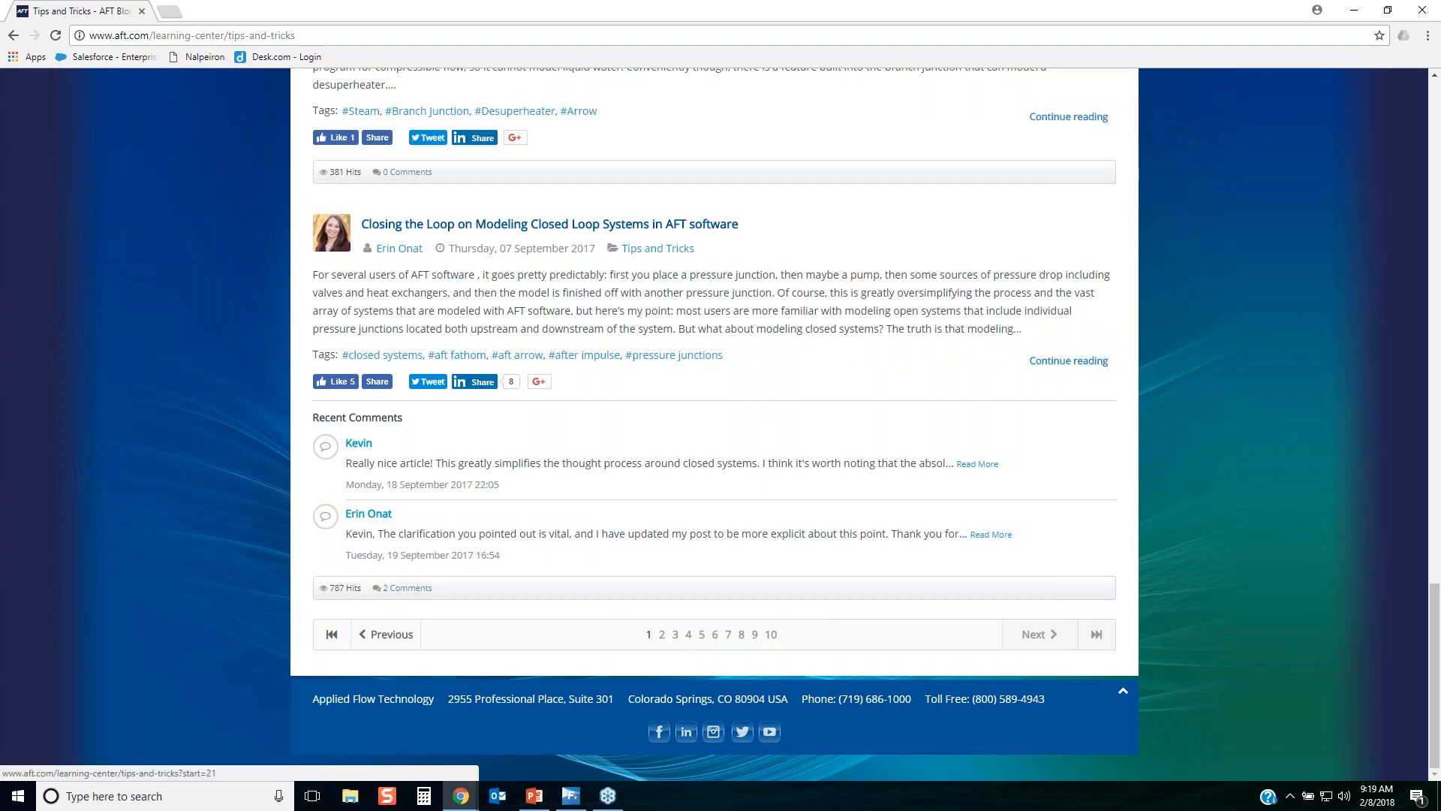
left_click(687, 638)
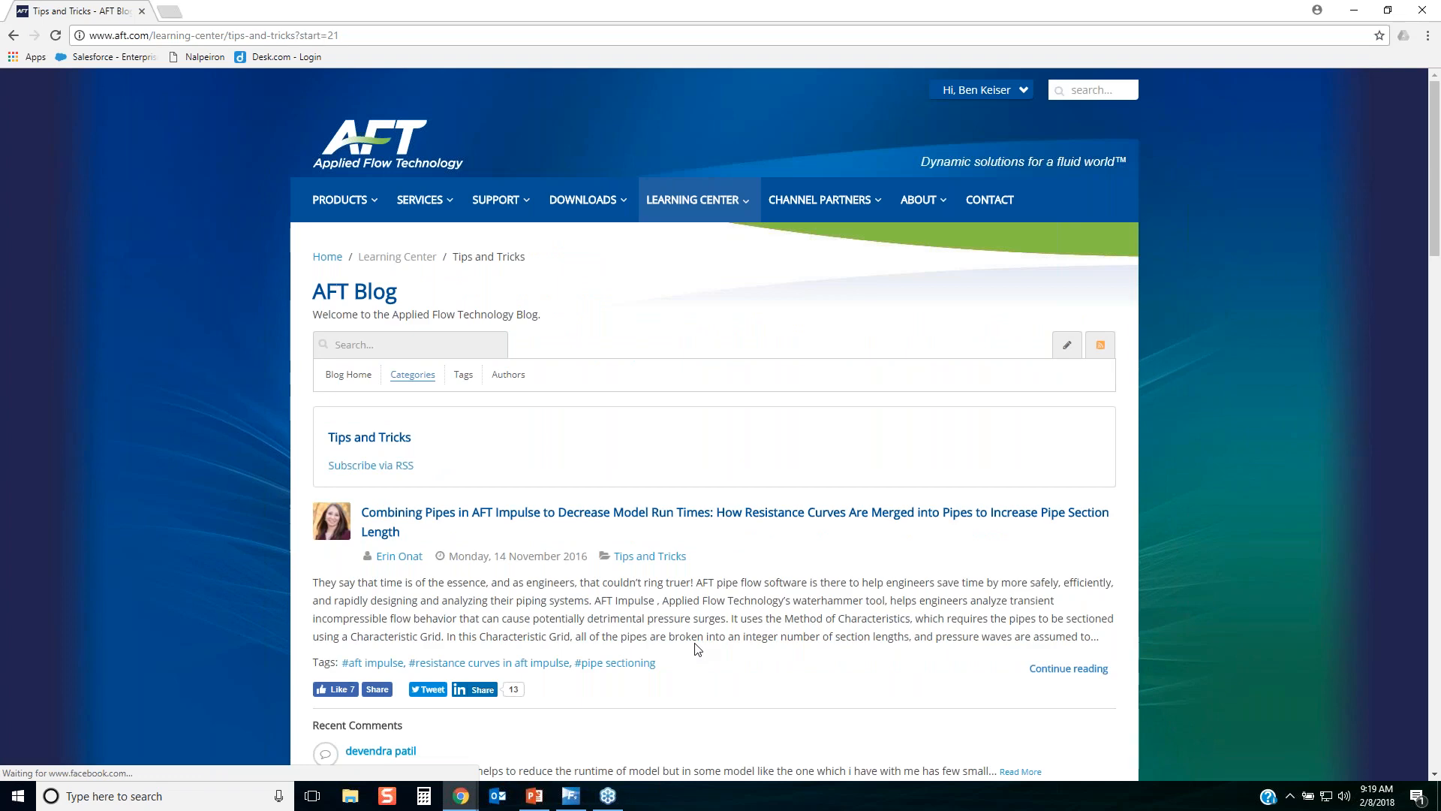
scroll(697, 648, "down", 16)
scroll(712, 625, "down", 6)
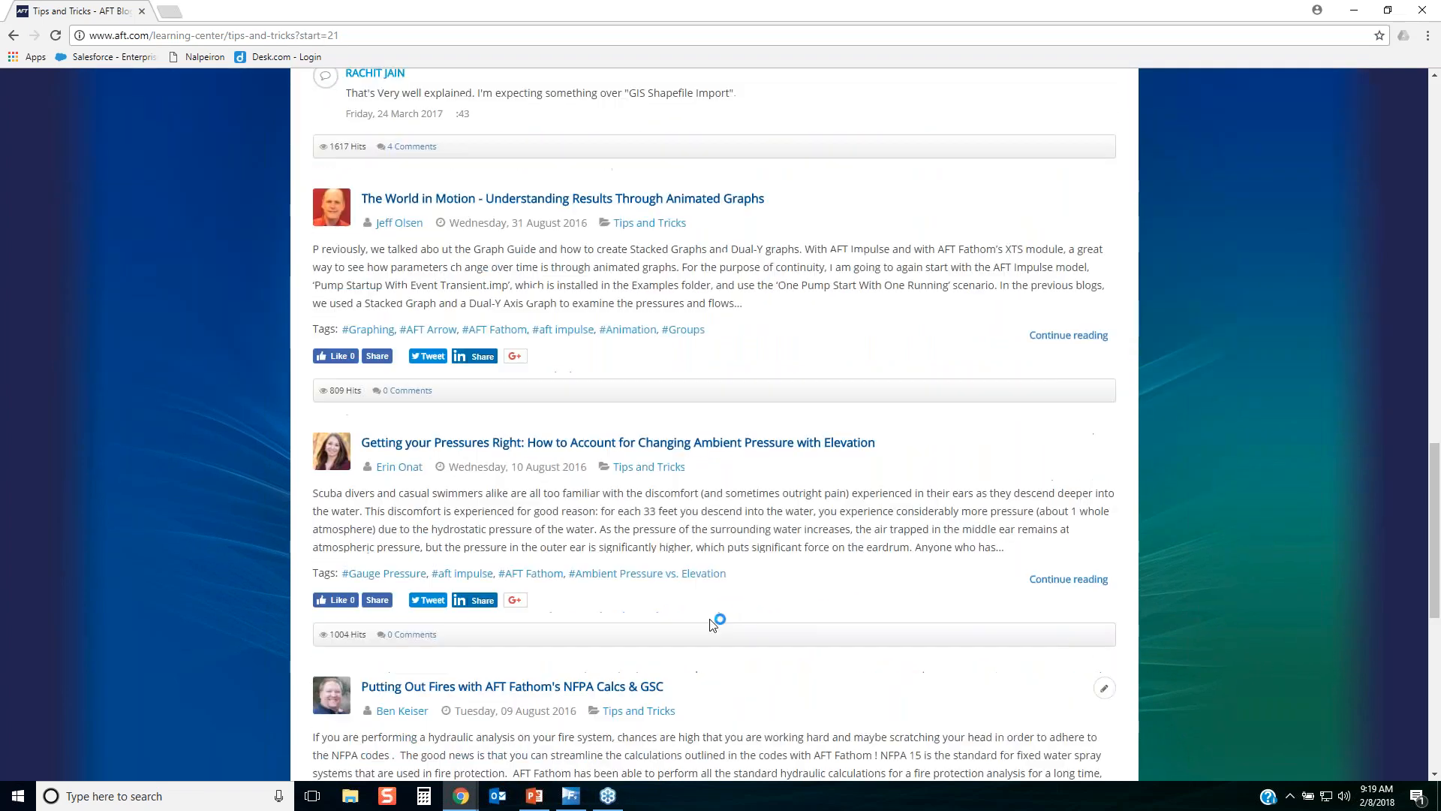
scroll(713, 624, "up", 20)
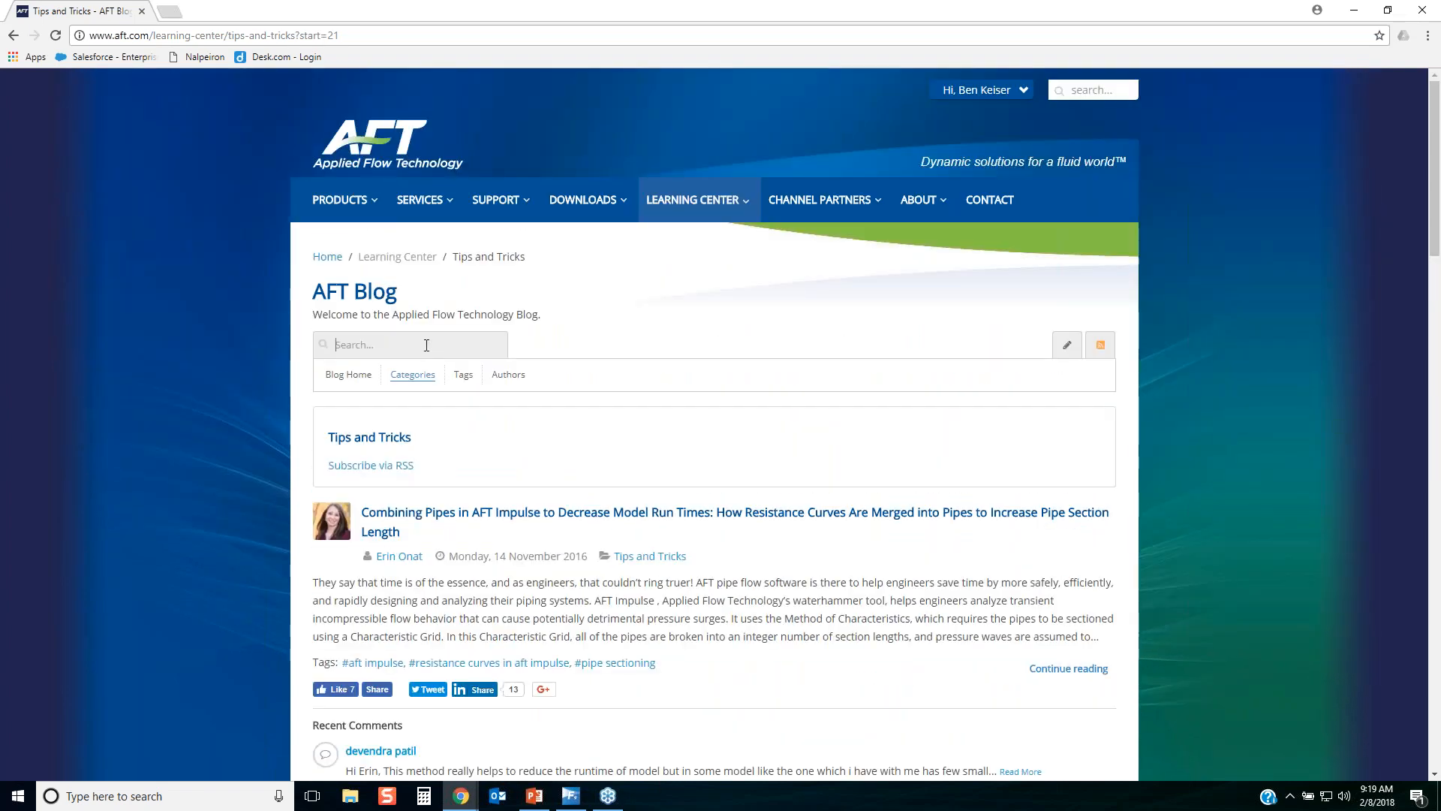
Search the AFT Blog for "databases" and review the matching posts.
left_click(427, 345)
type("databases")
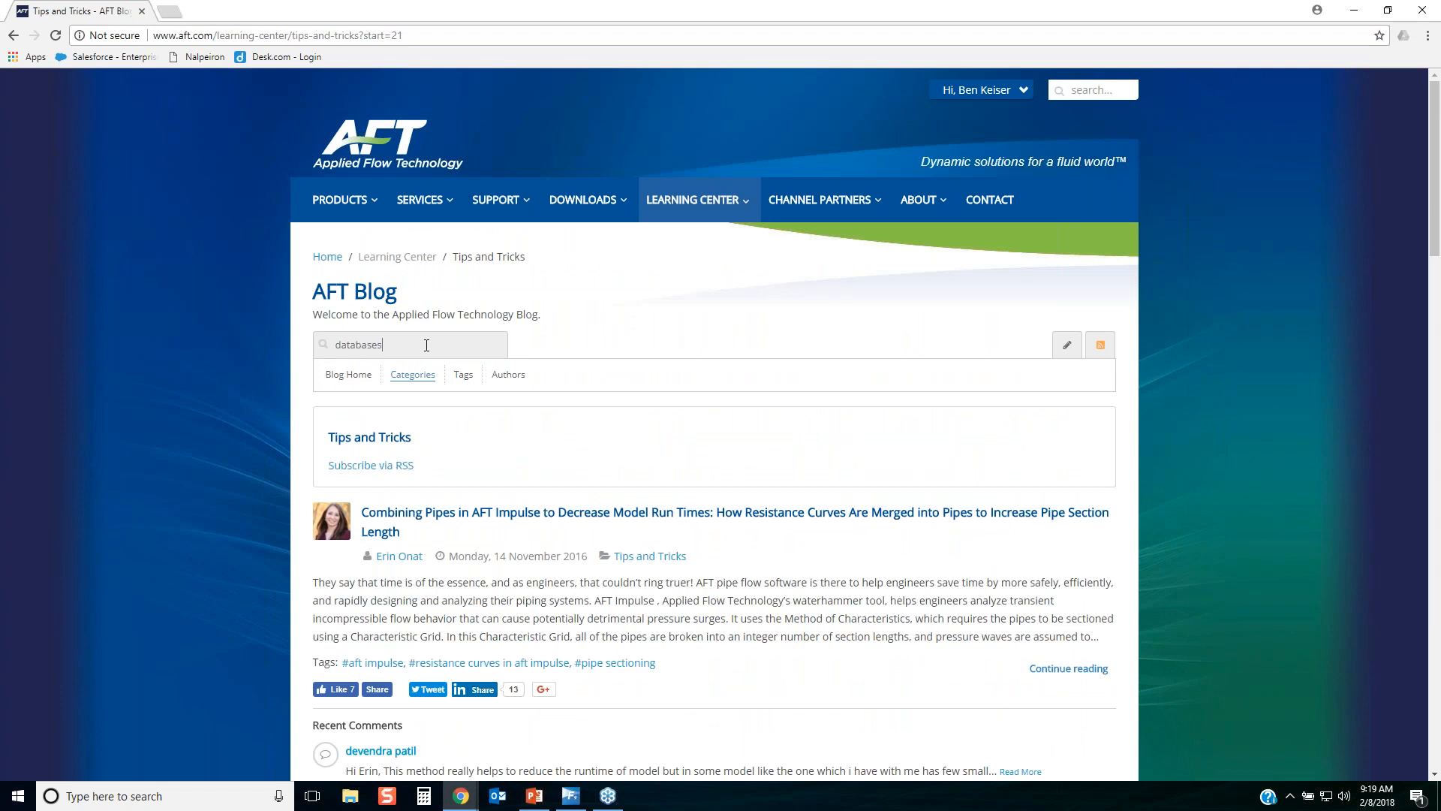
key("Return")
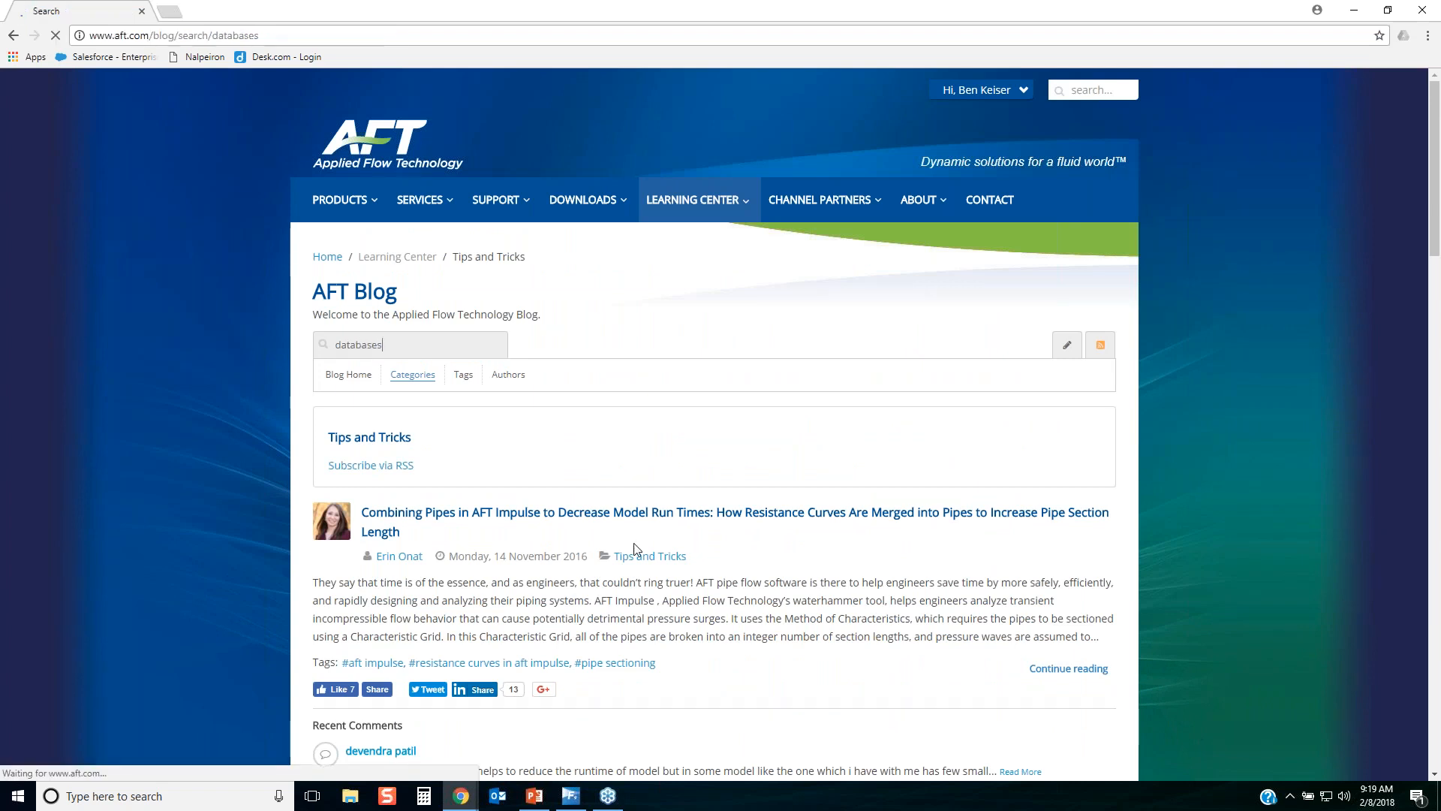
scroll(637, 557, "down", 4)
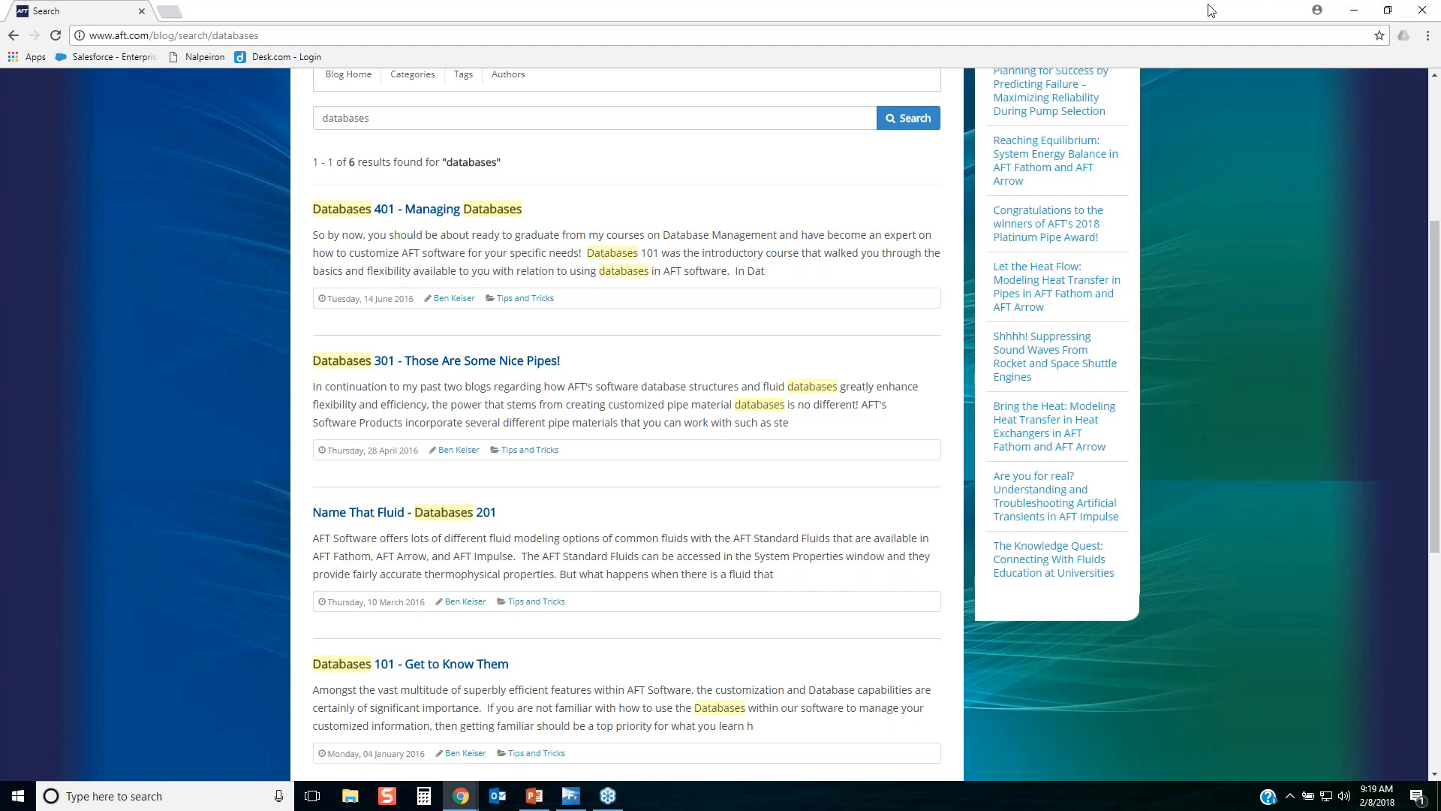
Return to AFT Fathom, discard the changes to pipe P1's properties and clear the workspace selection.
left_click(1351, 10)
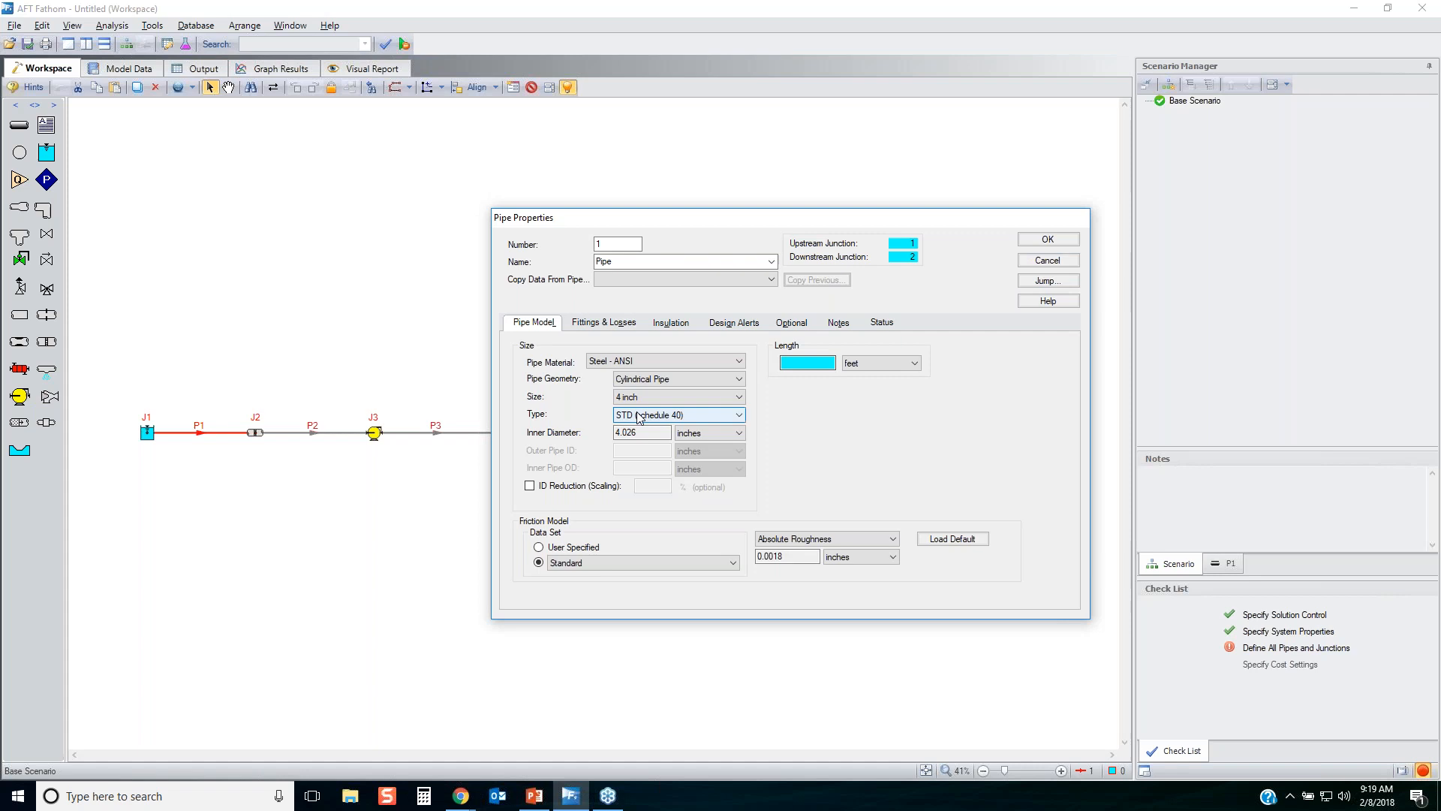
left_click(1048, 259)
left_click(748, 498)
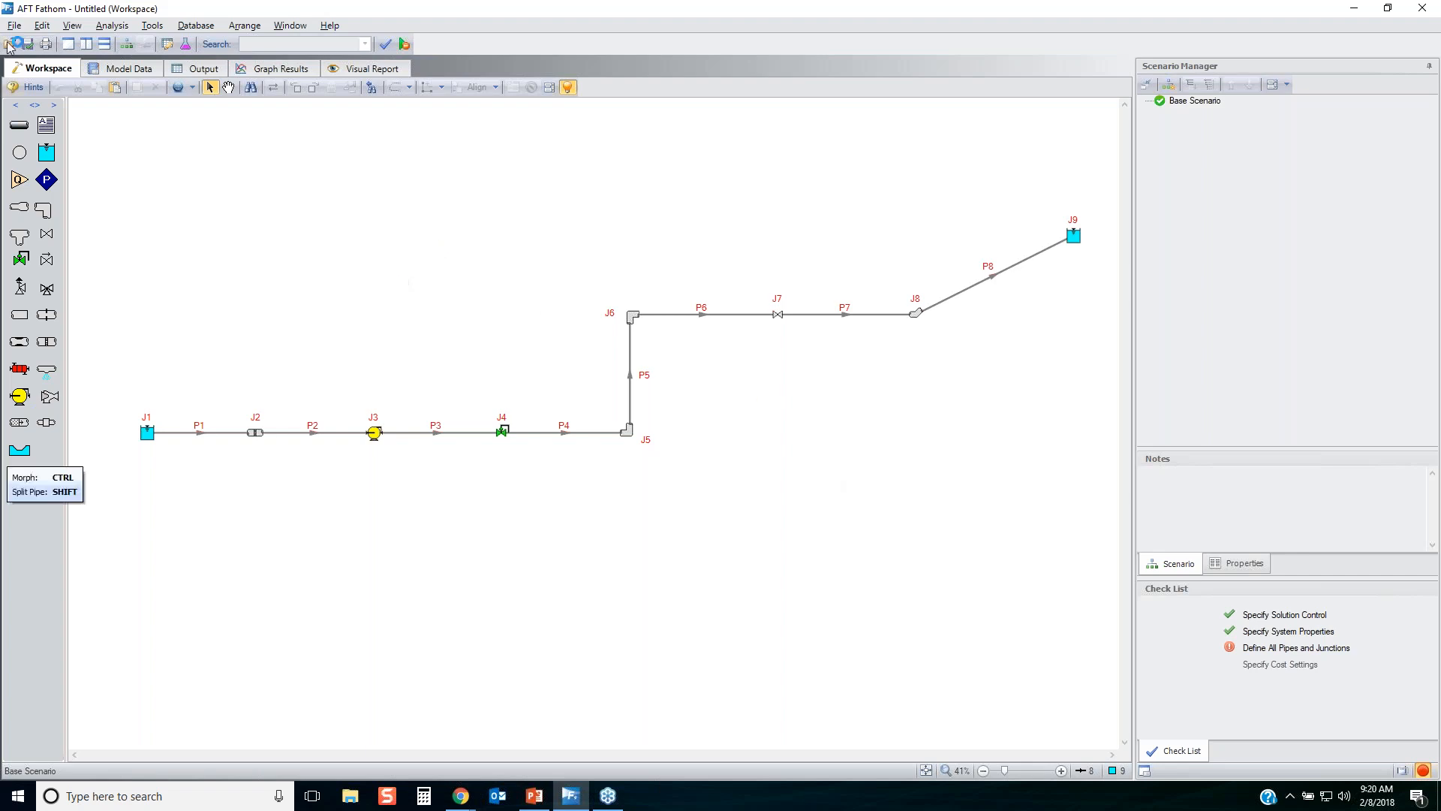
Start a Global Pipe Edit for all pipes and open the pipe data, placing its window clear of the pipe list.
left_click(42, 26)
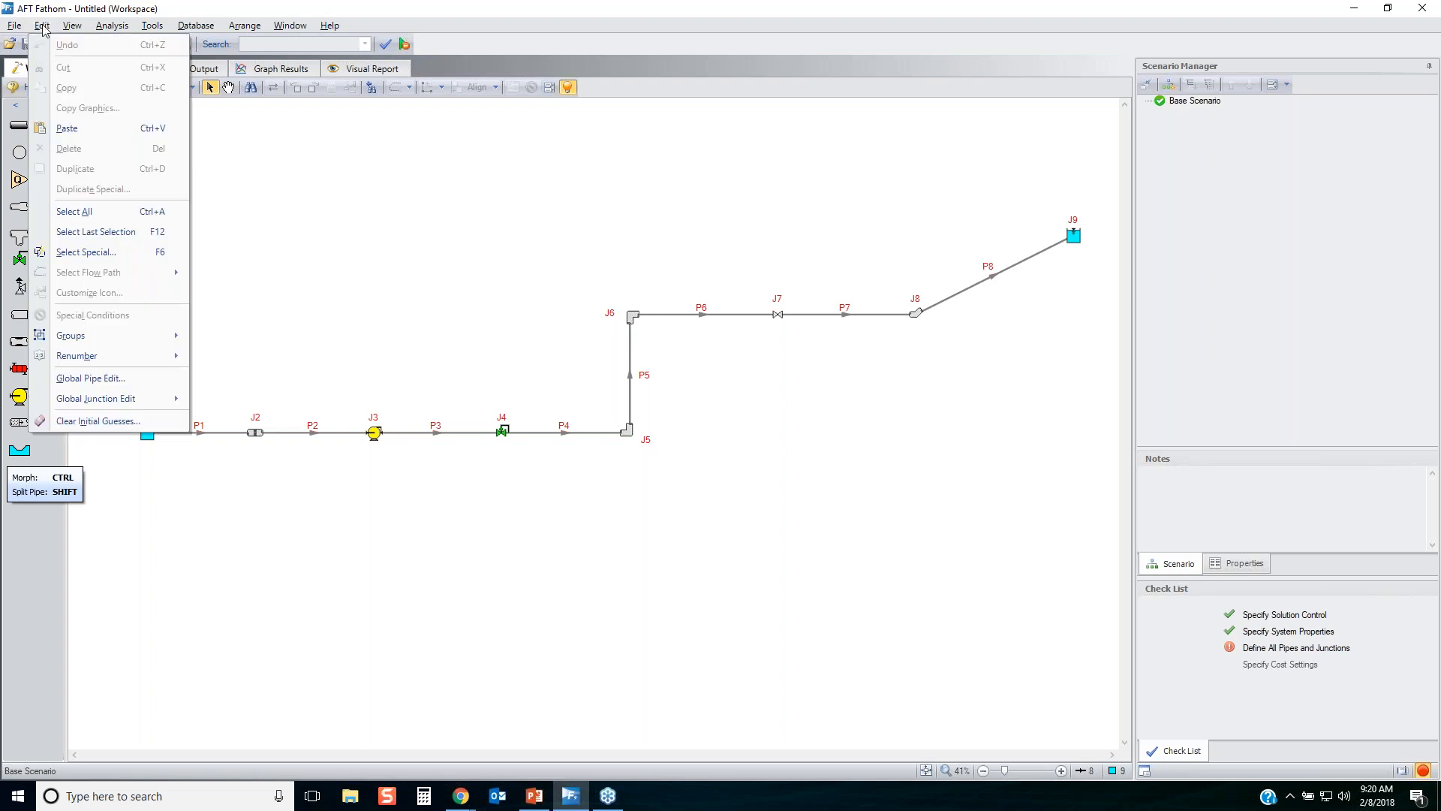
left_click(102, 379)
left_click(533, 236)
left_click(680, 229)
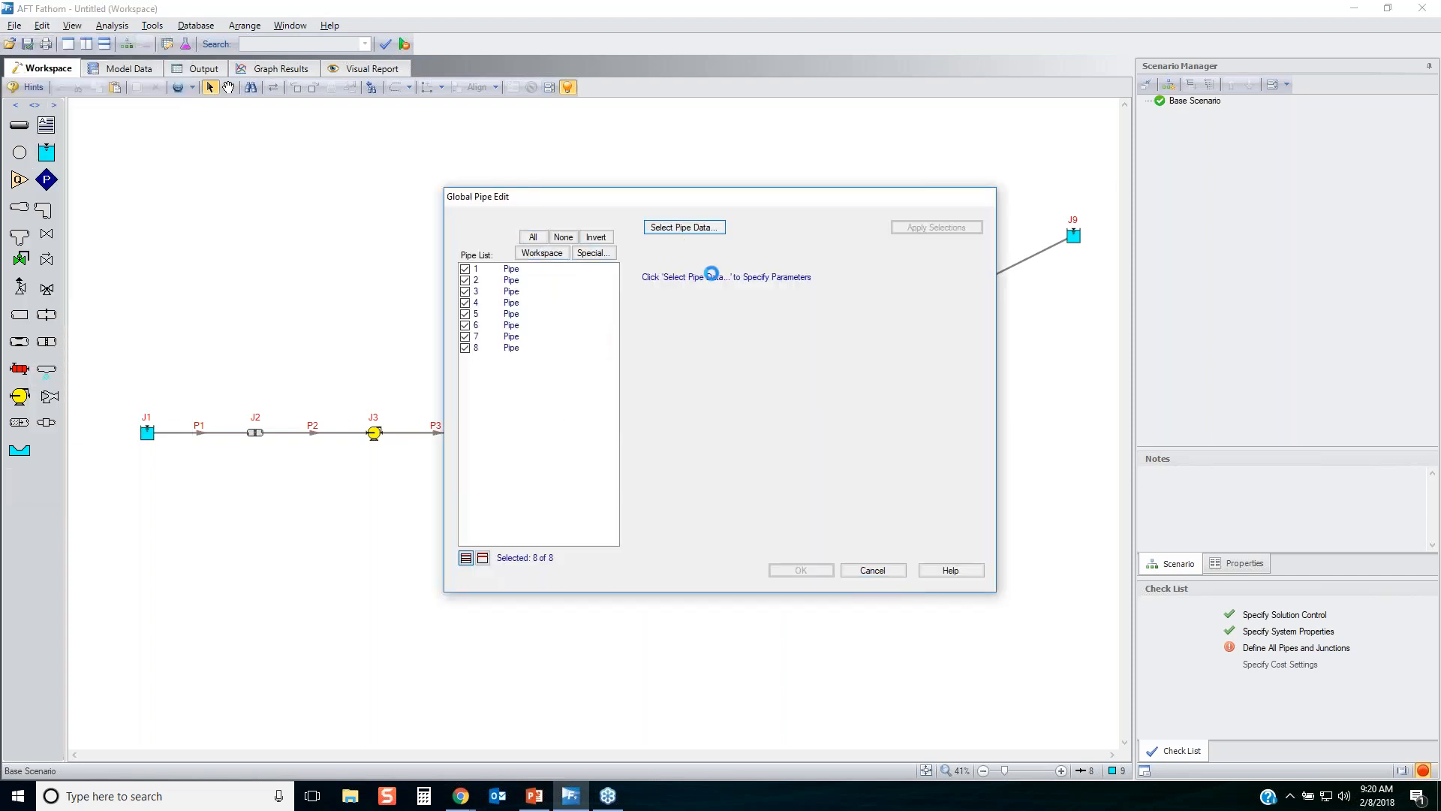
left_click_drag(725, 198, 968, 302)
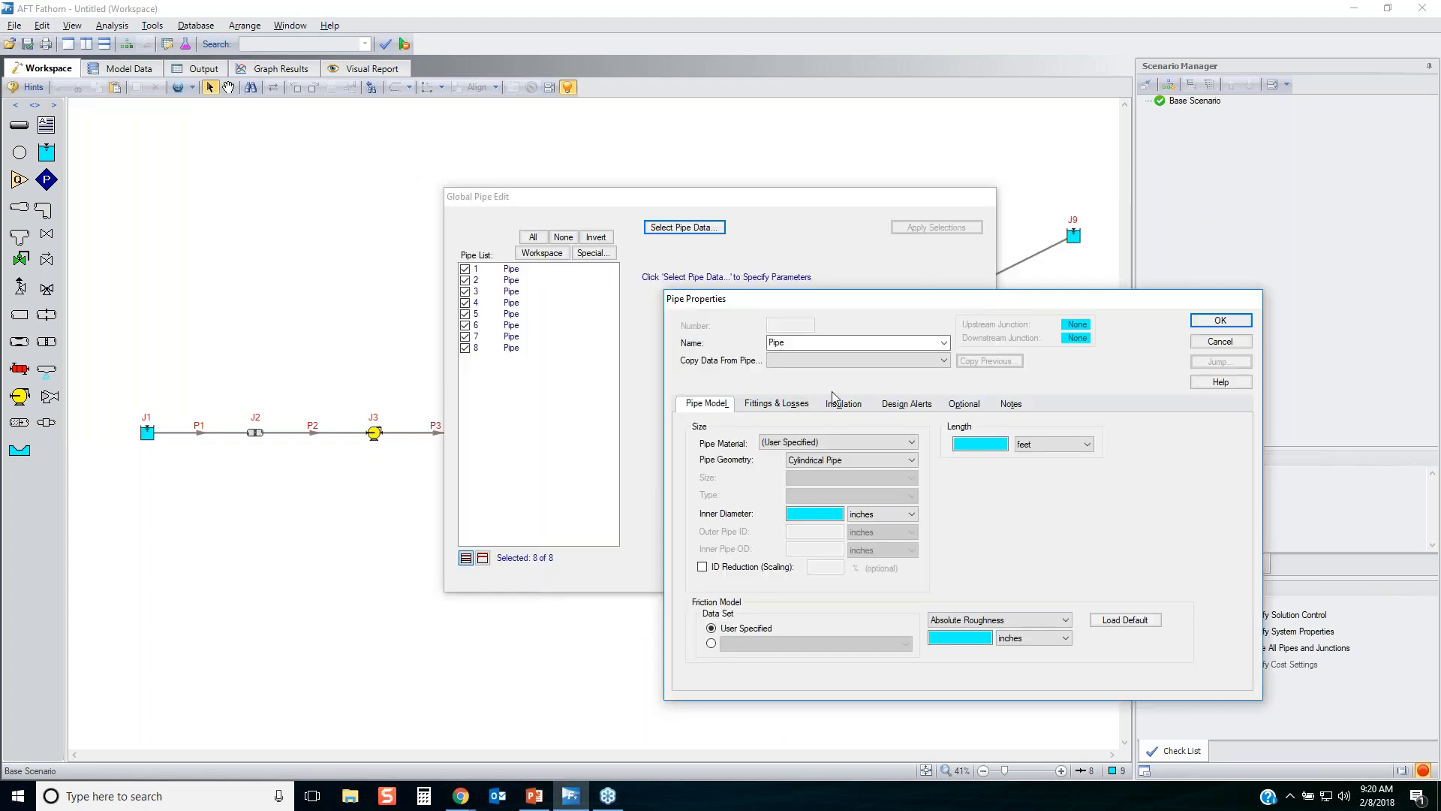
Set the global pipe data to Steel - ANSI material with a 4 inch size.
left_click(835, 442)
left_click(811, 523)
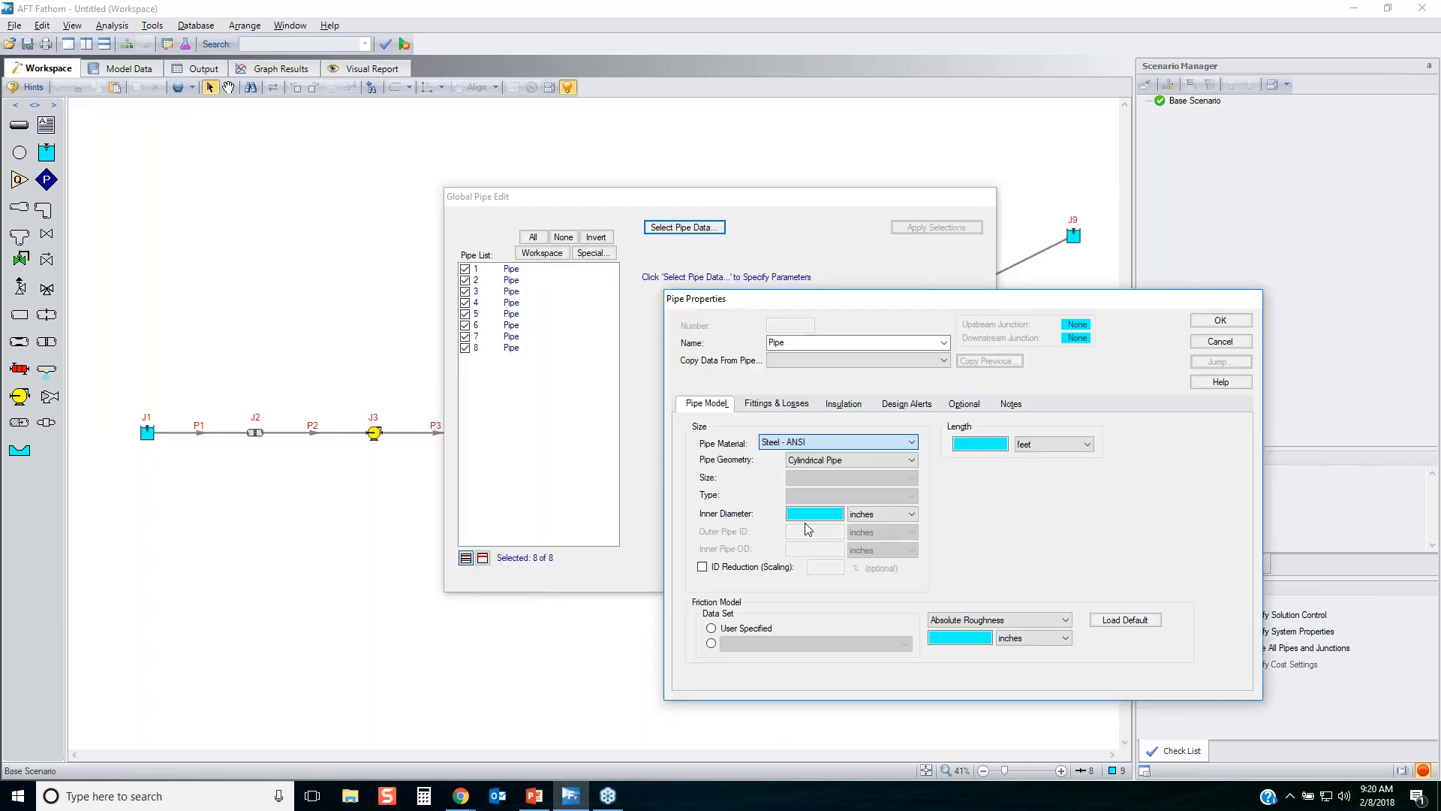
left_click(824, 480)
scroll(825, 525, "down", 2)
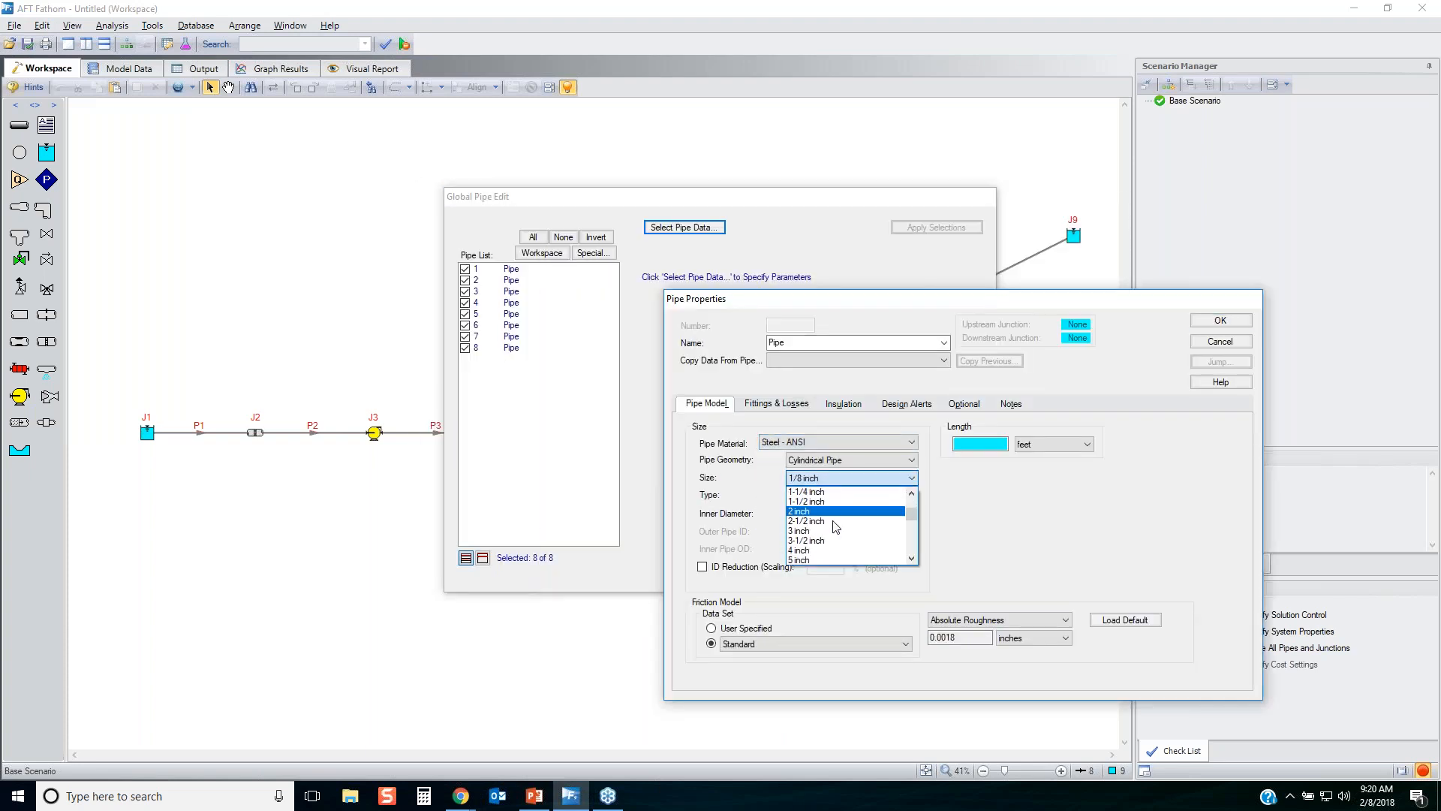
left_click(811, 551)
Examine the optional inputs of the global pipe data, and return to the pipe model inputs.
left_click(963, 404)
left_click(856, 477)
left_click(706, 401)
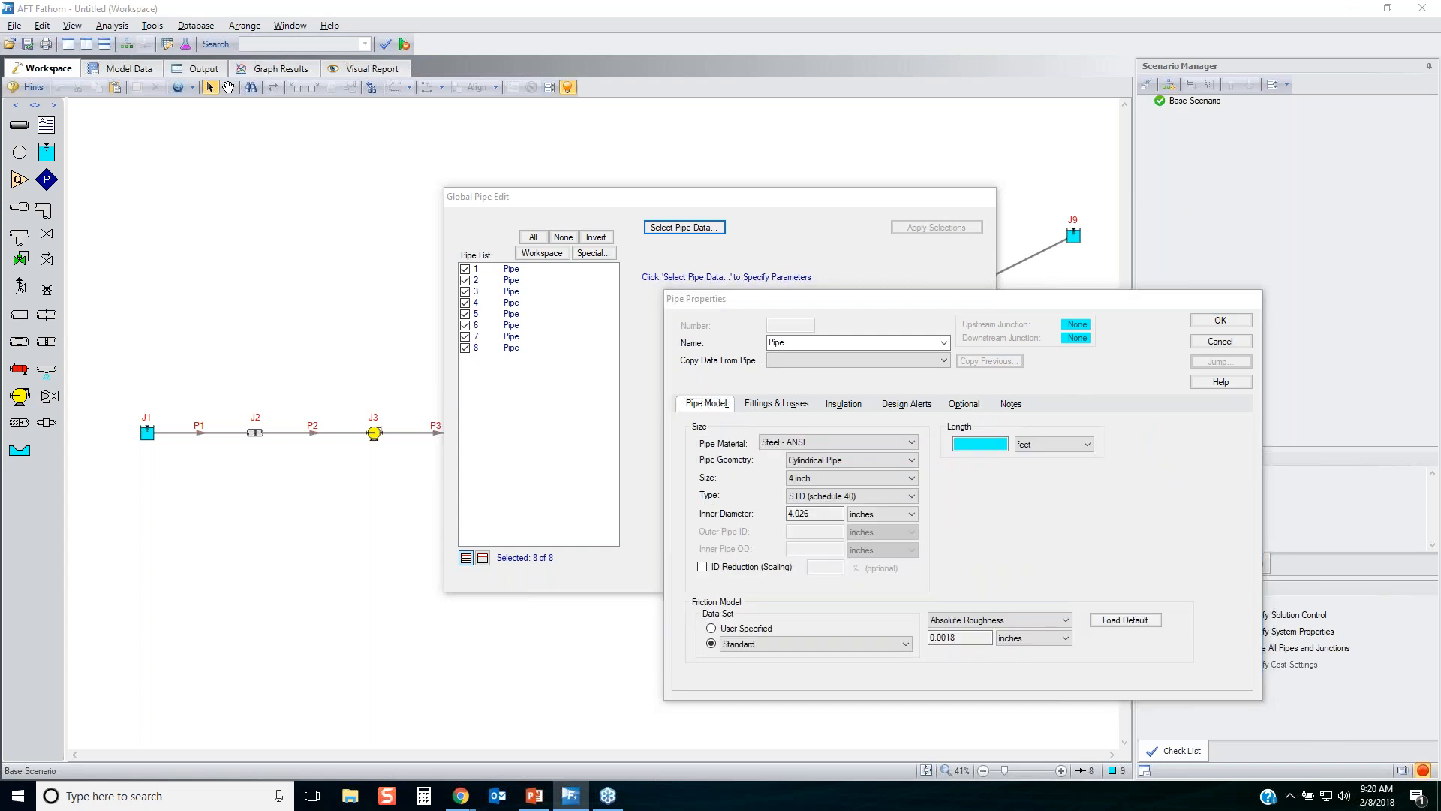
mouse_move(961, 459)
left_mouse_down()
mouse_move(1116, 424)
mouse_move(984, 399)
mouse_move(950, 434)
mouse_move(997, 462)
left_mouse_up()
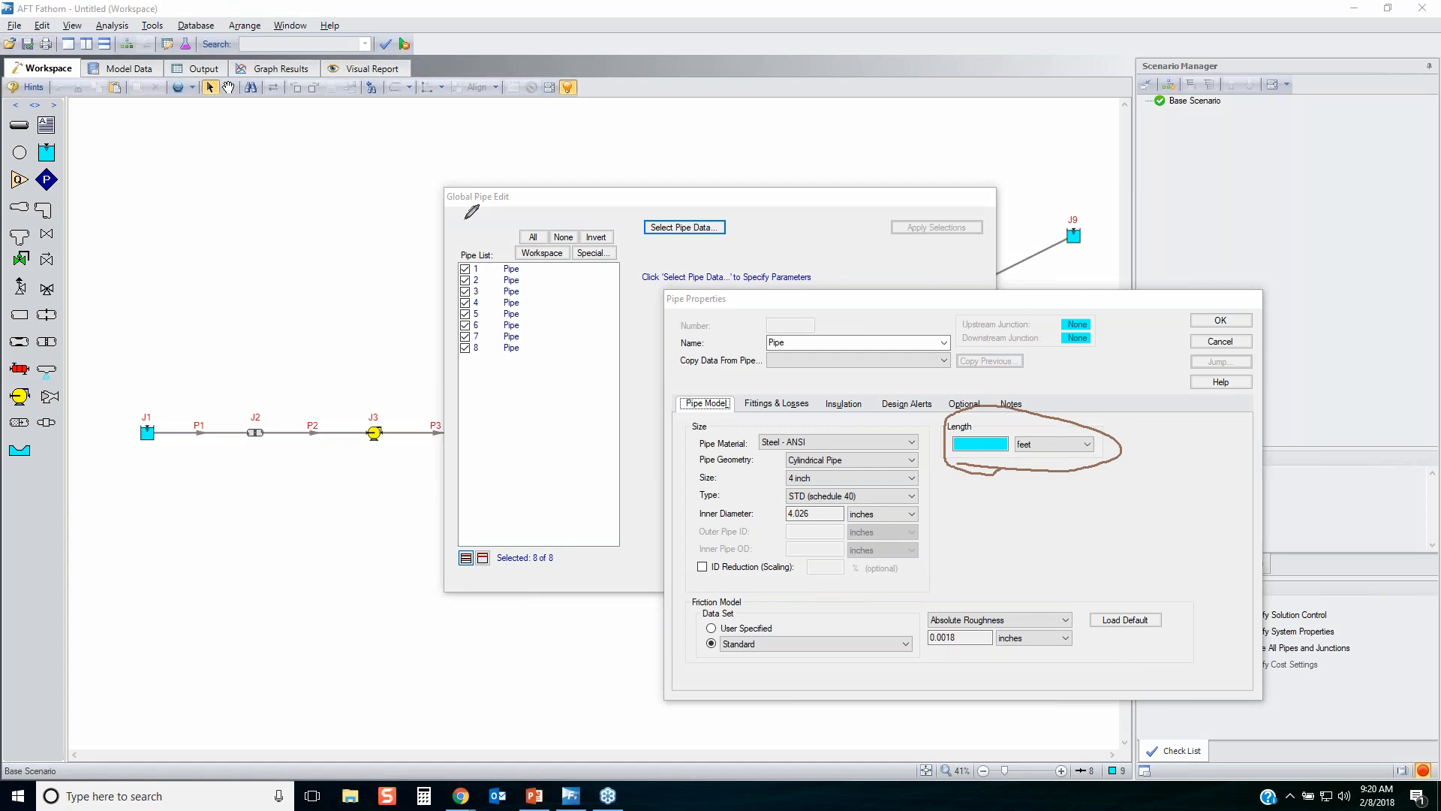
mouse_move(448, 212)
left_mouse_down()
mouse_move(526, 188)
mouse_move(440, 217)
mouse_move(455, 218)
left_mouse_up()
mouse_move(679, 319)
left_mouse_down()
mouse_move(751, 297)
mouse_move(670, 284)
mouse_move(679, 321)
left_mouse_up()
left_click_drag(527, 213, 650, 295)
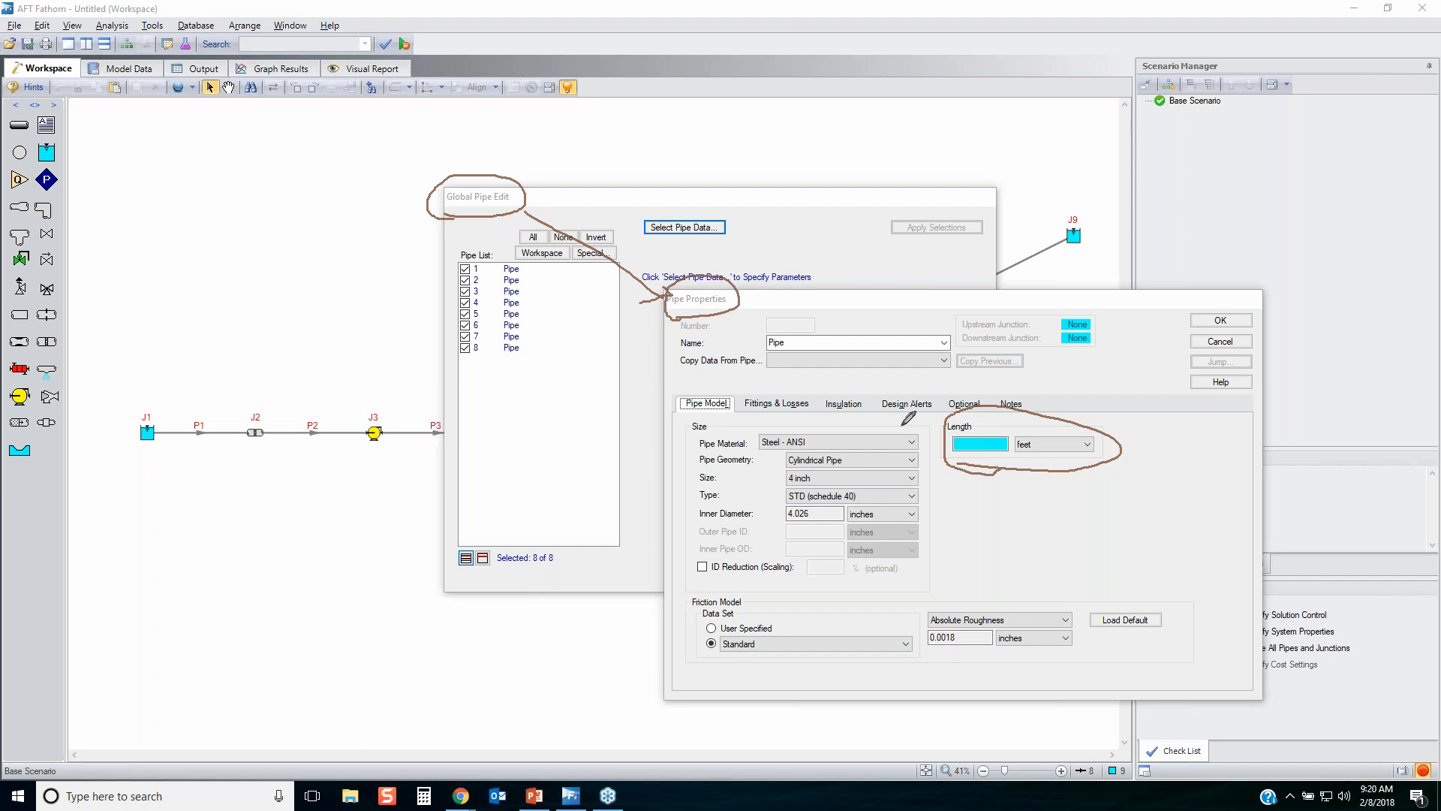
mouse_move(922, 423)
left_mouse_down()
mouse_move(721, 414)
mouse_move(652, 614)
mouse_move(675, 653)
mouse_move(1021, 679)
mouse_move(1171, 653)
mouse_move(1118, 564)
mouse_move(1024, 567)
mouse_move(908, 413)
left_mouse_up()
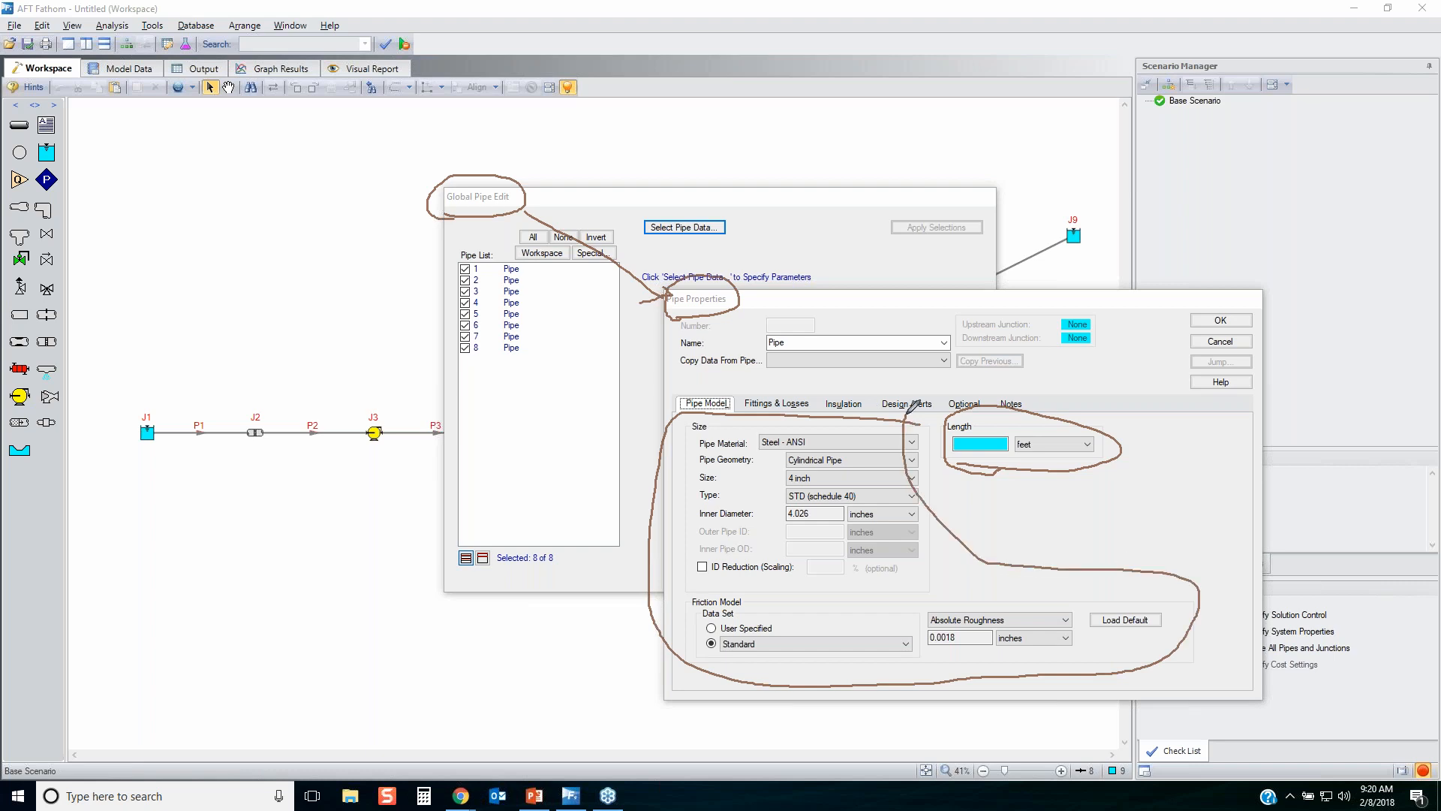
left_click_drag(1108, 390, 1005, 494)
left_click_drag(1000, 389, 1089, 528)
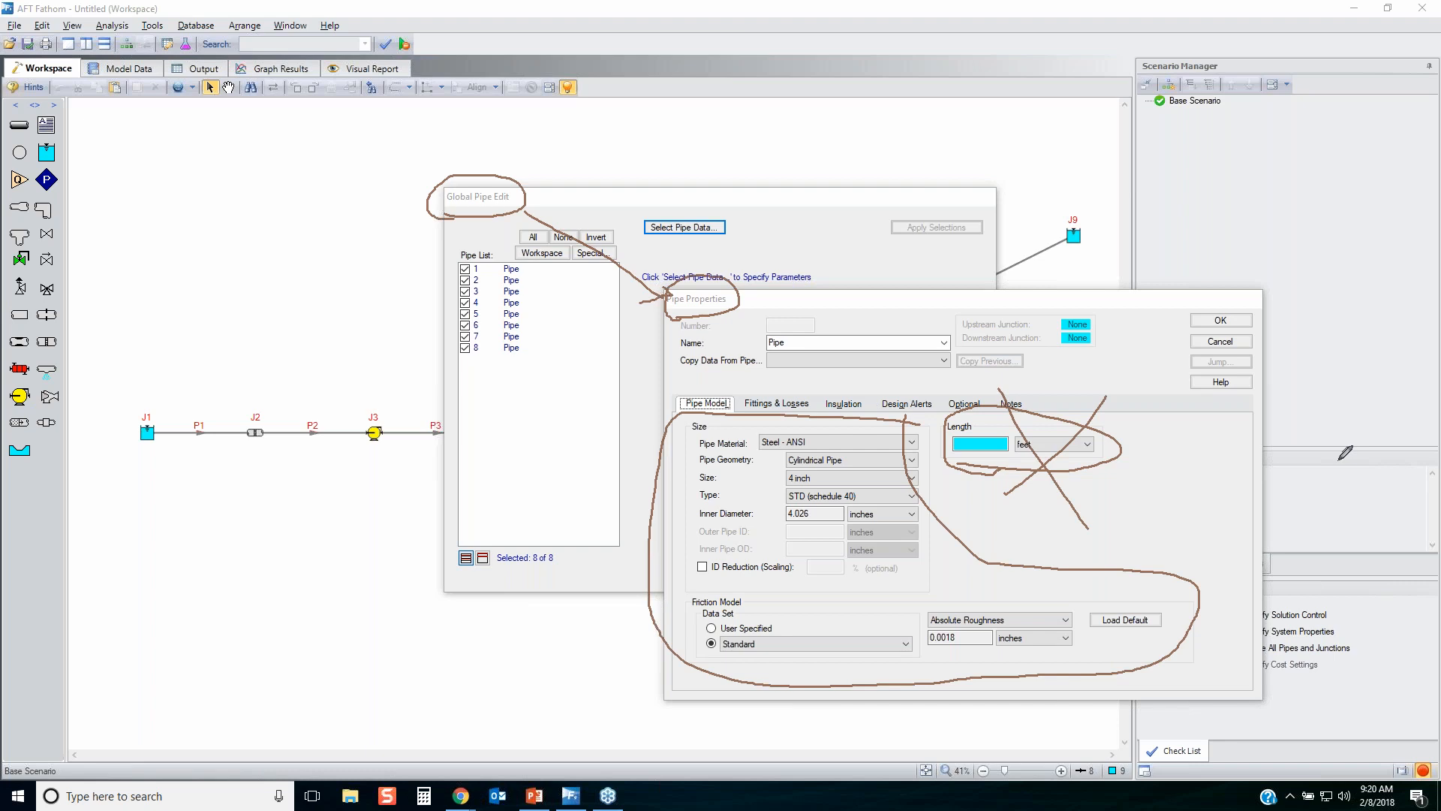
key("Escape")
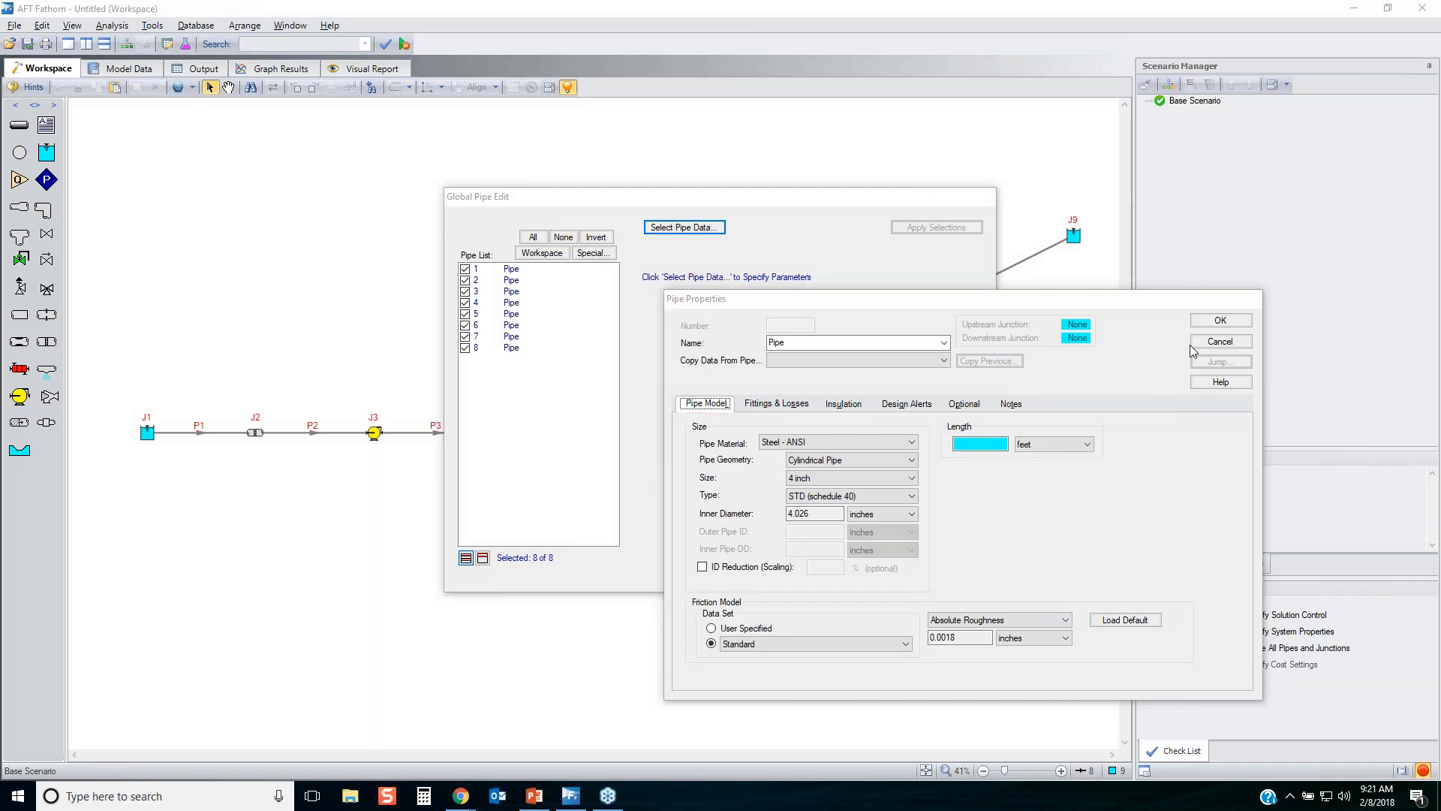
Accept the global pipe data, apply all of its parameters to the eight pipes and finish the global edit.
left_click(1207, 323)
mouse_move(979, 289)
left_mouse_down()
mouse_move(969, 445)
mouse_move(978, 283)
left_mouse_up()
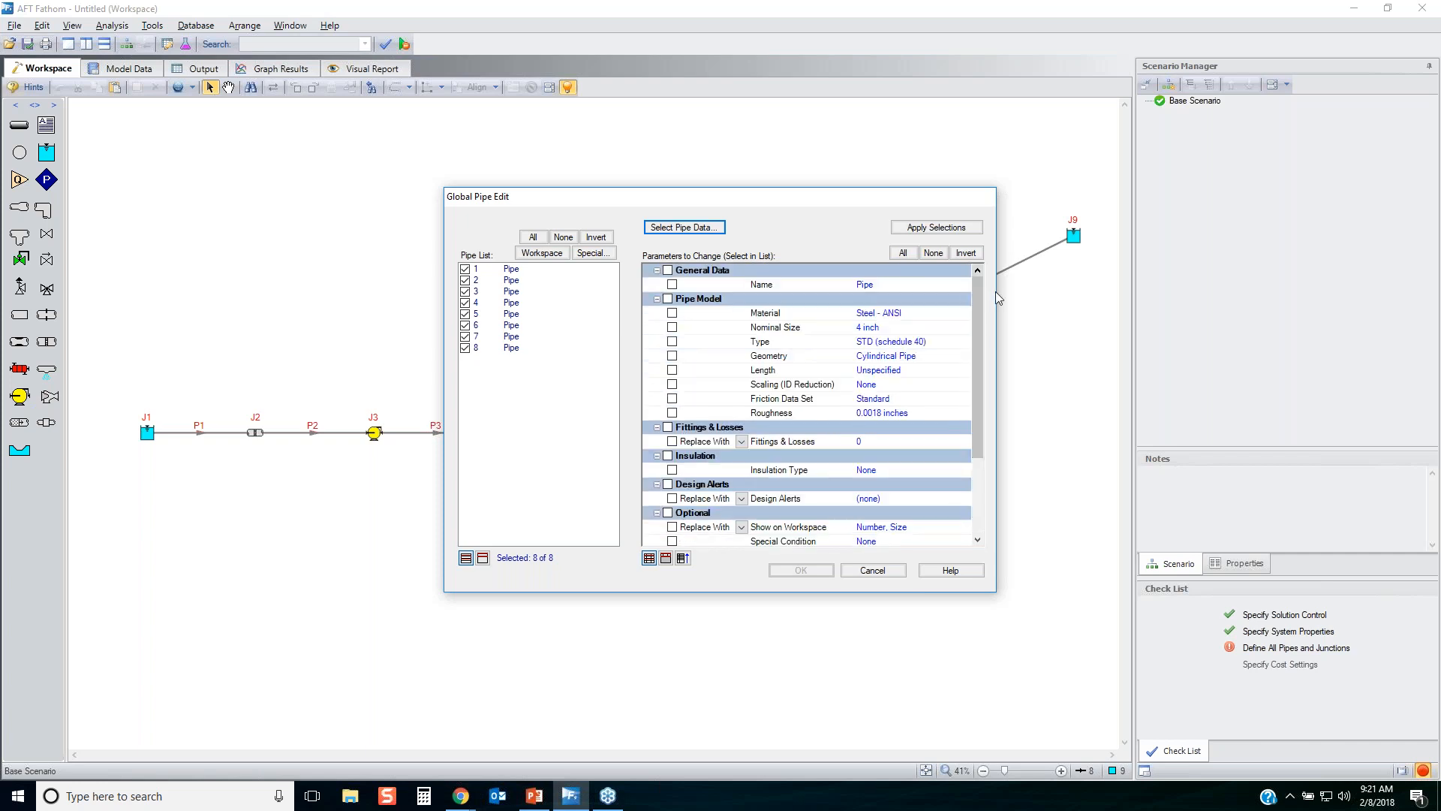
left_click(904, 253)
left_click(924, 228)
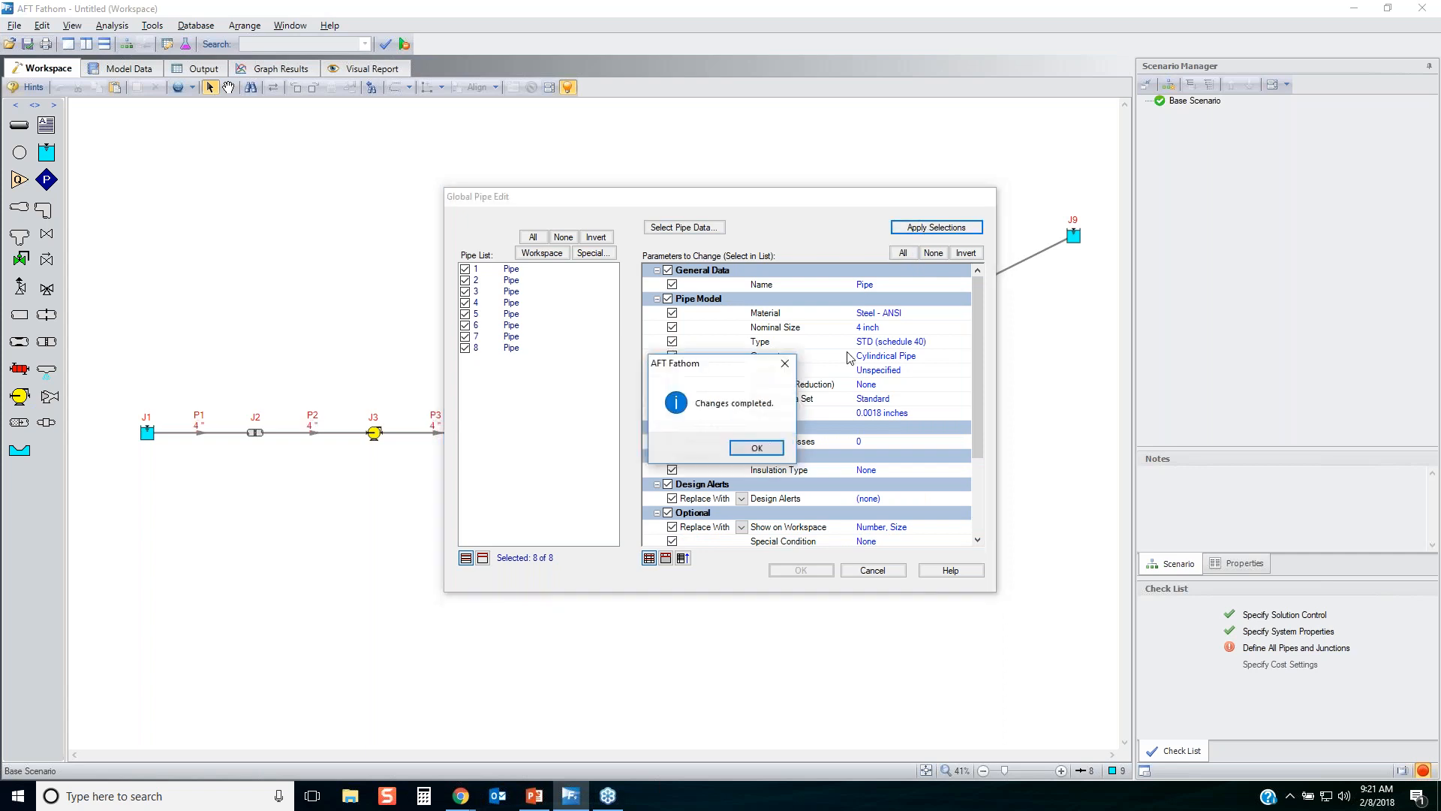
left_click(757, 447)
left_click(801, 570)
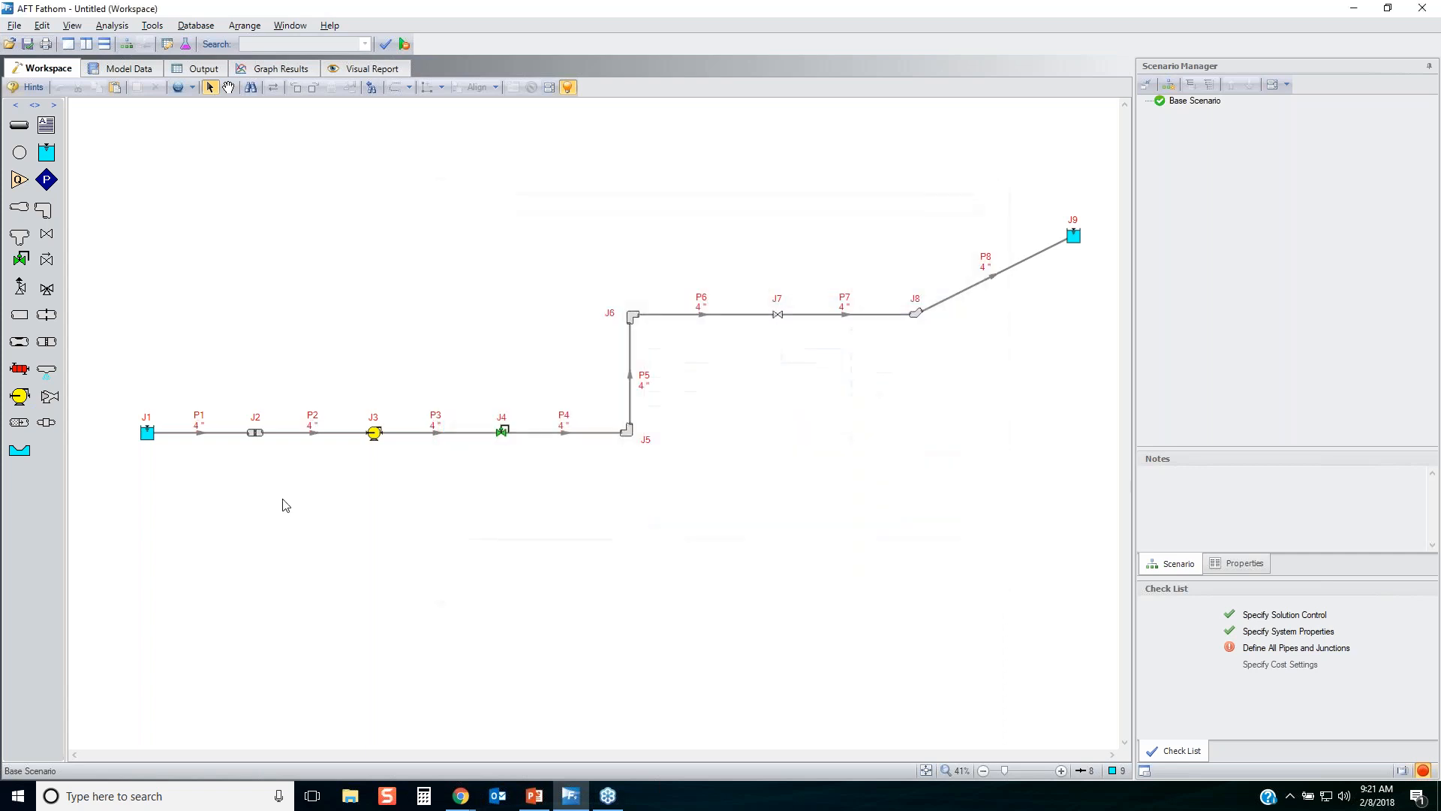
Select pipes P1 to P4 on the workspace, start a Global Pipe Edit and set the pipe data length to 20 feet.
scroll(297, 492, "up", 2)
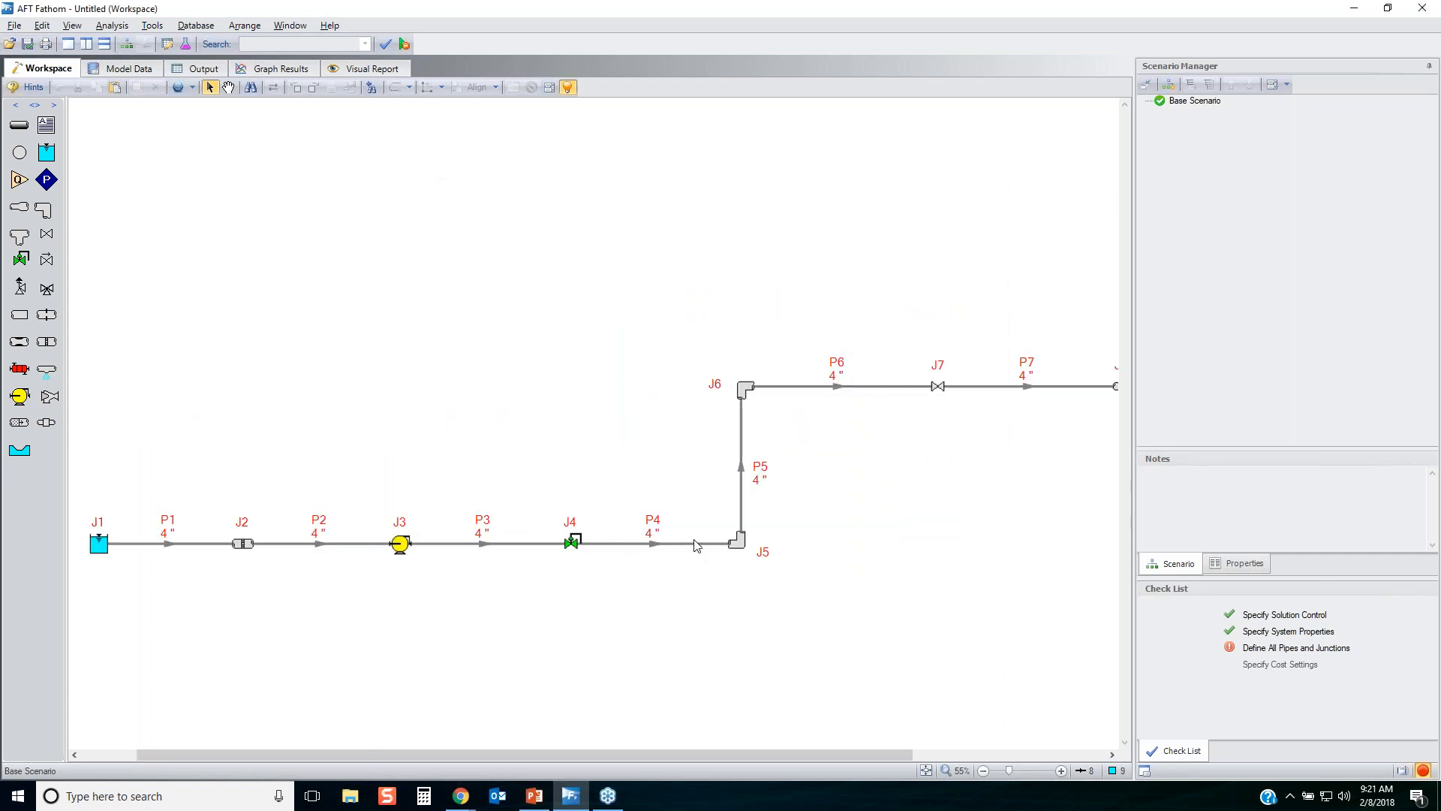
scroll(809, 552, "down", 1)
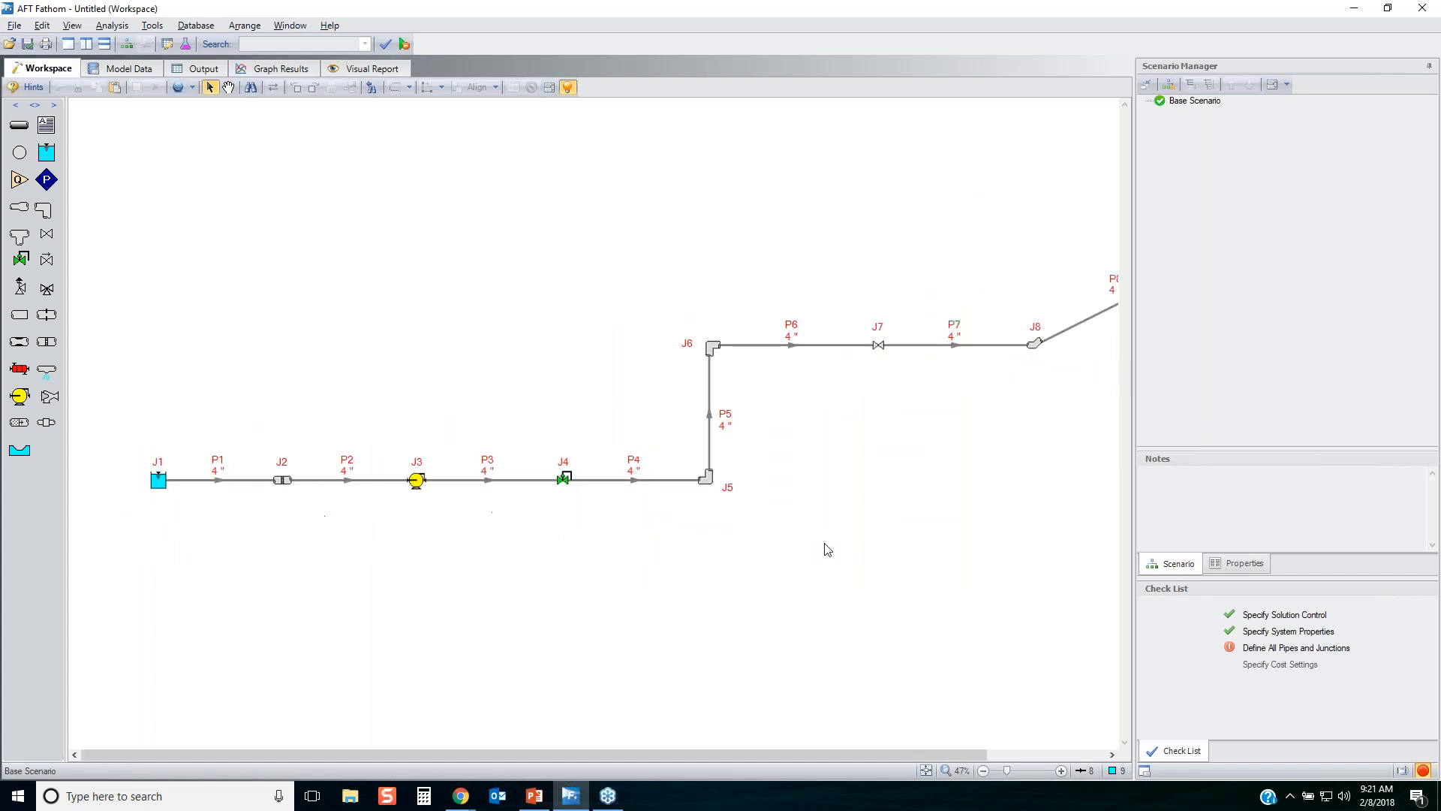
left_click_drag(107, 435, 844, 567)
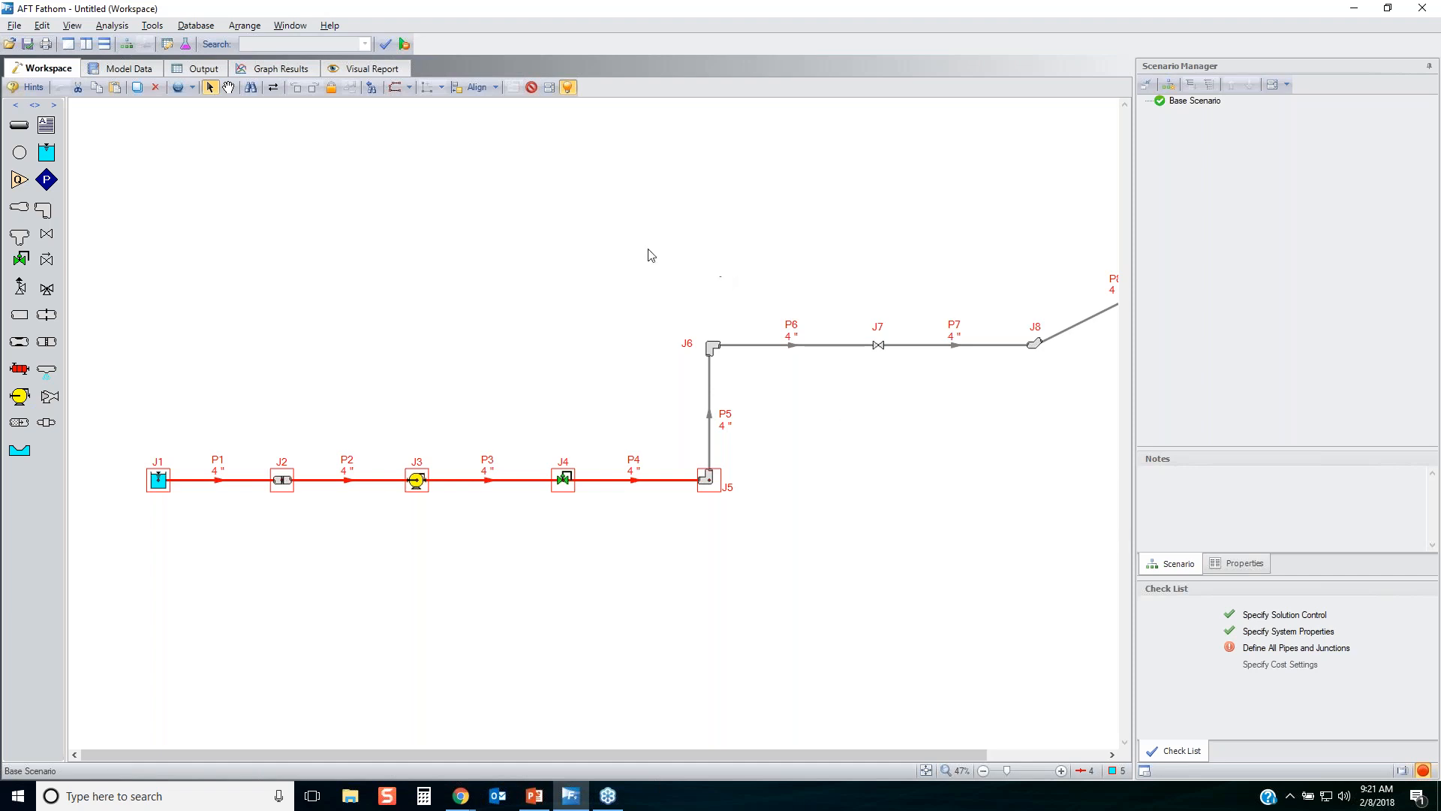
left_click(42, 25)
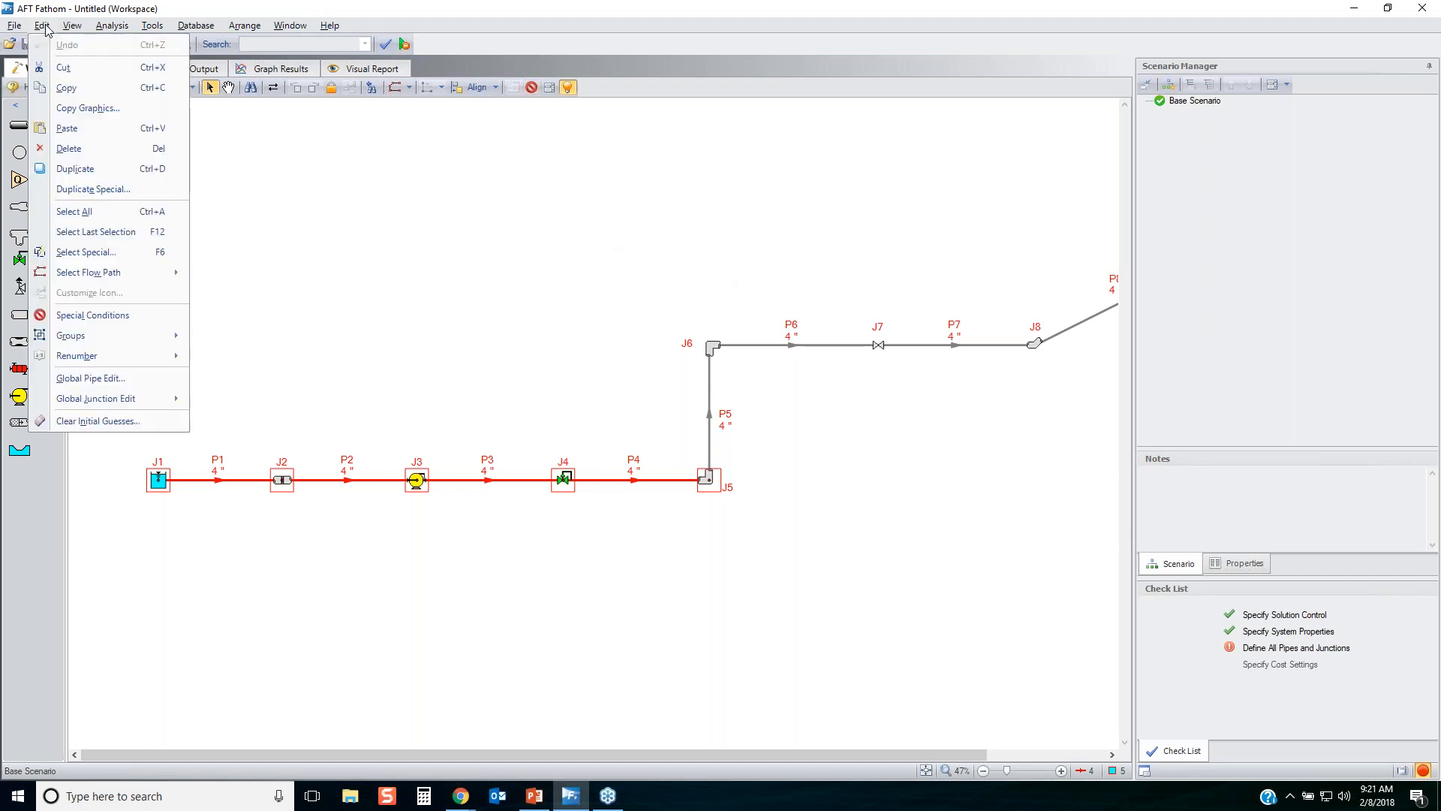
left_click(97, 380)
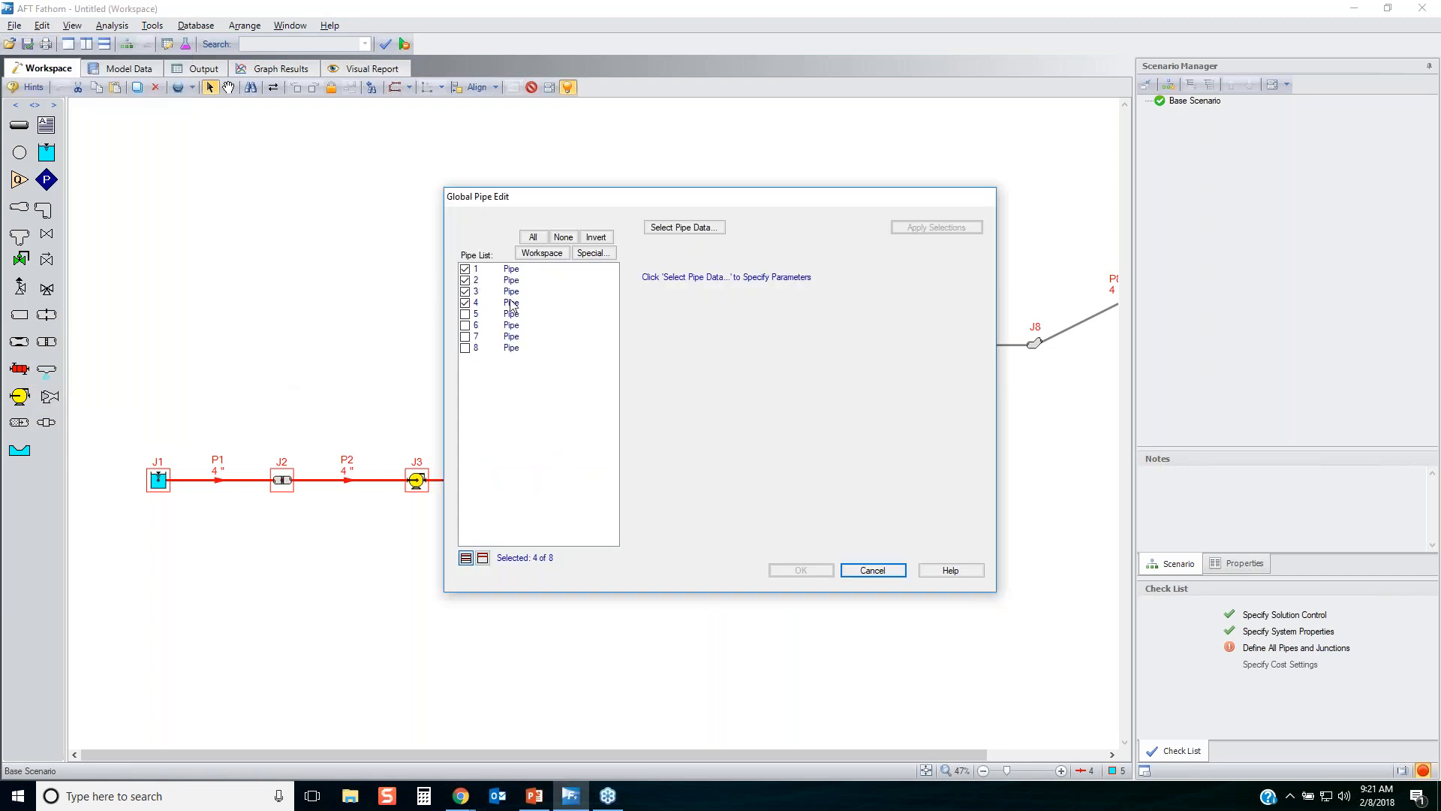
left_click(713, 228)
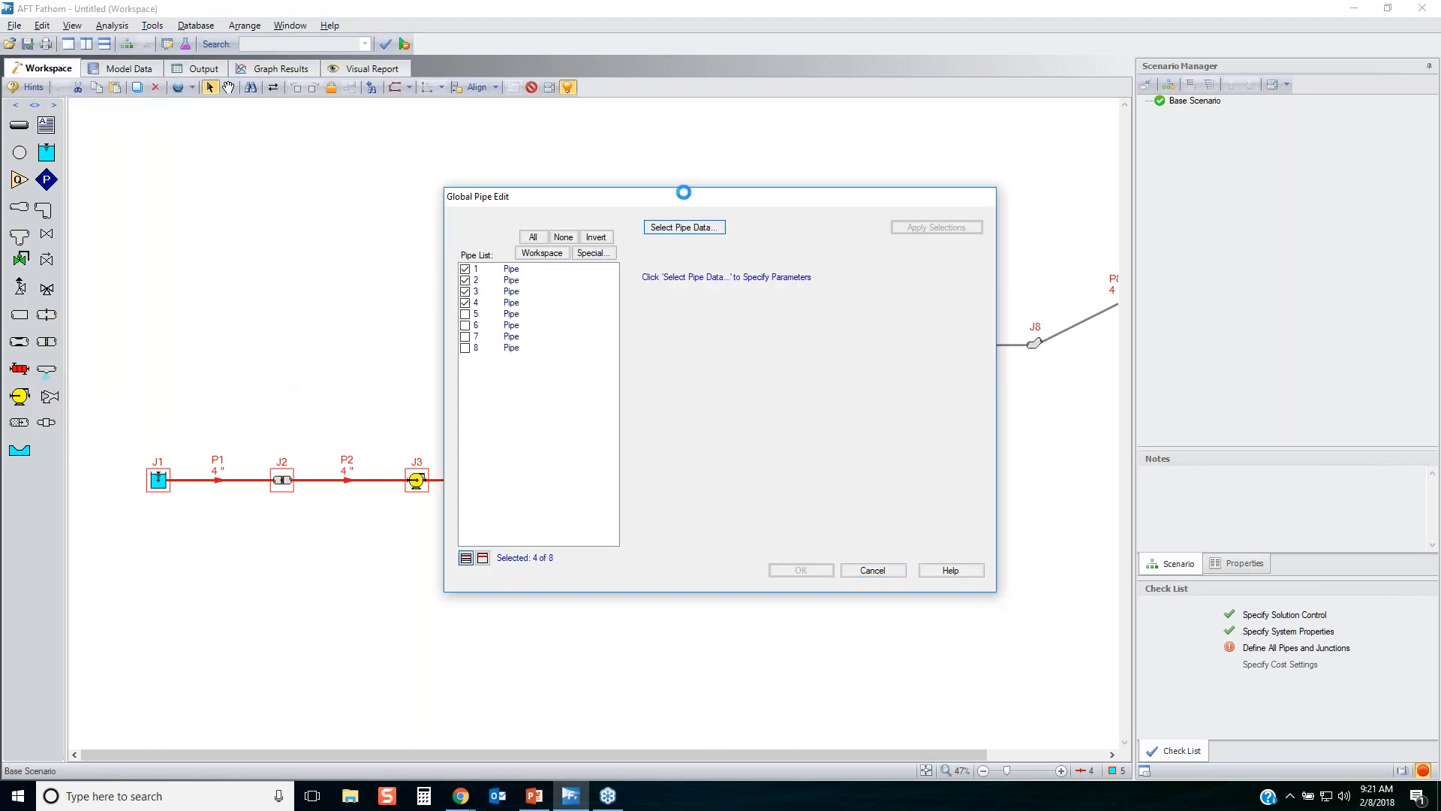
left_click(747, 340)
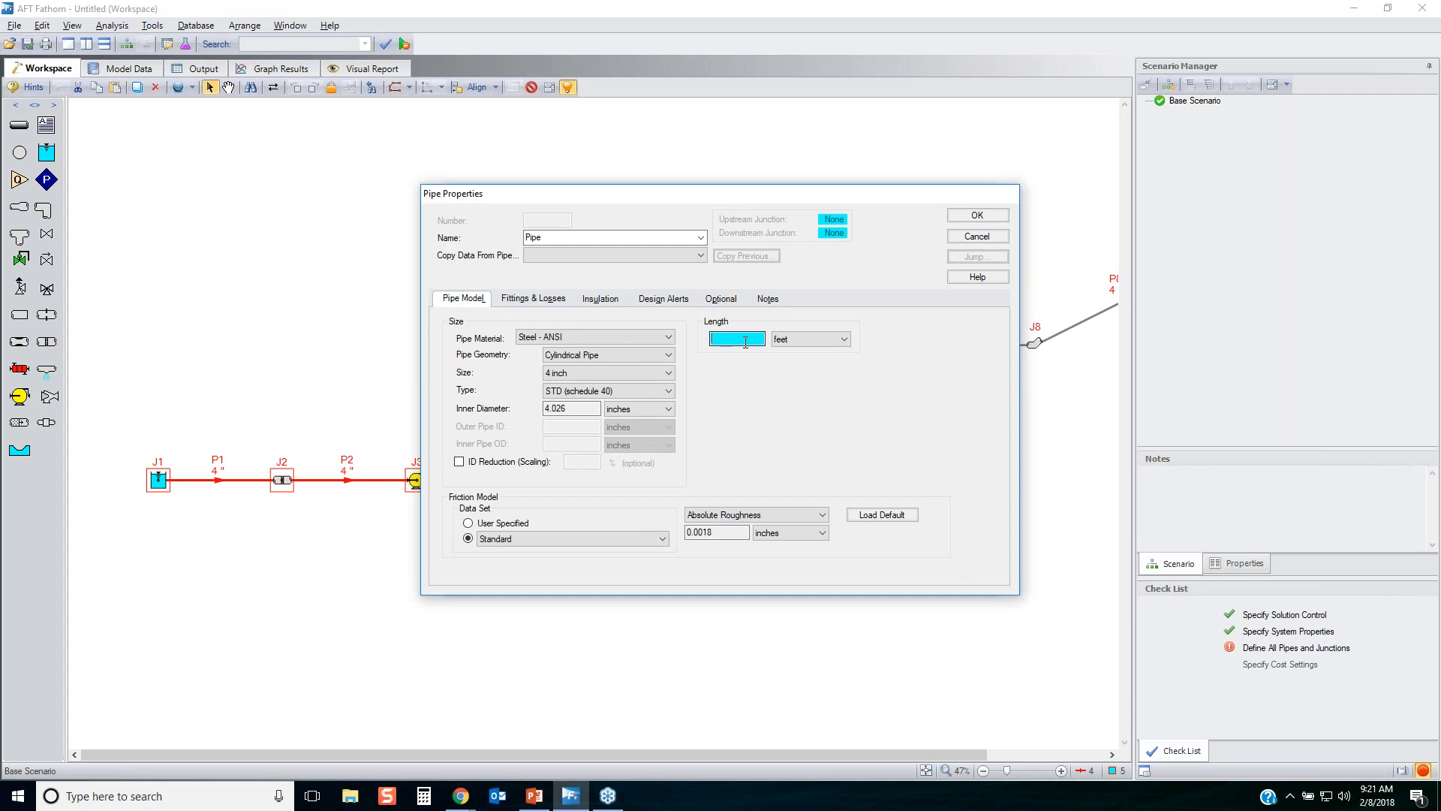
type("20")
left_click(974, 216)
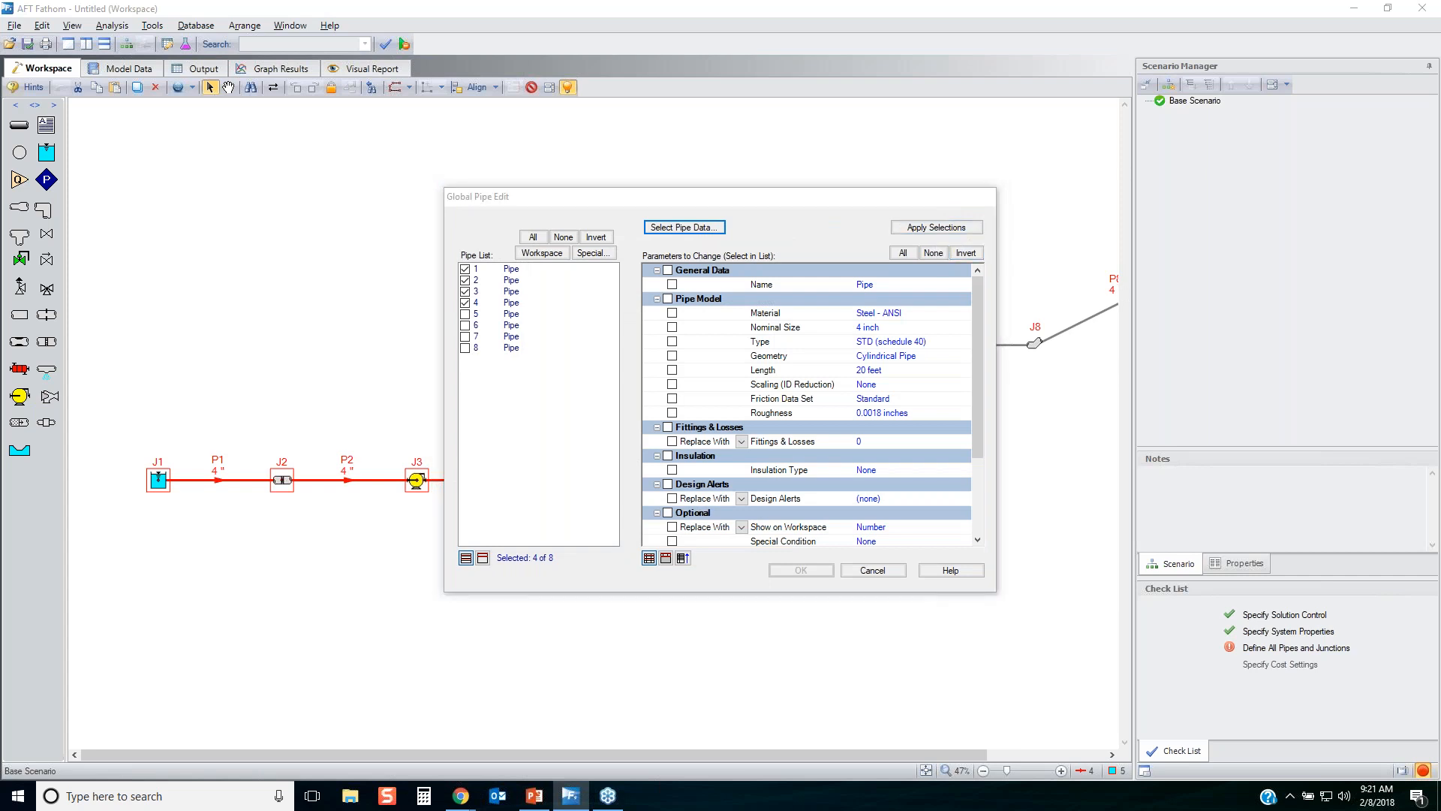
mouse_move(877, 264)
left_mouse_down()
mouse_move(917, 259)
mouse_move(887, 250)
mouse_move(886, 264)
left_mouse_up()
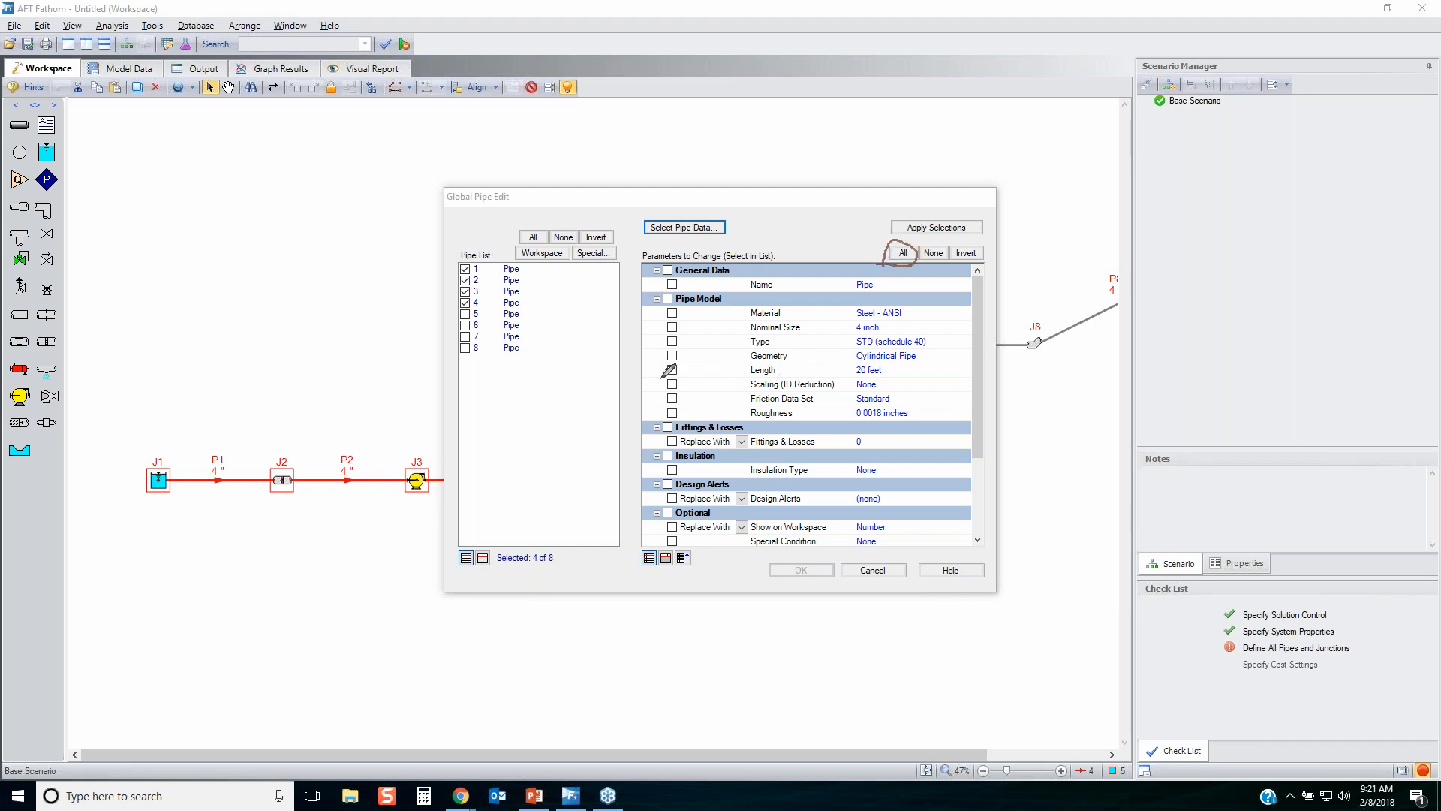
mouse_move(663, 377)
left_mouse_down()
mouse_move(893, 365)
mouse_move(649, 364)
mouse_move(671, 373)
left_mouse_up()
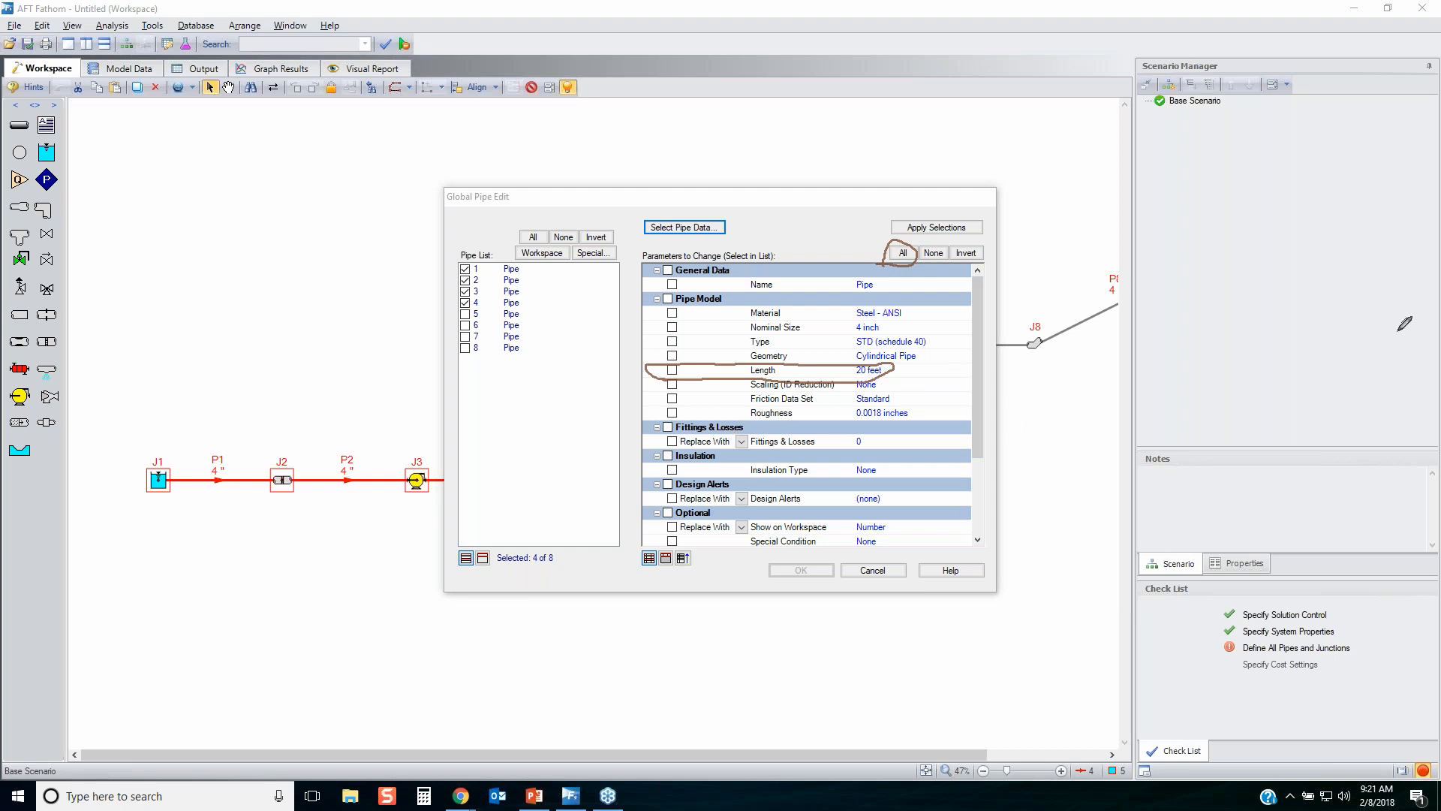
key("Escape")
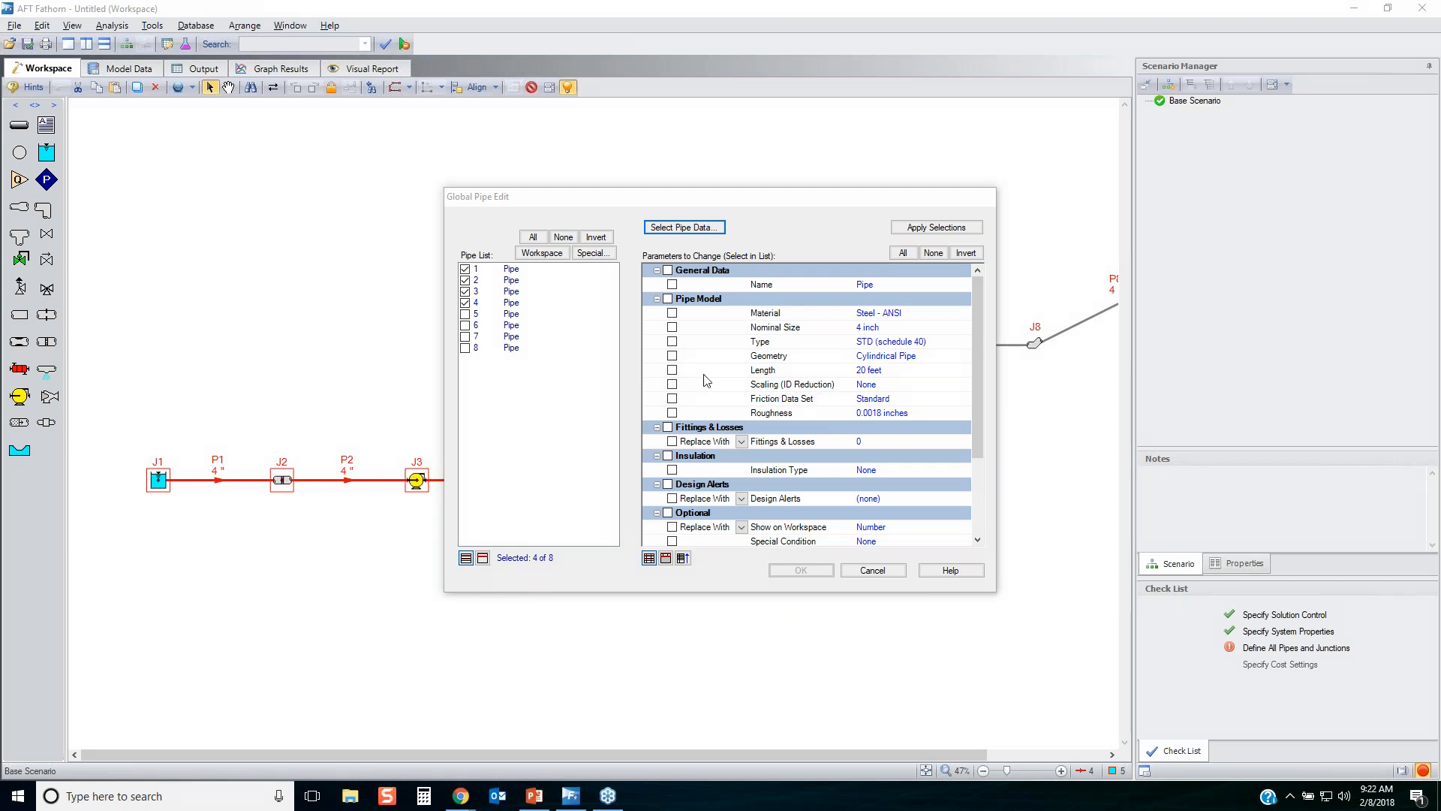
Apply only the length parameter to pipes 1 to 4.
left_click(672, 369)
left_click(936, 227)
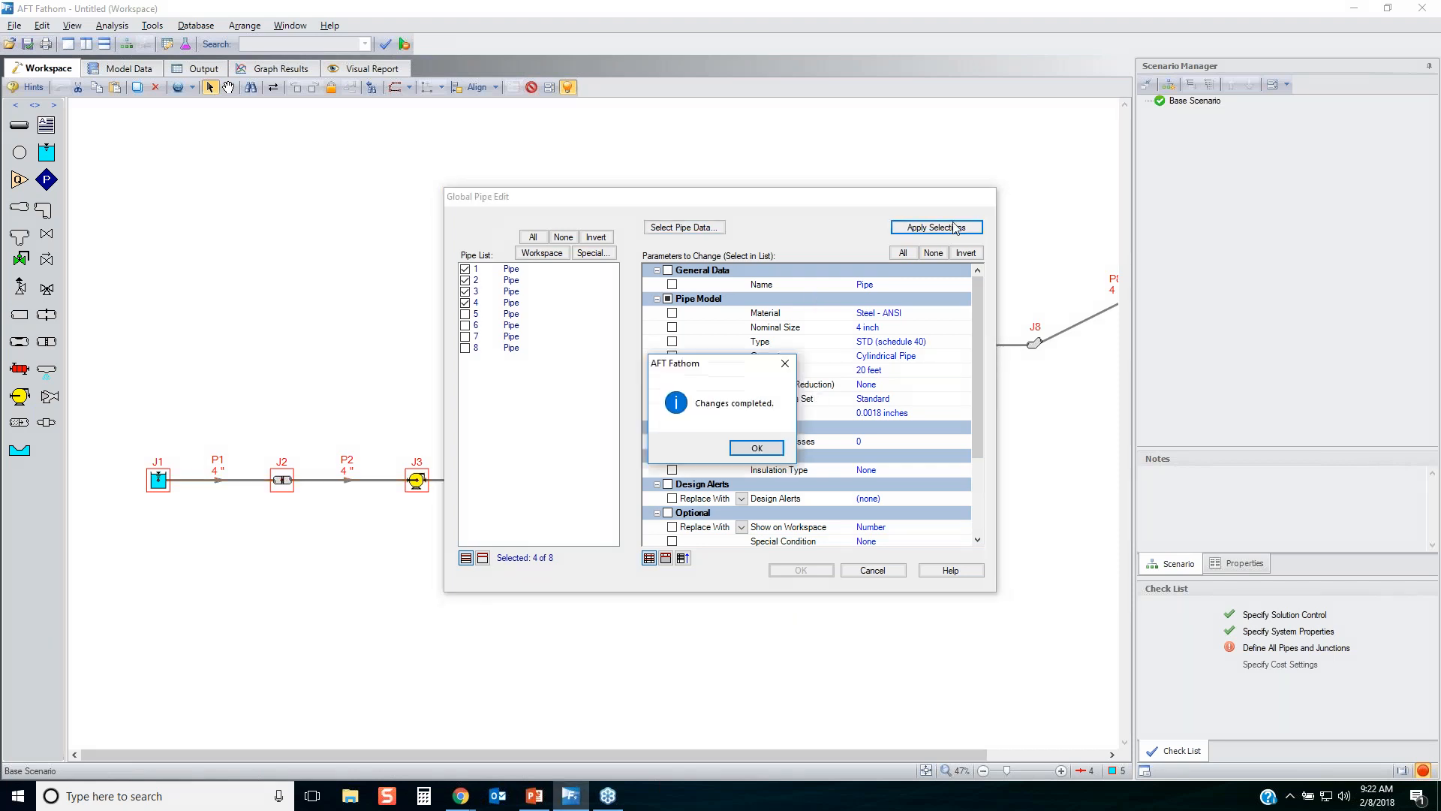
left_click(757, 447)
Apply a length of 100 feet to pipes 6 and 7 only, and finish the global edit.
left_click(563, 236)
left_click(464, 325)
left_click(464, 336)
left_click(683, 227)
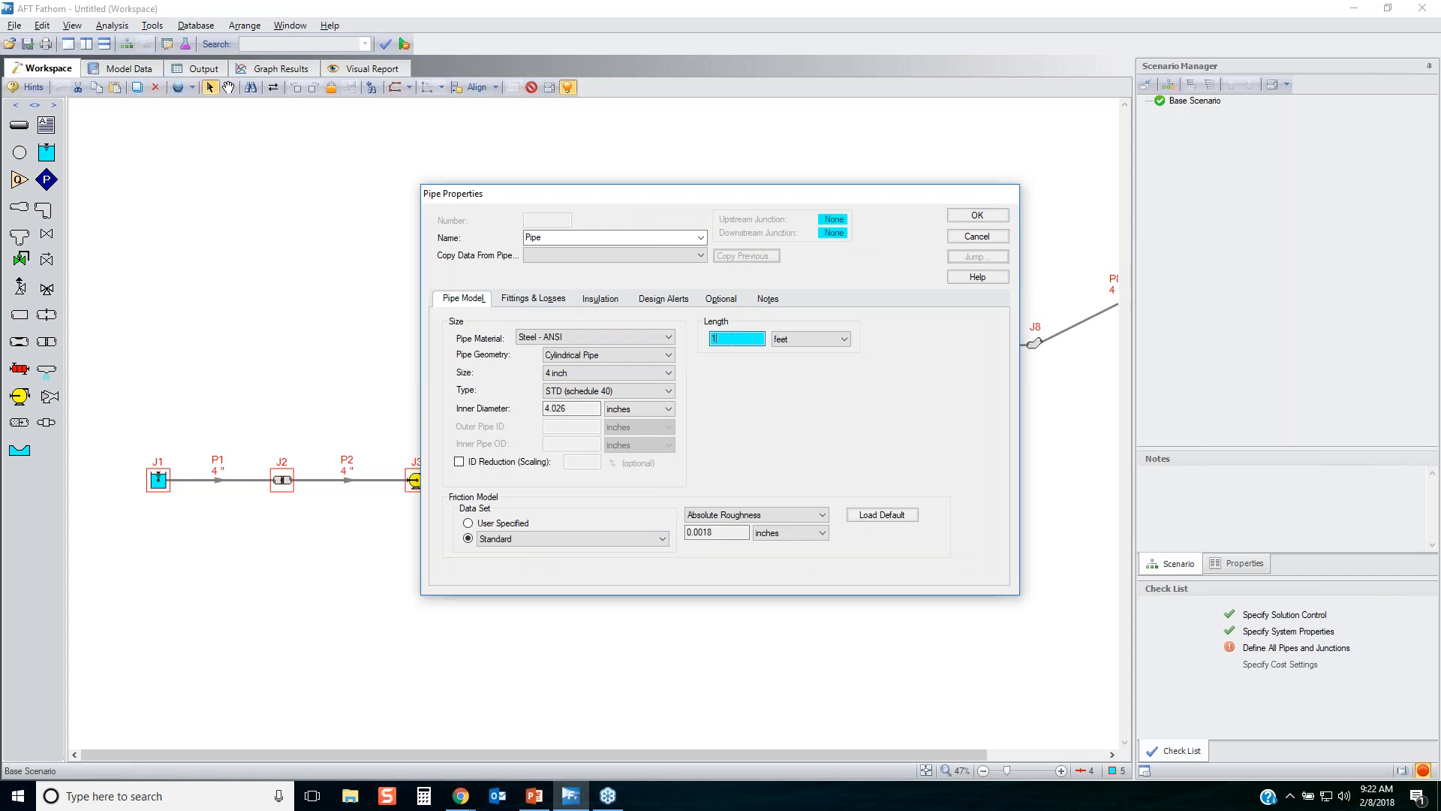
left_click(977, 215)
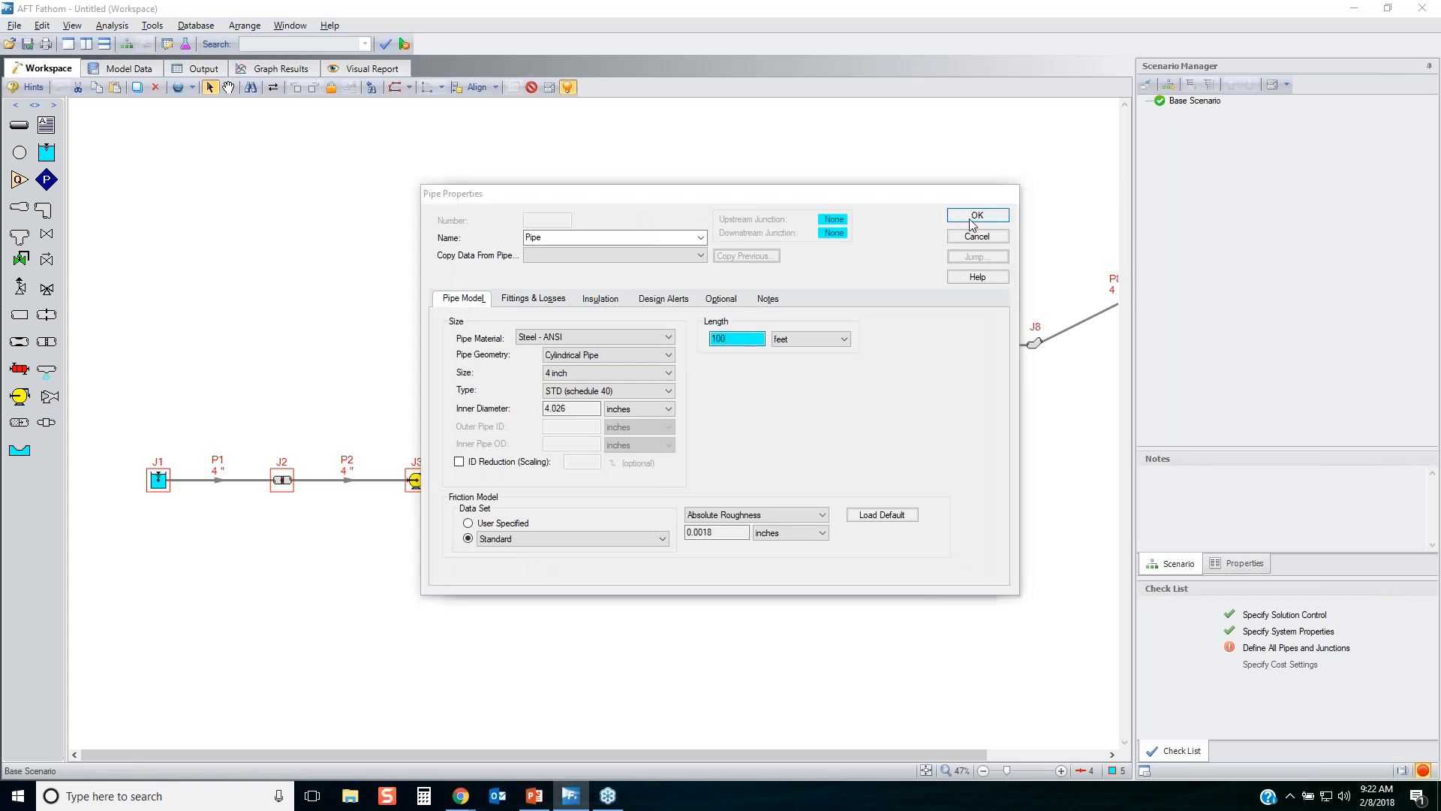
left_click(672, 370)
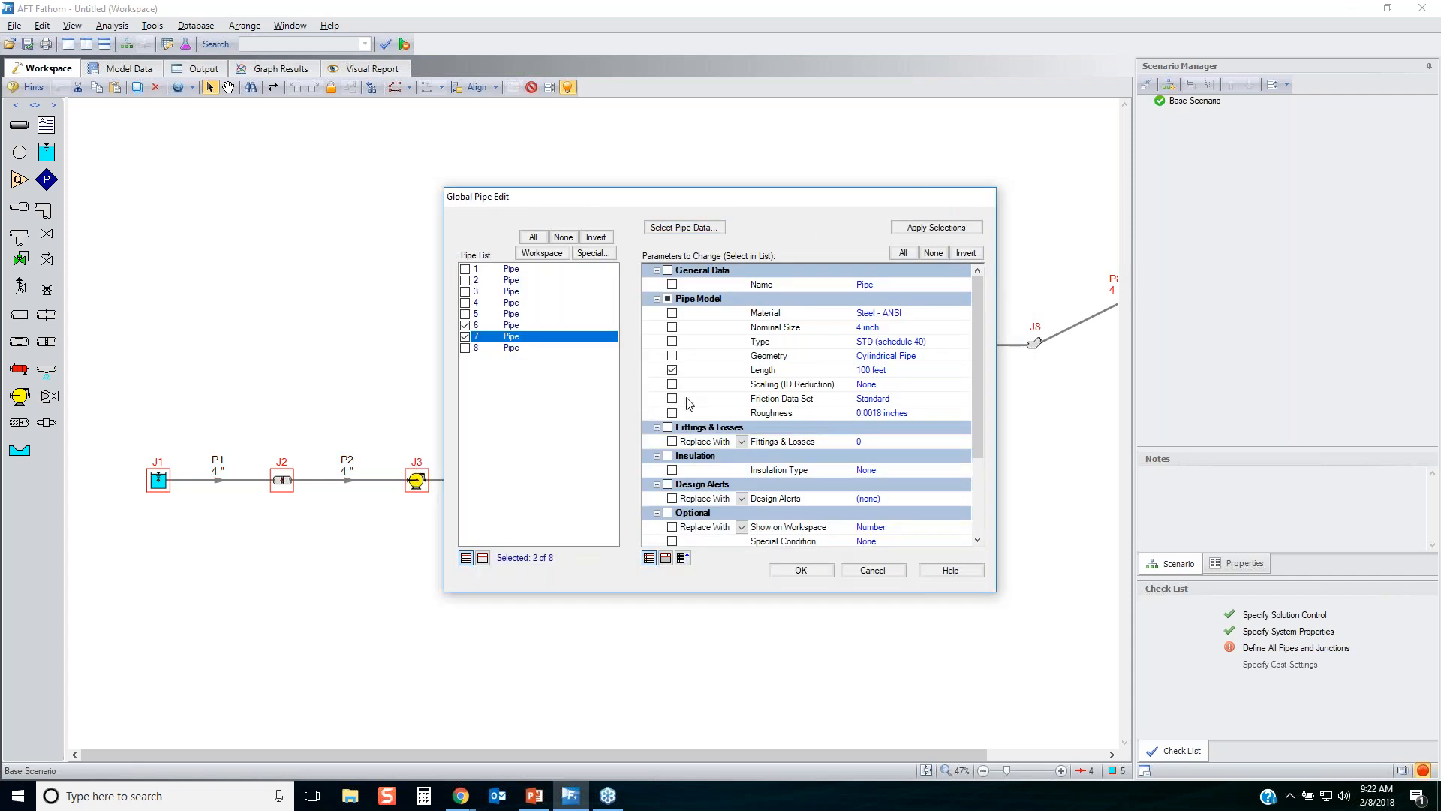
left_click(934, 228)
left_click(756, 448)
left_click(797, 570)
Set the length of the vertical pipe P5 to 20 feet.
left_click_drag(786, 443, 685, 405)
key("Return")
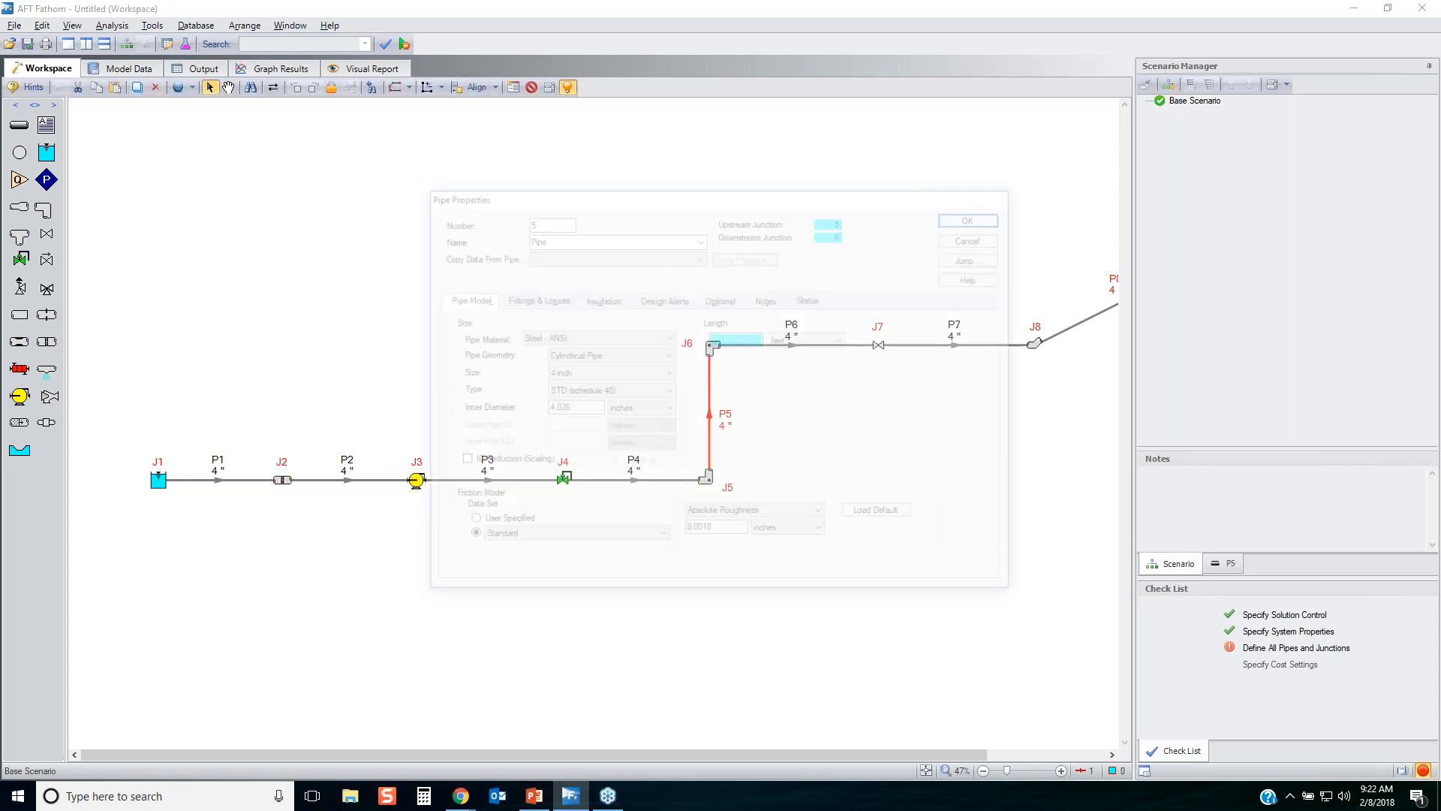
left_click(757, 338)
type("20")
left_click(974, 218)
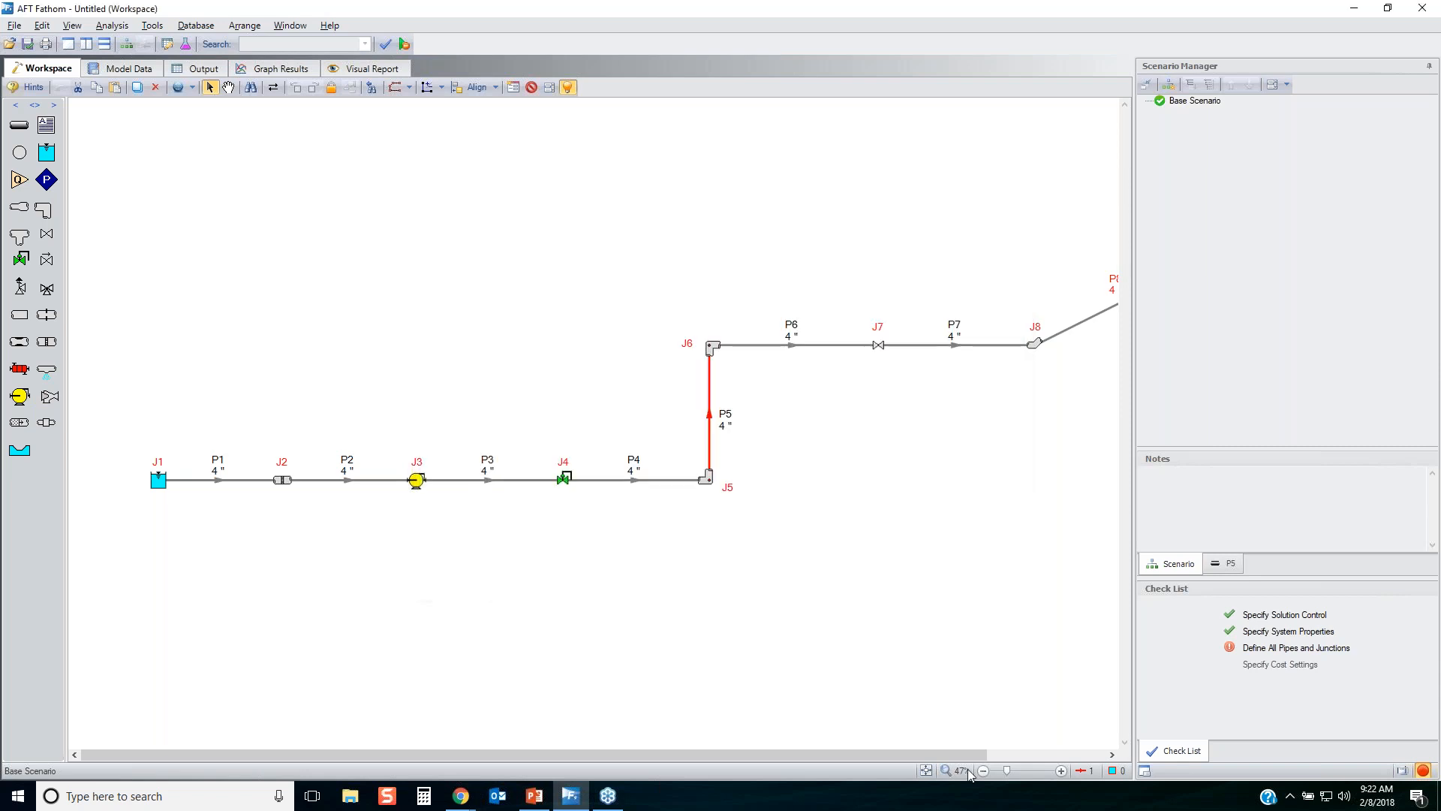
Set pipe P8's length to 1000 feet and move its properties window clear of the pipe on the workspace.
scroll(975, 481, "down", 1)
left_click(1020, 280)
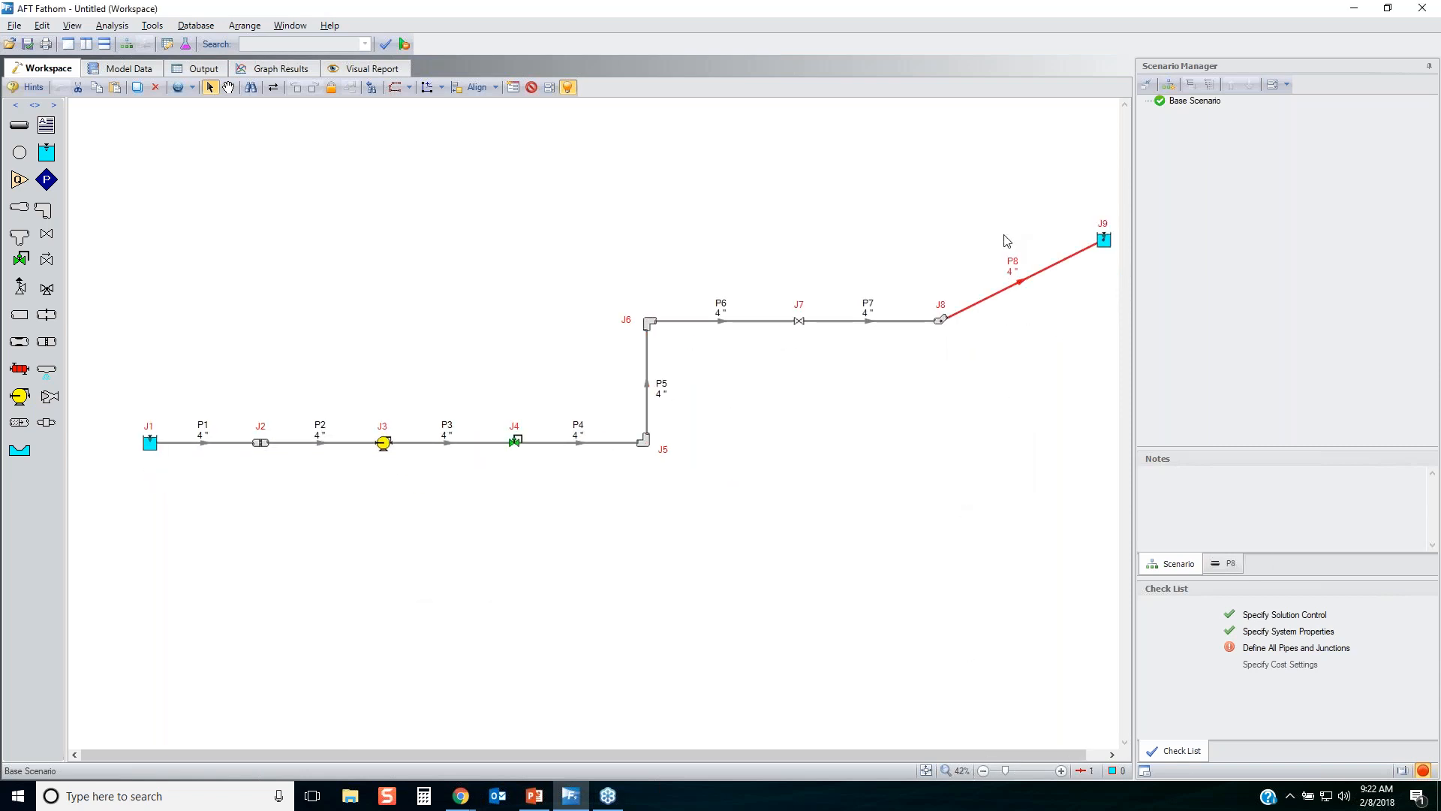
left_click(743, 340)
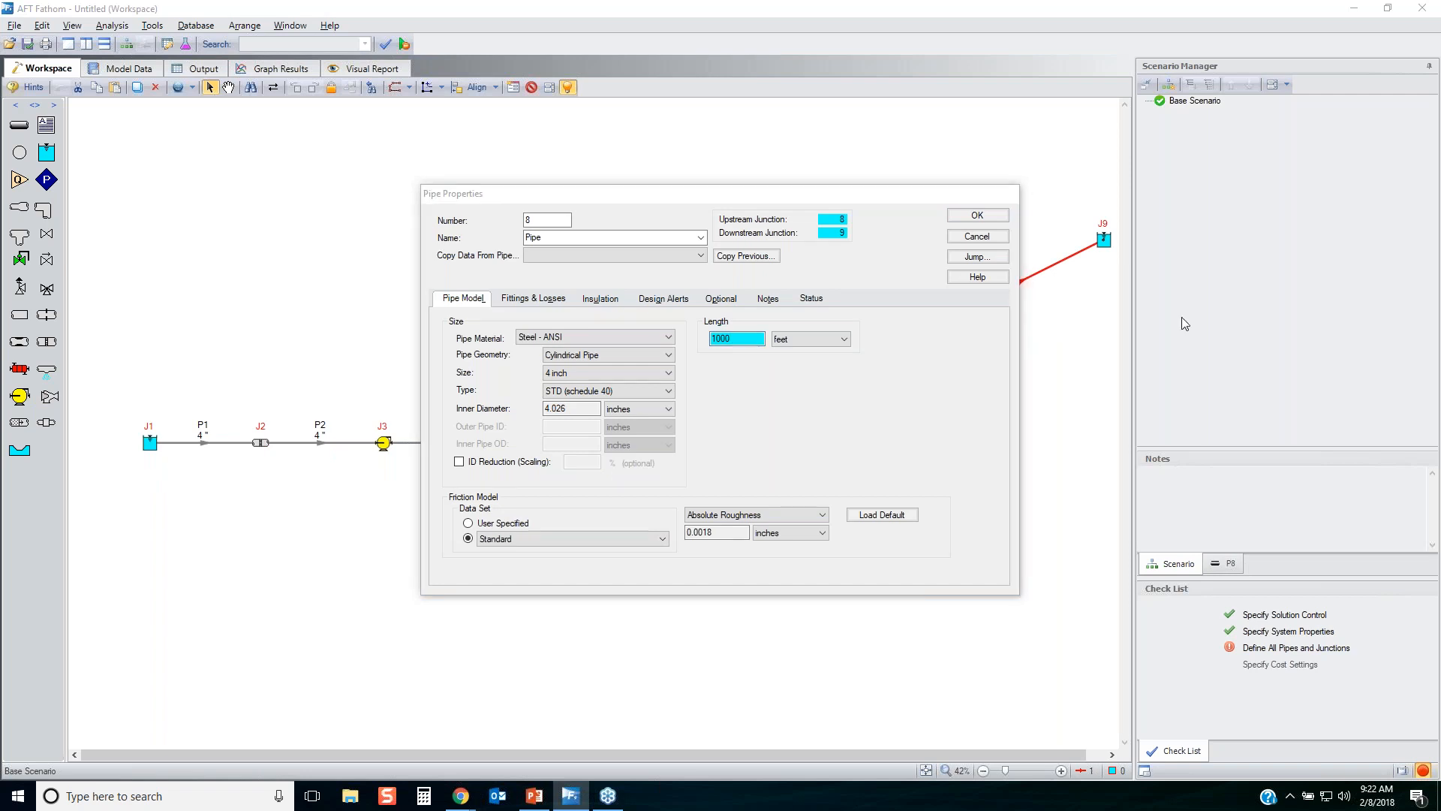
left_click(810, 196)
left_click_drag(811, 196, 531, 171)
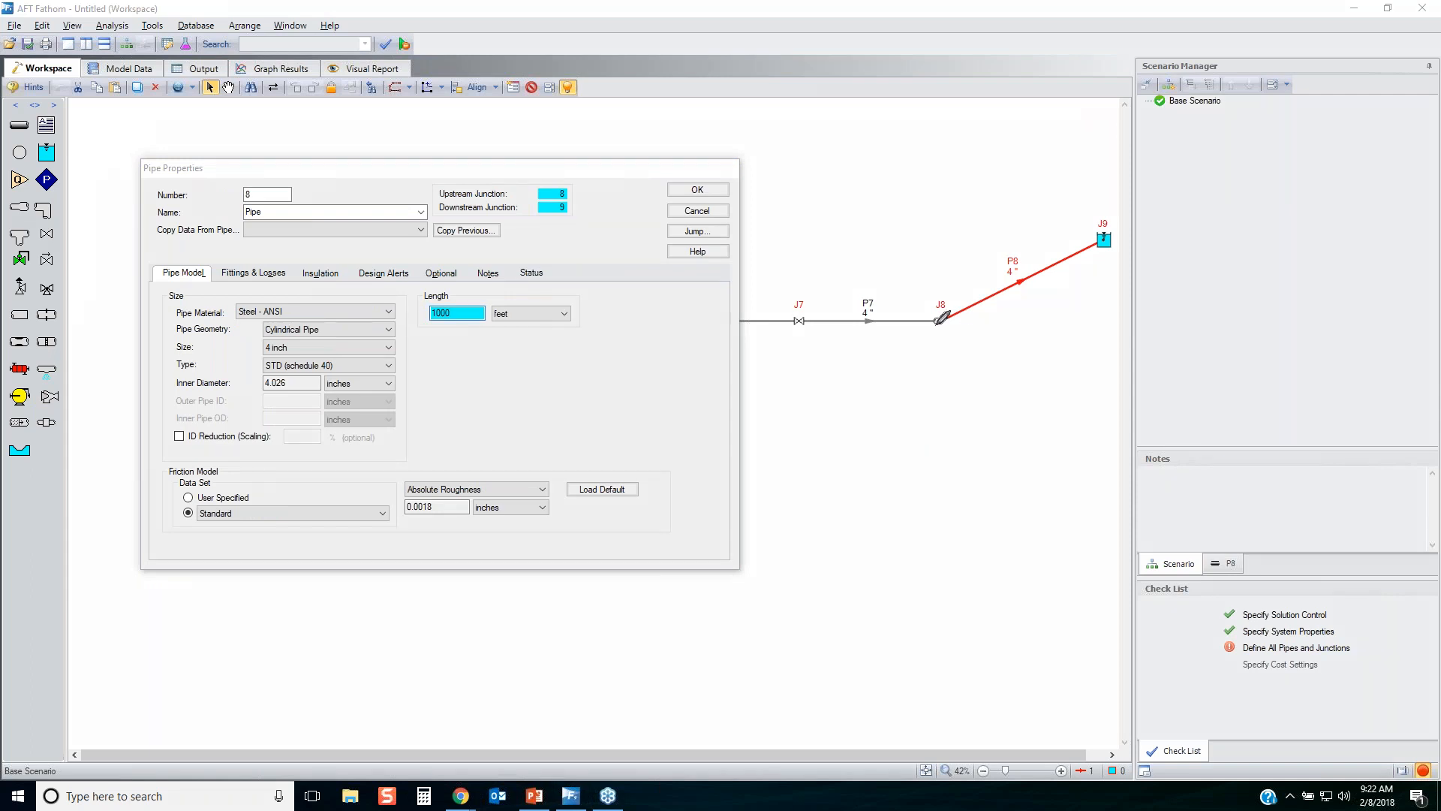
mouse_move(953, 311)
left_mouse_down()
mouse_move(938, 306)
mouse_move(945, 317)
left_mouse_up()
mouse_move(1094, 232)
left_mouse_down()
mouse_move(1124, 225)
mouse_move(1092, 264)
mouse_move(1096, 246)
left_mouse_up()
mouse_move(8, 197)
left_mouse_down()
mouse_move(66, 200)
mouse_move(63, 332)
mouse_move(11, 455)
mouse_move(9, 171)
left_mouse_up()
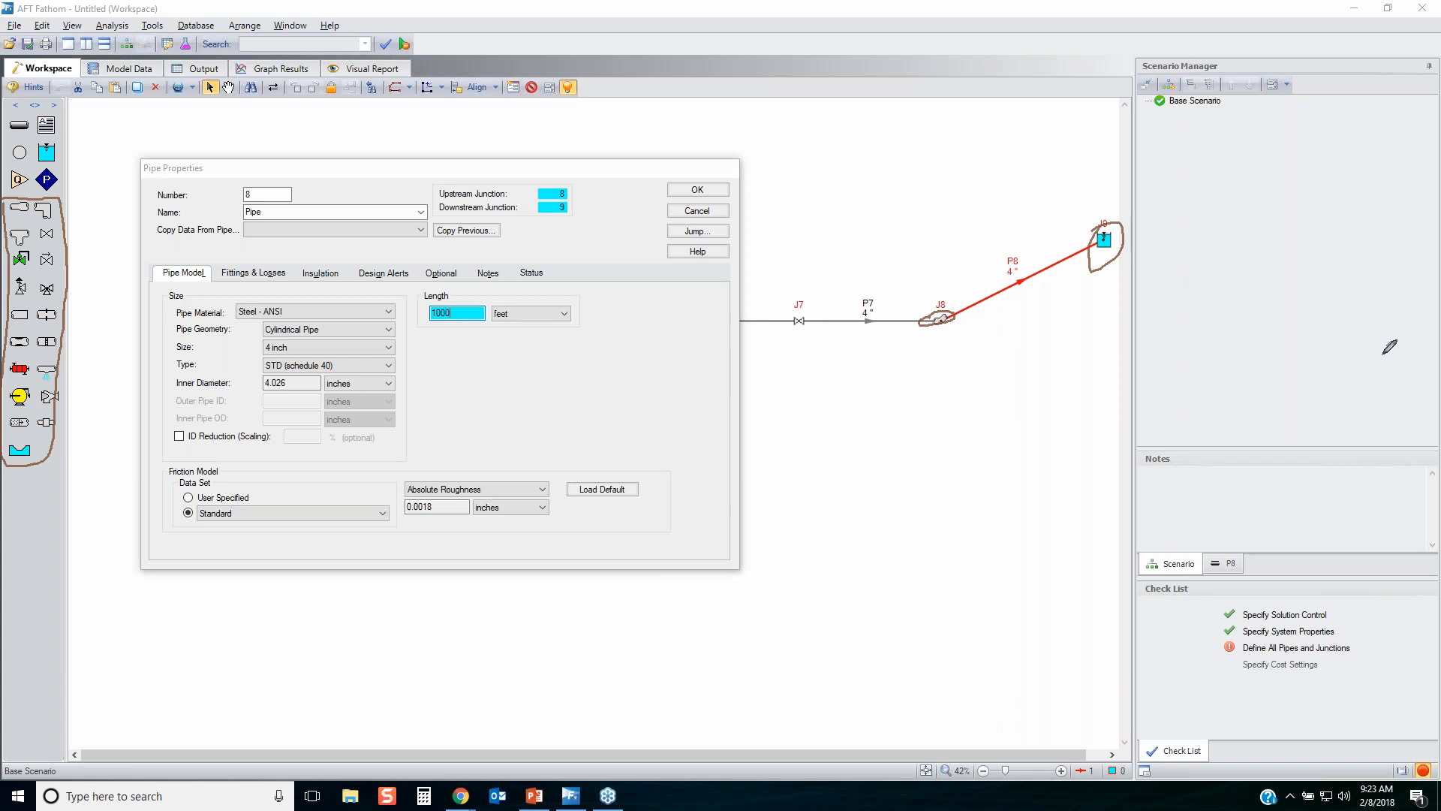
key("Escape")
Add bends to pipe P8's fittings: 5 standard threaded 90 deg., 2 mitre 15 deg., 3 mitre 45 deg. and 3 smooth flanged r/D=1 15 deg.
left_click(249, 274)
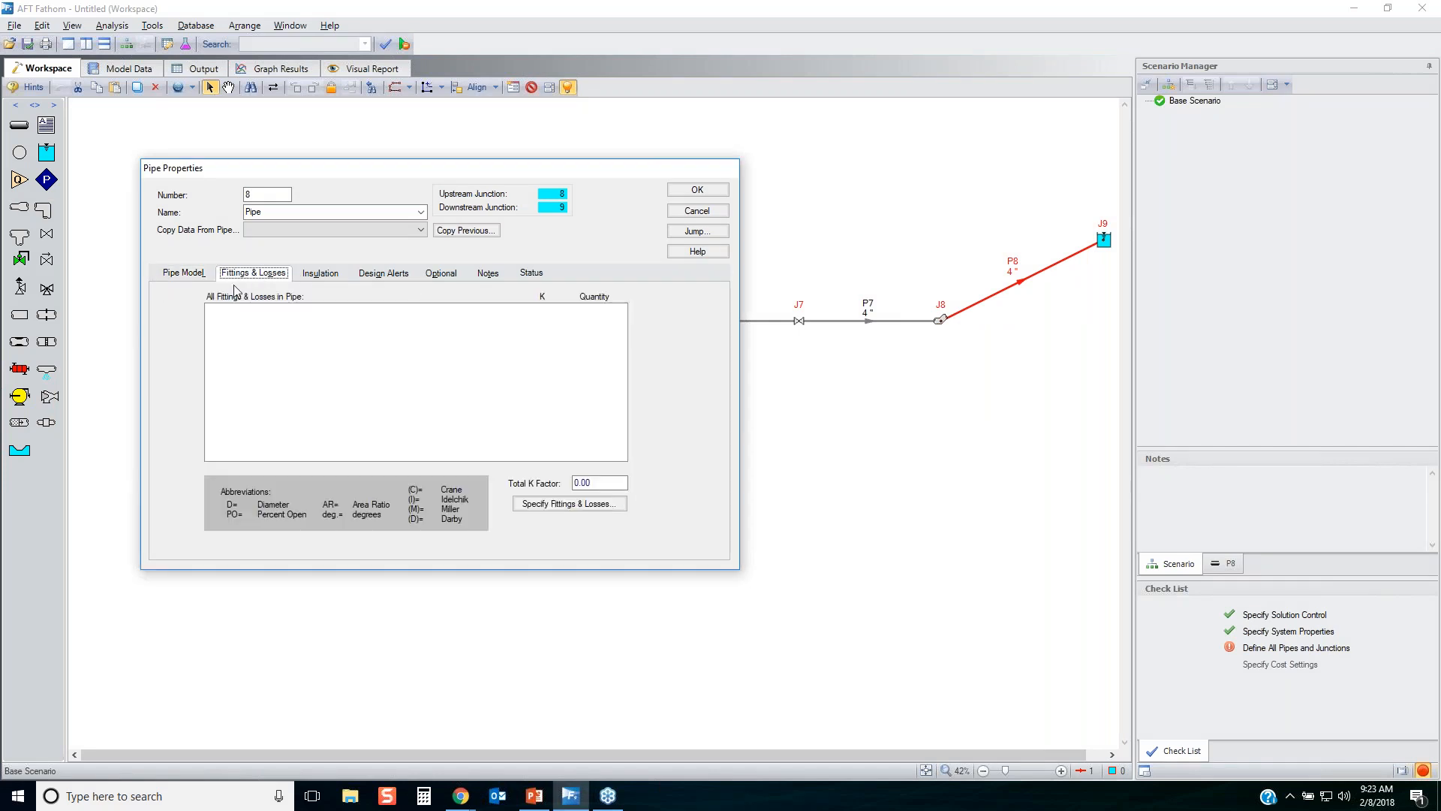
left_click(580, 503)
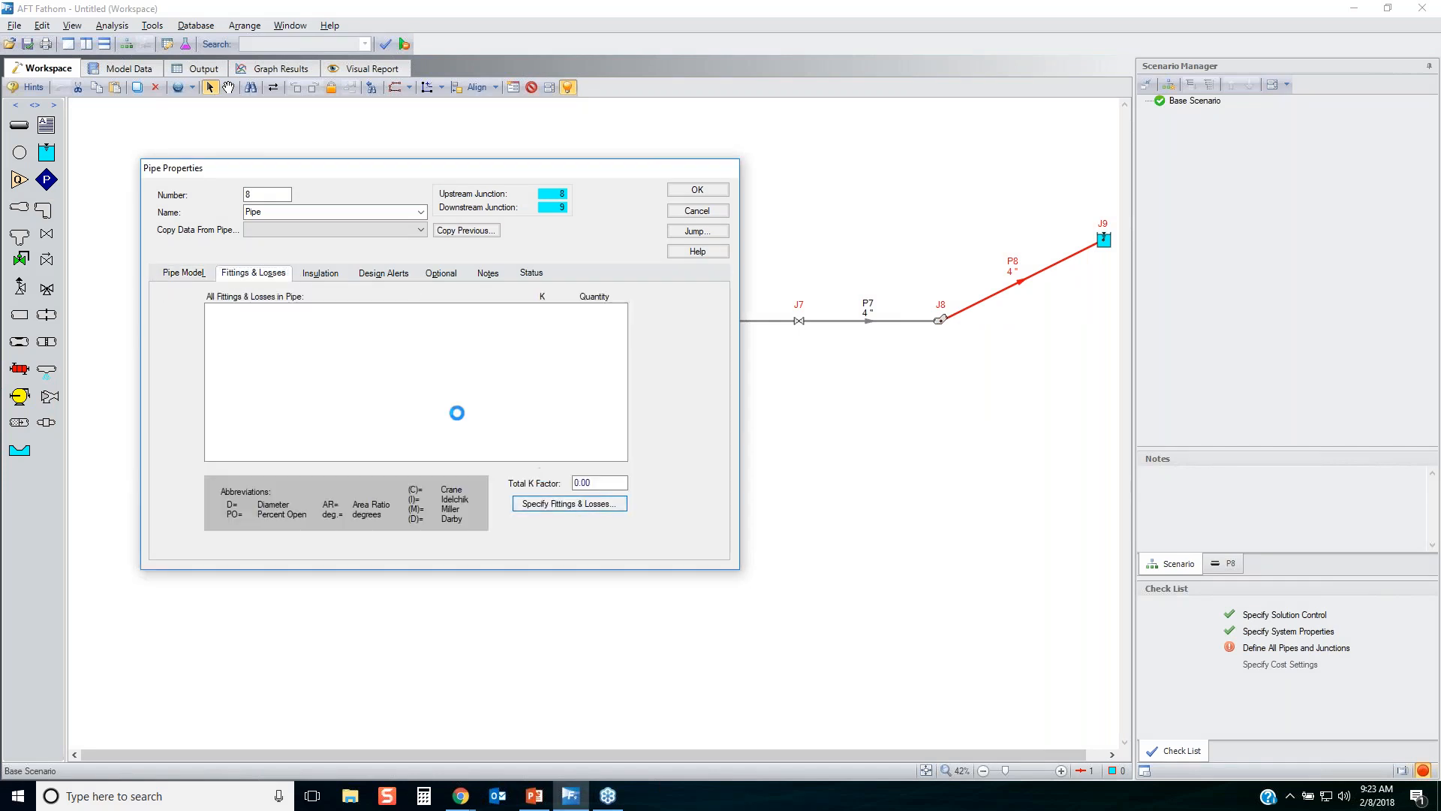
left_click(258, 189)
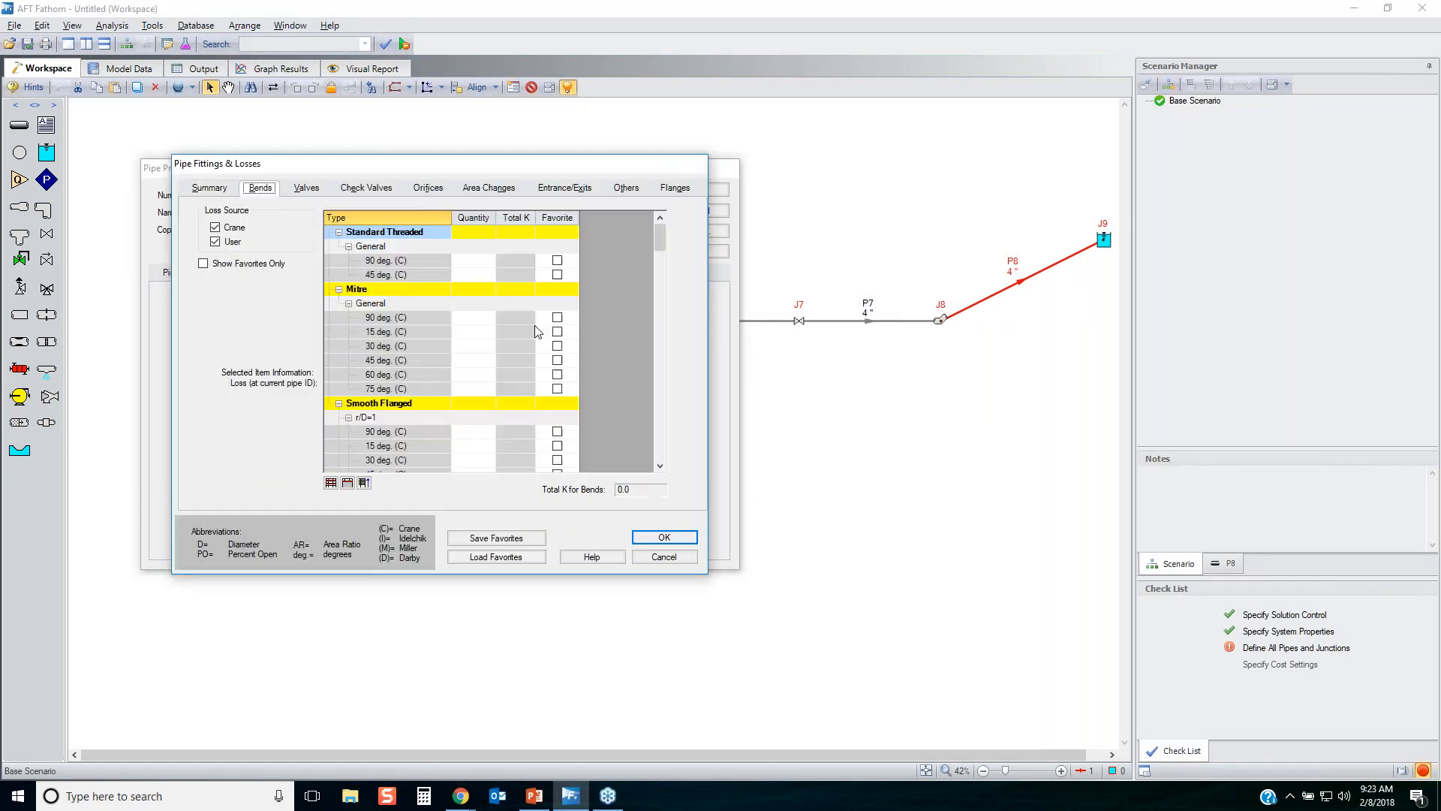
left_click(486, 331)
type("2")
left_click(474, 360)
type("3")
left_click(489, 261)
key("Return")
left_click(459, 446)
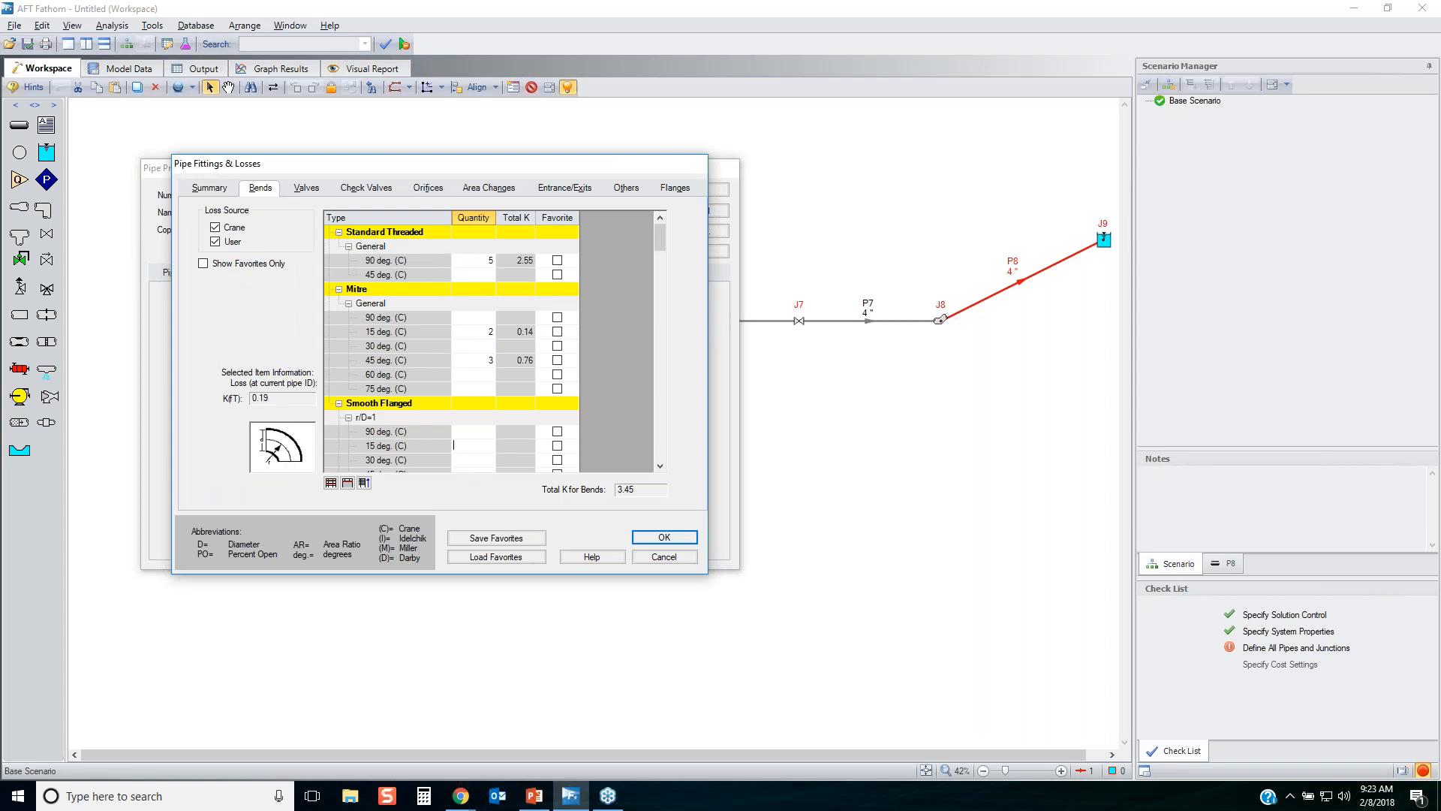
type("3")
key("Return")
Add angle valves to pipe P8's fittings: 2 direct flow PO=100 (I) and 3 general PO=90 (M).
left_click(303, 188)
left_click(507, 317)
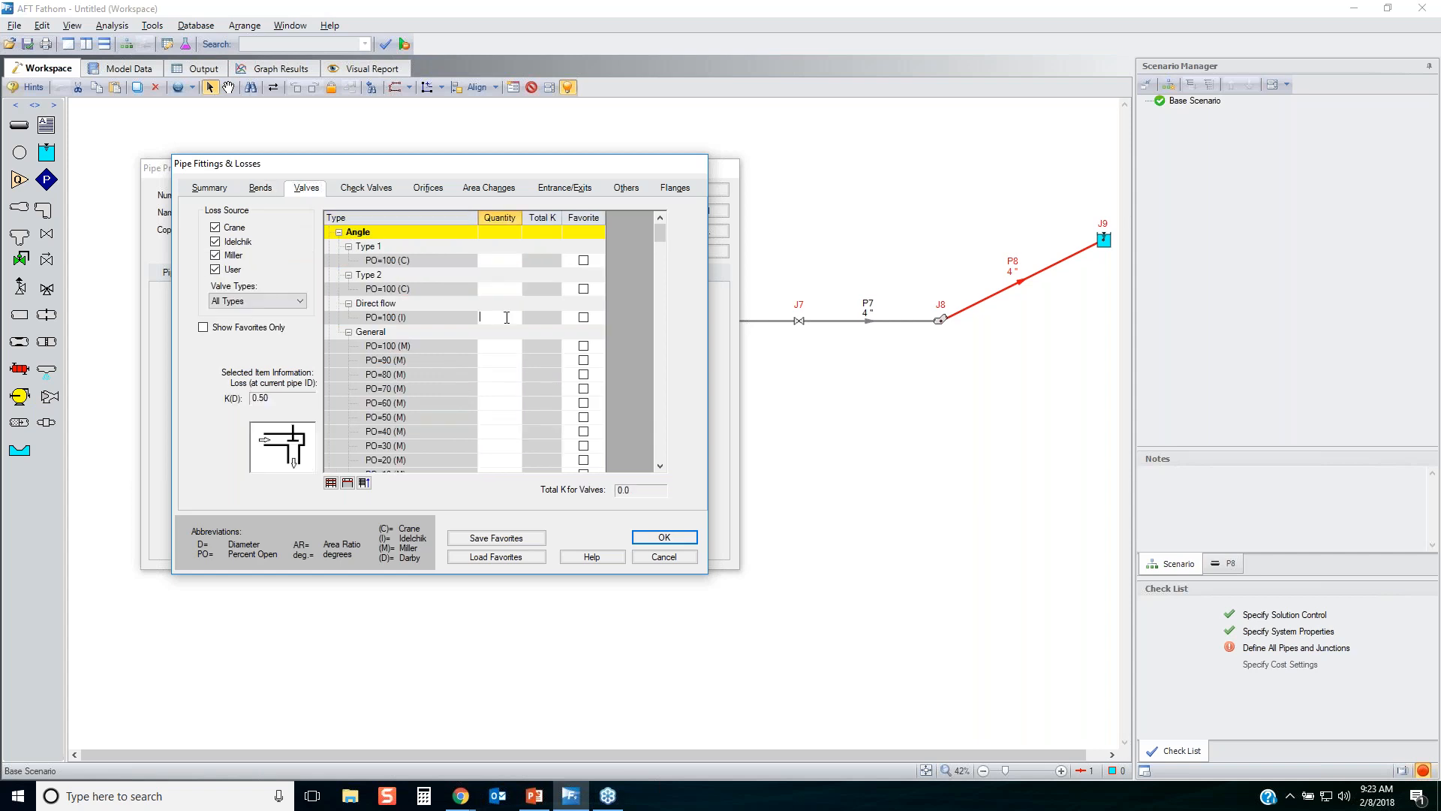
type("2")
key("Return")
type("3")
key("Return")
Look up the literature reference for the Type 2 angle valve PO=100 (C) loss value.
left_click(441, 389)
left_click(442, 290)
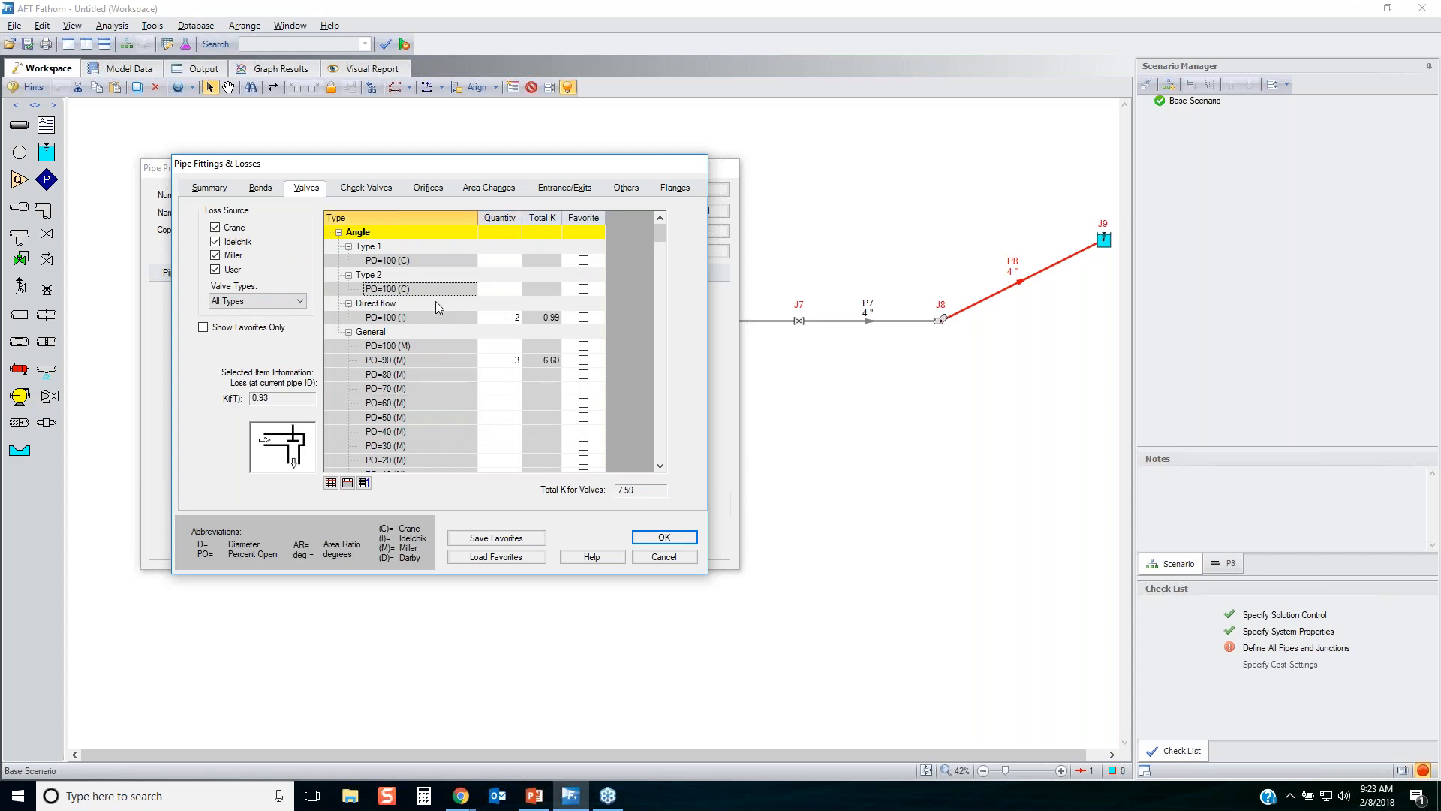
left_click(289, 445)
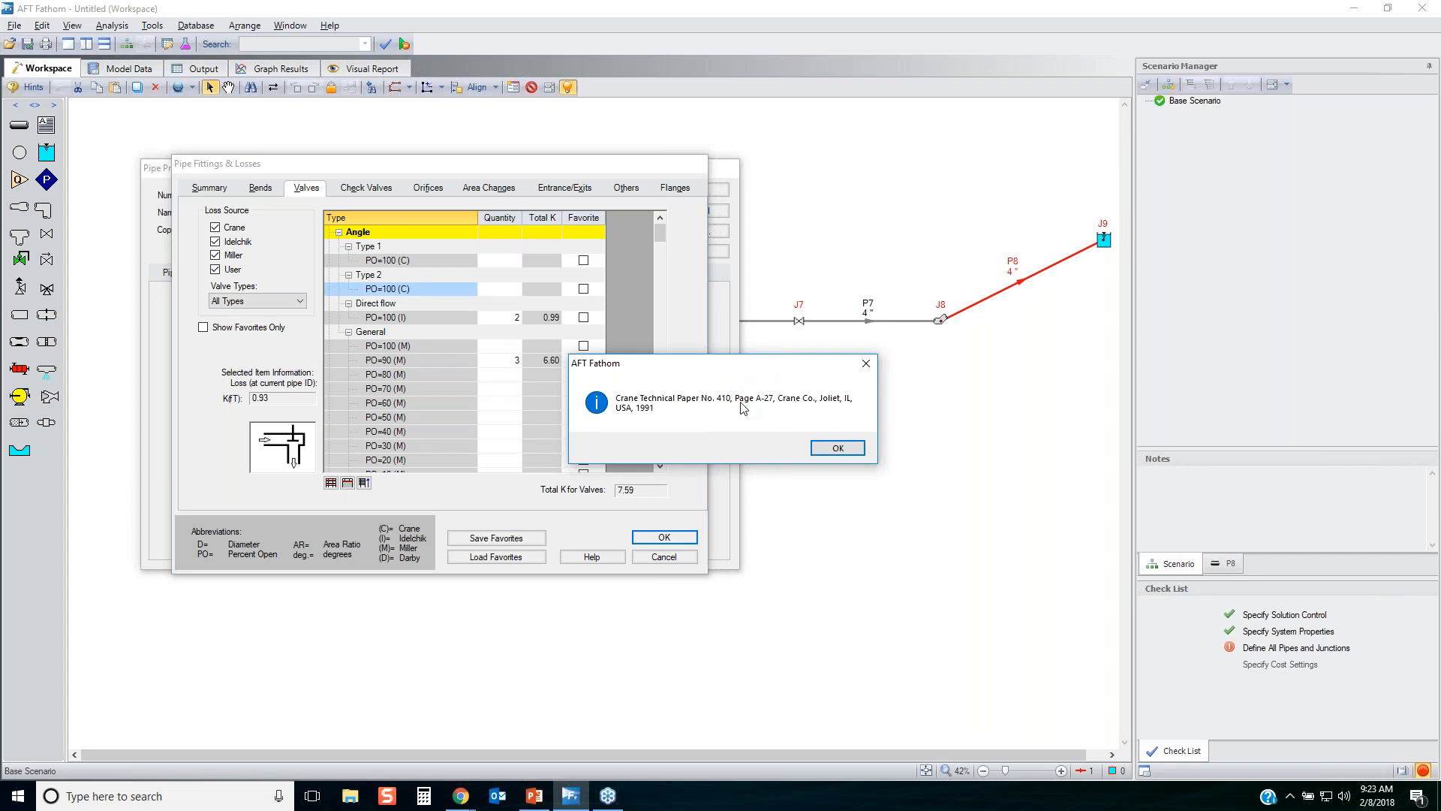
left_click(860, 448)
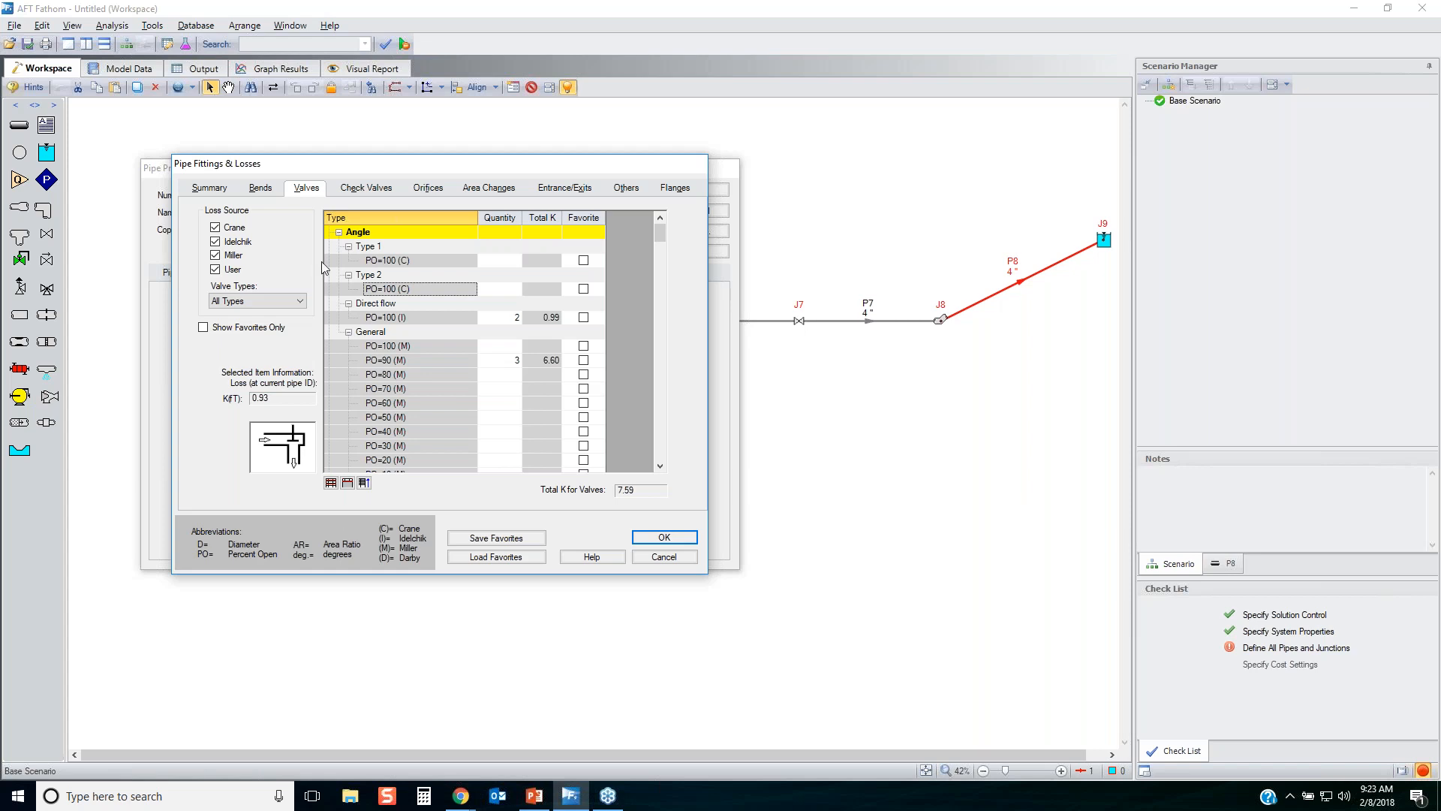
Add 1 swing check valve with a 90 deg. seat (C) to pipe P8's fittings and show the fittings summary.
left_click(368, 189)
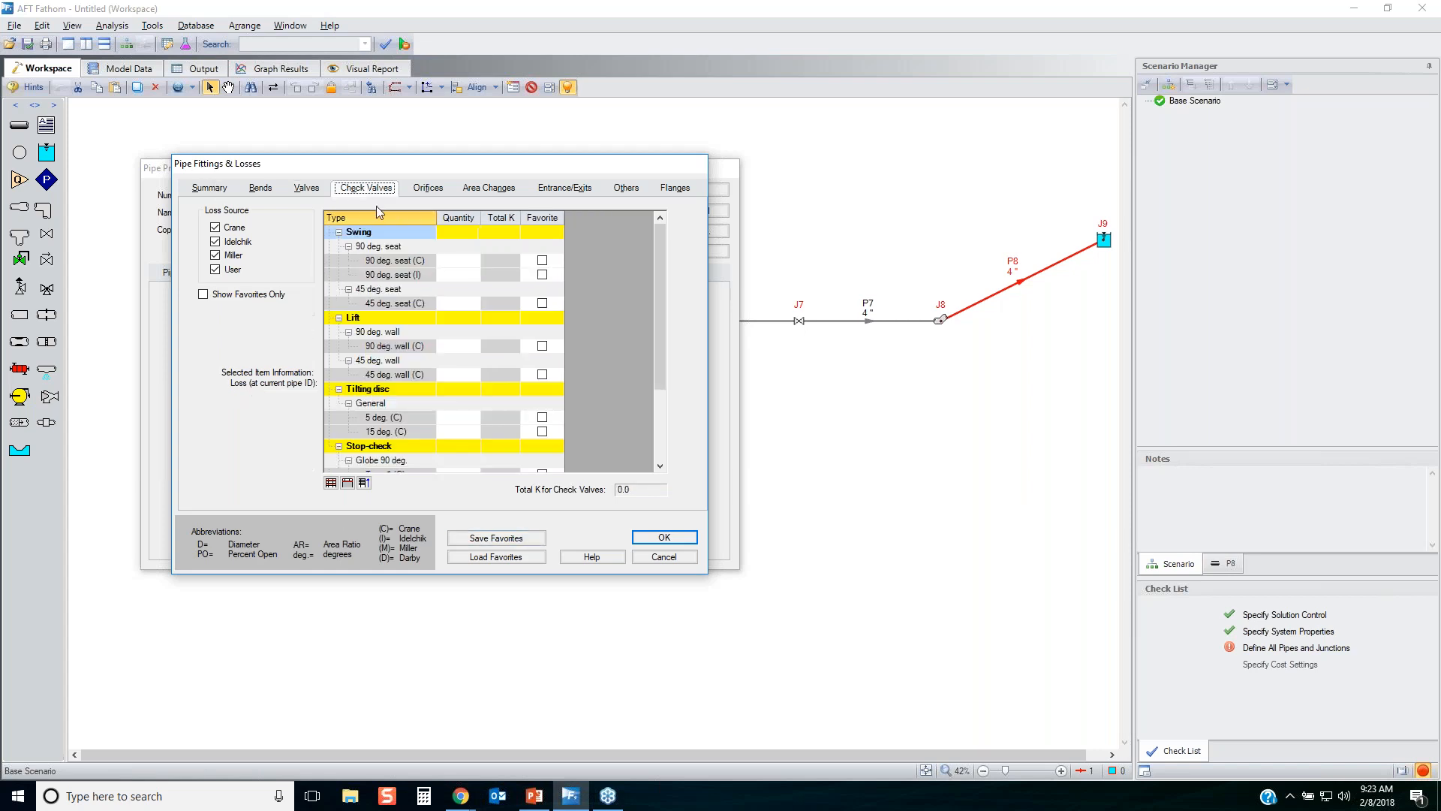
left_click(466, 262)
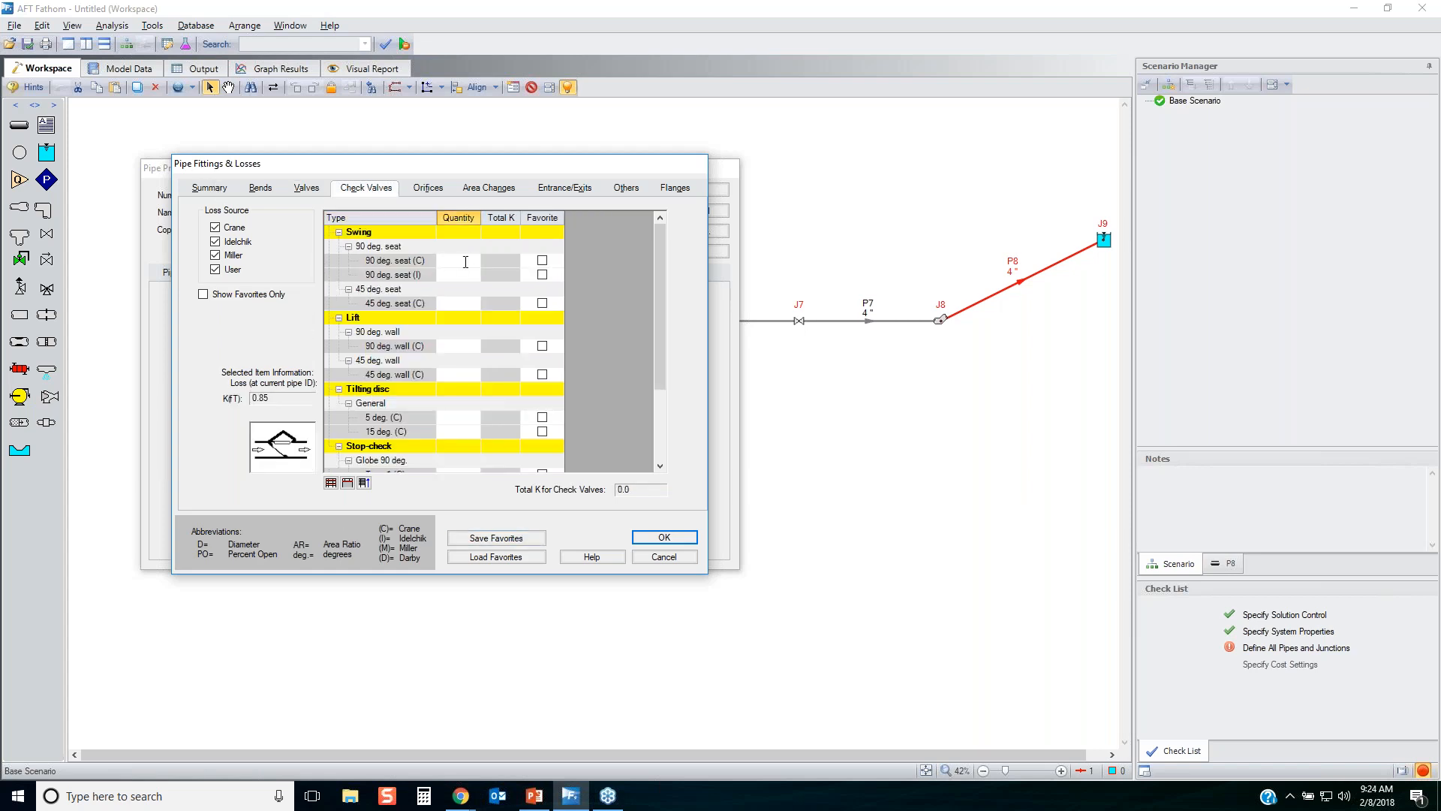
type("1")
key("Return")
left_click(209, 188)
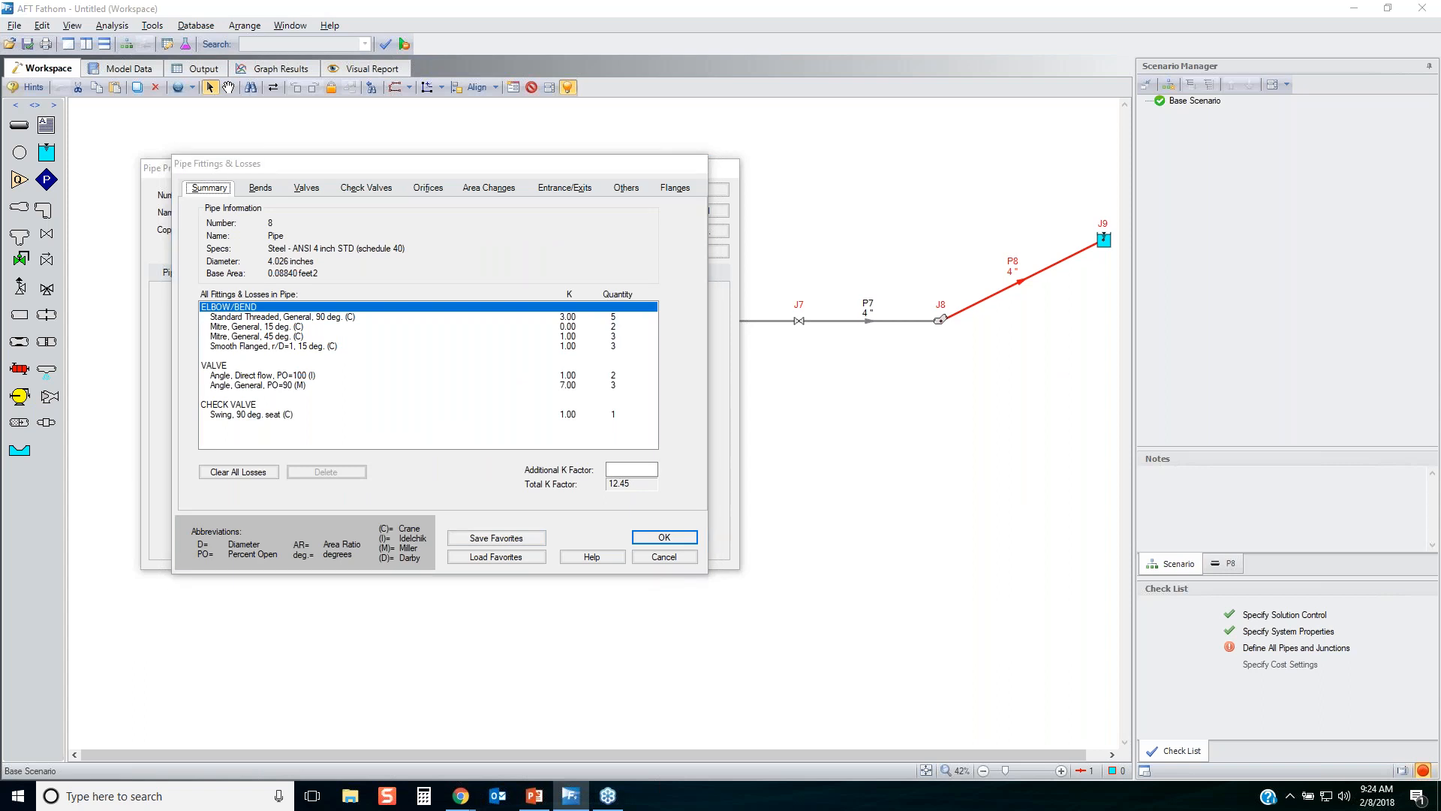
mouse_move(194, 437)
left_mouse_down()
mouse_move(456, 430)
mouse_move(641, 285)
mouse_move(484, 266)
mouse_move(197, 282)
mouse_move(163, 316)
mouse_move(231, 434)
left_mouse_up()
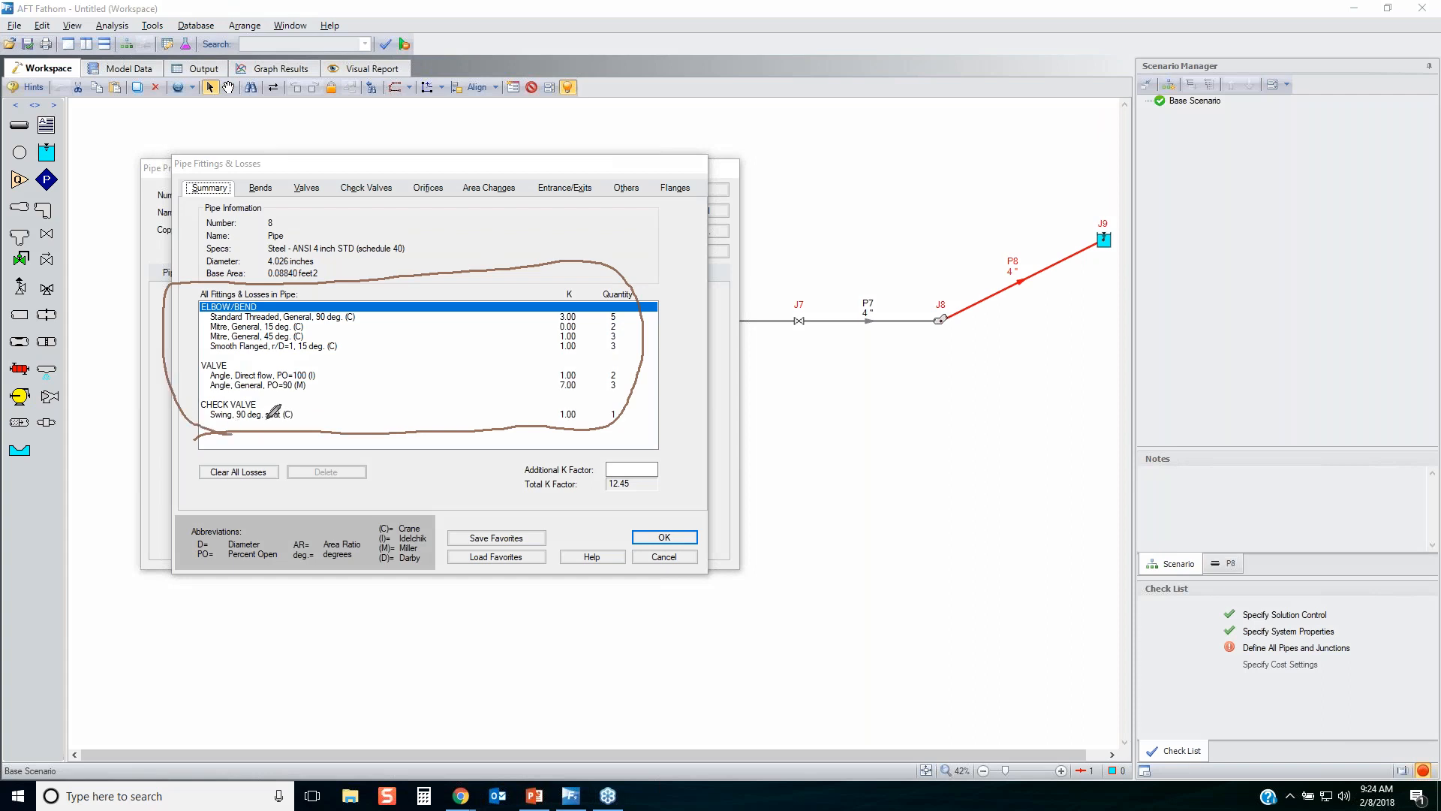
mouse_move(518, 492)
left_mouse_down()
mouse_move(587, 506)
mouse_move(547, 472)
mouse_move(534, 501)
left_mouse_up()
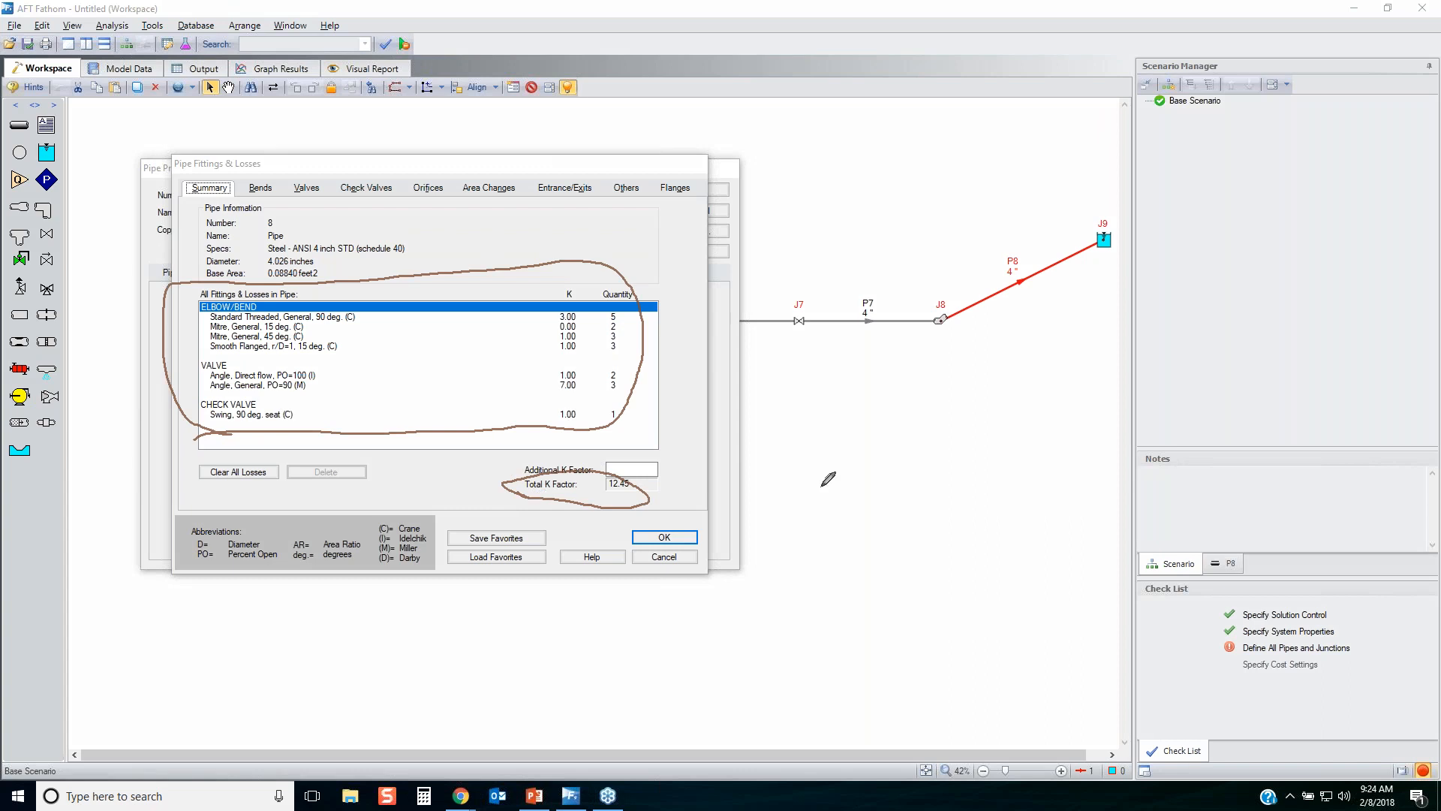
key("Escape")
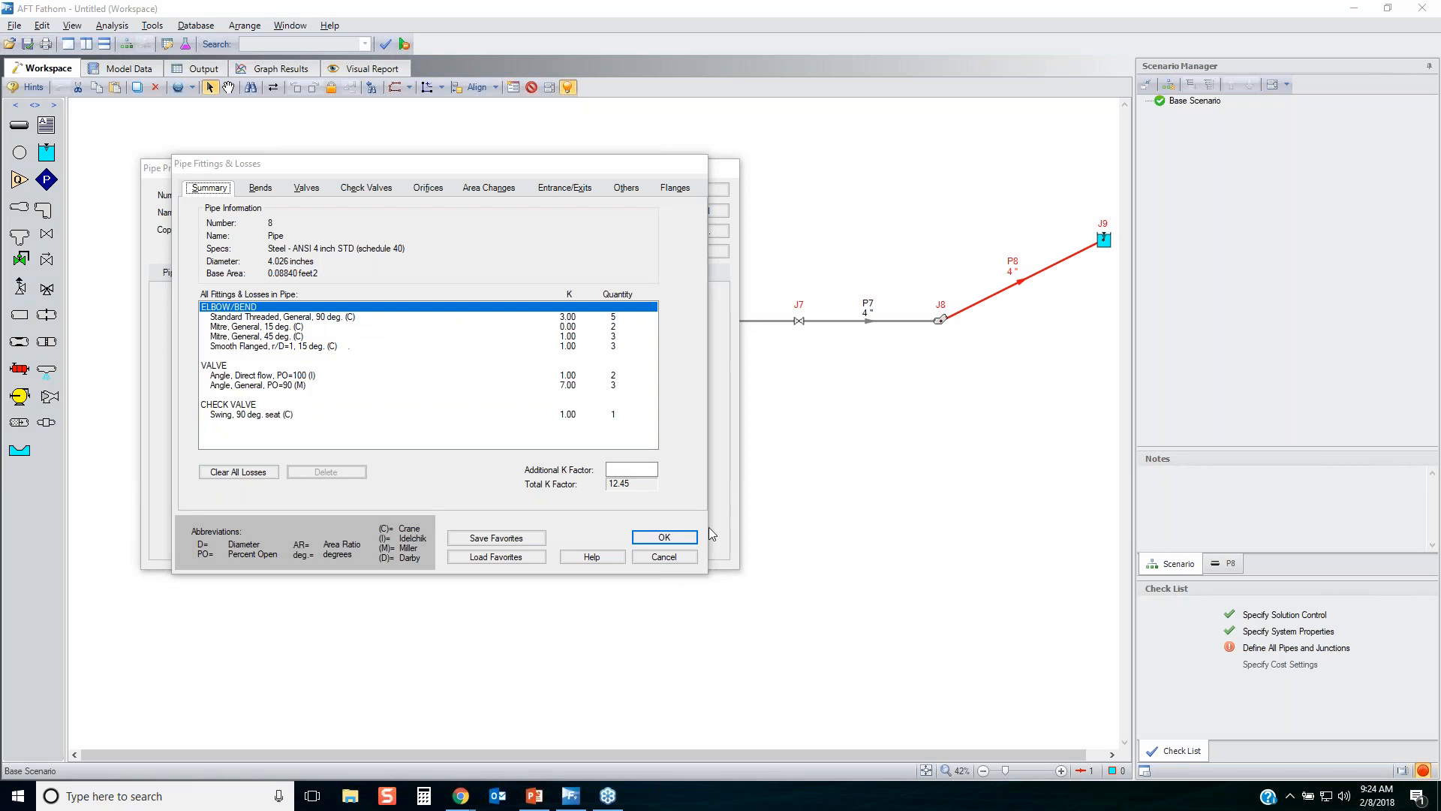
Give pipe P8 an additional K factor of 15 and accept its fittings and losses.
left_click(628, 467)
type("15")
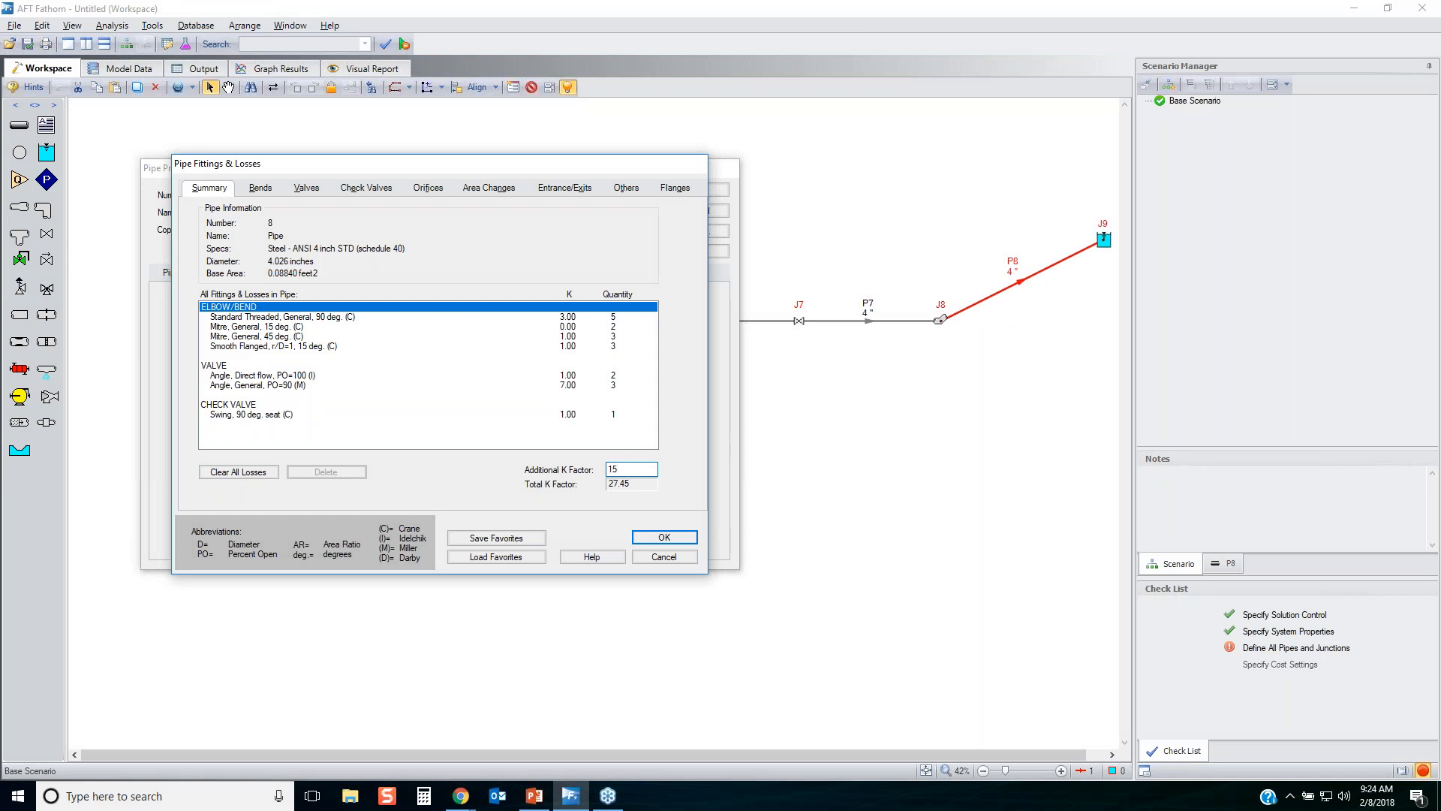
left_click(663, 540)
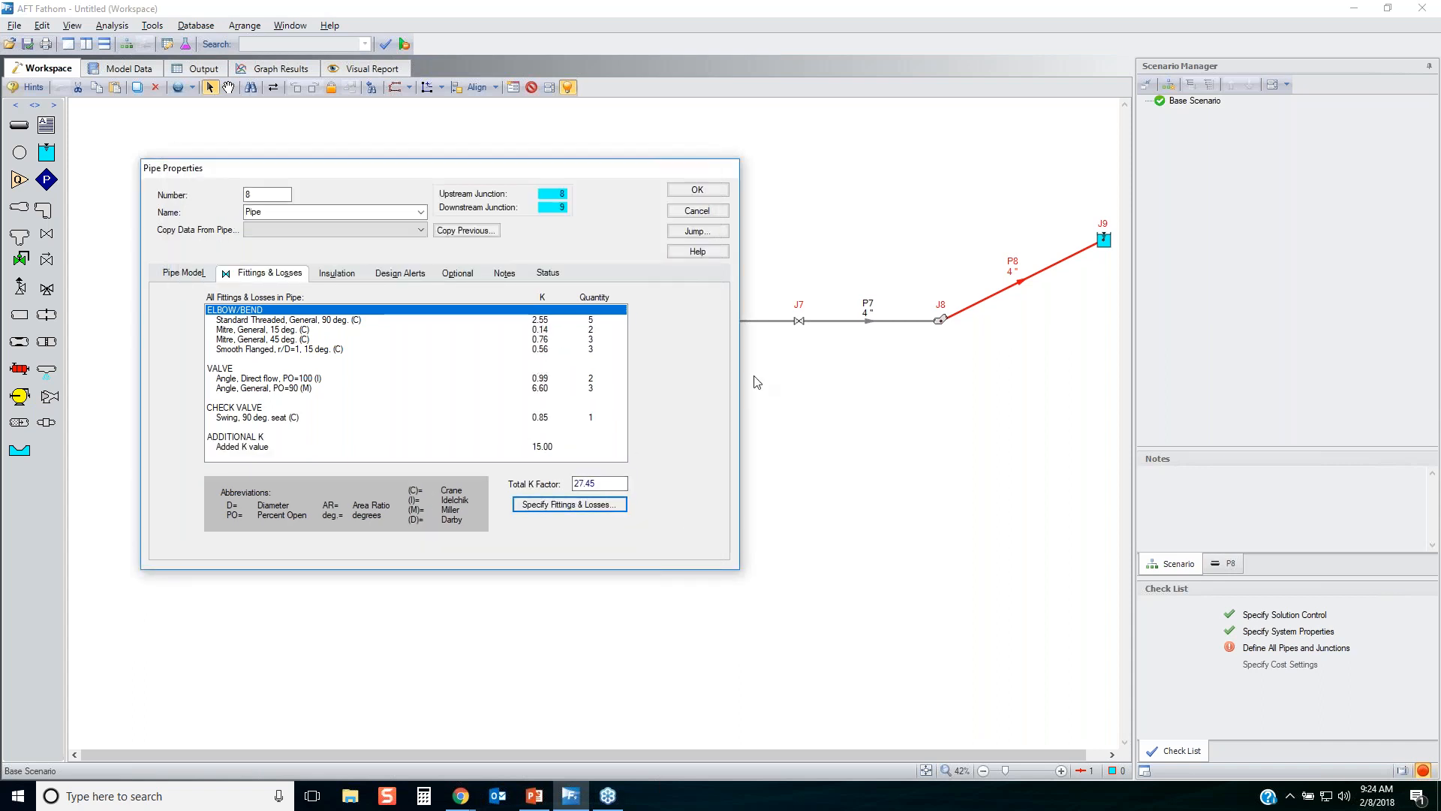
key("alt+Tab")
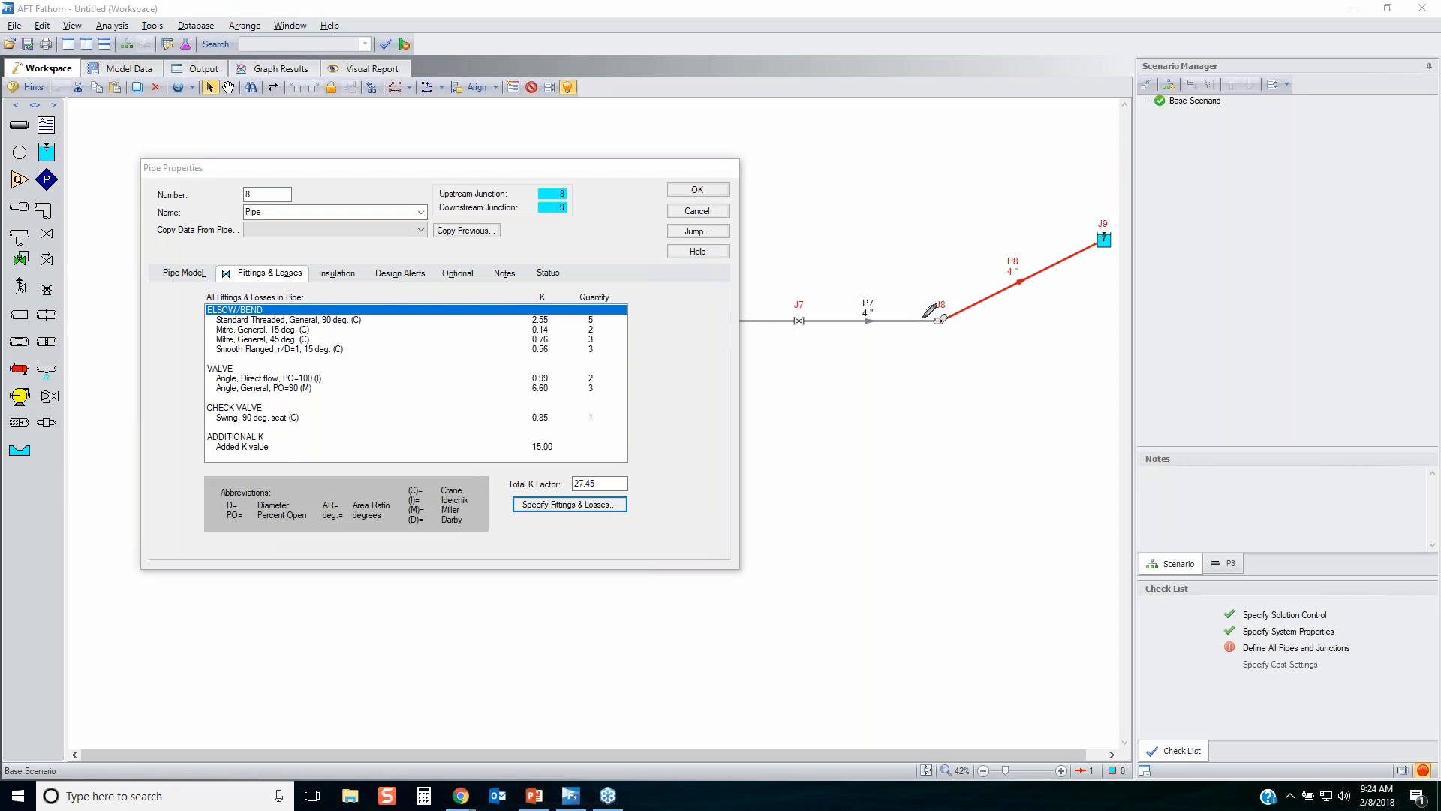
mouse_move(924, 305)
left_mouse_down()
mouse_move(952, 289)
mouse_move(963, 324)
mouse_move(927, 300)
mouse_move(939, 296)
left_mouse_up()
mouse_move(795, 299)
left_mouse_down()
mouse_move(812, 314)
mouse_move(801, 328)
mouse_move(790, 312)
left_mouse_up()
left_click_drag(1113, 222, 1084, 220)
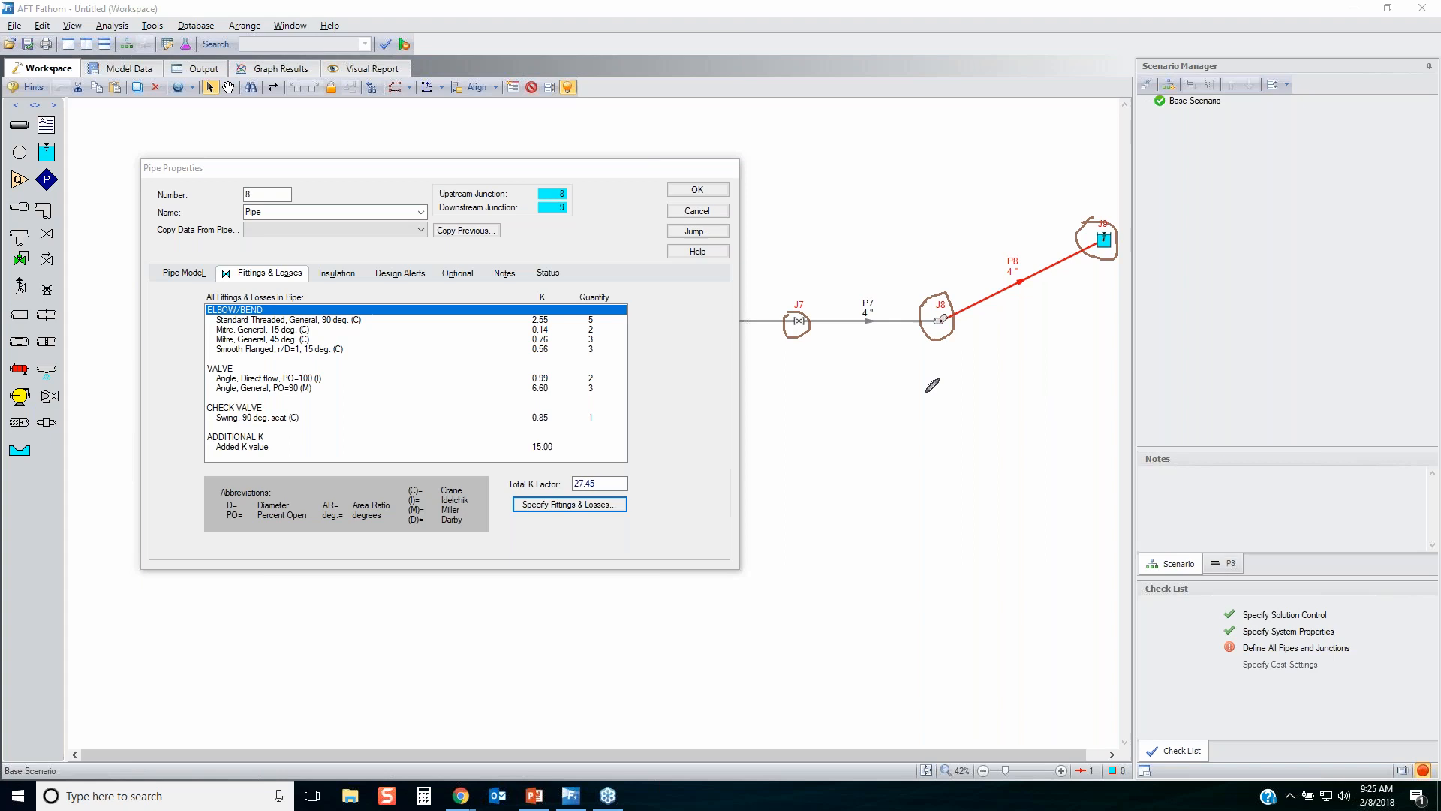
mouse_move(100, 661)
left_mouse_down()
mouse_move(234, 659)
mouse_move(255, 559)
mouse_move(327, 559)
mouse_move(379, 634)
mouse_move(507, 647)
mouse_move(621, 351)
mouse_move(704, 343)
mouse_move(741, 644)
left_mouse_up()
mouse_move(861, 644)
left_mouse_down()
mouse_move(863, 402)
mouse_move(999, 416)
mouse_move(1040, 45)
left_mouse_up()
left_click_drag(1235, 75, 1401, 652)
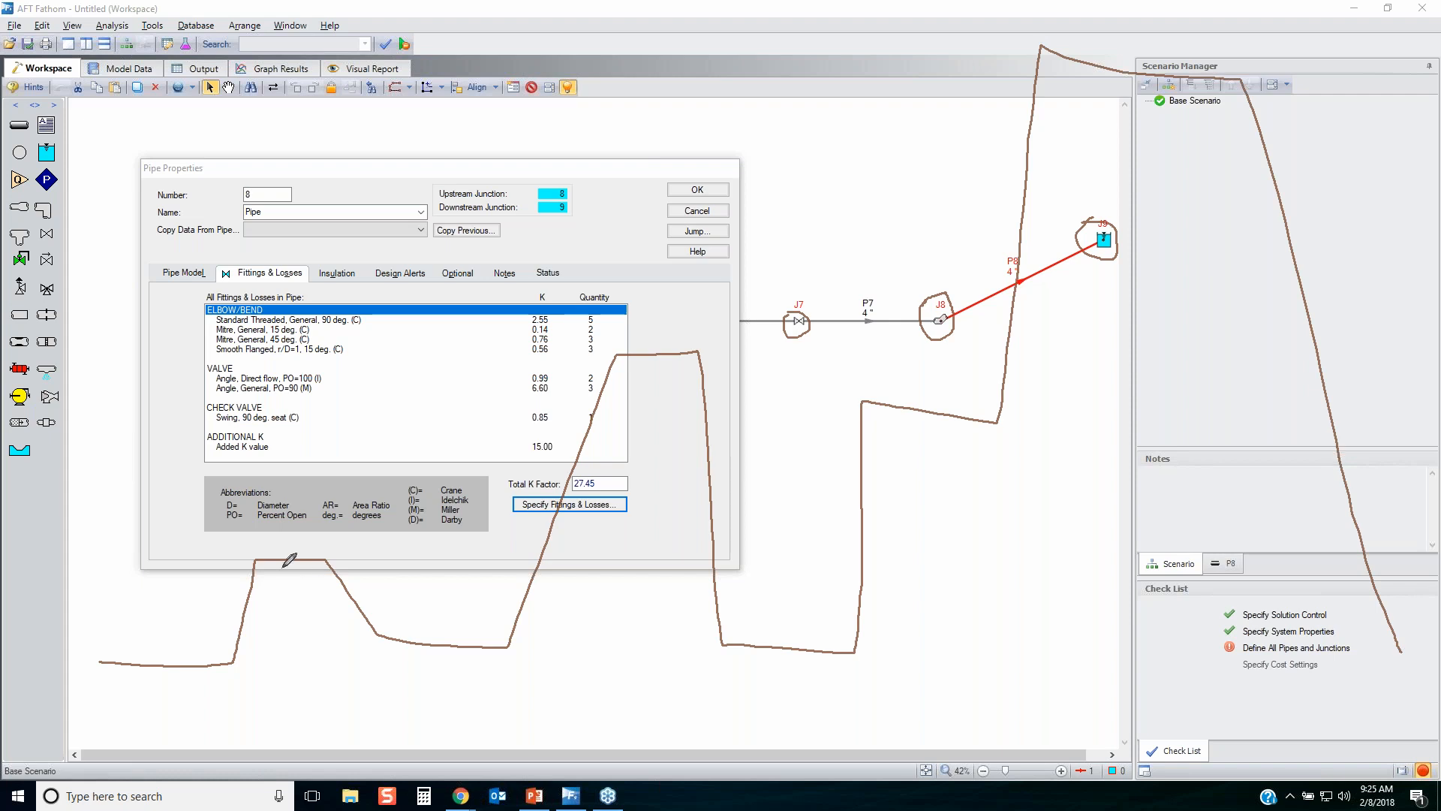
left_click_drag(233, 647, 230, 648)
left_click_drag(252, 564, 251, 562)
mouse_move(30, 135)
left_mouse_down()
mouse_move(6, 169)
mouse_move(30, 140)
left_mouse_up()
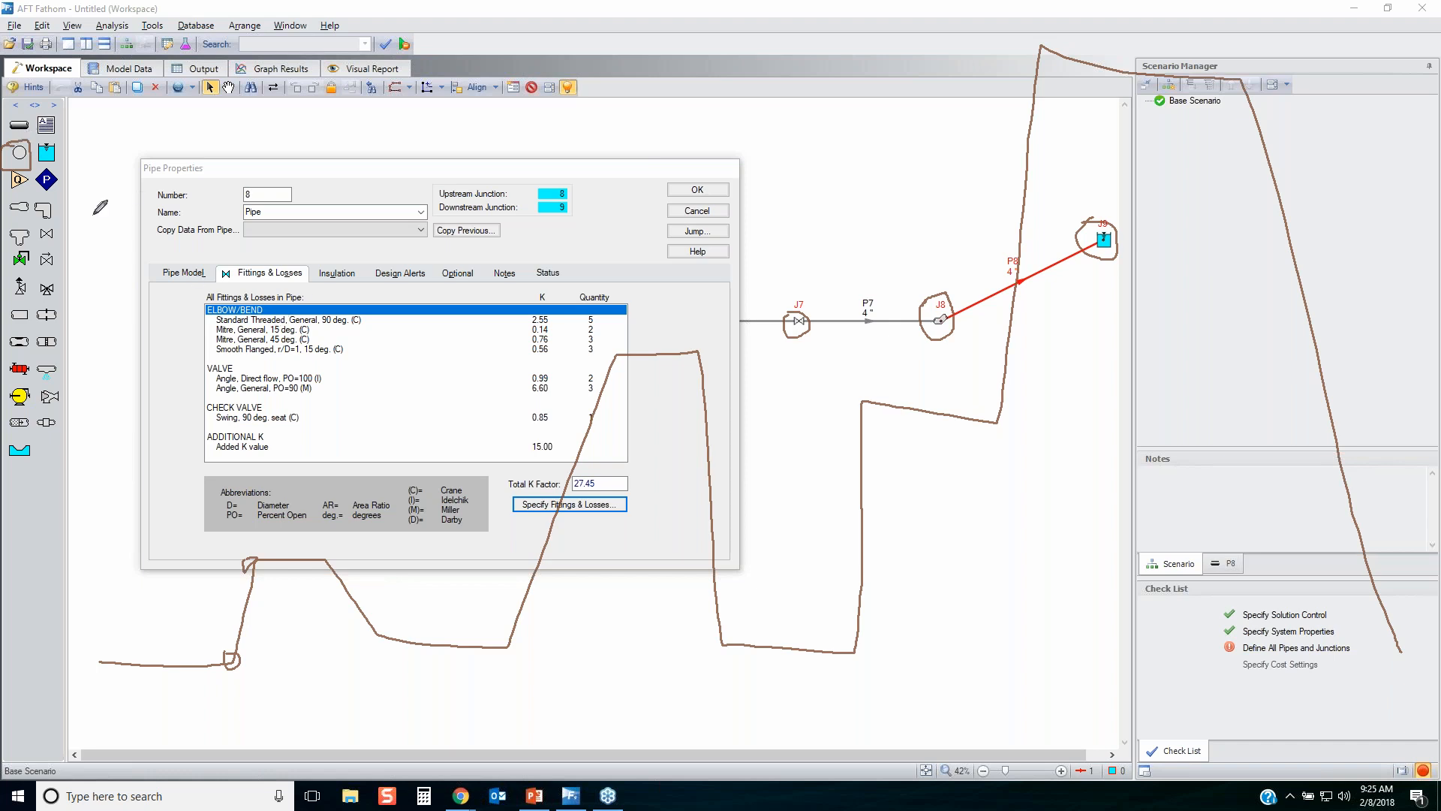
left_click_drag(330, 557, 324, 556)
left_click_drag(376, 627, 380, 627)
mouse_move(510, 638)
left_mouse_down()
mouse_move(493, 649)
mouse_move(513, 637)
left_mouse_up()
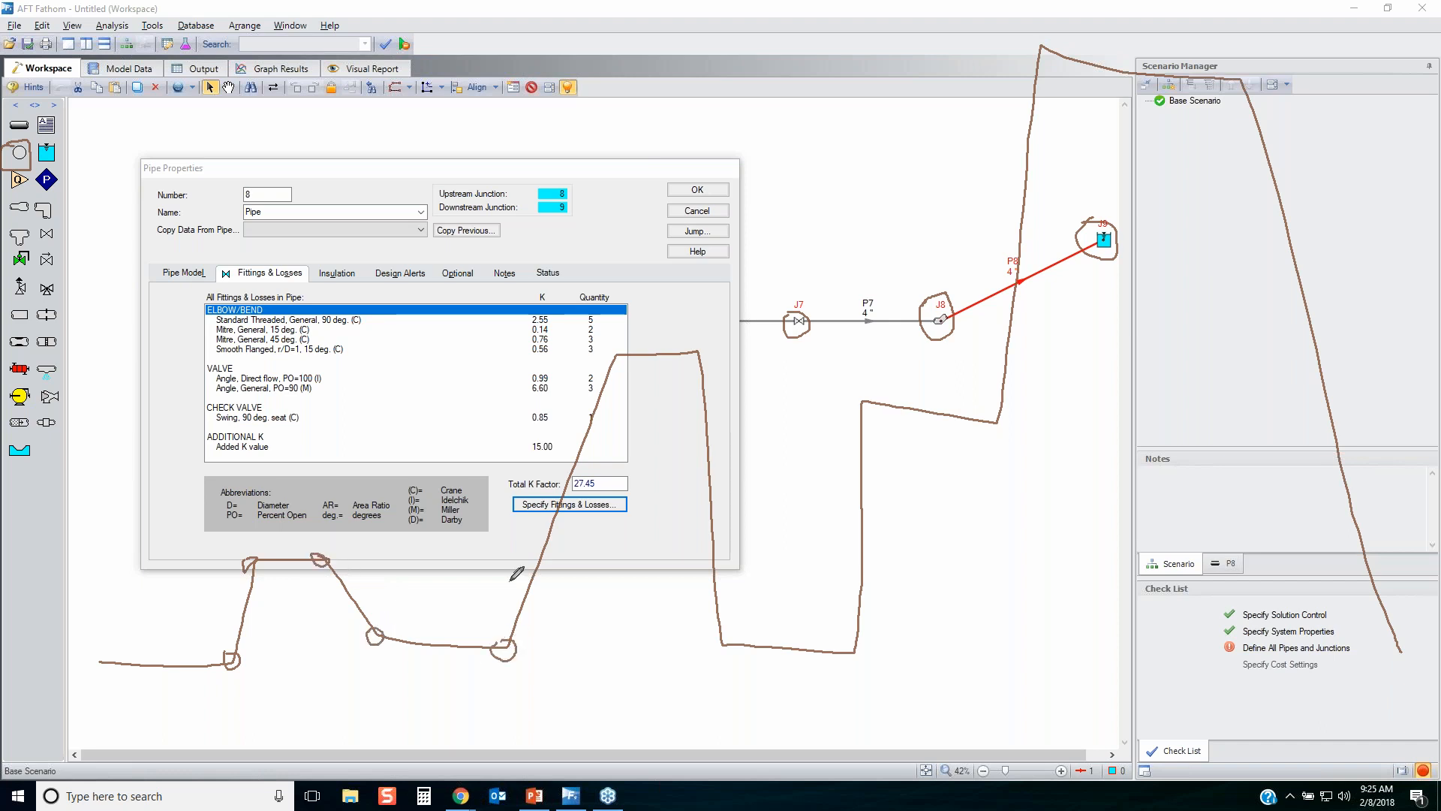
left_click_drag(605, 350, 612, 348)
key("Escape")
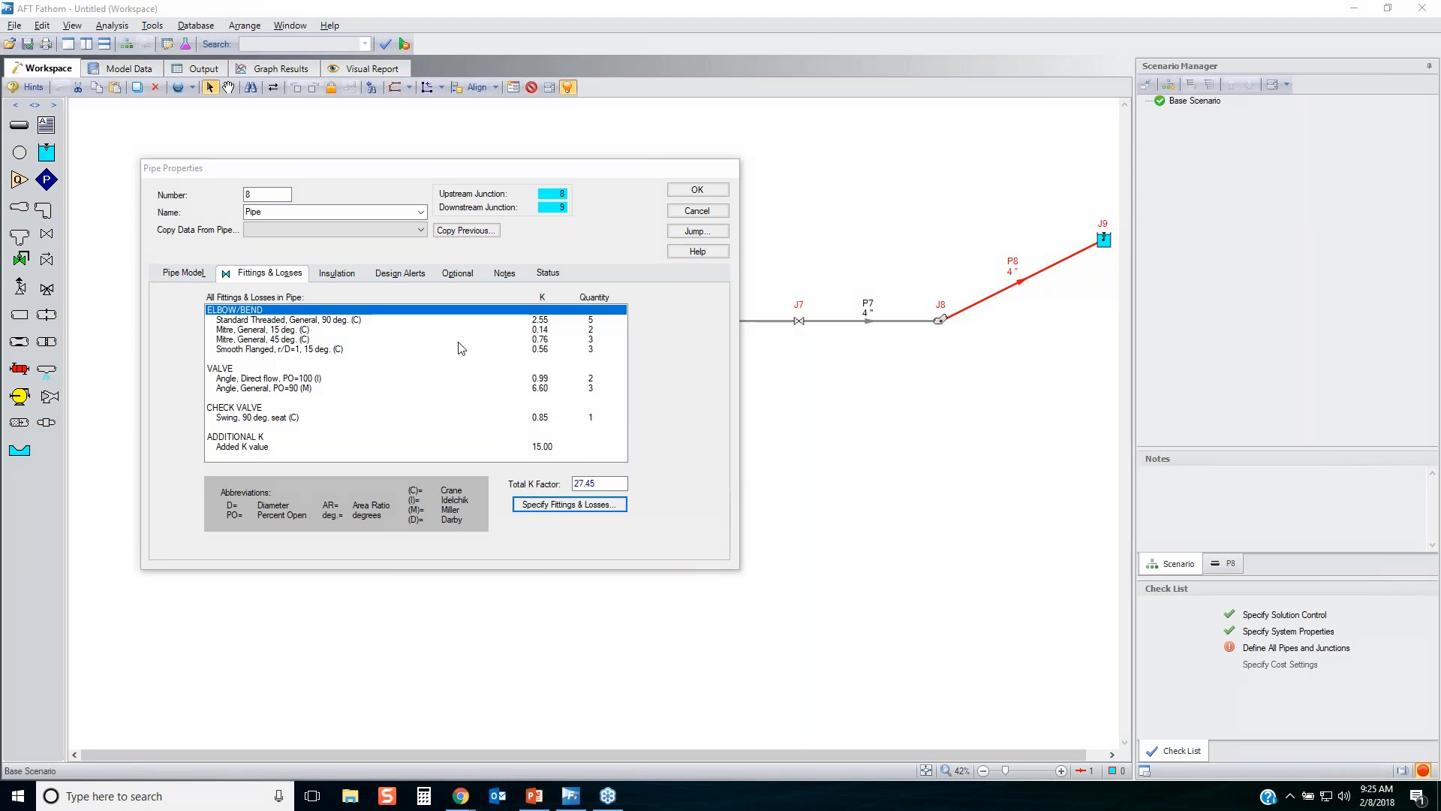
Enable intermediate pipe elevations for pipe P8 with 10 elevations, and show the table's editing options and the pipe model data.
left_click(457, 276)
left_click(385, 394)
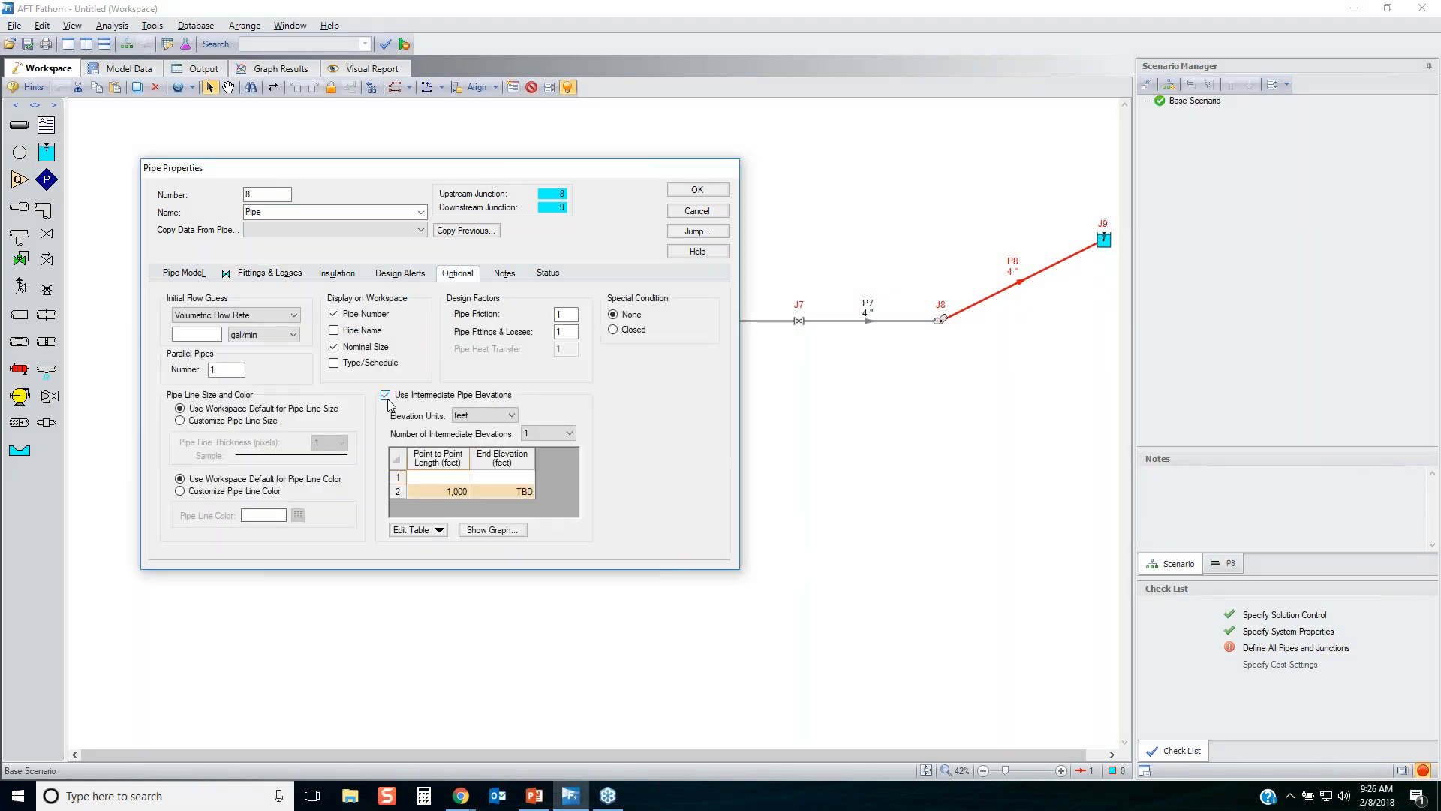
left_click(568, 433)
scroll(568, 471, "down", 1)
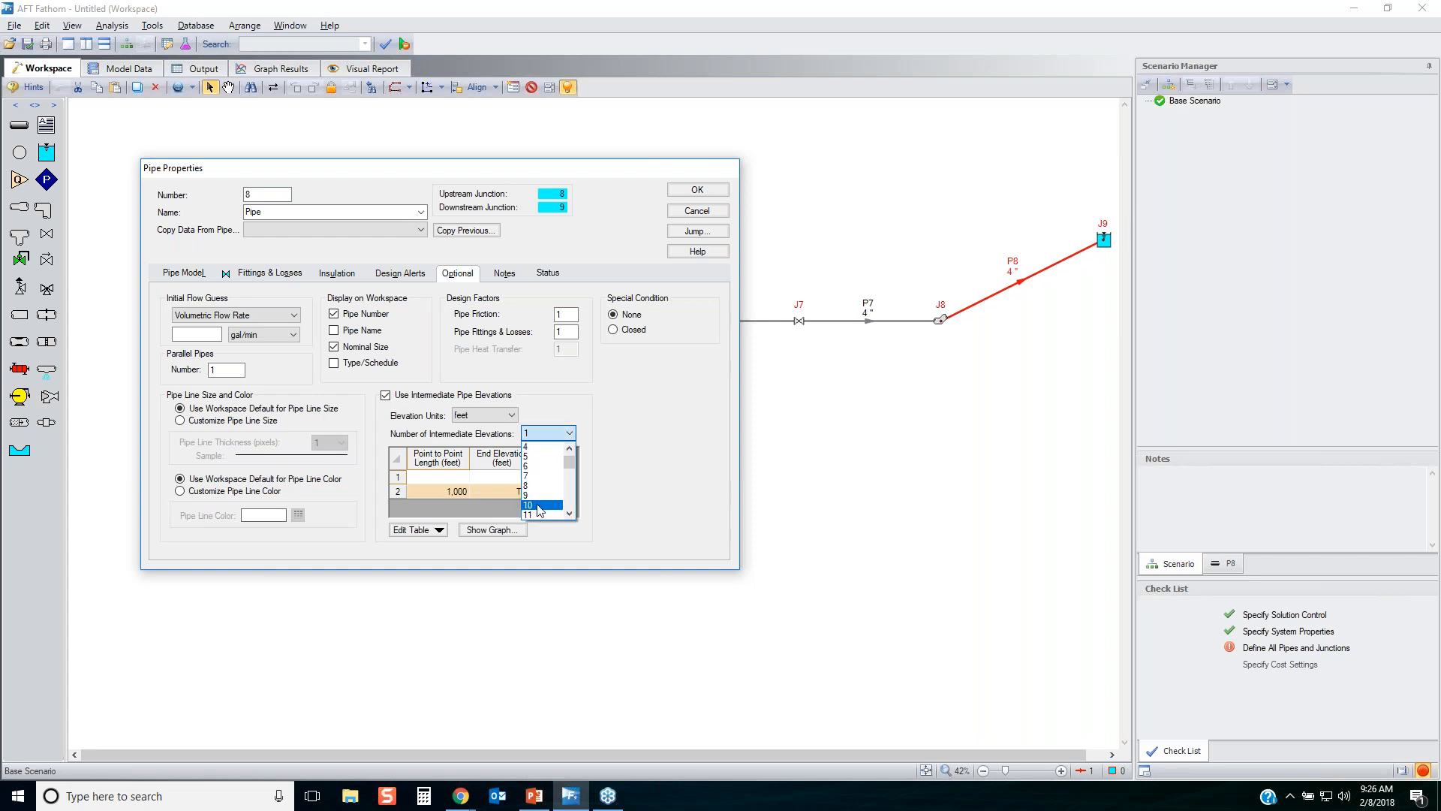
left_click(541, 505)
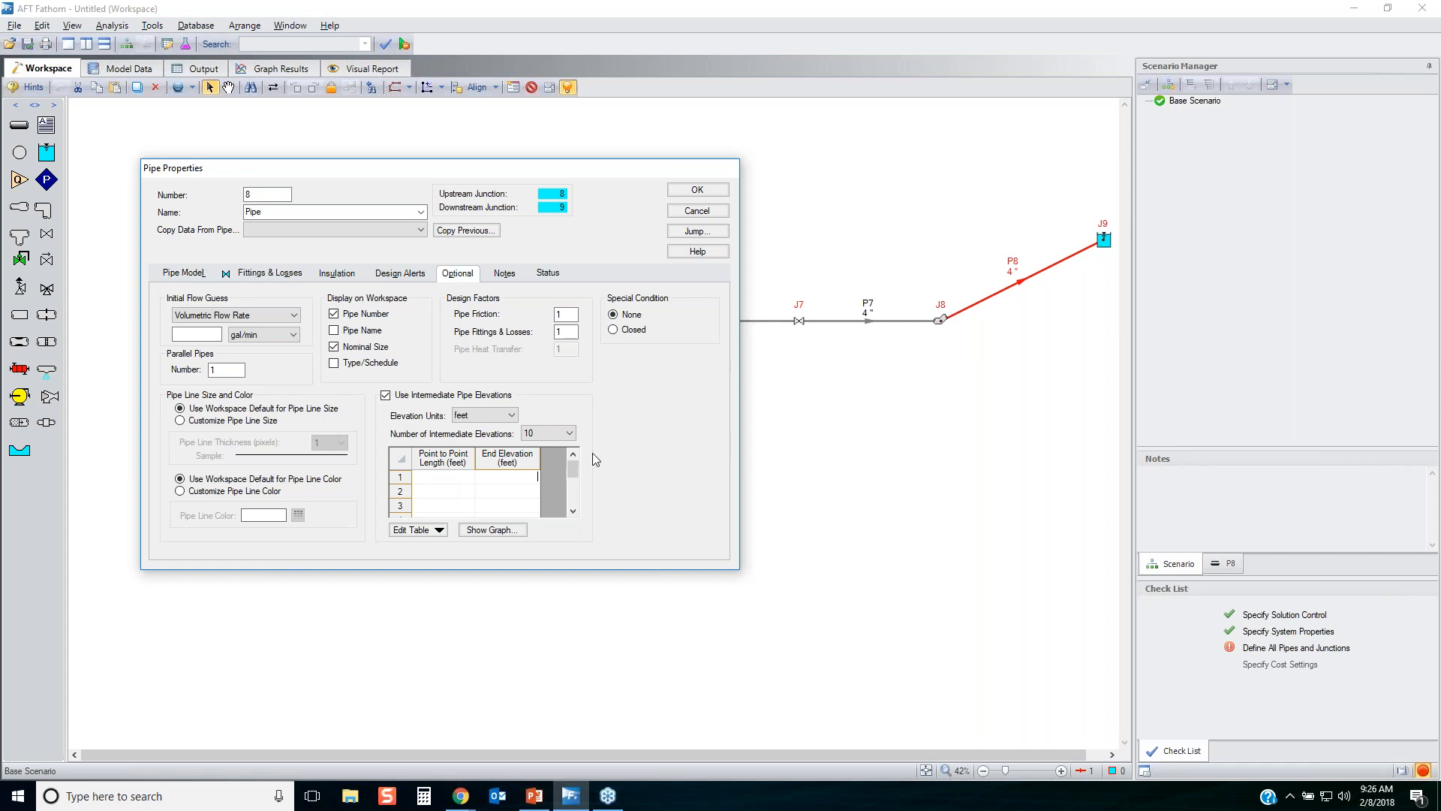
left_click(419, 534)
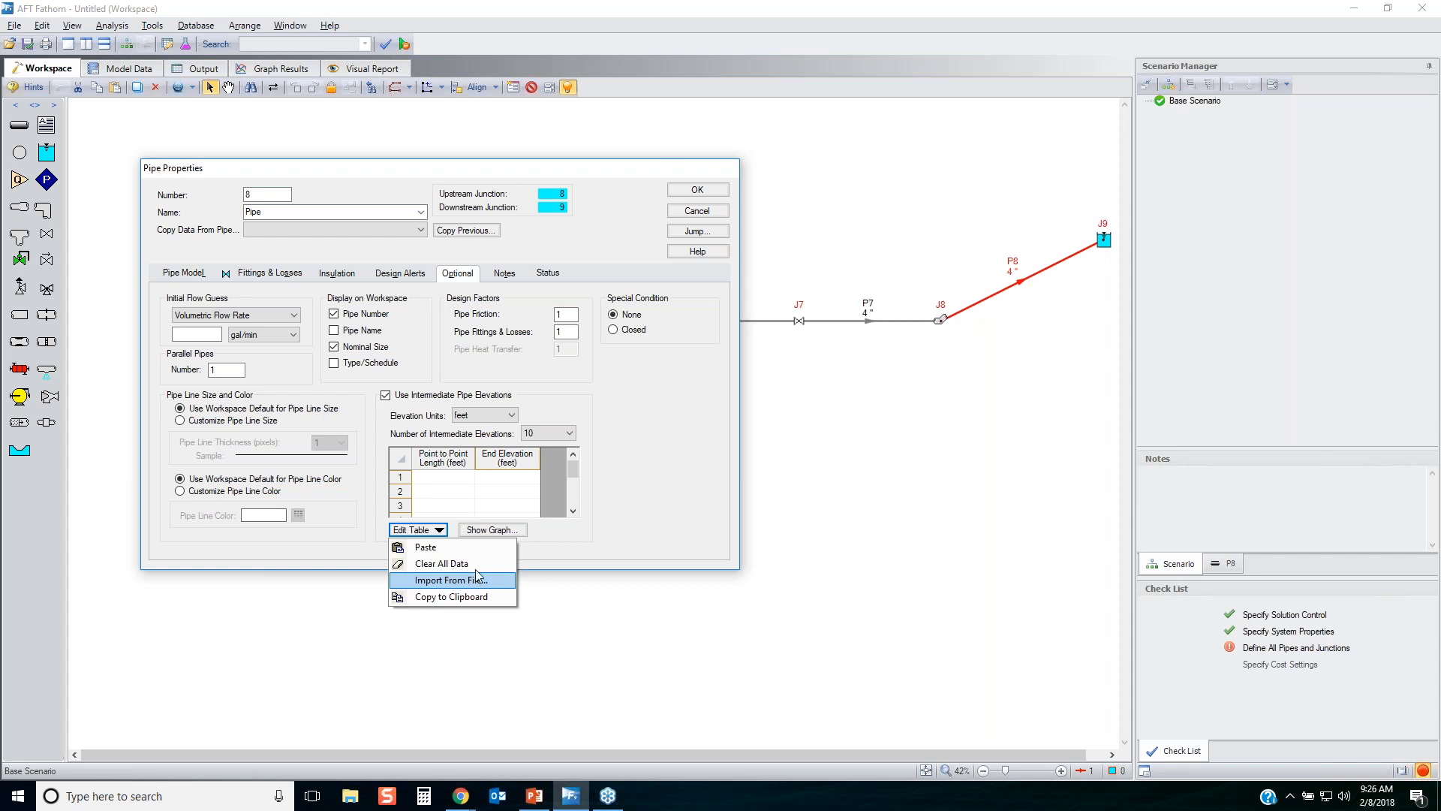
left_click(708, 392)
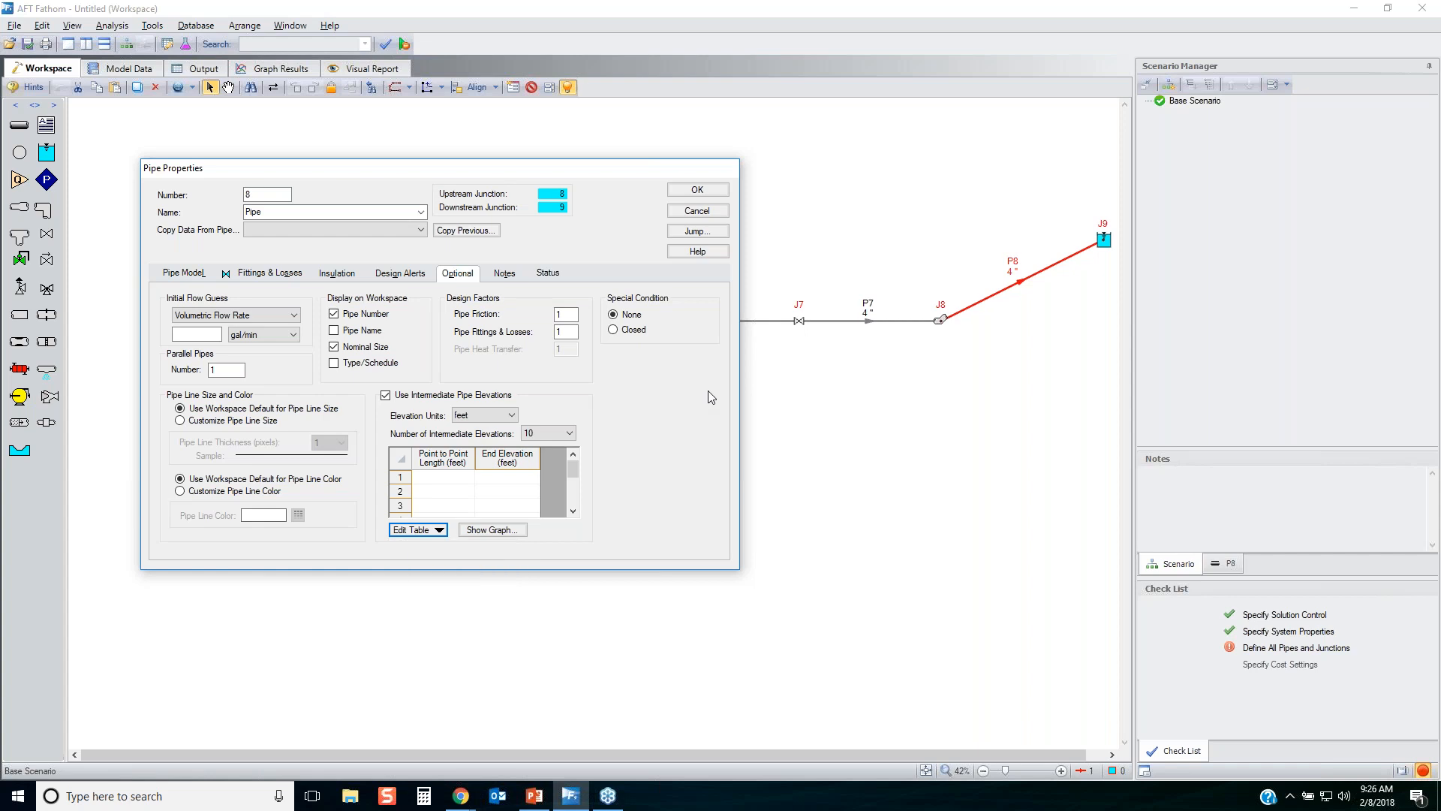
left_click(174, 270)
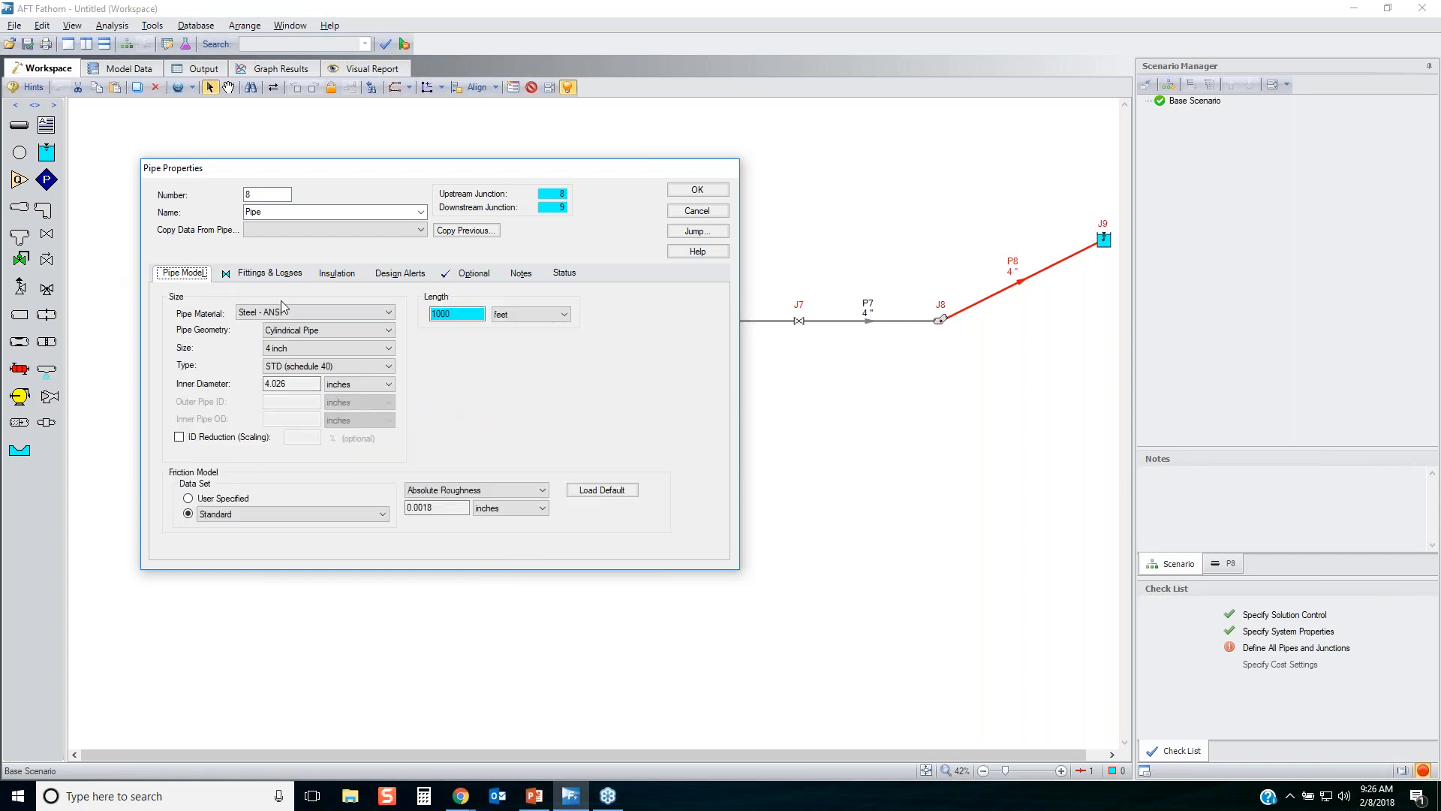
Turn off intermediate pipe elevations for pipe P8 and accept its properties.
left_click(489, 273)
left_click(385, 395)
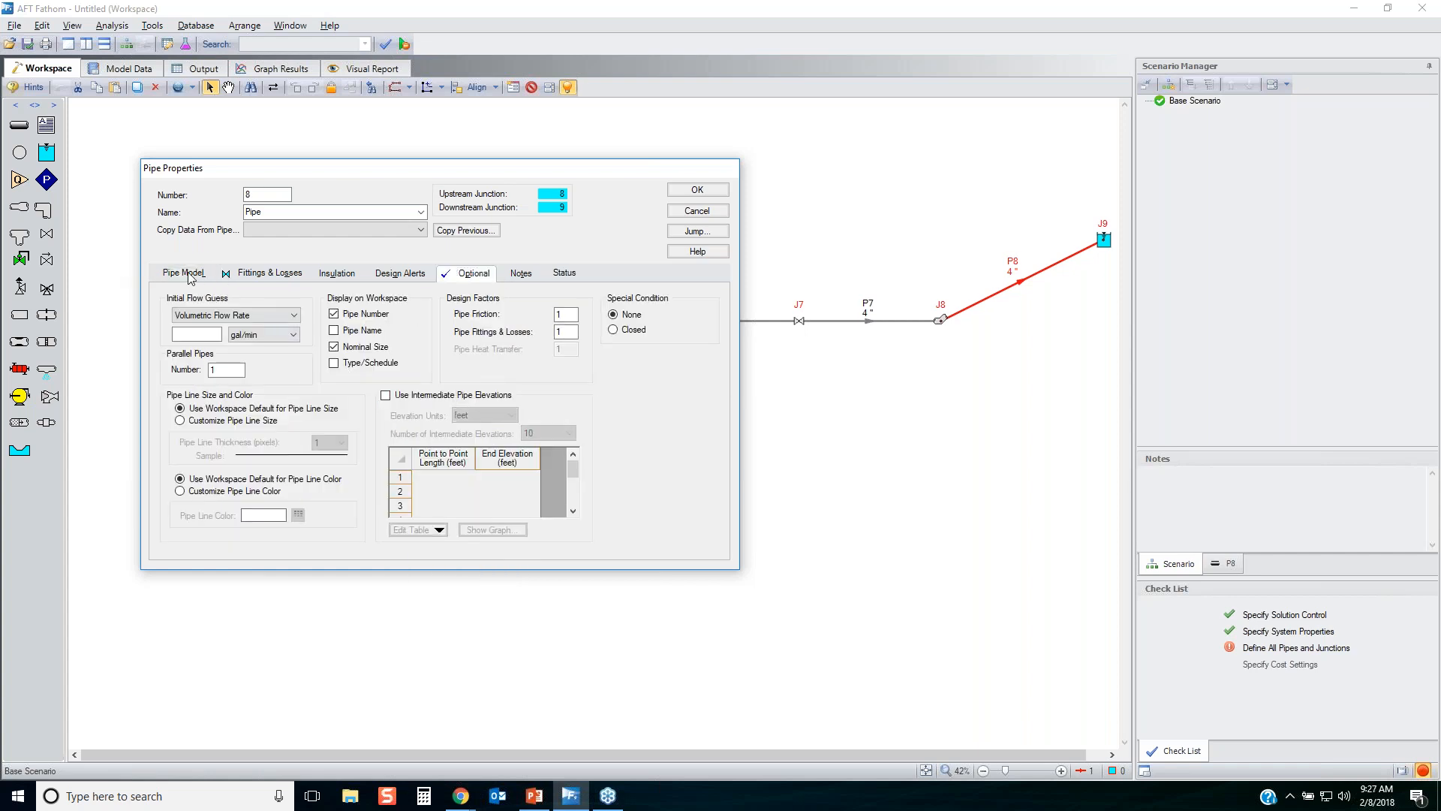
left_click(183, 272)
left_click(713, 191)
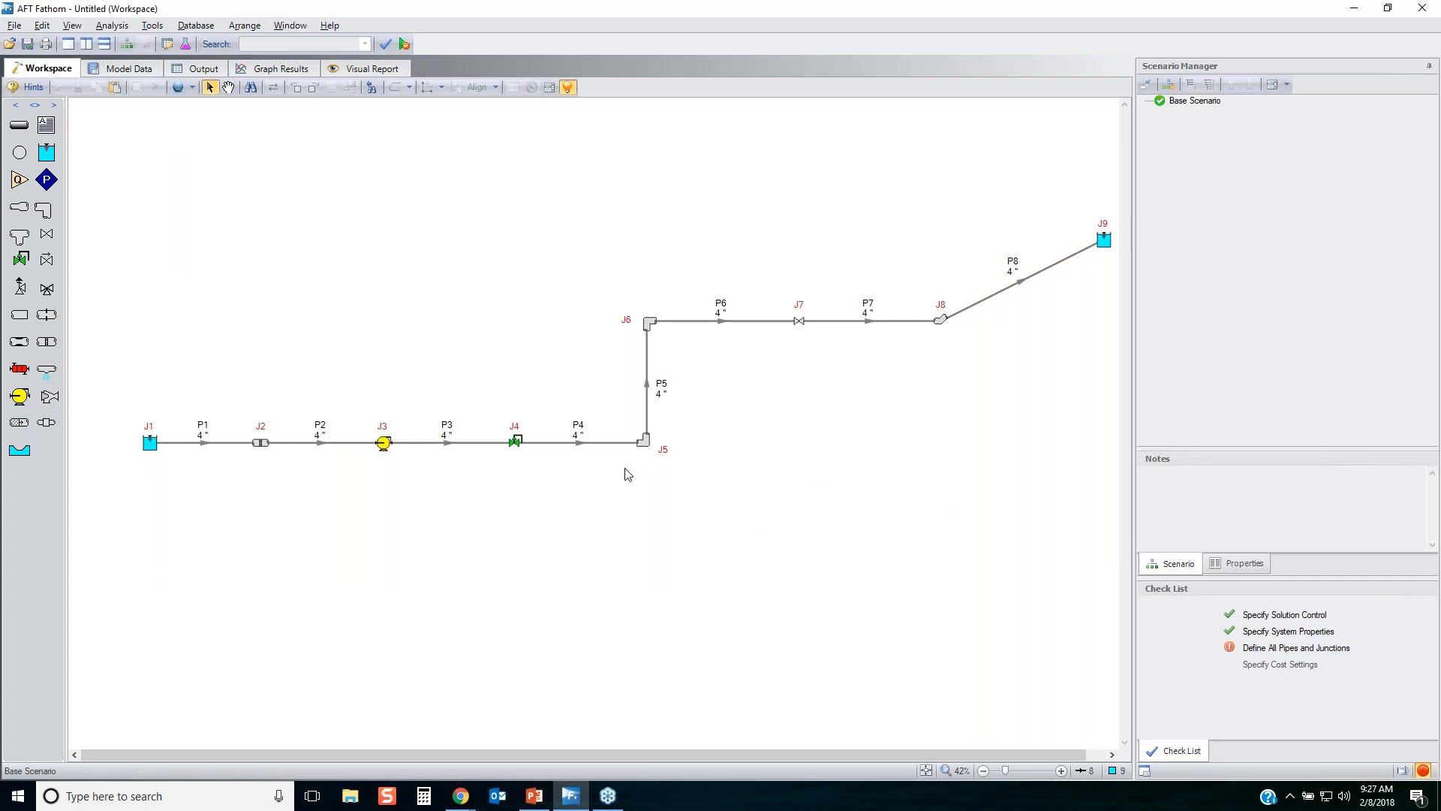
Set reservoir J1's liquid surface elevation to 10 feet, specify its pipe connection by elevation instead of depth, and accept.
left_click(149, 443)
double_click(149, 444)
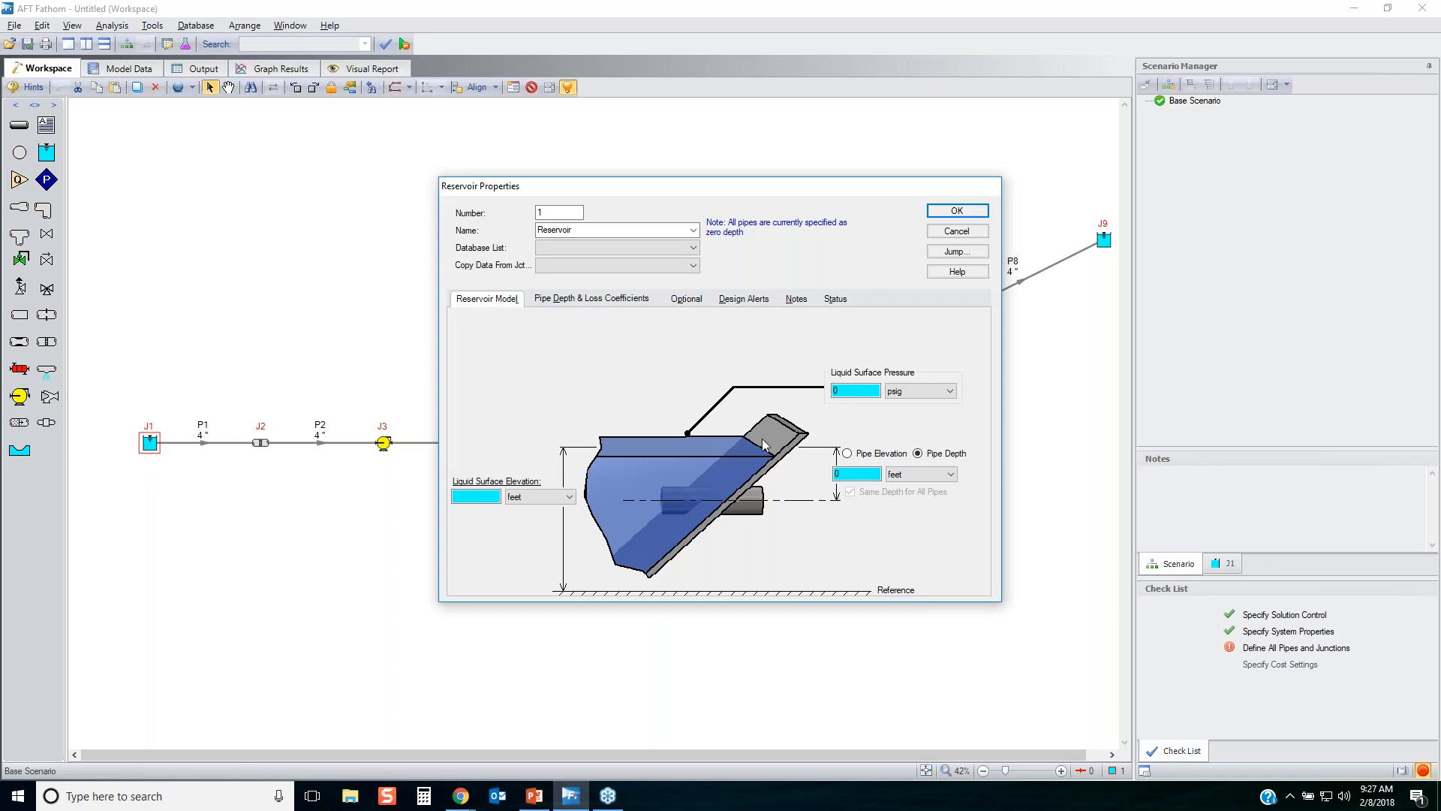
left_click(487, 496)
type("10")
left_click(847, 454)
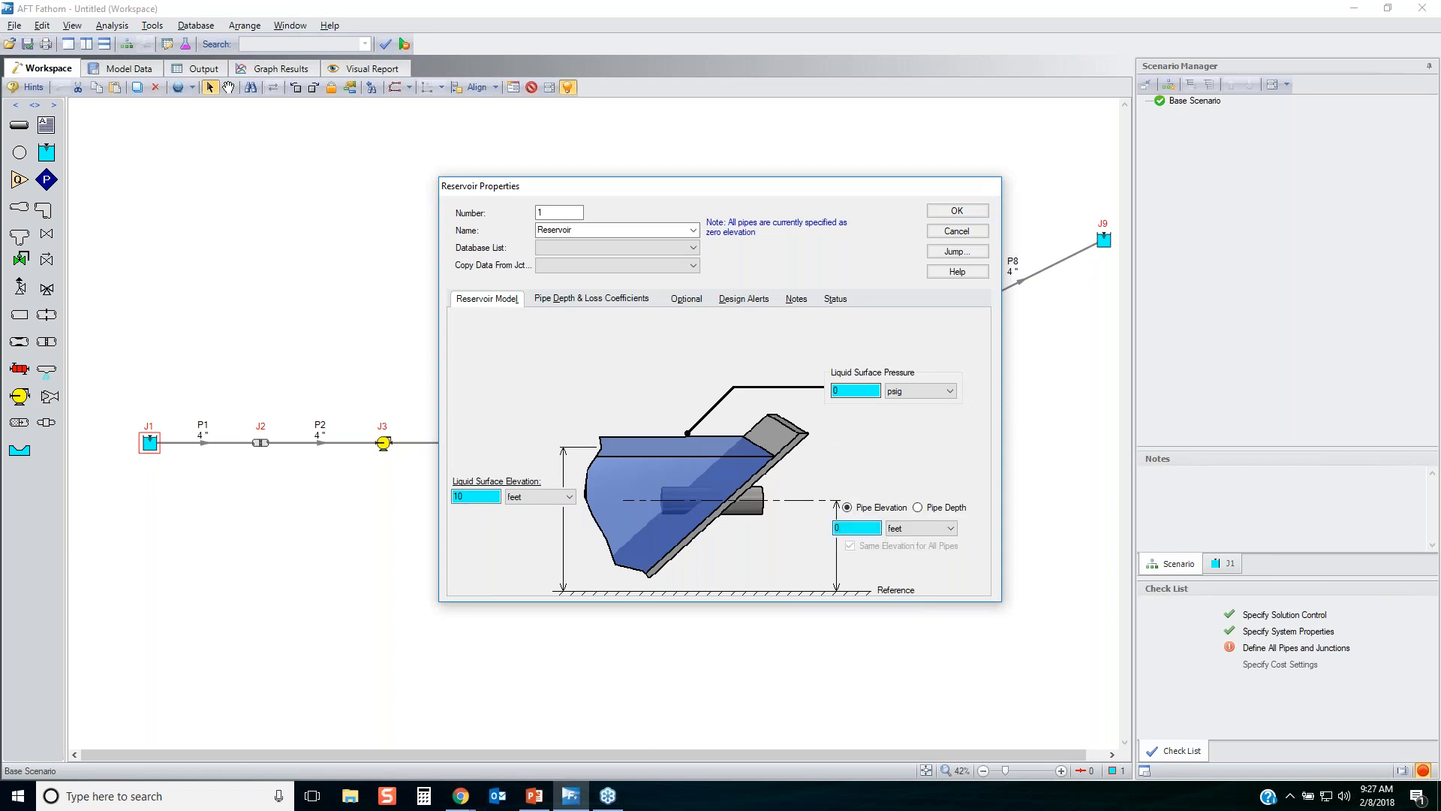
left_click(955, 211)
Set screen J2's inlet elevation to 0 feet and give it a user-specified resistance curve loss model.
double_click(261, 443)
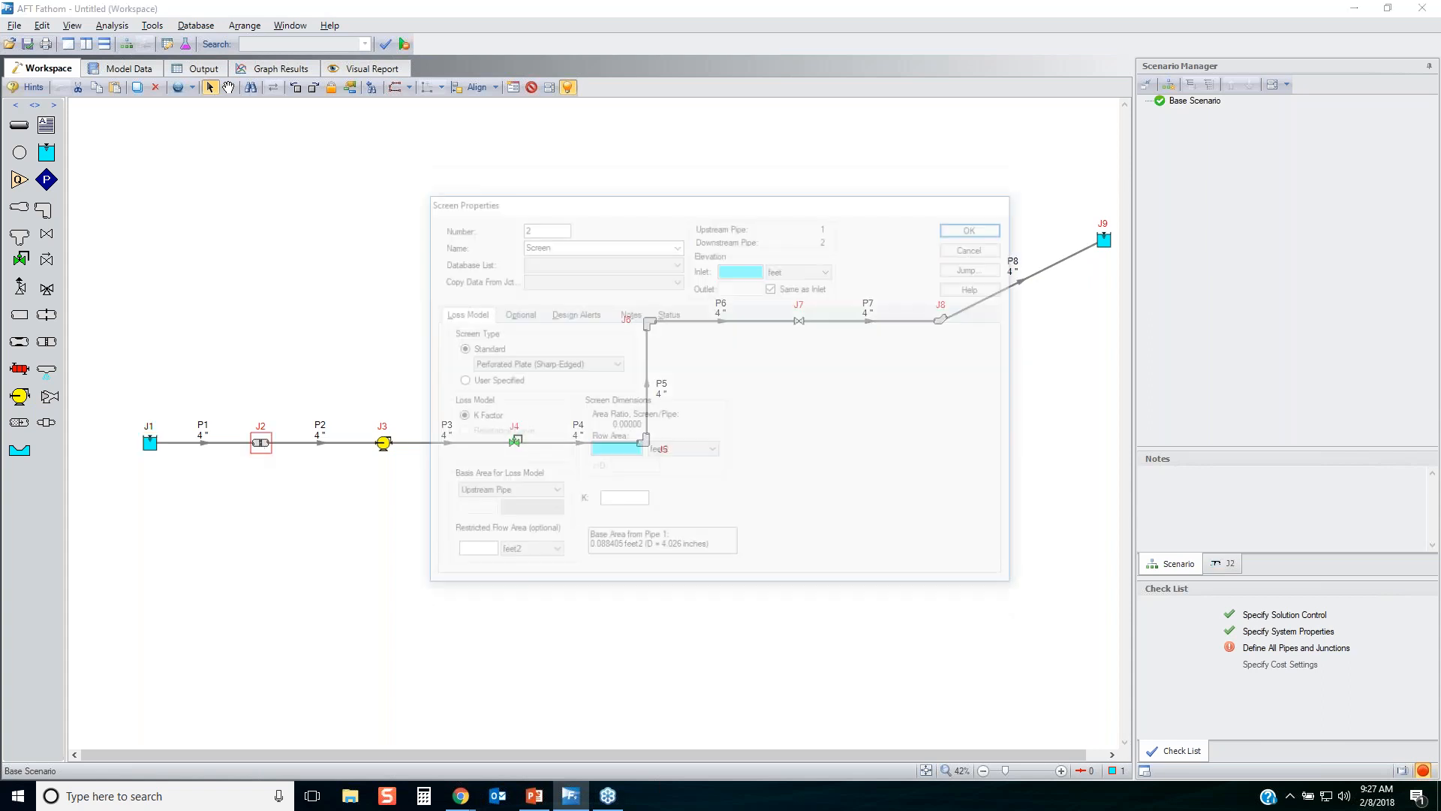
left_click(741, 269)
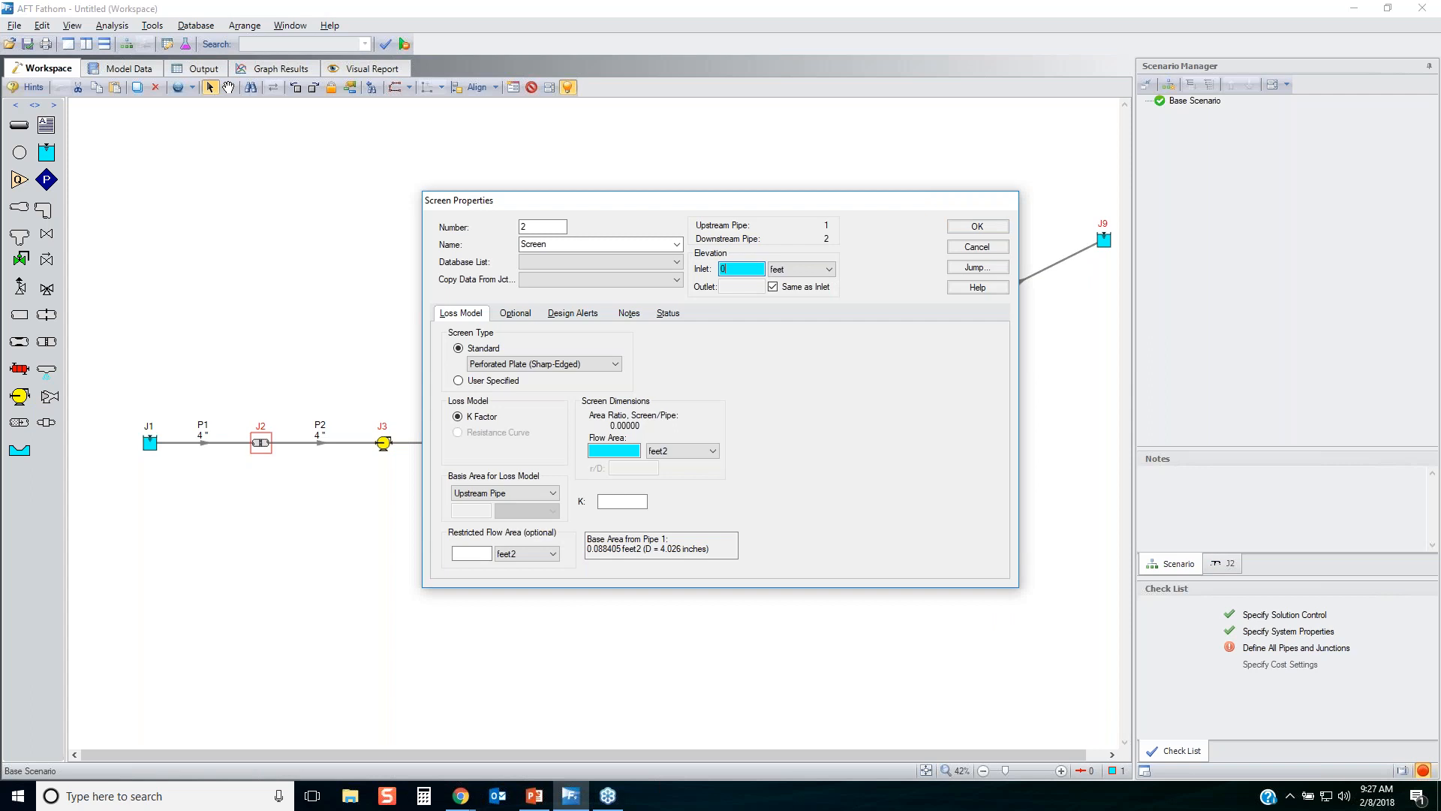
left_click(510, 364)
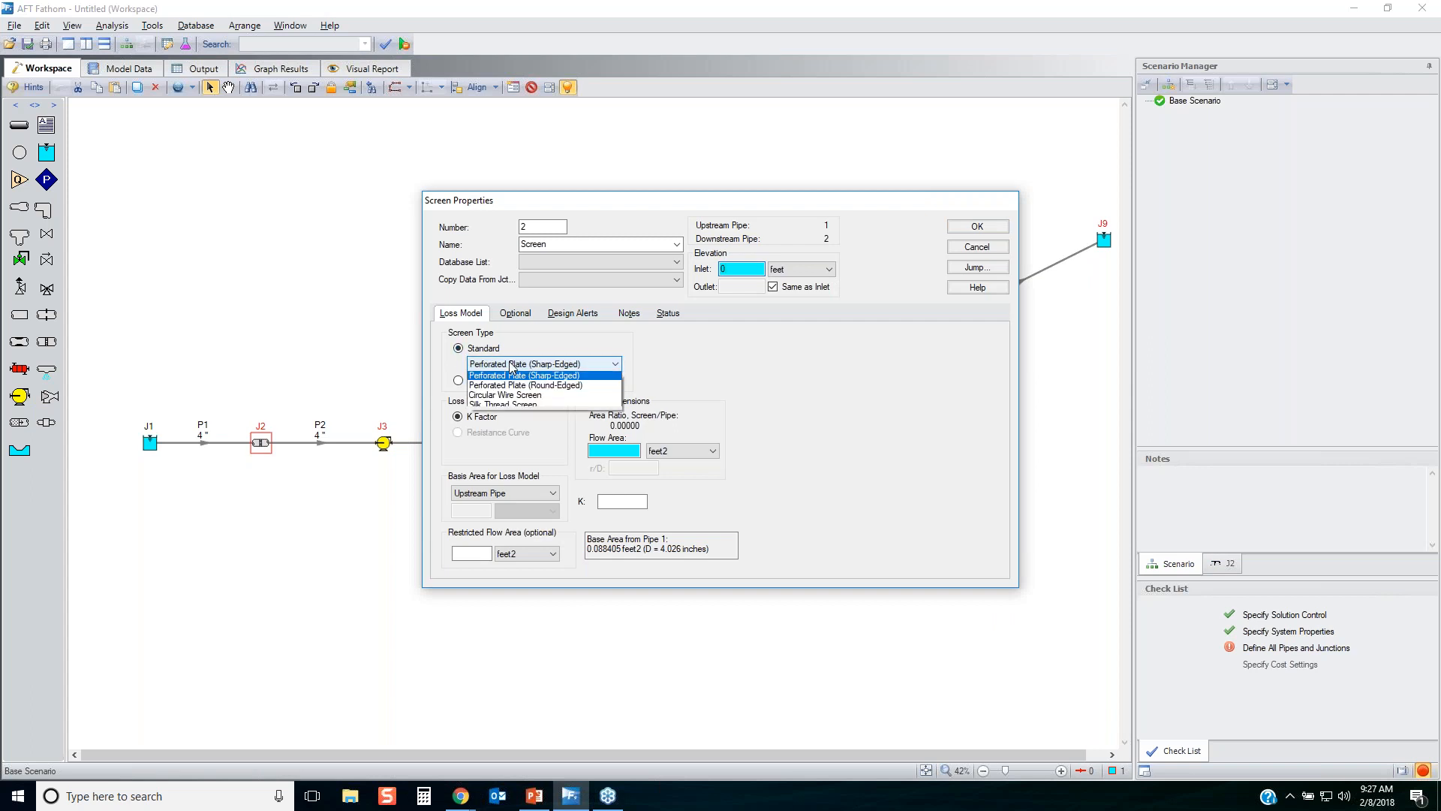
left_click(680, 396)
left_click(475, 381)
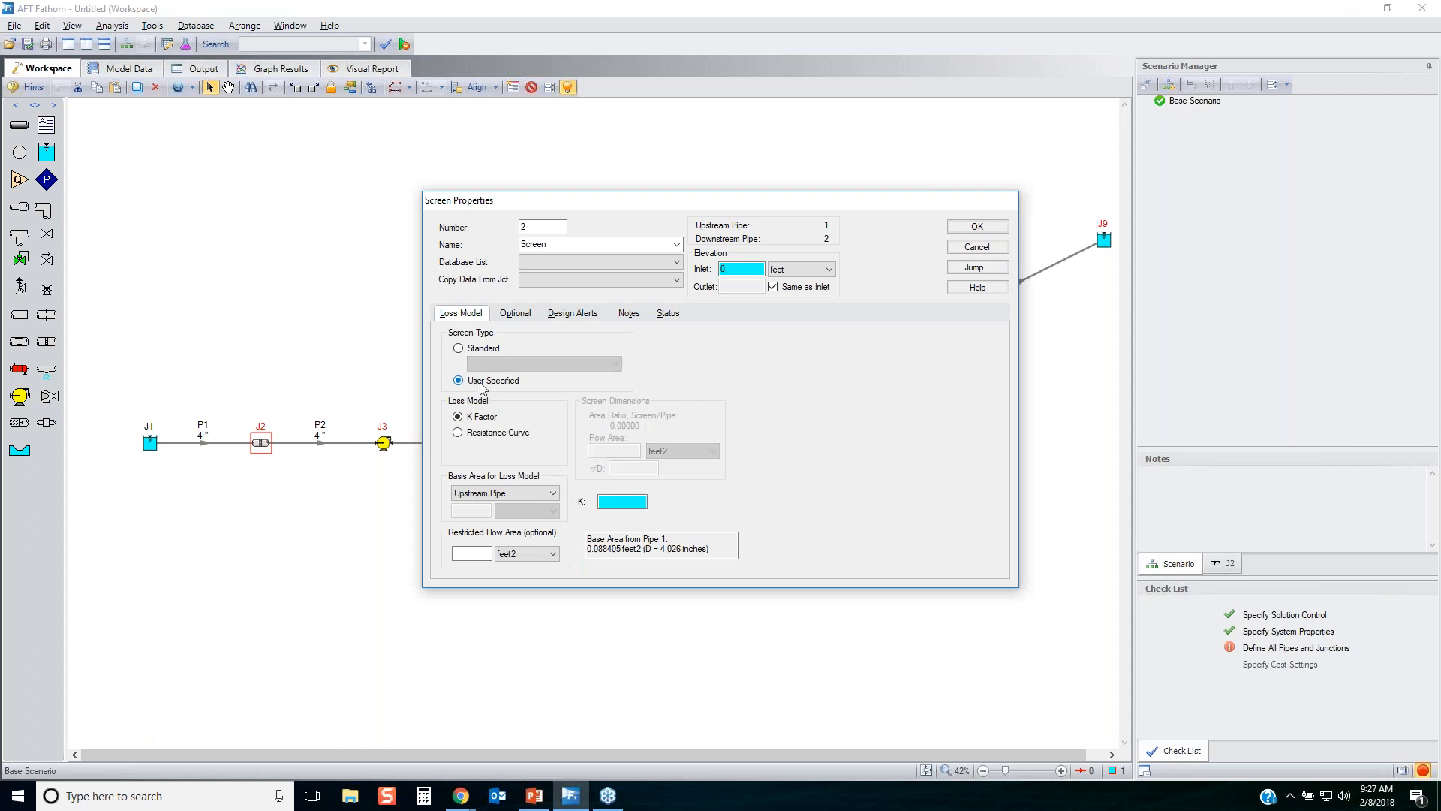
left_click(475, 434)
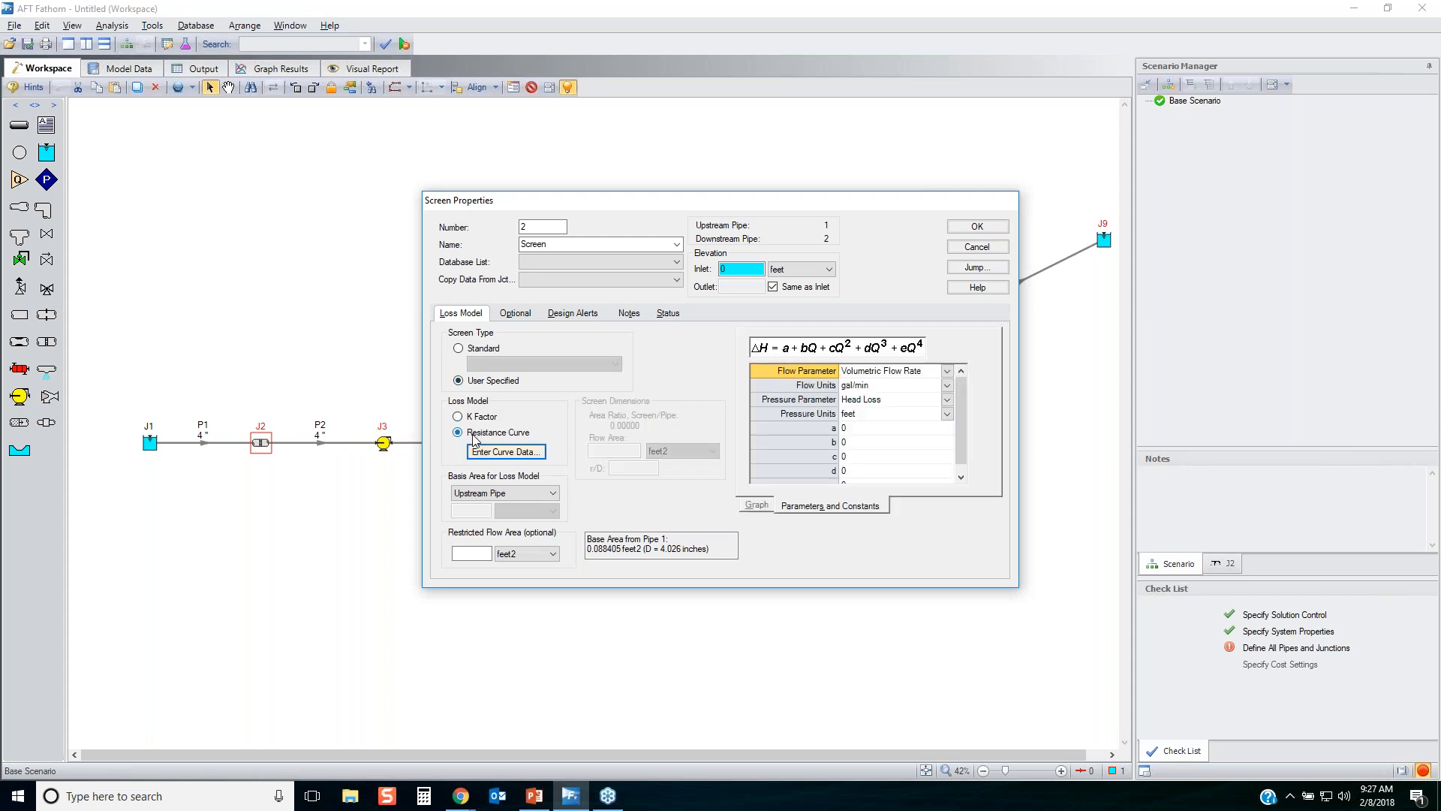
Enter screen J2's loss curve data as pressure in psid, with one point of 500 gal/min and 5 psid.
left_click(484, 452)
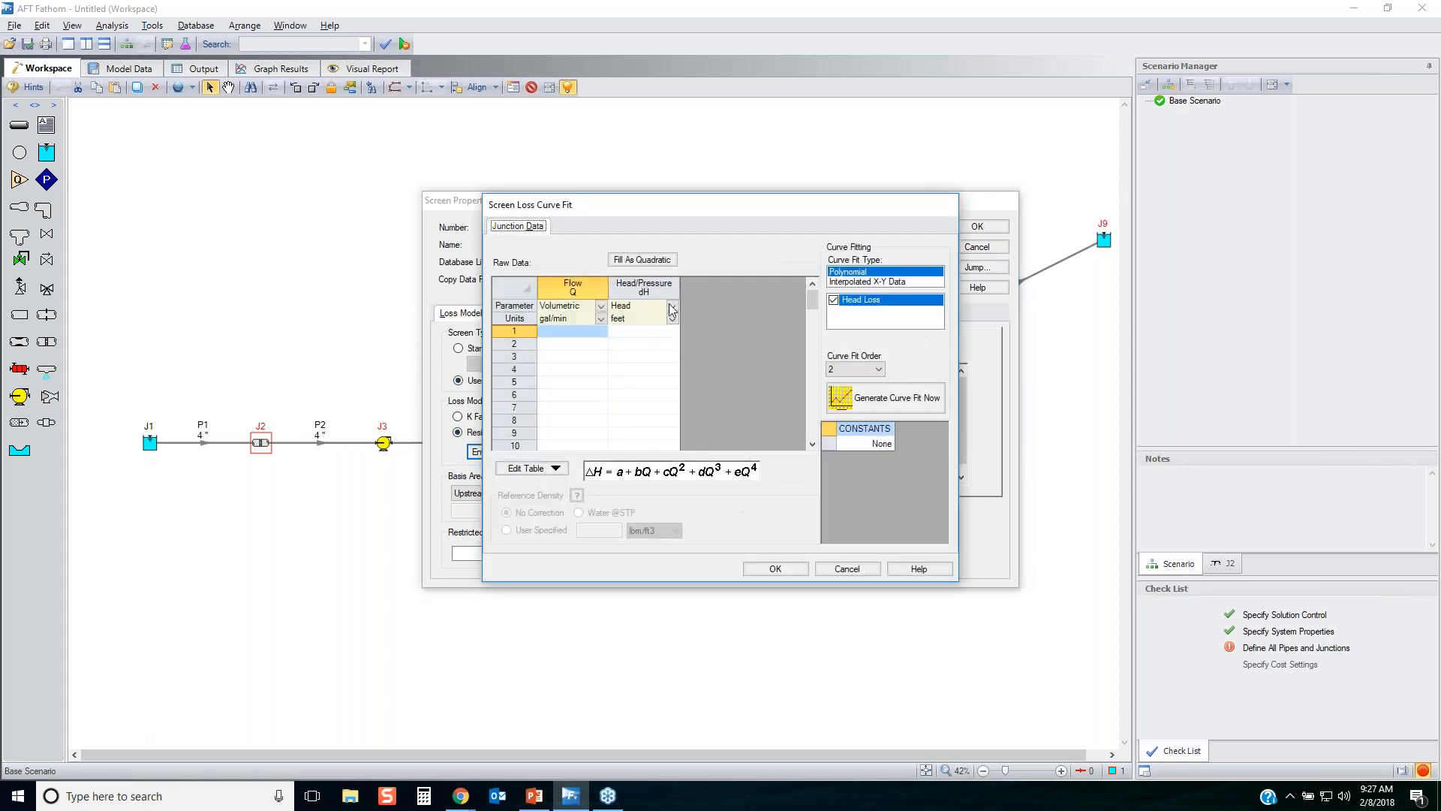
left_click(672, 306)
left_click(630, 336)
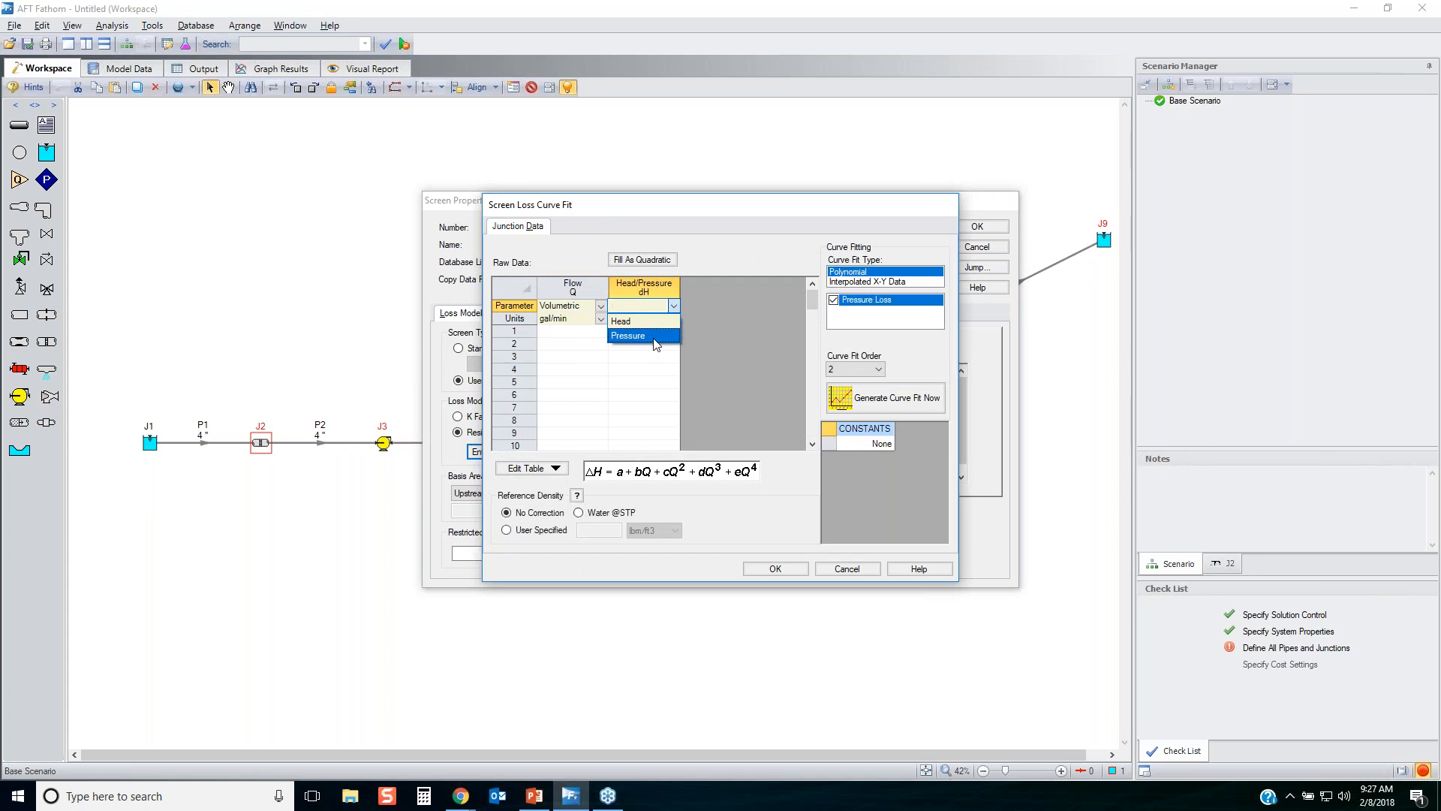
left_click(581, 331)
type("500")
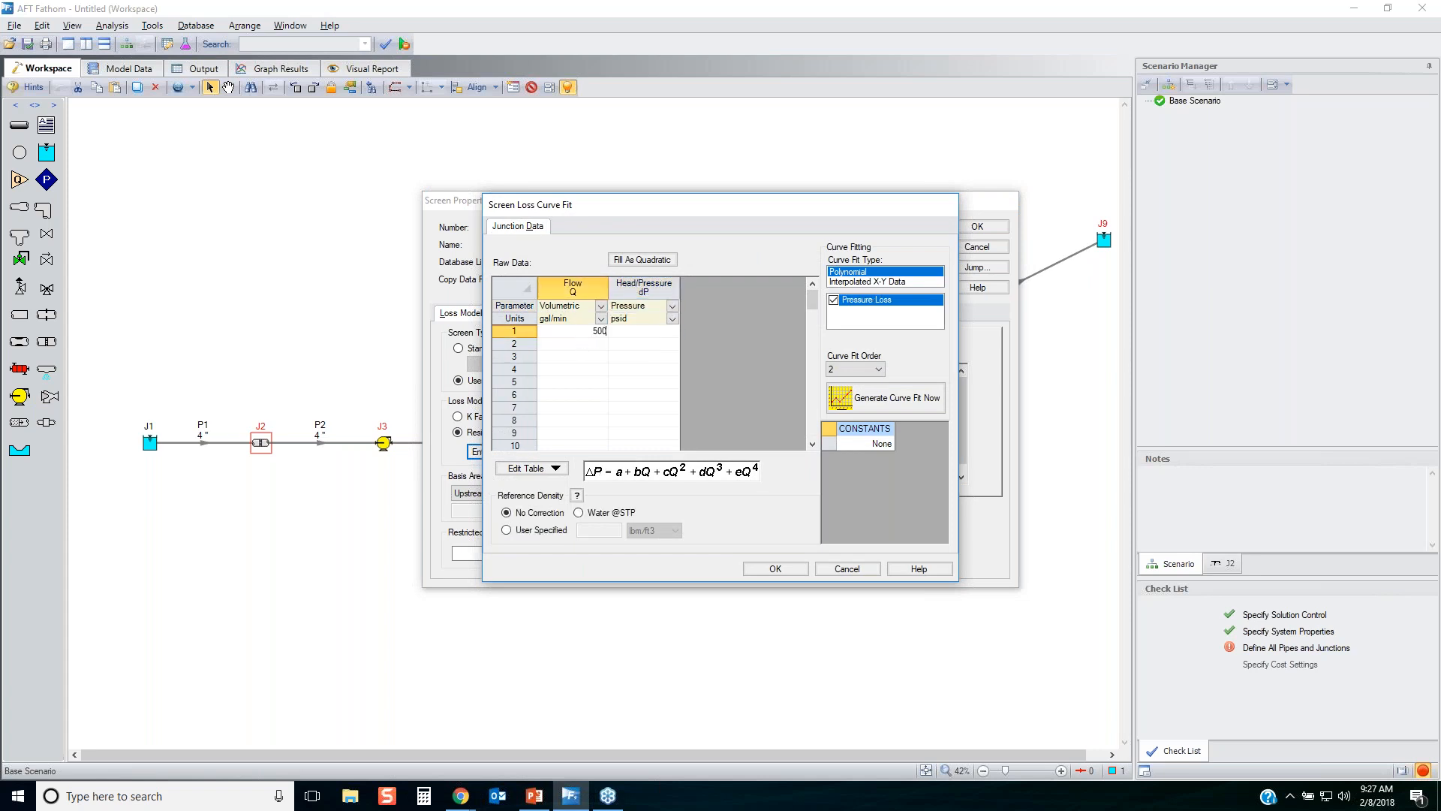
key("Tab")
type("54")
key("BackSpace")
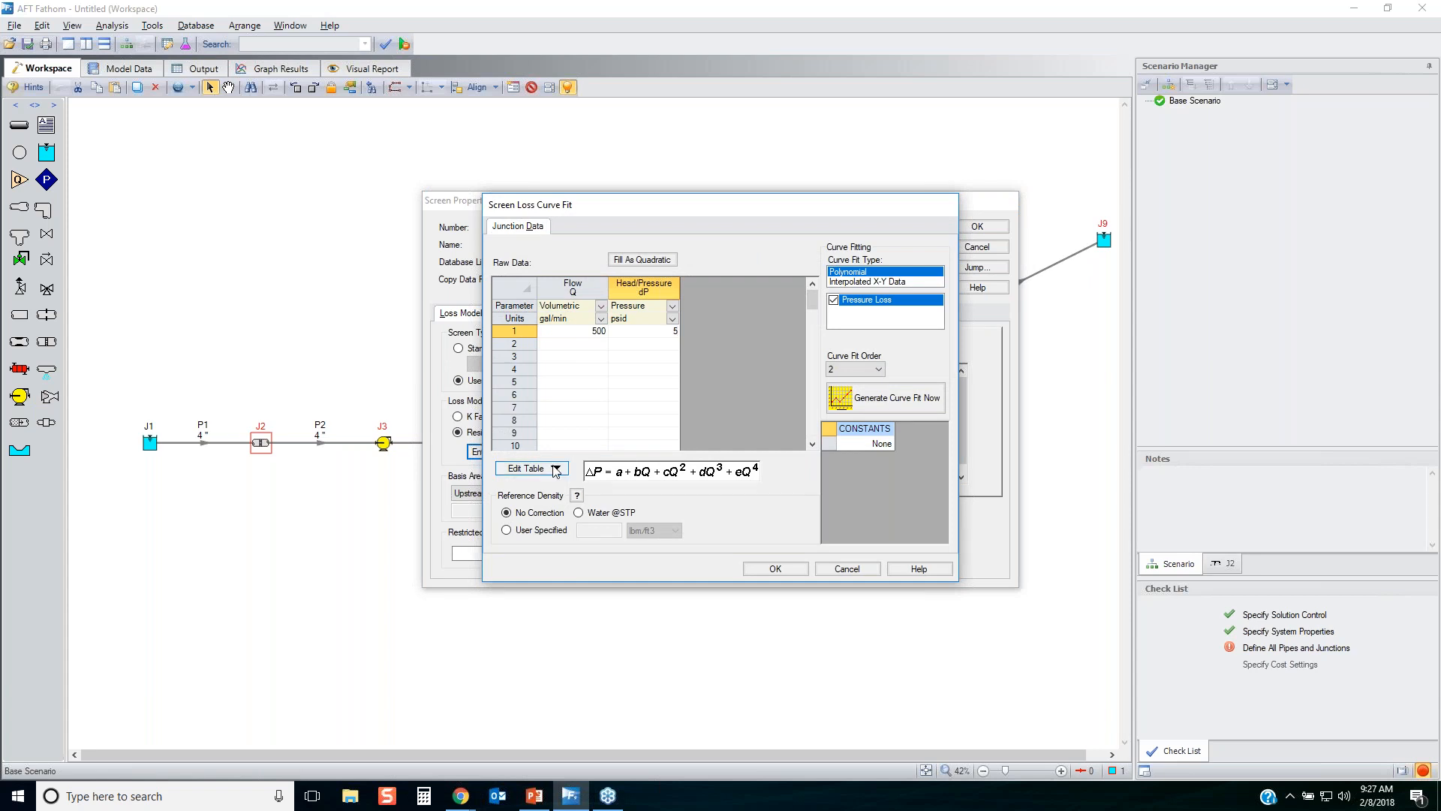
Generate the second-order polynomial pressure loss curve fit for screen J2 from the single data point.
left_click(514, 331)
left_click(893, 399)
left_click(831, 449)
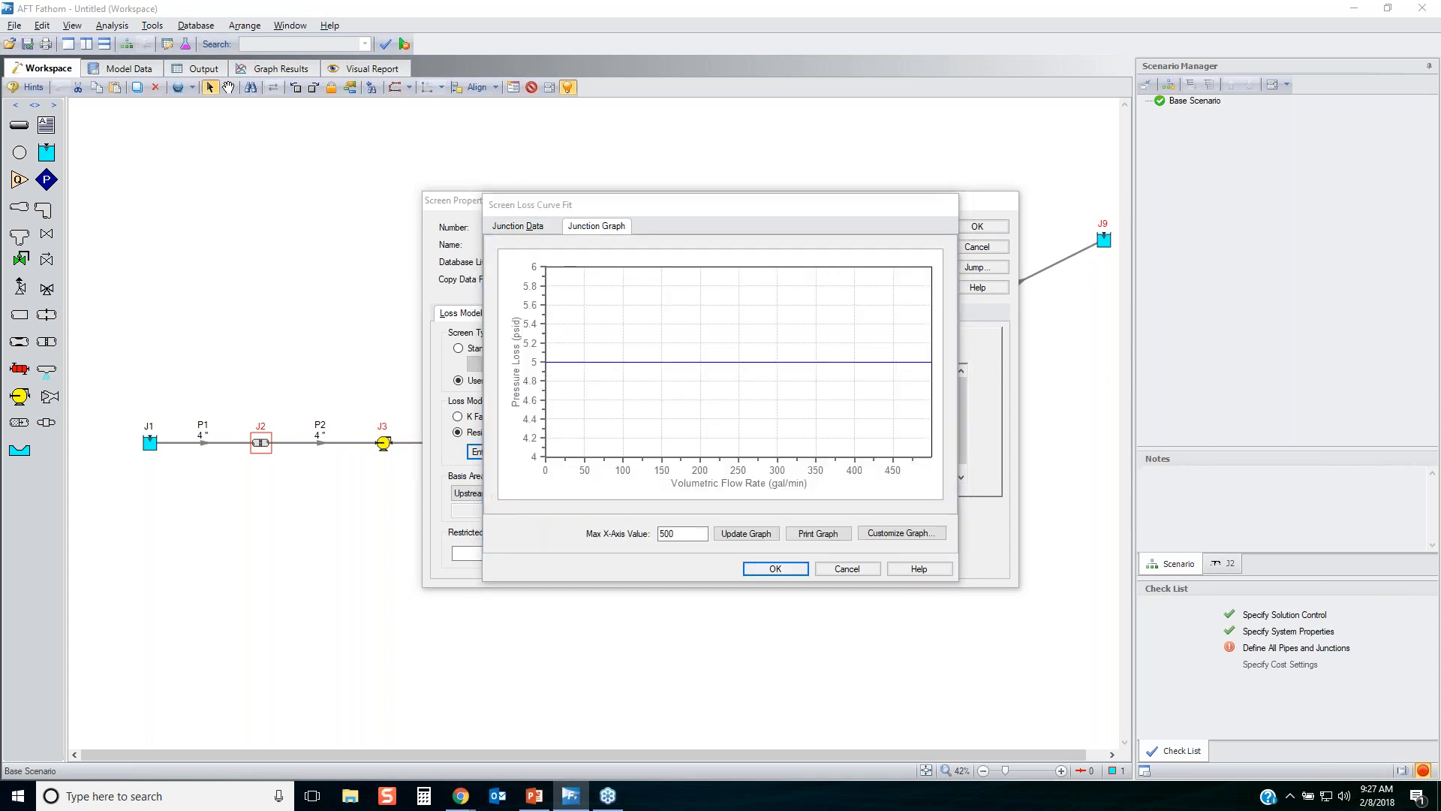
left_click_drag(639, 442, 894, 295)
left_click_drag(676, 316, 849, 479)
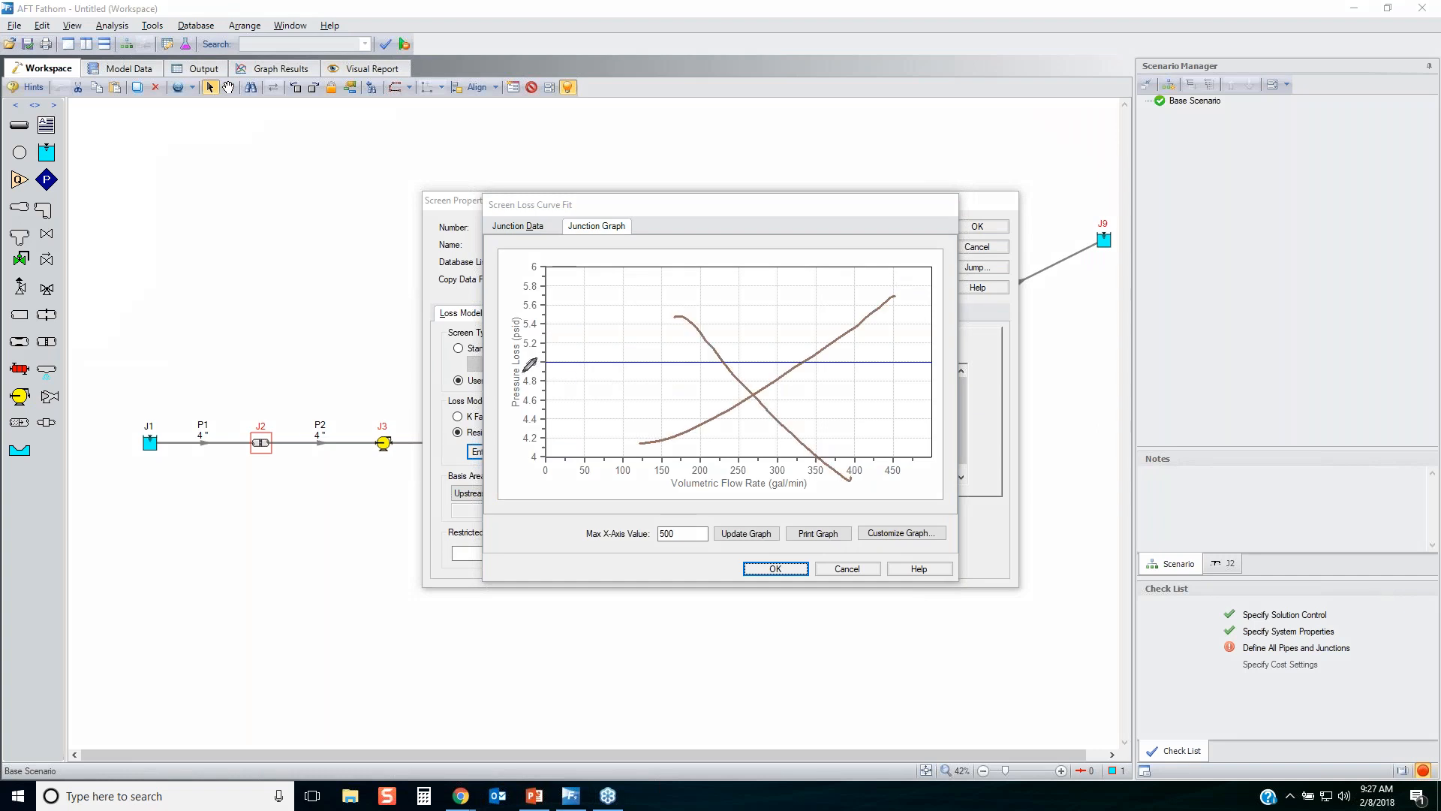
mouse_move(523, 373)
left_mouse_down()
mouse_move(934, 366)
mouse_move(933, 355)
left_mouse_up()
left_click_drag(772, 364, 554, 372)
mouse_move(549, 498)
left_mouse_down()
mouse_move(942, 471)
mouse_move(650, 454)
mouse_move(598, 487)
left_mouse_up()
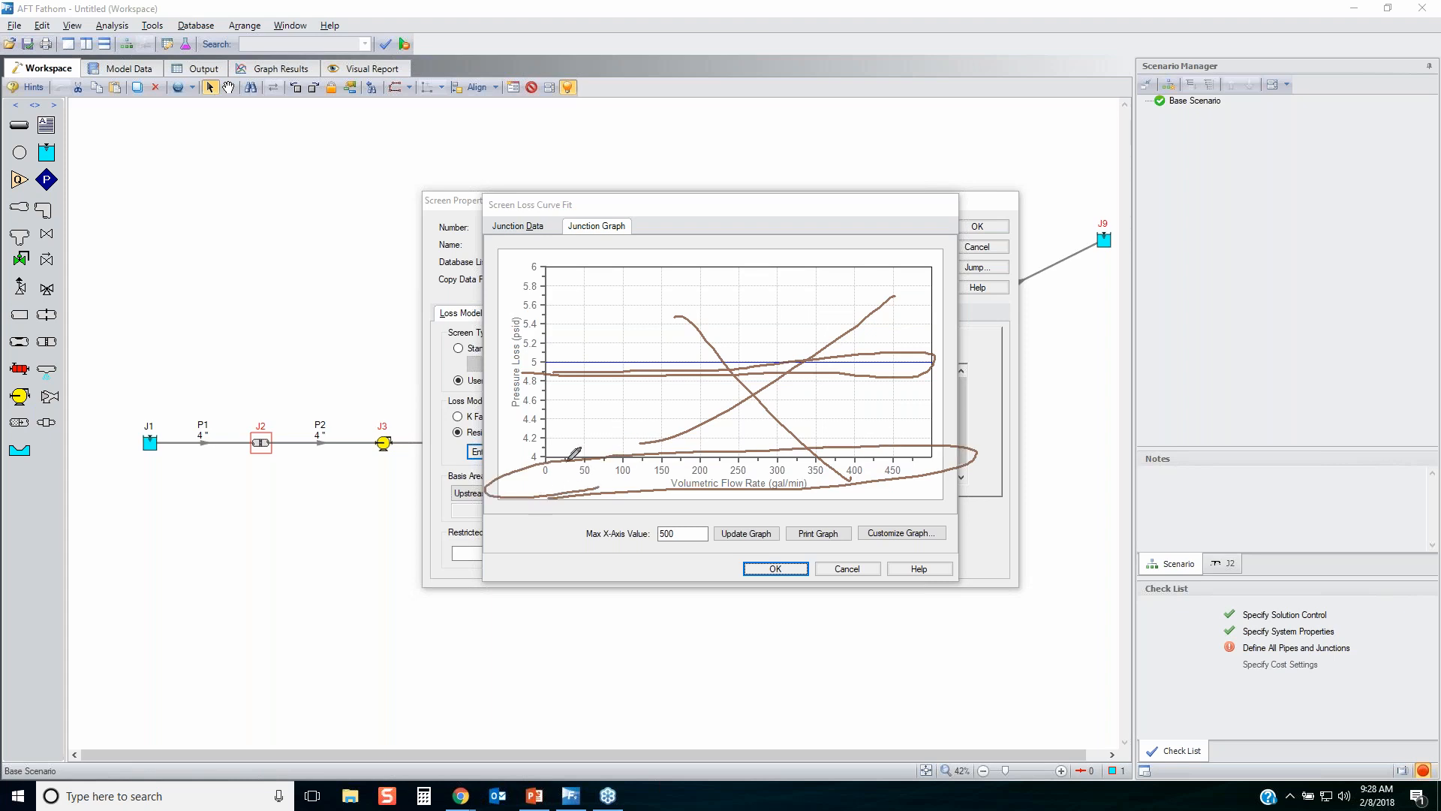
mouse_move(565, 451)
left_mouse_down()
mouse_move(590, 449)
mouse_move(574, 472)
mouse_move(587, 436)
left_mouse_up()
left_click_drag(585, 367, 596, 360)
key("Escape")
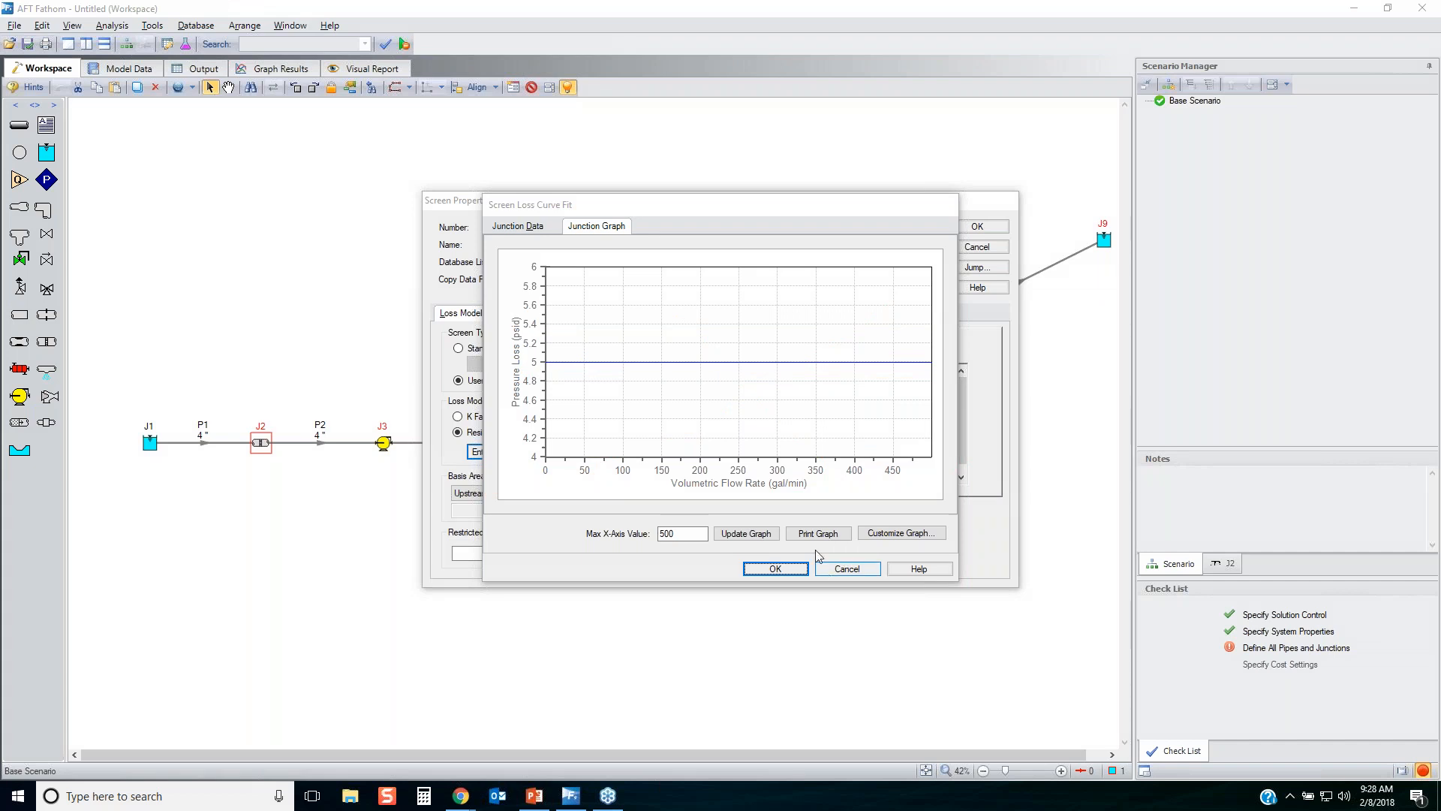
Fill screen J2's loss data as a quadratic based on the single 500 gal/min, 5 psid point.
left_click(534, 228)
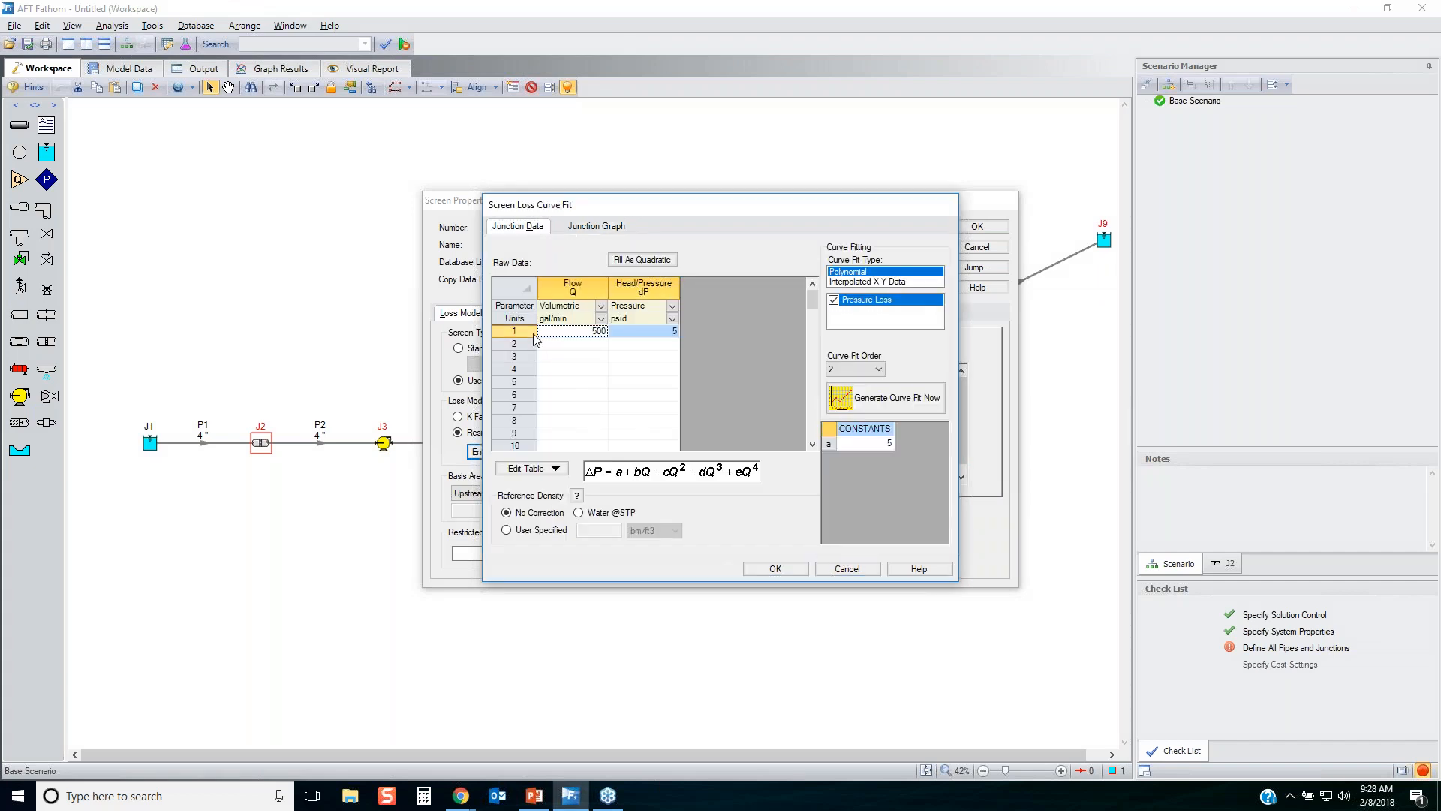
left_click(648, 260)
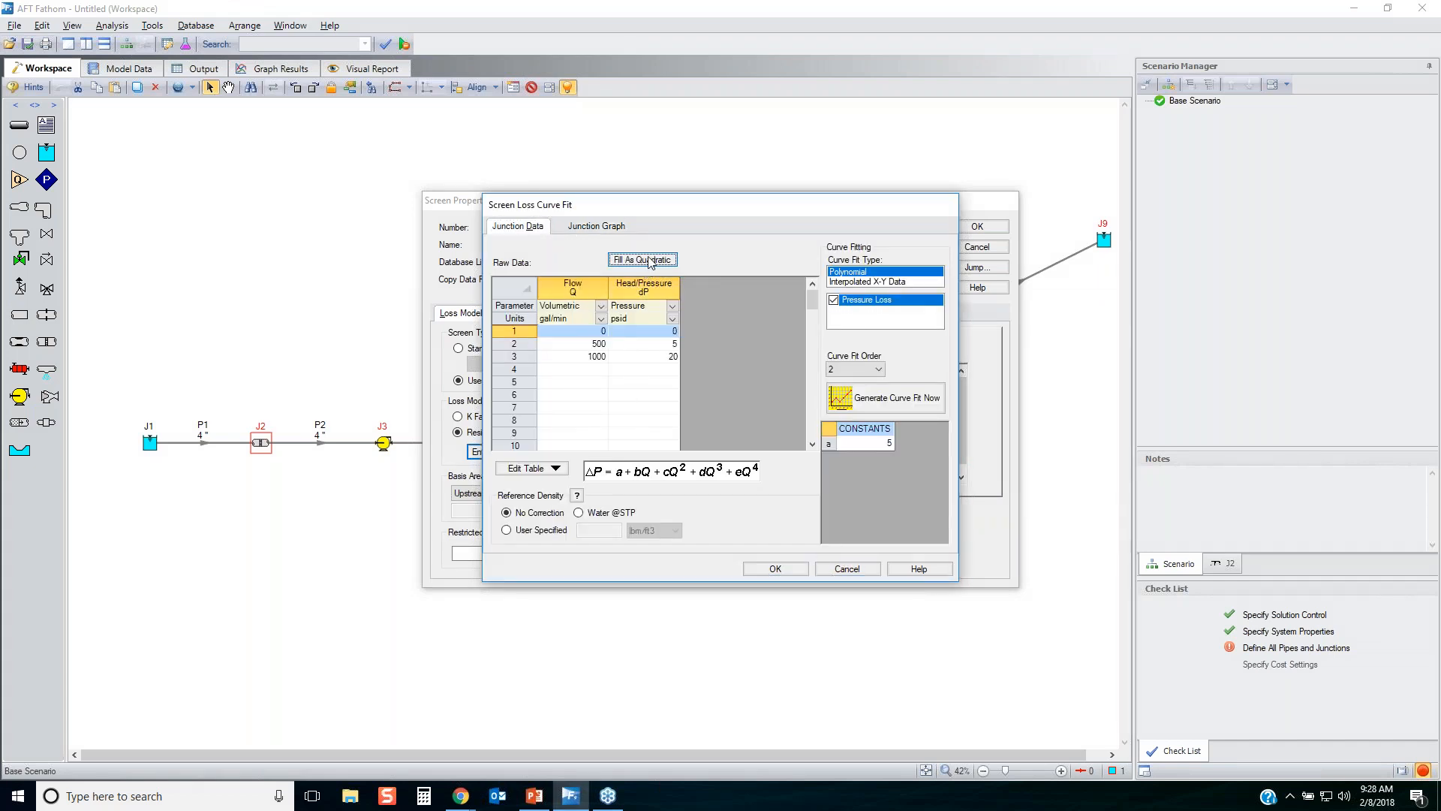
left_click(523, 335)
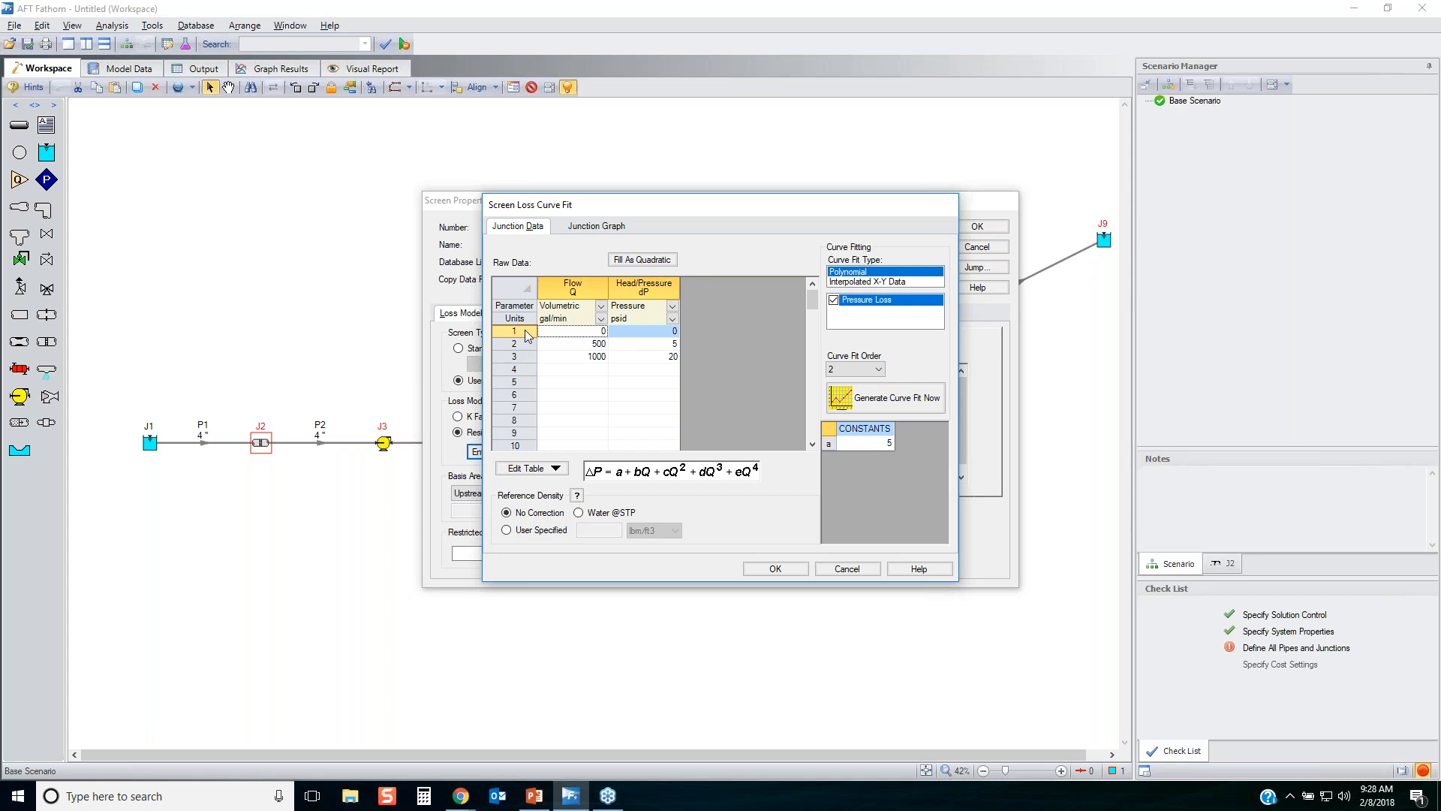
left_click(521, 359)
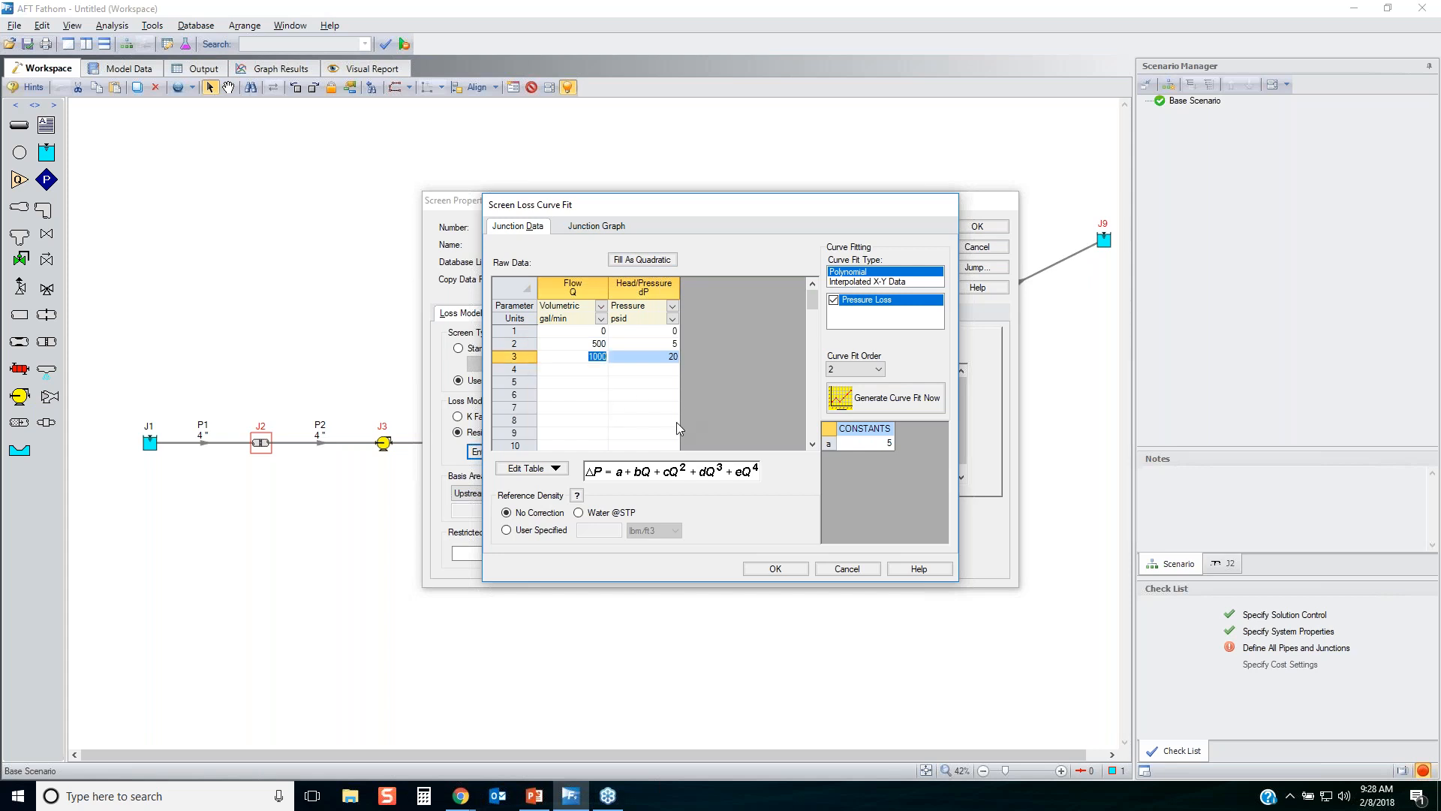
Generate the second-order pressure loss curve fit from the quadratic data, and accept the curve and screen J2's properties.
left_click(913, 404)
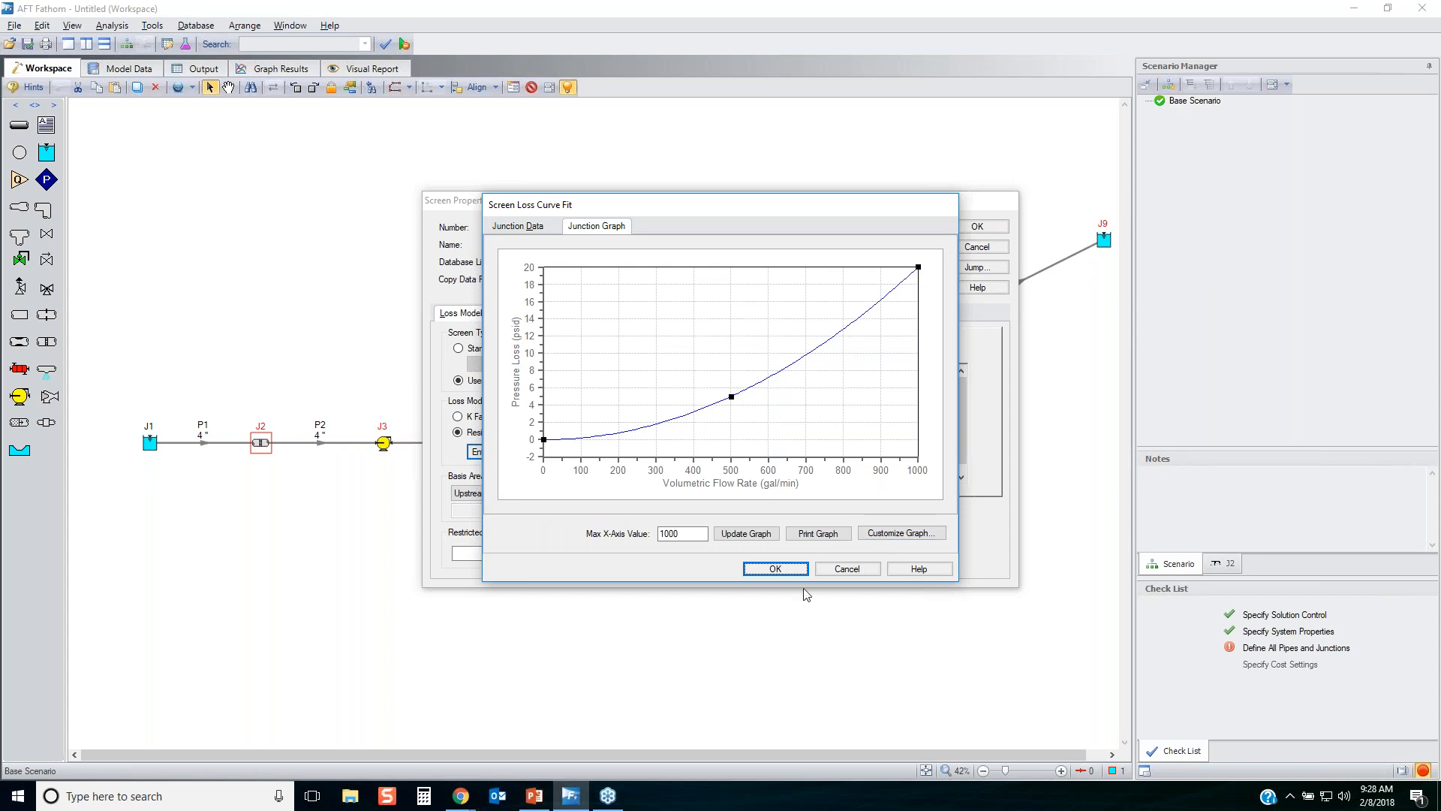
left_click(787, 571)
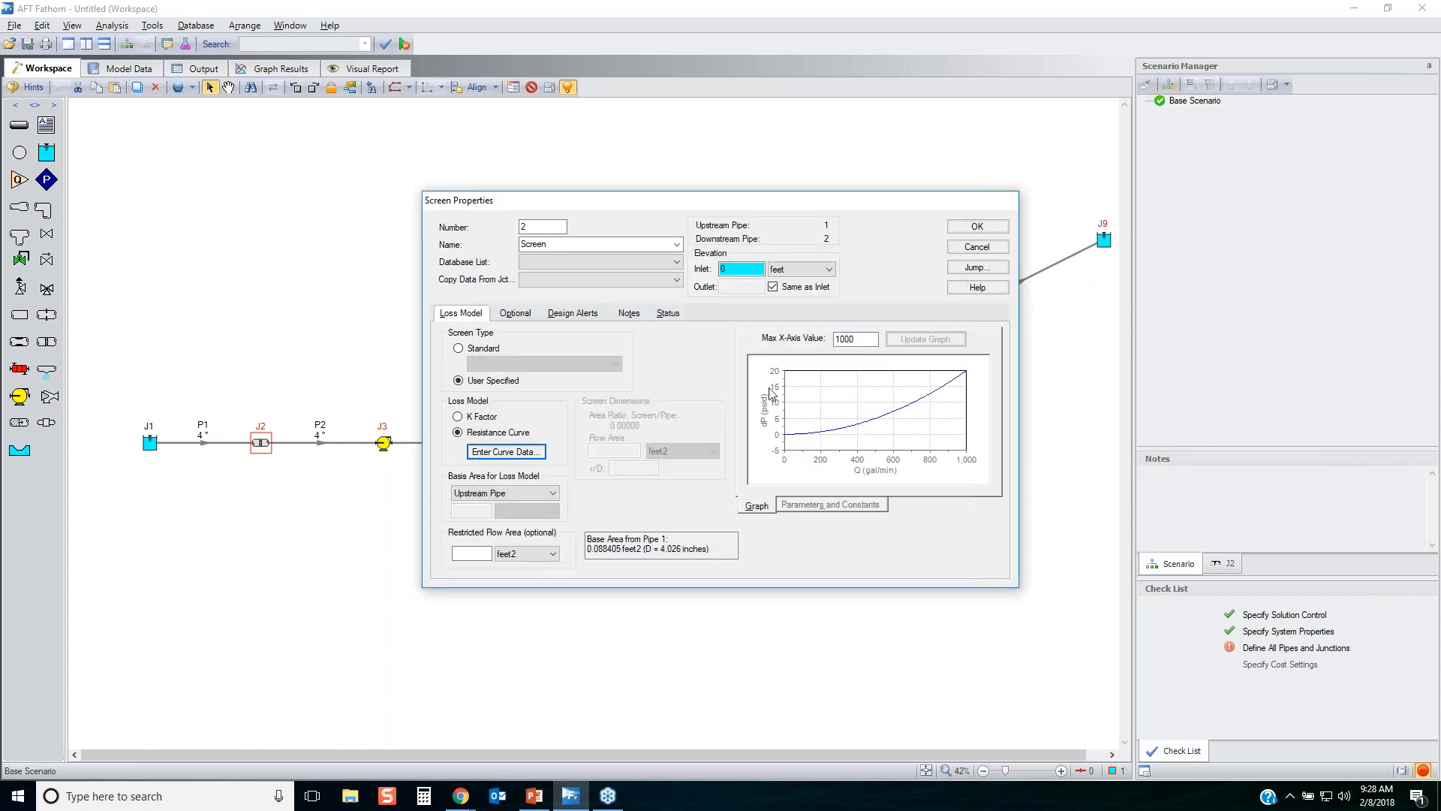
left_click(974, 230)
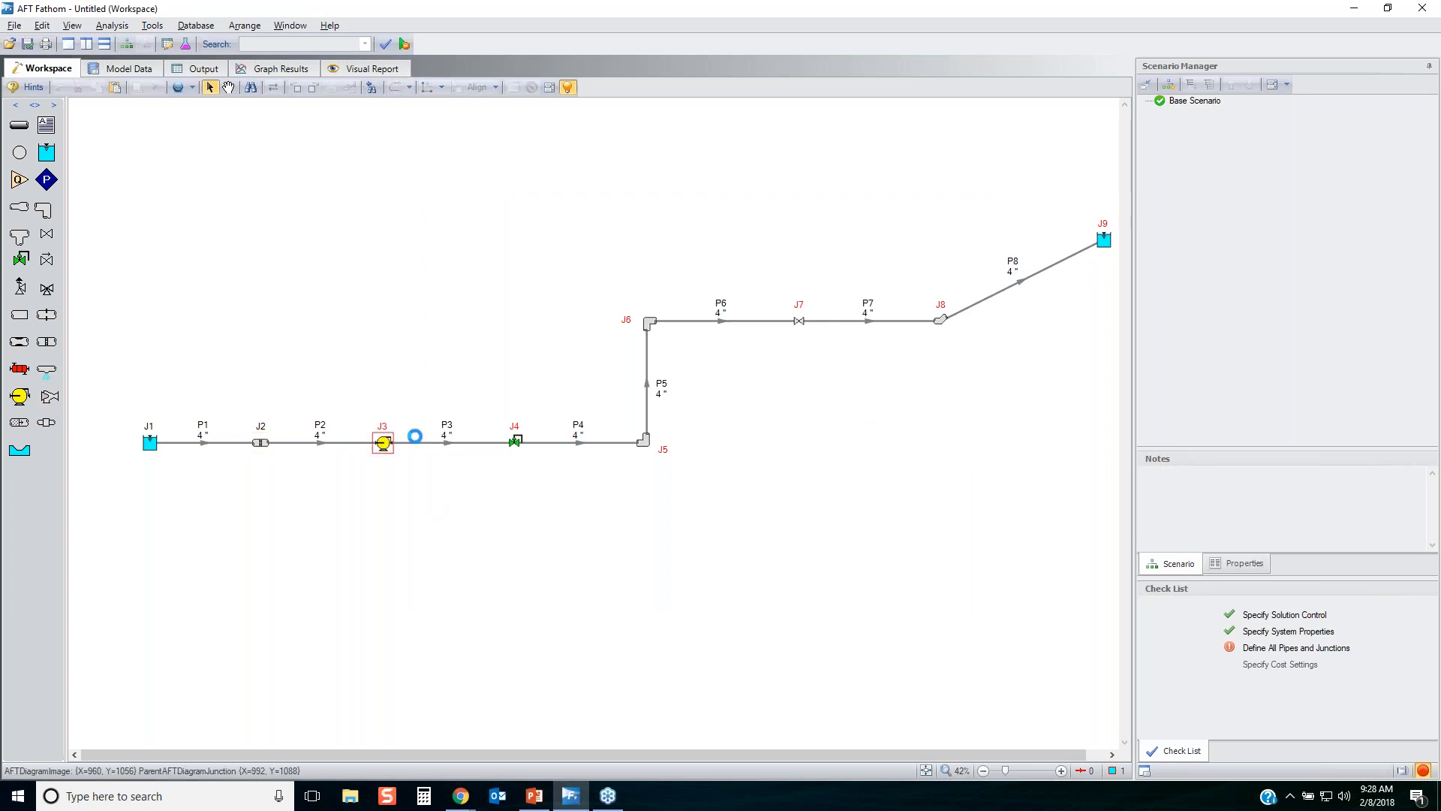
Define pump J3 with a 0 feet inlet elevation and a fixed volumetric flow rate of 500 gal/min, and accept.
double_click(382, 443)
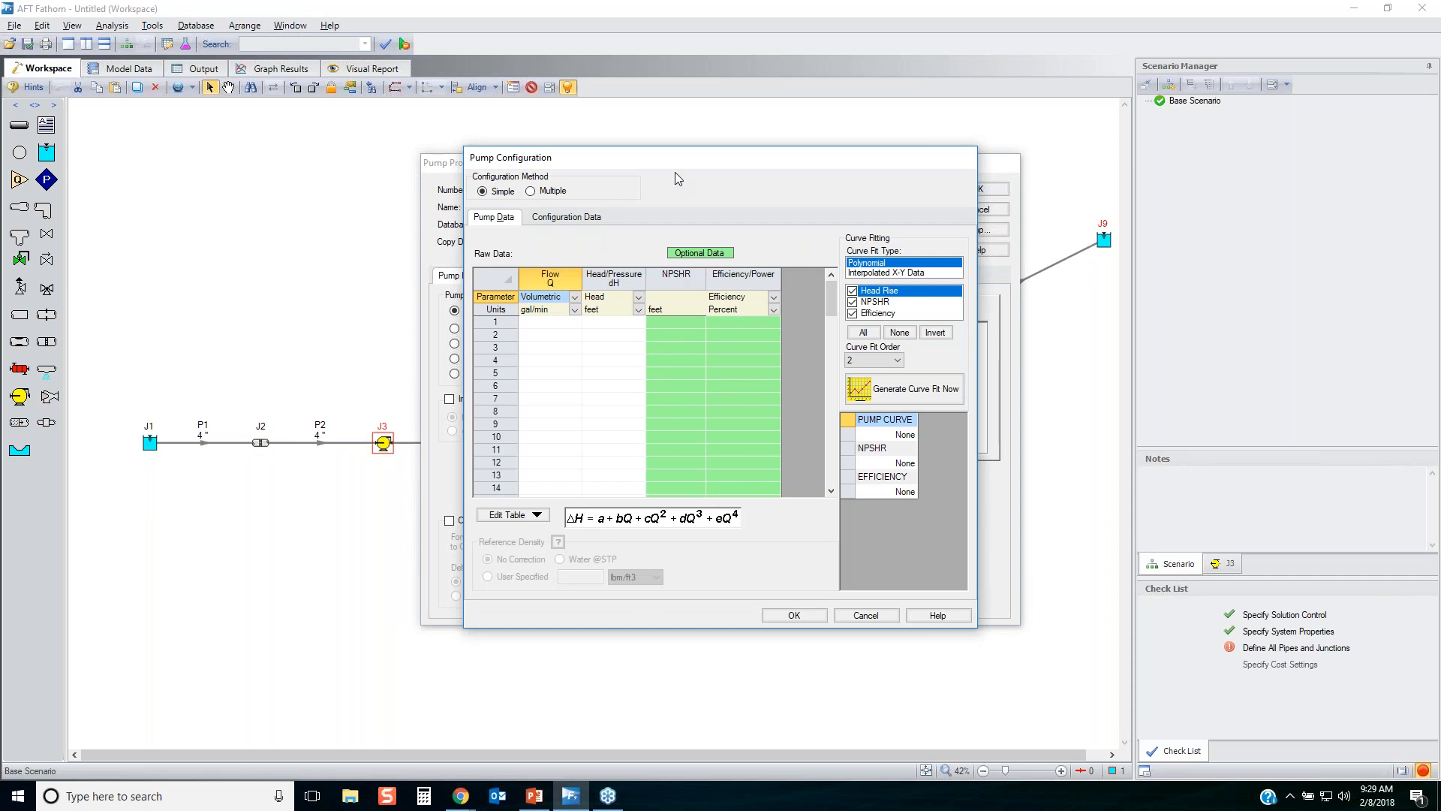
left_click(866, 616)
left_click(487, 331)
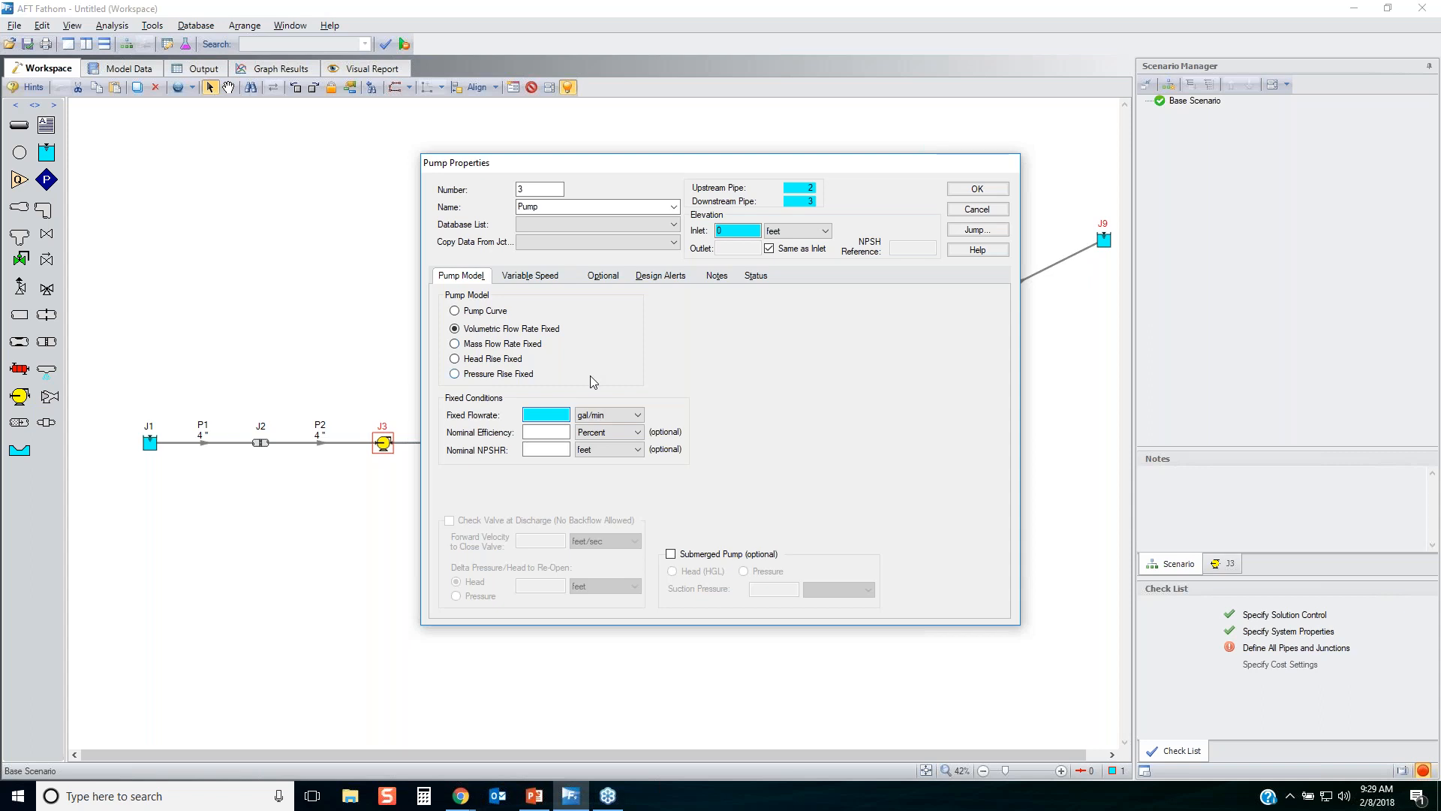
type("500")
key("Tab")
type("7")
left_click(996, 192)
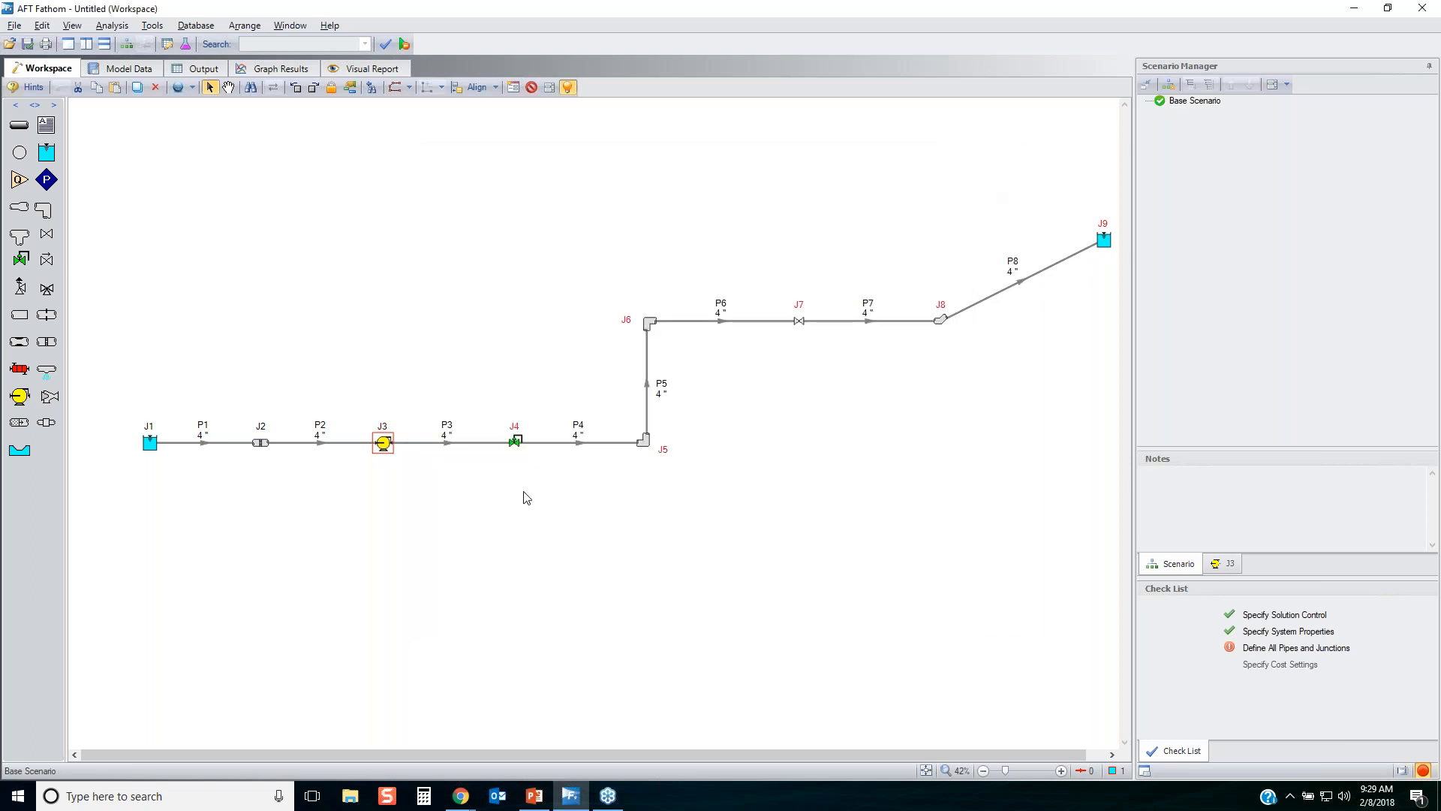
Define control valve J4 with a 0 feet inlet elevation and a constant pressure loss setpoint of 5 psid.
left_click(515, 442)
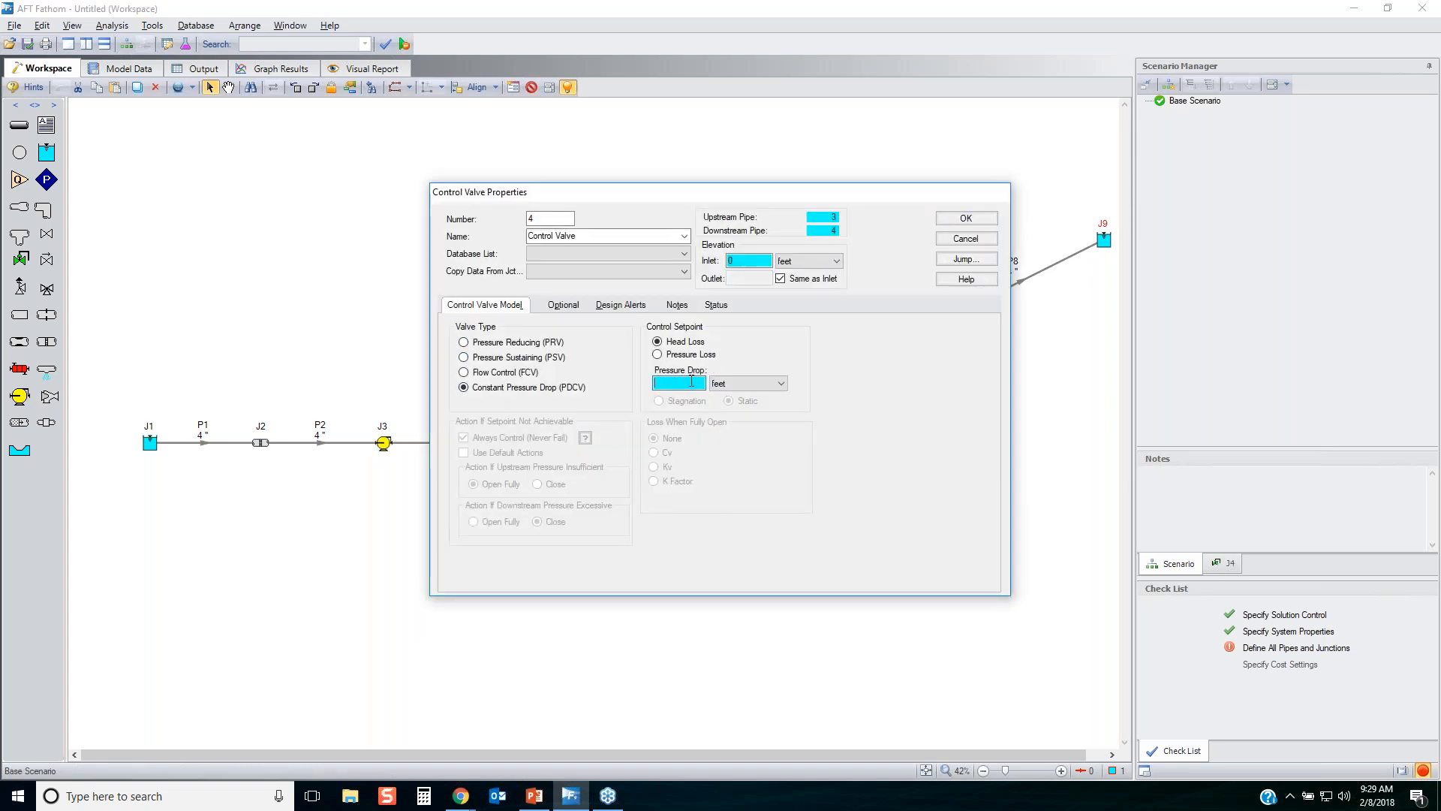
type("5")
left_click(703, 353)
left_click_drag(769, 200, 978, 210)
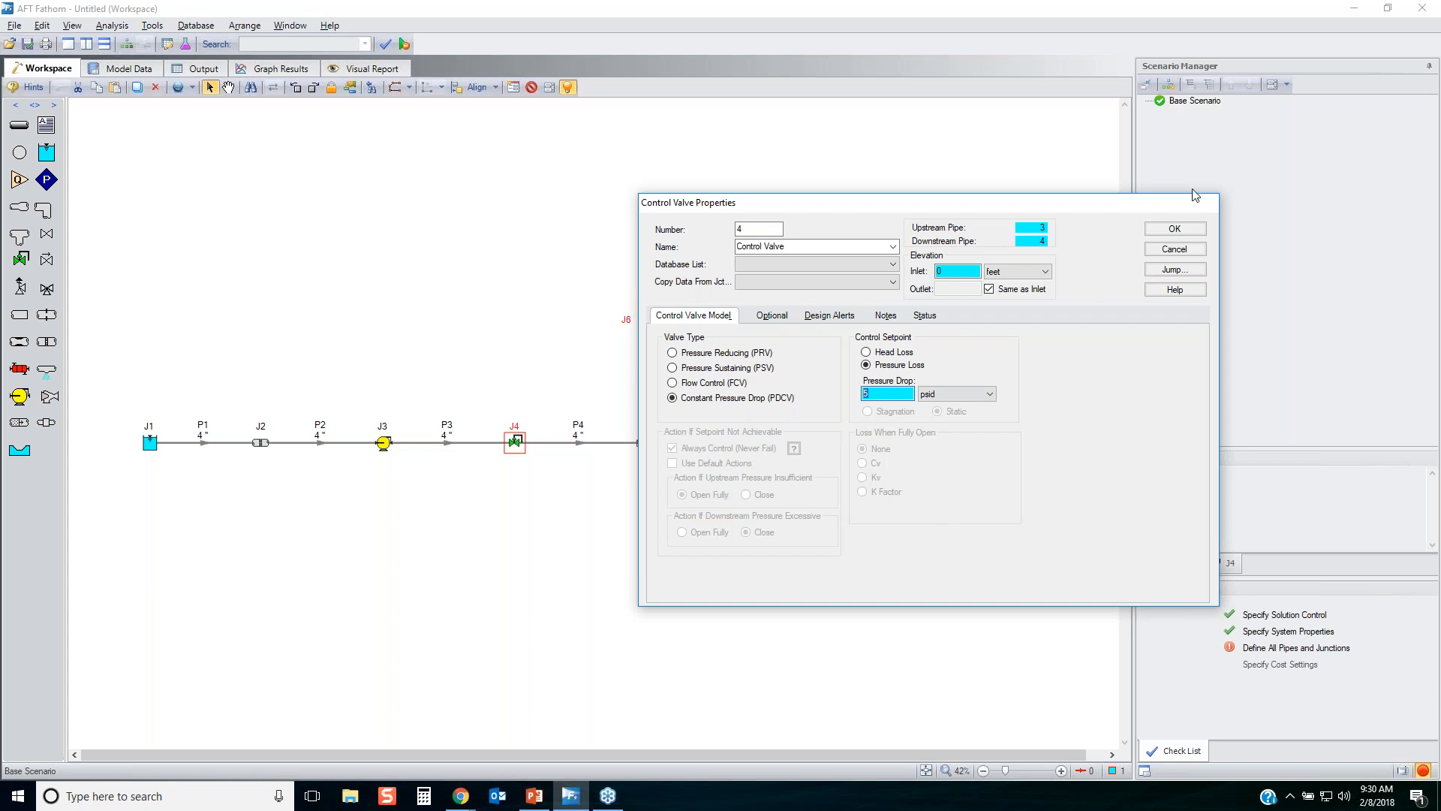
Accept control valve J4's properties, and define bend J5 as a 90-degree standard elbow at 0 feet inlet elevation.
left_click(1175, 228)
double_click(645, 442)
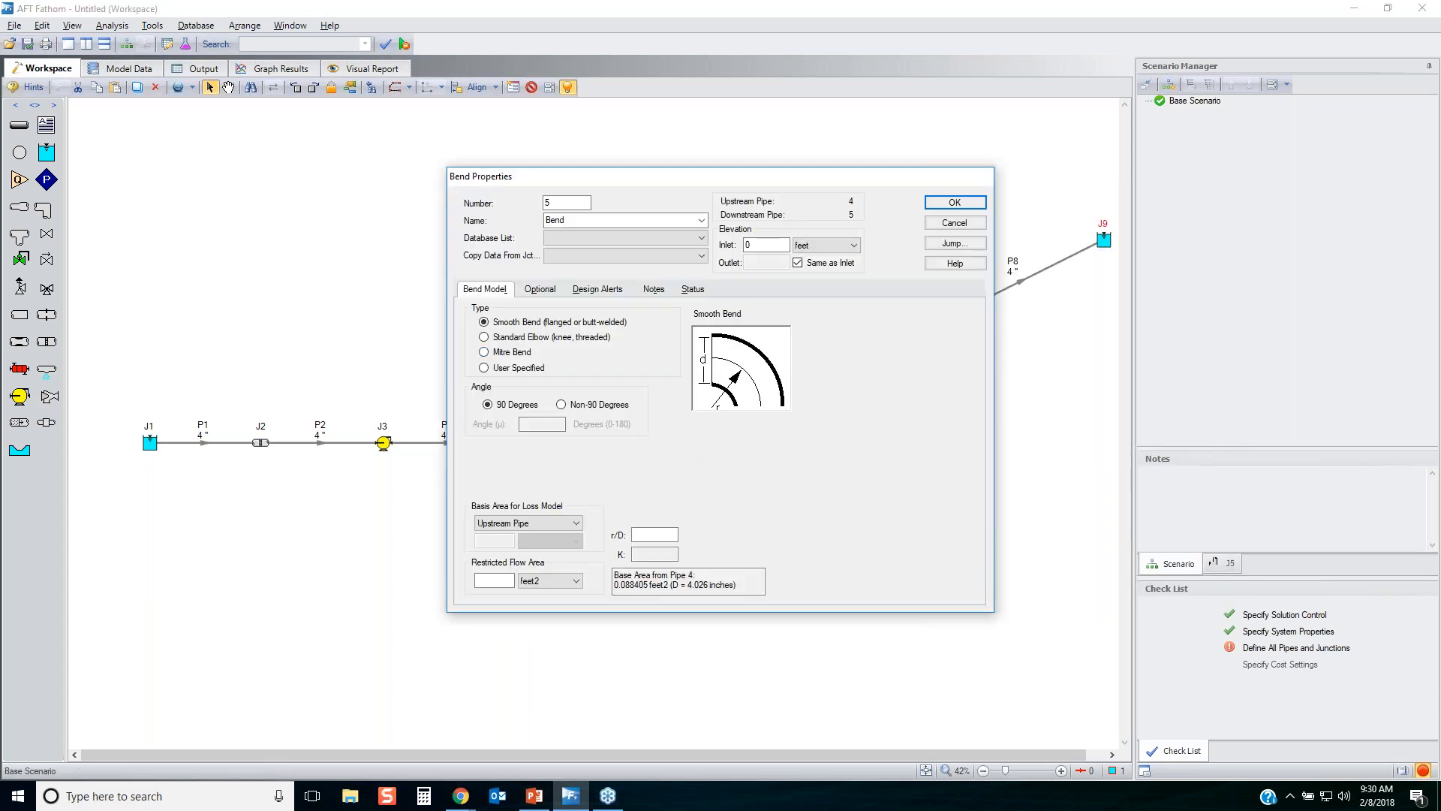
left_click(520, 339)
left_click_drag(667, 555, 593, 562)
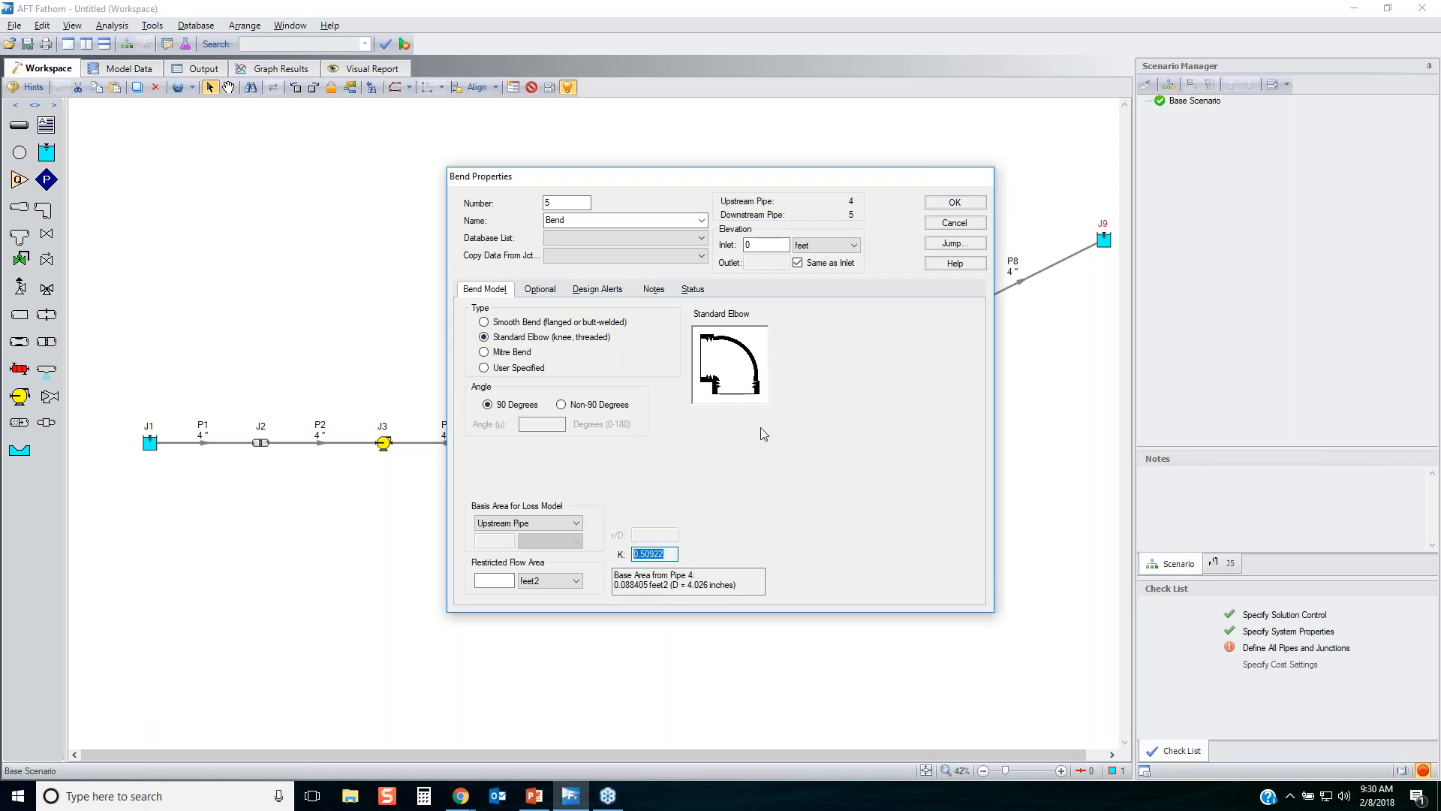
left_click(951, 202)
Define bend J6 as a 90-degree standard elbow with an inlet elevation of 30 feet, and accept.
double_click(650, 324)
left_click(877, 486)
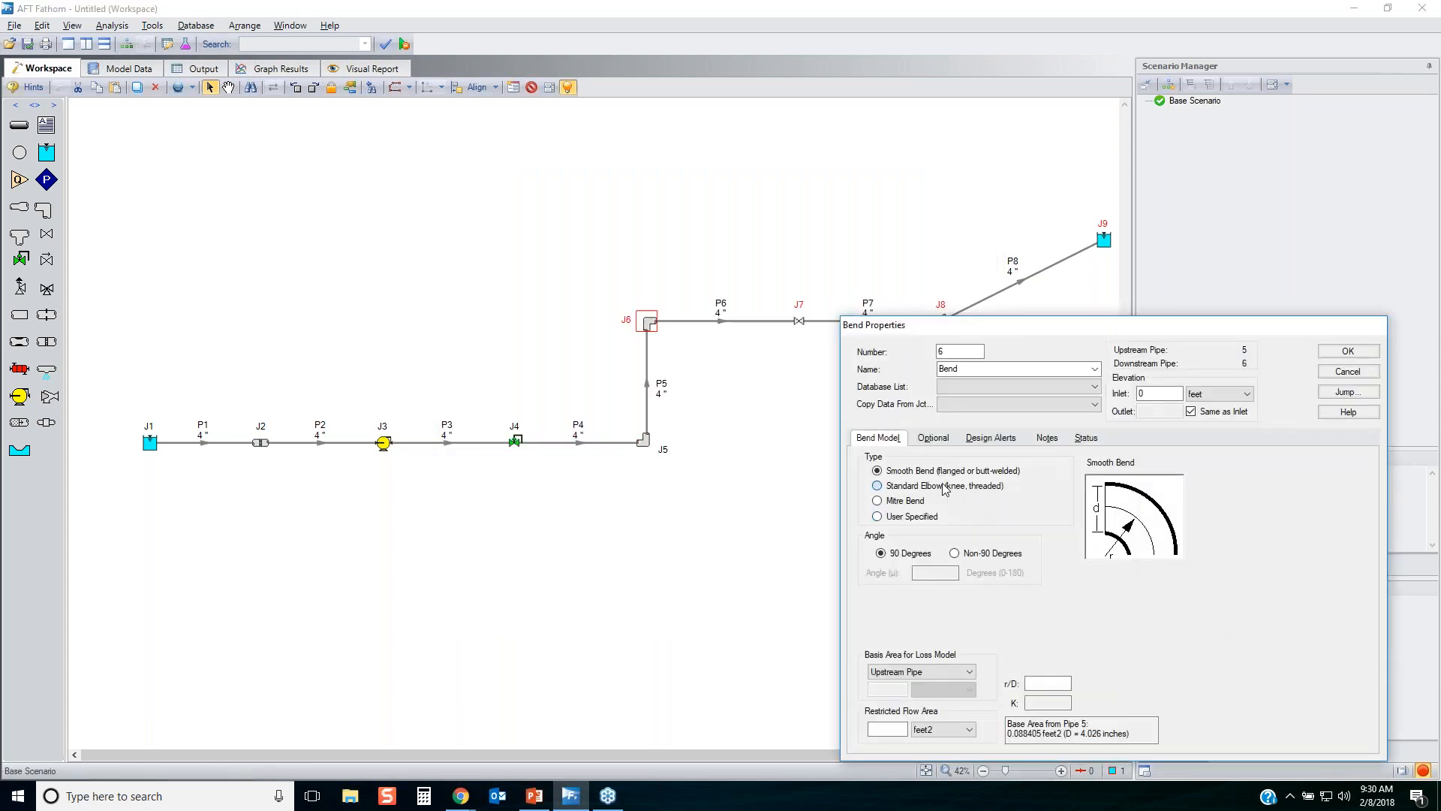
left_click(1171, 393)
left_click_drag(1116, 388, 1092, 387)
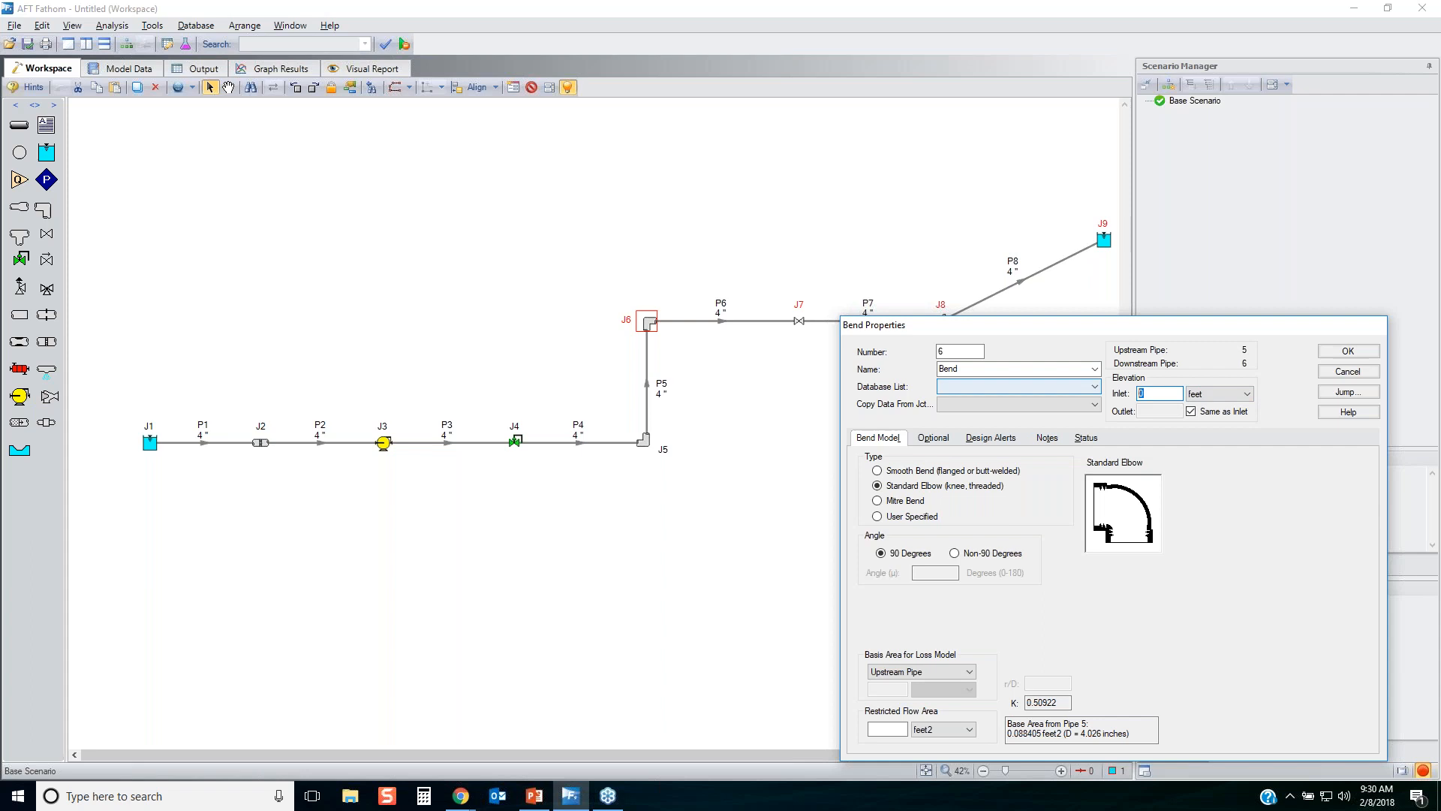
type("30")
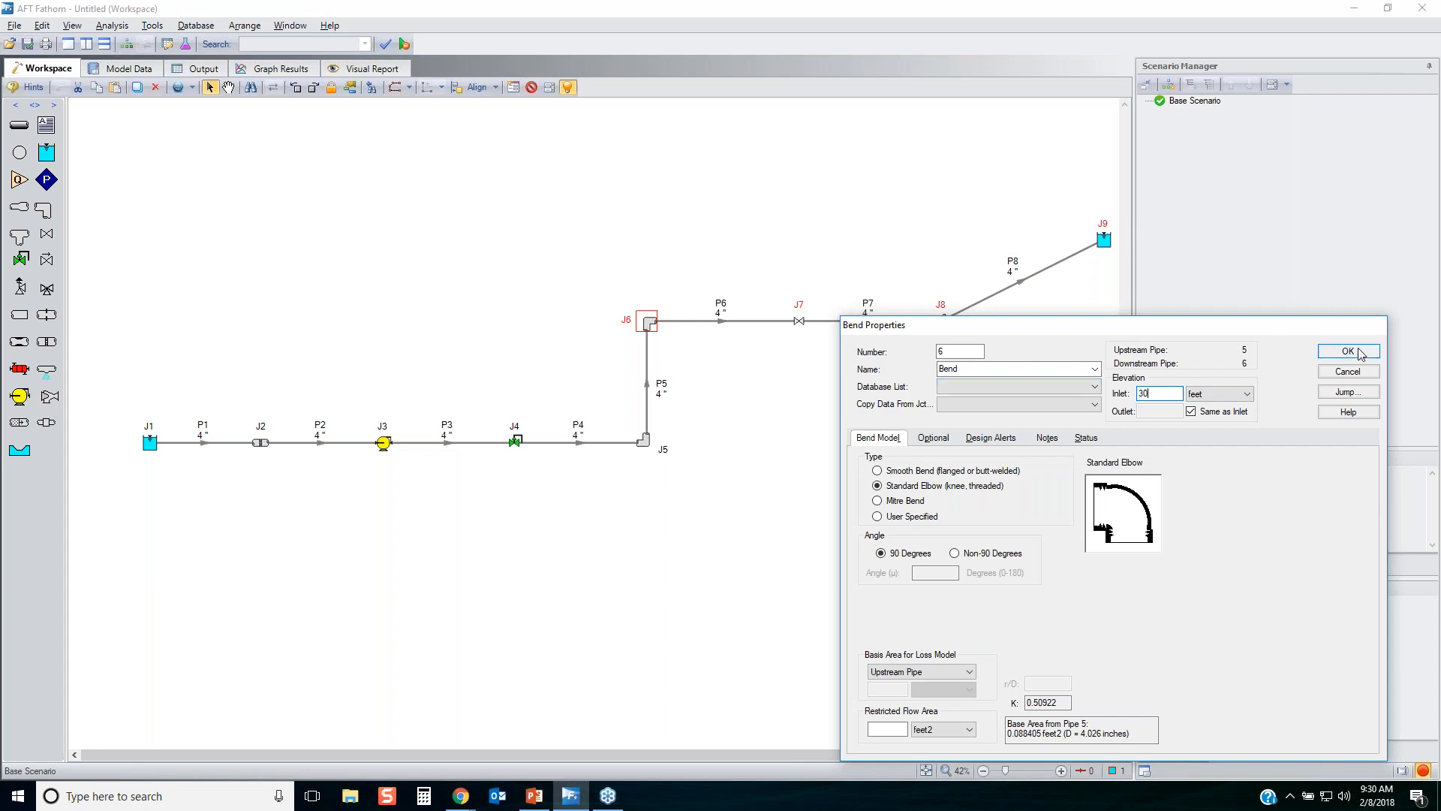
left_click(1358, 351)
Open valve J7's properties and examine its open percentage data table and the loss source that draws on it.
left_click(795, 320)
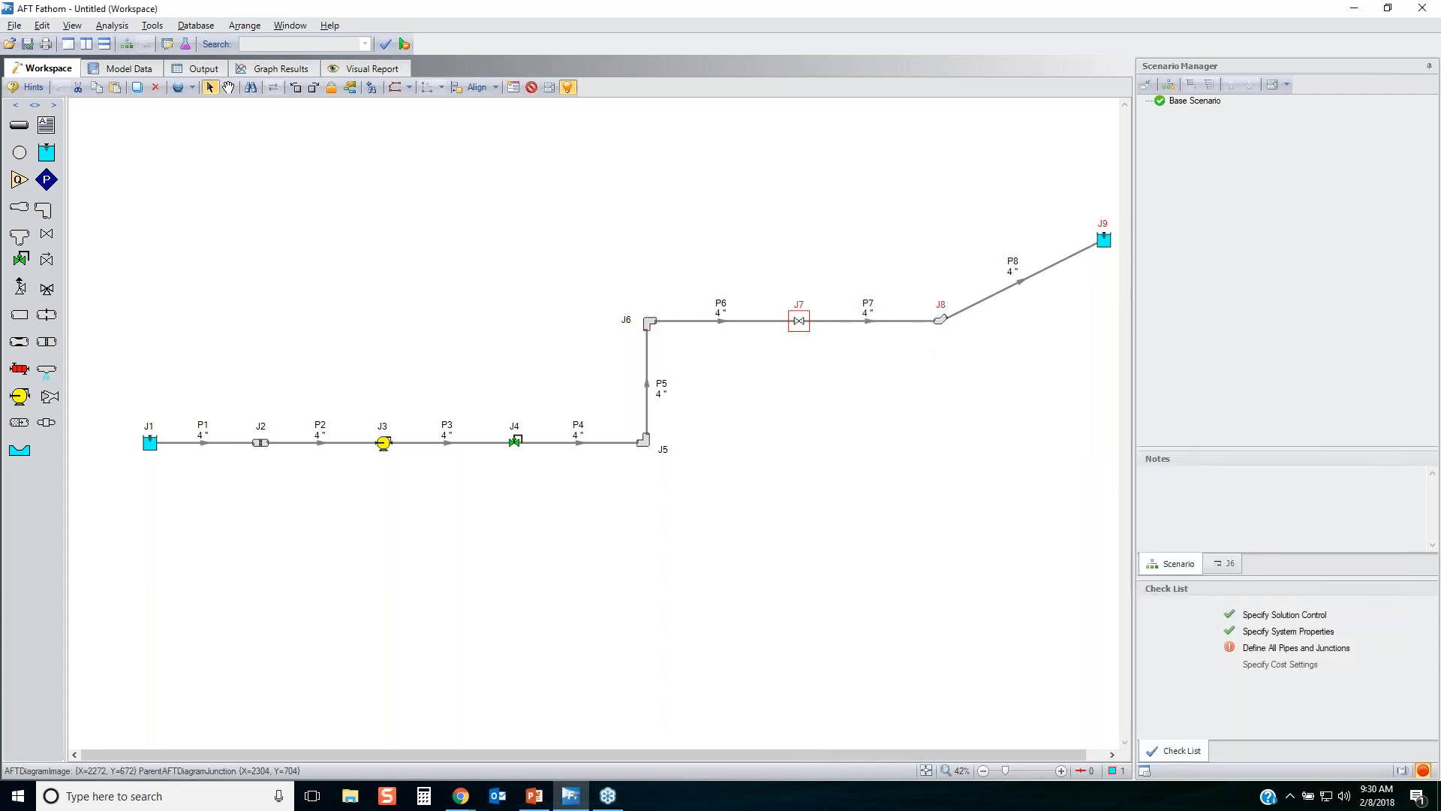
double_click(794, 321)
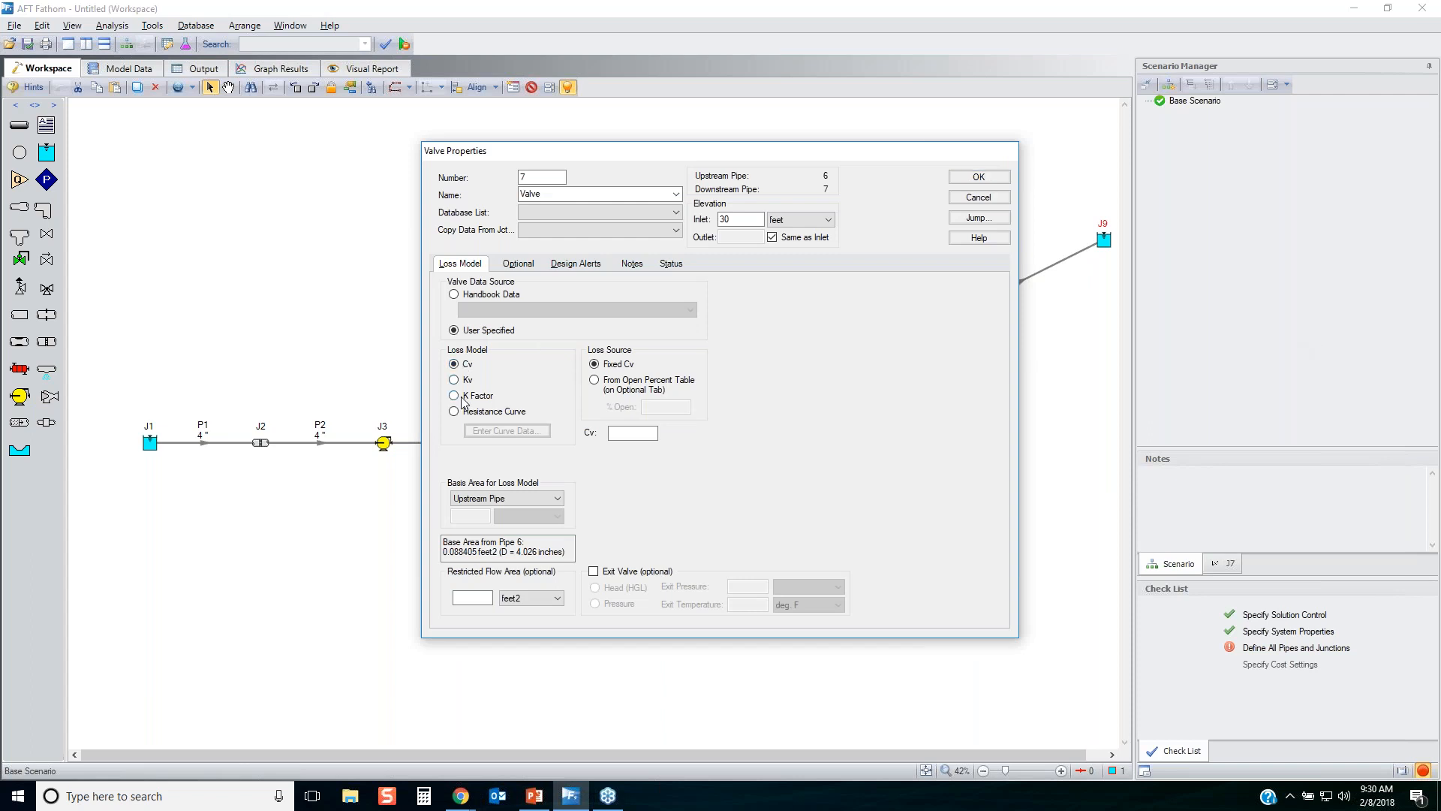
left_click(630, 432)
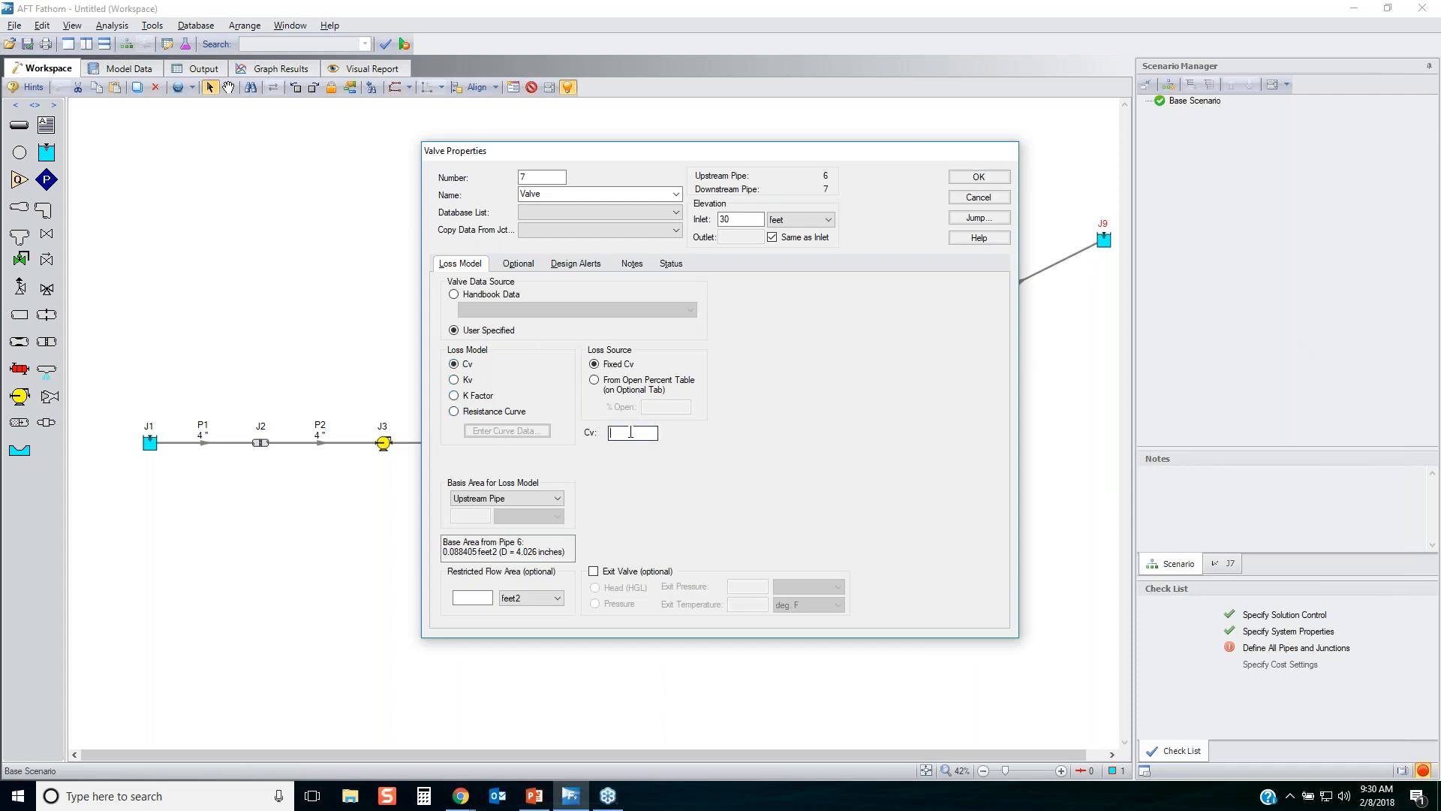
left_click(522, 262)
key("alt+Tab")
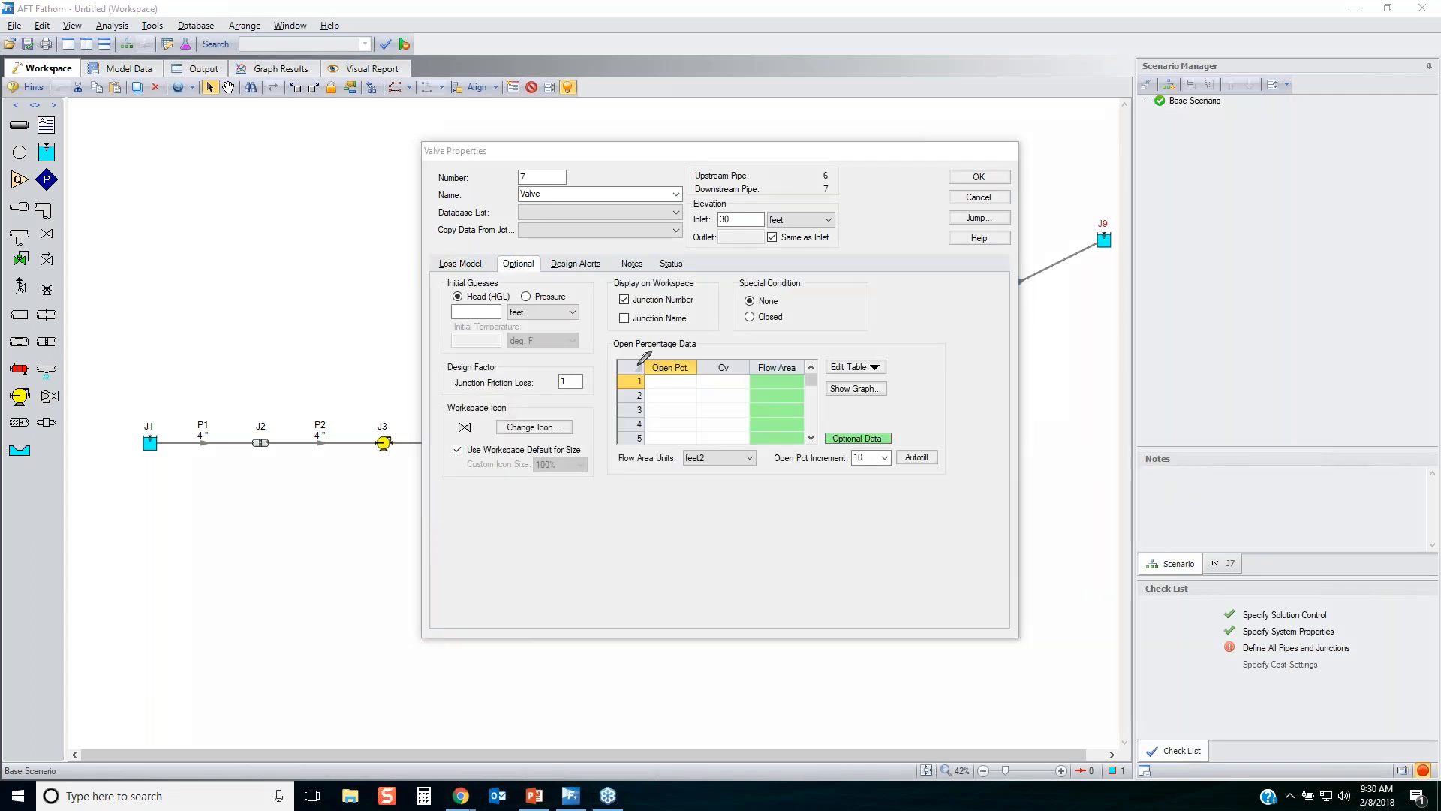
mouse_move(639, 366)
left_mouse_down()
mouse_move(695, 445)
mouse_move(622, 392)
mouse_move(646, 357)
left_mouse_up()
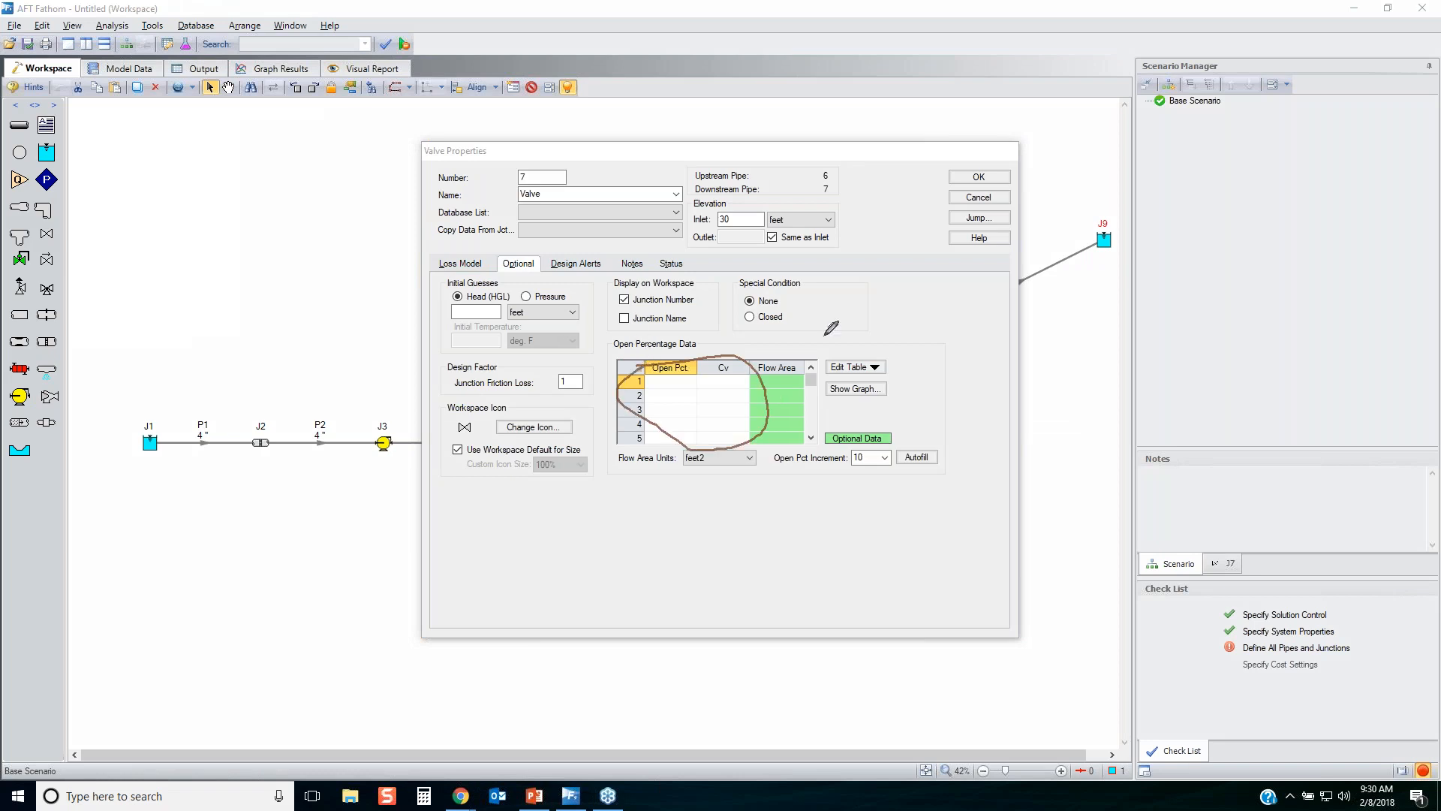
key("Escape")
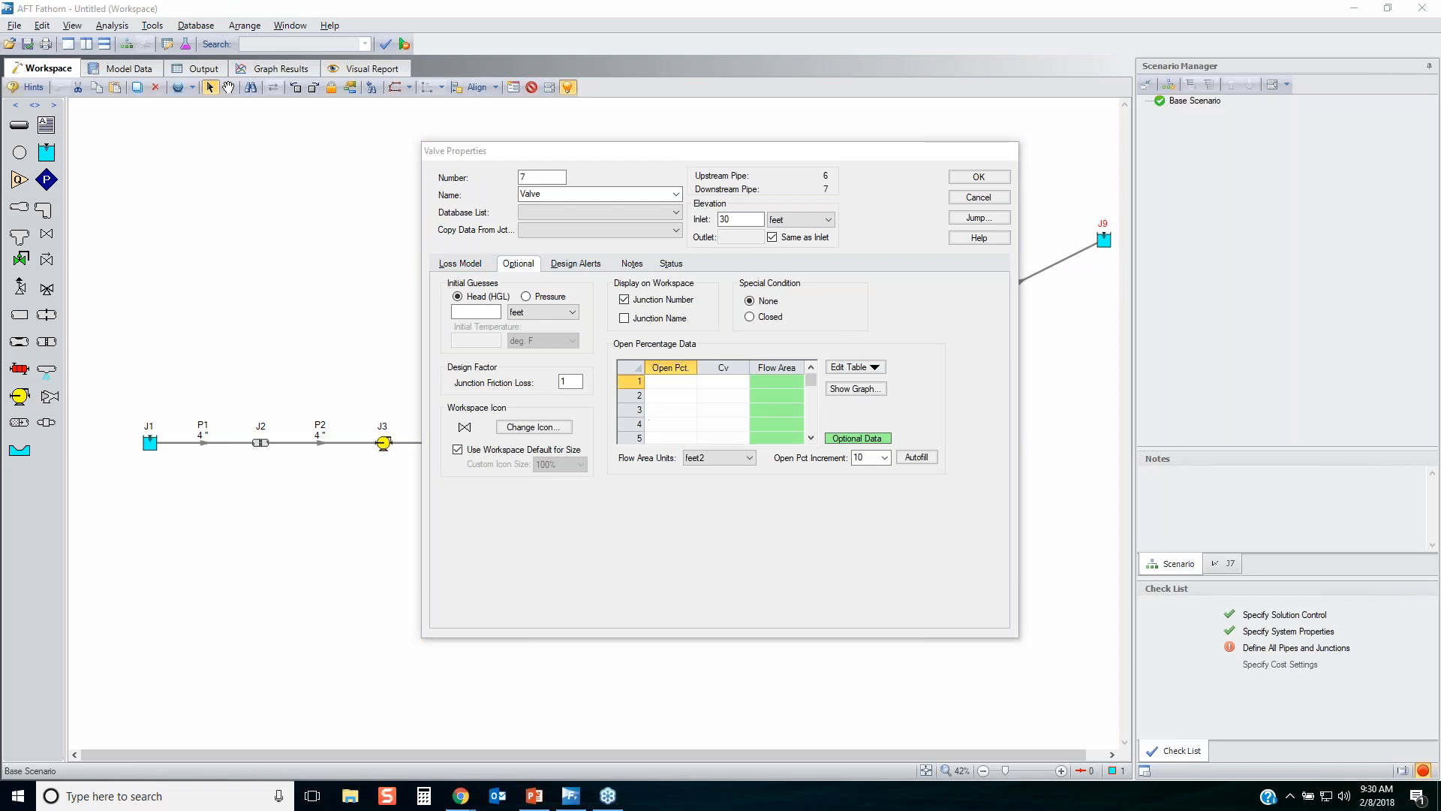
left_click(475, 263)
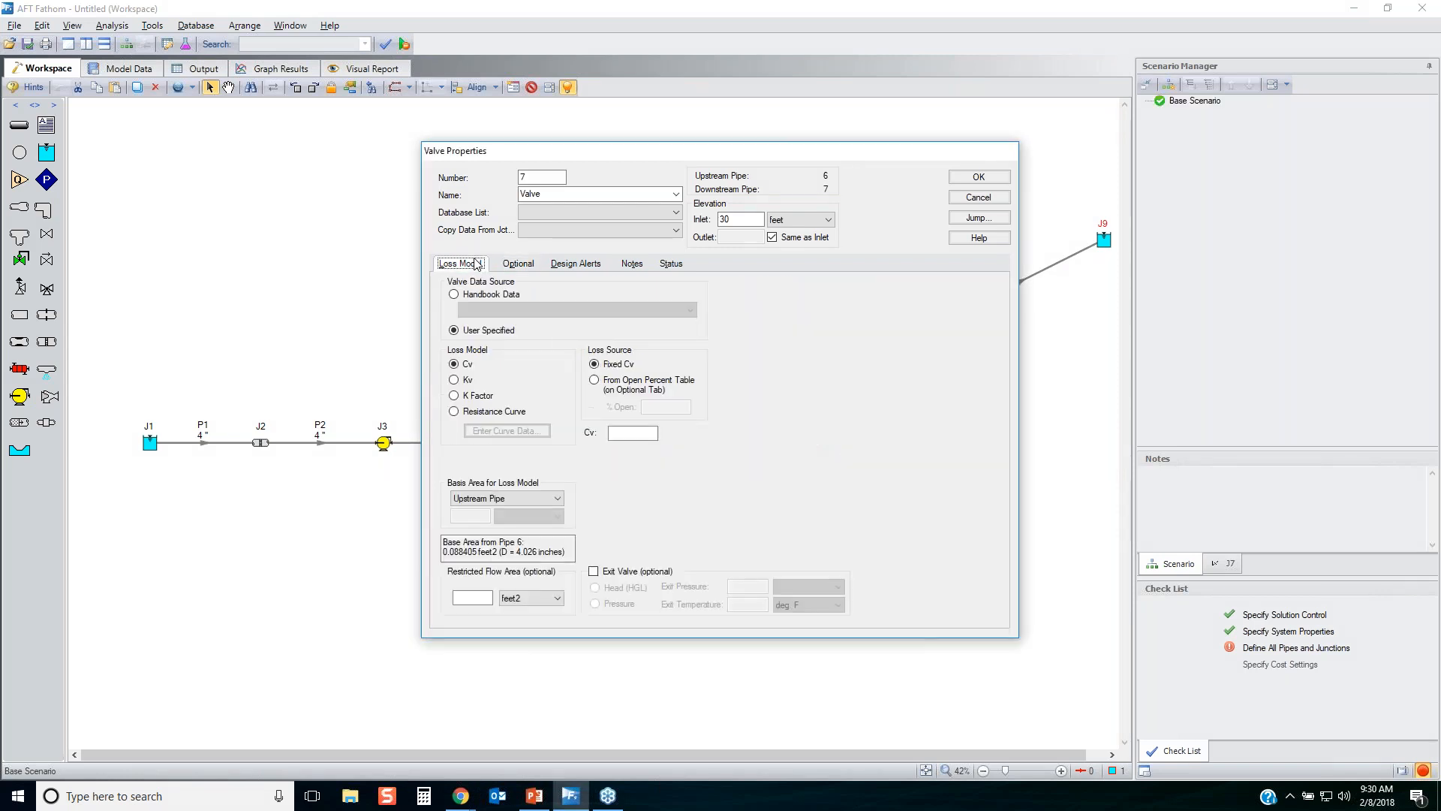
left_click(627, 387)
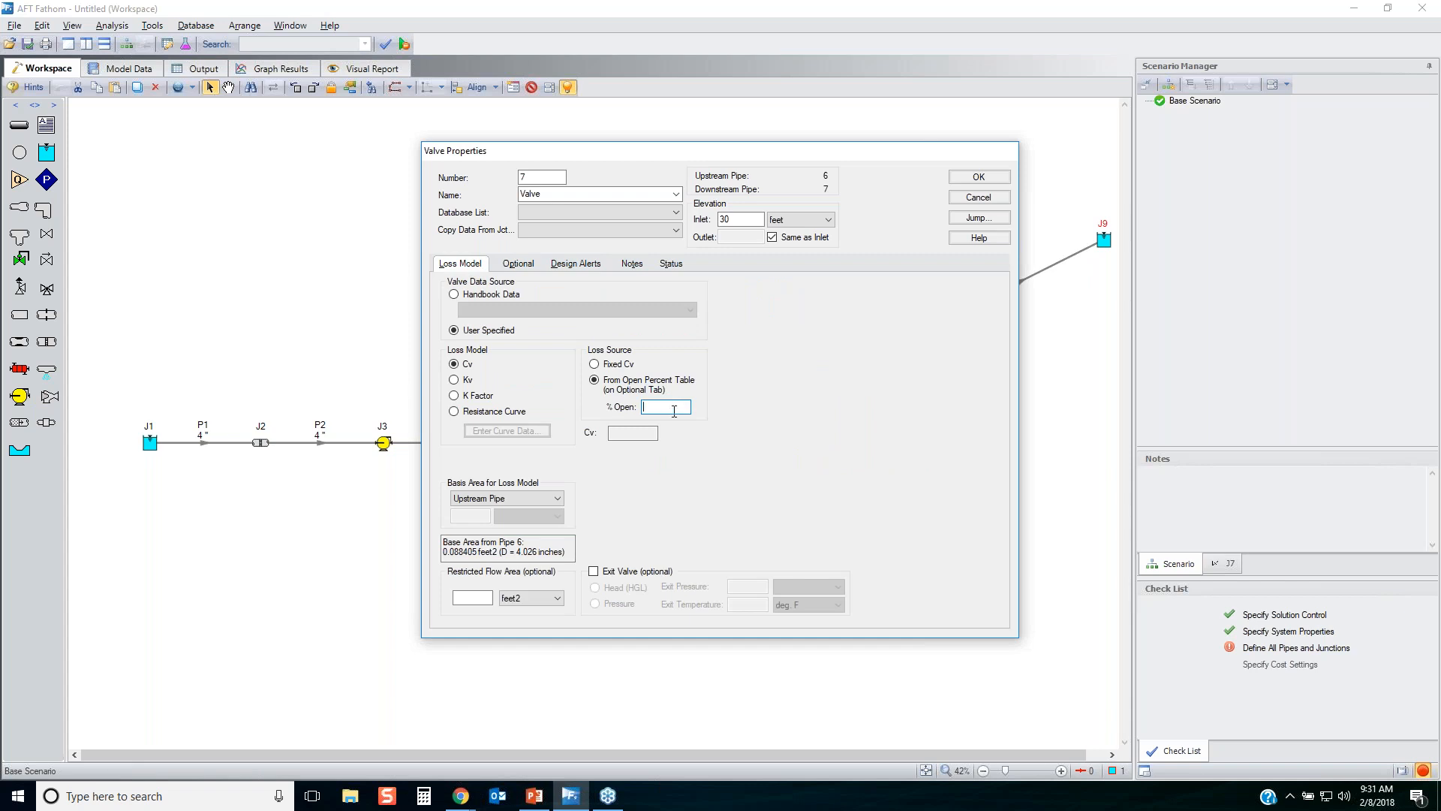
Define valve J7's losses from handbook data with the entry Angle, Type 1, PO=100 (C), and accept.
left_click(471, 298)
left_click(587, 309)
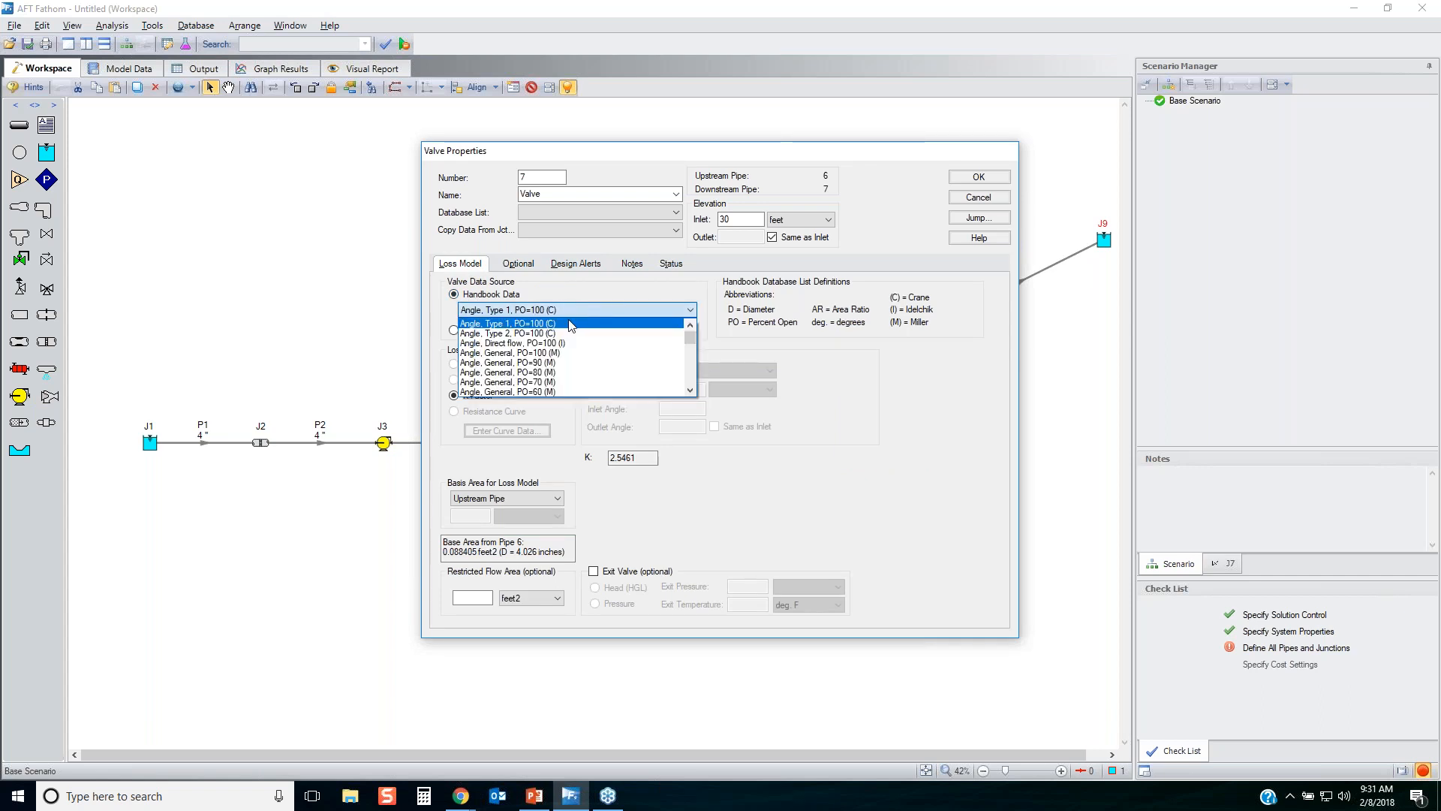
left_click(560, 323)
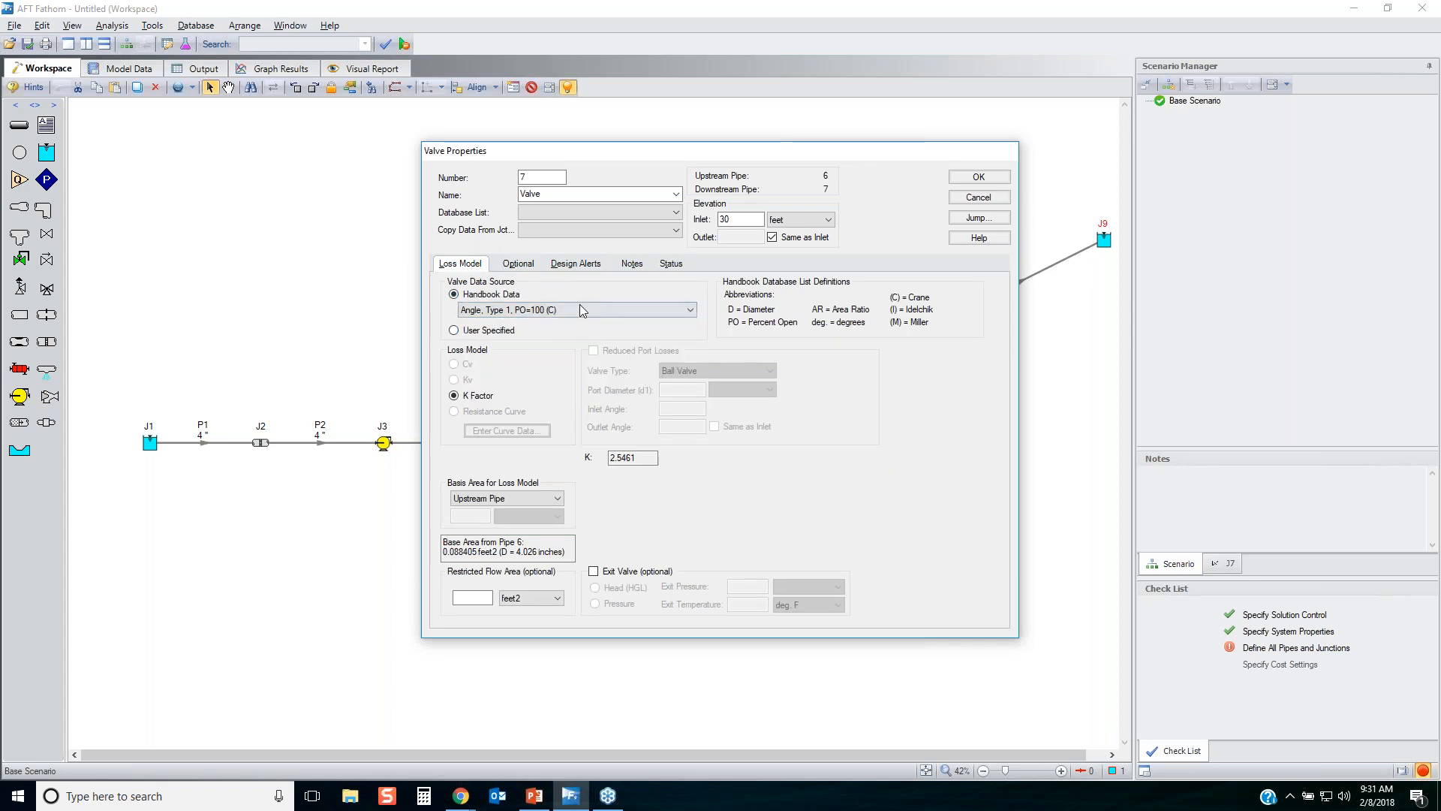
double_click(629, 457)
left_click(984, 181)
Define bend J8 as a mitre bend with a non-90-degree angle of 45 degrees, and accept.
double_click(940, 321)
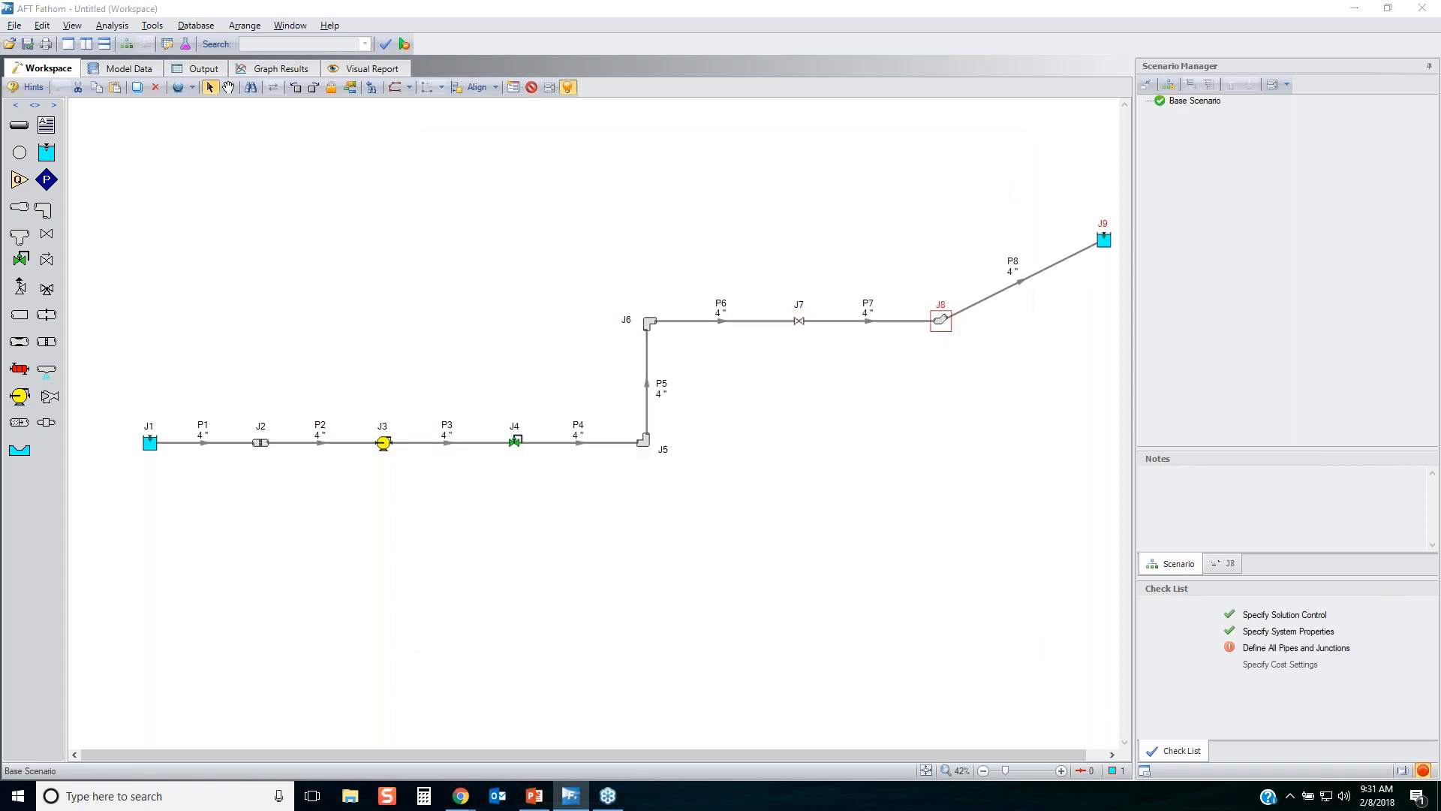
left_click(510, 351)
left_click(585, 404)
left_click(540, 425)
left_click(953, 202)
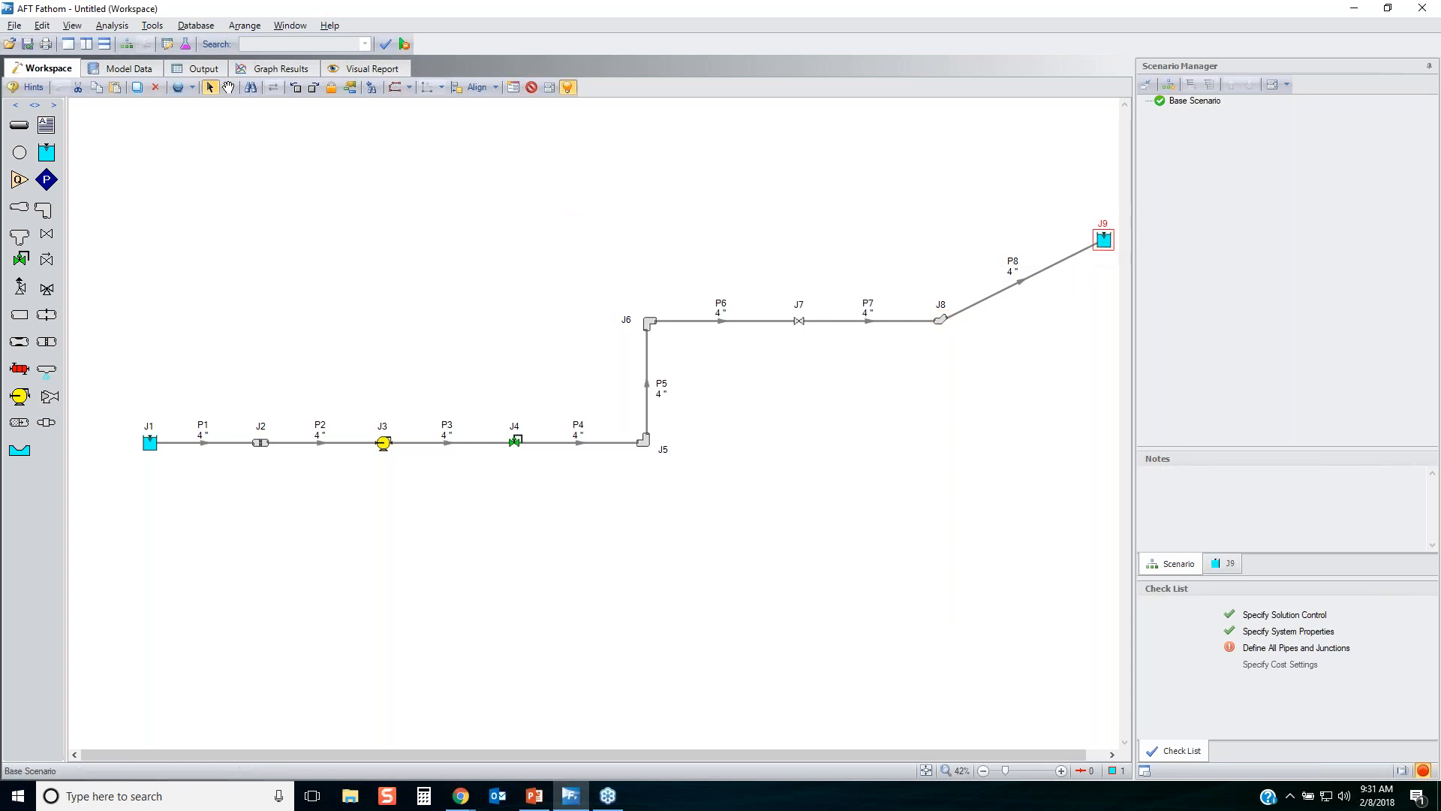
Define reservoir J9 with a 200 feet liquid surface elevation, 0 psig surface pressure and a 200 feet pipe elevation.
double_click(1103, 241)
left_click(478, 499)
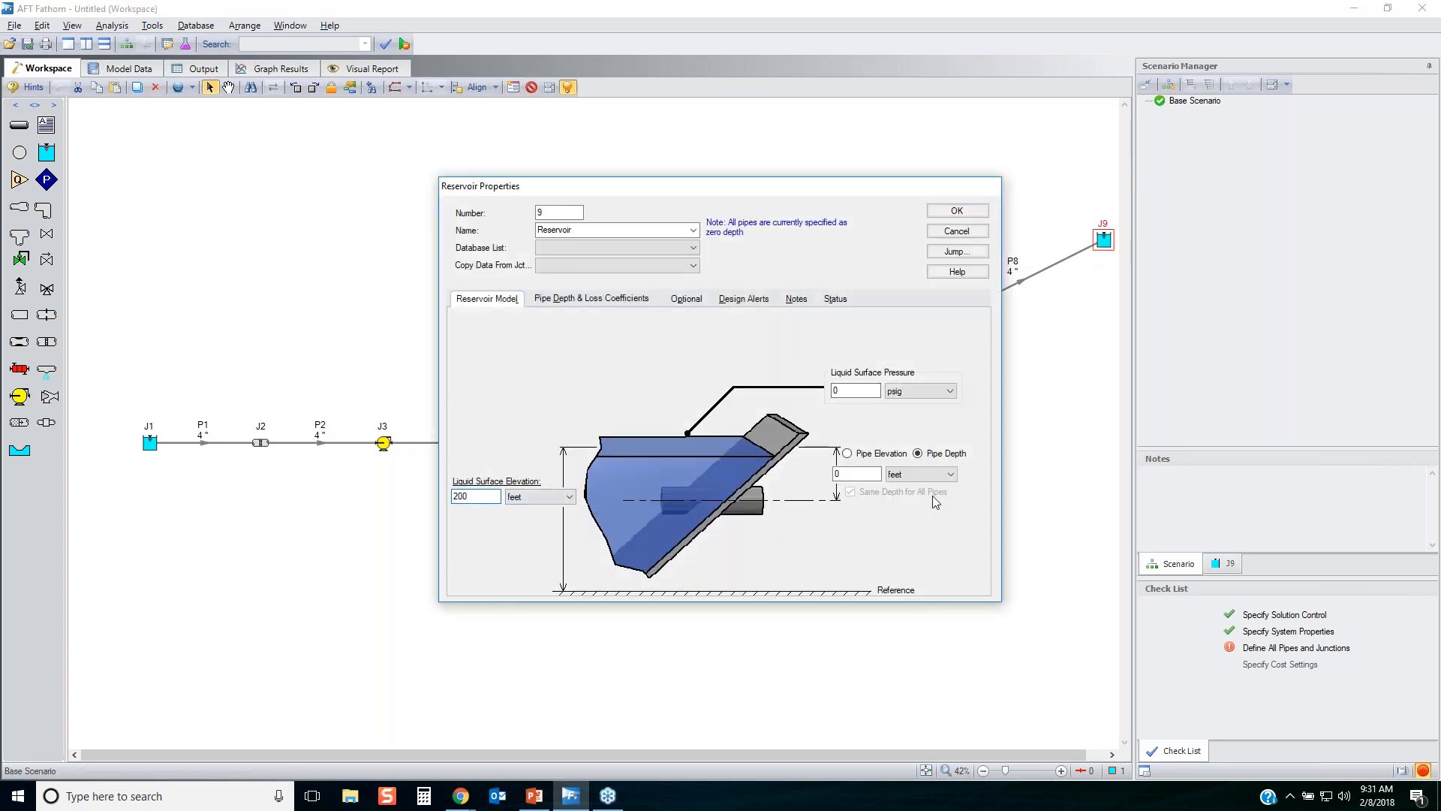
left_click(846, 454)
left_click(856, 528)
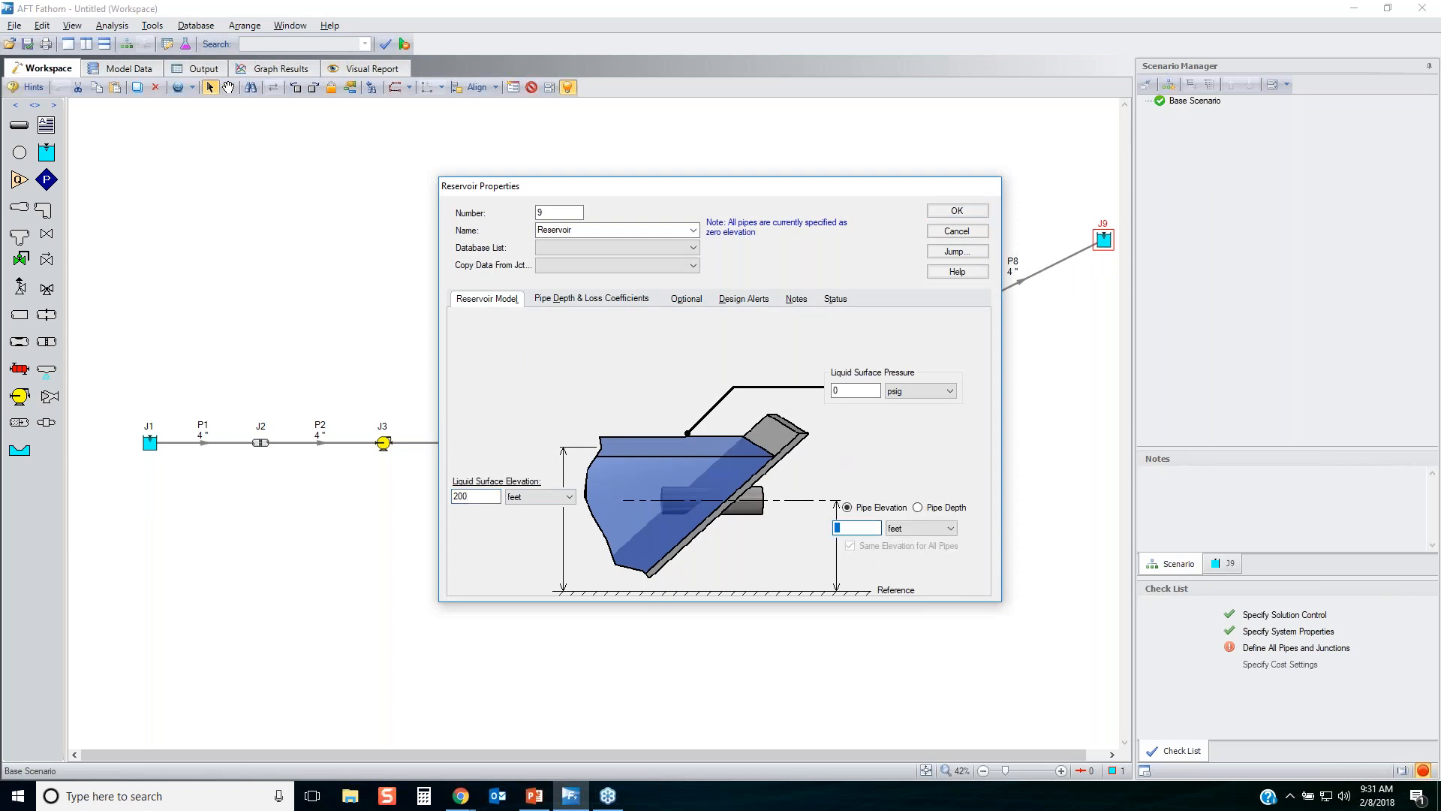
type("200")
left_click(956, 211)
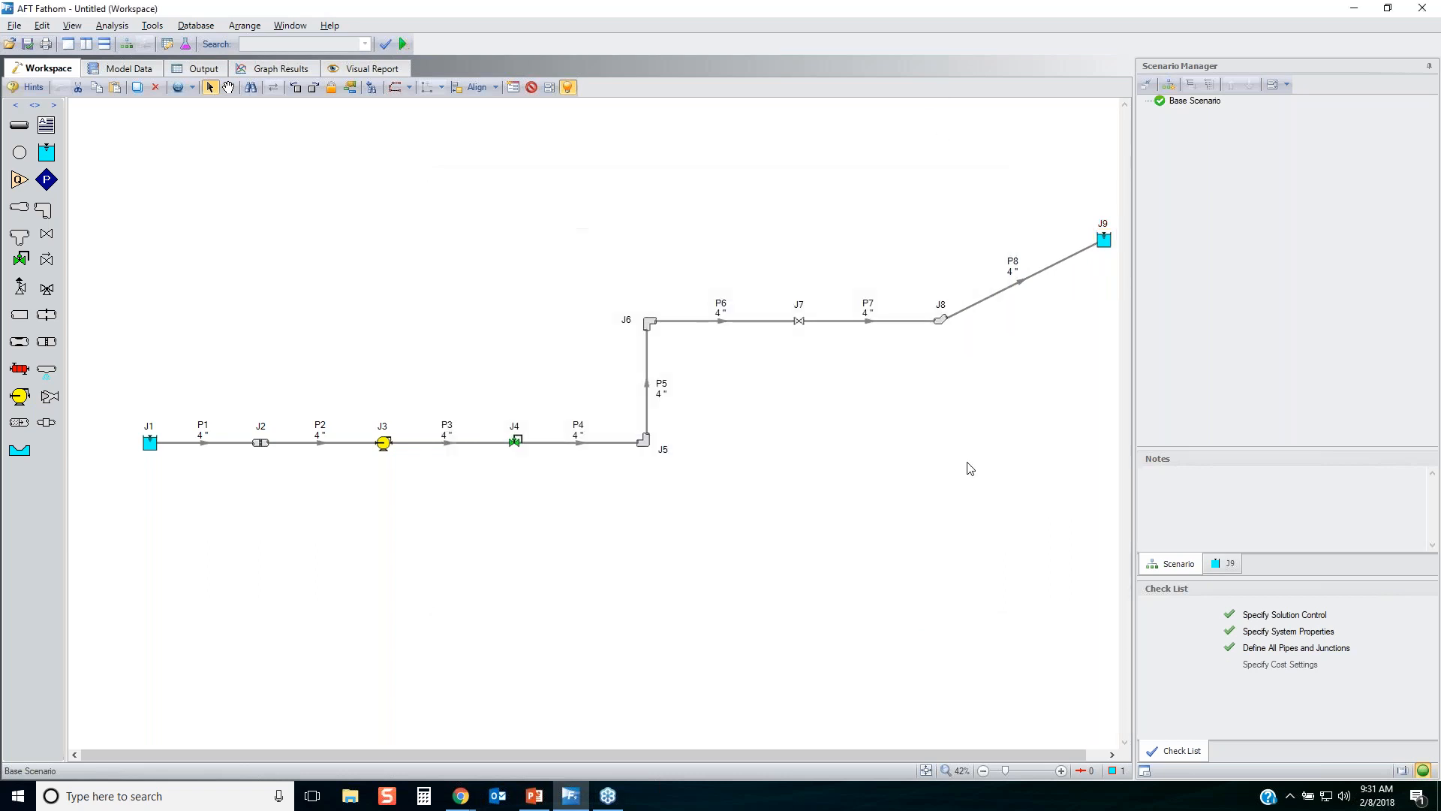
left_click(968, 468)
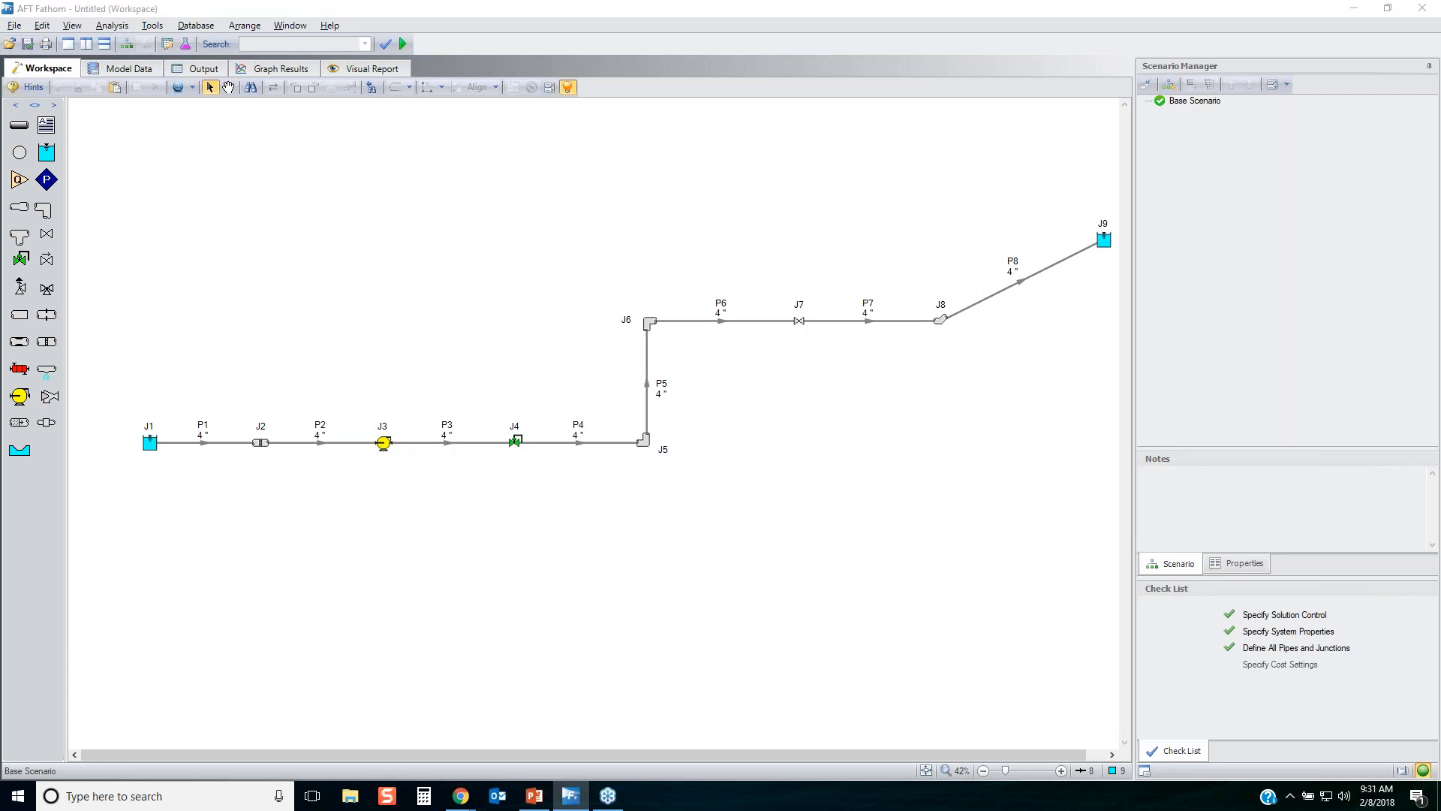
mouse_move(1205, 610)
left_mouse_down()
mouse_move(1335, 609)
mouse_move(1224, 591)
left_mouse_up()
mouse_move(1402, 744)
left_mouse_down()
mouse_move(1435, 765)
mouse_move(1394, 773)
left_mouse_up()
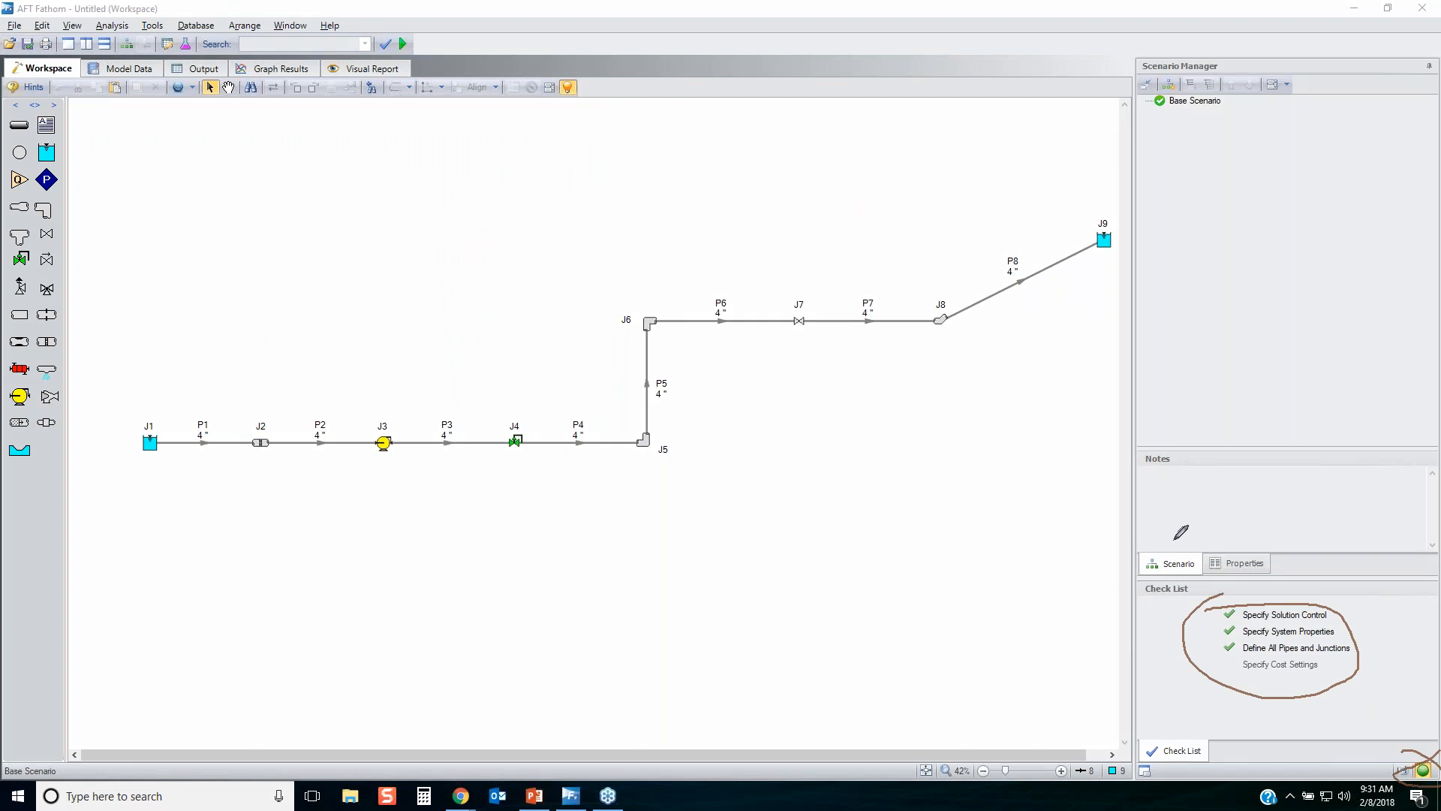
key("Escape")
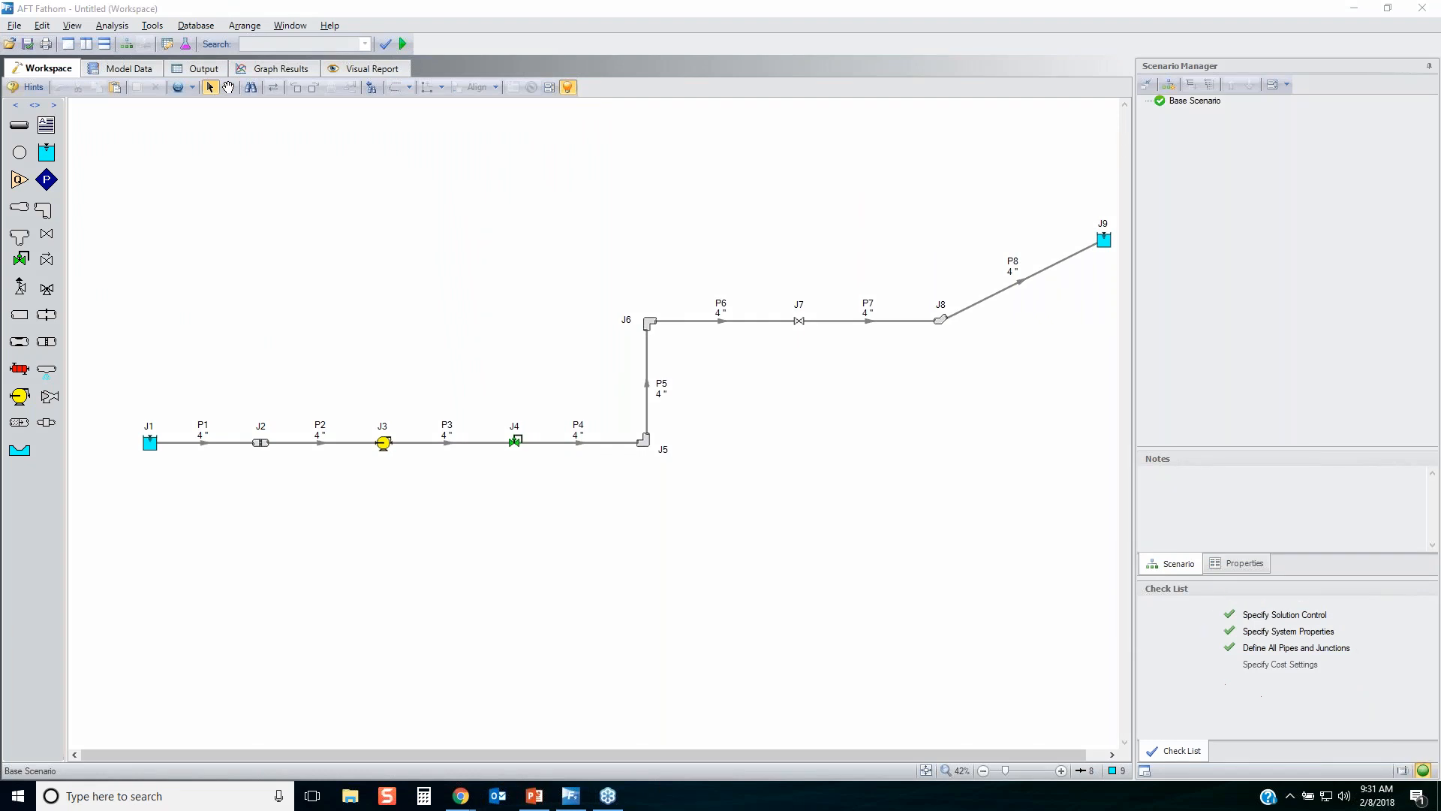
Display the model data at 141% zoom and enlarge the pipe table so all eight pipes fit.
left_click(114, 68)
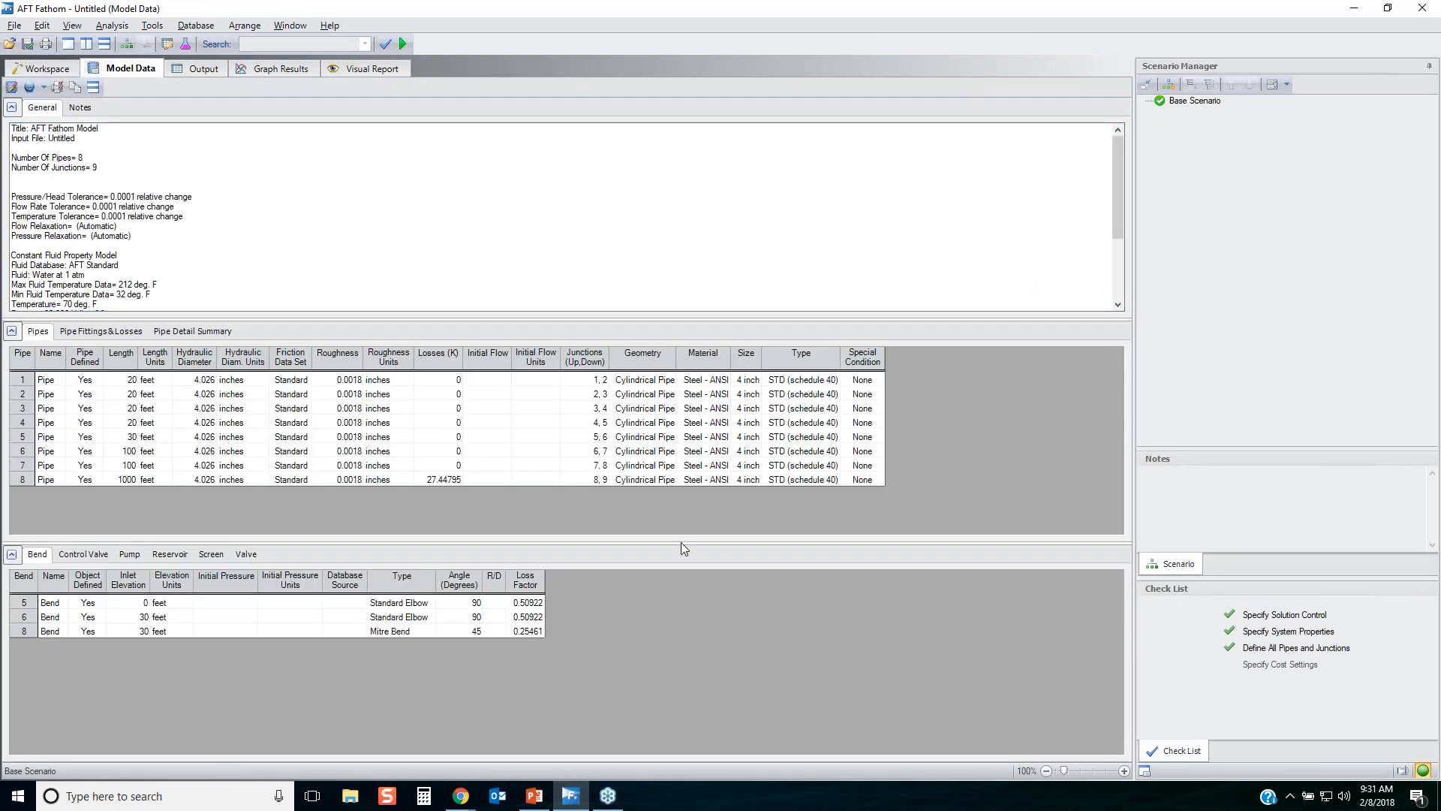
left_click(1074, 767)
left_click_drag(759, 545, 759, 578)
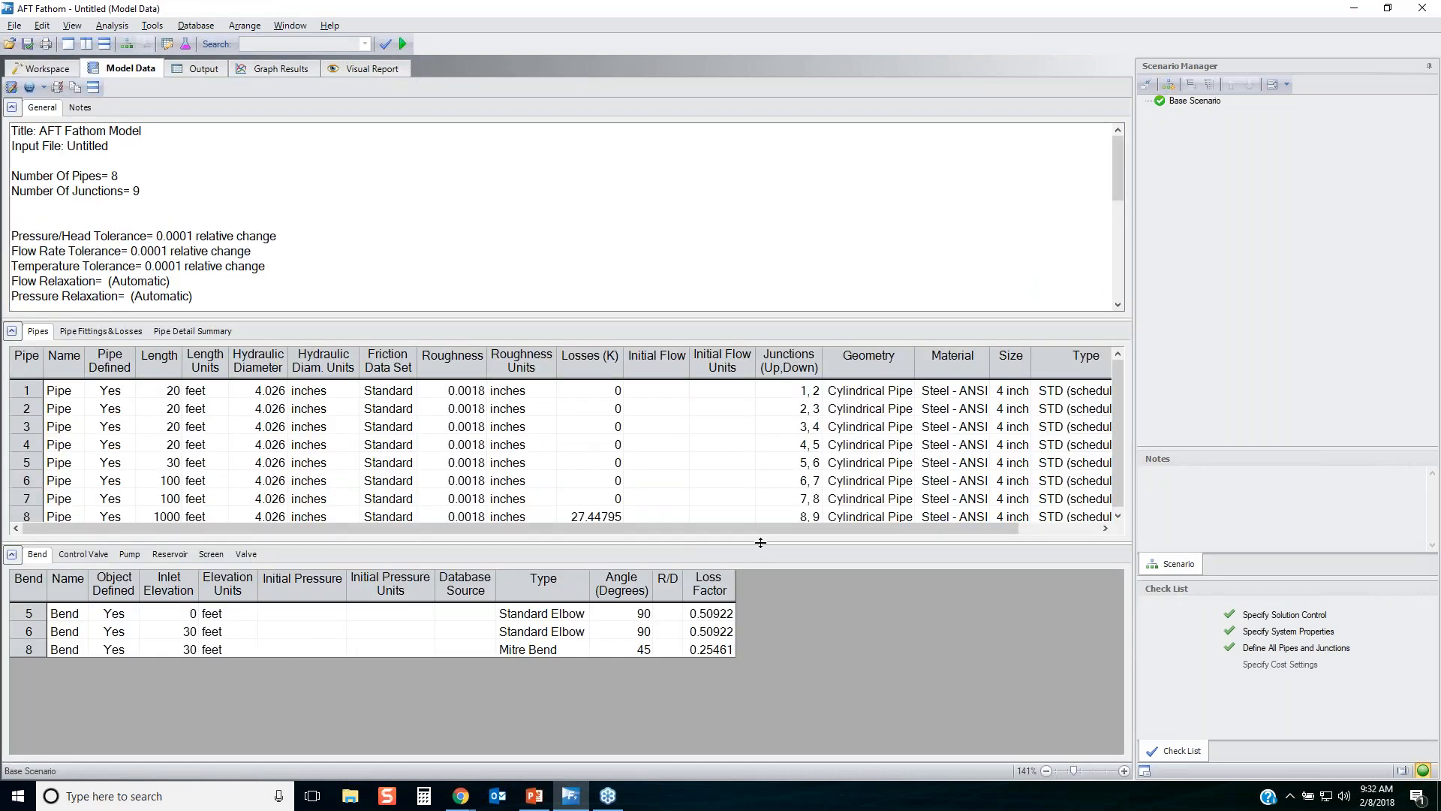
Review the general, pipe and junction sections of the model data, including the notes and junction type groupings.
left_click(1385, 368)
mouse_move(232, 286)
left_mouse_down()
mouse_move(23, 188)
mouse_move(84, 259)
mouse_move(197, 273)
left_mouse_up()
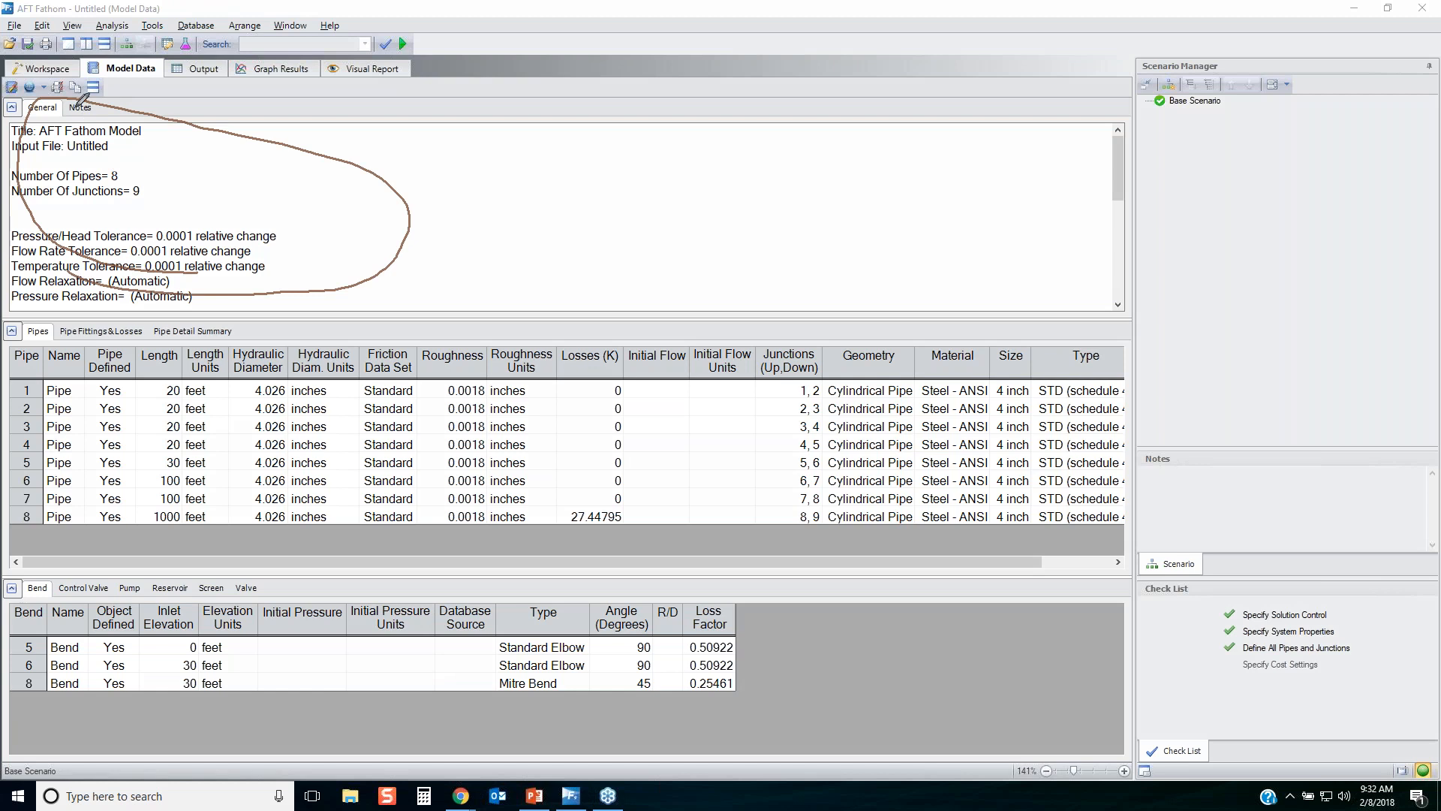
mouse_move(84, 109)
left_mouse_down()
mouse_move(105, 103)
mouse_move(81, 115)
left_mouse_up()
mouse_move(84, 520)
left_mouse_down()
mouse_move(488, 525)
mouse_move(834, 356)
mouse_move(277, 323)
mouse_move(53, 396)
mouse_move(325, 521)
left_mouse_up()
left_click(64, 700)
mouse_move(158, 707)
left_mouse_down()
mouse_move(564, 600)
mouse_move(218, 586)
mouse_move(206, 723)
left_mouse_up()
mouse_move(90, 584)
left_mouse_down()
mouse_move(75, 599)
mouse_move(97, 578)
mouse_move(143, 581)
left_mouse_up()
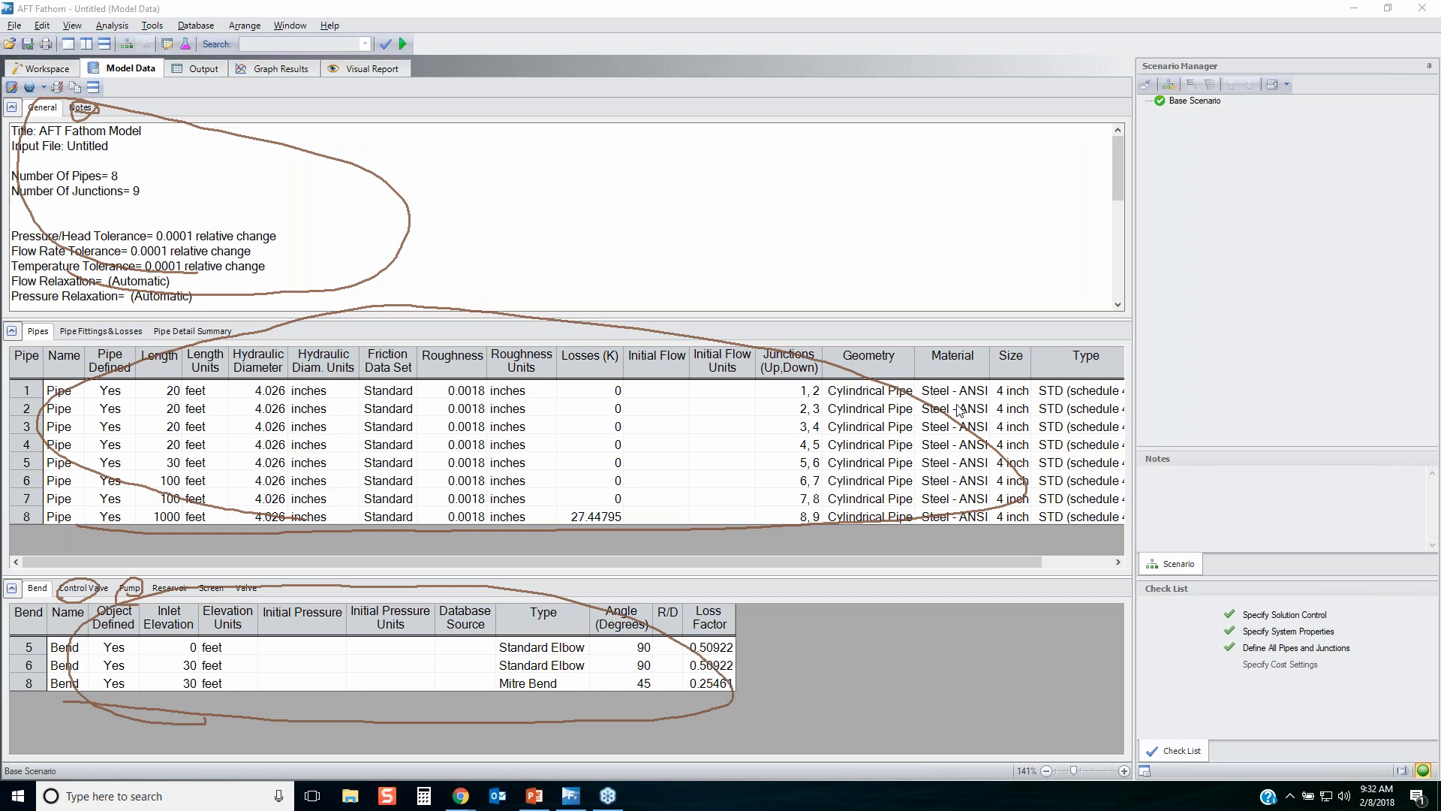
key("Escape")
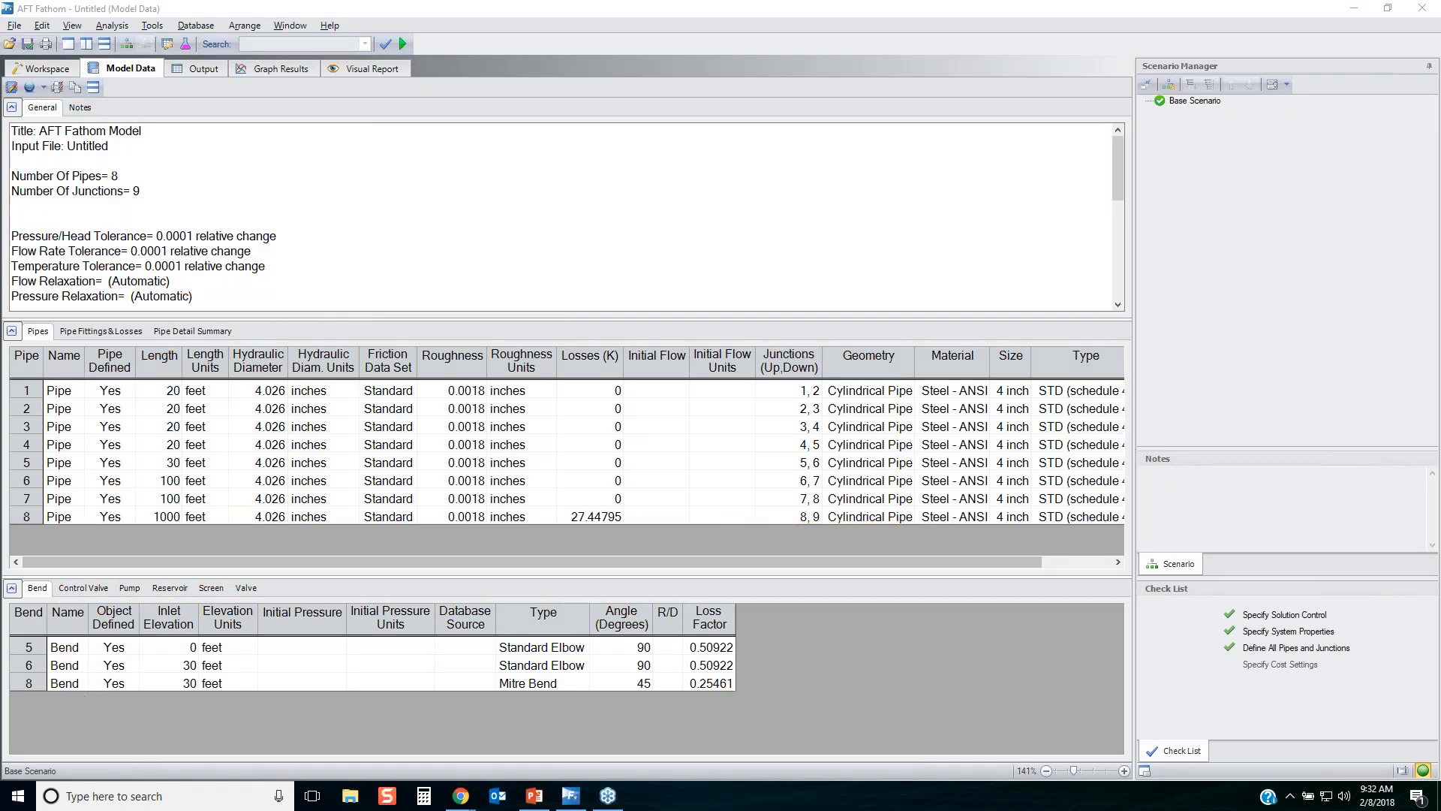
Examine which pipe and bend input parameters Model Data Control can show, and leave it without changes.
left_click(11, 87)
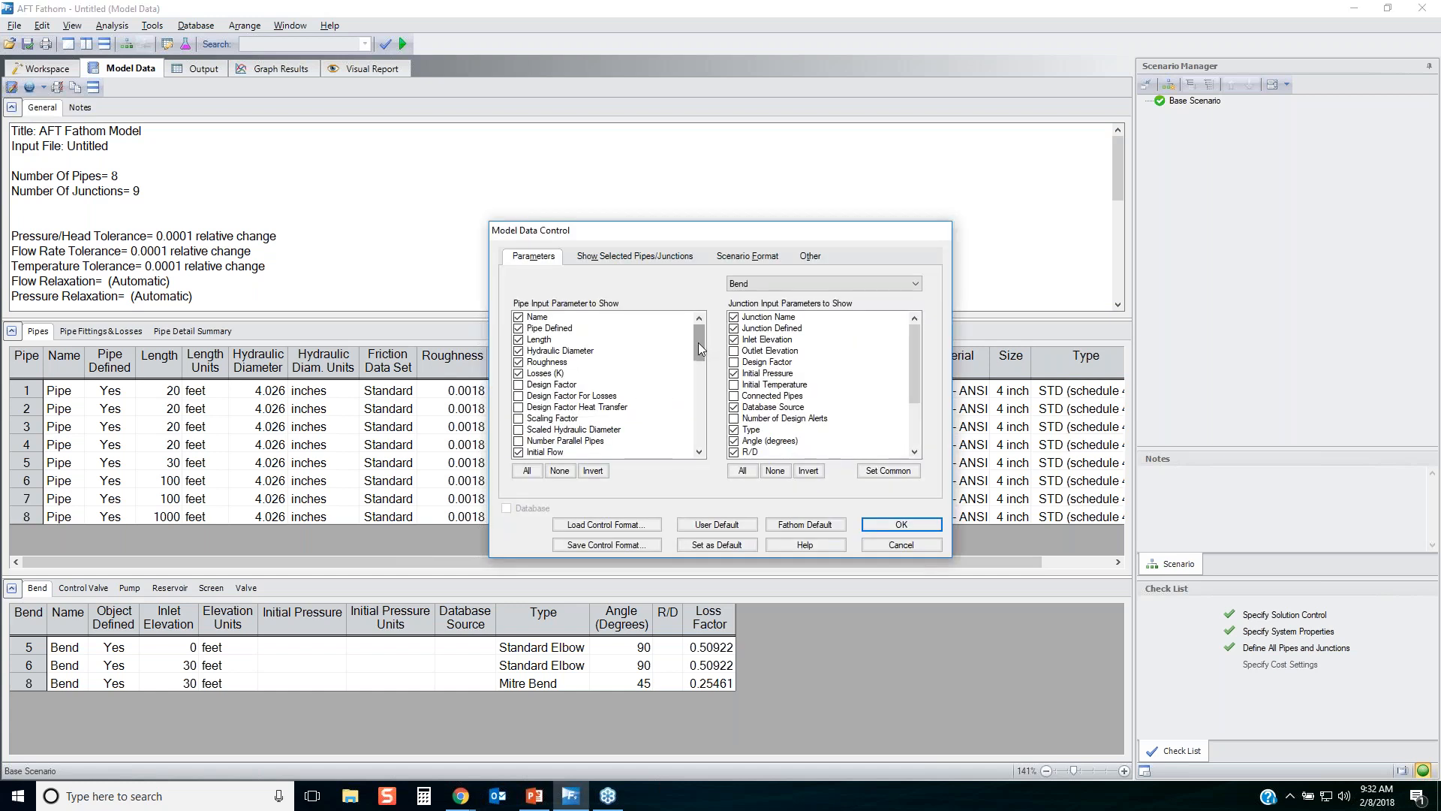
mouse_move(699, 347)
left_mouse_down()
mouse_move(696, 465)
mouse_move(698, 335)
left_mouse_up()
mouse_move(497, 311)
left_mouse_down()
mouse_move(623, 462)
mouse_move(545, 292)
left_mouse_up()
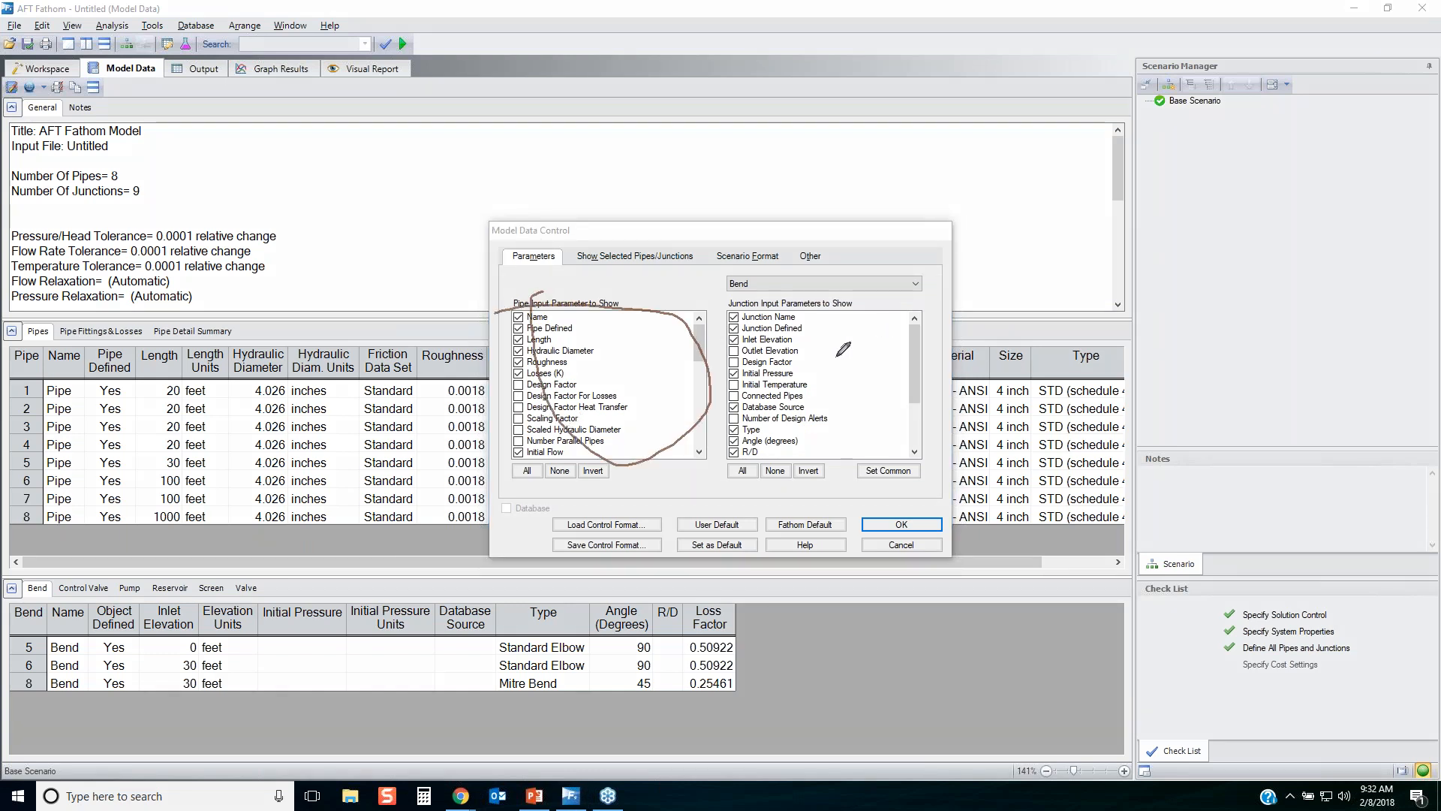
mouse_move(753, 324)
left_mouse_down()
mouse_move(905, 353)
mouse_move(741, 316)
mouse_move(957, 282)
mouse_move(719, 260)
mouse_move(787, 302)
left_mouse_up()
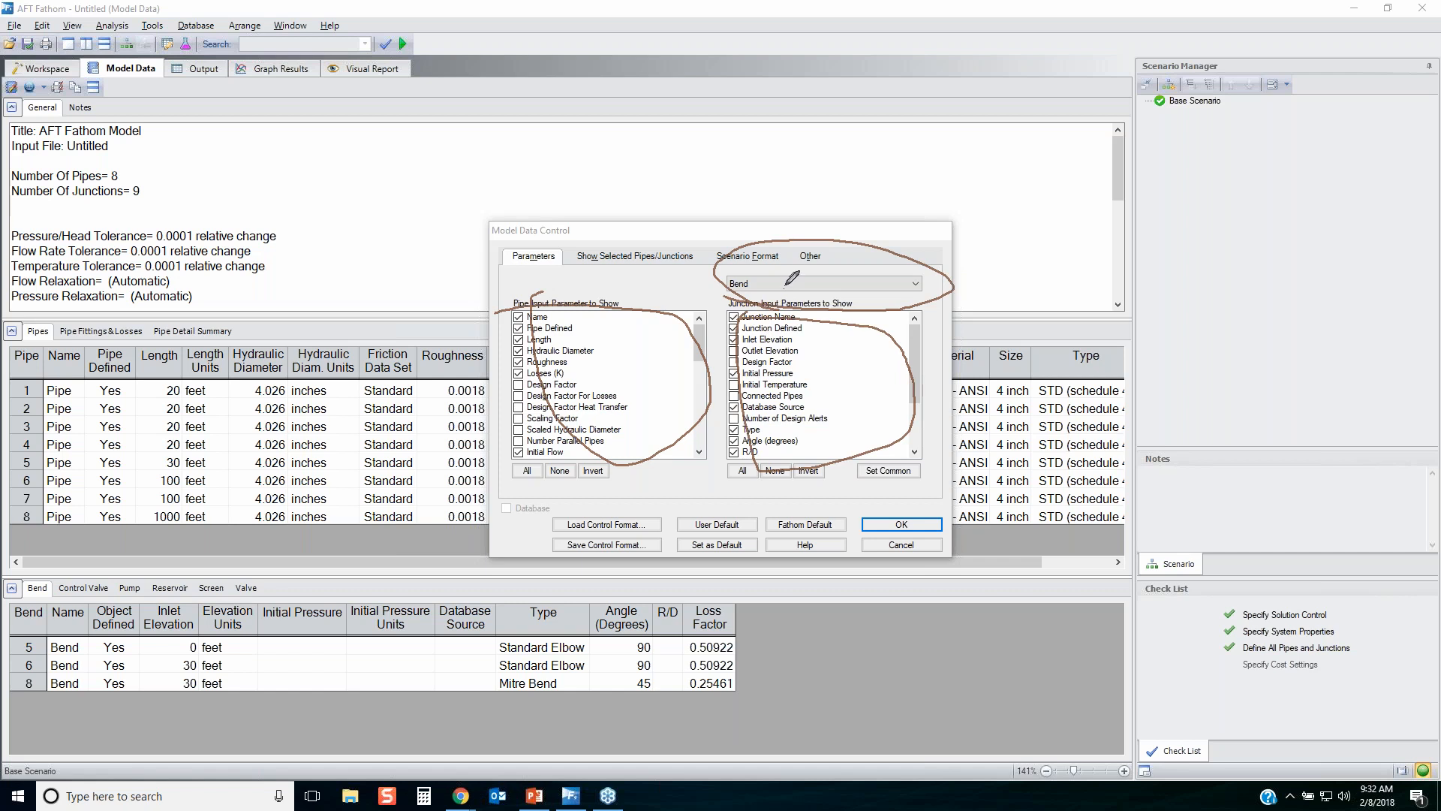
mouse_move(728, 283)
left_mouse_down()
mouse_move(924, 276)
mouse_move(706, 290)
left_mouse_up()
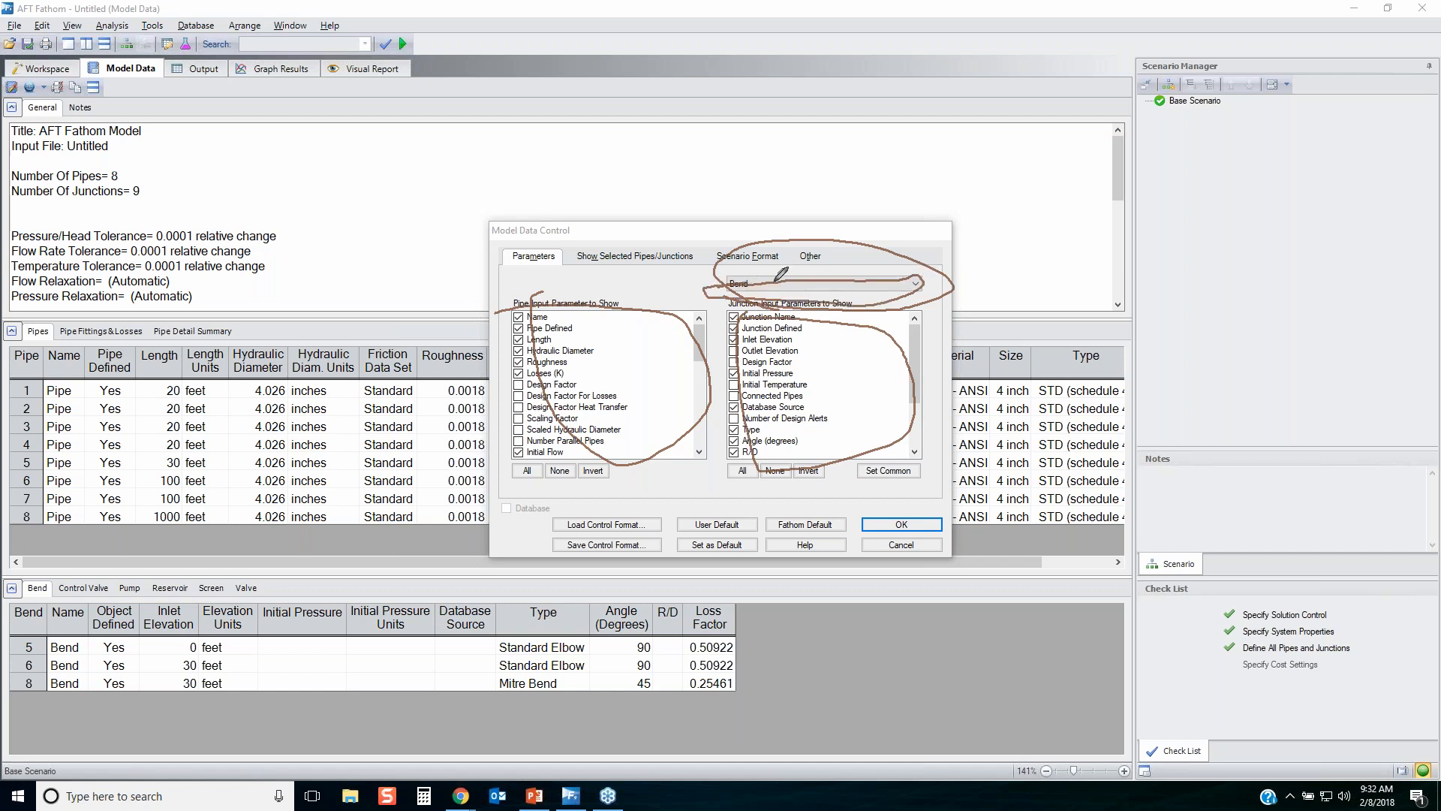
mouse_move(766, 331)
left_mouse_down()
mouse_move(899, 368)
mouse_move(831, 434)
left_mouse_up()
left_click_drag(819, 370, 897, 355)
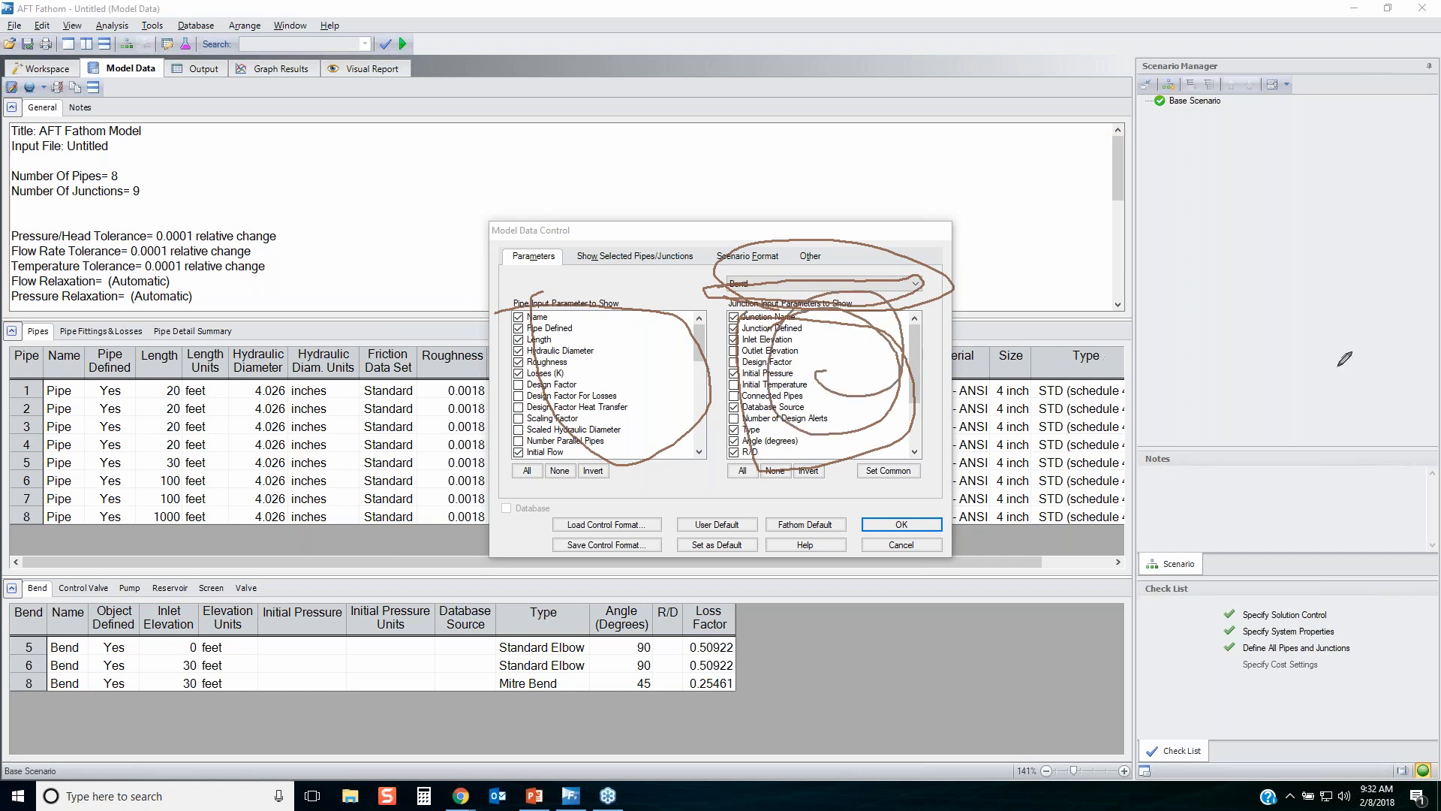
key("Escape")
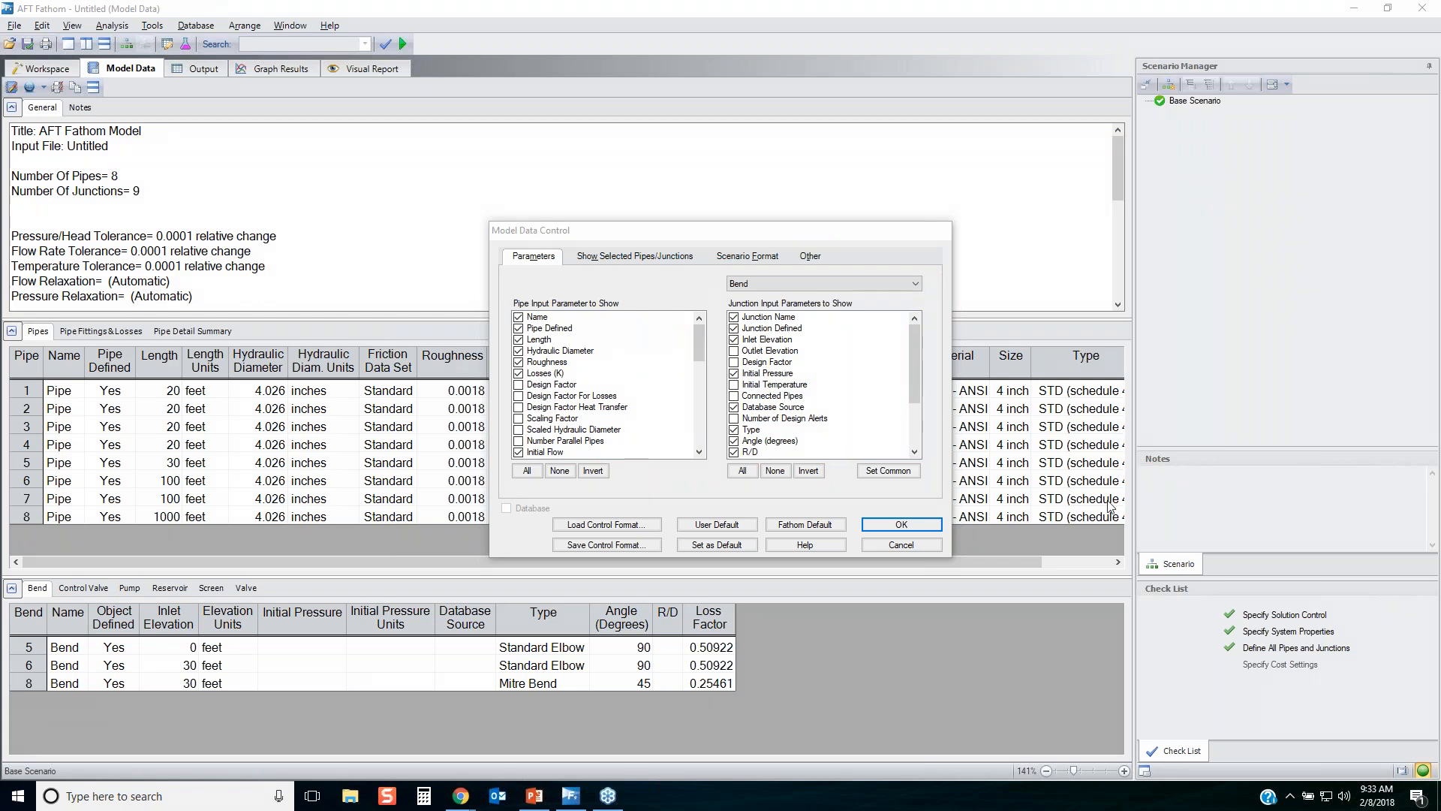
left_click(921, 549)
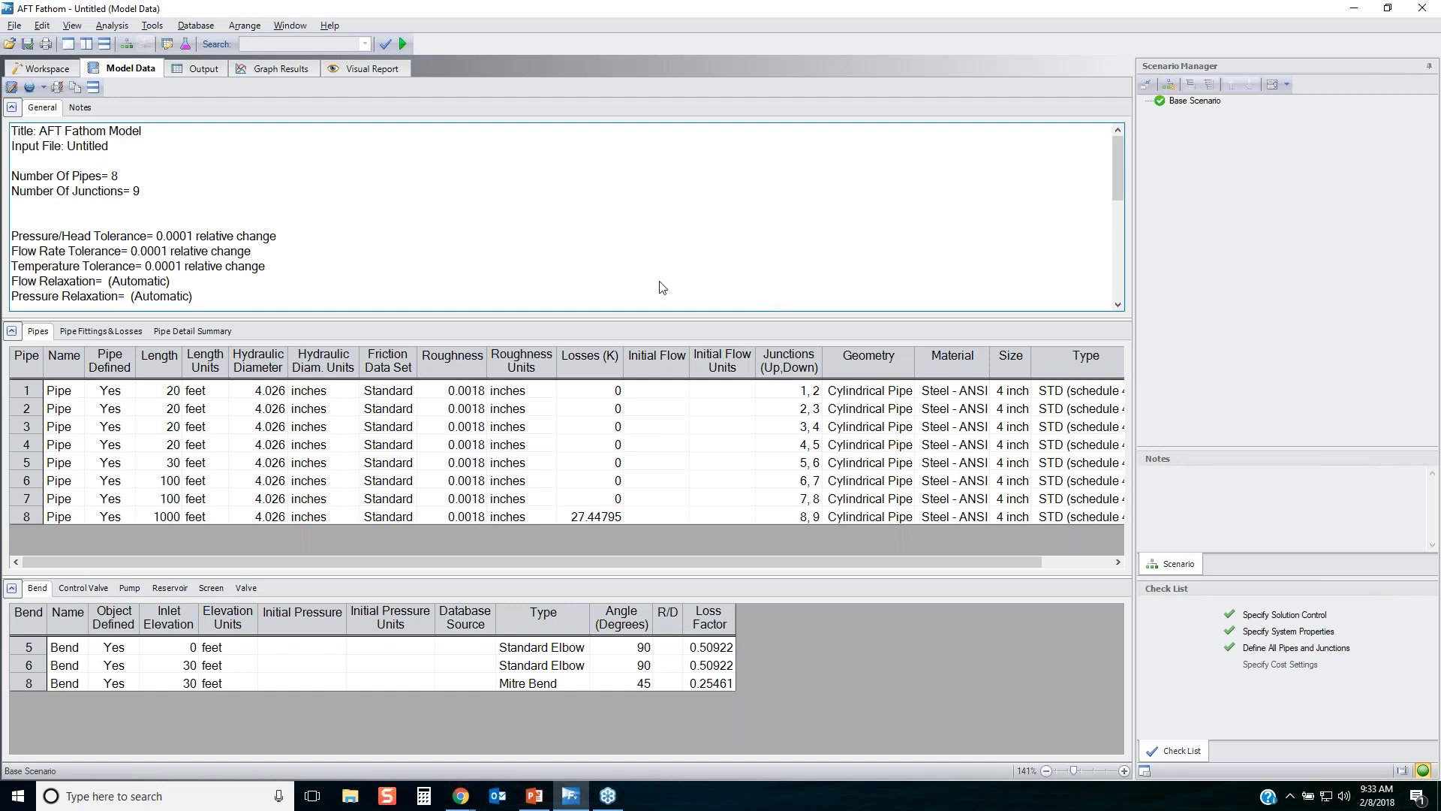
Review pipe 8's fittings and losses by type in the model data, from the threaded elbows to the swing check valve.
left_click(90, 337)
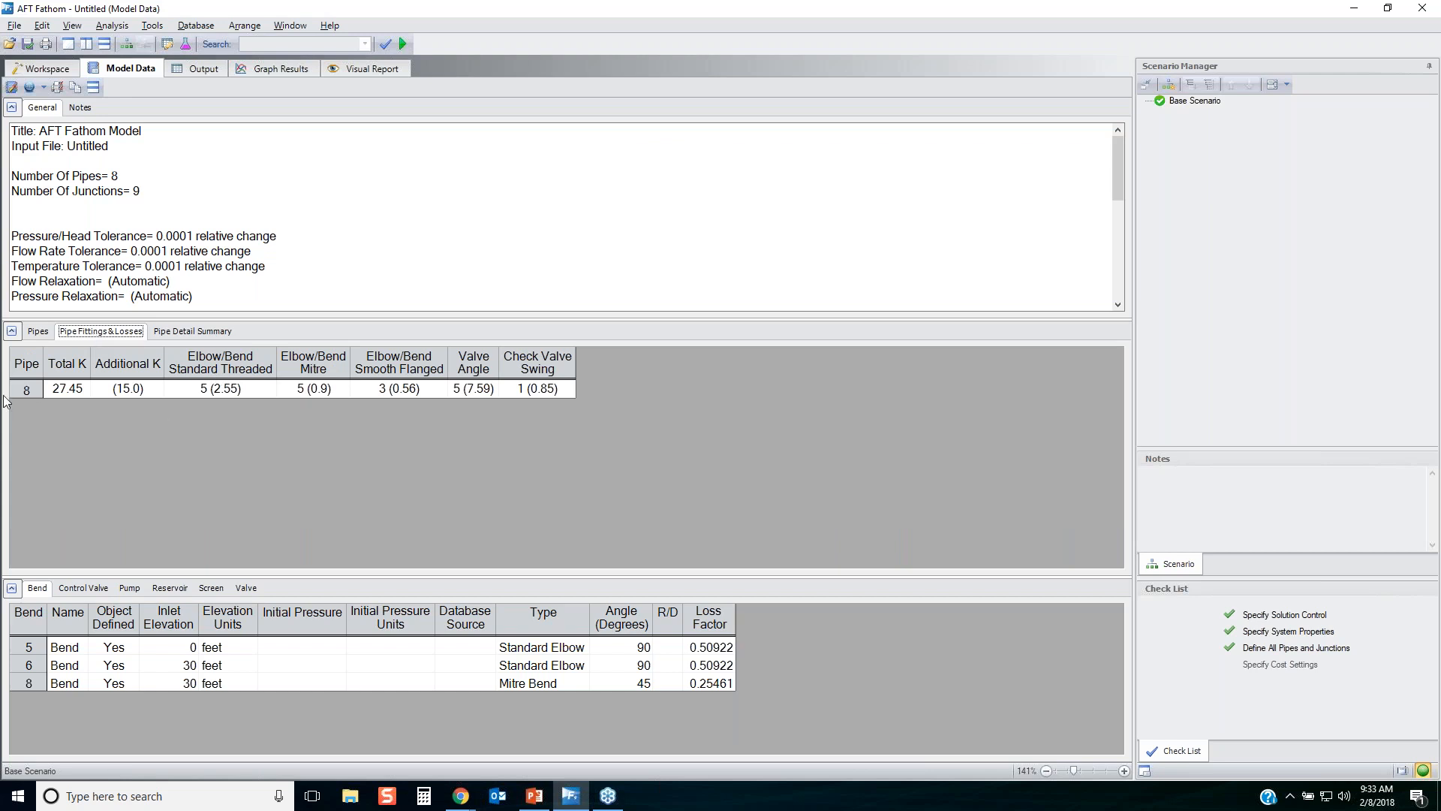
left_click(208, 365)
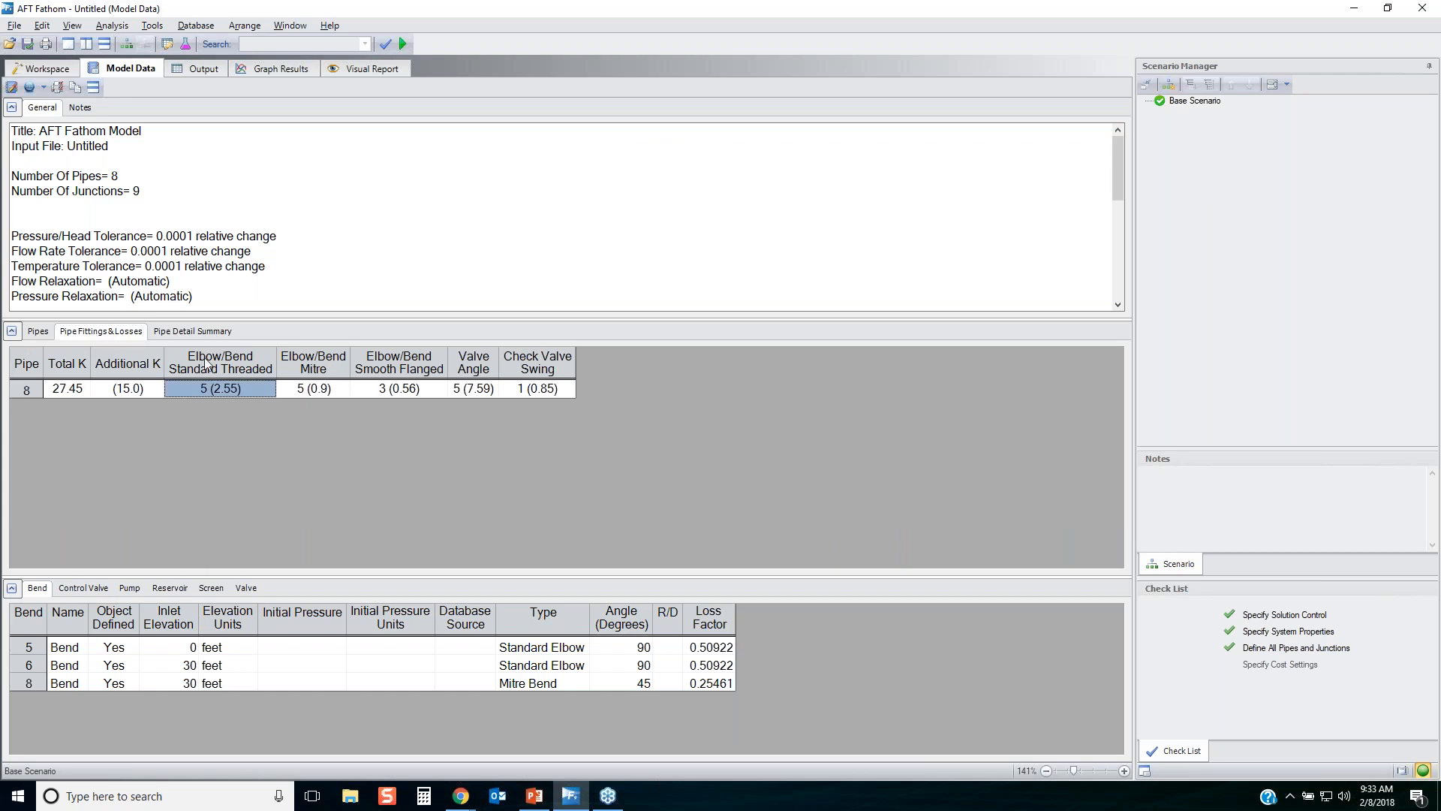
left_click(338, 365)
left_click(395, 360)
left_click(486, 365)
left_click(536, 366)
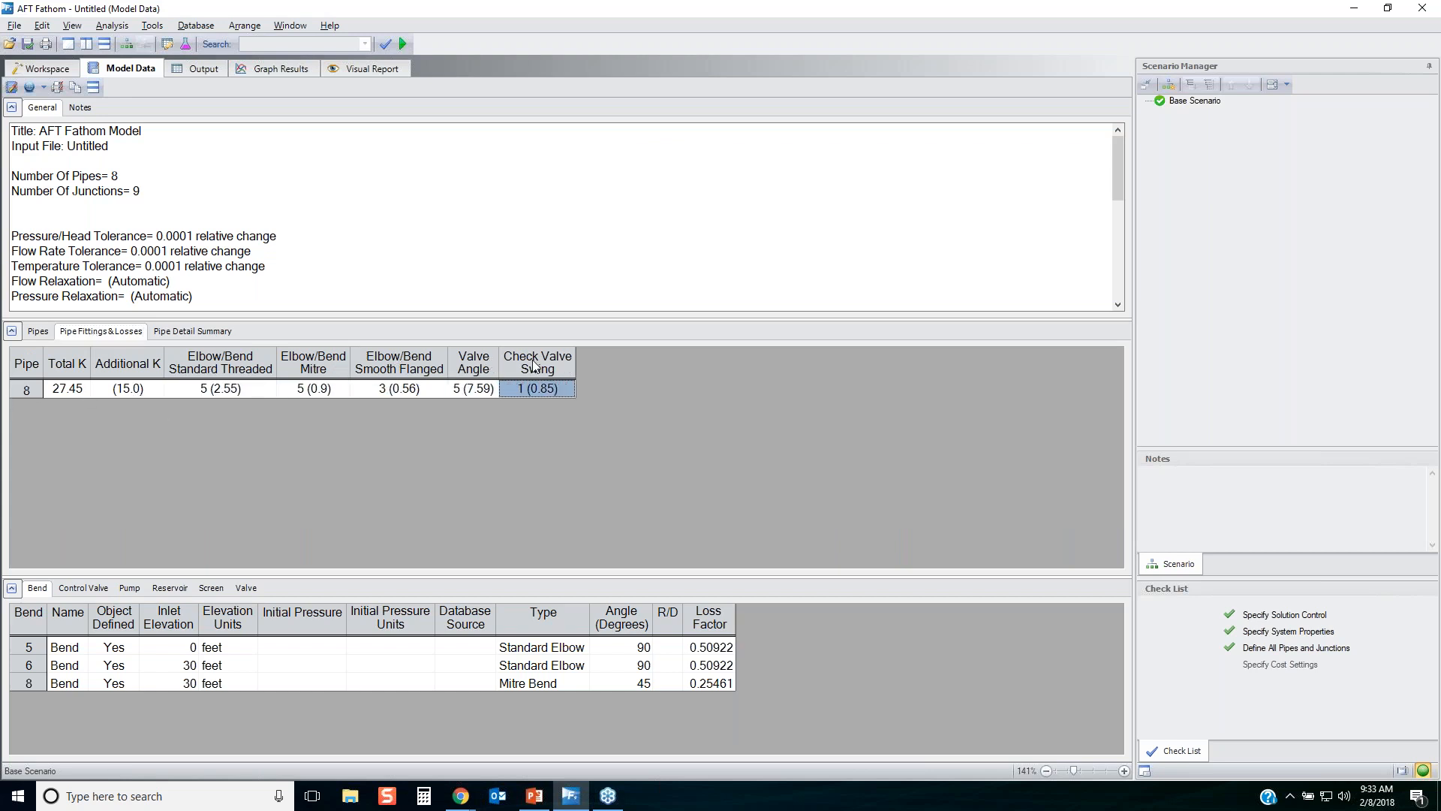
left_click(39, 392)
Examine the detailed input summary for the pipes, including pipe 8's itemized elbows, valves, check valve and additional K.
left_click(176, 337)
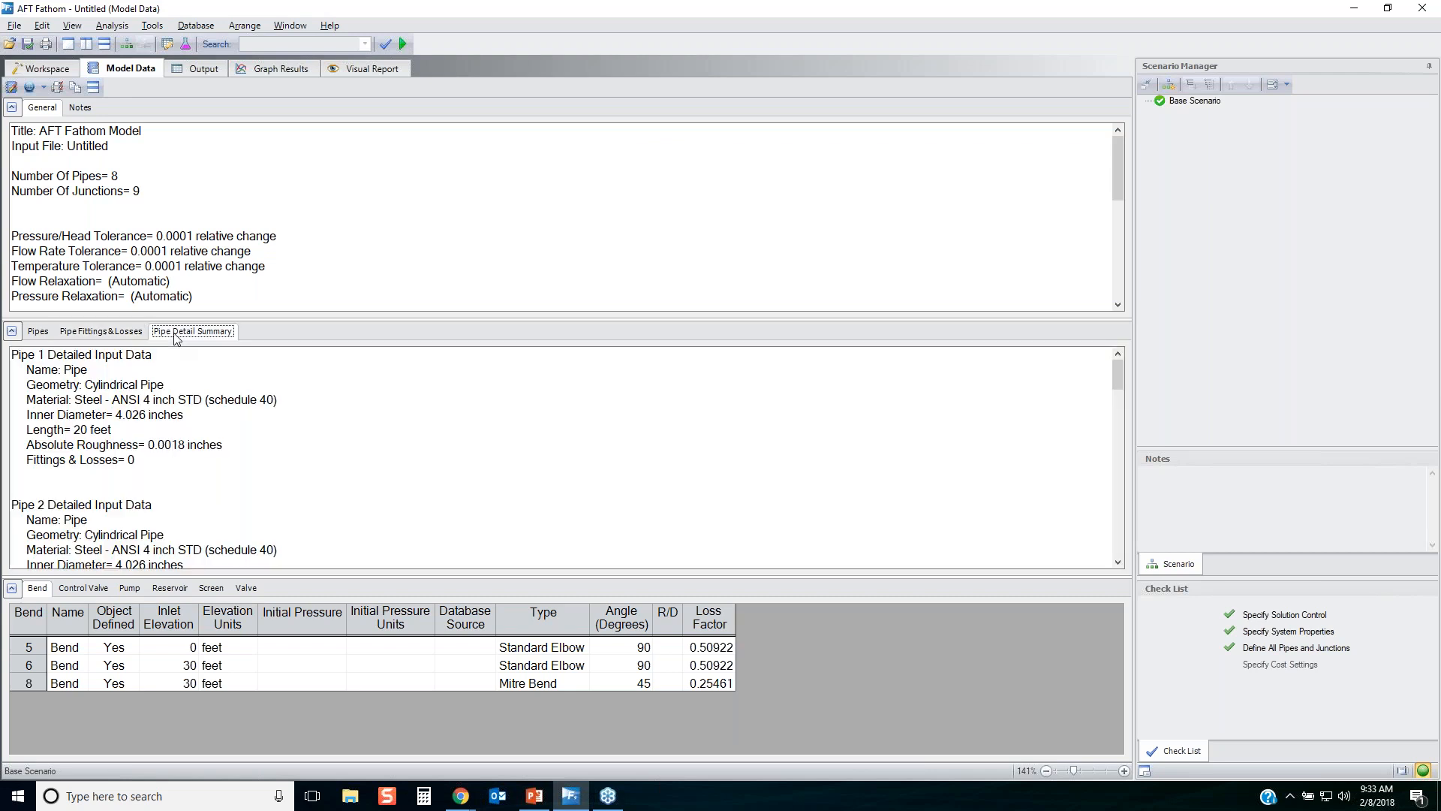
left_click_drag(1117, 375, 1098, 565)
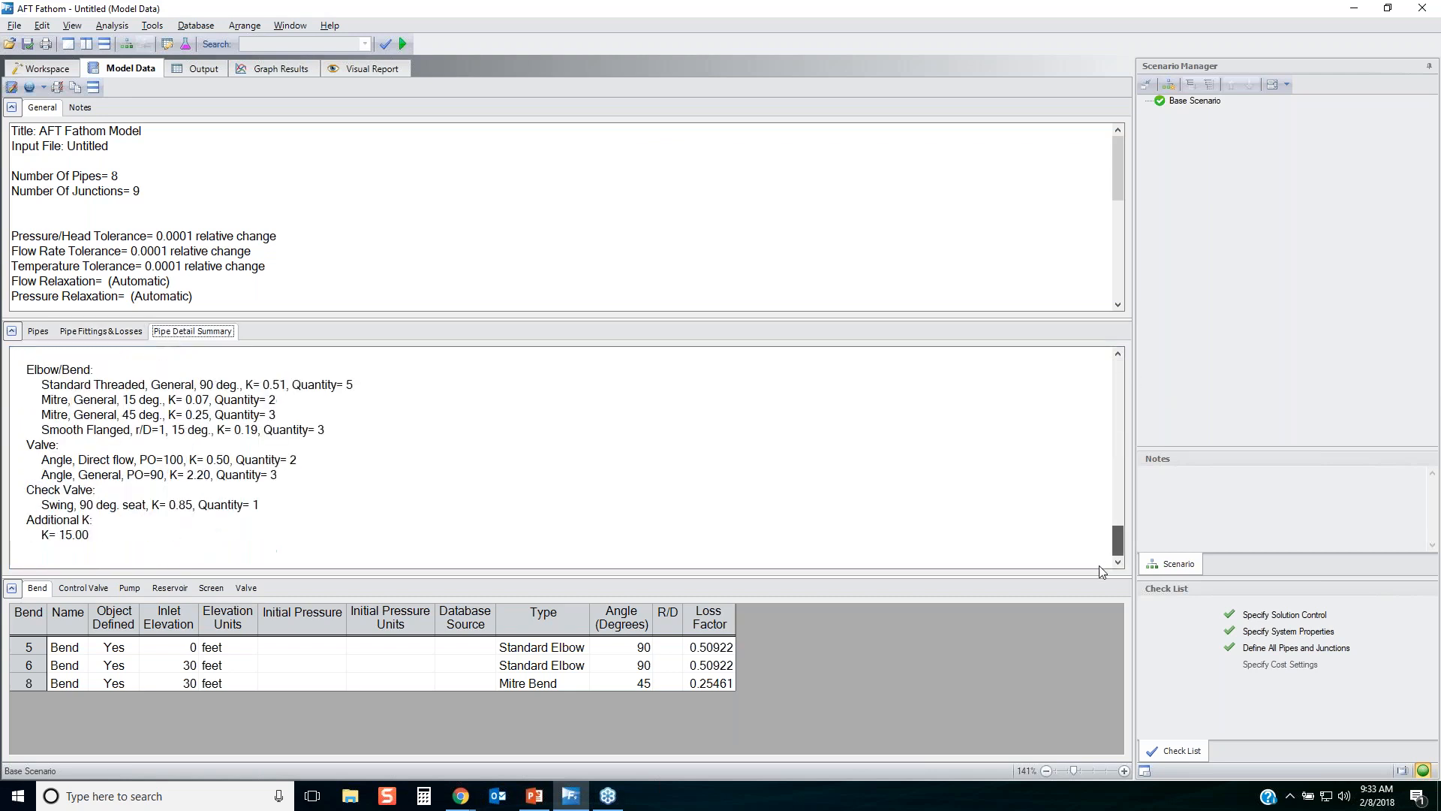
left_click_drag(159, 400, 132, 537)
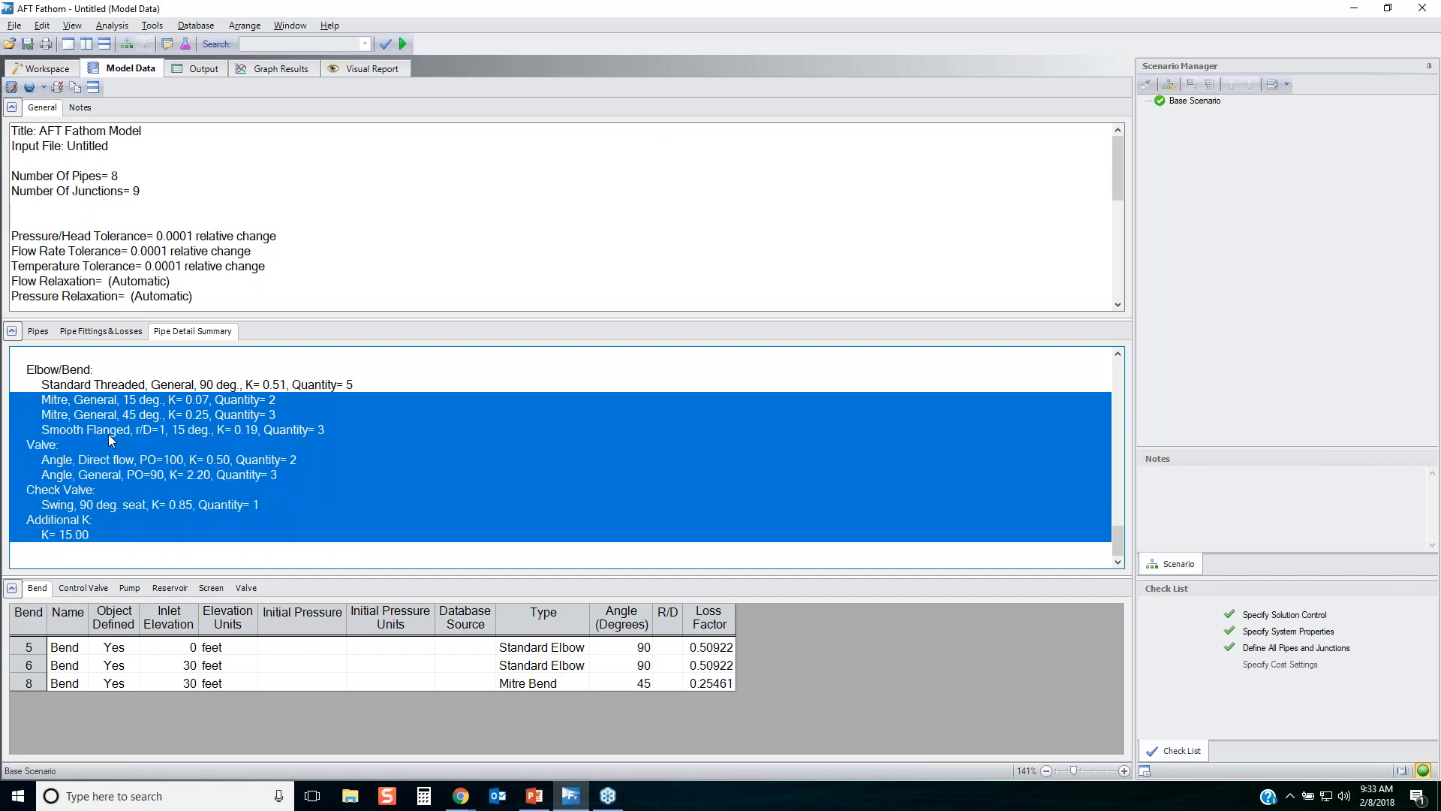
scroll(160, 421, "up", 4)
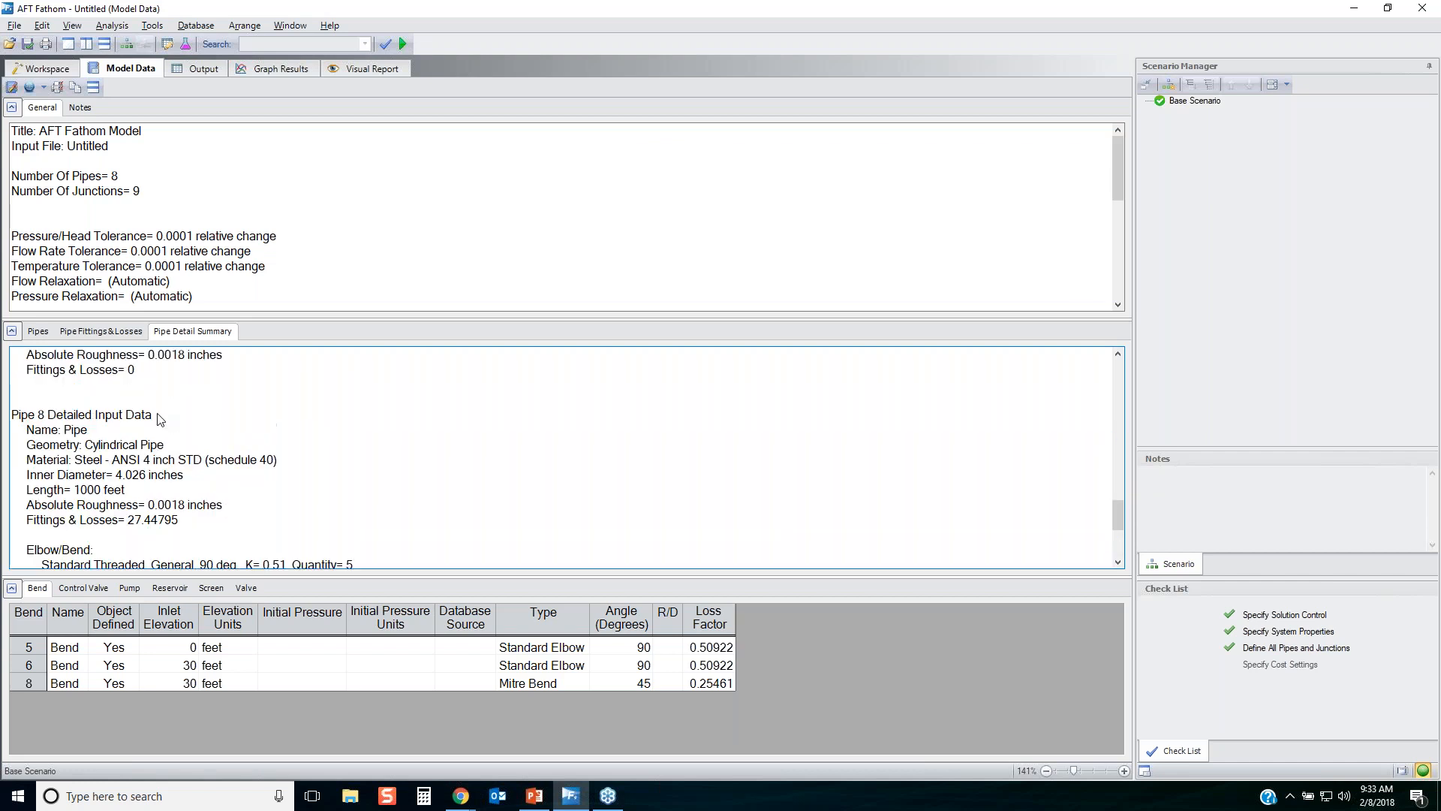
left_click_drag(1117, 521, 1101, 346)
left_click_drag(11, 354, 91, 569)
scroll(194, 476, "down", 3)
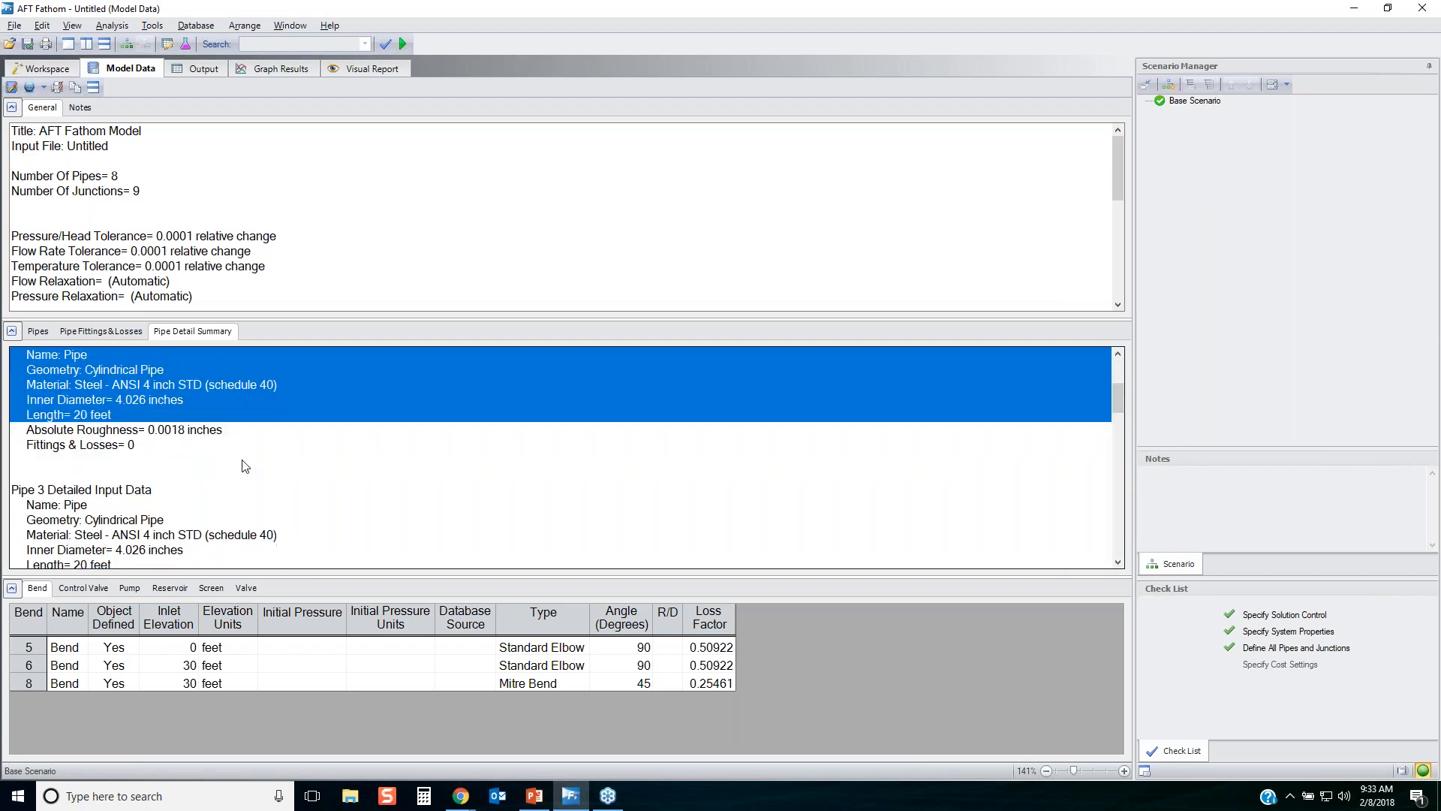
scroll(295, 473, "up", 3)
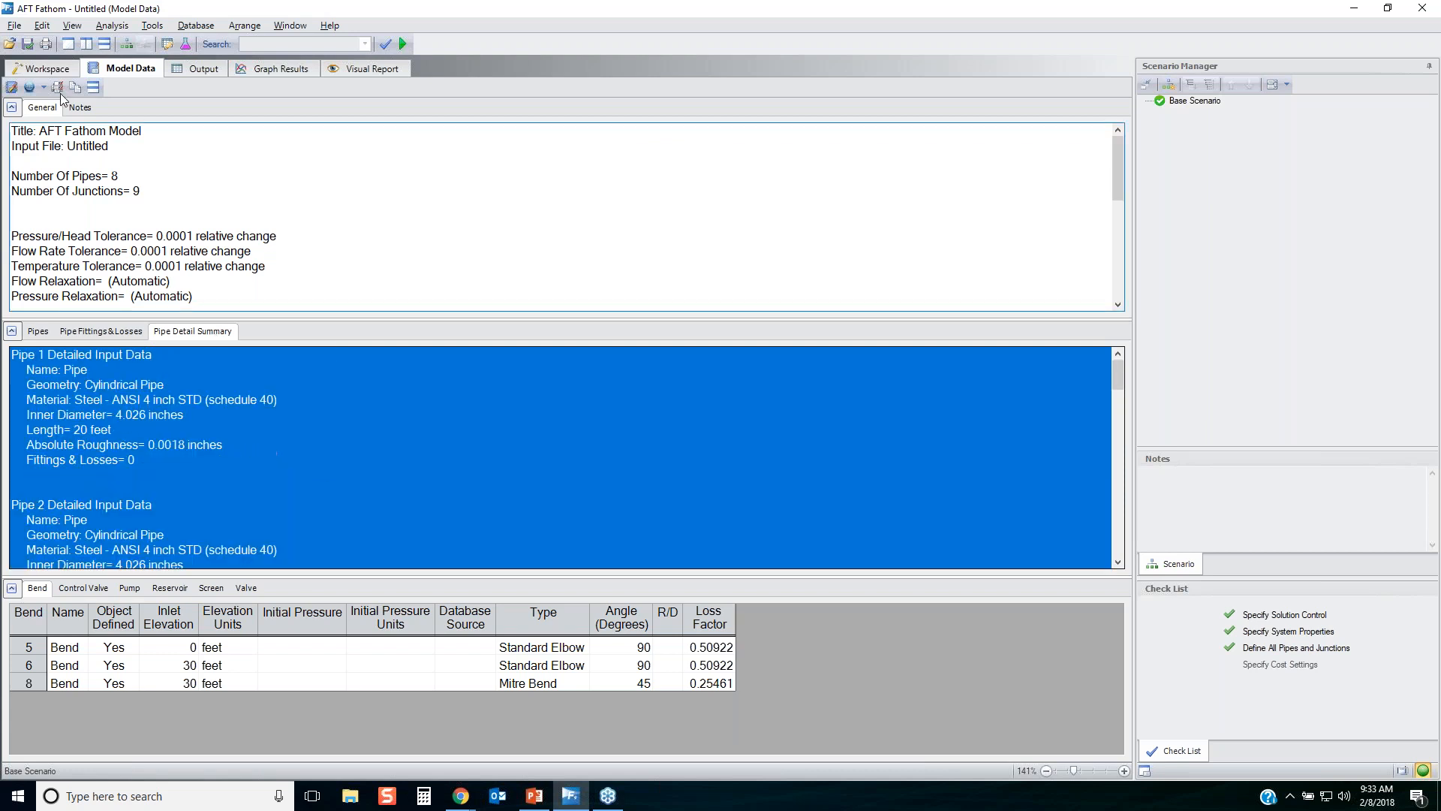
Return to the workspace and inspect the input data of pipe P1 and pump J3 directly on the model.
left_click(43, 69)
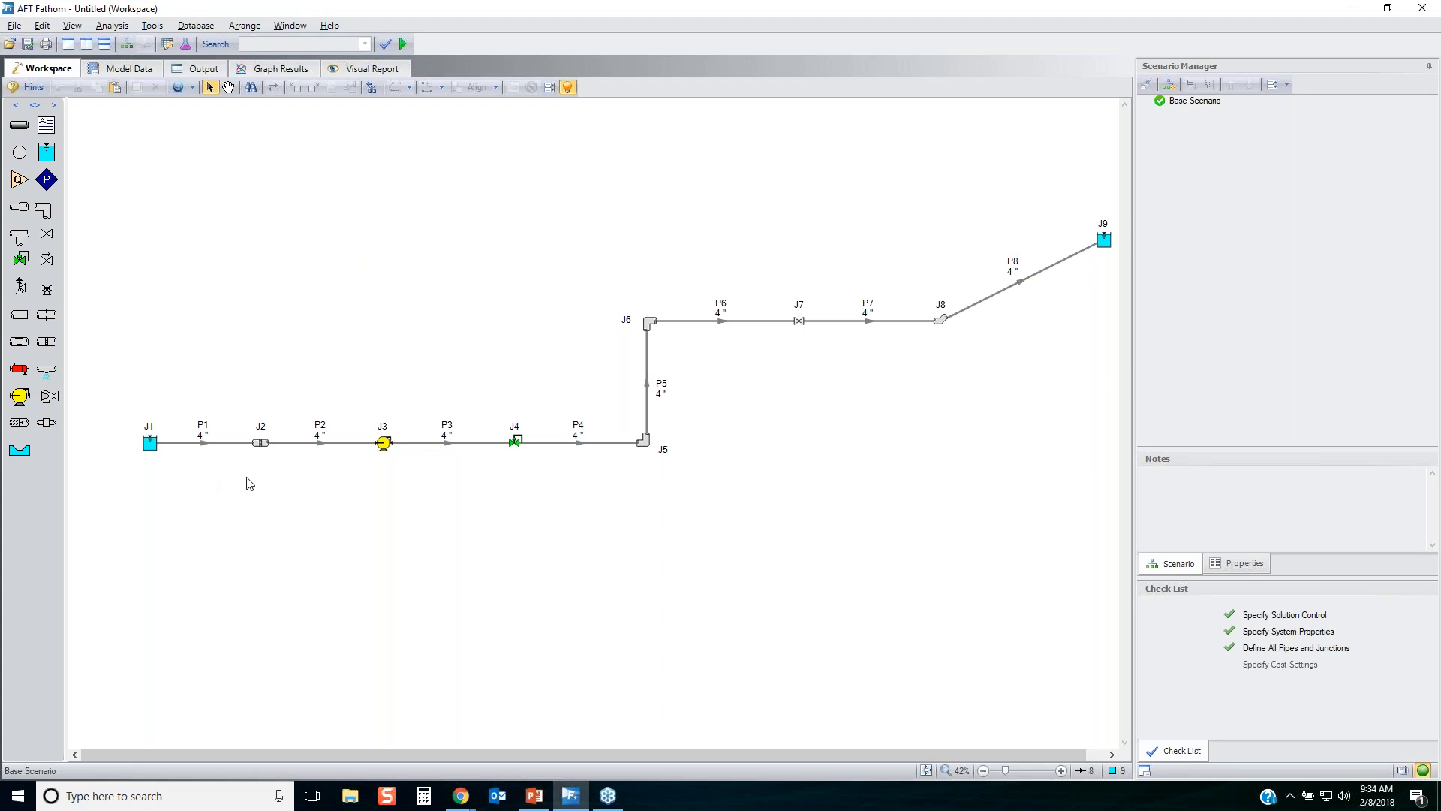
right_click(201, 444)
left_click(154, 490)
scroll(225, 531, "up", 2)
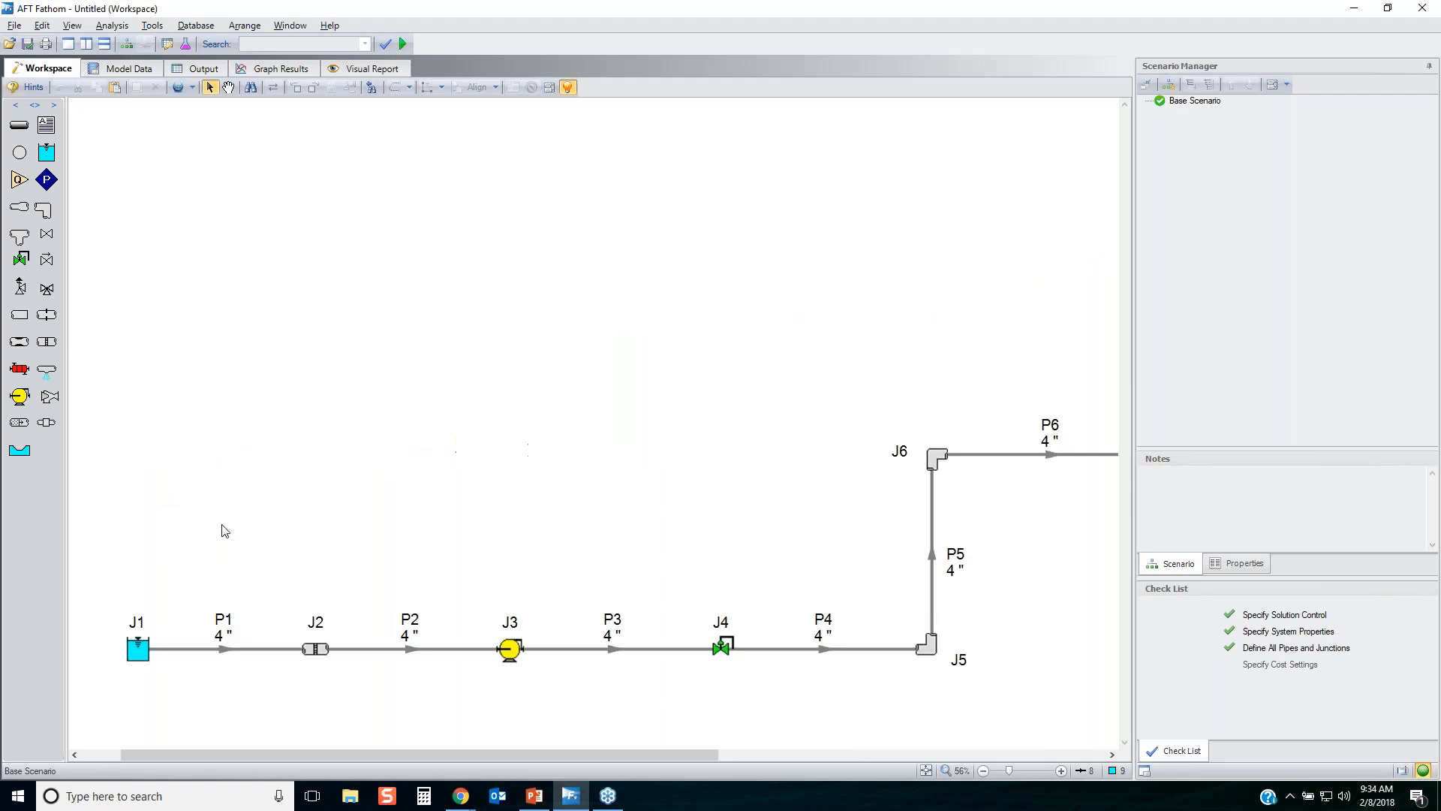
scroll(225, 531, "up", 2)
left_click(225, 676)
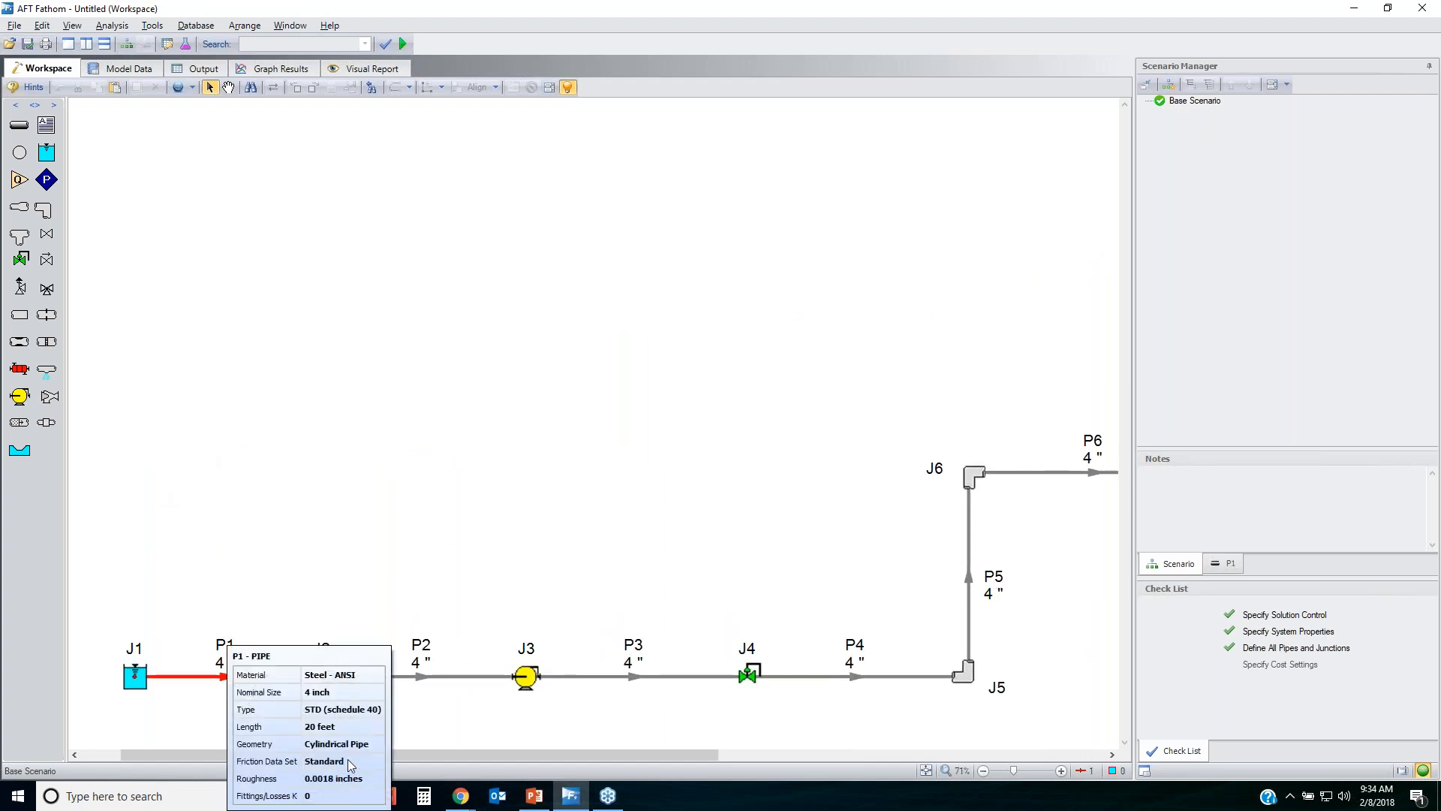
left_click(523, 681)
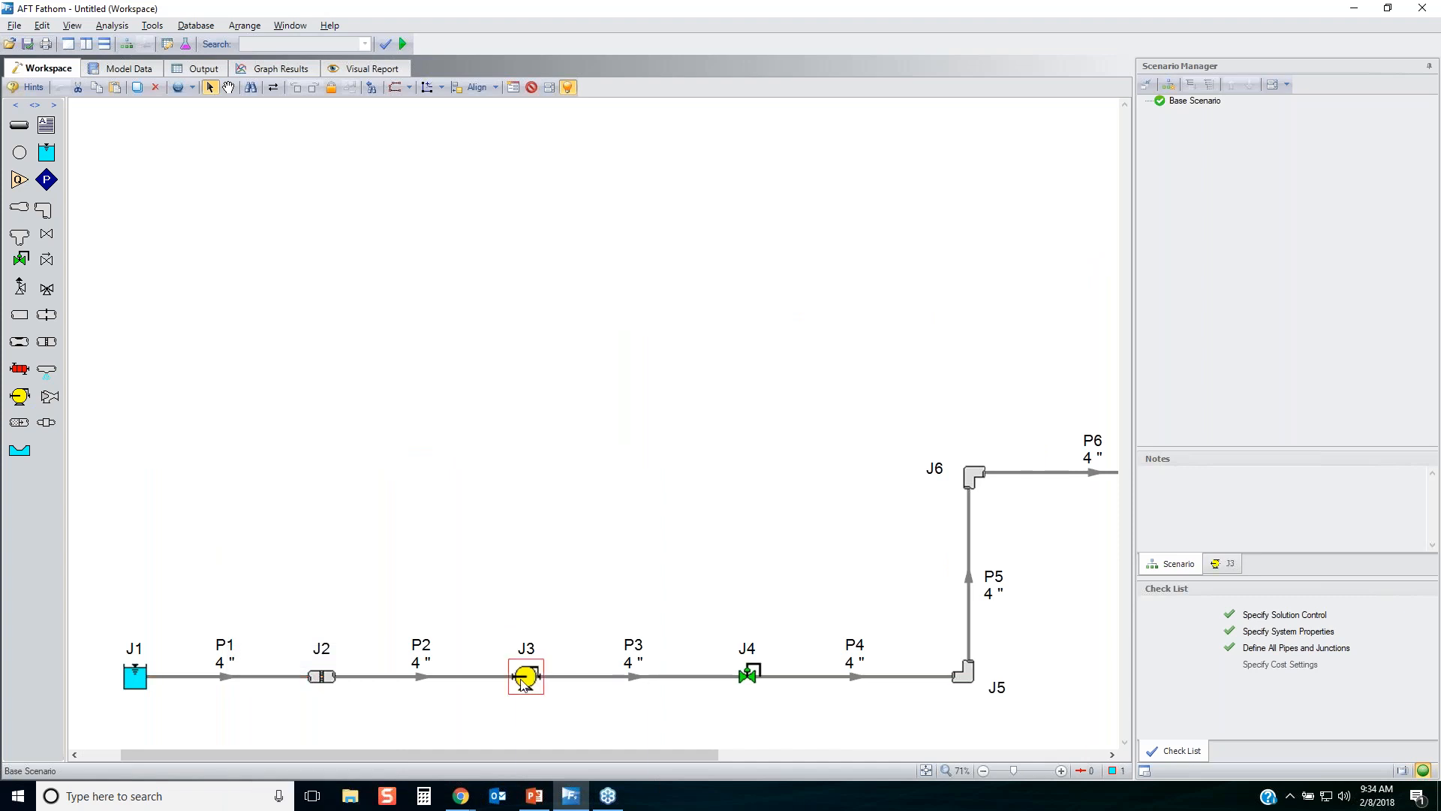
mouse_move(522, 681)
left_click(603, 359)
Display the properties of pipe P1 beside the workspace and examine its input and output data areas.
left_click(1232, 565)
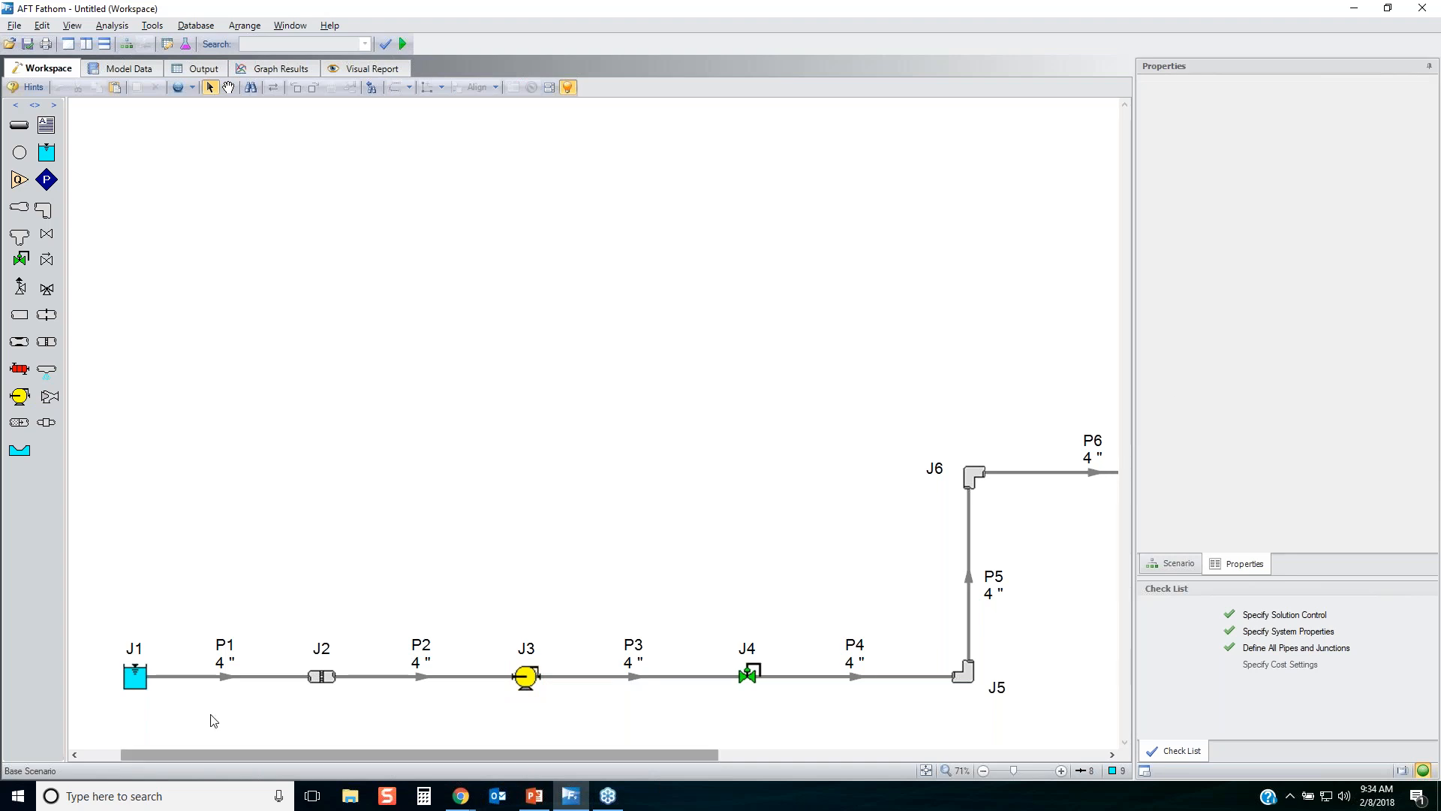
left_click(214, 677)
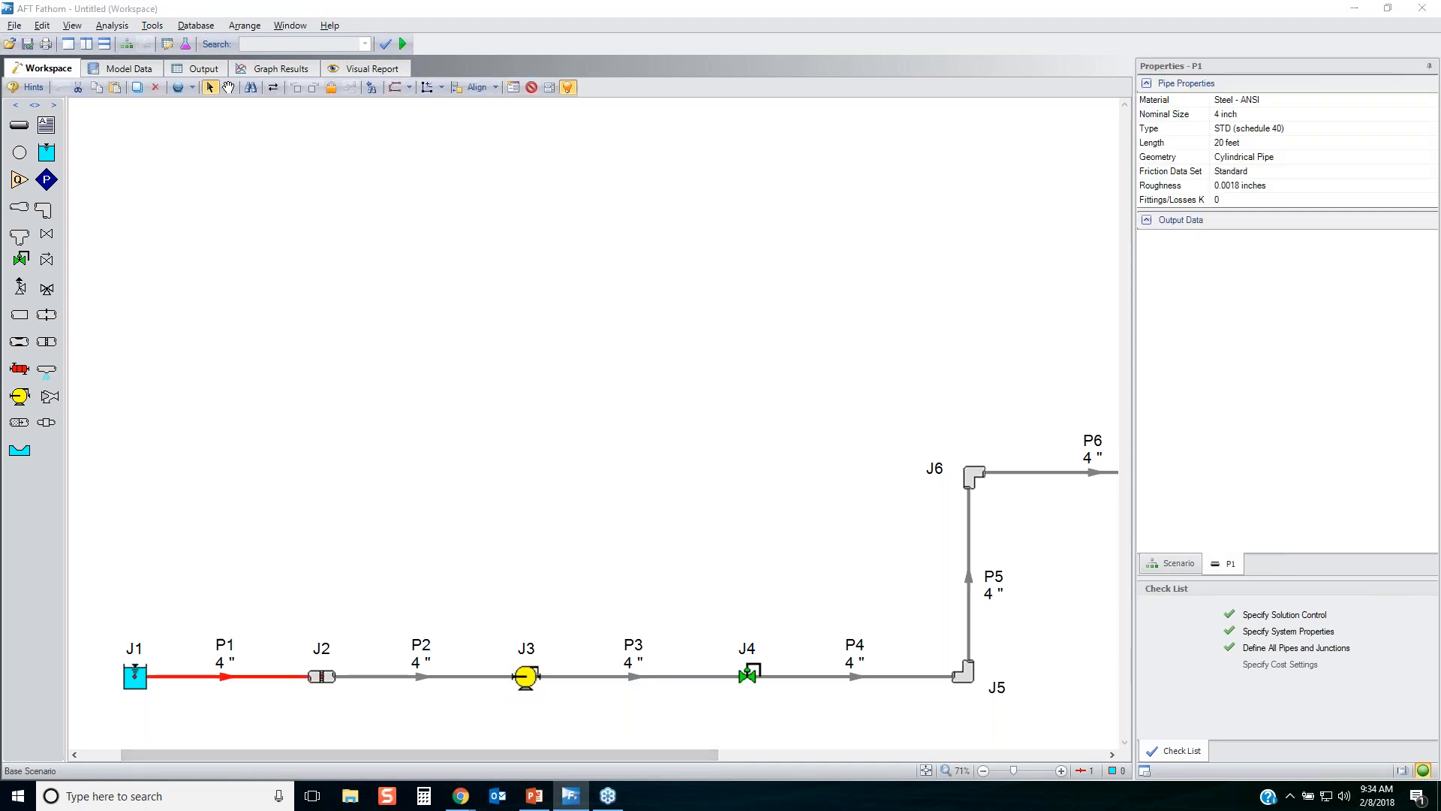
mouse_move(1103, 182)
left_mouse_down()
mouse_move(1333, 197)
mouse_move(1090, 124)
mouse_move(1184, 197)
mouse_move(1159, 192)
left_mouse_up()
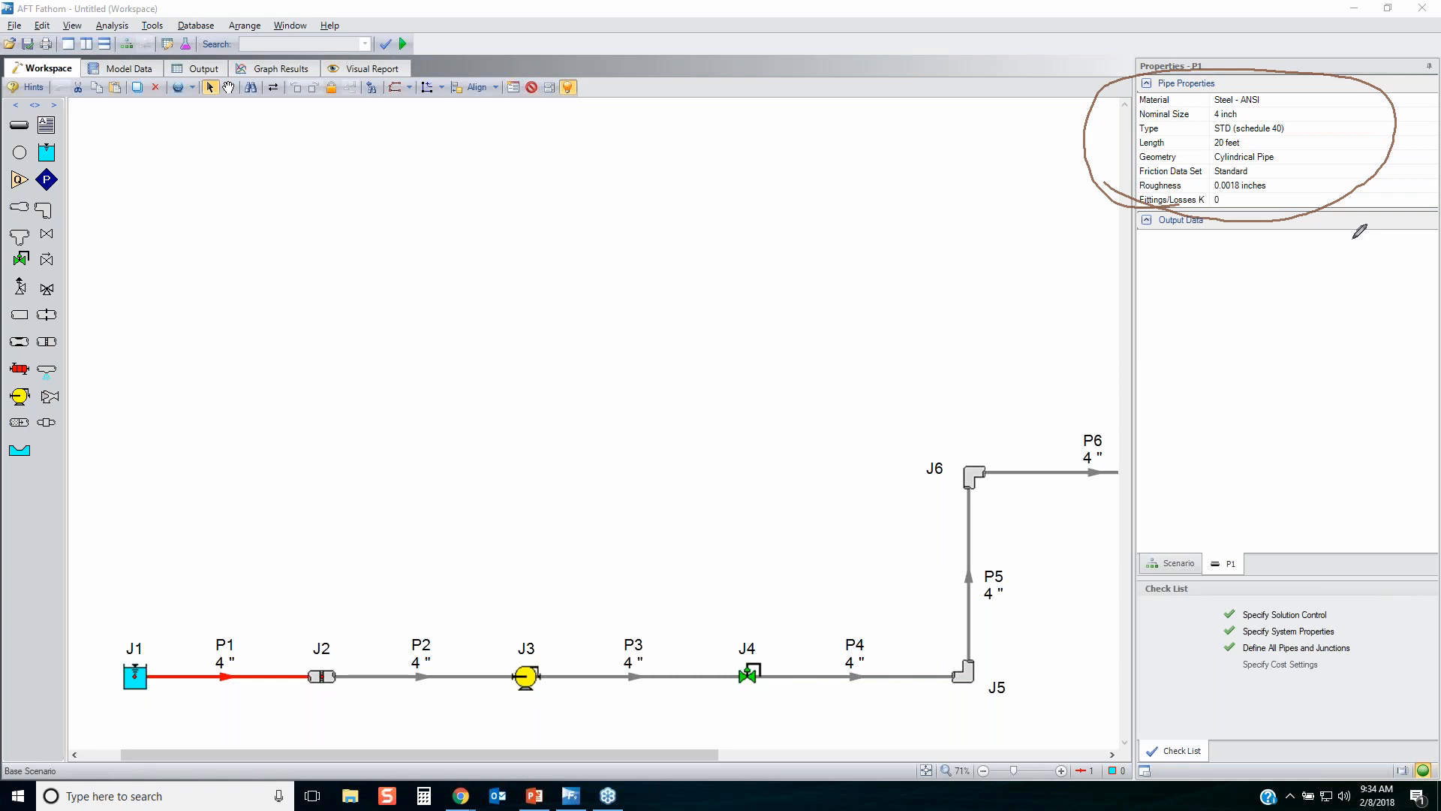
mouse_move(1417, 224)
left_mouse_down()
mouse_move(1156, 420)
mouse_move(1291, 501)
mouse_move(1418, 223)
left_mouse_up()
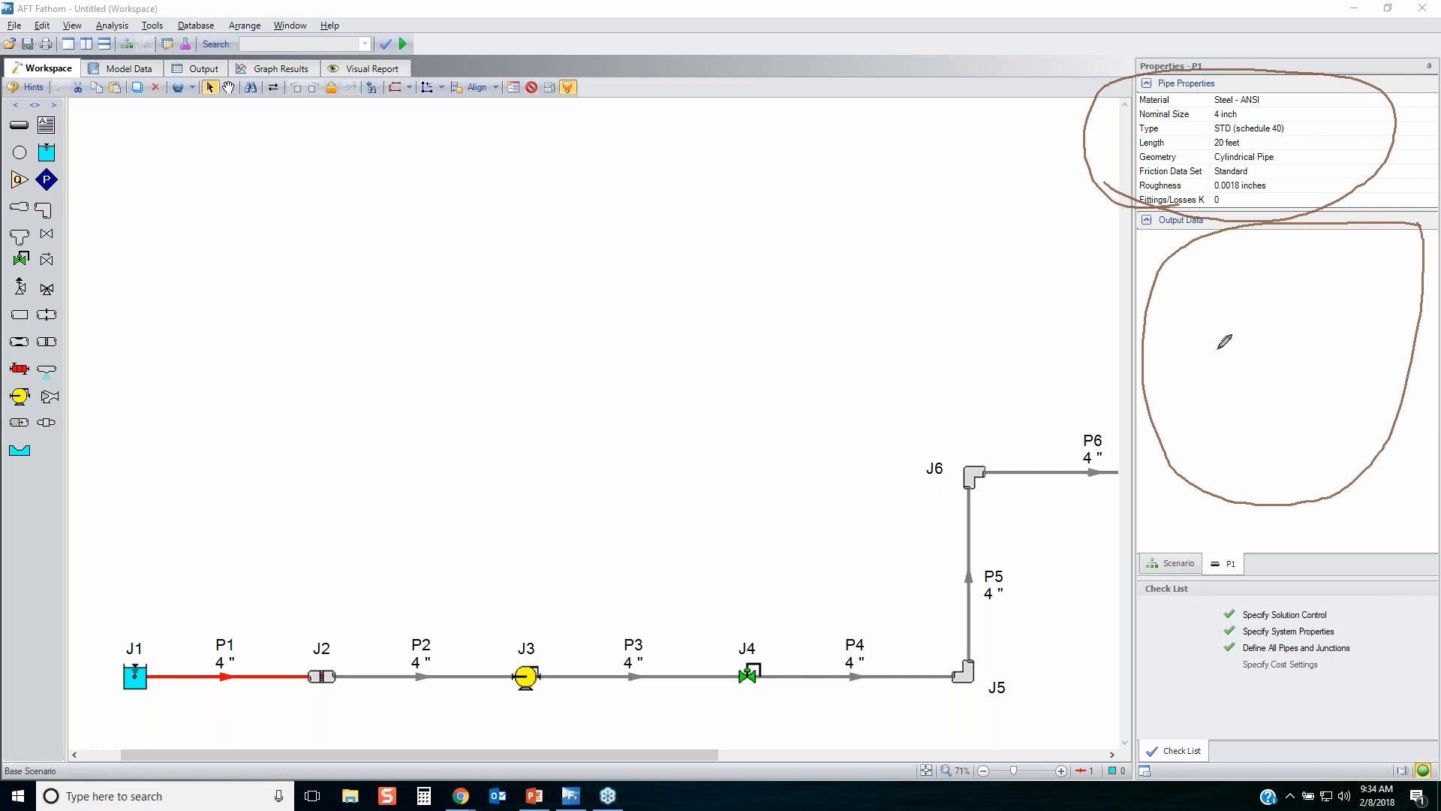
key("Escape")
left_click(776, 407)
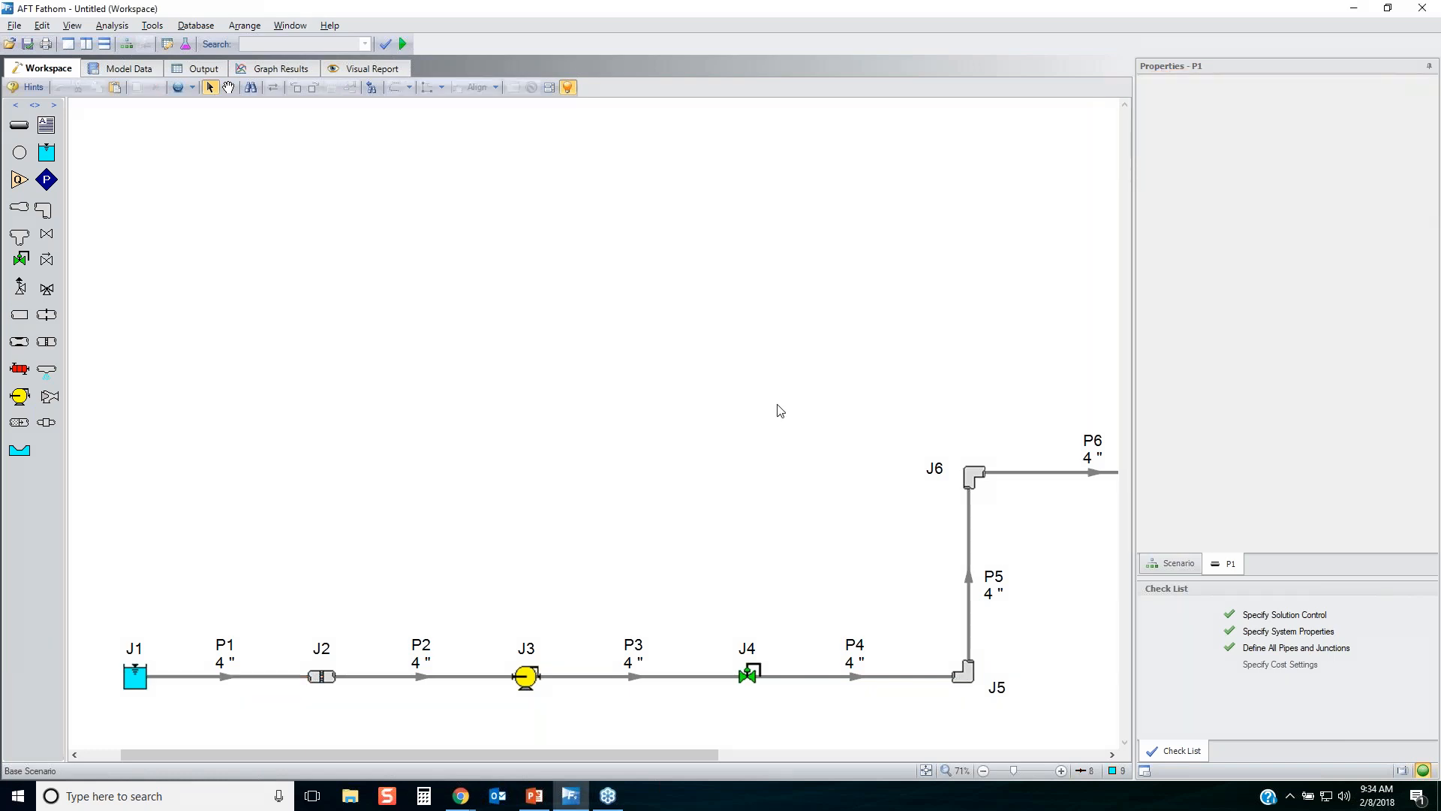
Duplicate the whole system with Duplicate Special, incrementing pipe and junction numbers by 100, and place the copy directly below the original.
left_click(925, 770)
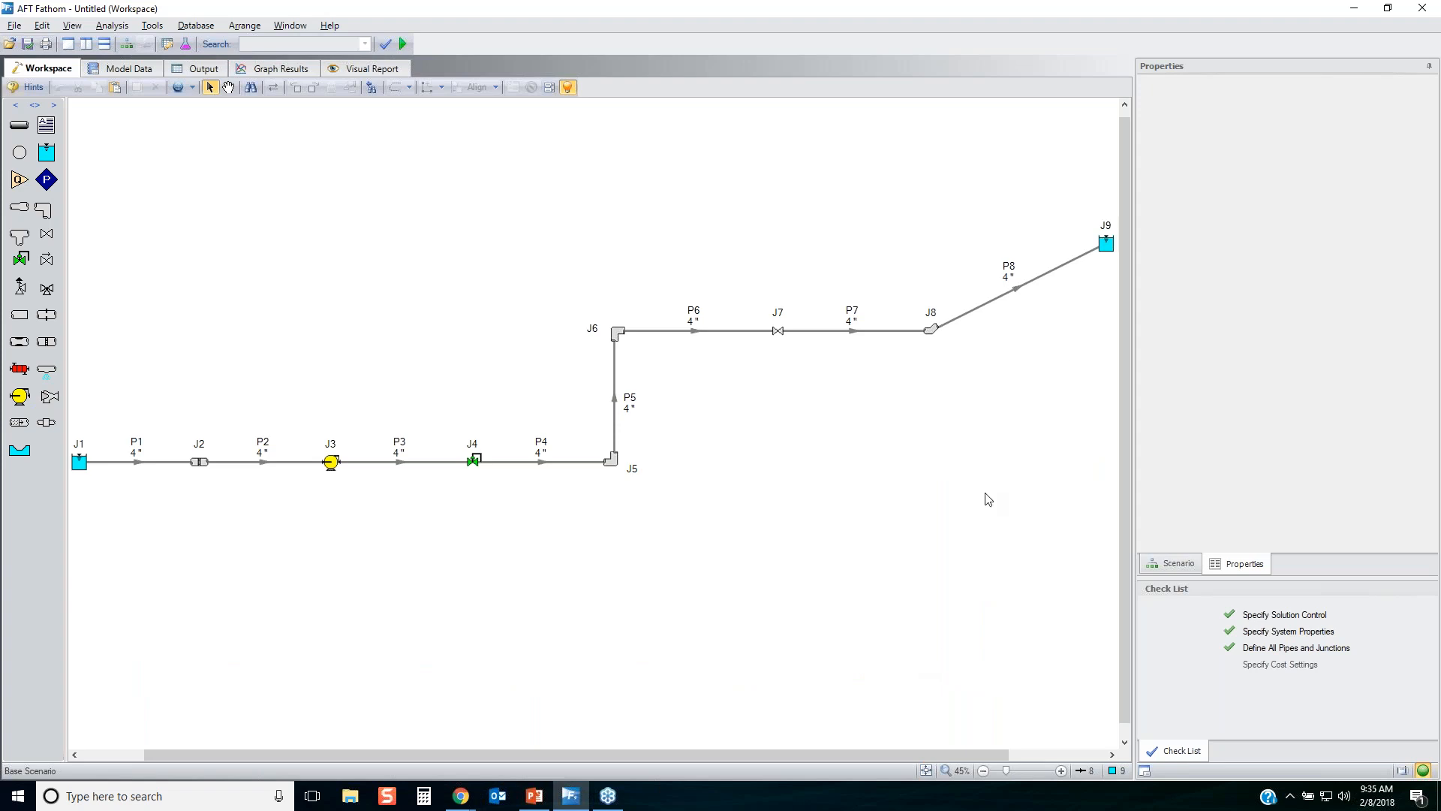
left_click_drag(1111, 212, 46, 581)
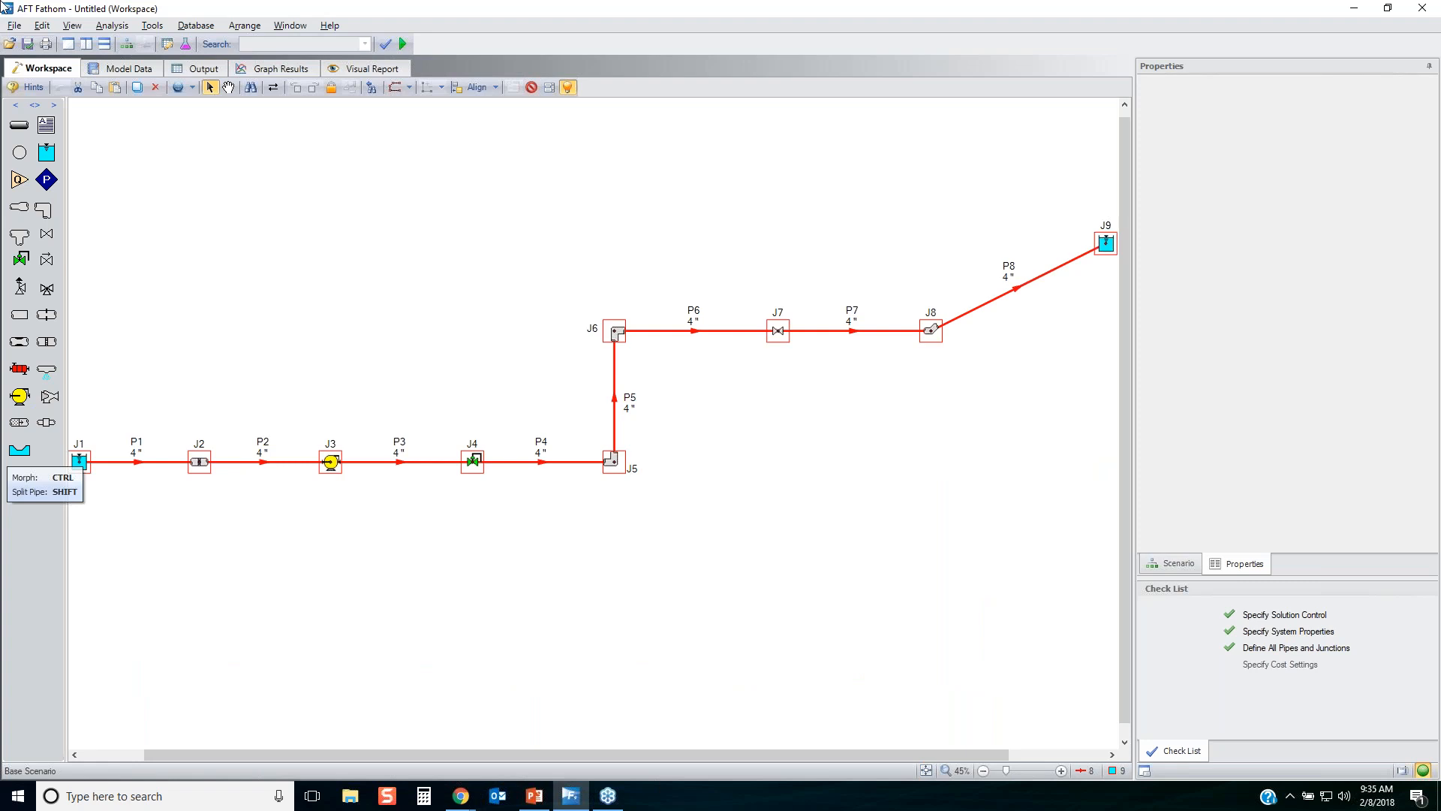
left_click(42, 25)
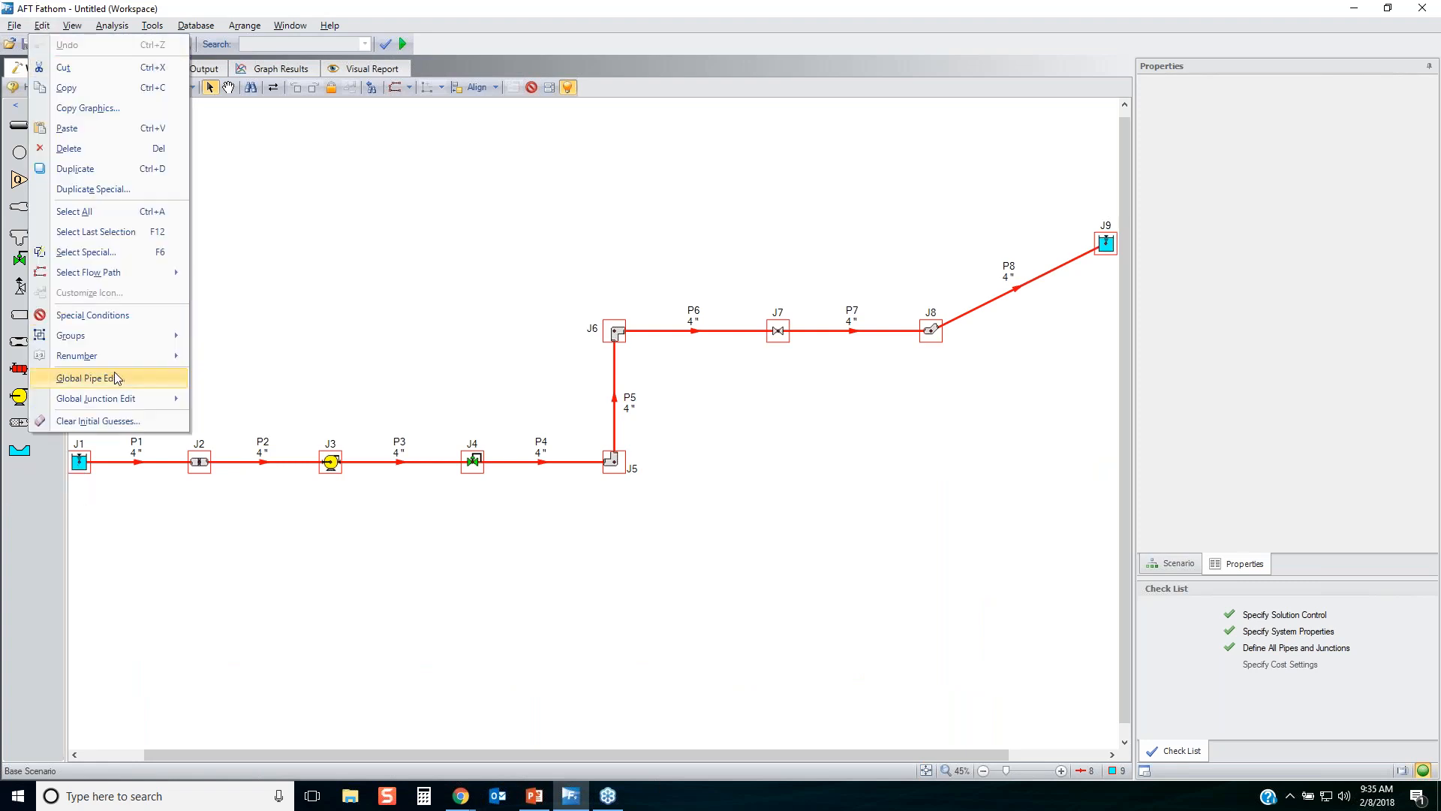
left_click(105, 194)
left_click(644, 437)
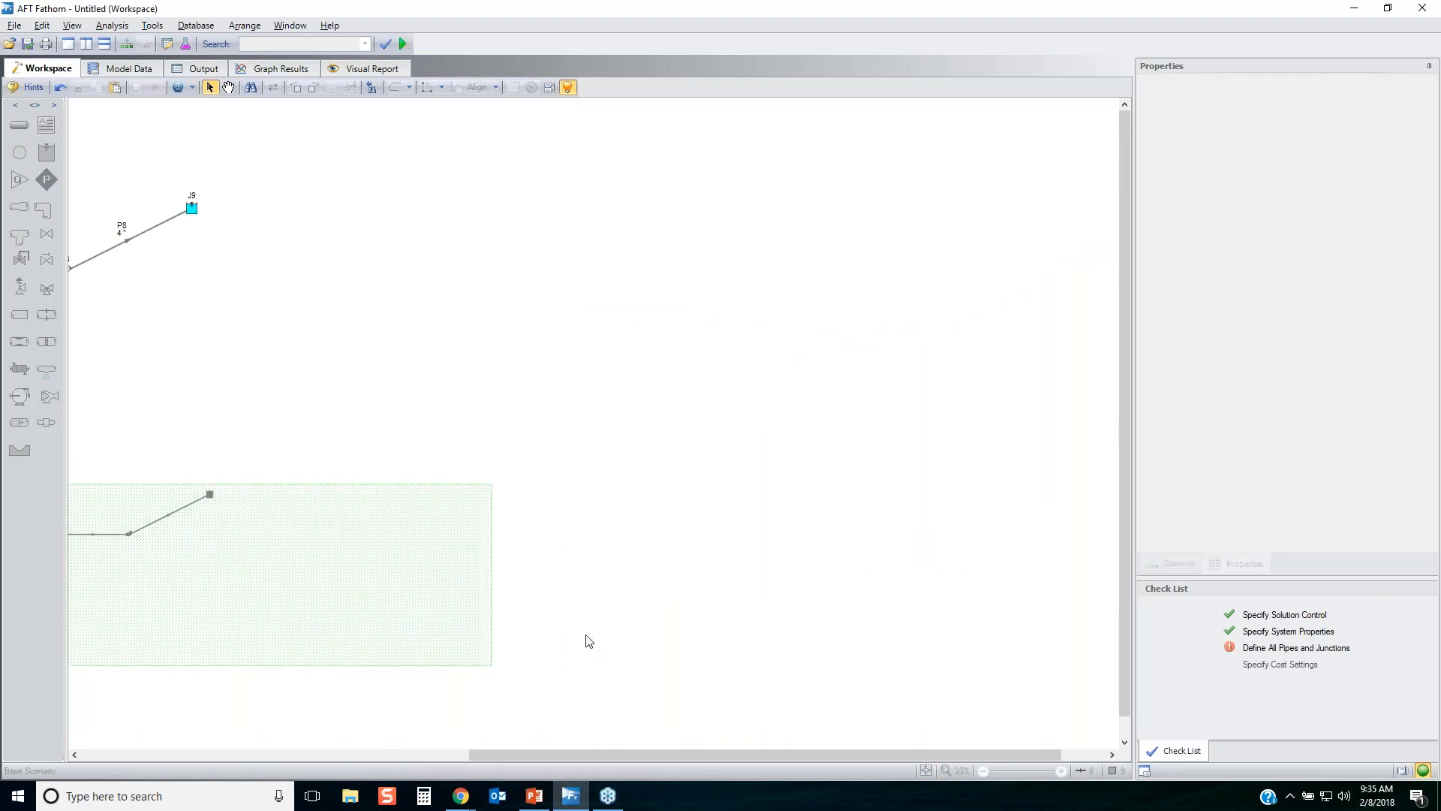
left_click_drag(636, 754, 264, 686)
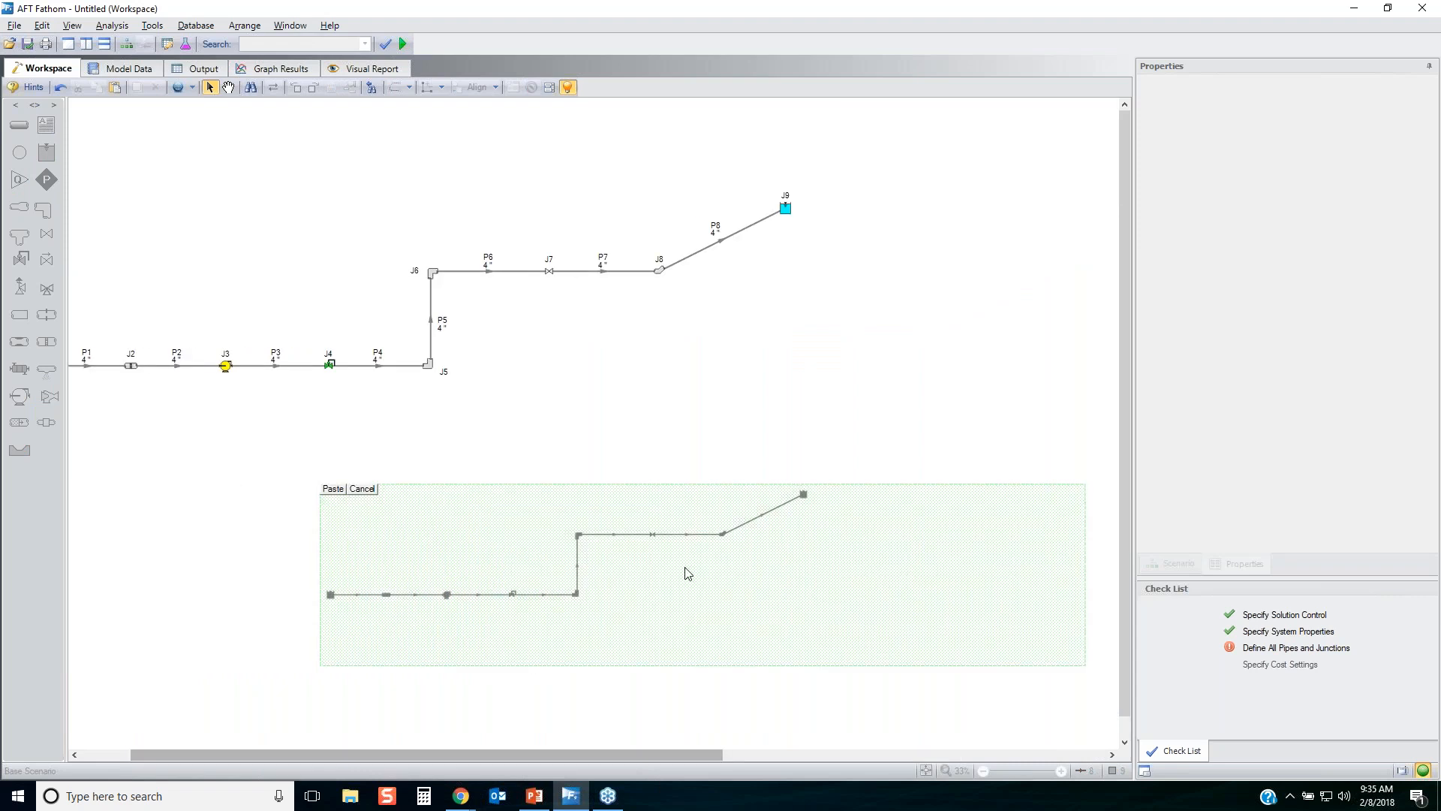
left_click(332, 488)
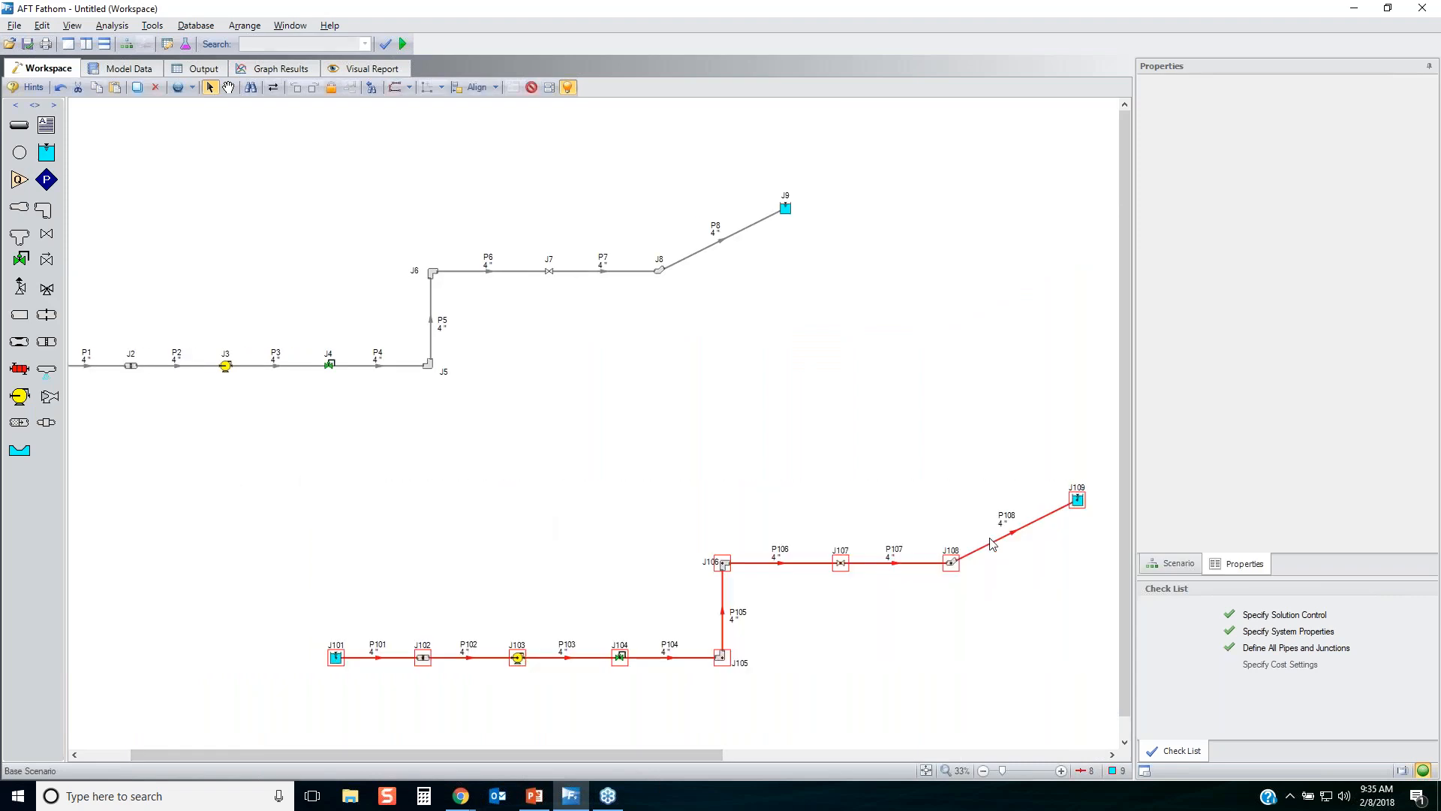
left_click_drag(1084, 510, 791, 542)
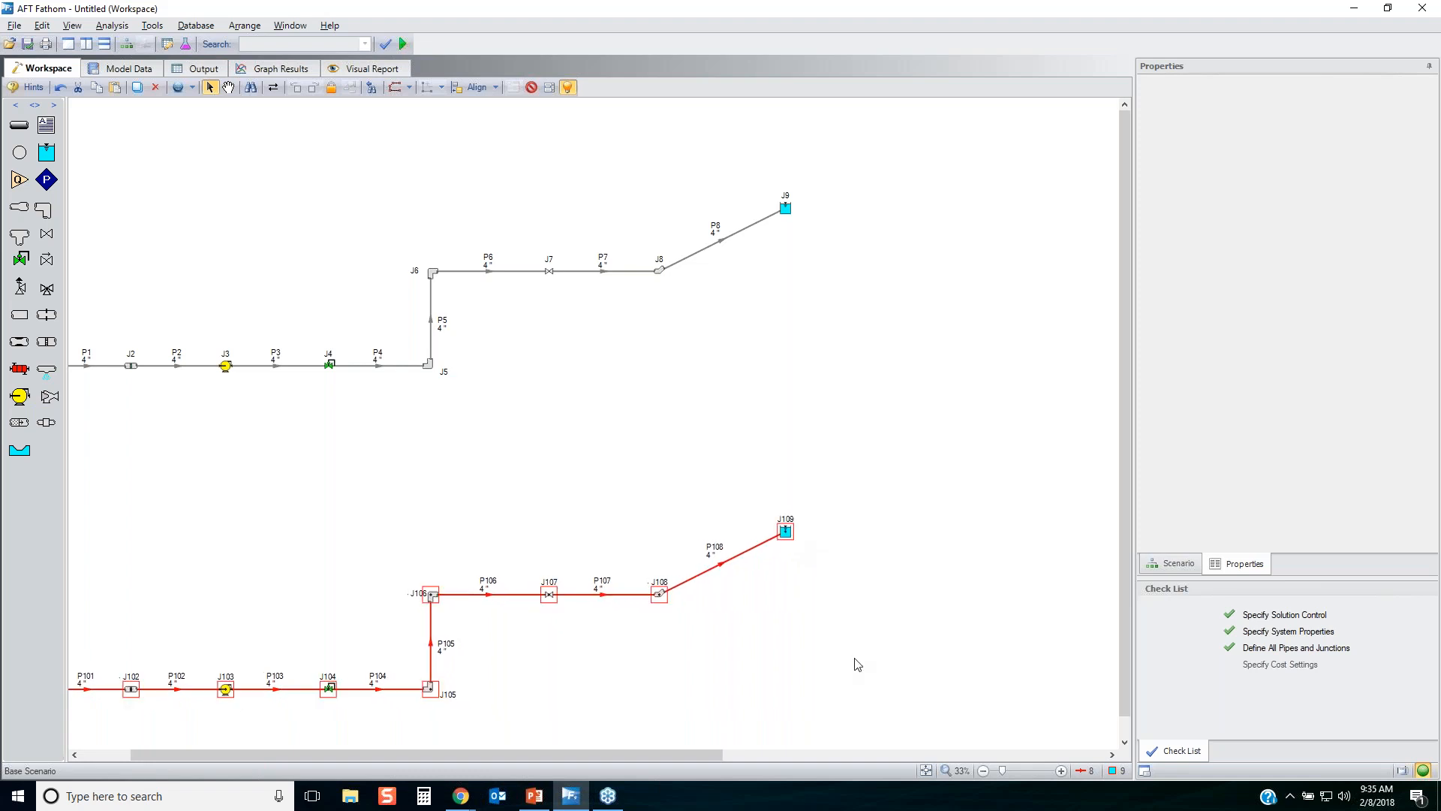
Duplicate the J101 to J109 line with numbers incremented by 100 and line the new copy up beneath it.
scroll(859, 657, "down", 2)
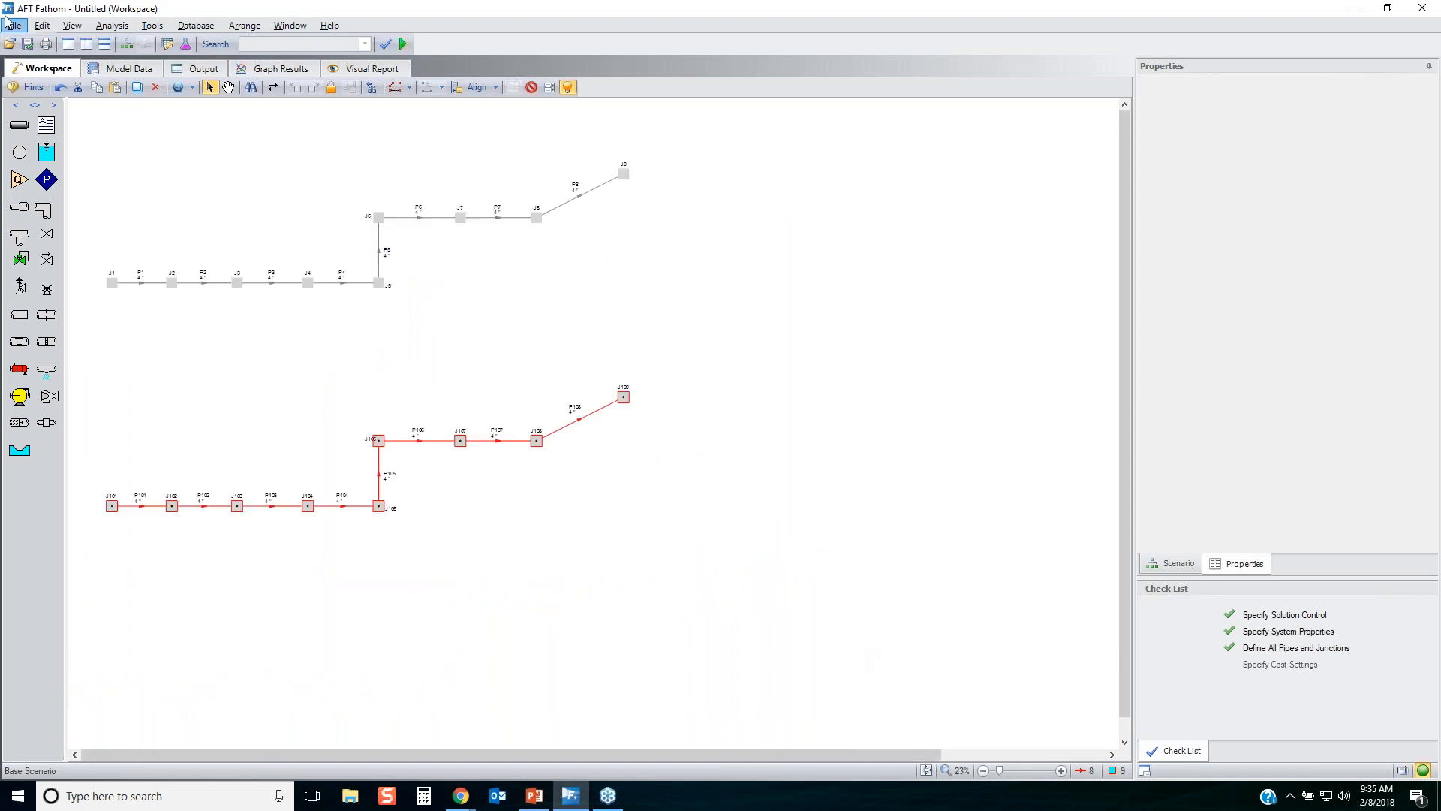
left_click(41, 24)
left_click(87, 189)
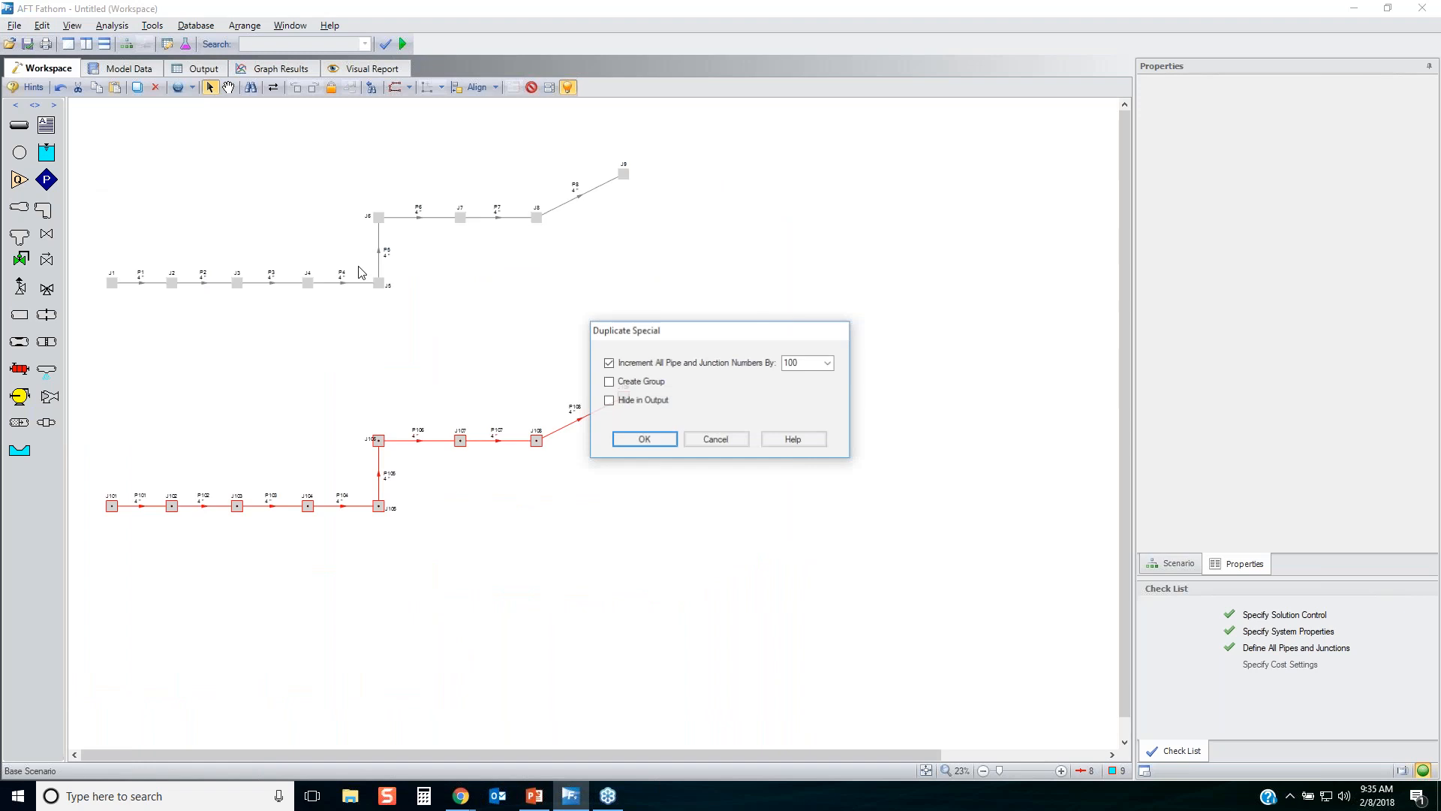
left_click(643, 442)
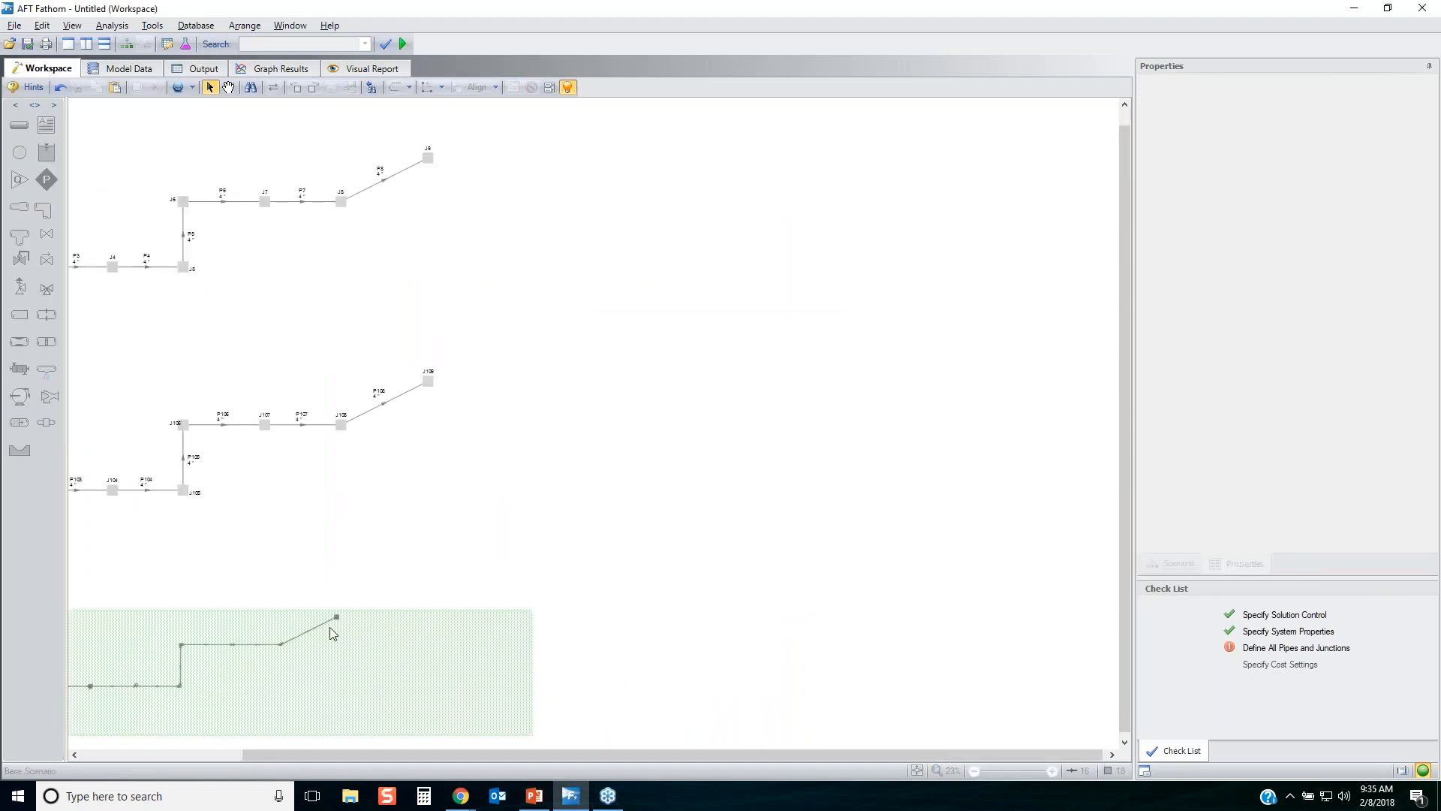
left_click_drag(678, 757, 387, 751)
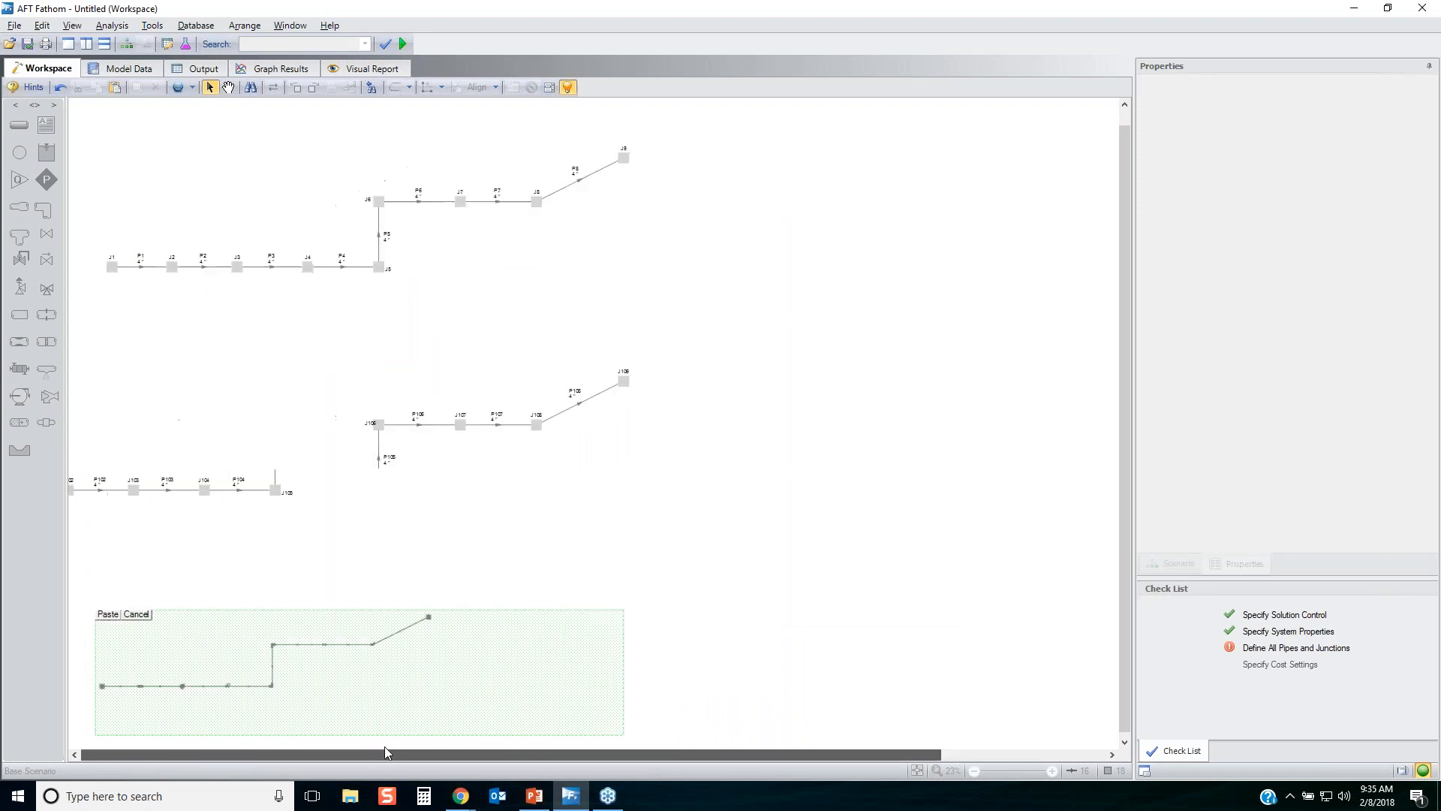
left_click(243, 623)
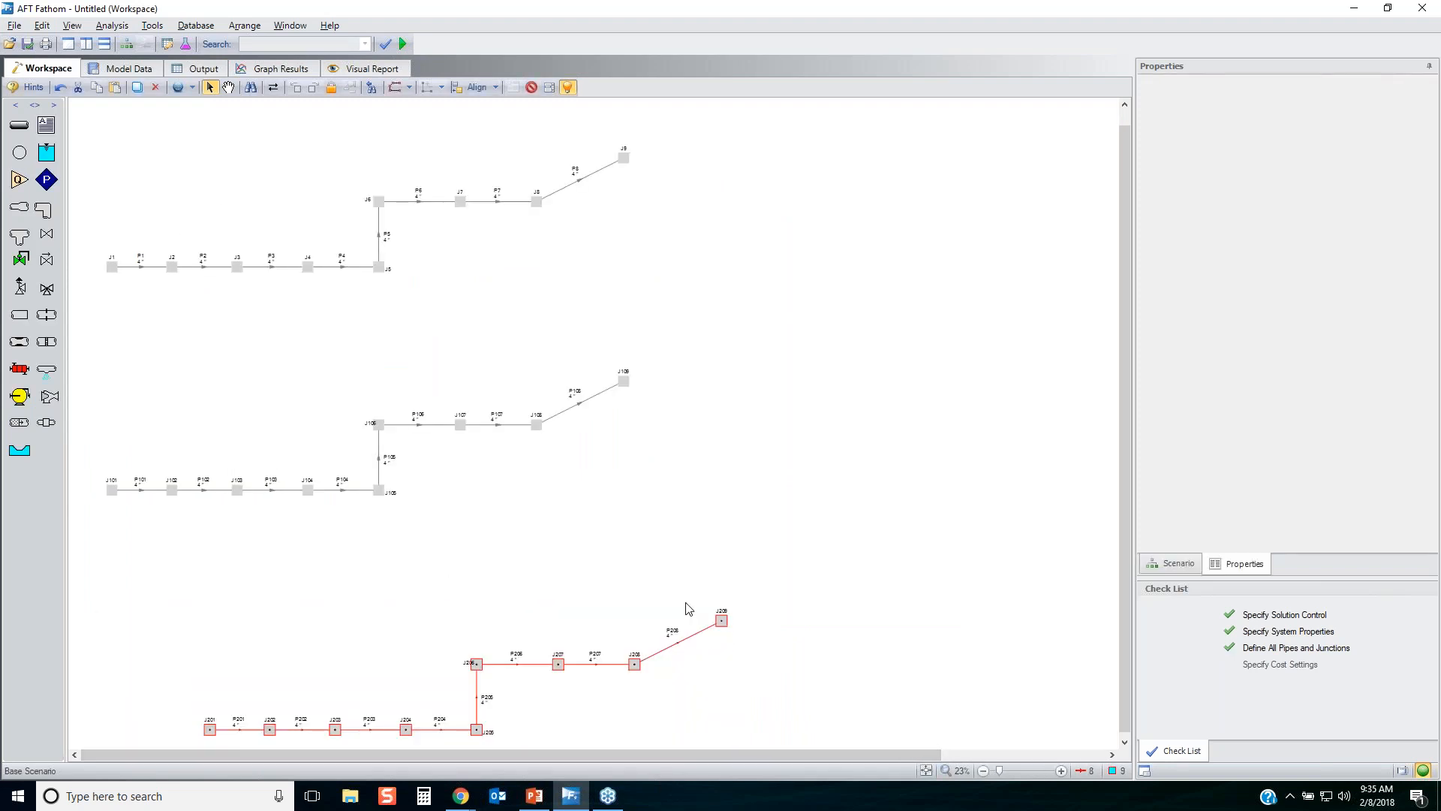
left_click_drag(723, 625, 632, 627)
left_click(862, 629)
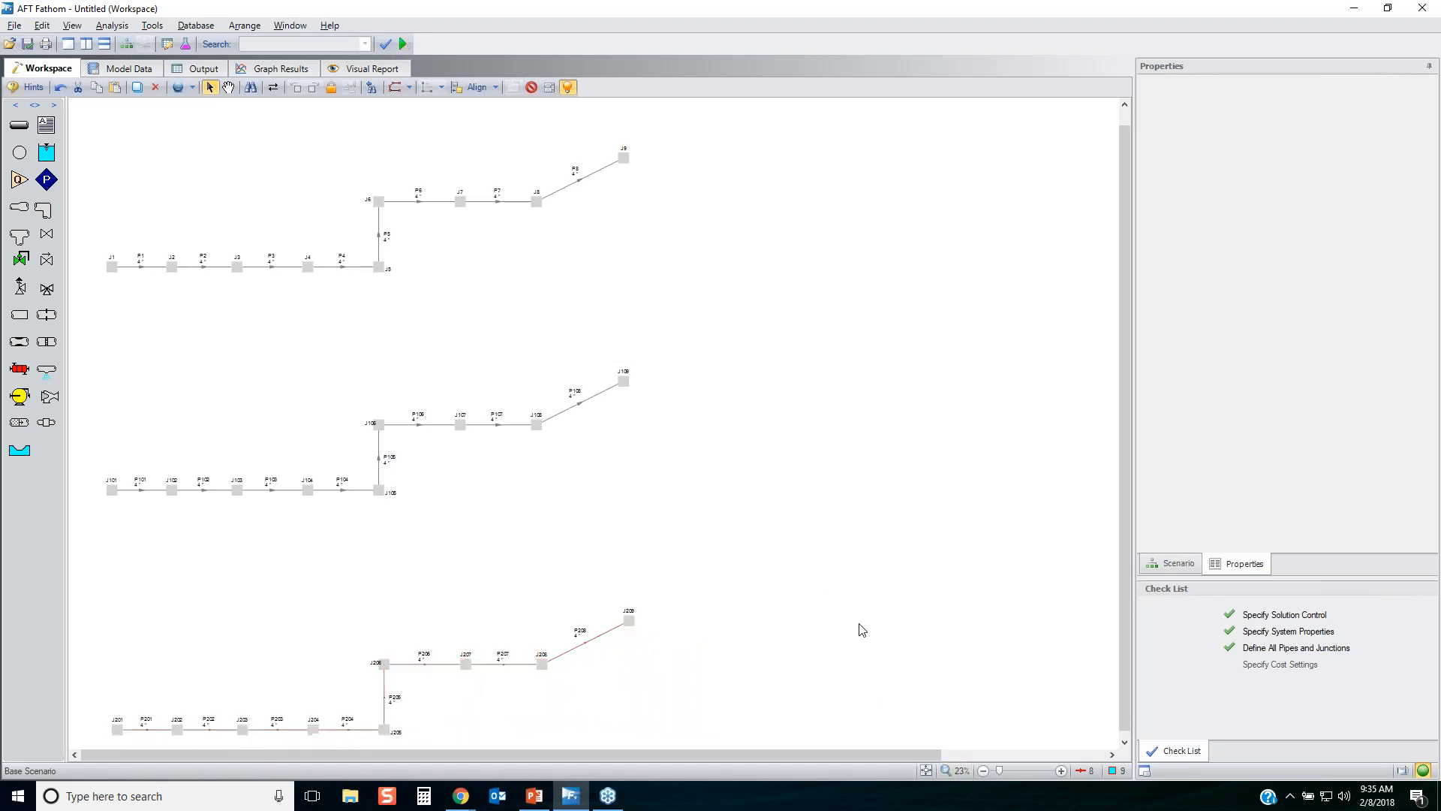
Move the middle line, J101 to J109, up closer to the original line.
left_click(917, 773)
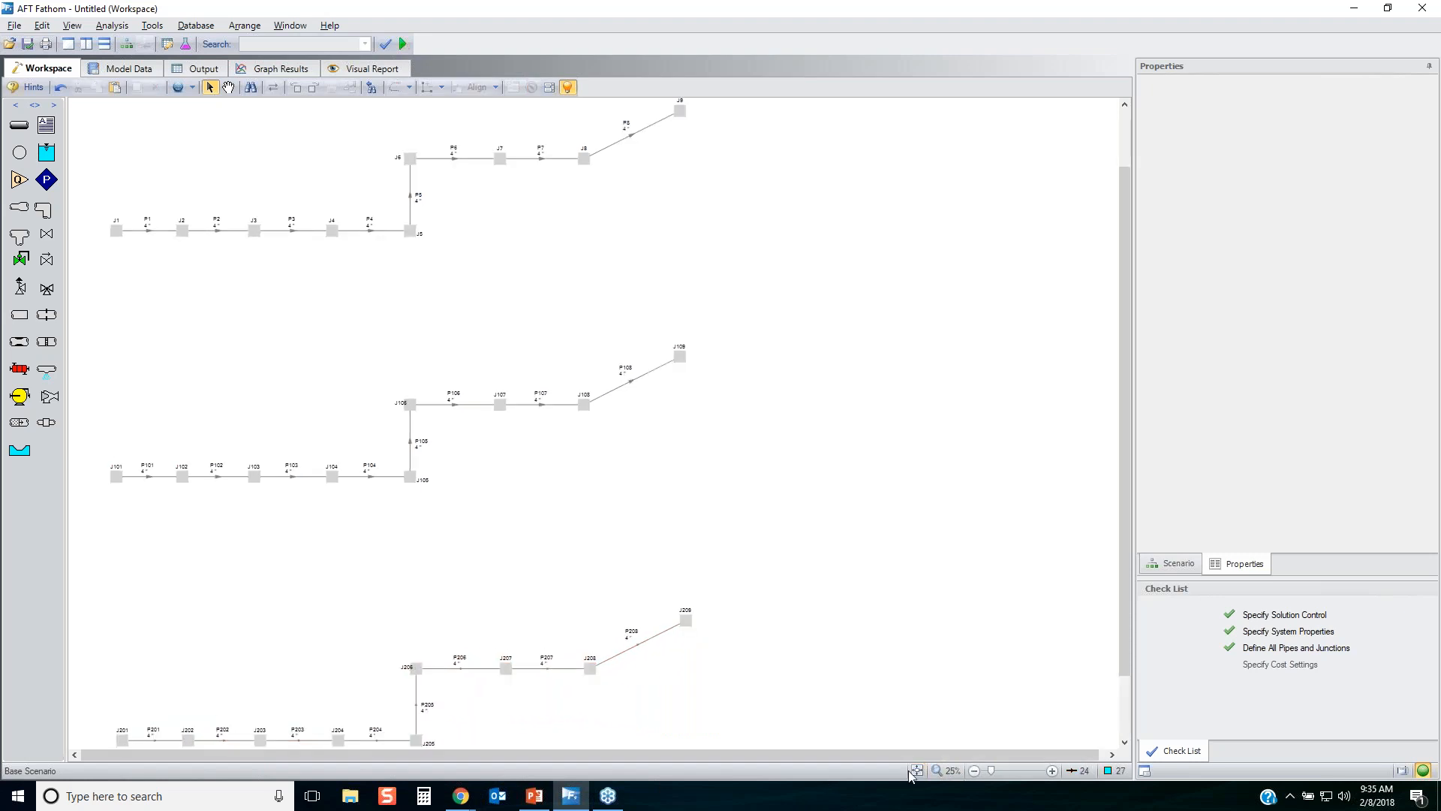
scroll(370, 631, "up", 1)
left_click_drag(765, 534, 69, 258)
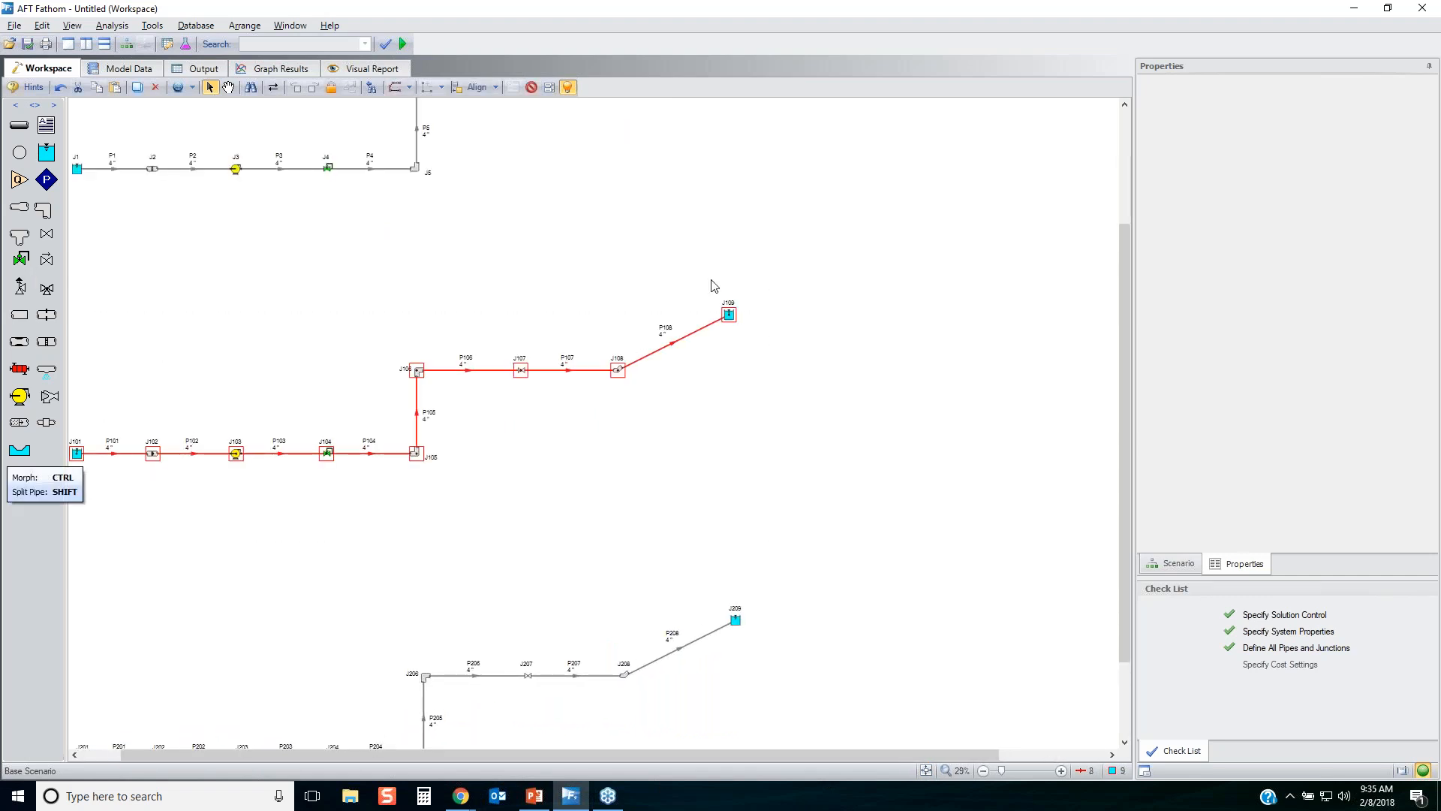
left_click_drag(730, 315, 724, 240)
left_click(746, 515)
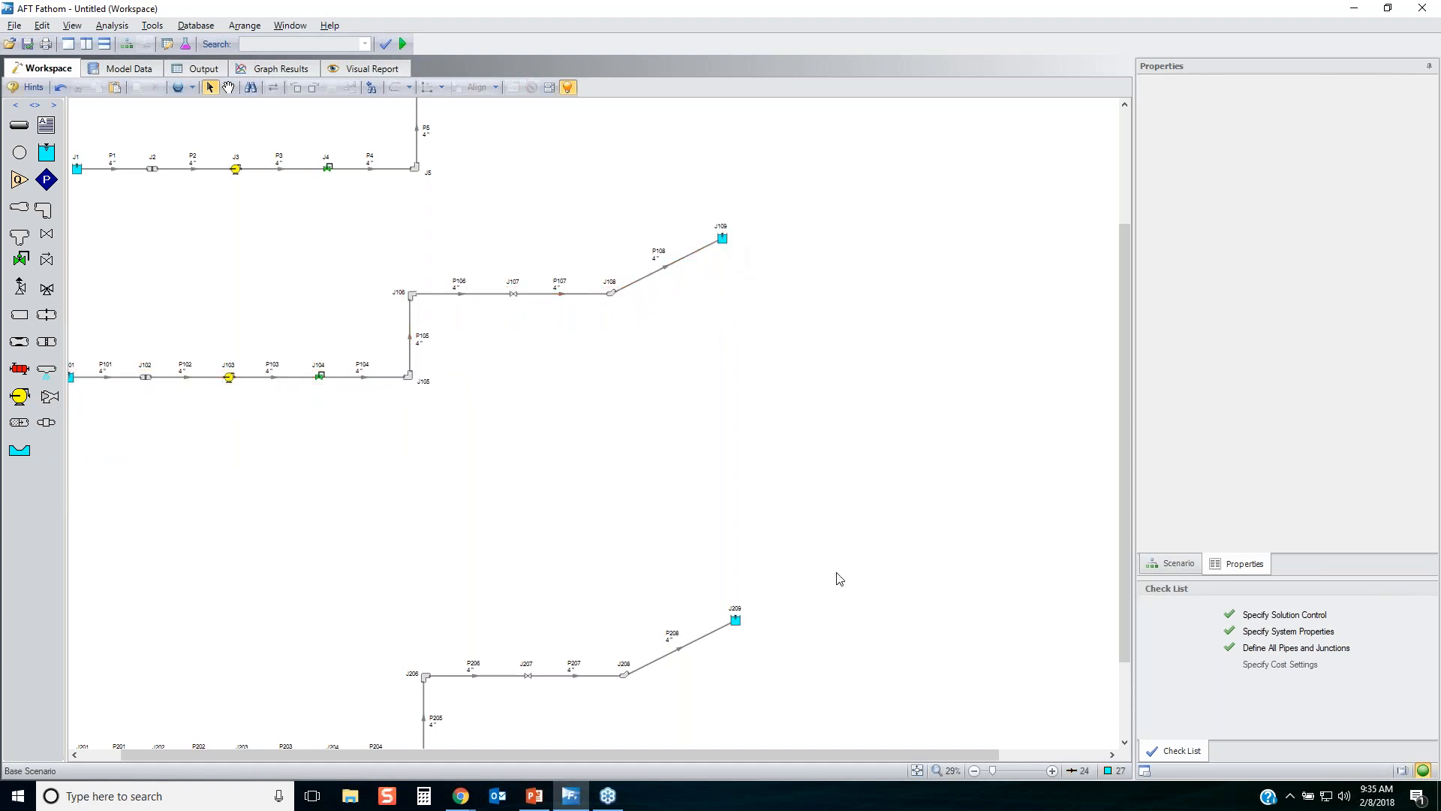
Move the lowest line, J201 to J209, up closer to the middle line and fit the whole model in view.
scroll(777, 621, "down", 1)
left_click_drag(791, 557, 71, 744)
mouse_move(713, 616)
left_mouse_down()
mouse_move(725, 508)
mouse_move(701, 696)
mouse_move(713, 614)
left_mouse_up()
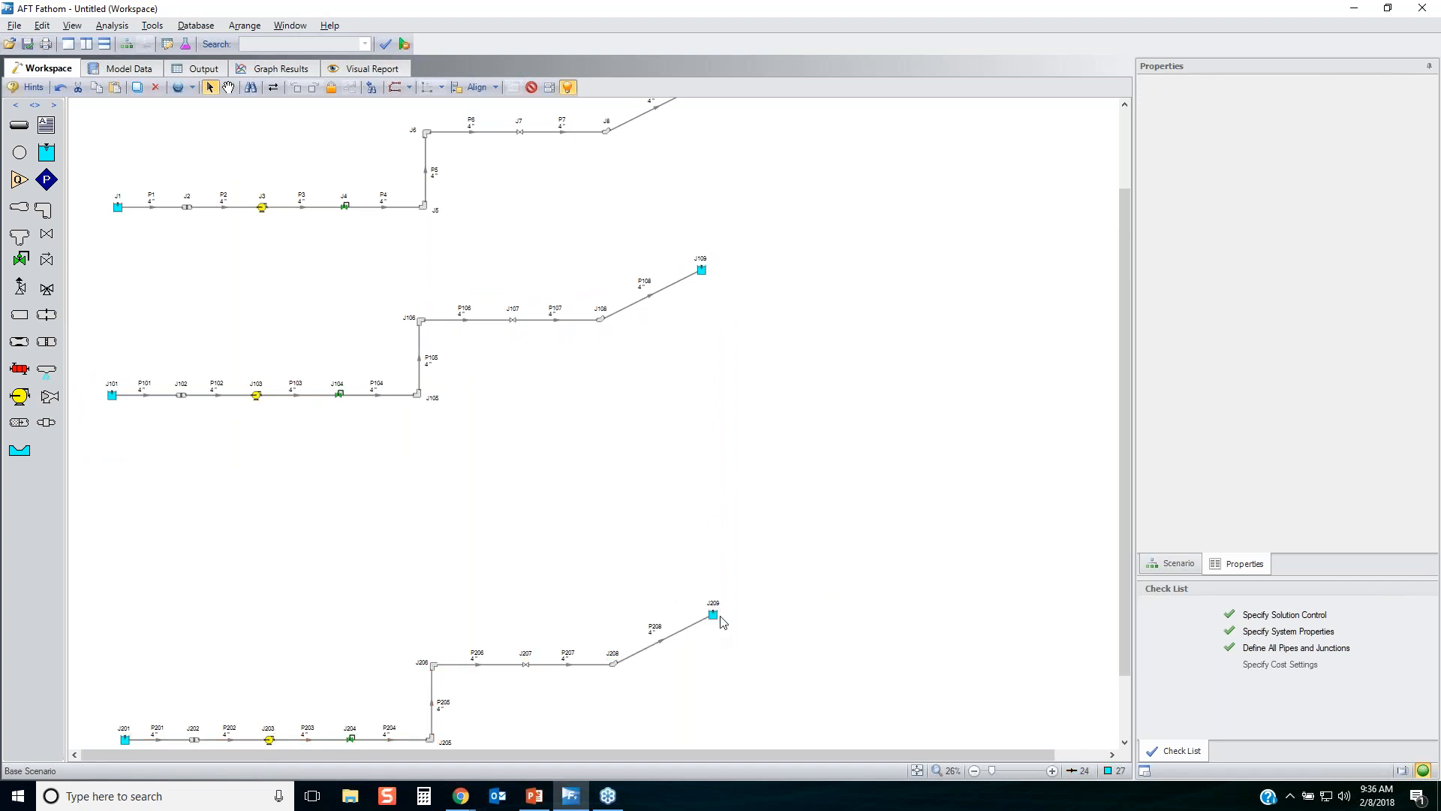
left_click_drag(774, 546, 67, 746)
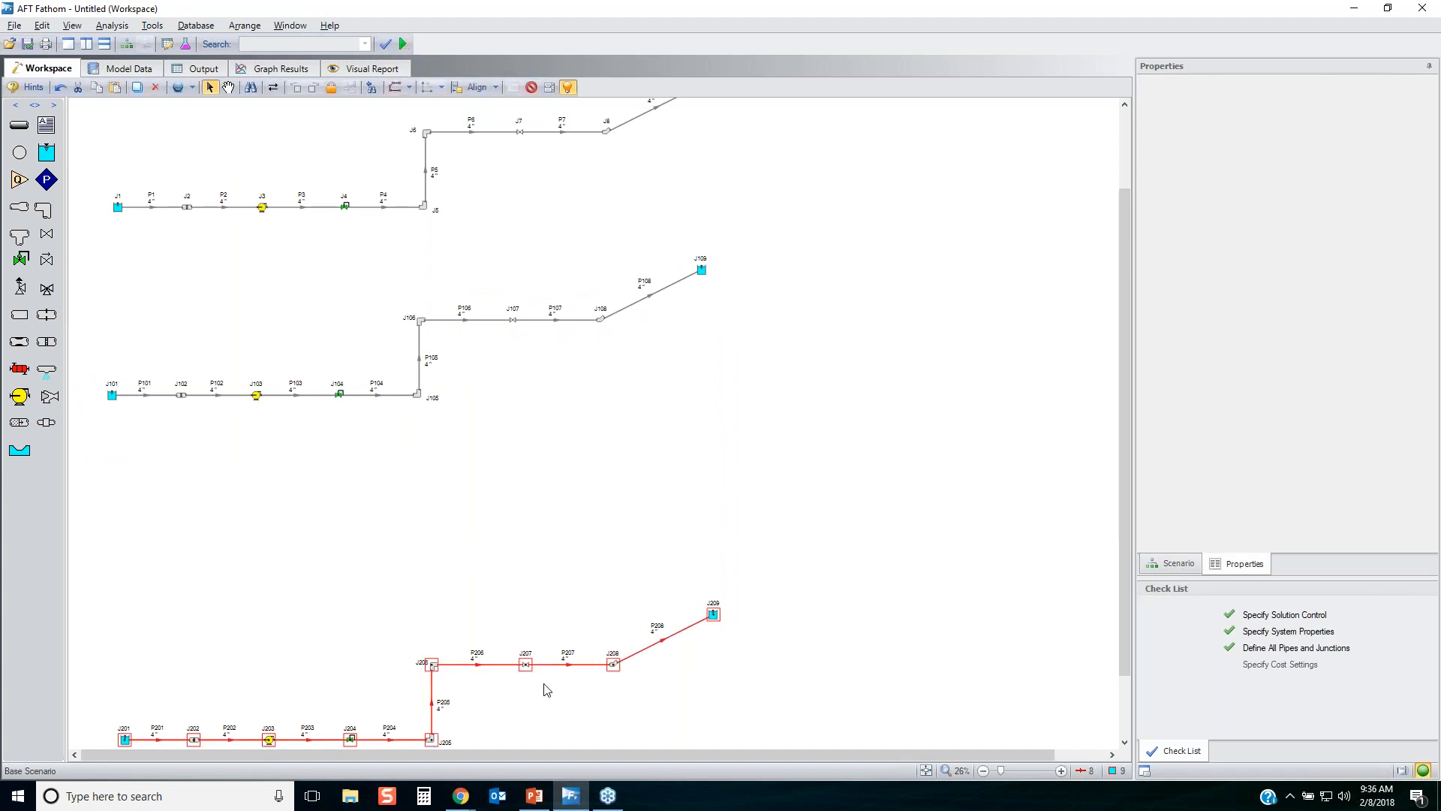
left_click(714, 617)
left_click(651, 620)
left_click_drag(741, 578, 105, 800)
left_click_drag(713, 623, 707, 443)
left_click(806, 572)
left_click(915, 773)
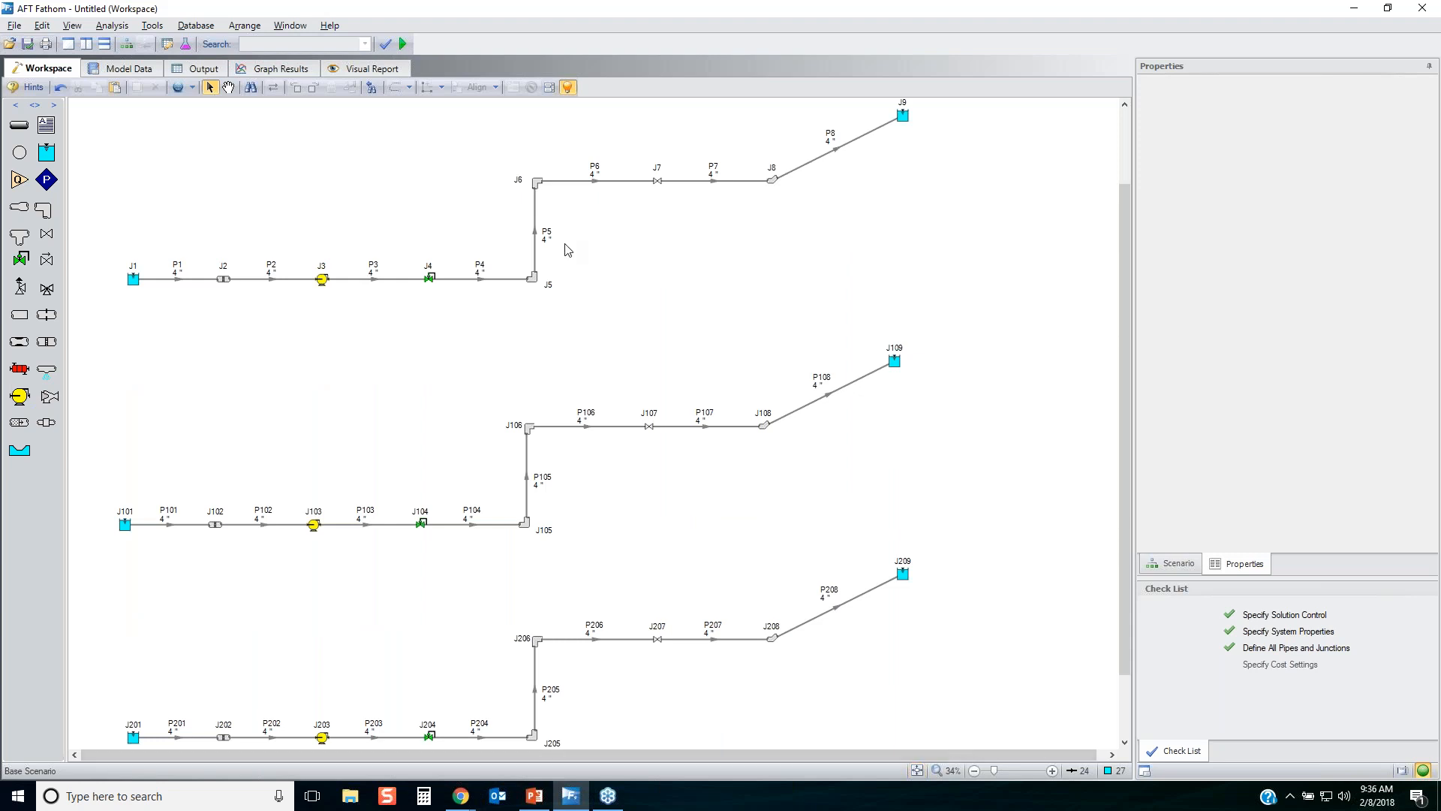
left_click_drag(198, 333, 174, 245)
left_click_drag(208, 579, 166, 509)
left_click_drag(200, 744, 162, 688)
Select the complete middle line, J101 to J109, and start a Global Pipe Edit for its pipes.
left_click(906, 525)
left_click_drag(906, 531, 87, 304)
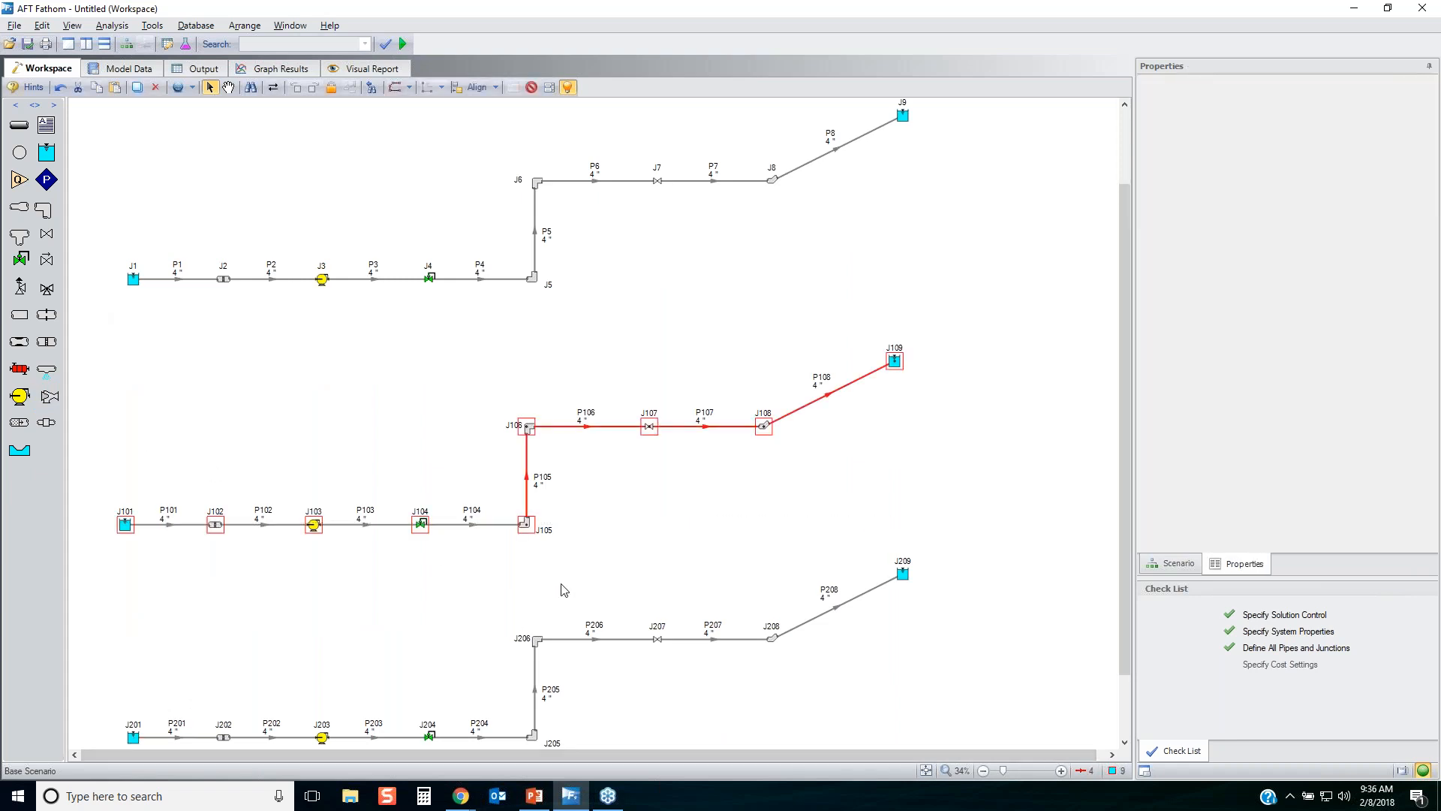
left_click_drag(940, 541, 66, 322)
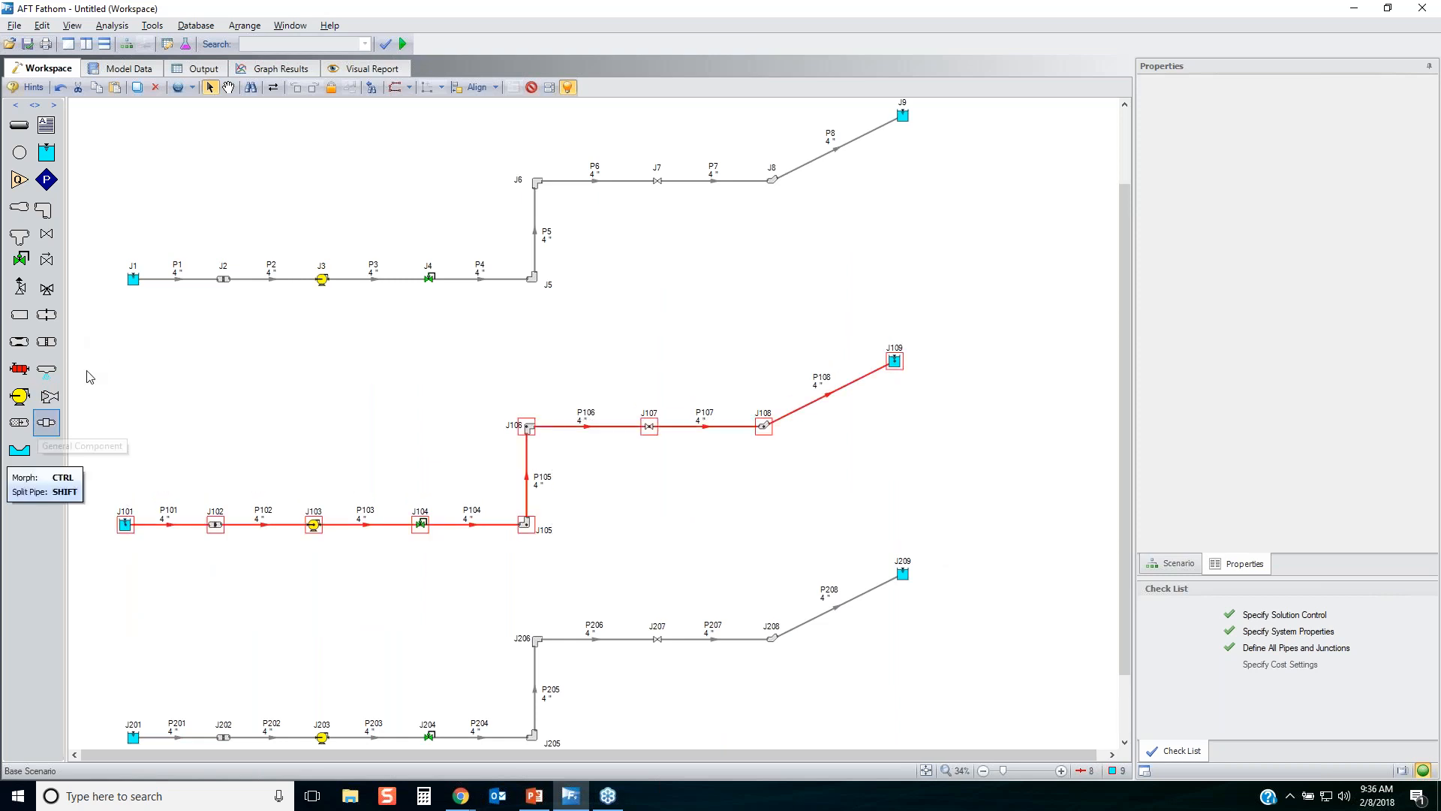
left_click(39, 26)
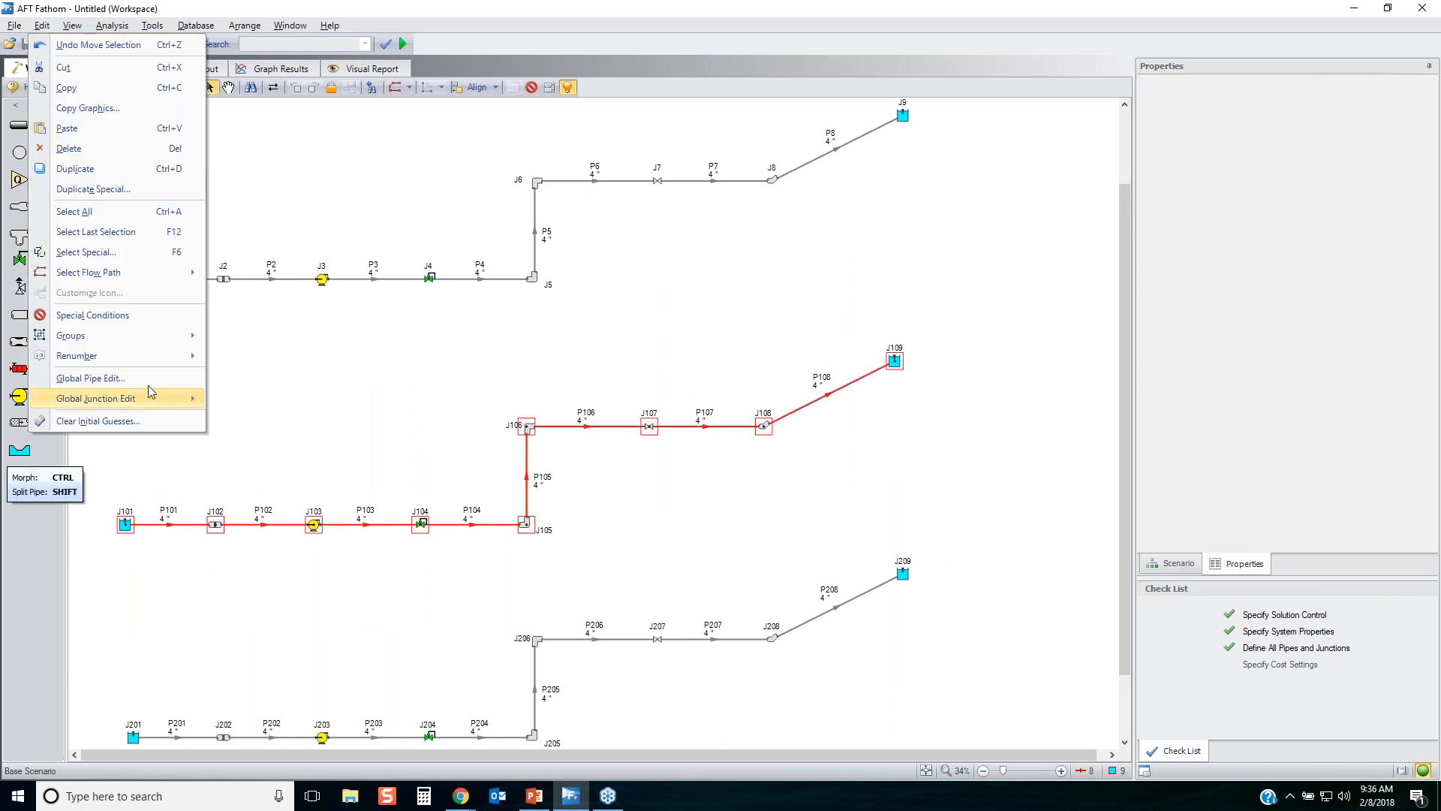
left_click(113, 378)
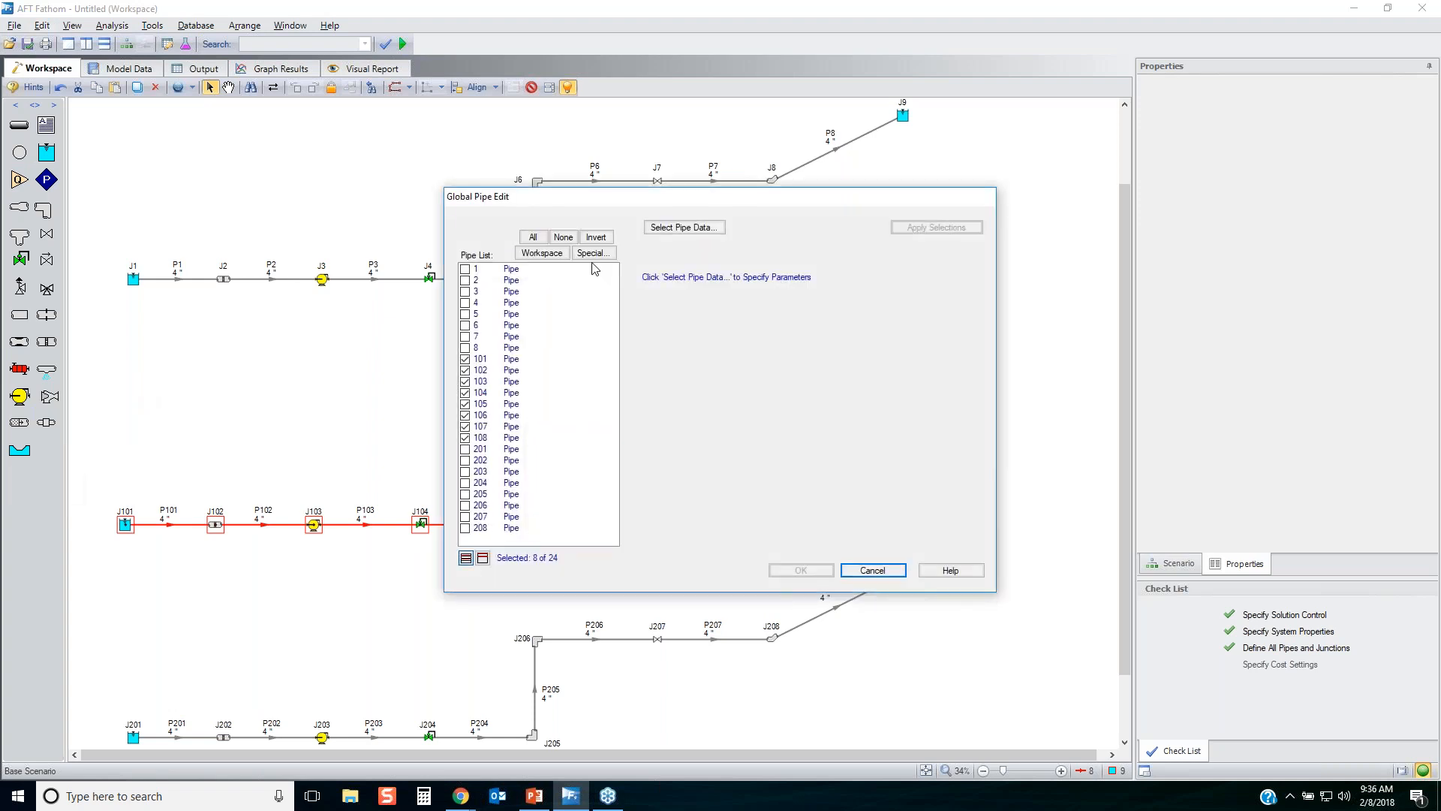
Set the nominal size of pipes 101 to 108 to 5 inch, applying only that parameter.
left_click(674, 229)
left_click(589, 373)
left_click(593, 400)
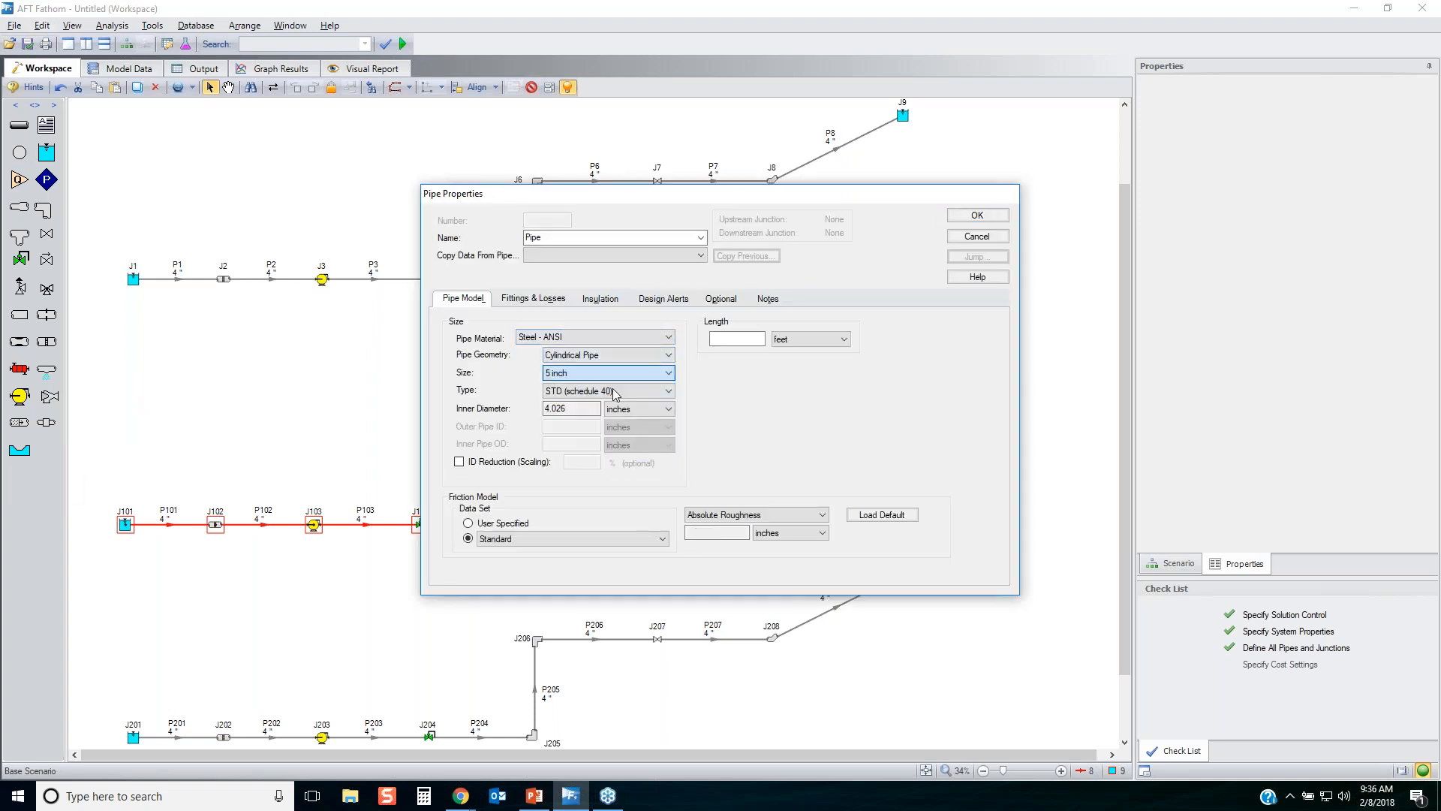
left_click(976, 217)
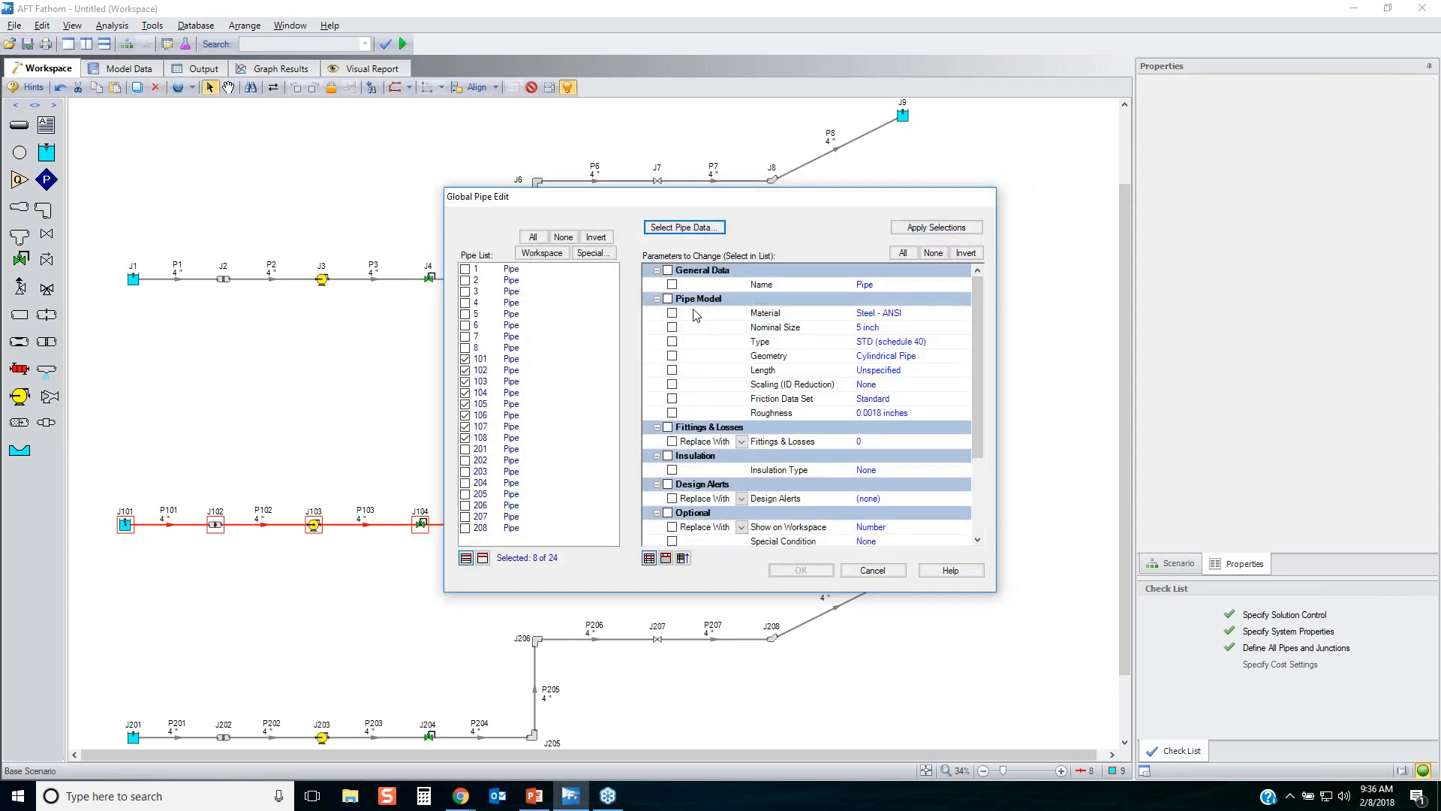
left_click(671, 327)
left_click(935, 227)
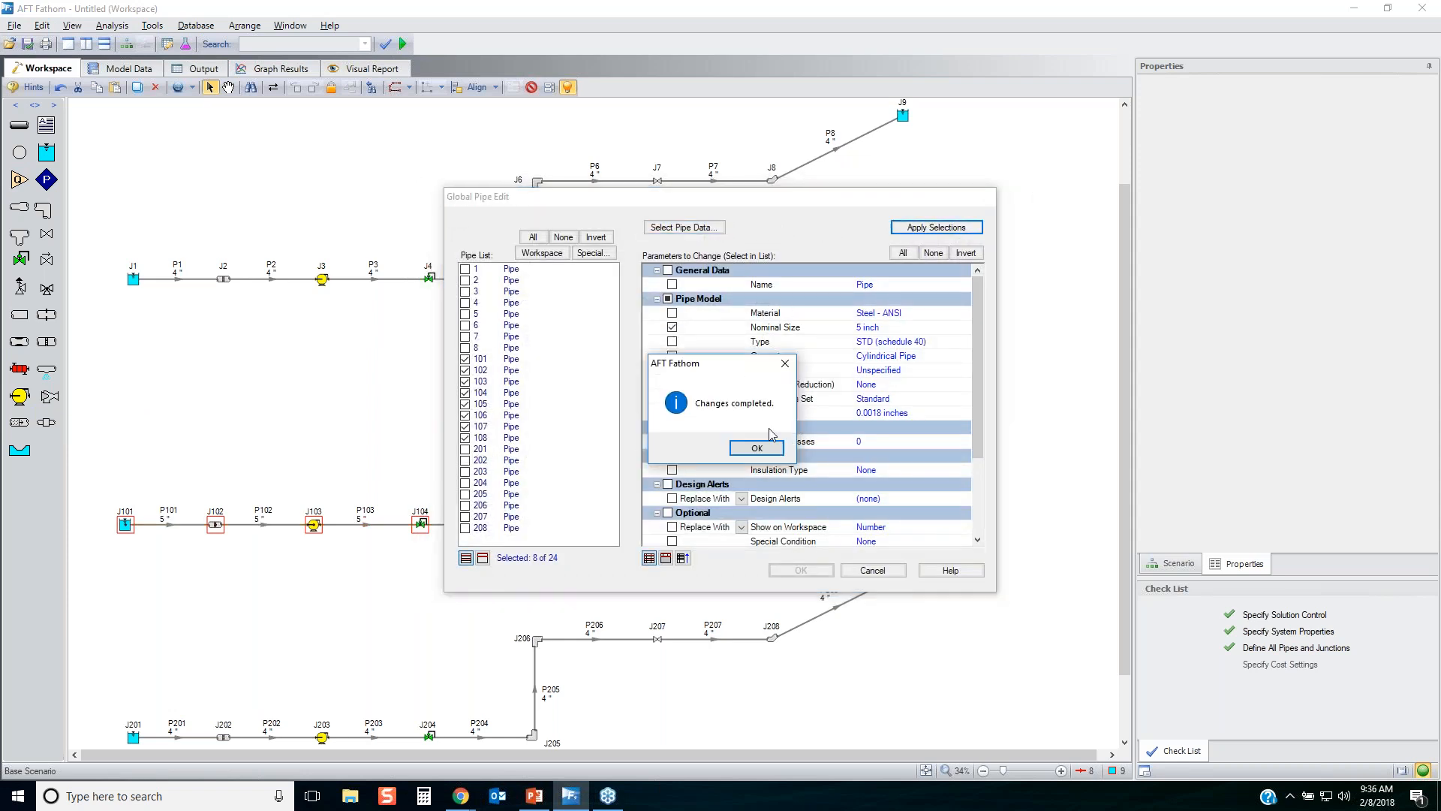
left_click(756, 448)
left_click(780, 571)
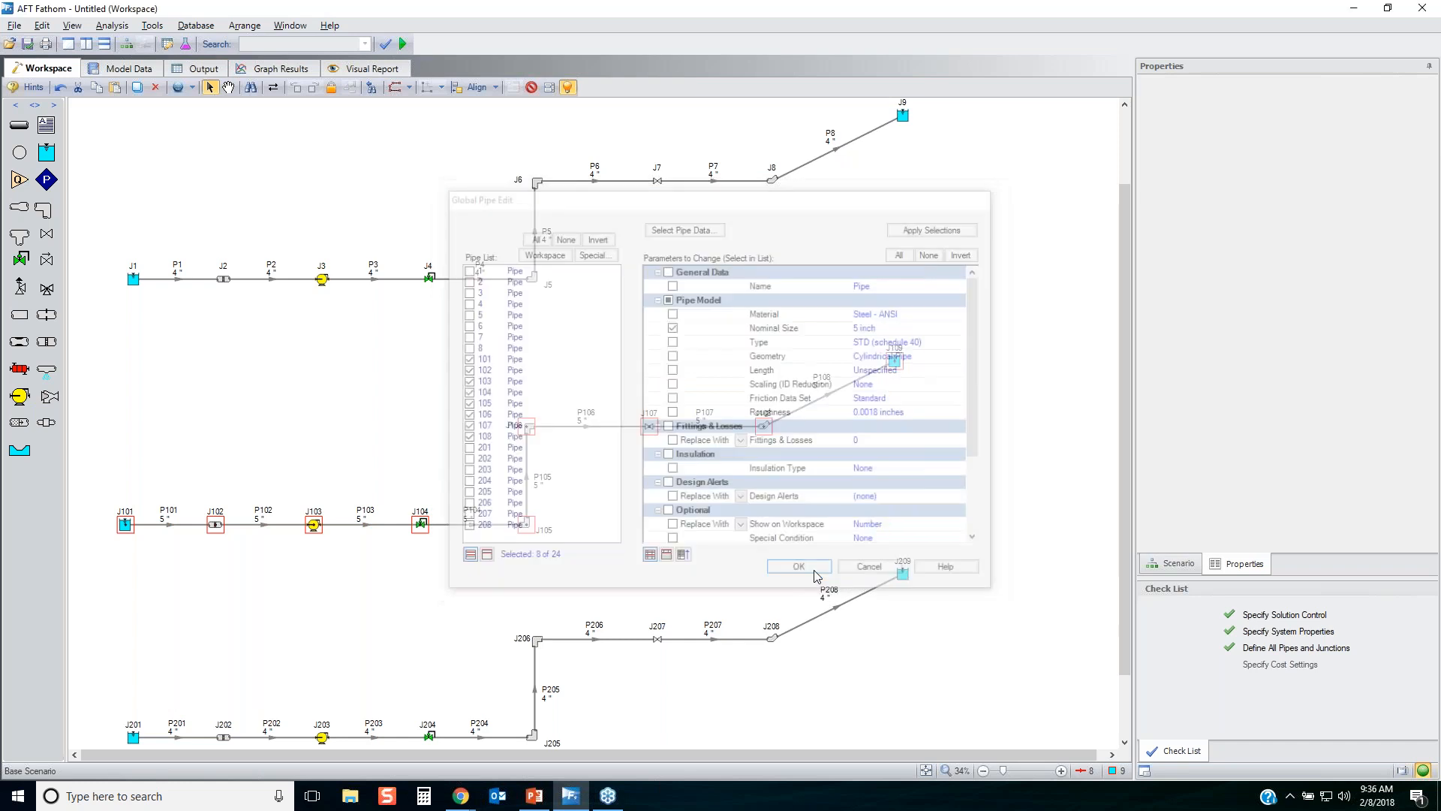
Set the nominal size of the lowest line's pipes, 201 to 208, to 6 inch with Global Pipe Edit, applying only that parameter.
left_click_drag(758, 578, 71, 747)
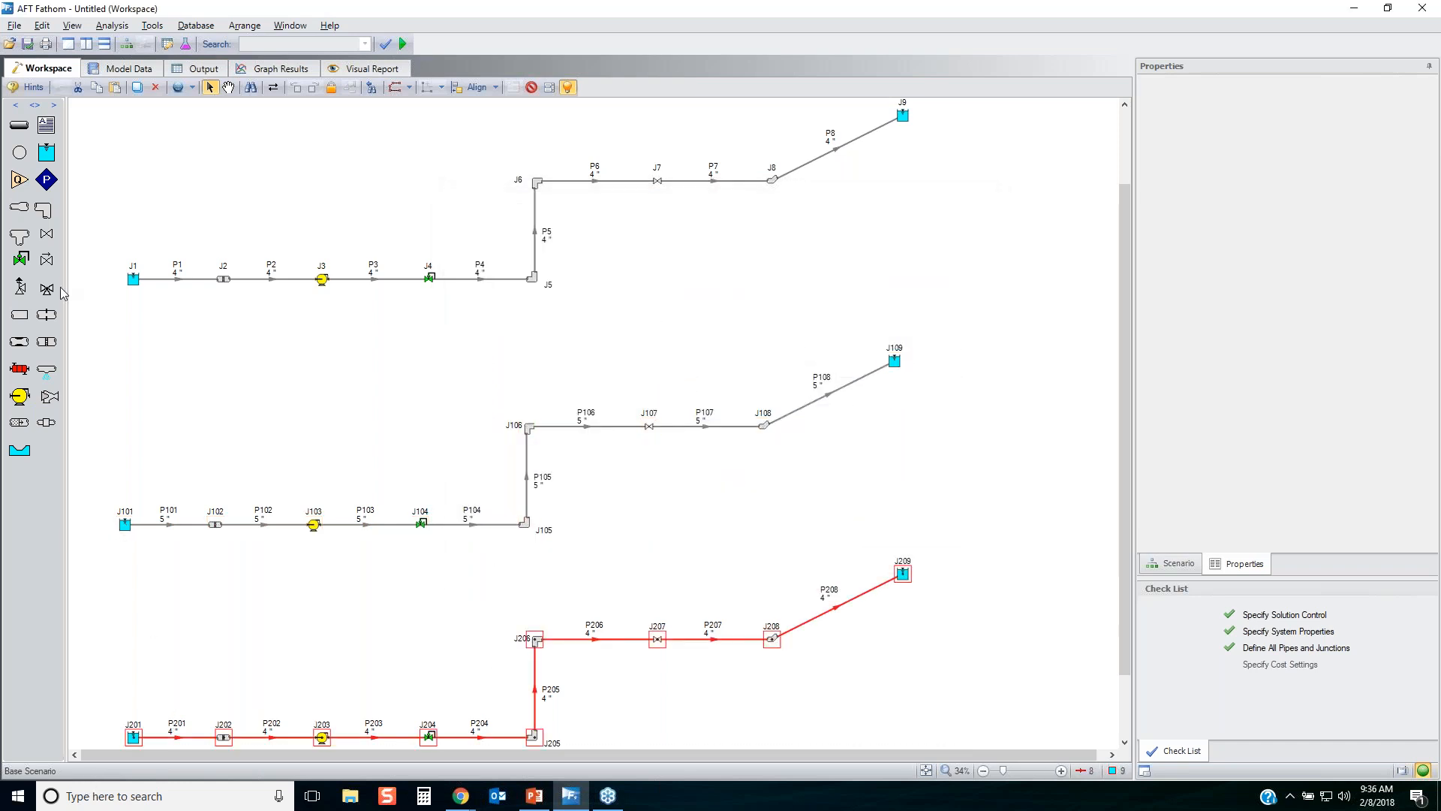
left_click(42, 24)
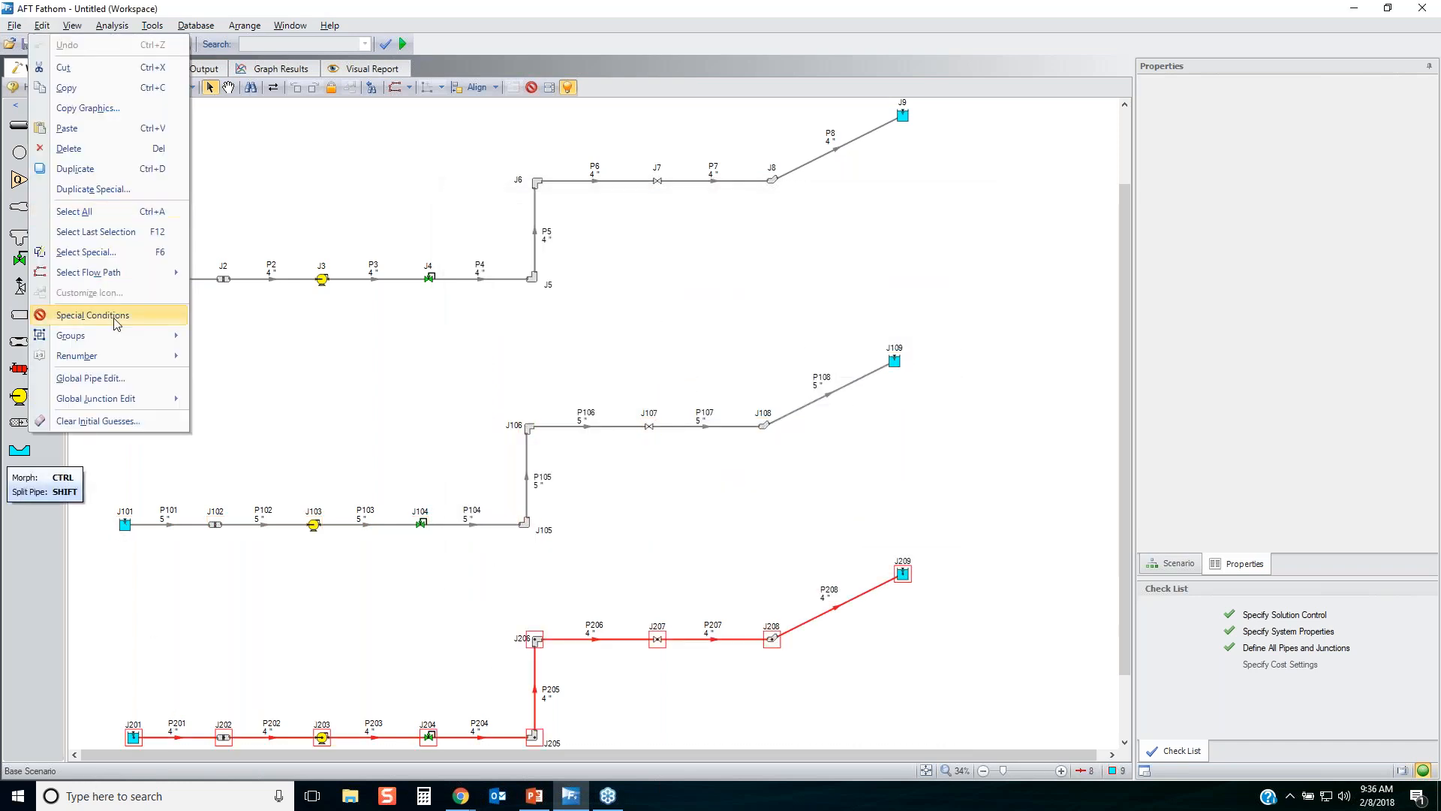
left_click(111, 377)
left_click(679, 227)
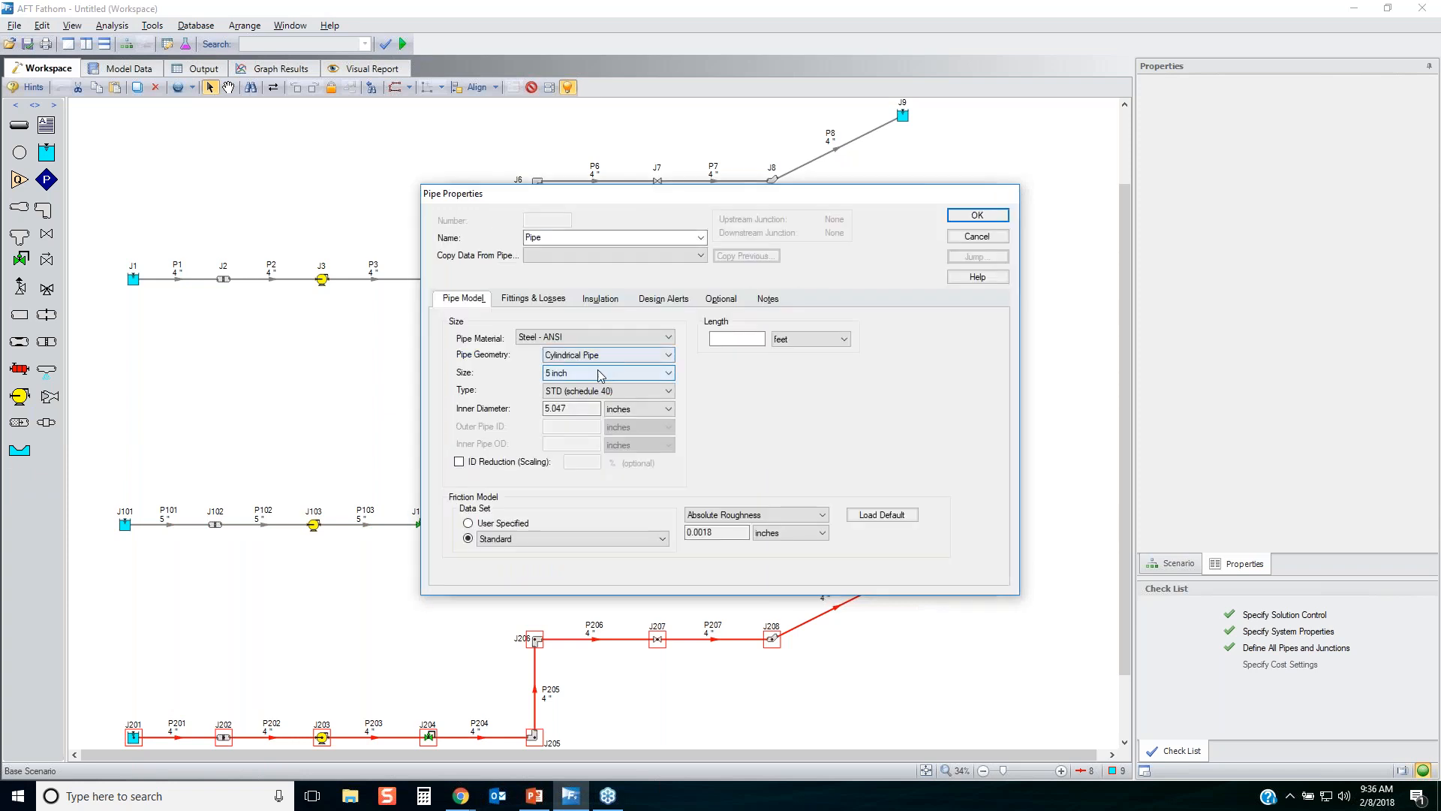
left_click(600, 373)
left_click(593, 396)
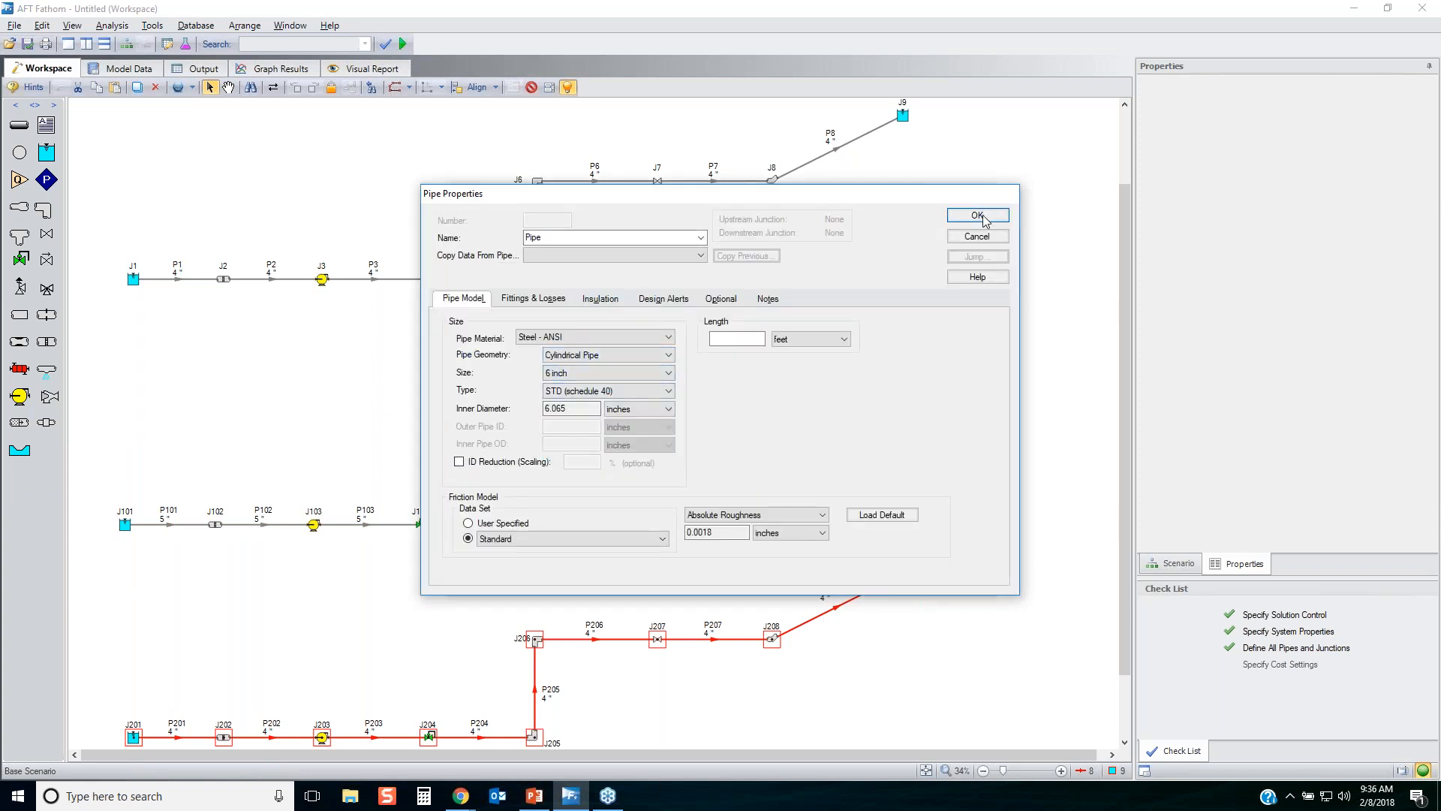
left_click(976, 215)
left_click(672, 327)
left_click(936, 226)
left_click(755, 448)
left_click(801, 571)
left_click(813, 701)
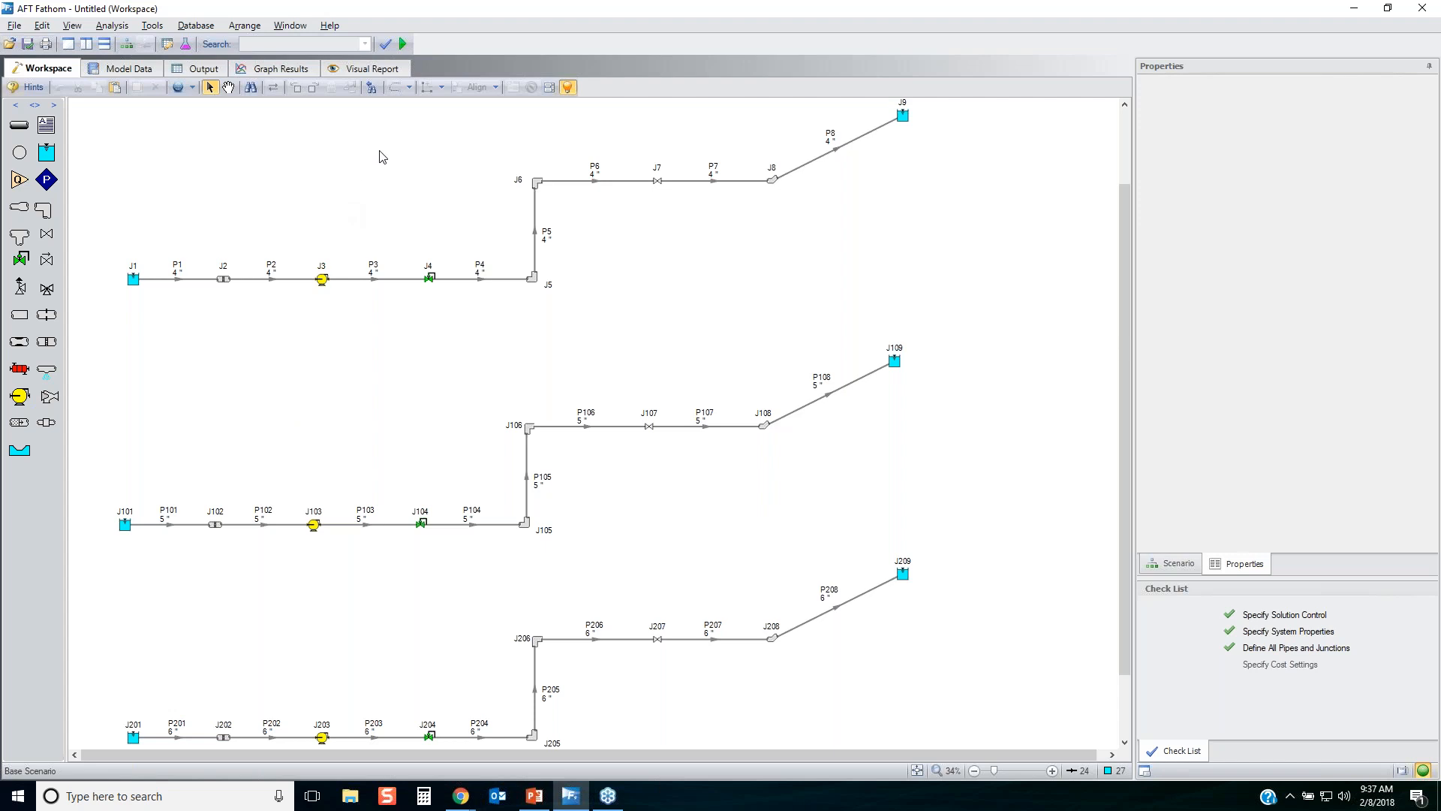
Create a new design alert for pipes named "6 ft/sec max velocity".
left_click(152, 25)
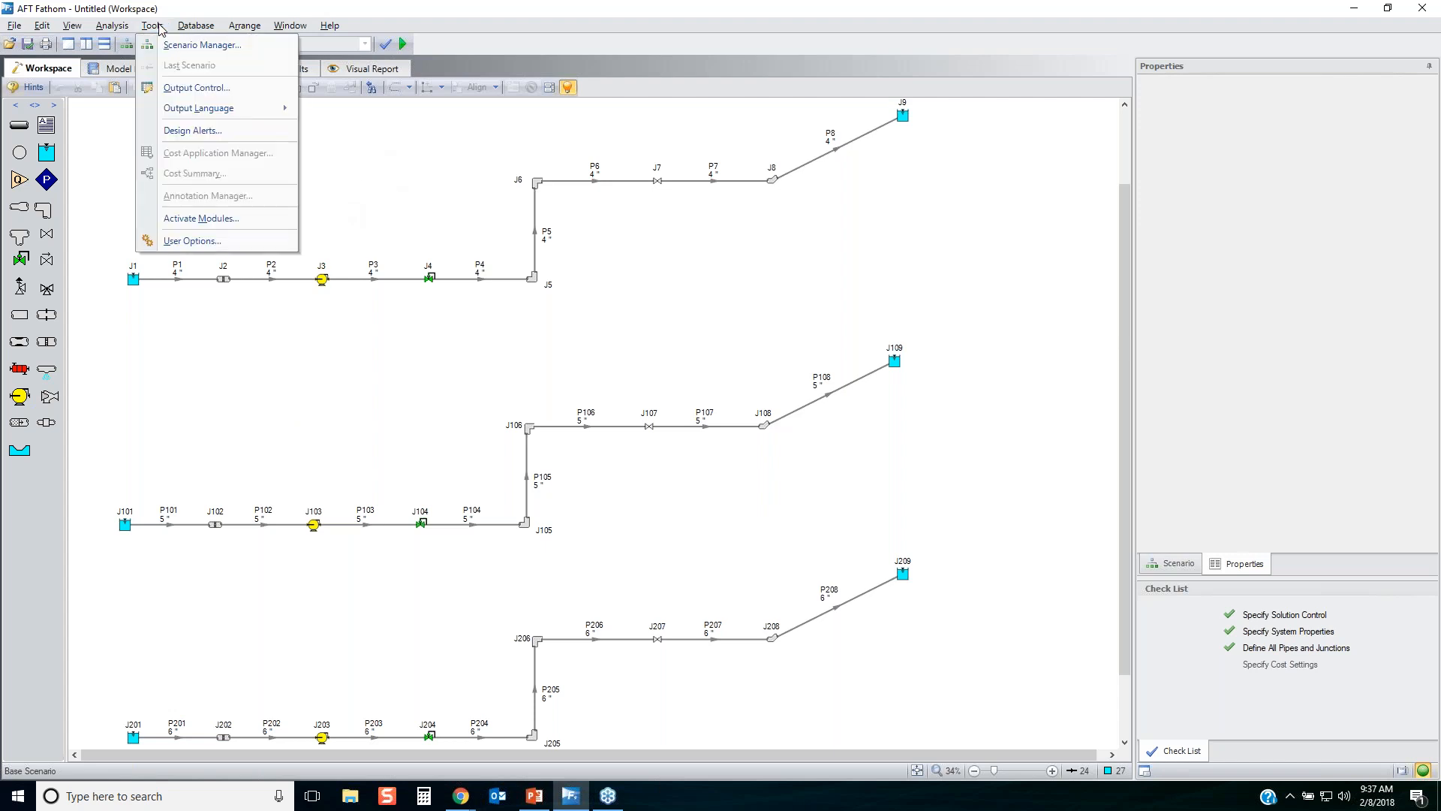
left_click(208, 132)
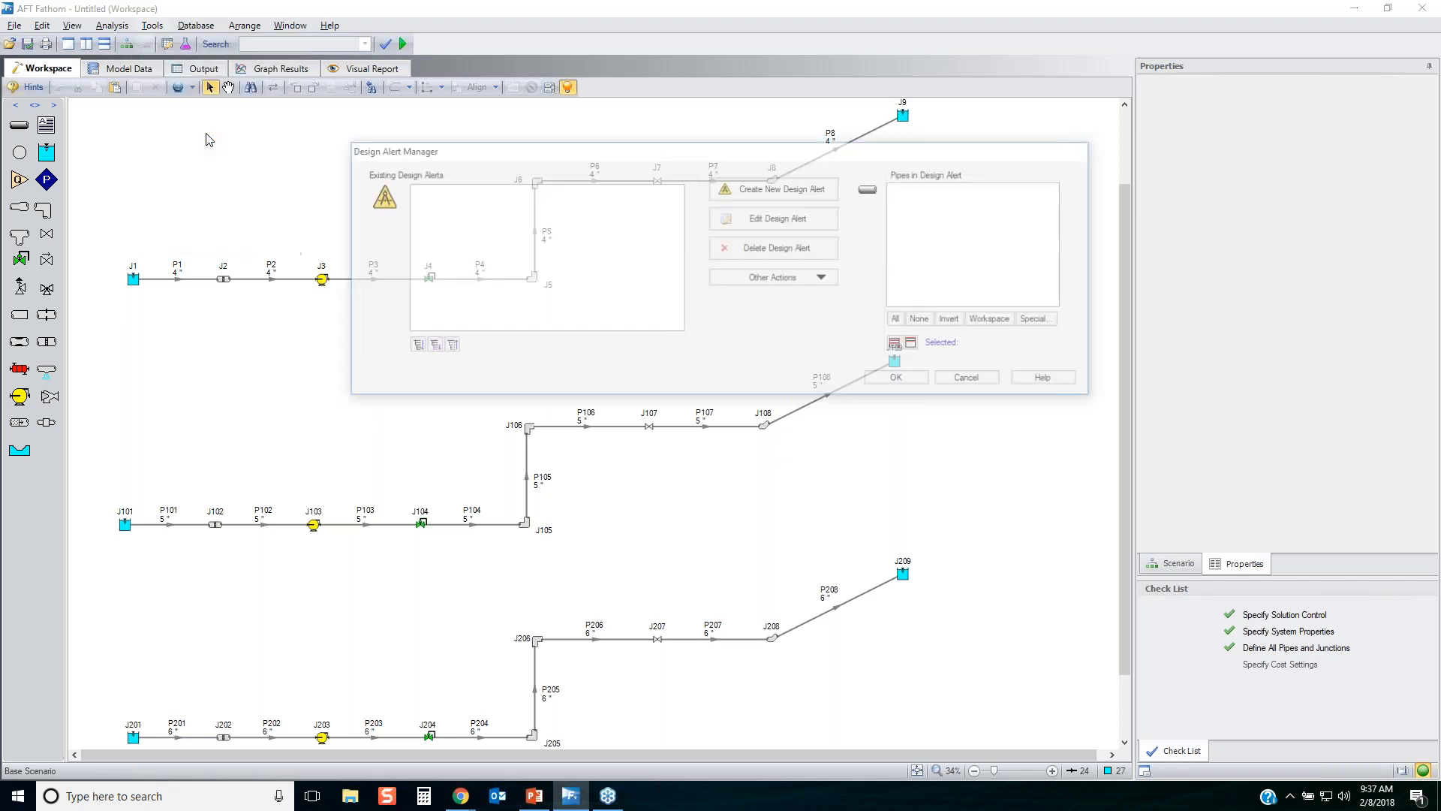
left_click(781, 186)
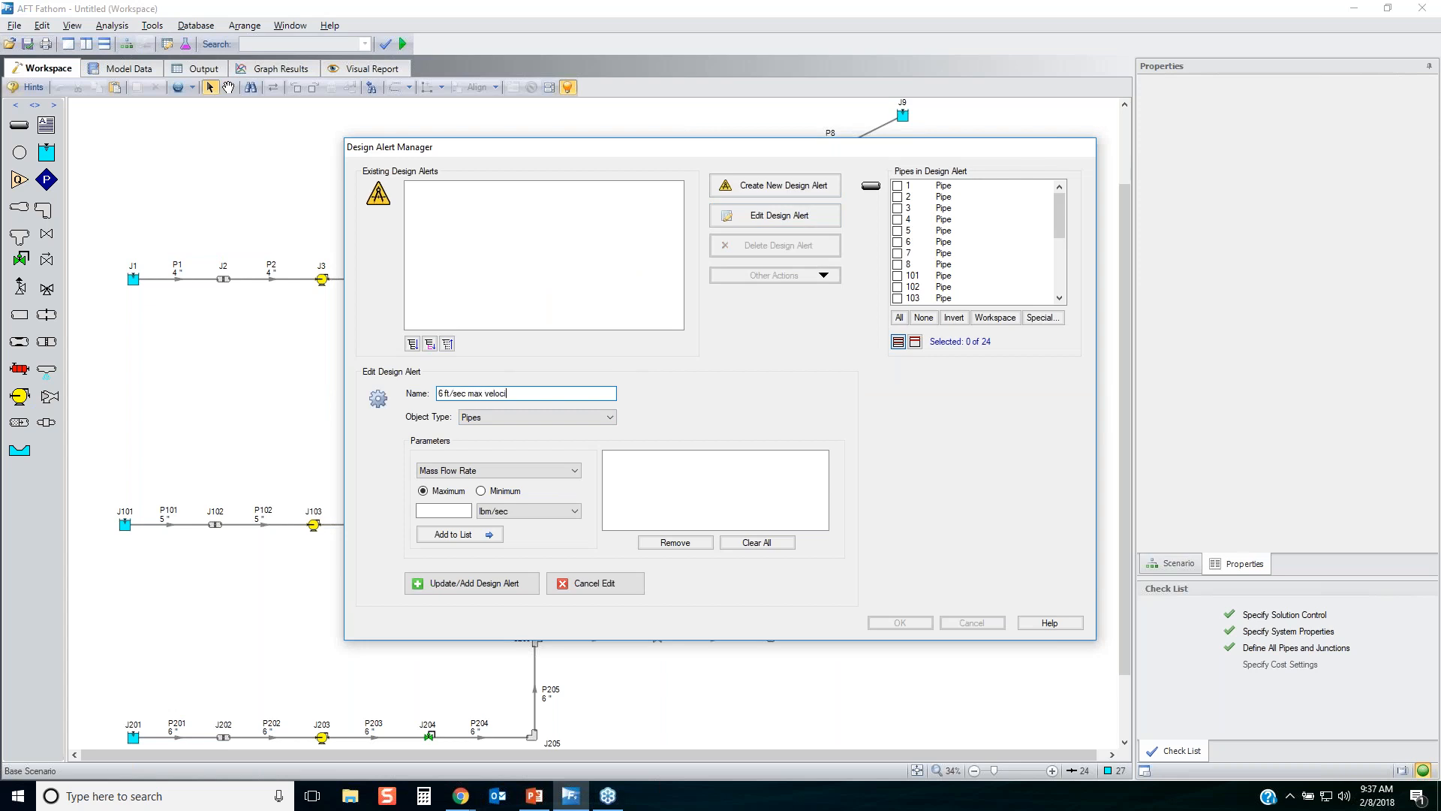
left_click(551, 417)
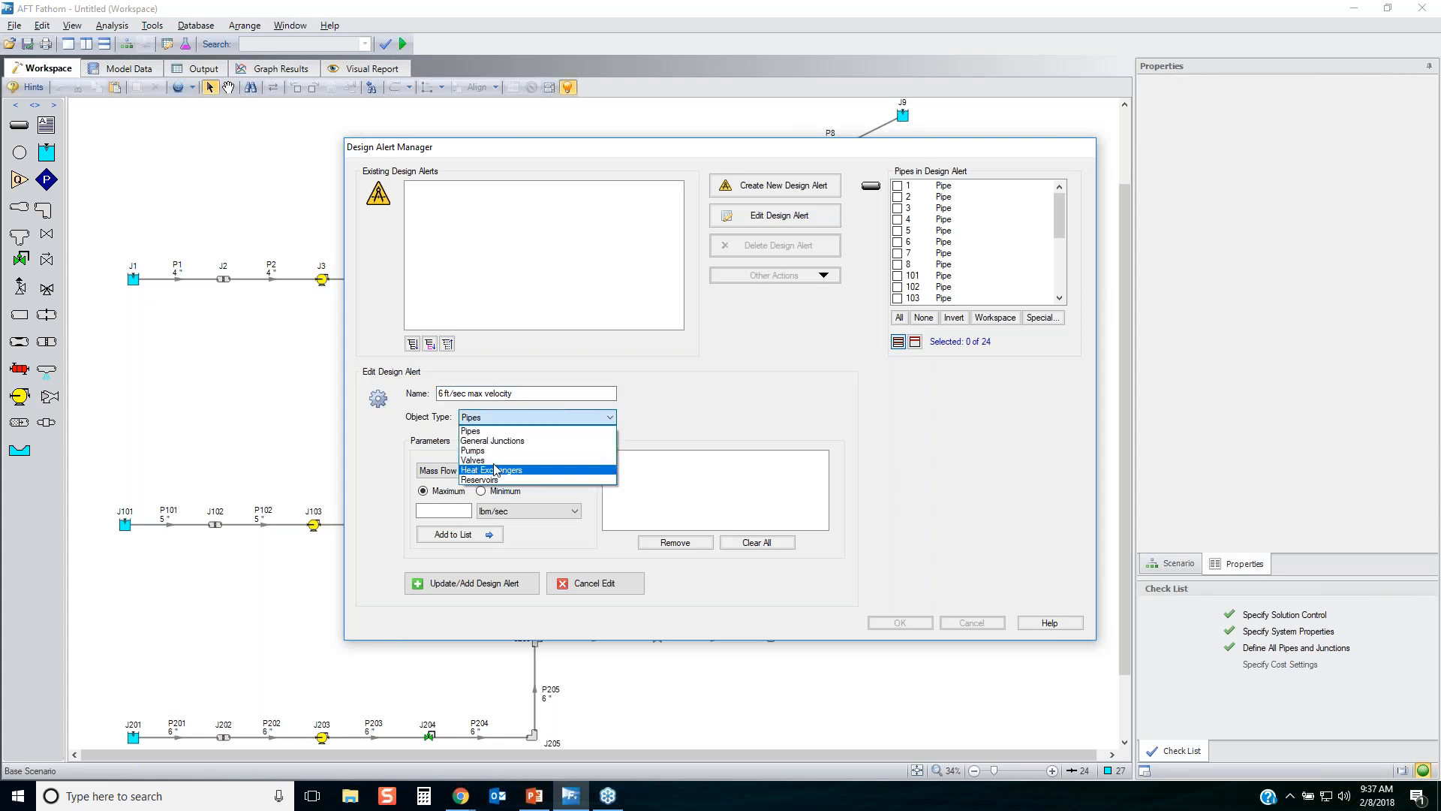
left_click(701, 419)
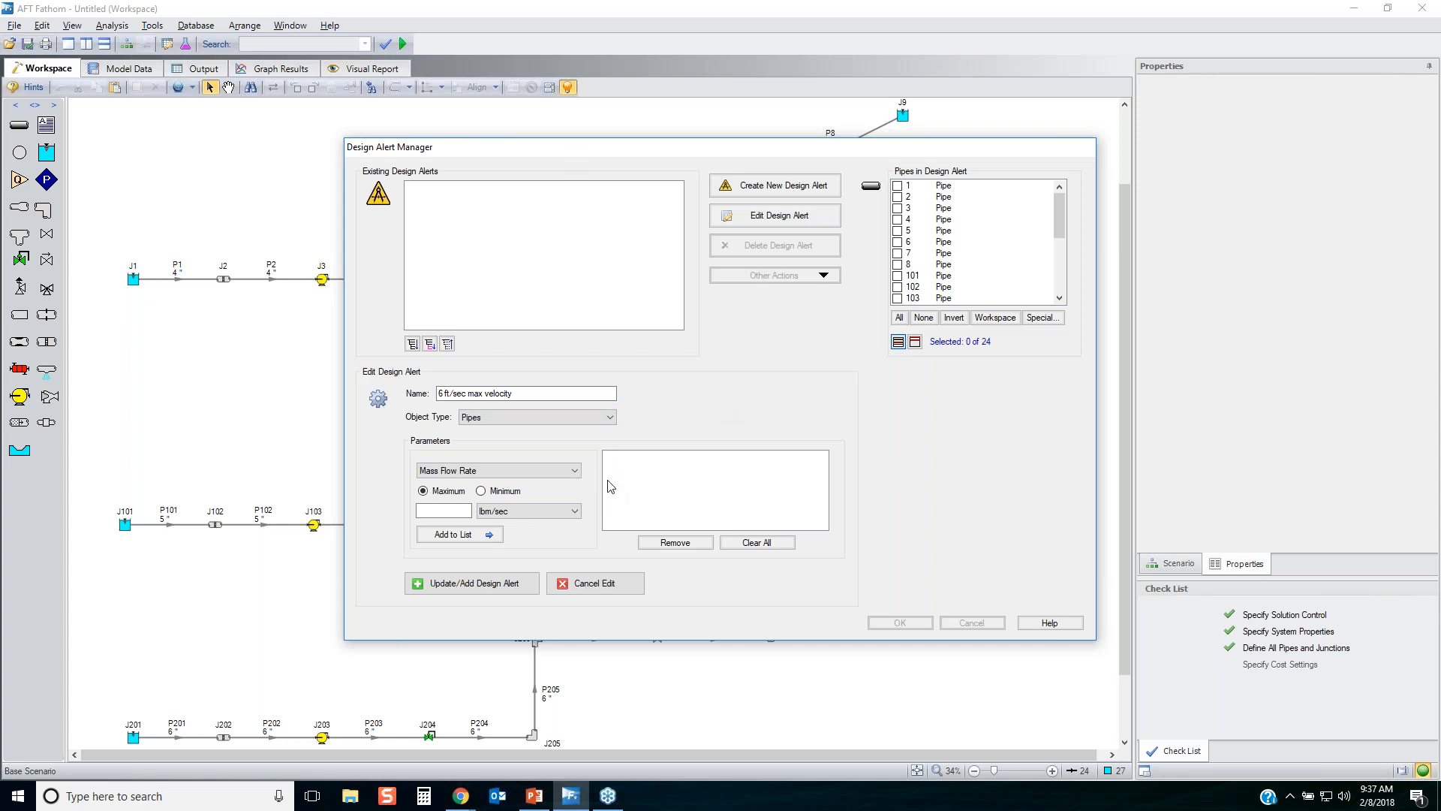
Add a maximum Velocity of 6 feet/sec to the design alert's parameter list.
left_click(485, 471)
scroll(509, 508, "down", 1)
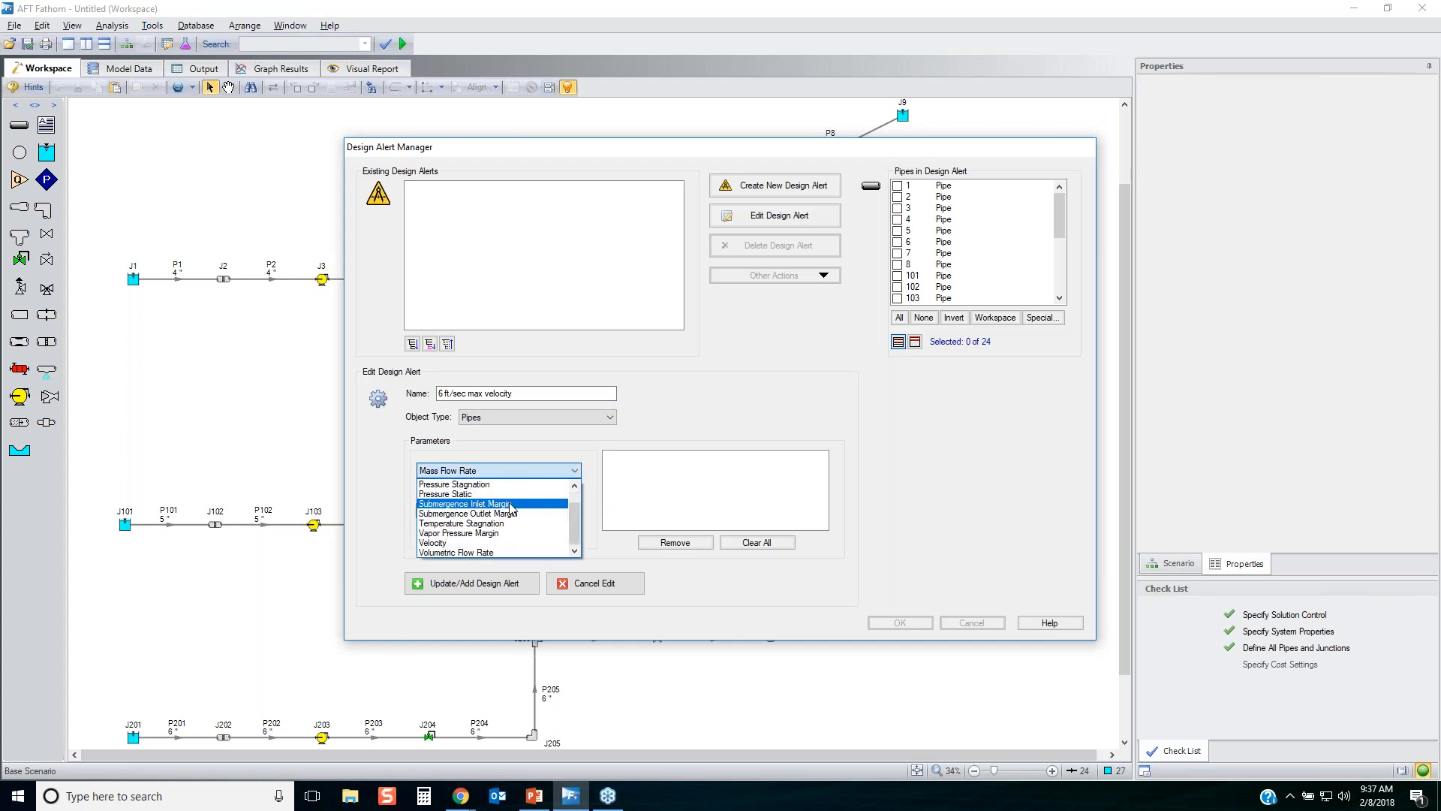
left_click(433, 543)
left_click(462, 509)
type("6")
left_click(454, 533)
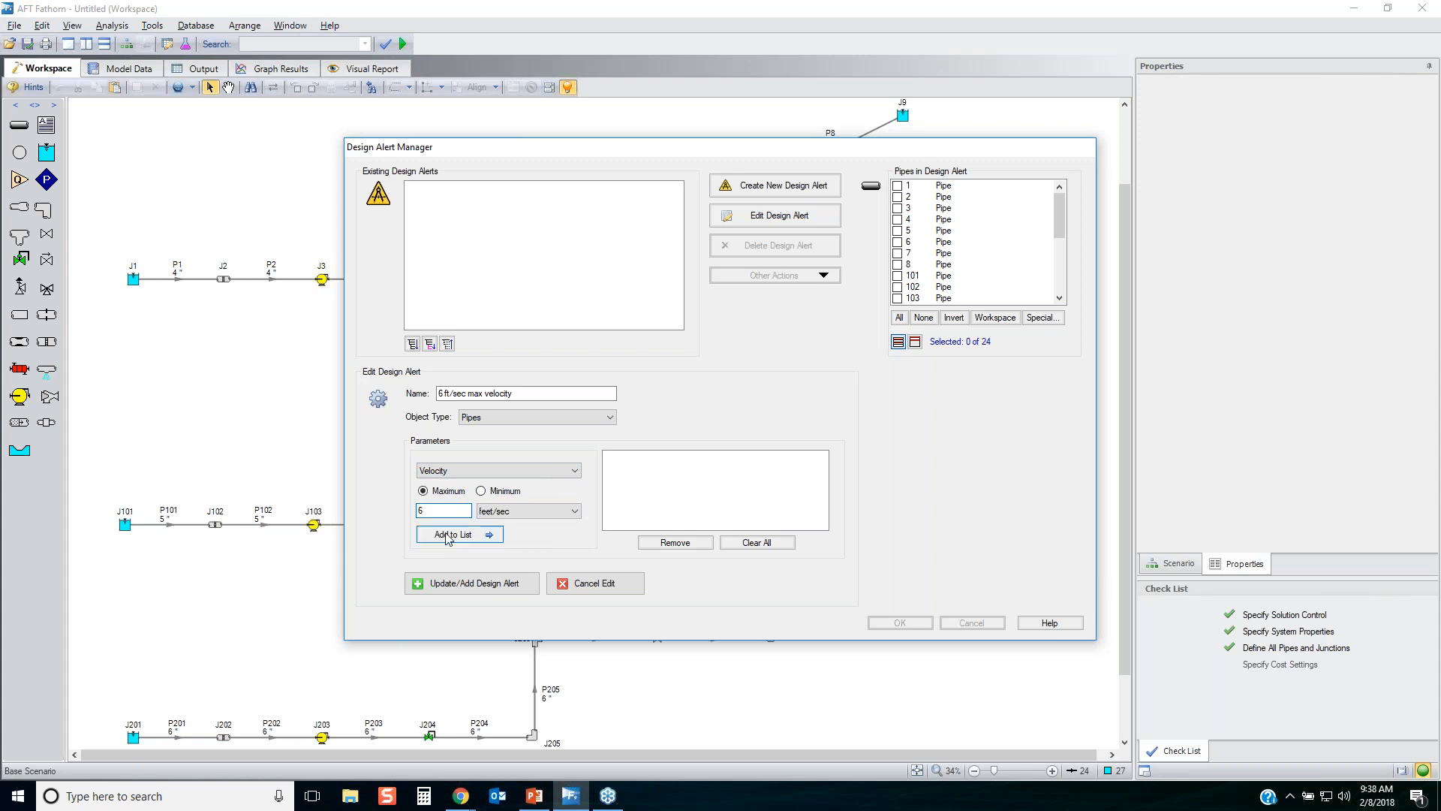
Apply the velocity design alert to all pipes, add it to the existing alerts and accept the Design Alert Manager.
left_click(900, 317)
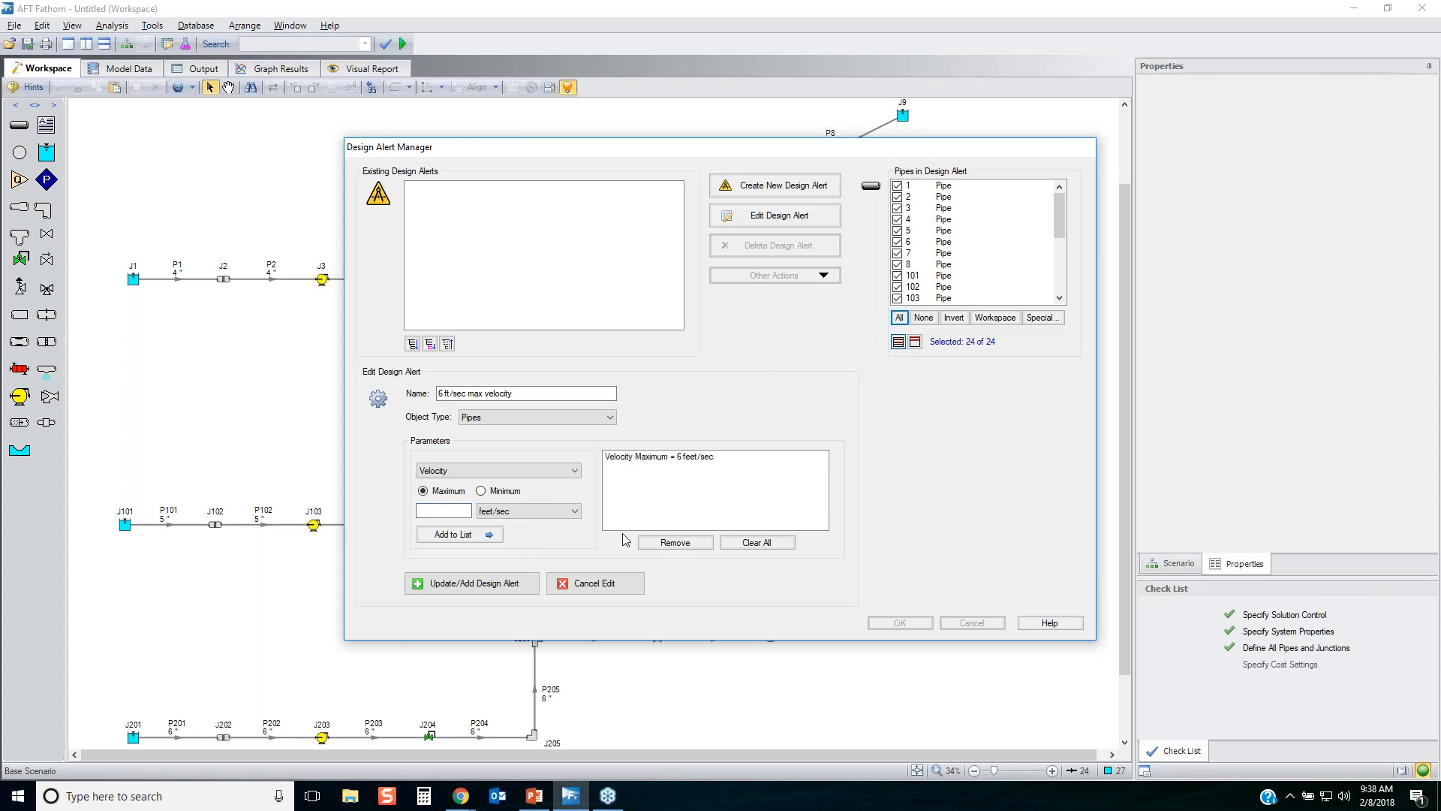
left_click(502, 587)
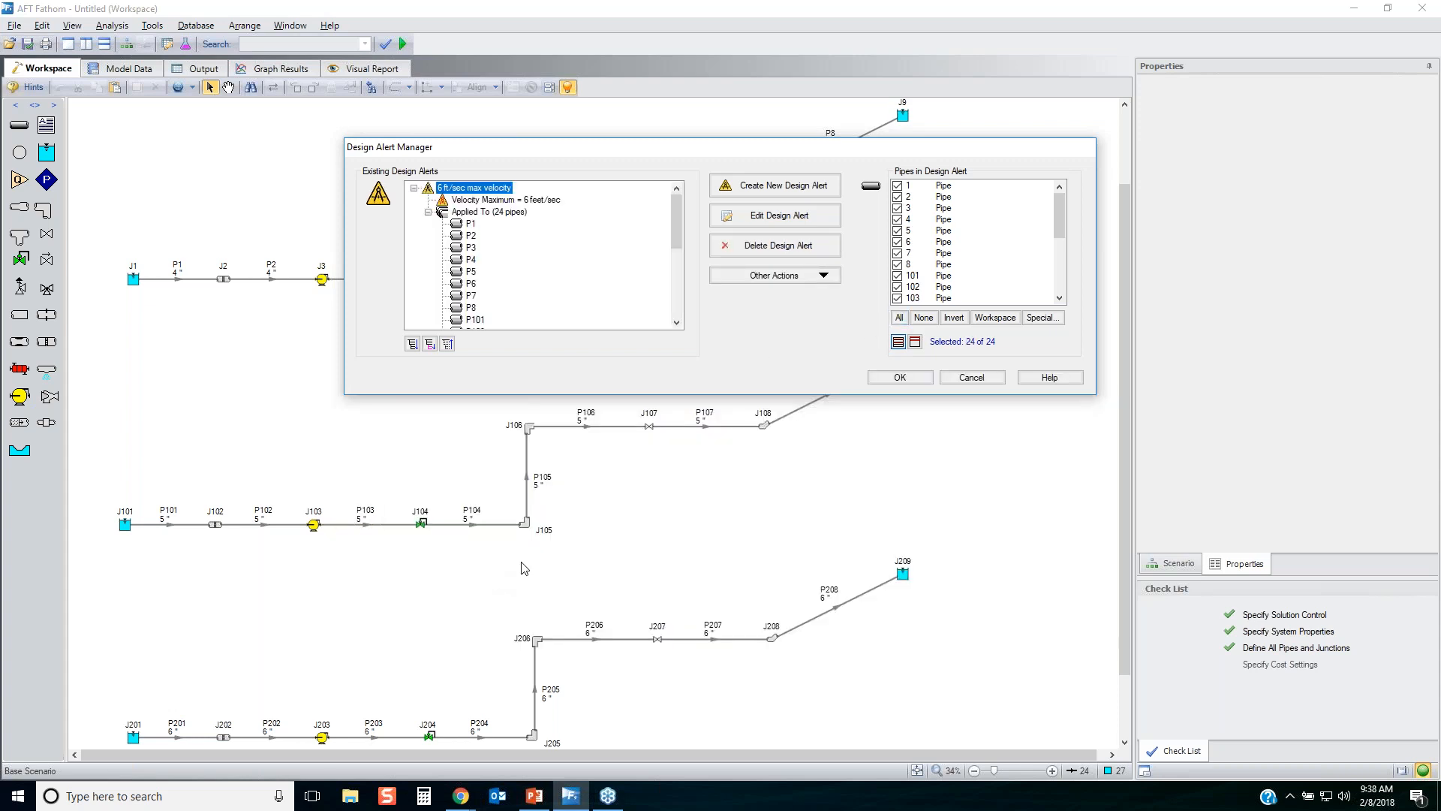
left_click(900, 376)
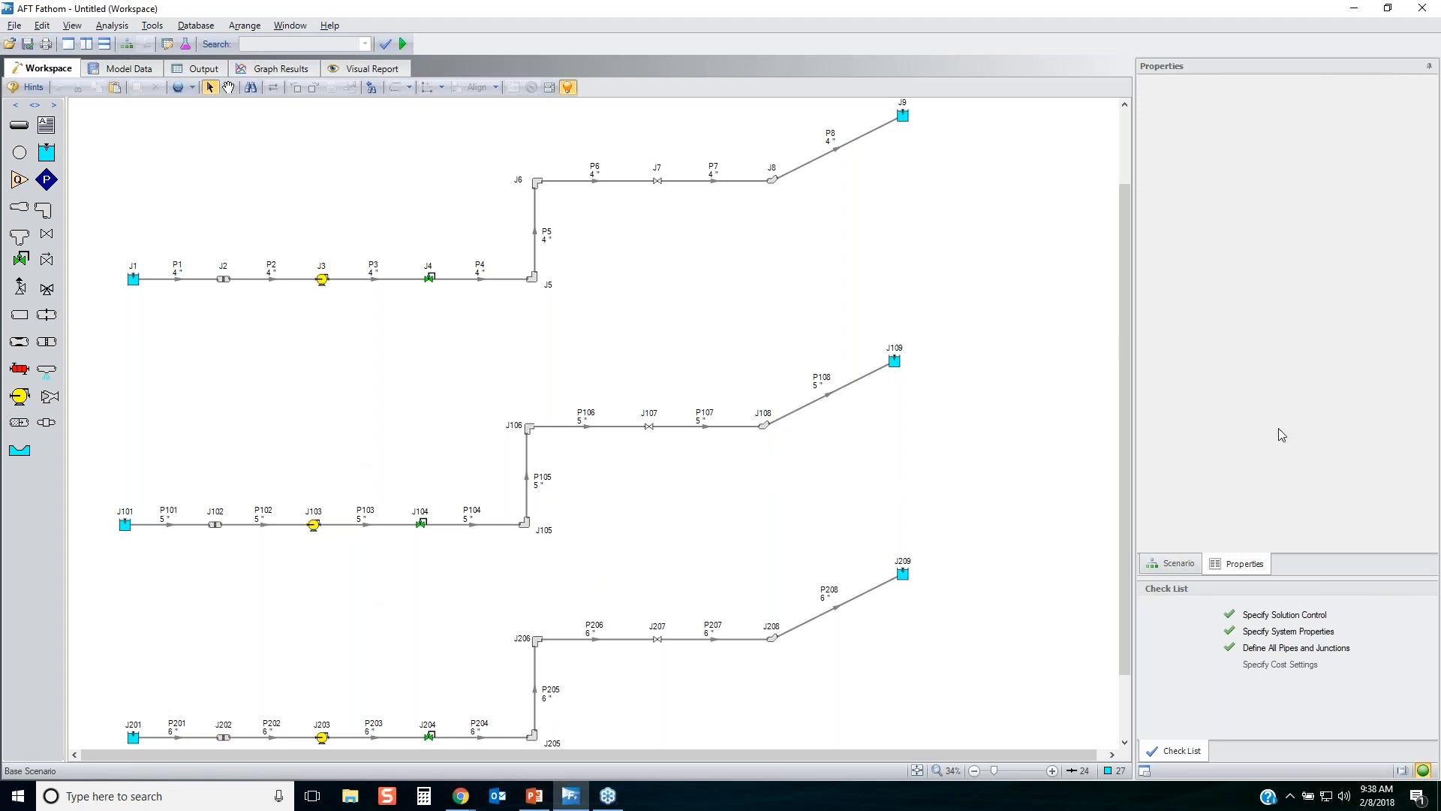
left_click(1343, 385)
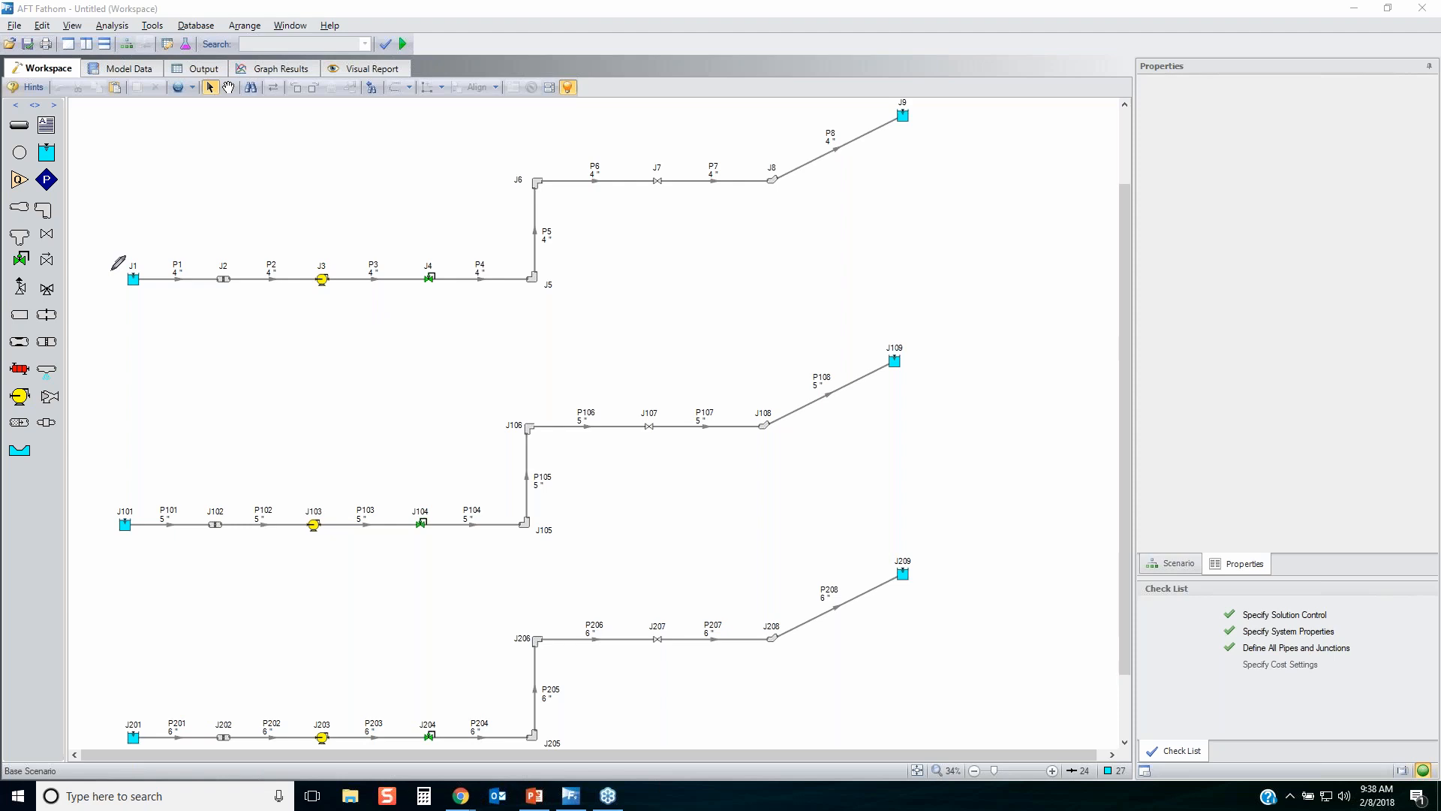
mouse_move(112, 268)
left_mouse_down()
mouse_move(153, 265)
mouse_move(126, 294)
mouse_move(103, 286)
mouse_move(112, 267)
left_mouse_up()
left_click_drag(114, 502, 126, 503)
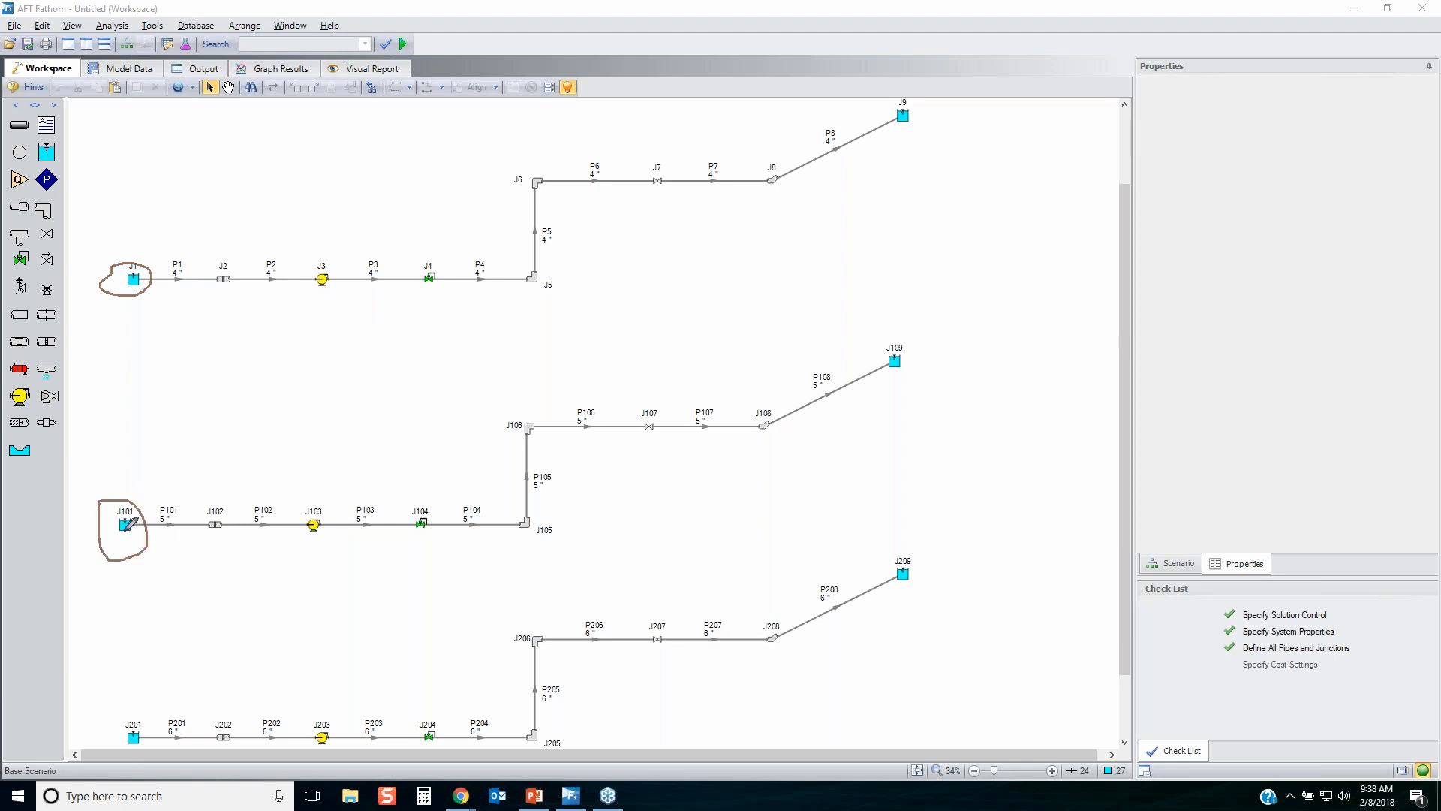
mouse_move(109, 722)
left_mouse_down()
mouse_move(147, 745)
mouse_move(96, 730)
mouse_move(124, 710)
left_mouse_up()
mouse_move(311, 259)
left_mouse_down()
mouse_move(324, 257)
mouse_move(331, 294)
mouse_move(308, 263)
left_mouse_up()
mouse_move(306, 506)
left_mouse_down()
mouse_move(328, 529)
mouse_move(302, 517)
left_mouse_up()
mouse_move(308, 725)
left_mouse_down()
mouse_move(331, 710)
mouse_move(335, 748)
mouse_move(310, 711)
left_mouse_up()
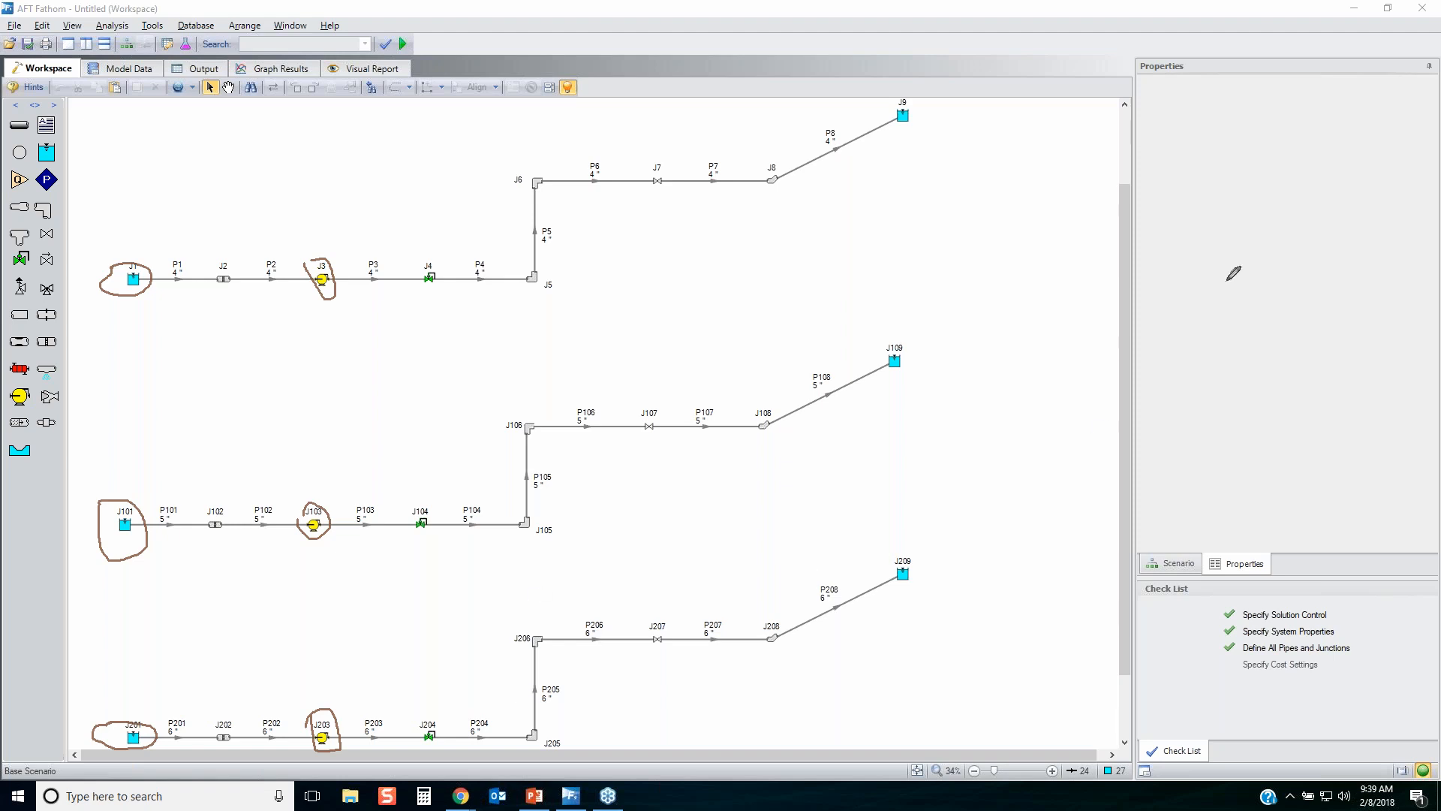
key("Escape")
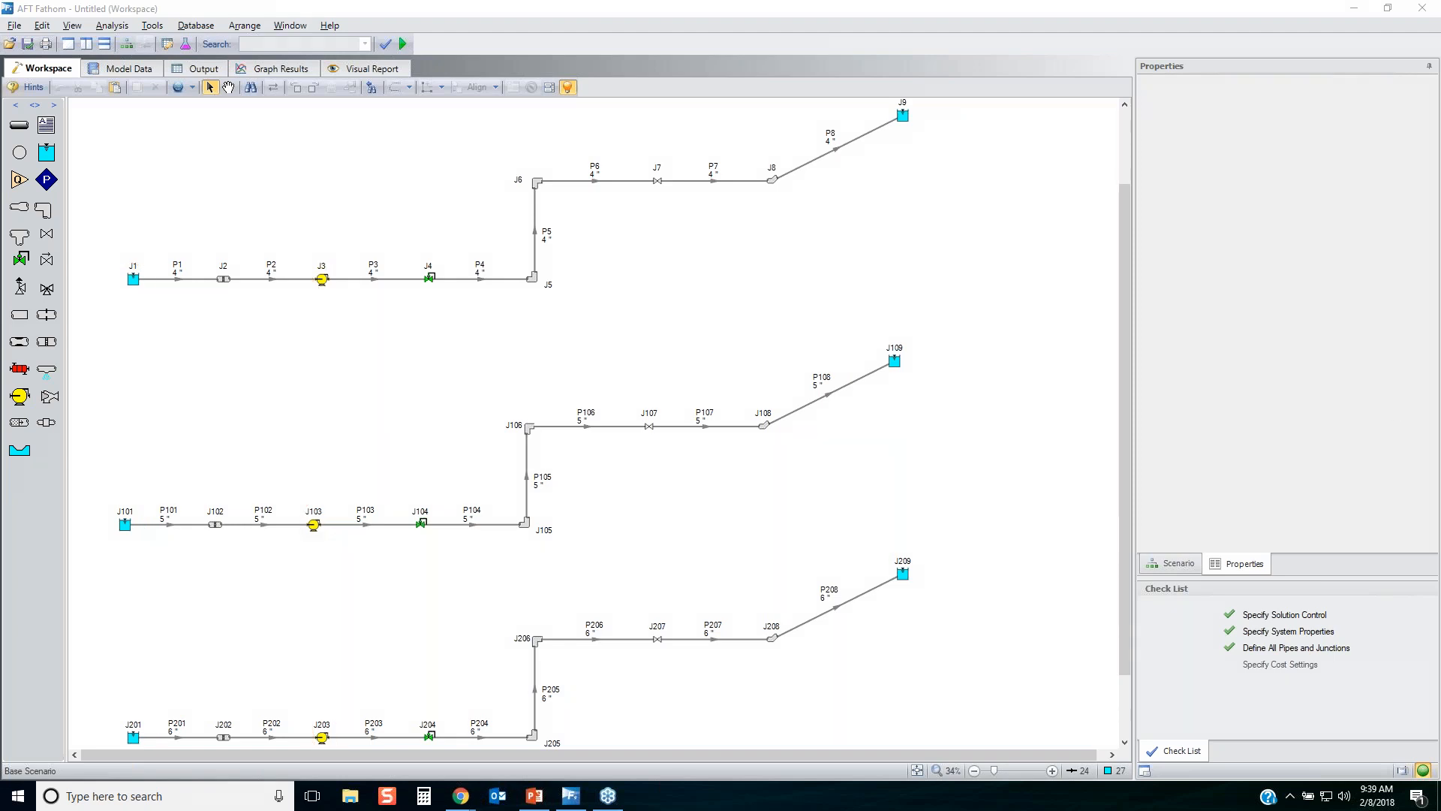
Activate the GSC (Goal Seek & Control) module.
left_click(157, 27)
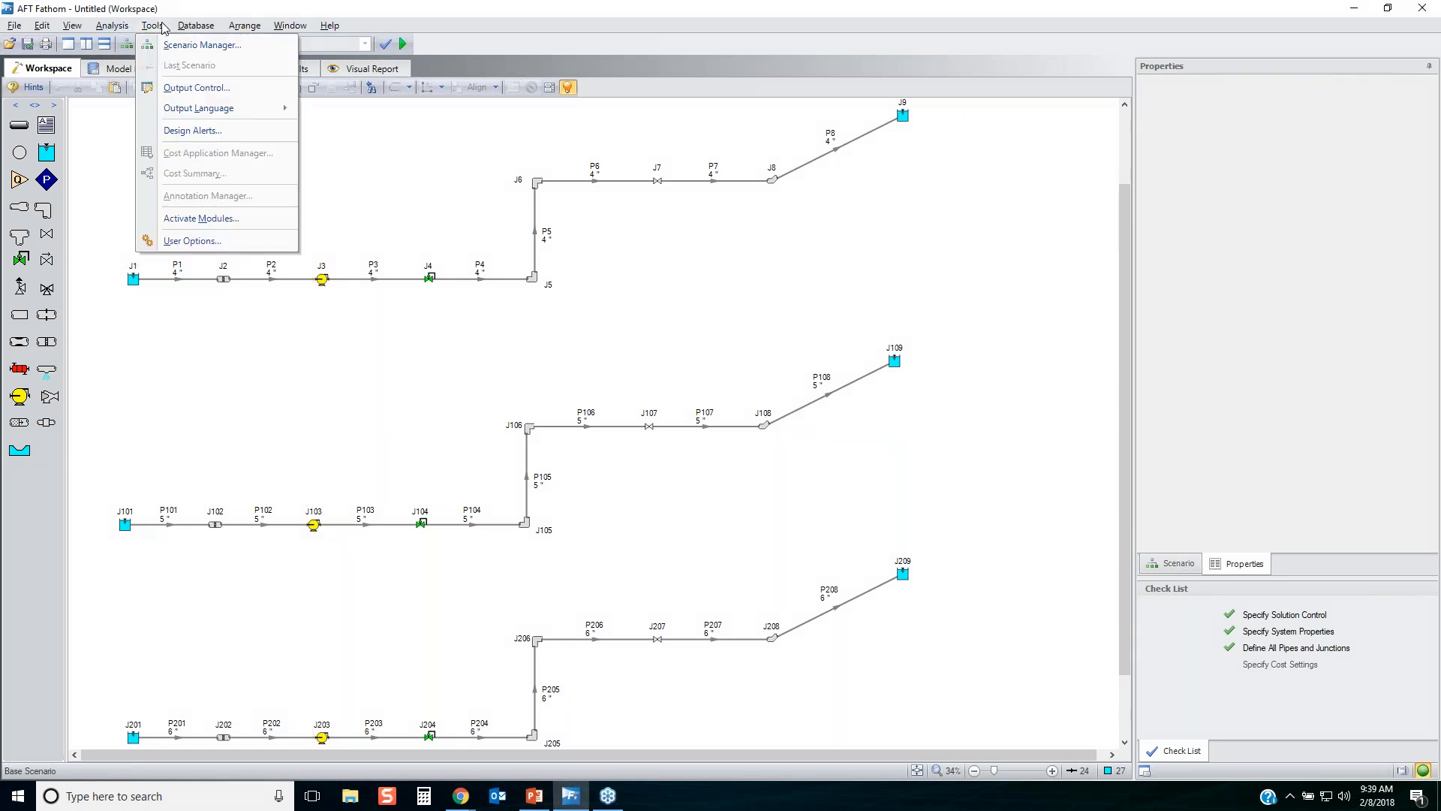
left_click(190, 218)
left_click(580, 369)
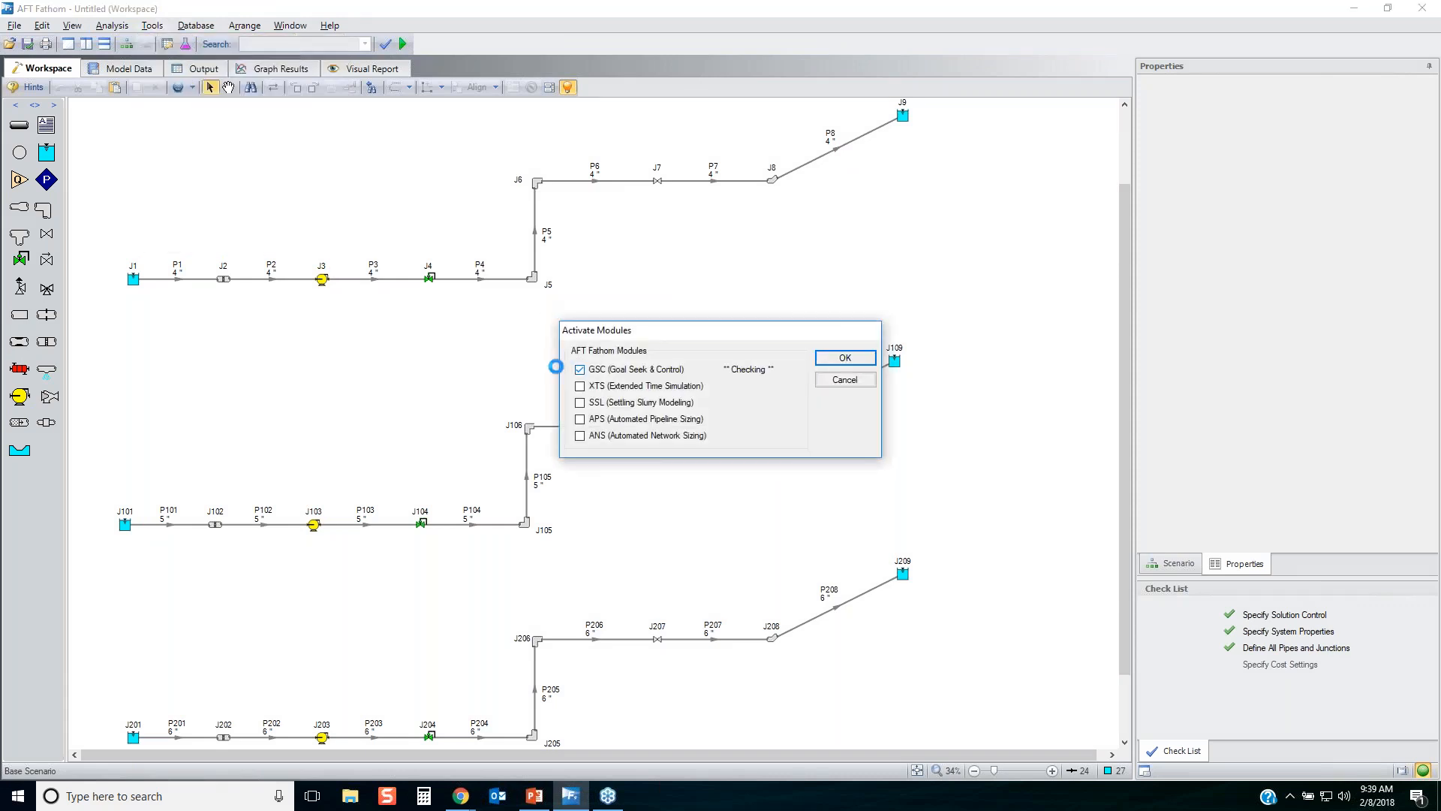
left_click(845, 358)
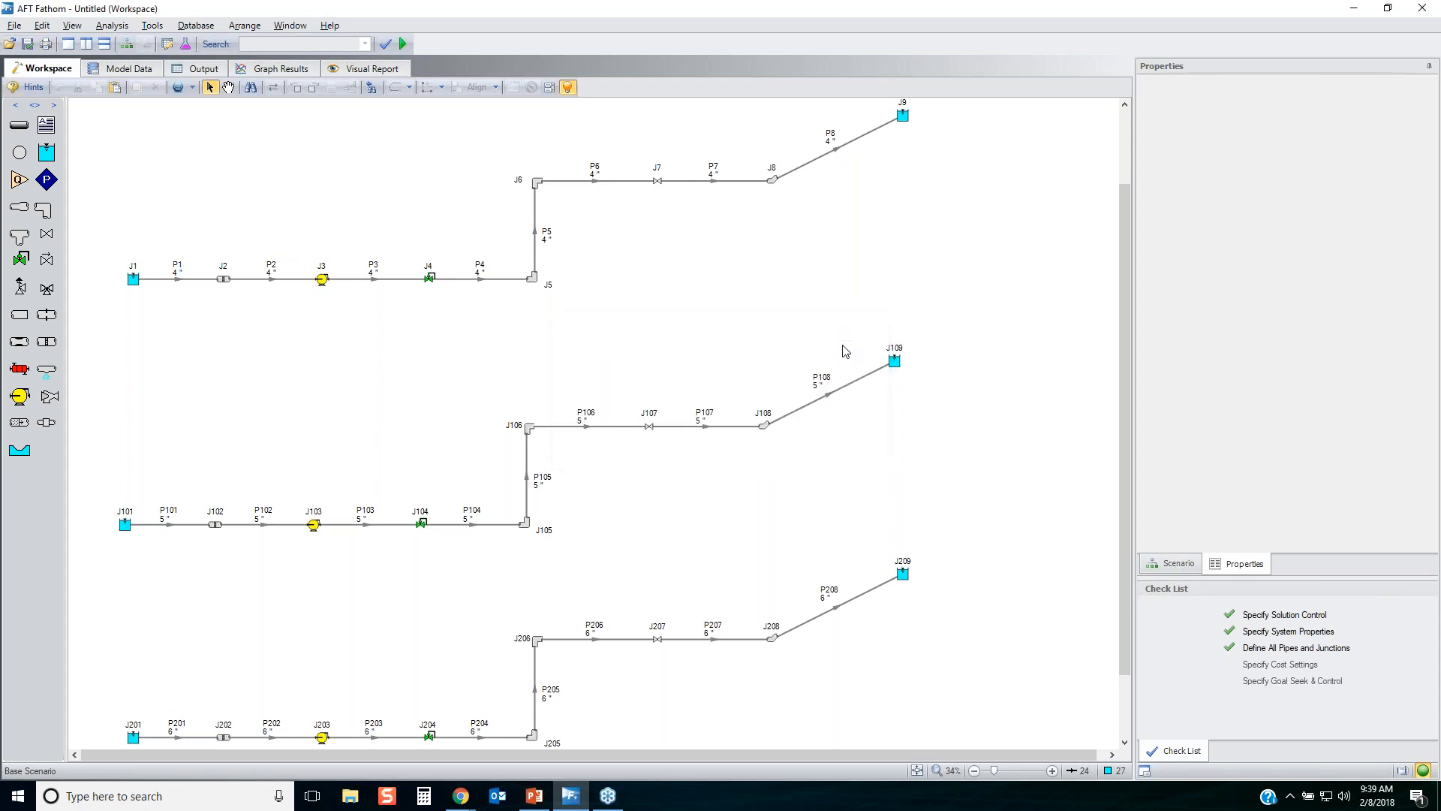
Create a new variable in the Goal Seek and Control Manager that varies the Liquid Level of Reservoir junction J1.
left_click(122, 30)
left_click(142, 149)
left_click(418, 250)
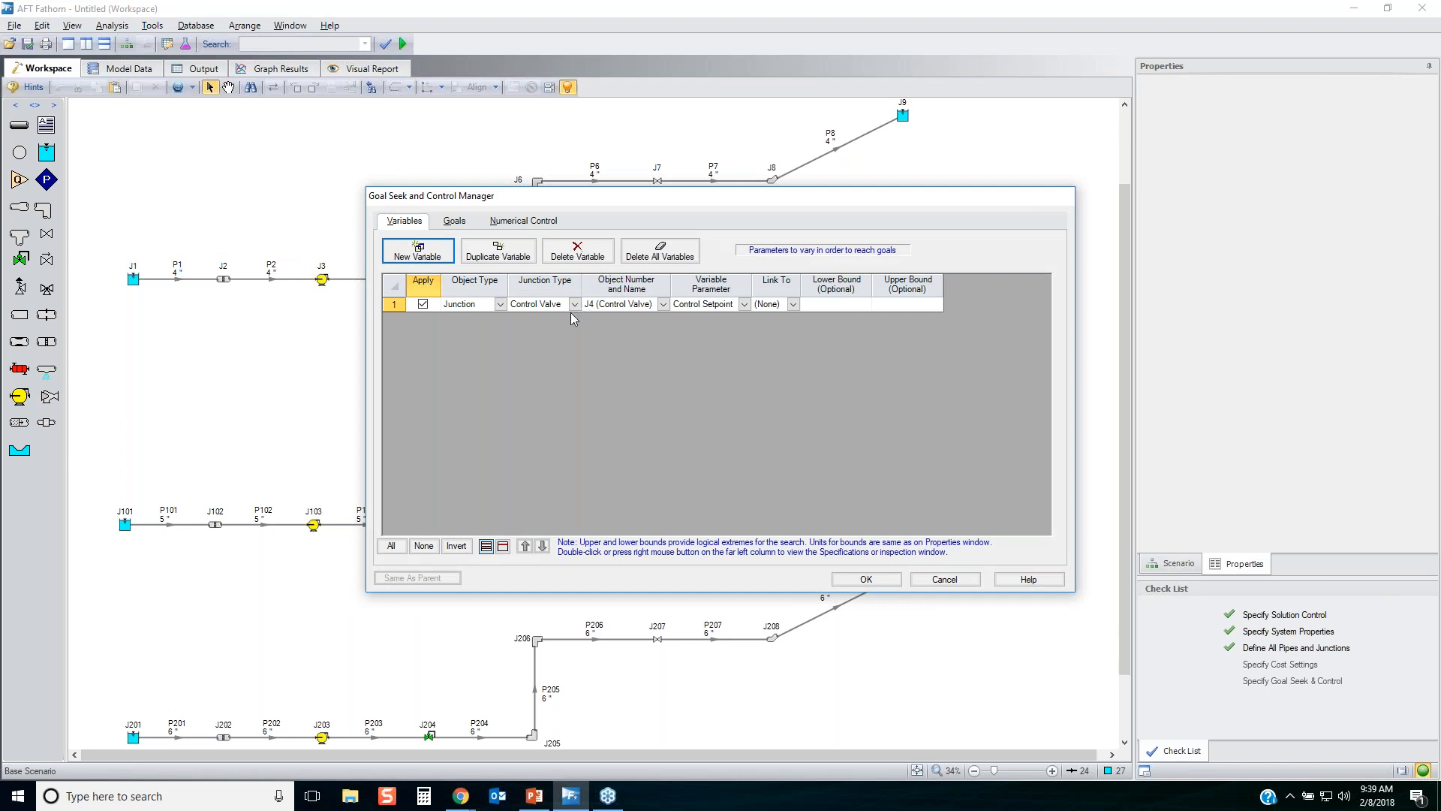
left_click(575, 304)
left_click(559, 344)
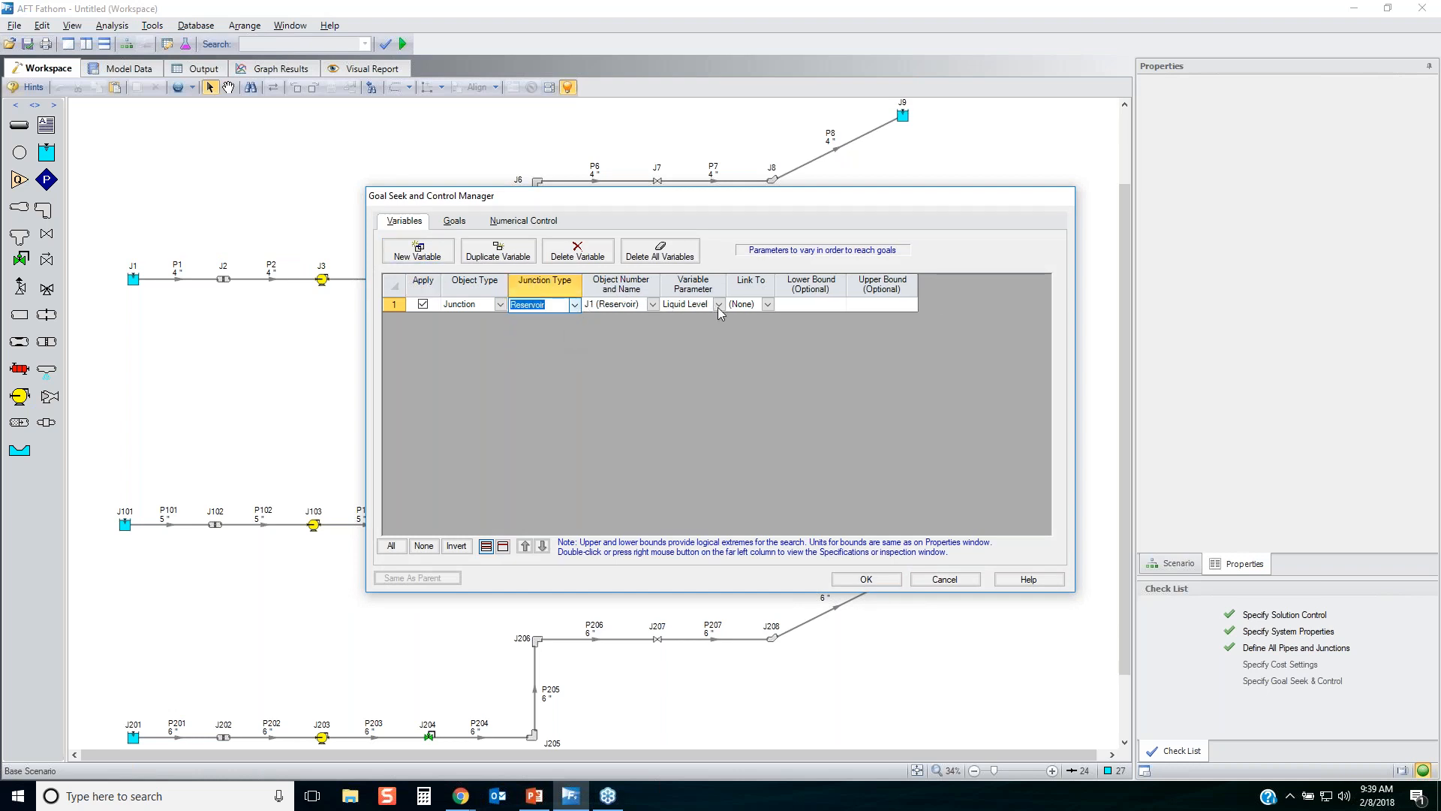
Duplicate the J1 reservoir liquid level variable twice and assign the copies to reservoirs J101 and J201.
left_click(396, 304)
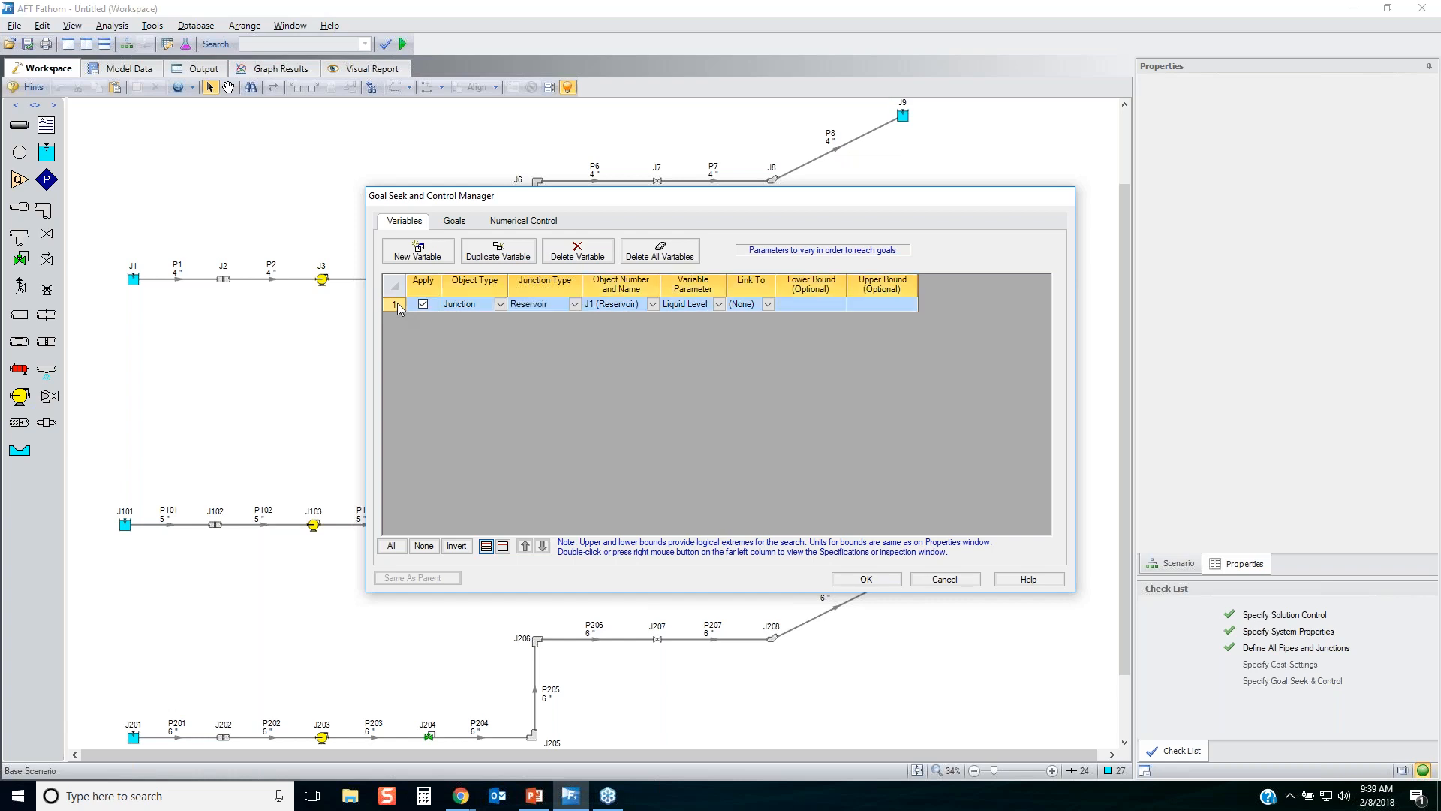
left_click(497, 250)
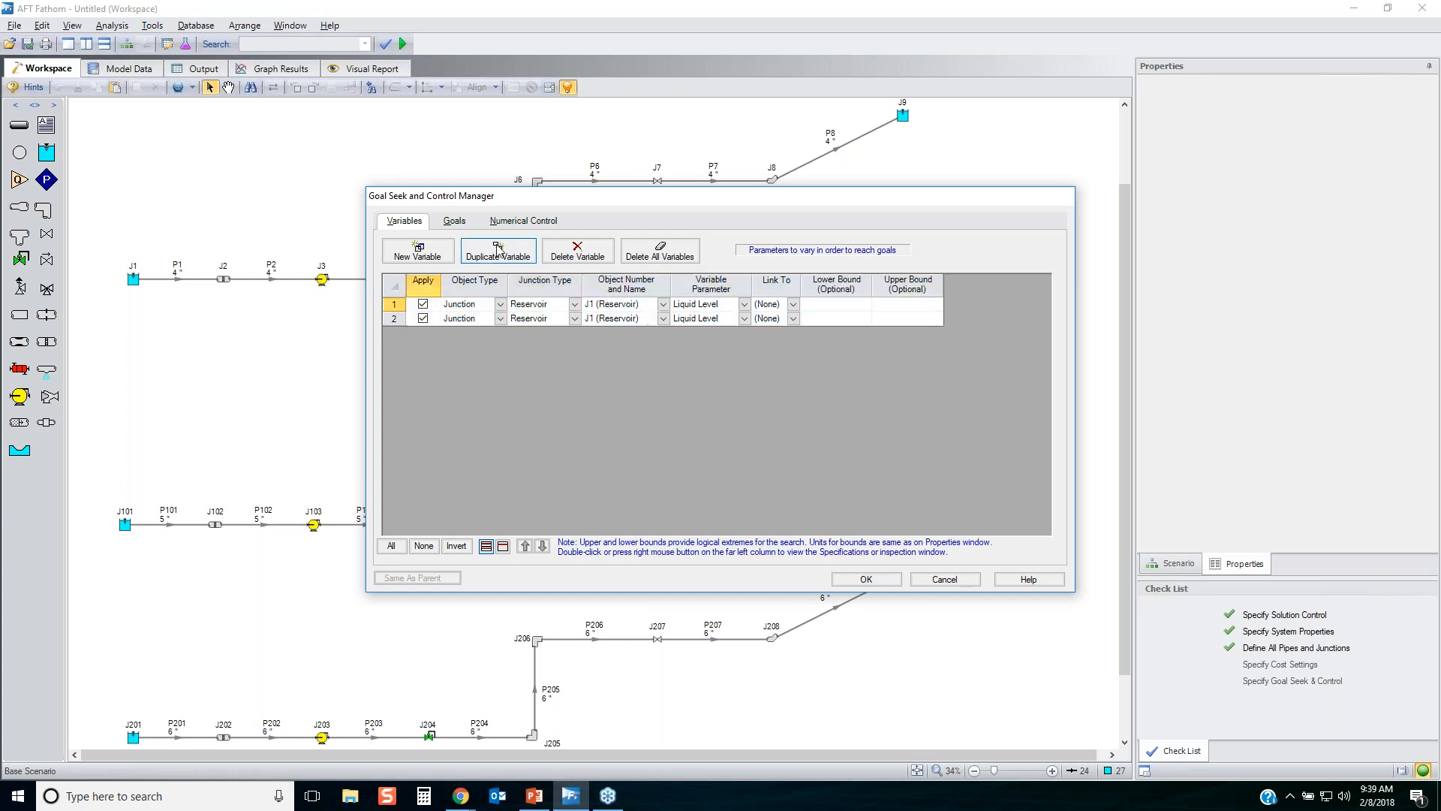
left_click(499, 250)
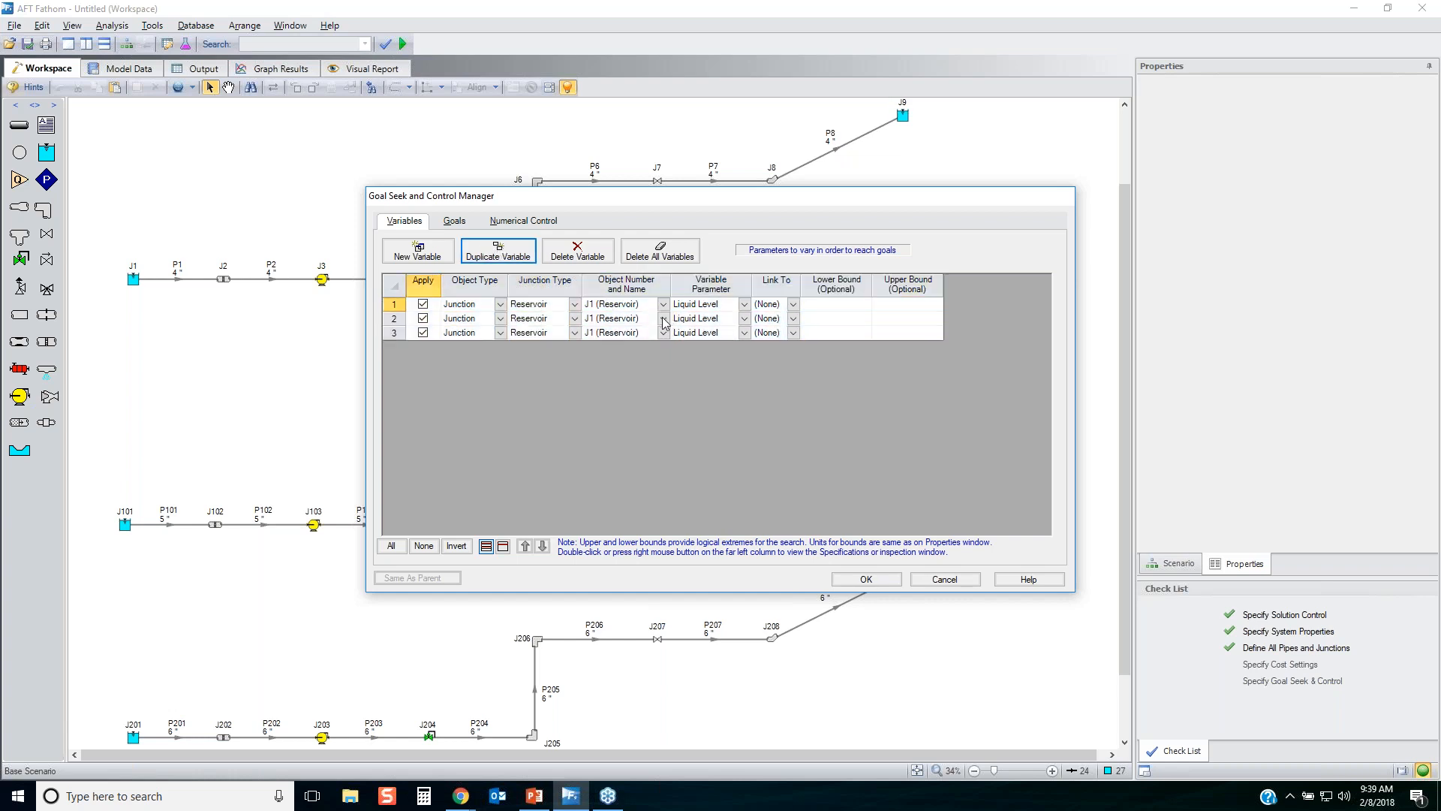
left_click(664, 320)
left_click(662, 345)
left_click(657, 334)
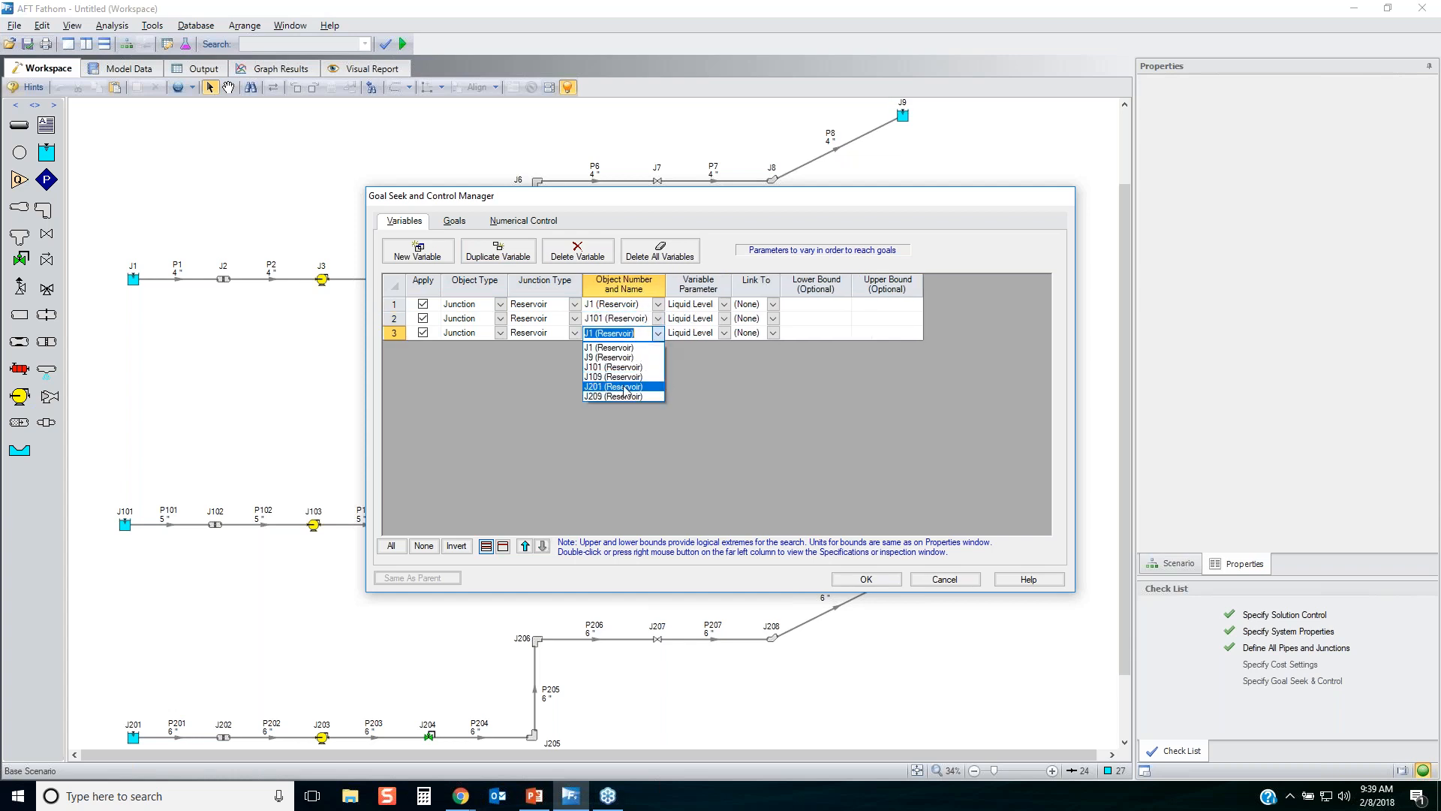
left_click(625, 391)
Create a new pipe point goal with the parameter Pressure Static equal to 2 psig.
left_click(455, 221)
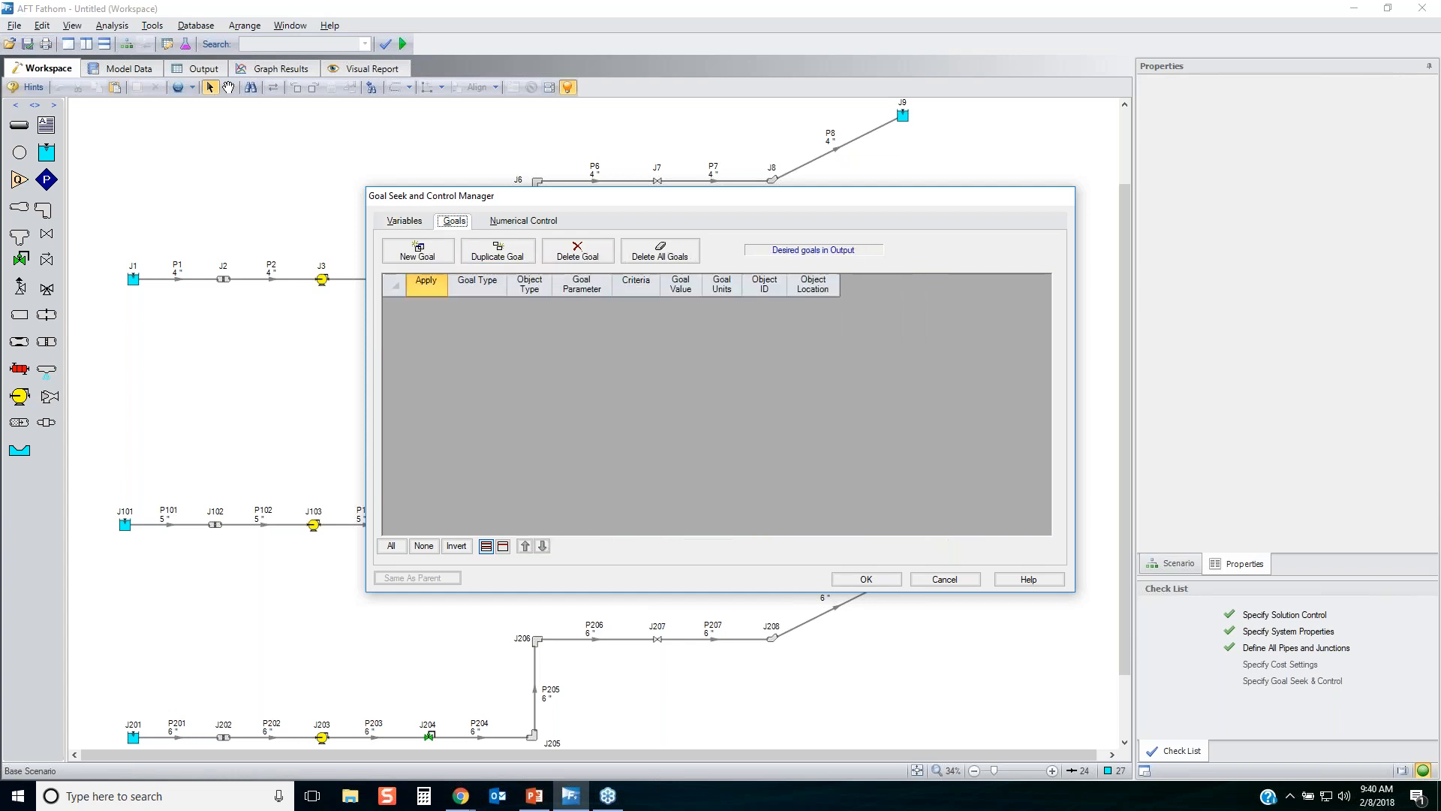
left_click(434, 257)
left_click(645, 305)
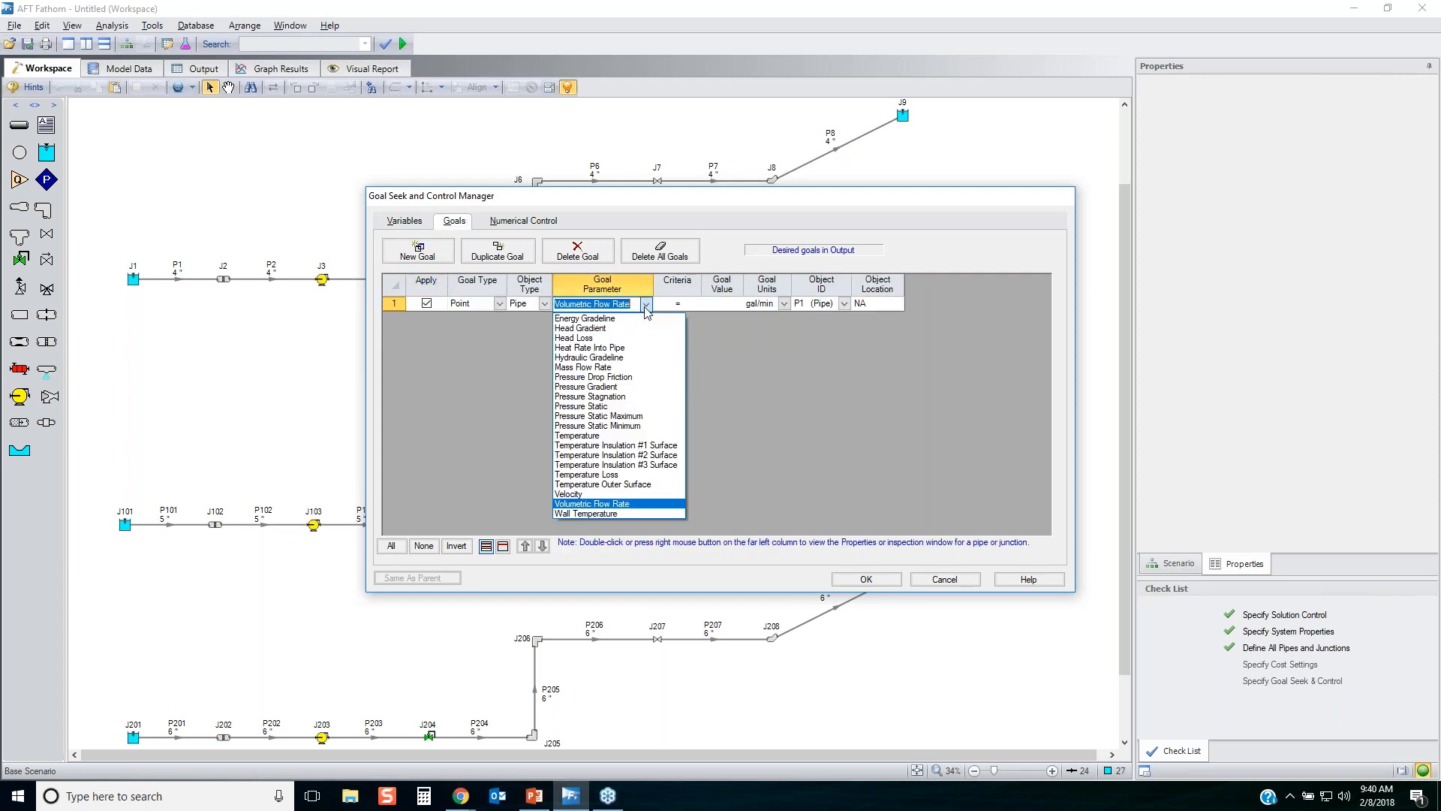
left_click(612, 406)
left_click(697, 304)
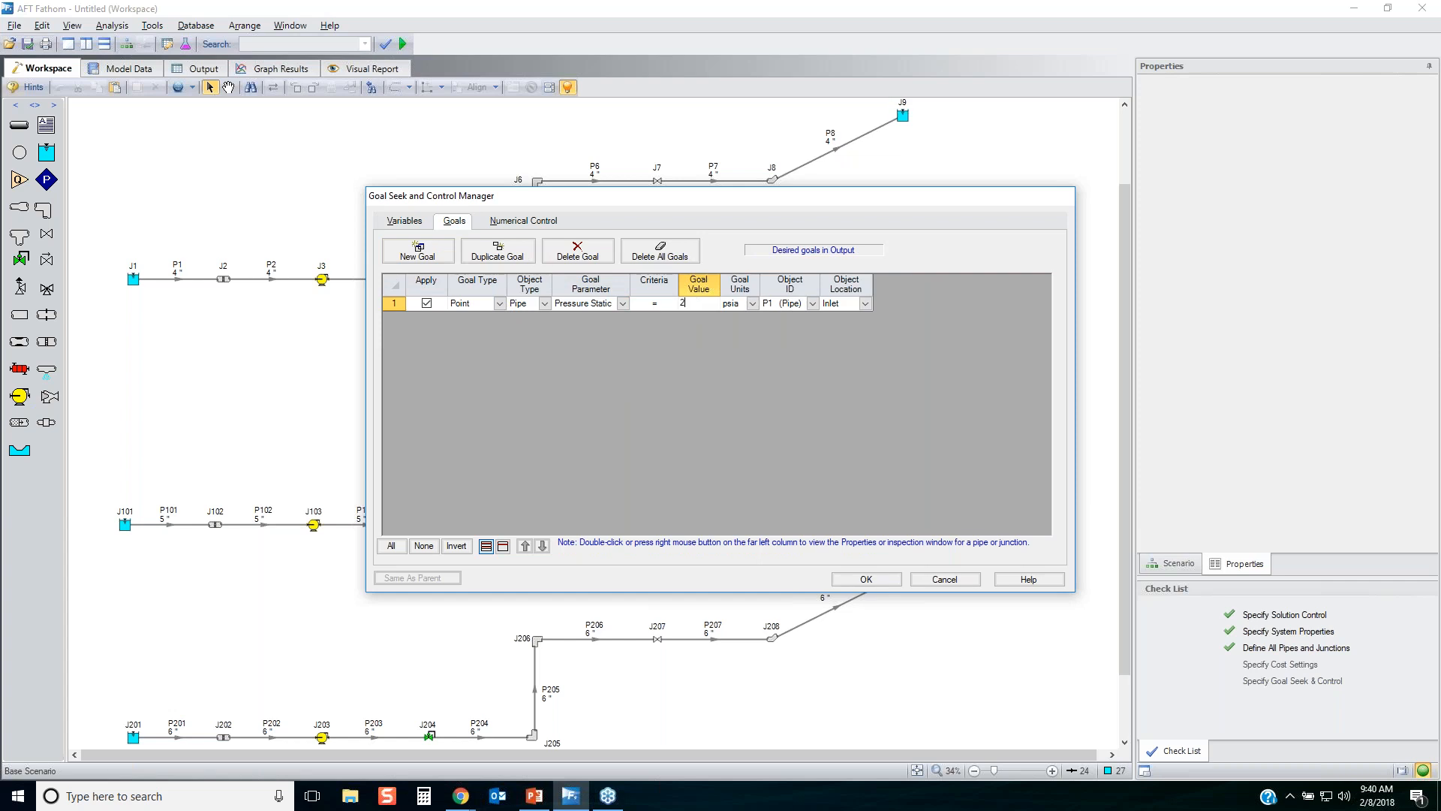
left_click(751, 304)
left_click(743, 605)
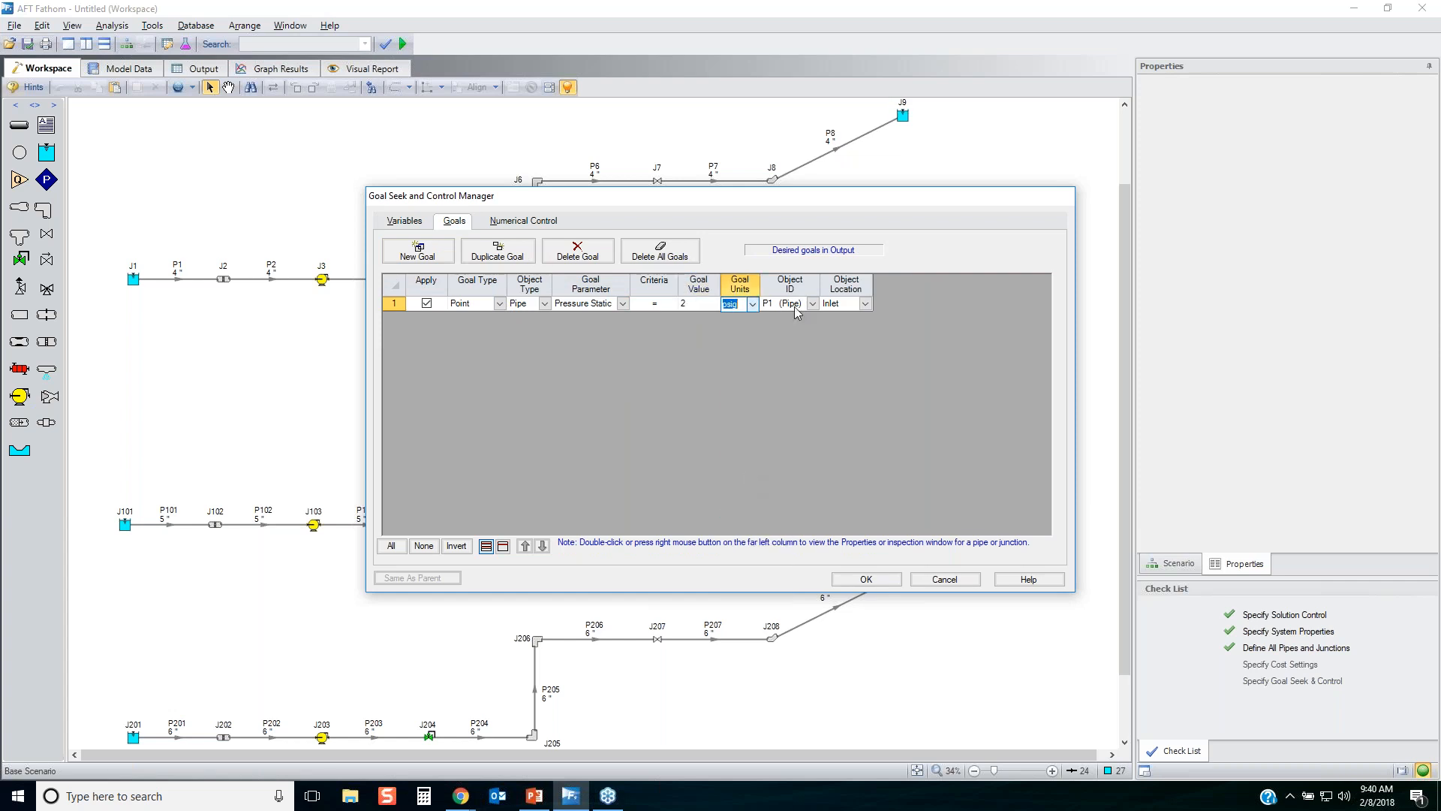
Assign the static pressure goal to the Outlet of pipe P2.
left_click(865, 304)
left_click(837, 328)
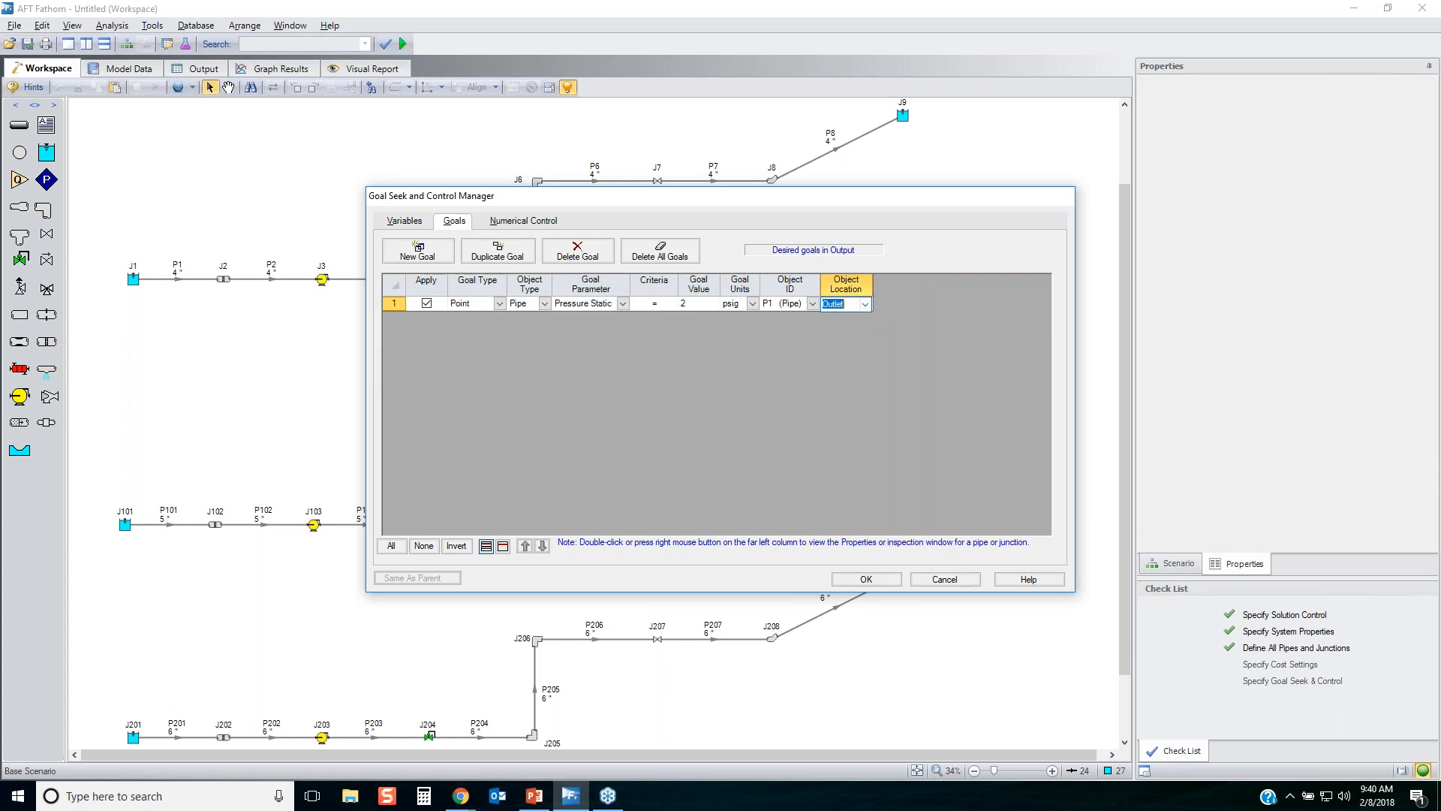
left_click(812, 304)
left_click(785, 321)
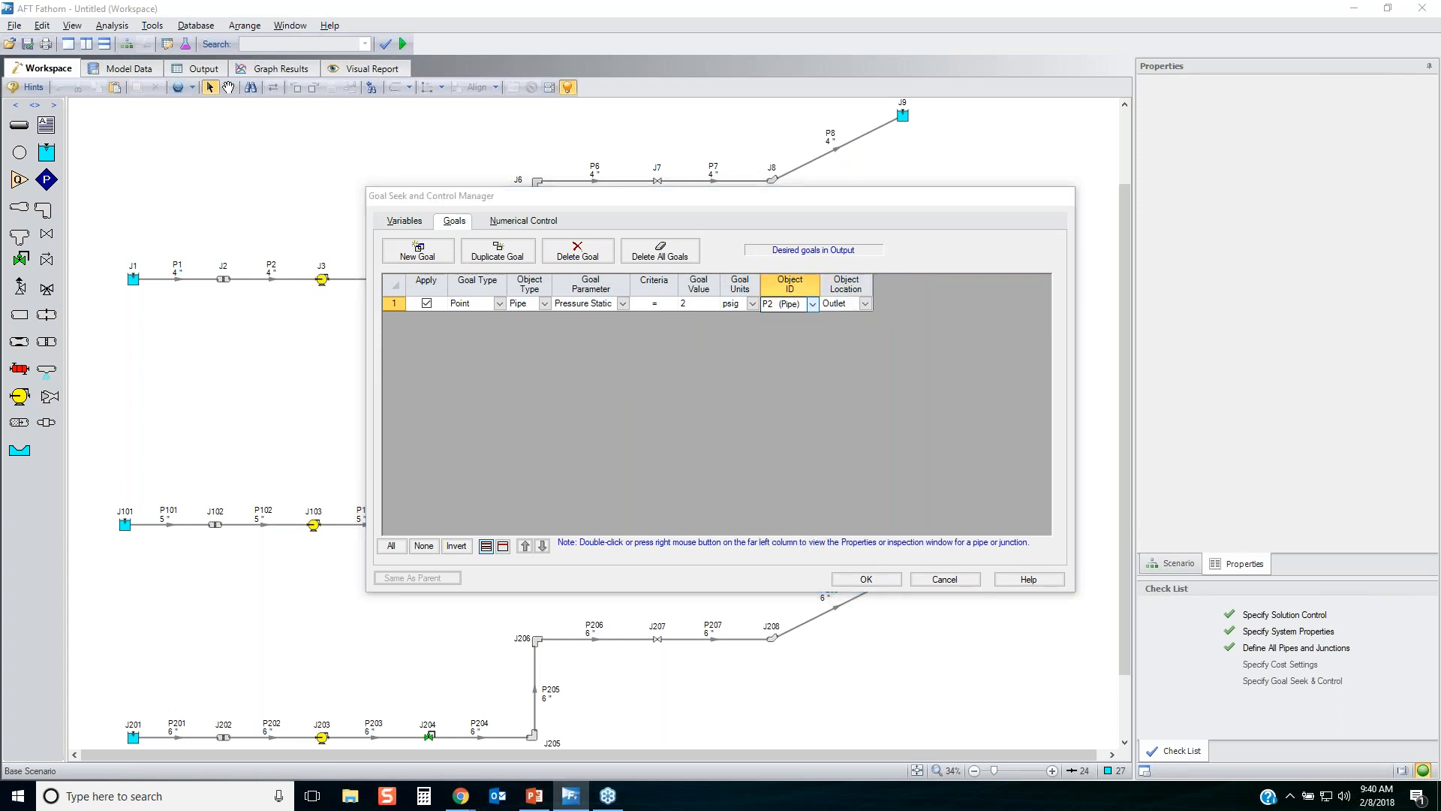
left_click_drag(318, 288, 317, 278)
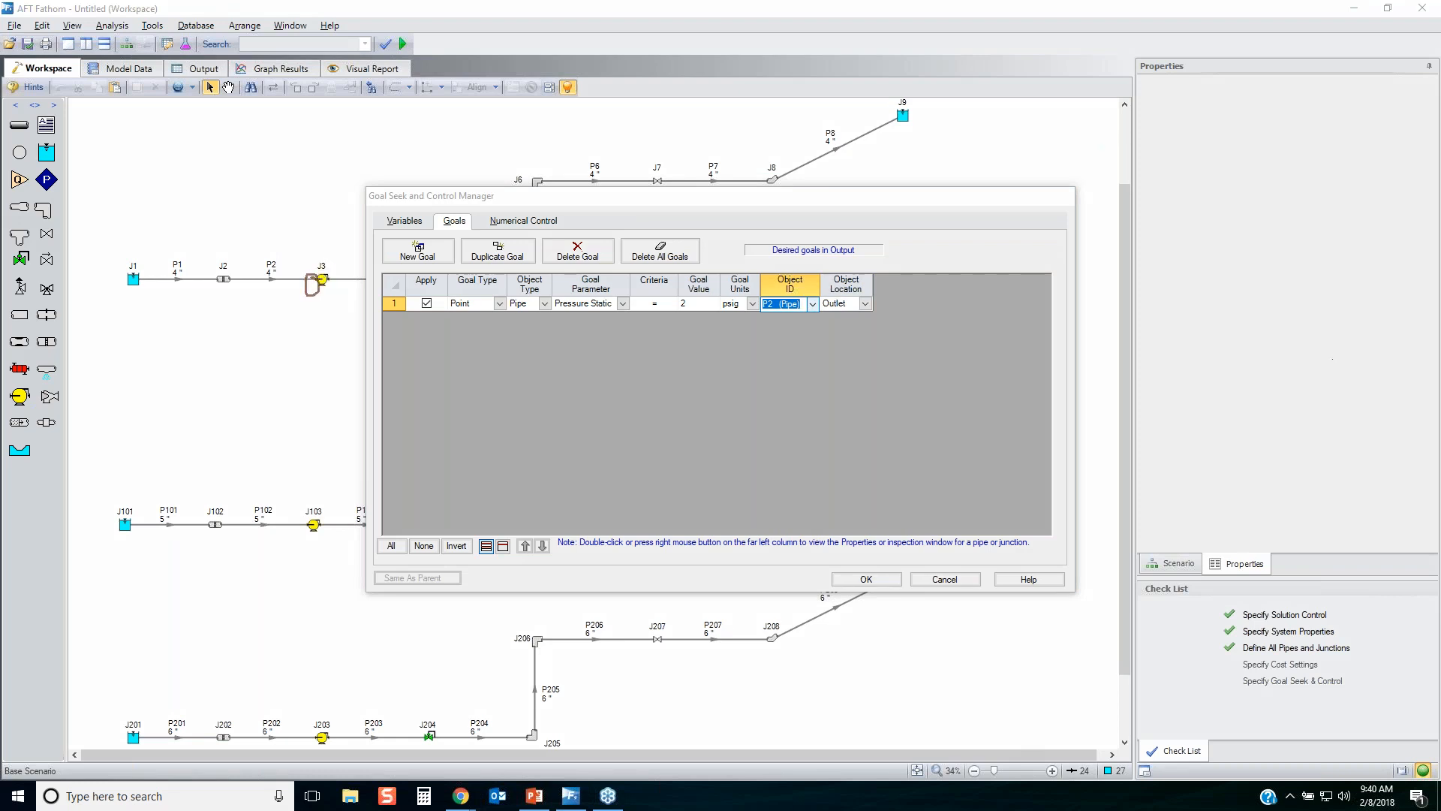
key("Escape")
Duplicate the P2 static pressure goal twice, assign the copies to pipes P102 and P202, and accept the Goal Seek and Control Manager.
left_click(402, 313)
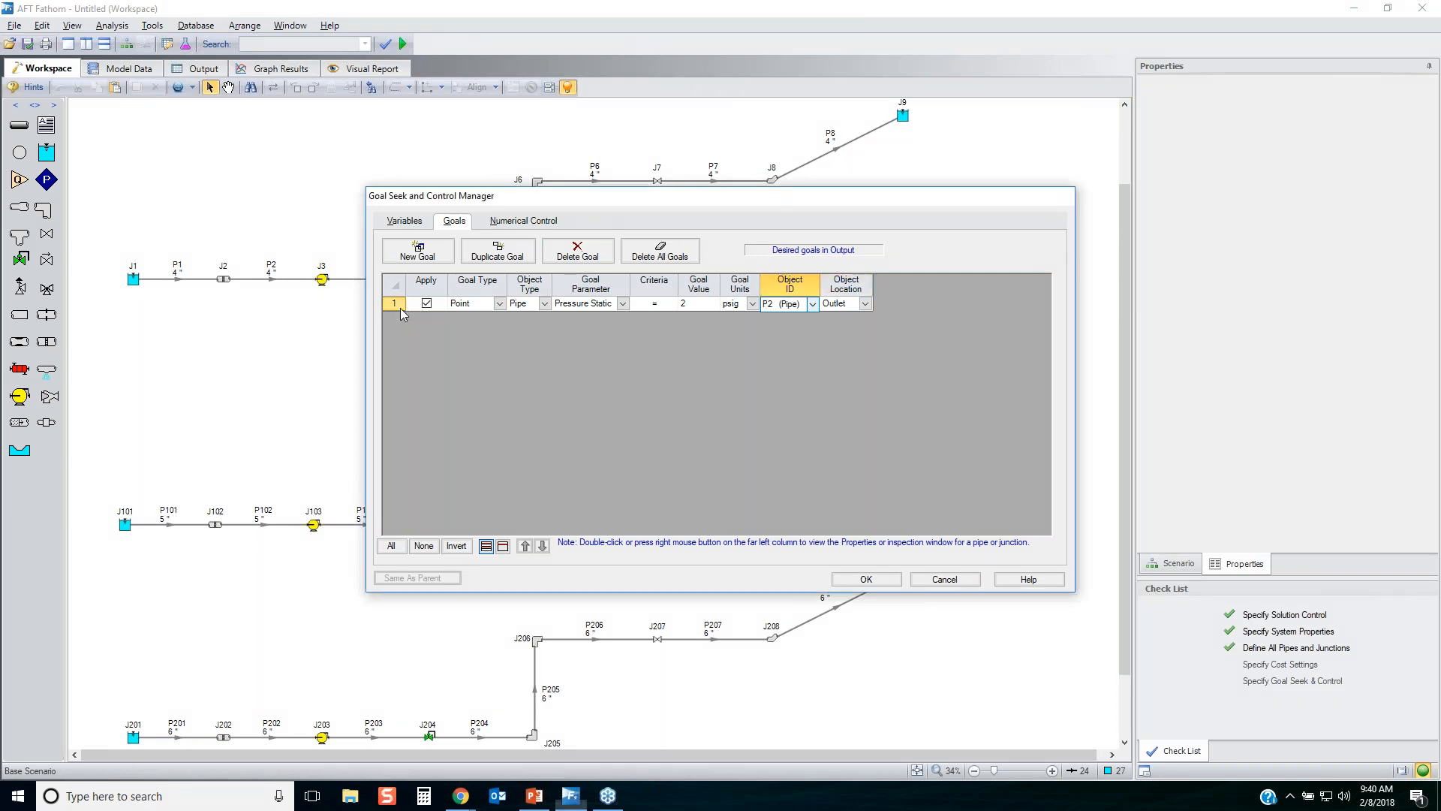
left_click(496, 252)
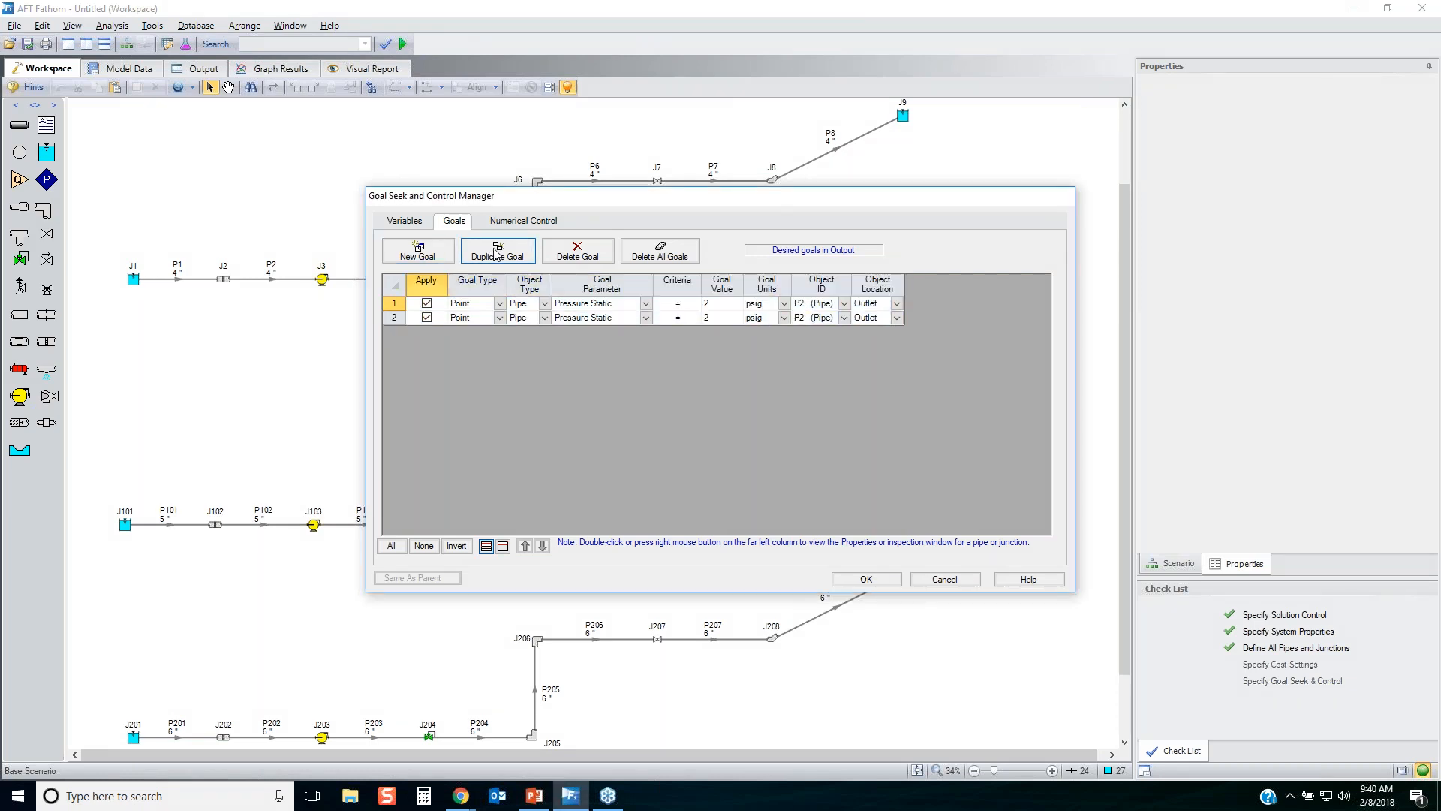
left_click(495, 253)
left_click(844, 318)
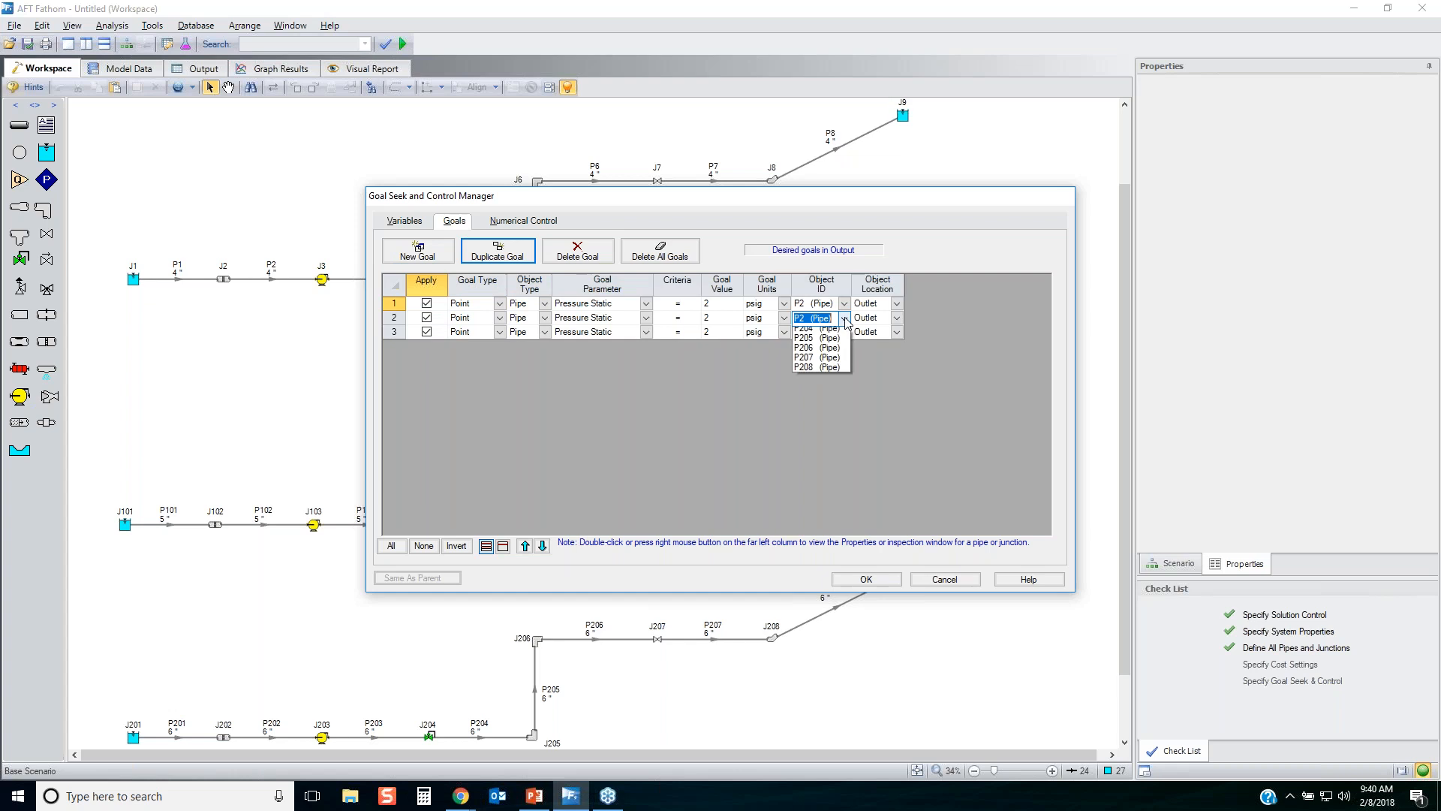
left_click(818, 421)
left_click(823, 331)
left_click(822, 331)
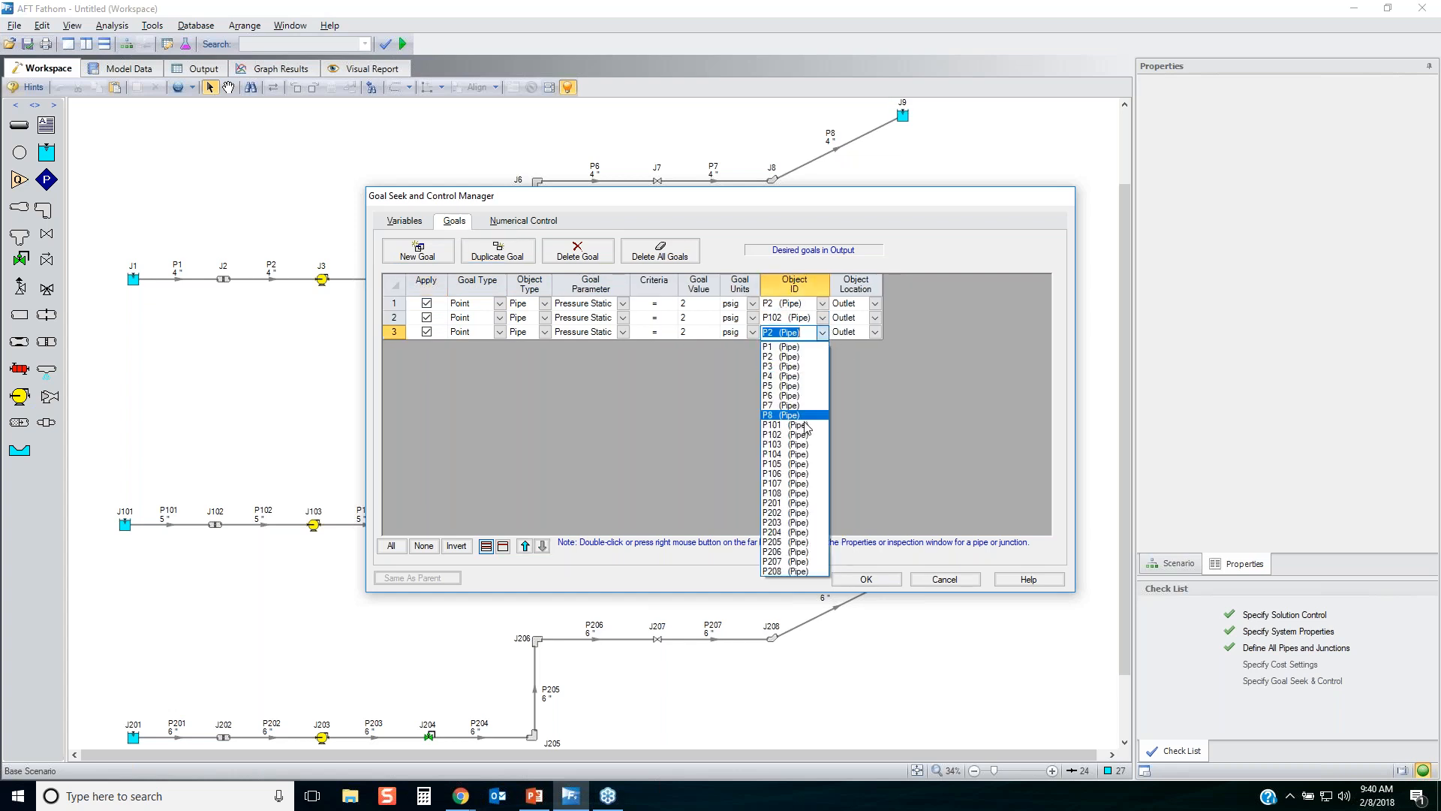
left_click(790, 514)
left_click(866, 579)
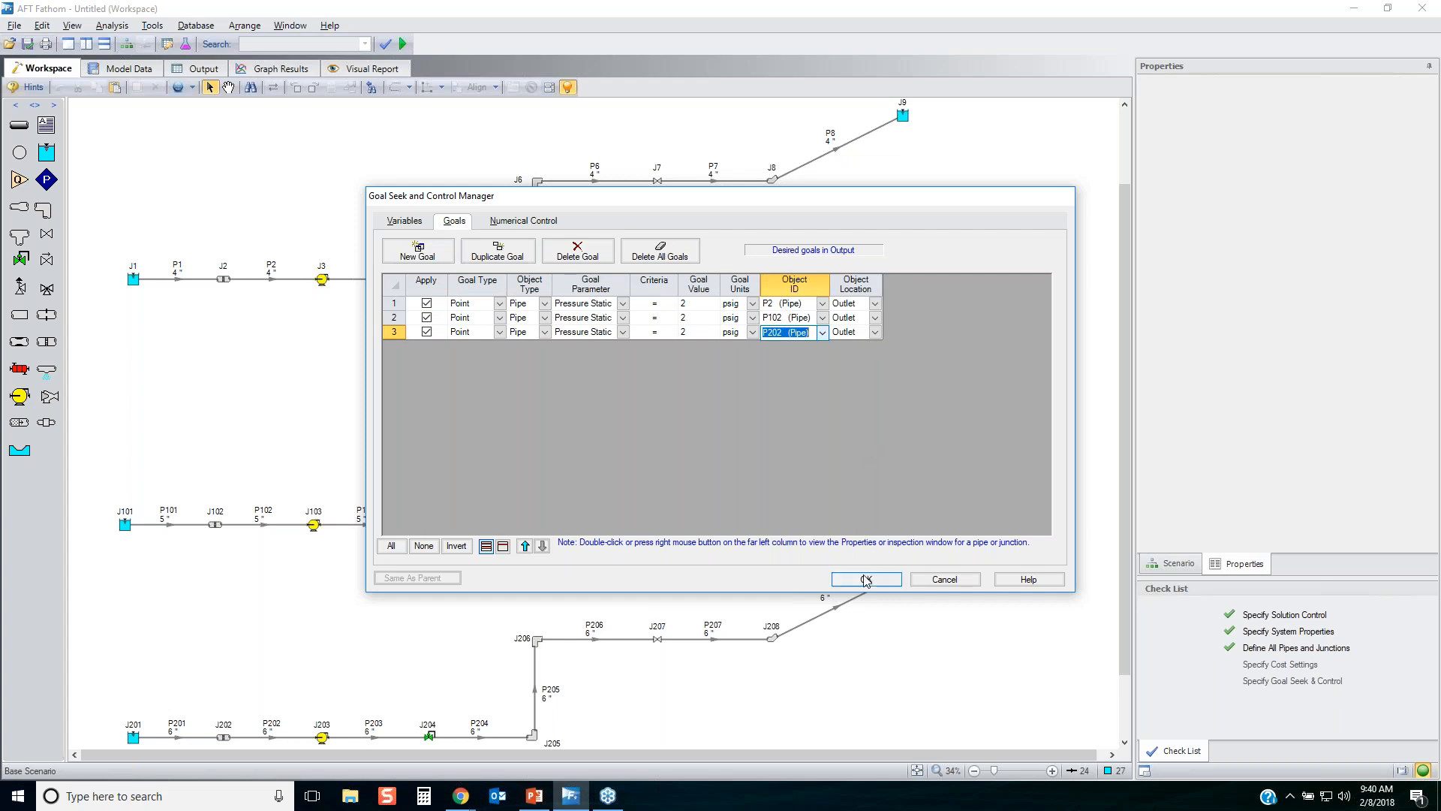
left_click(777, 457)
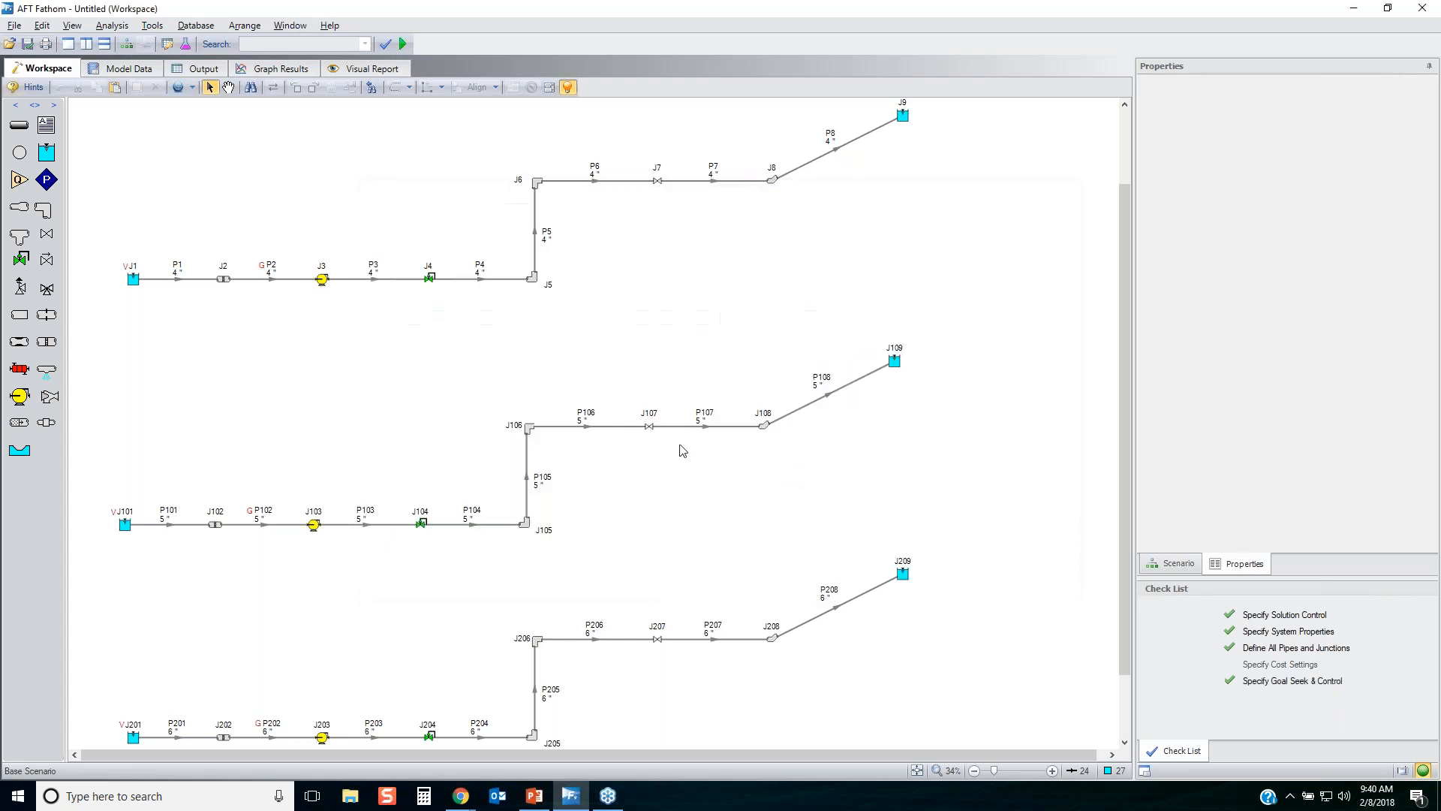
scroll(101, 325, "up", 1)
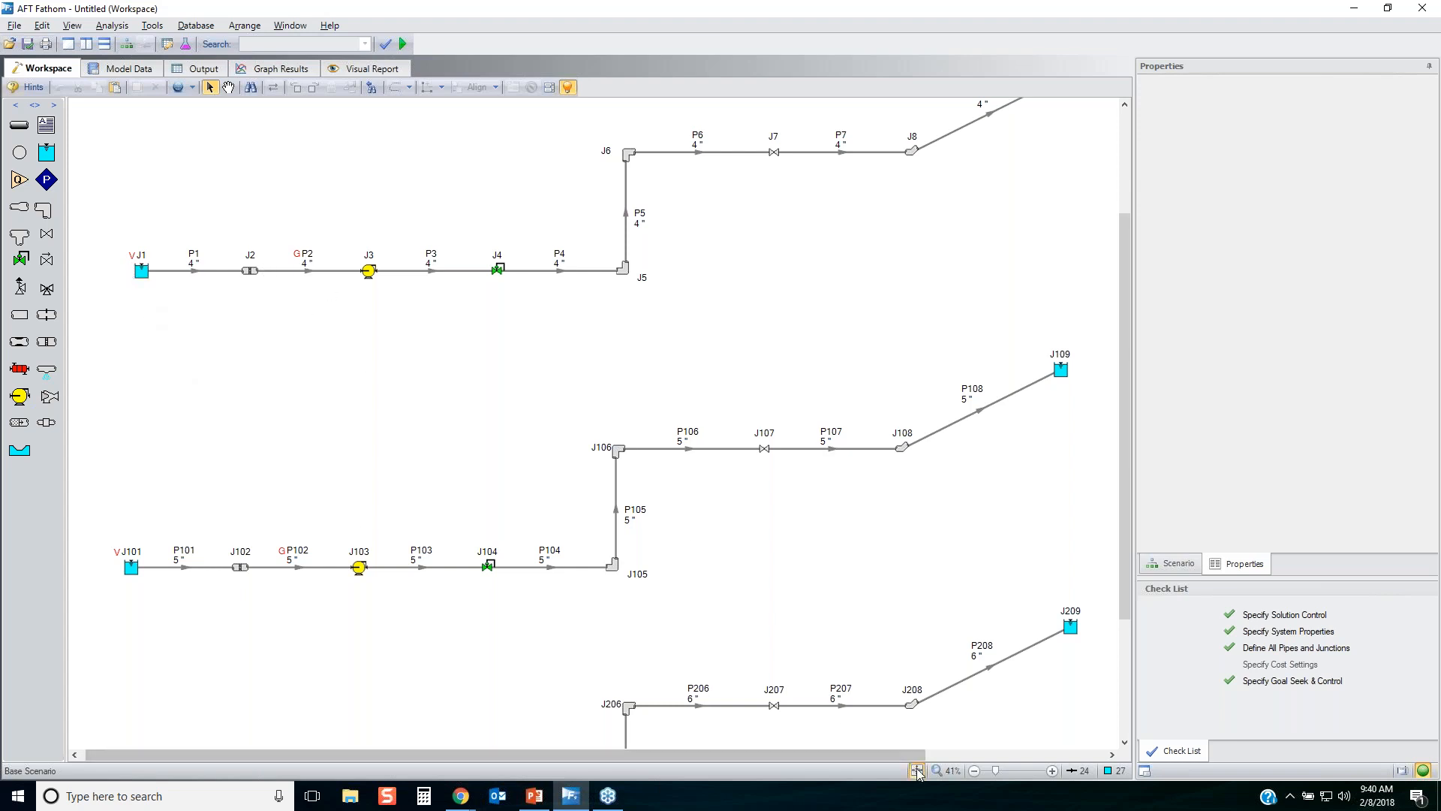
scroll(1092, 269, "down", 1)
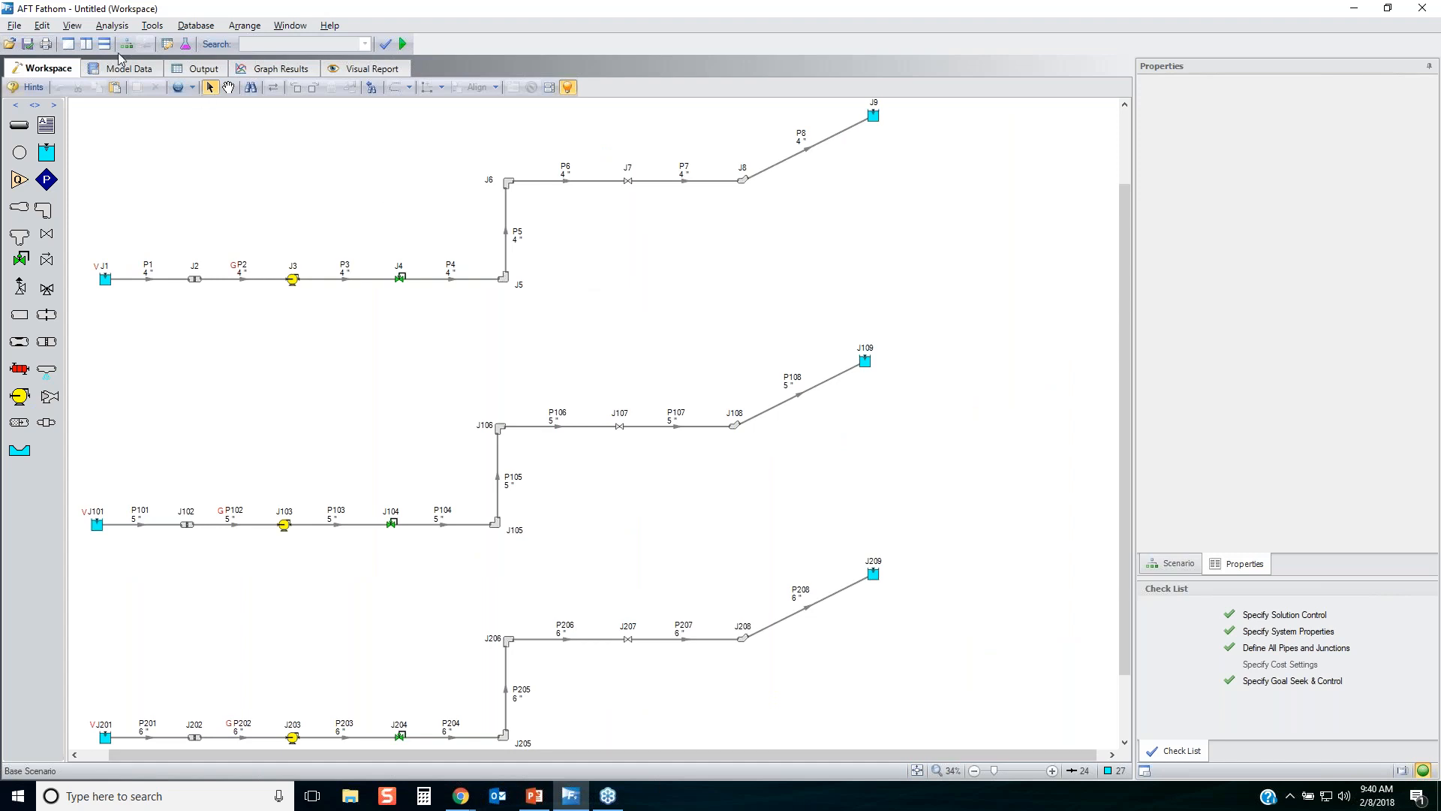
In Output Control, remove Name of Pipe, Pressure Static Maximum and Minimum, and Elevation Inlet and Outlet from the displayed pipe parameters.
left_click(166, 43)
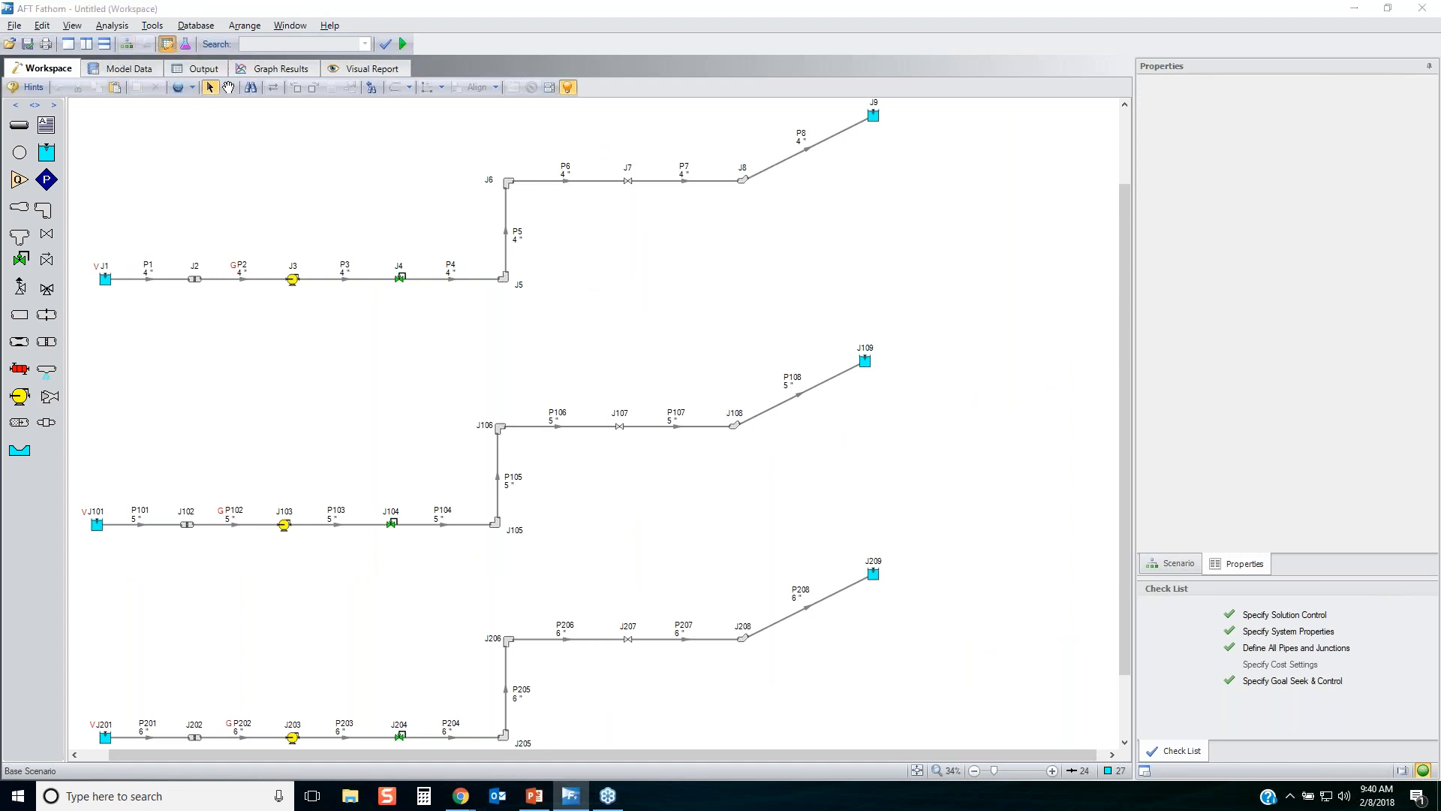
left_click(781, 263)
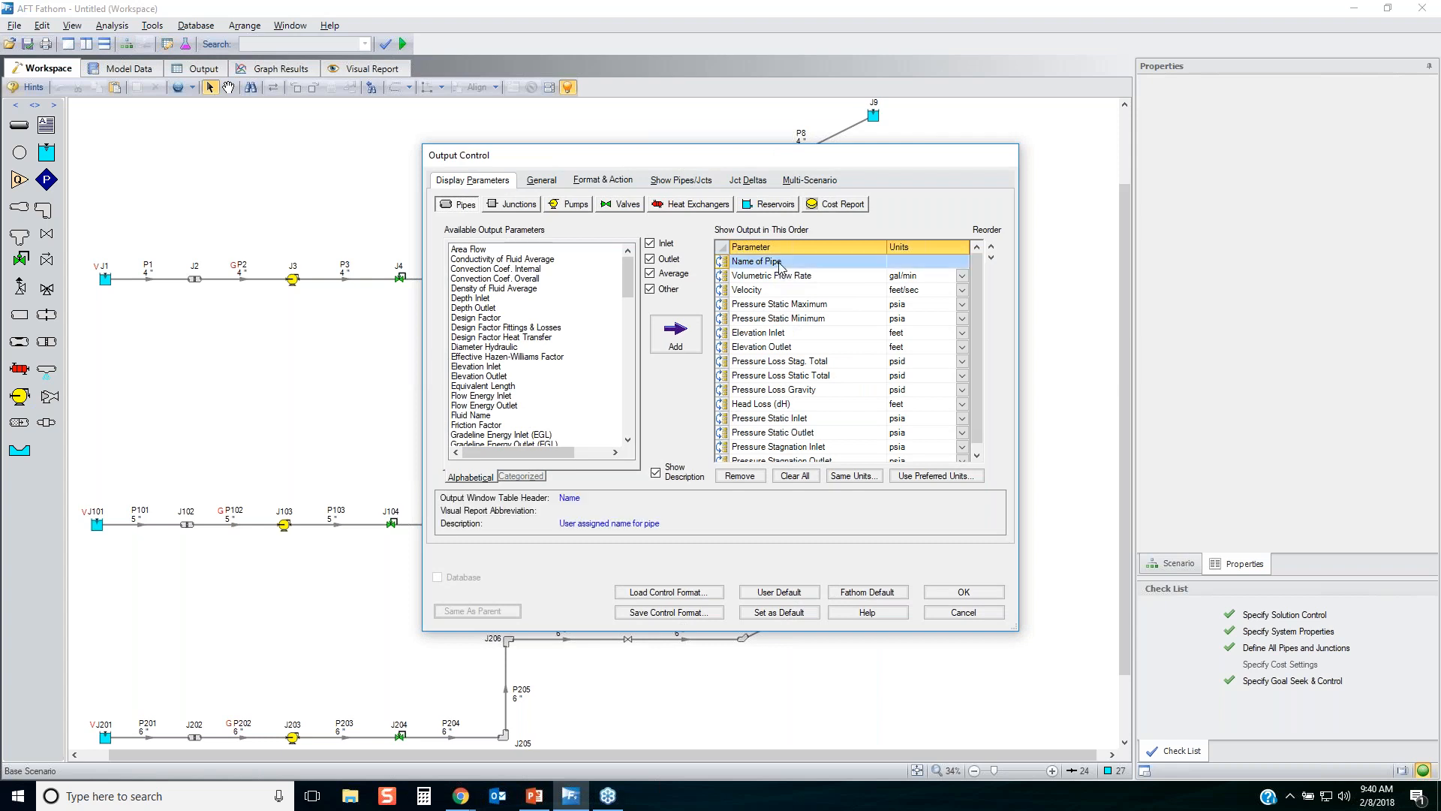
left_click(764, 306, "ctrl")
left_click(765, 318, "ctrl")
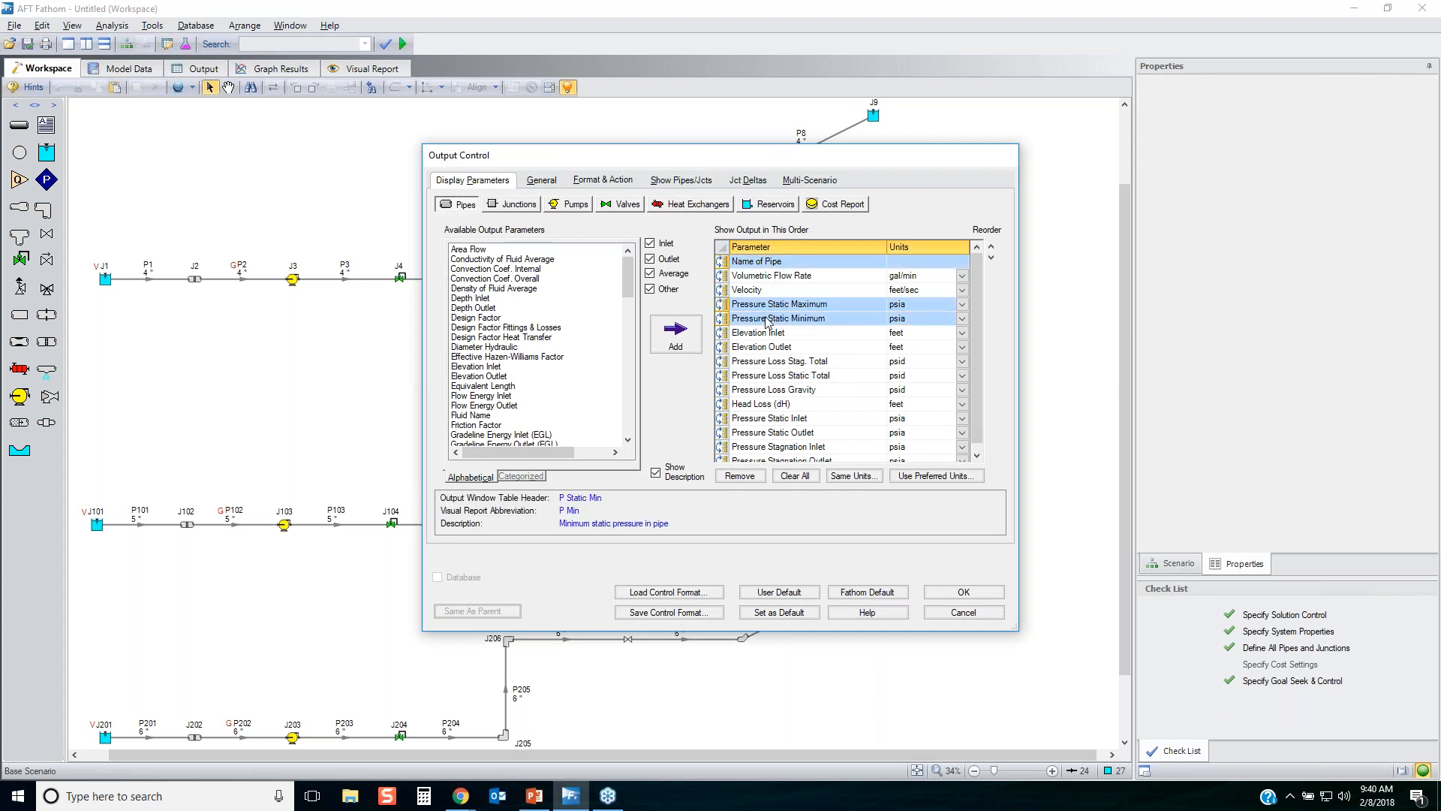
left_click(764, 333, "ctrl")
left_click(764, 348, "ctrl")
left_click(740, 476)
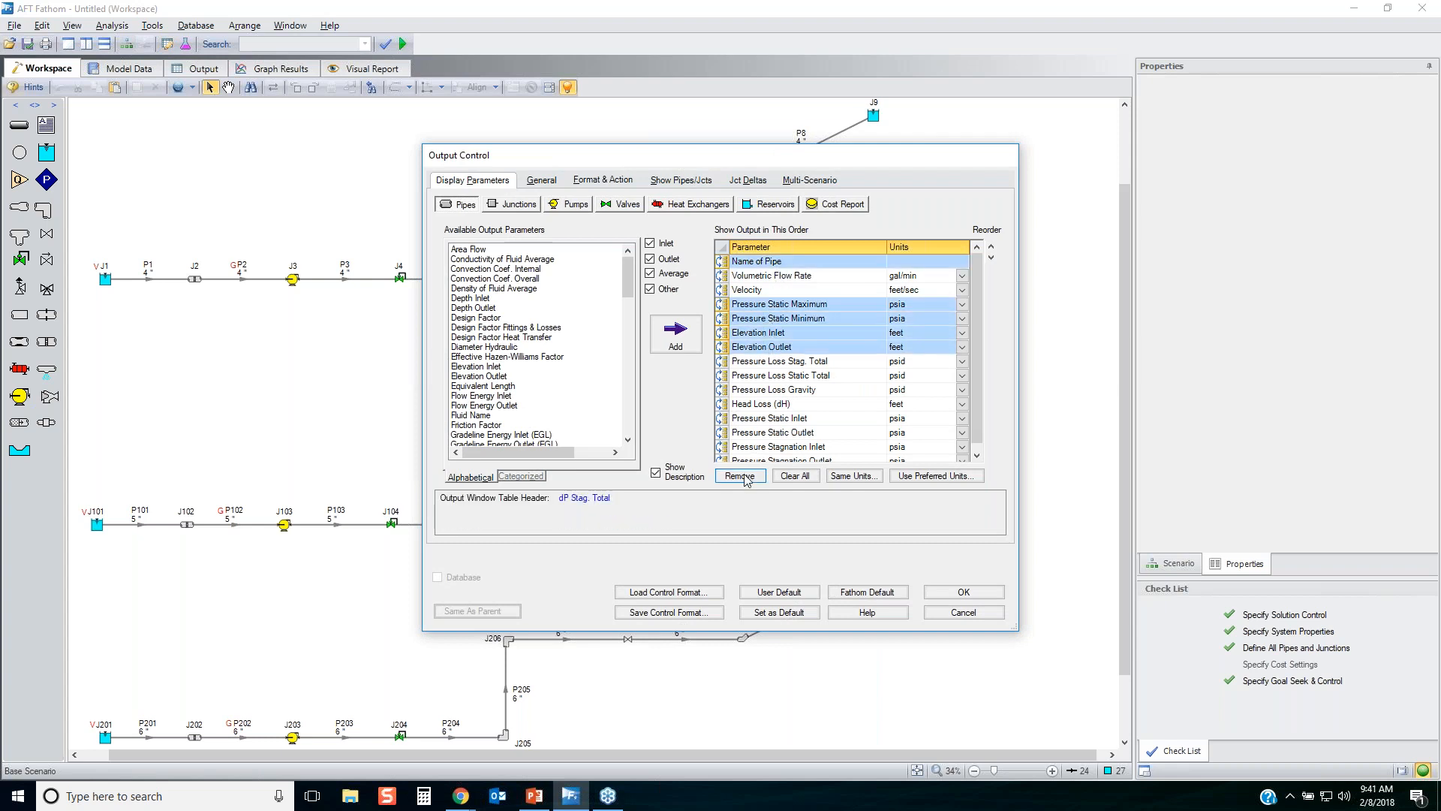
Add Nominal Size as the first displayed pipe output parameter and order Velocity ahead of Volumetric Flow Rate.
scroll(629, 315, "down", 1)
scroll(629, 315, "down", 10)
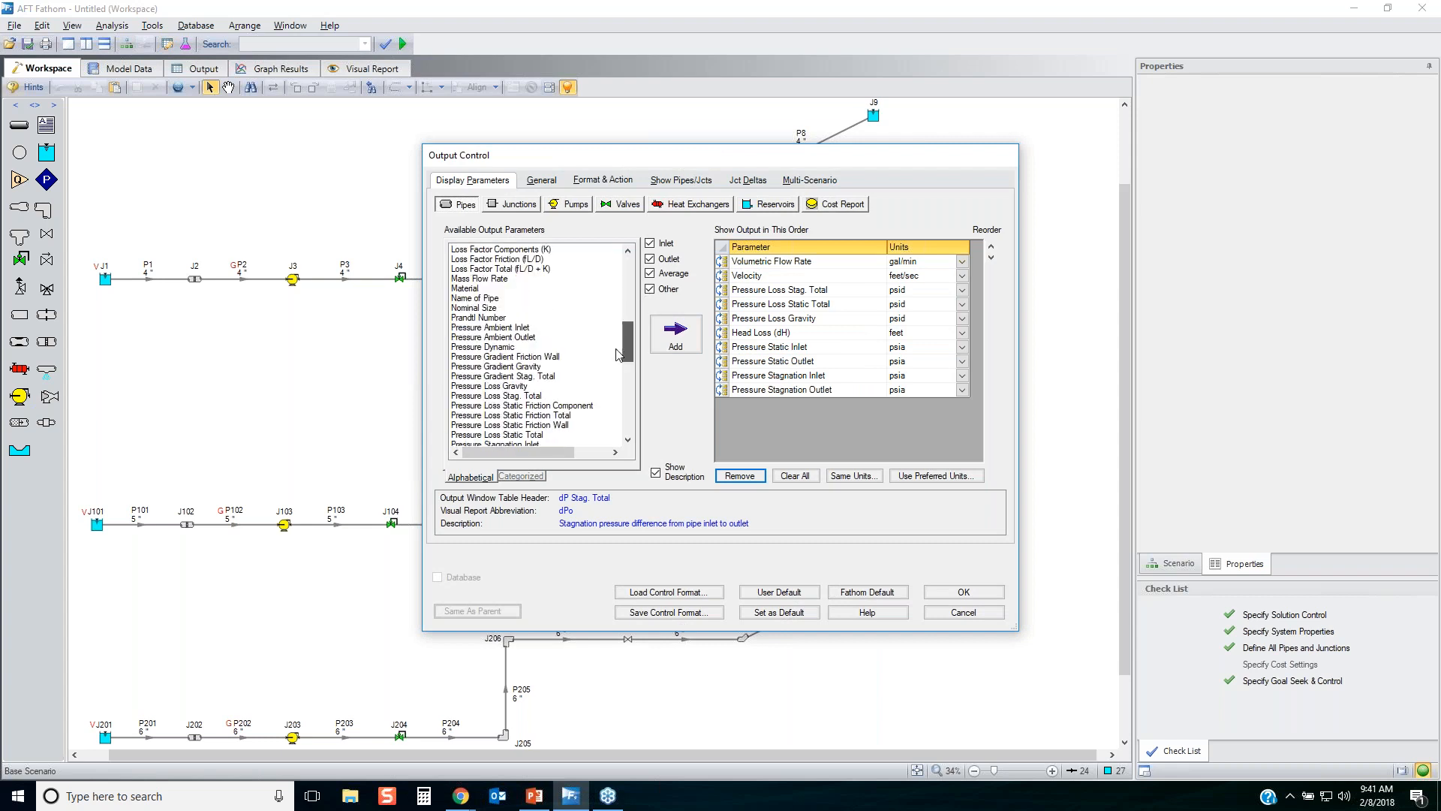
left_click(619, 346)
scroll(540, 346, "up", 2)
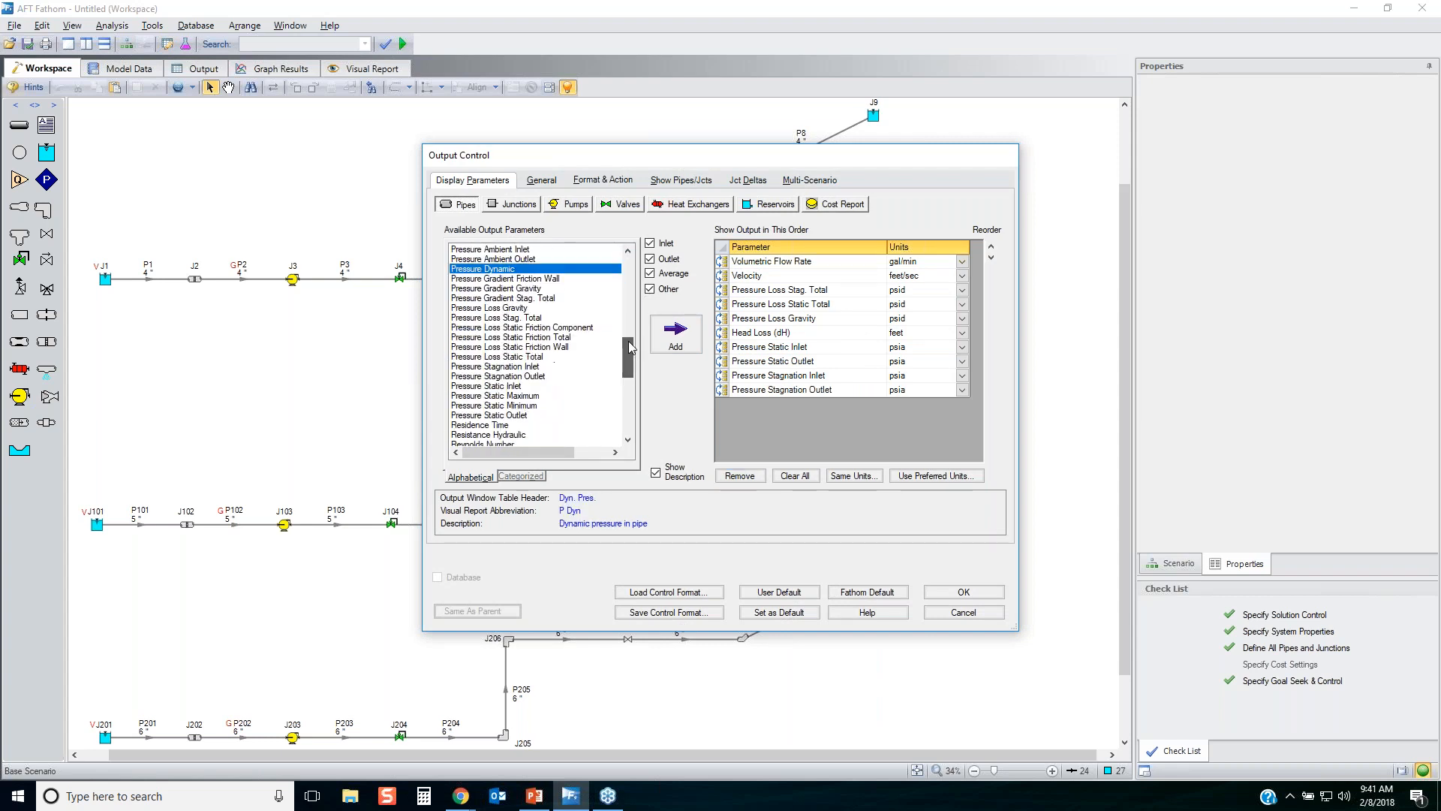
left_click_drag(480, 366, 723, 274)
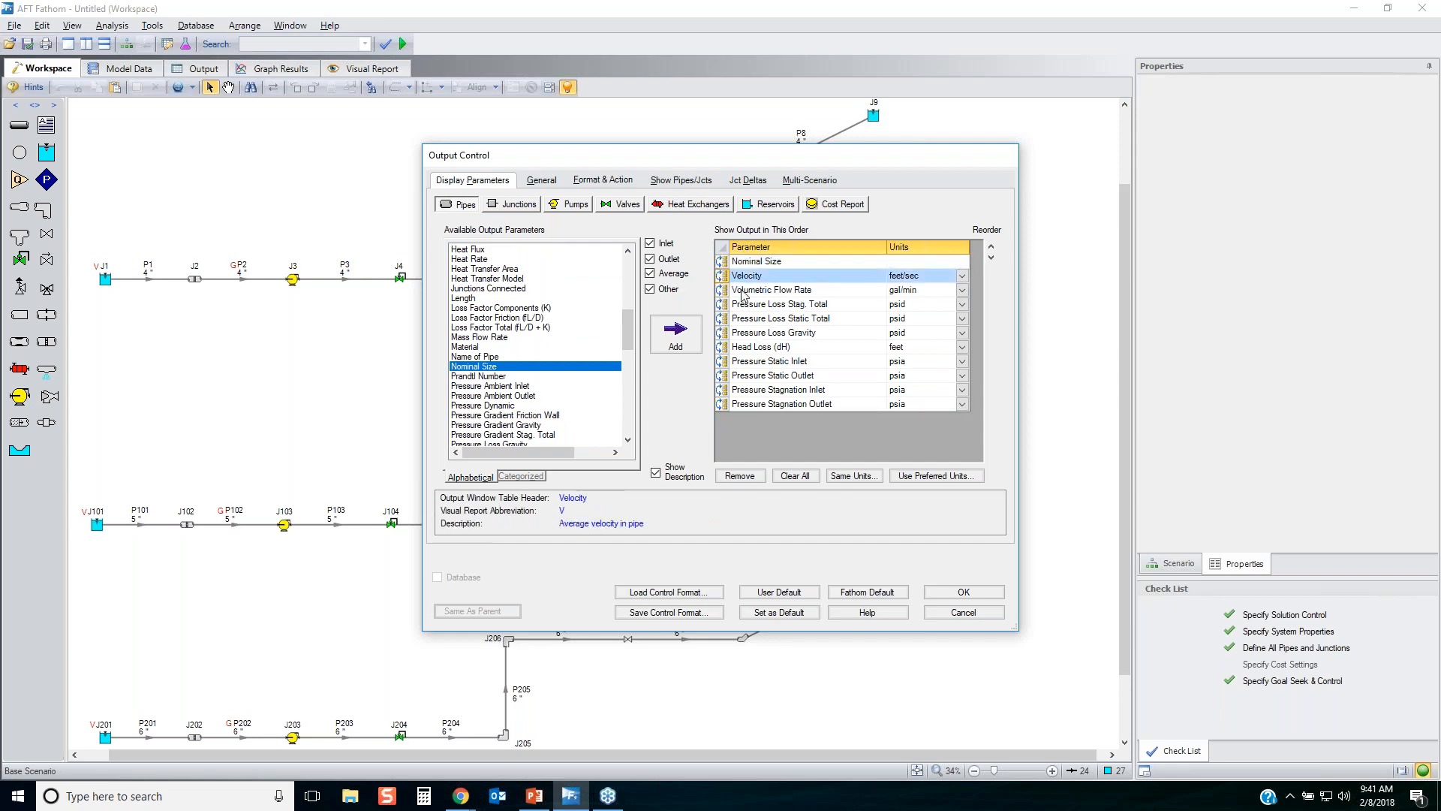
Set the units of the pipe static and stagnation pressures, inlet and outlet, to psig and accept the Output Control settings.
left_click(963, 362)
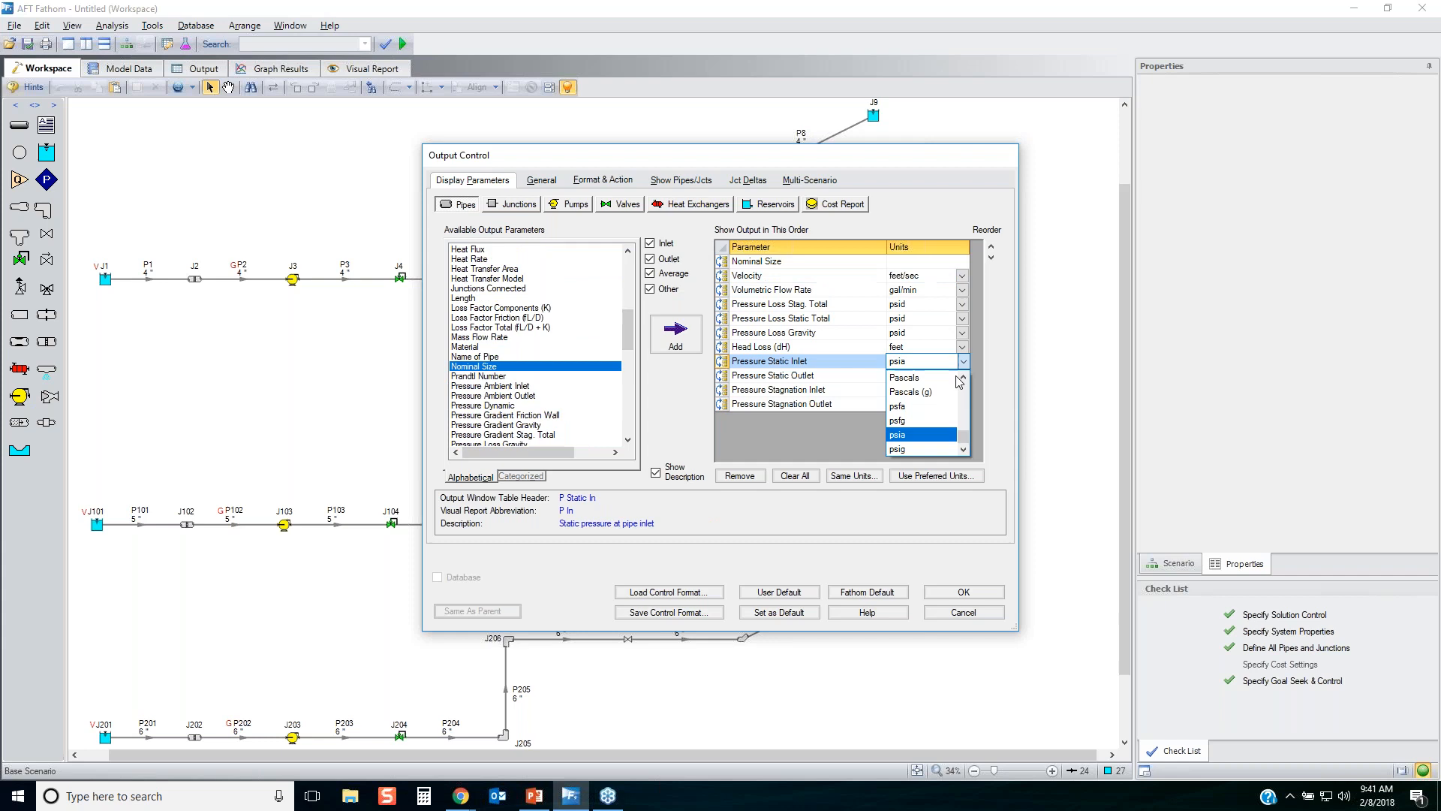
left_click(924, 448)
left_click(962, 376)
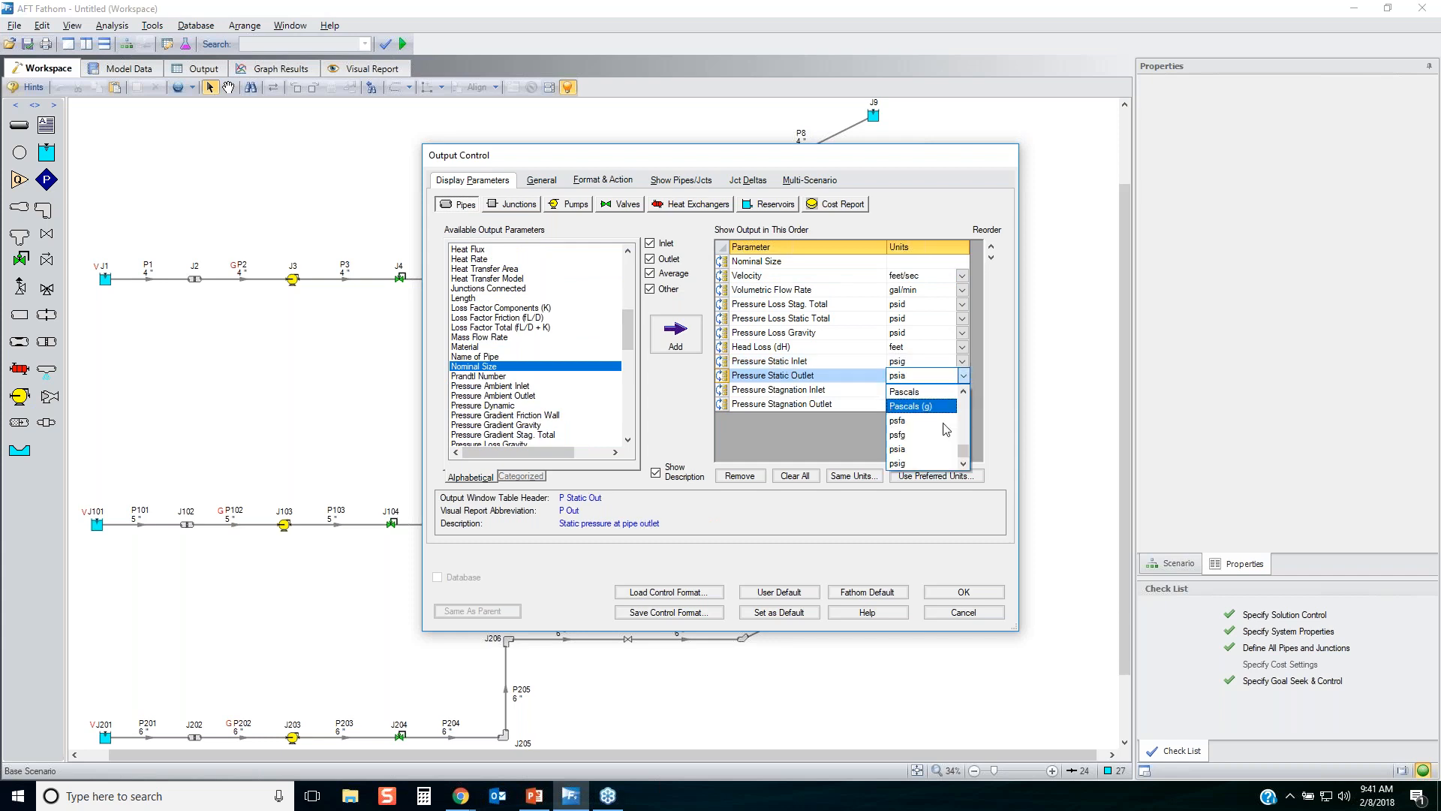
left_click(921, 464)
left_click(962, 390)
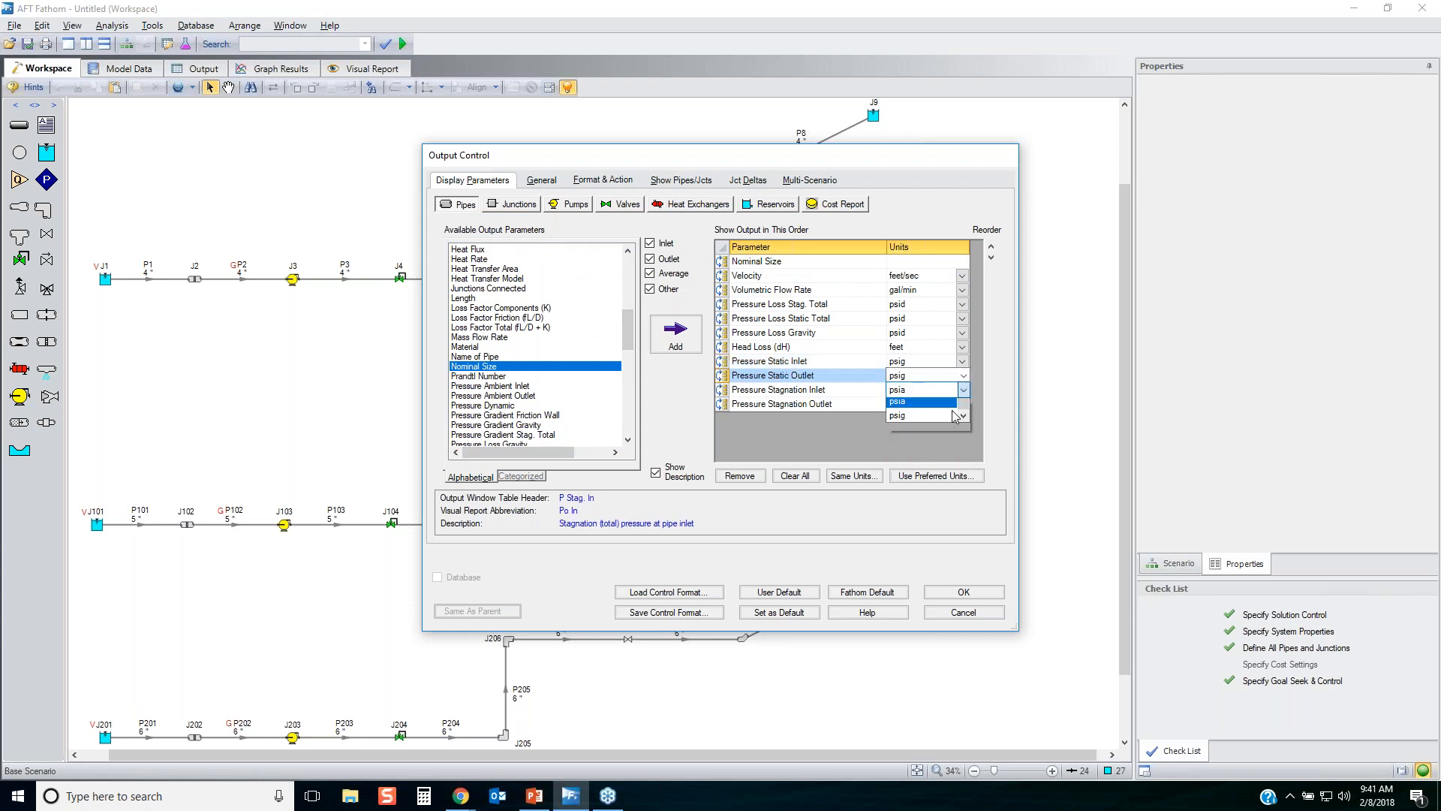
left_click(926, 478)
left_click(963, 406)
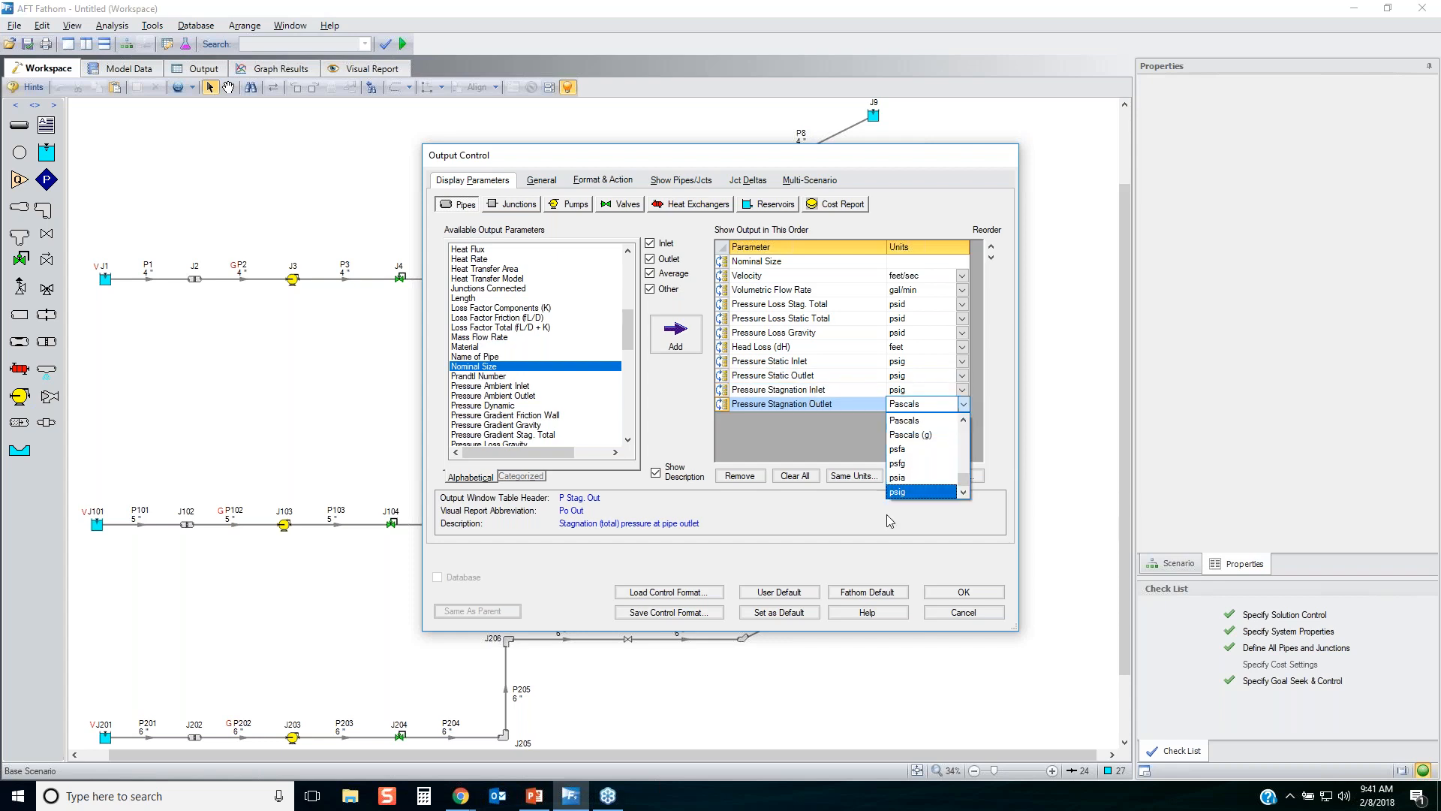
left_click(904, 492)
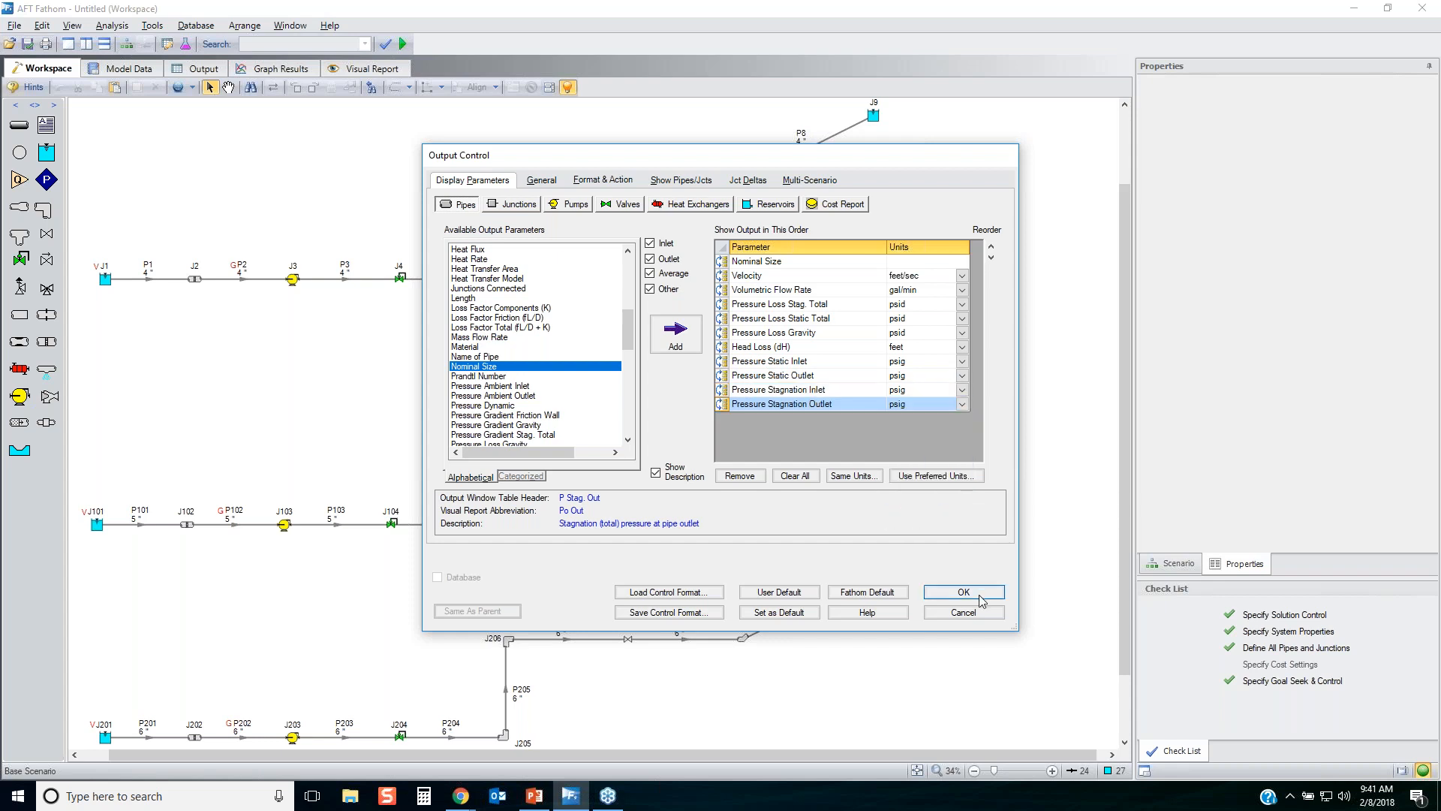
left_click(963, 592)
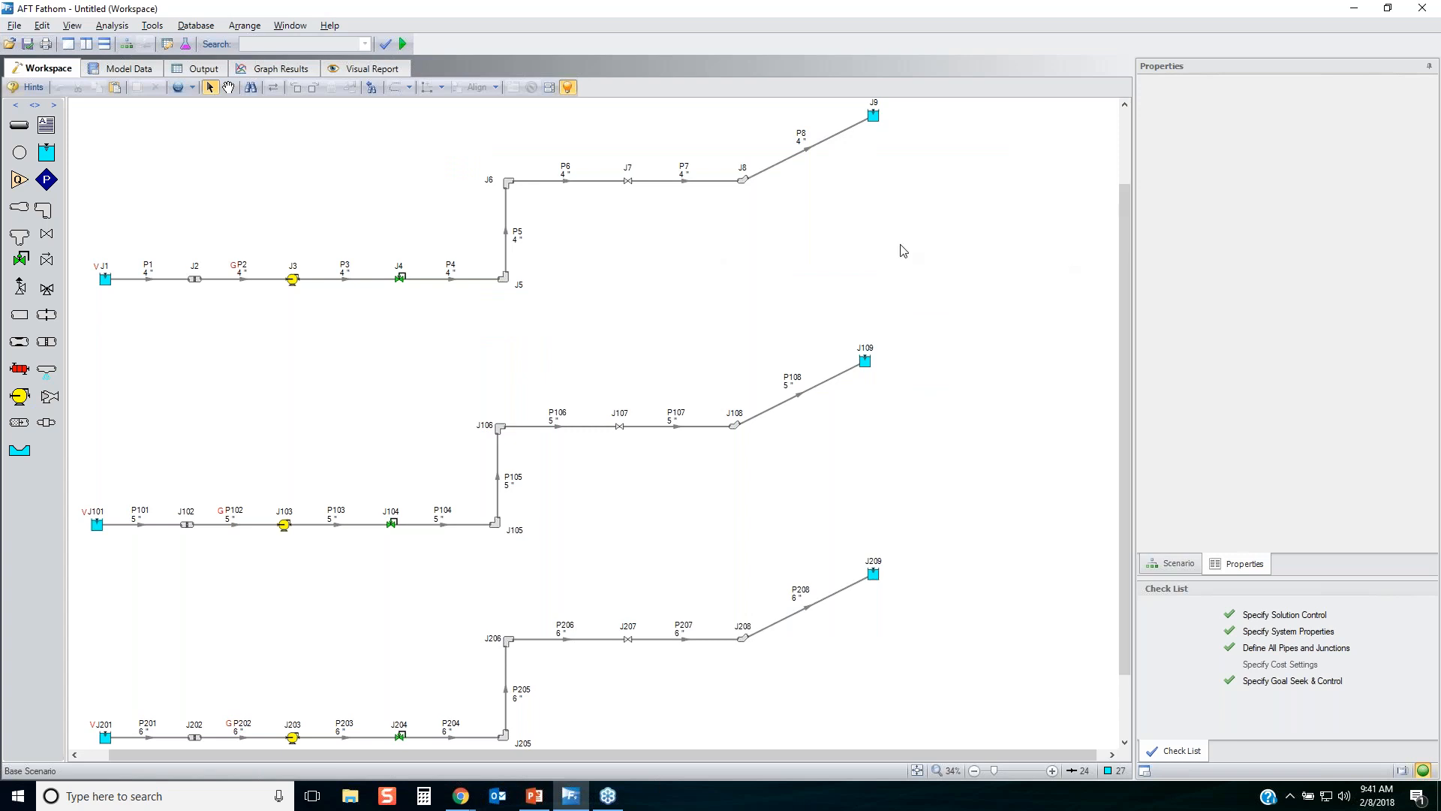
Show the Model Data view to review the model's general, pipe and junction input data.
mouse_move(122, 69)
left_mouse_down()
mouse_move(372, 348)
mouse_move(354, 332)
mouse_move(425, 322)
mouse_move(1440, 322)
mouse_move(267, 182)
mouse_move(119, 133)
mouse_move(96, 70)
left_mouse_up()
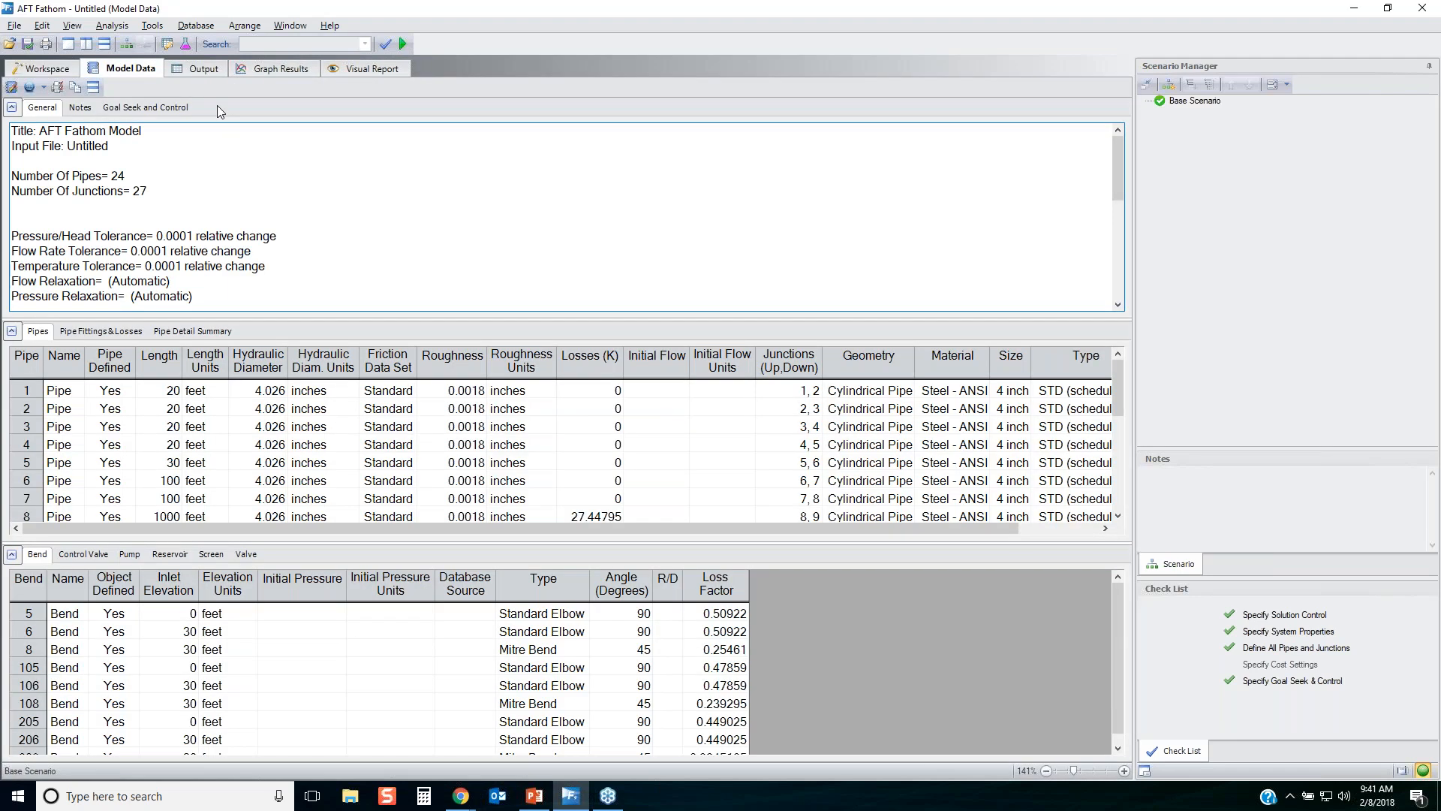
Move the Output, Graph Results and Visual Report views into a second pane beside Workspace and Model Data, with Output in front.
left_click(203, 69)
left_click_drag(204, 69, 611, 418)
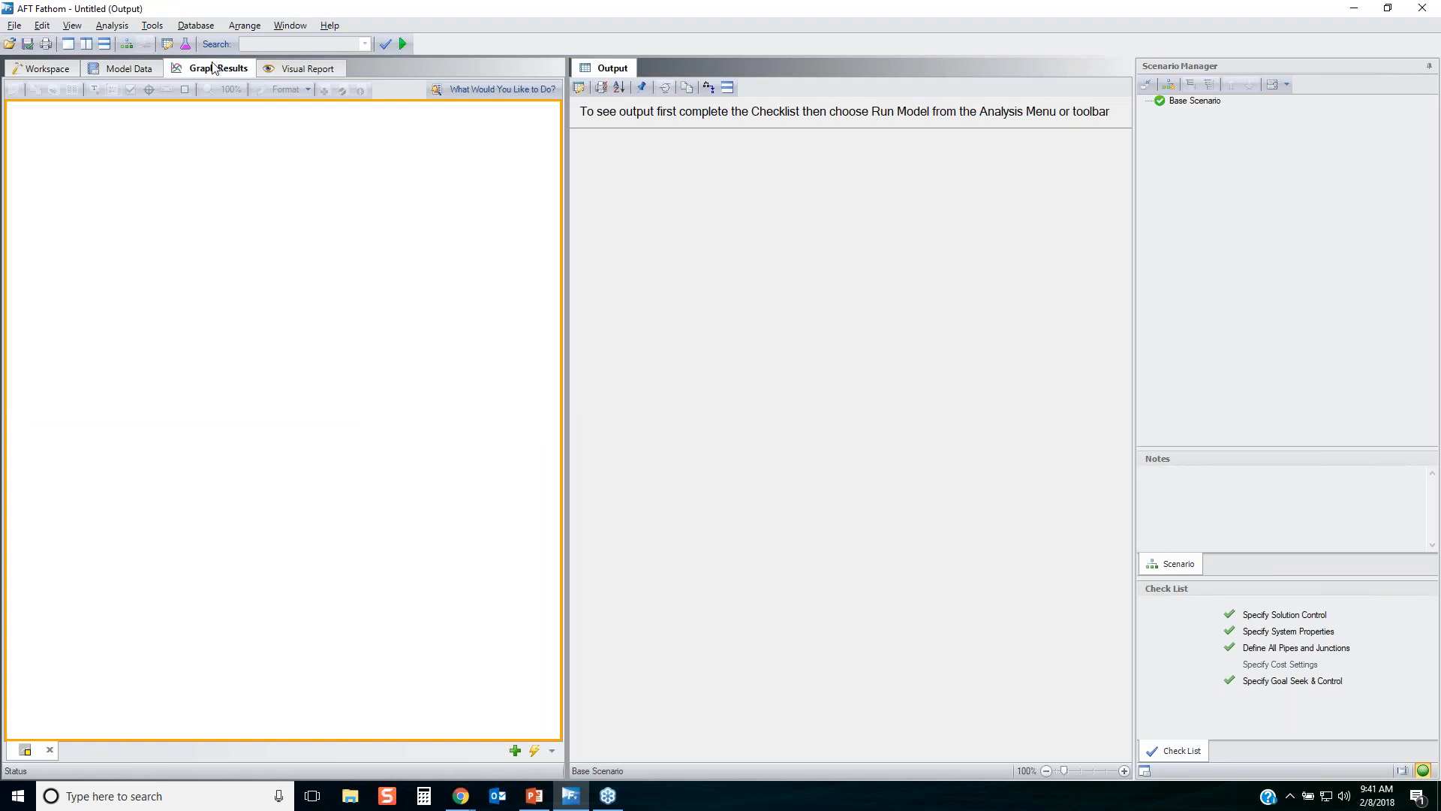
left_click_drag(214, 68, 653, 65)
left_click_drag(229, 75, 791, 73)
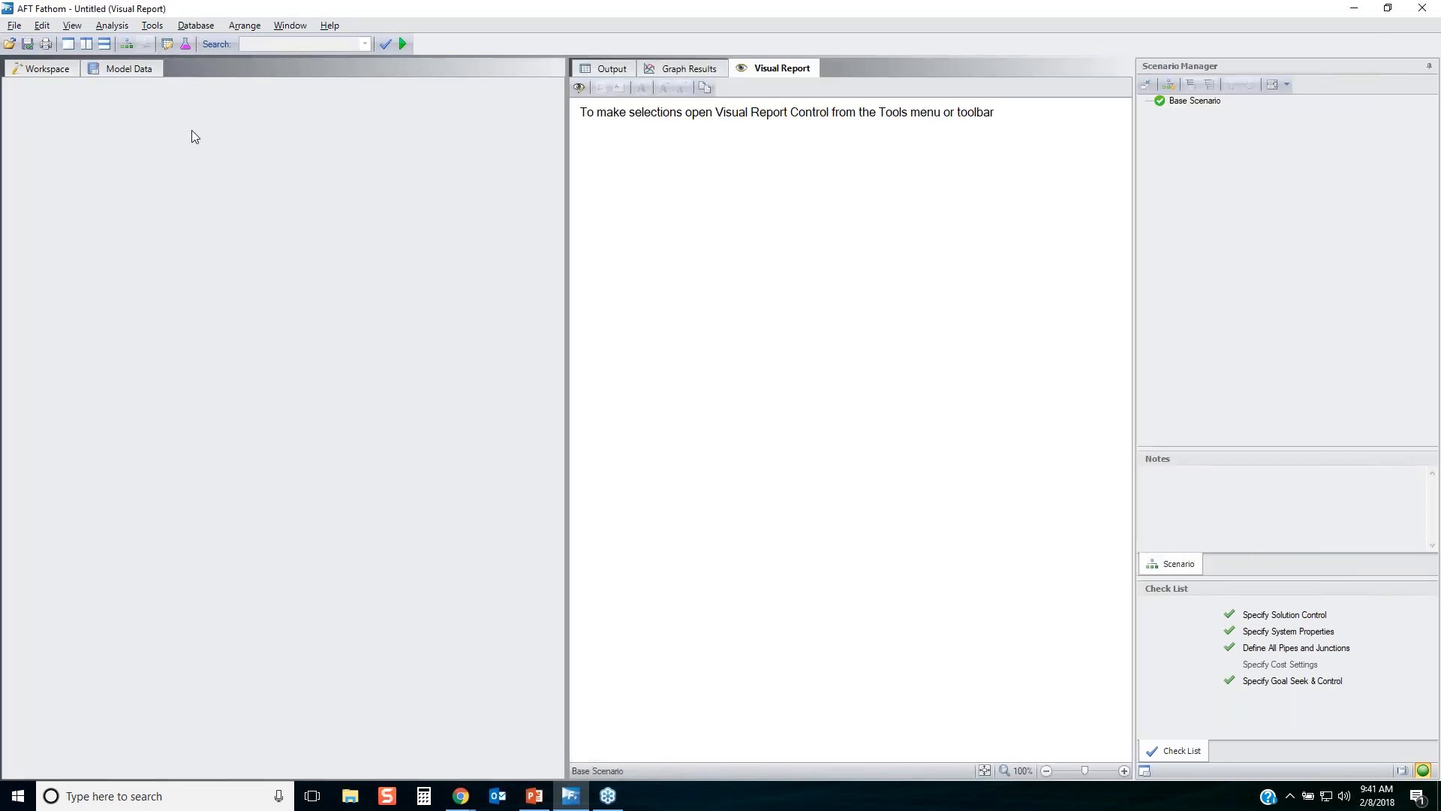
left_click(62, 70)
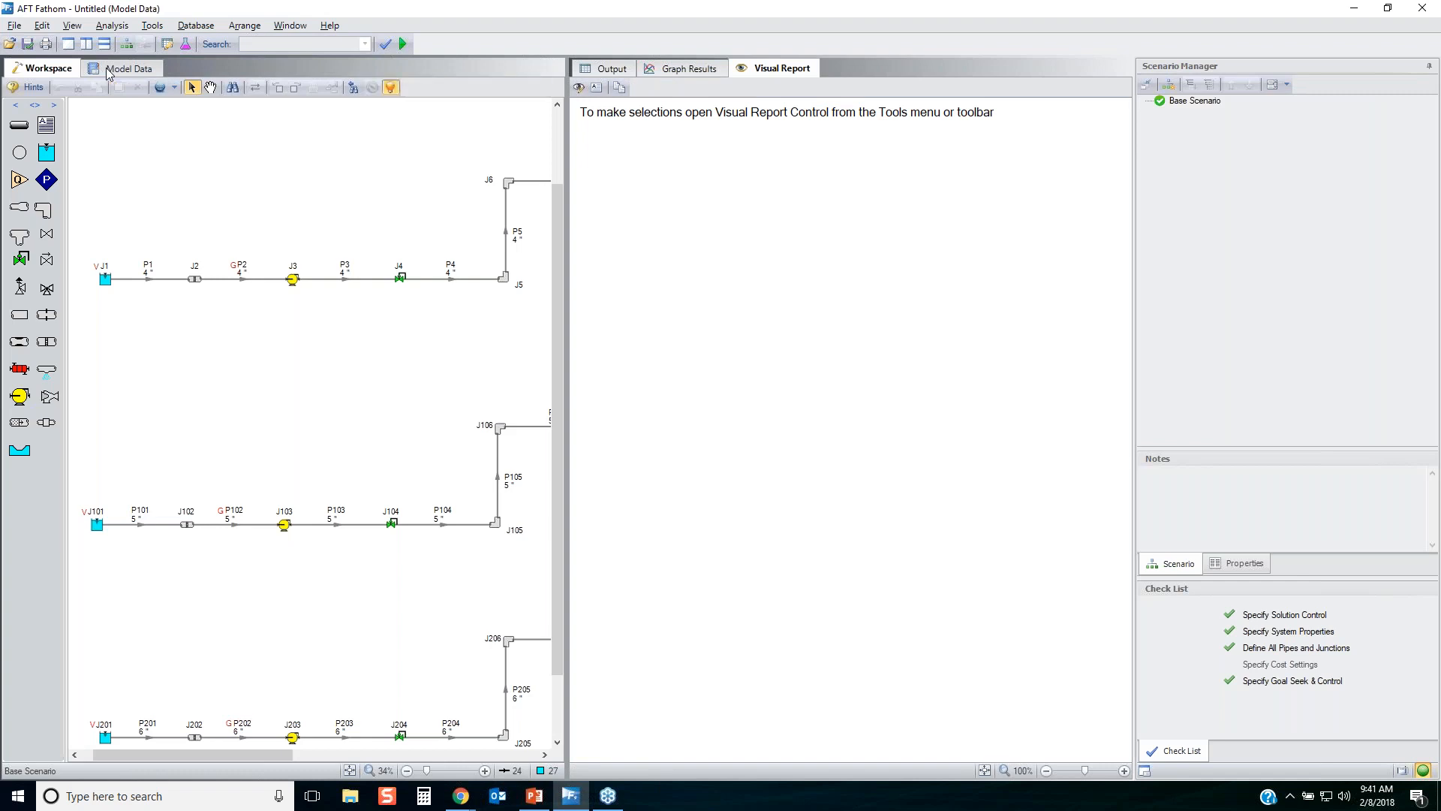
left_click(123, 69)
left_click(611, 69)
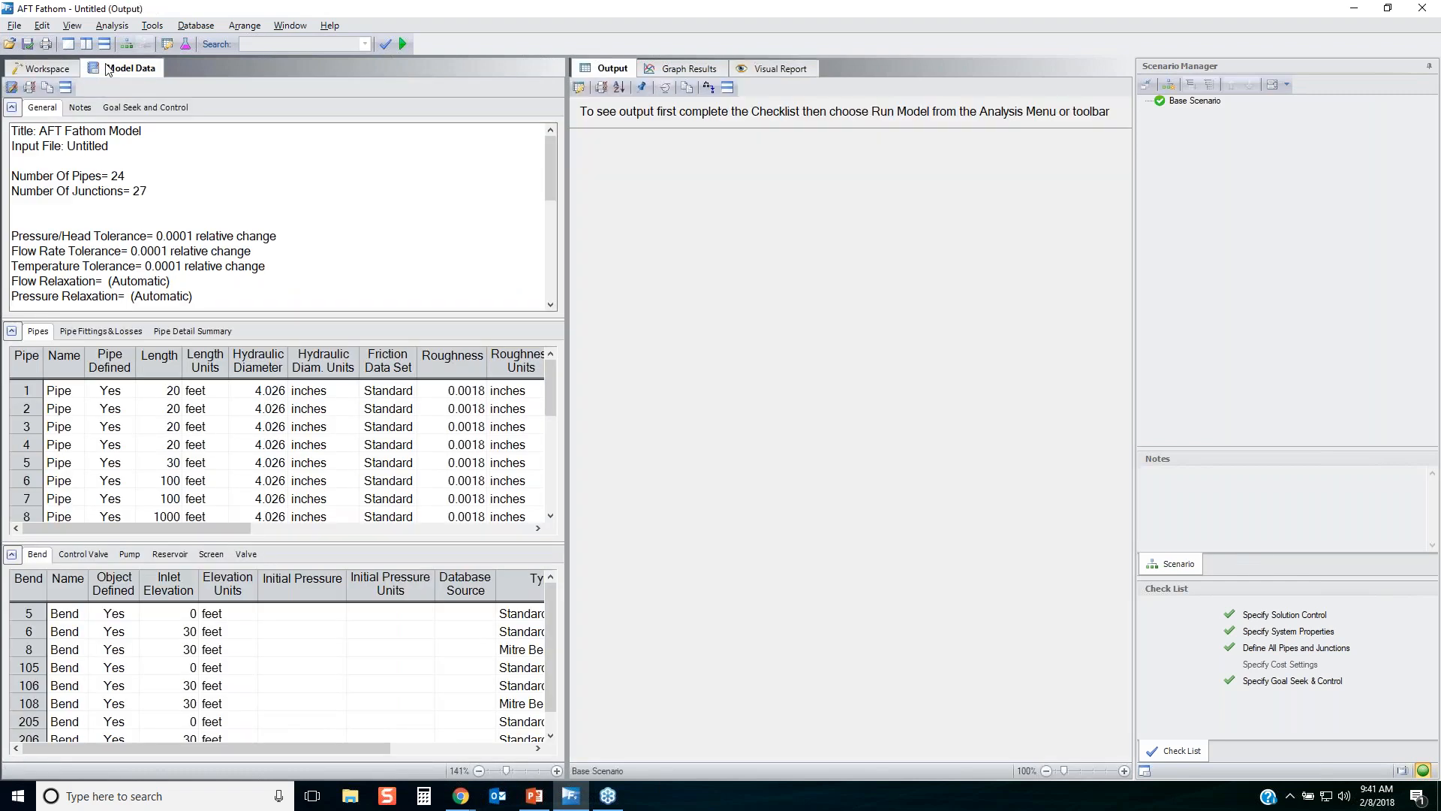
Show the Workspace beside Output, auto-hide the Scenario Manager pane and fit the whole model in the Workspace view.
left_click(35, 73)
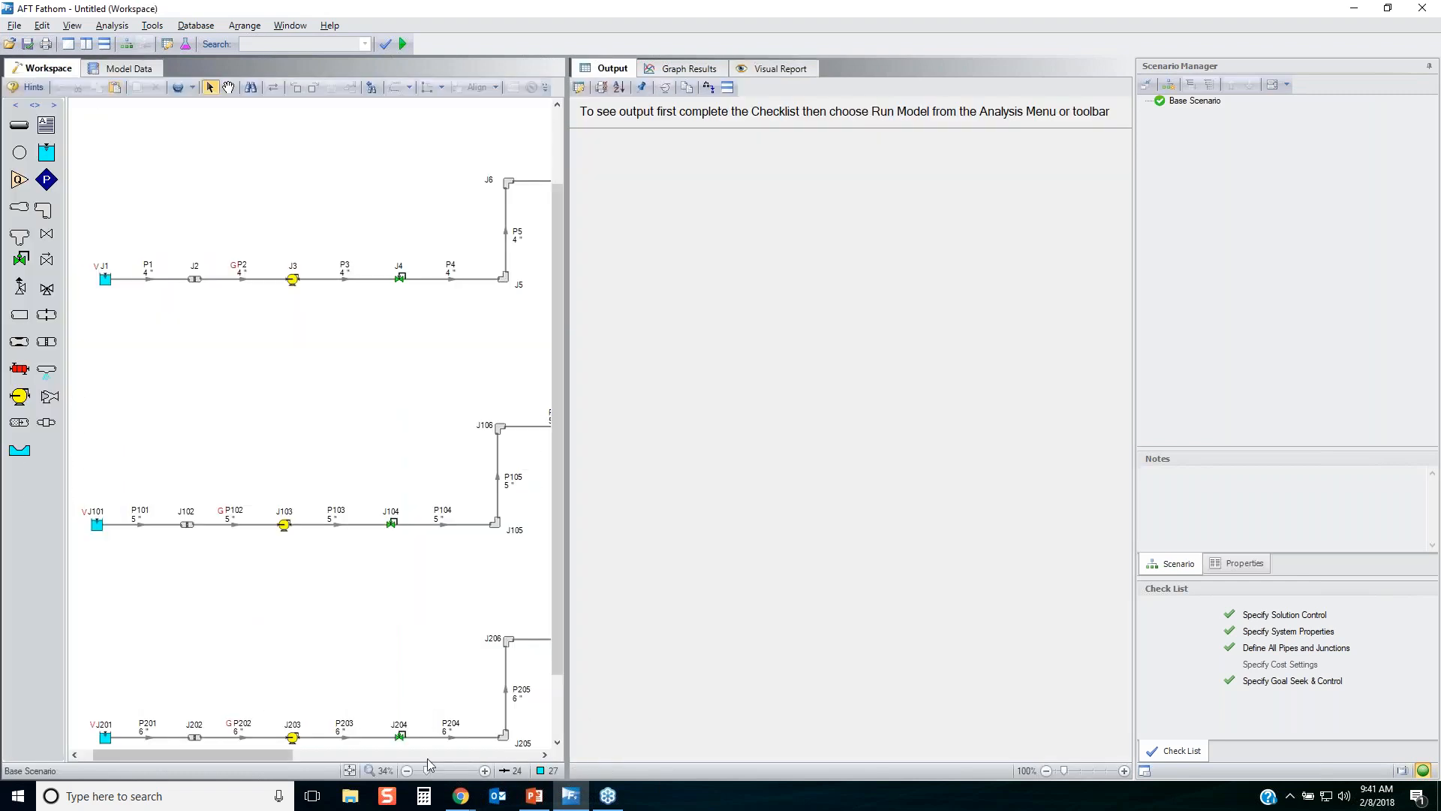
left_click(350, 771)
scroll(403, 755, "up", 1)
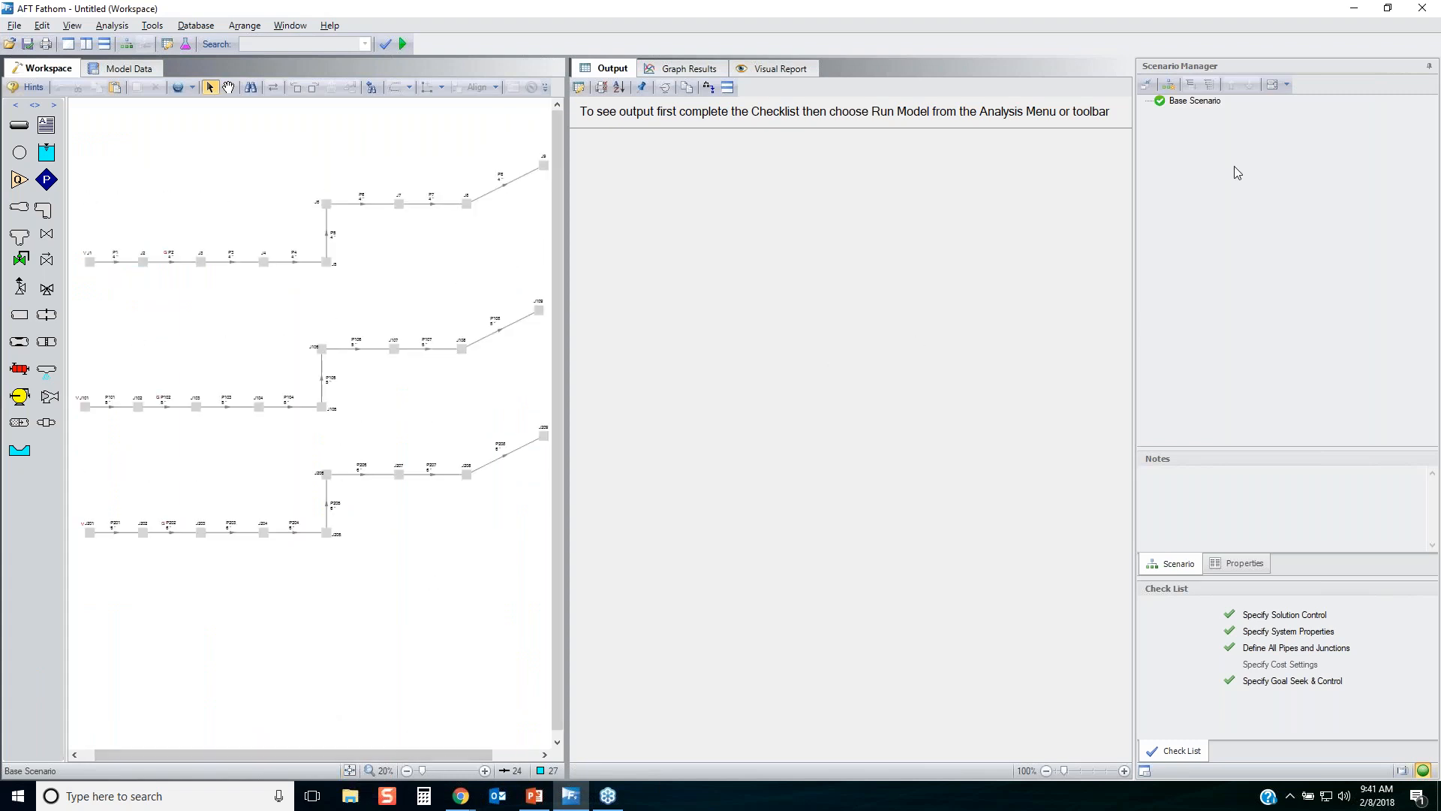
left_click(1428, 66)
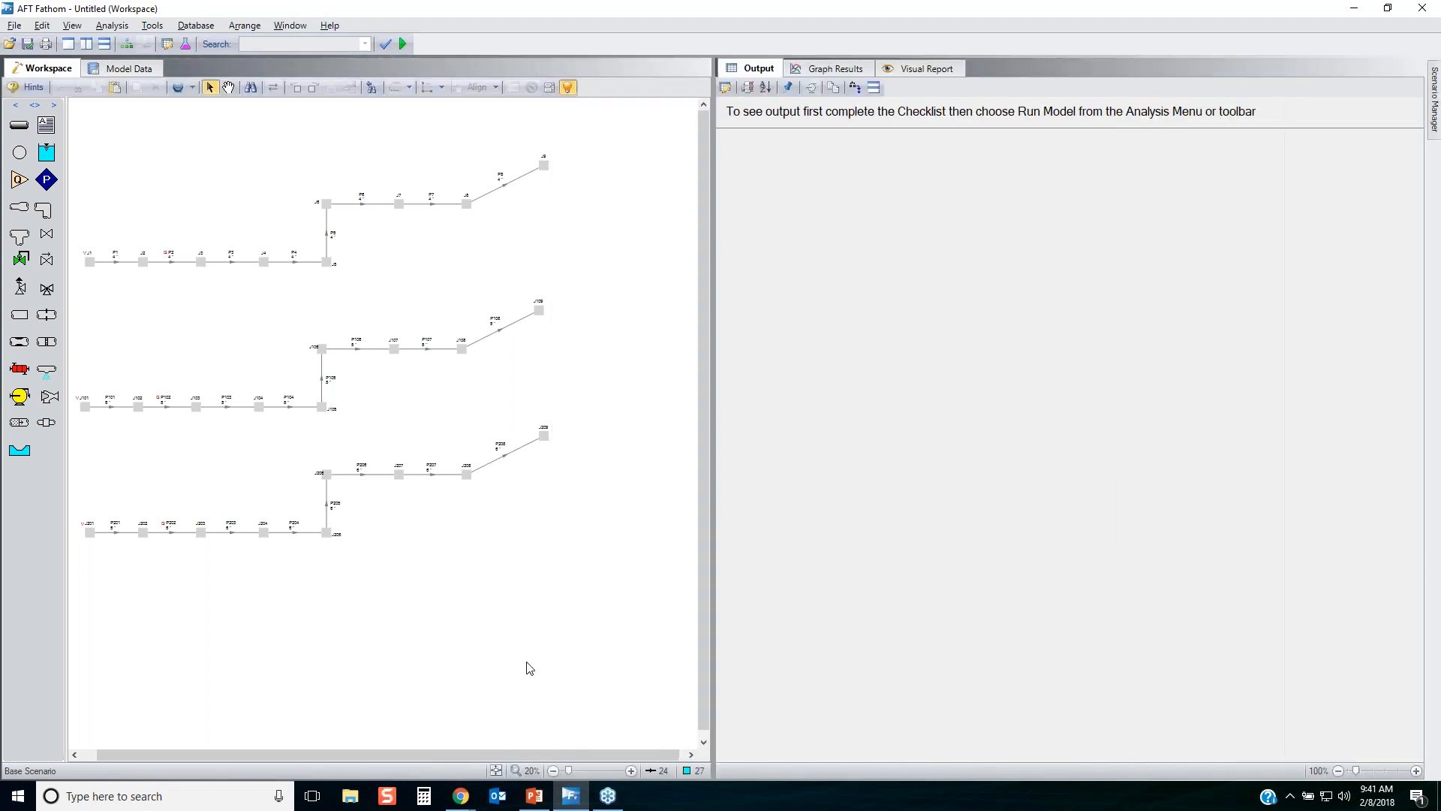
left_click(496, 770)
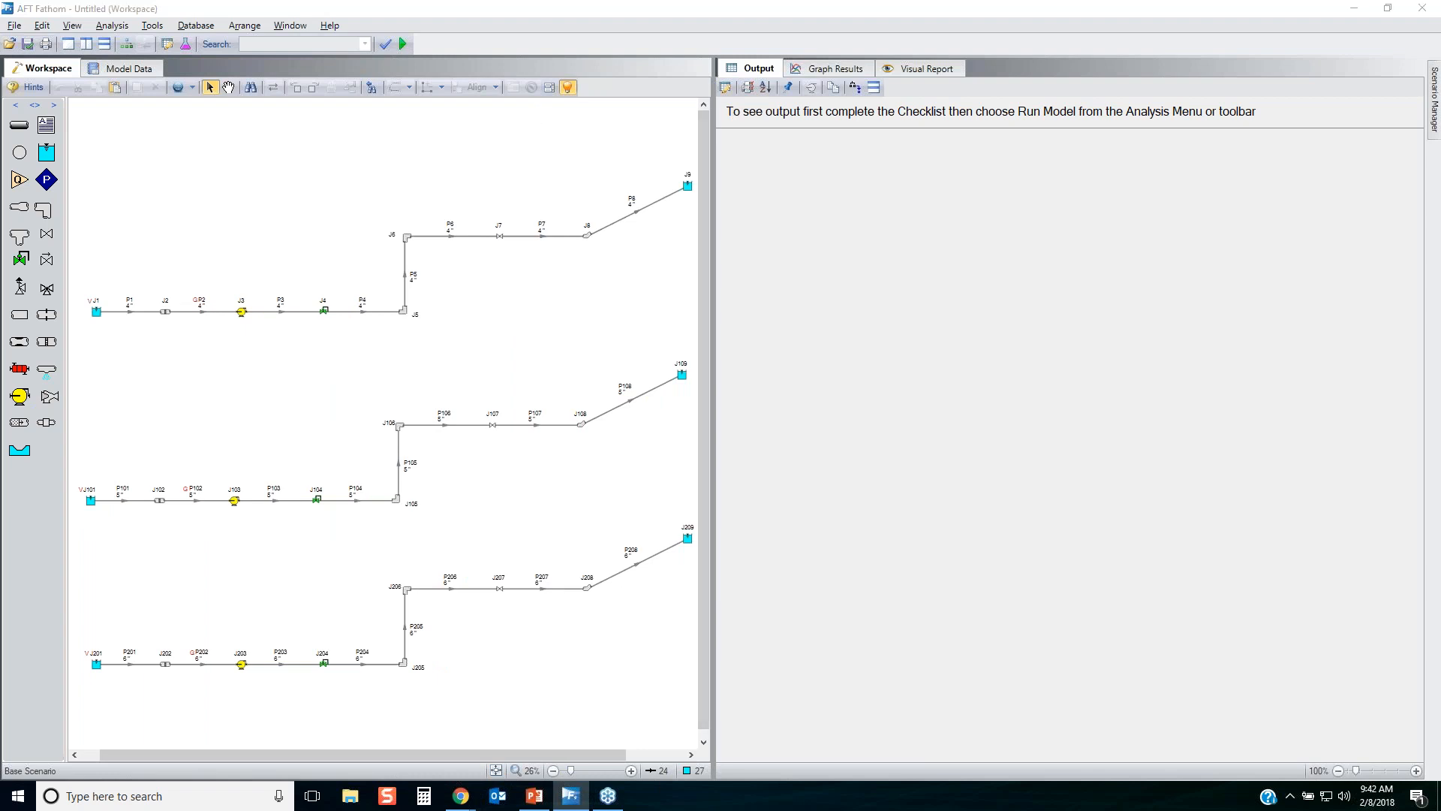
mouse_move(63, 127)
left_mouse_down()
mouse_move(176, 86)
mouse_move(66, 128)
left_mouse_up()
mouse_move(934, 99)
left_mouse_down()
mouse_move(729, 105)
mouse_move(931, 104)
left_mouse_up()
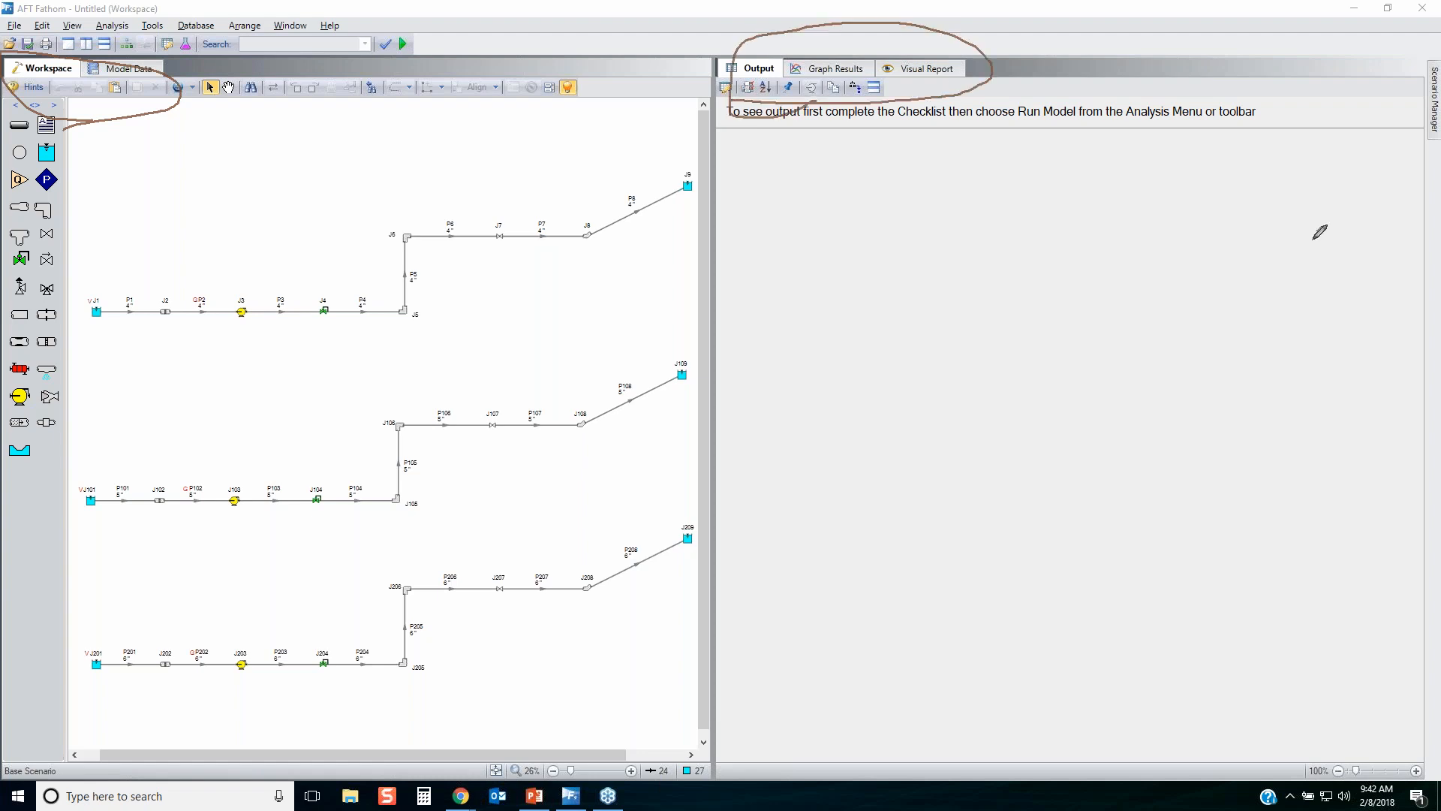
key("Escape")
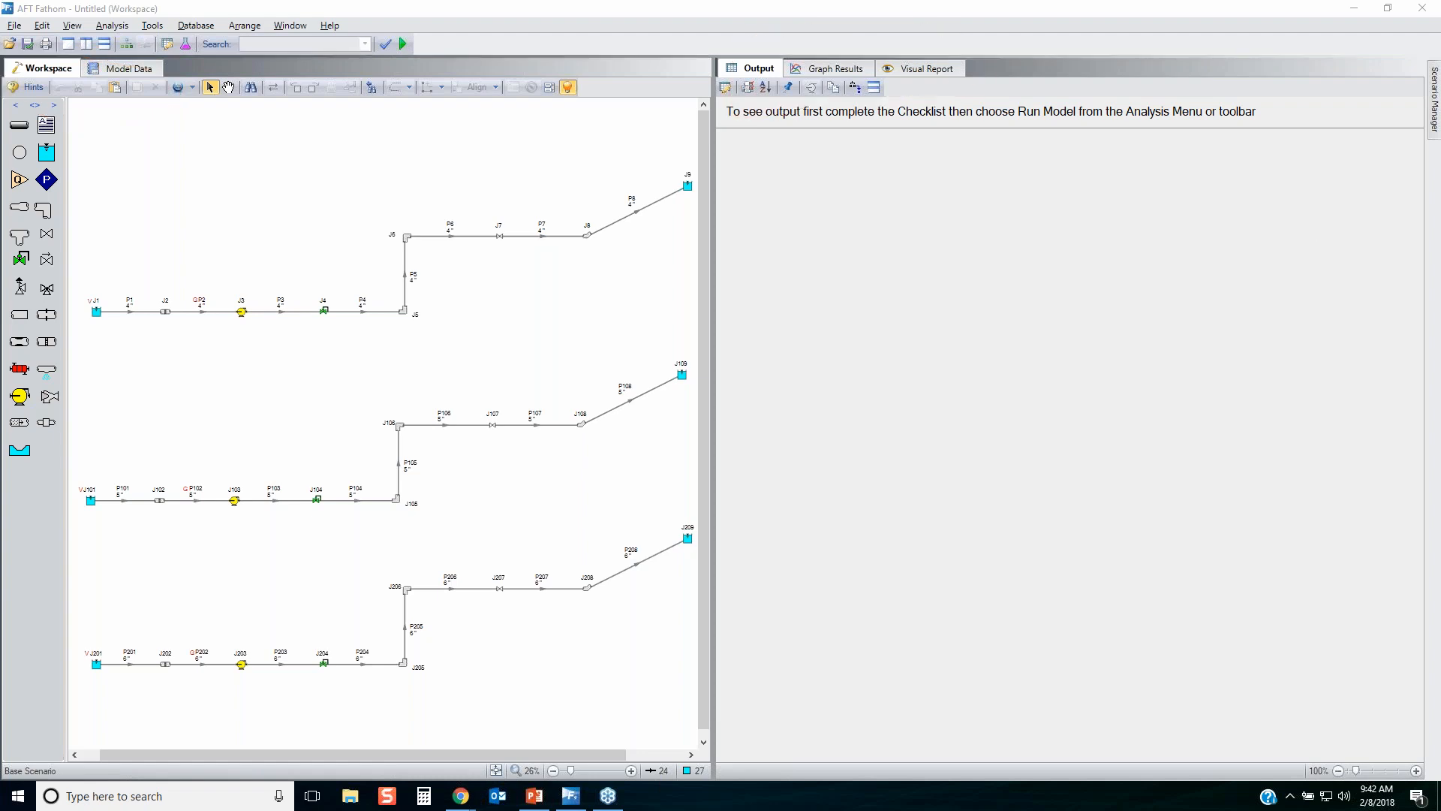
Start the model run and save the model on the Desktop under the file name Pump and Pipe Sizing.
left_click(464, 145)
left_click(402, 43)
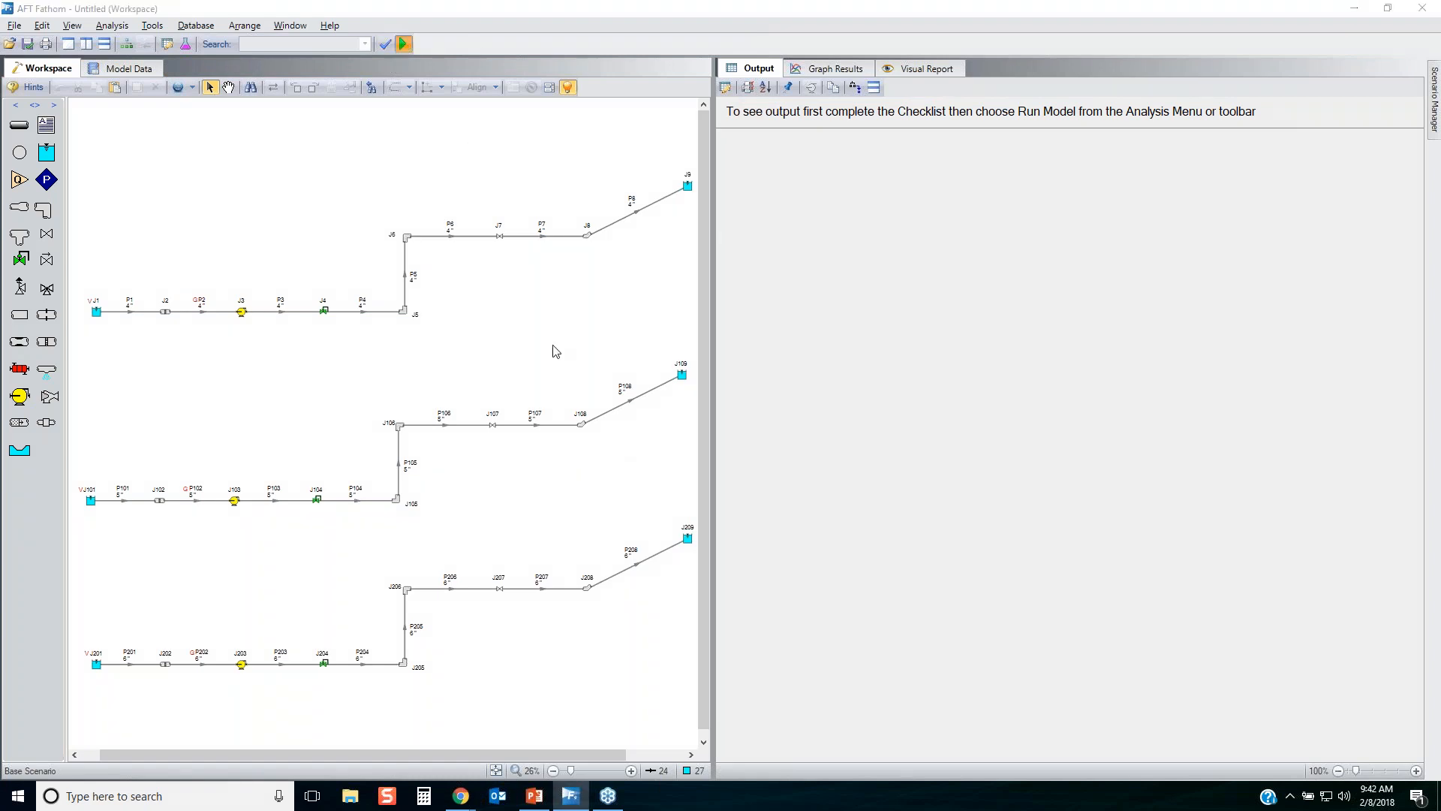
key("ctrl+s")
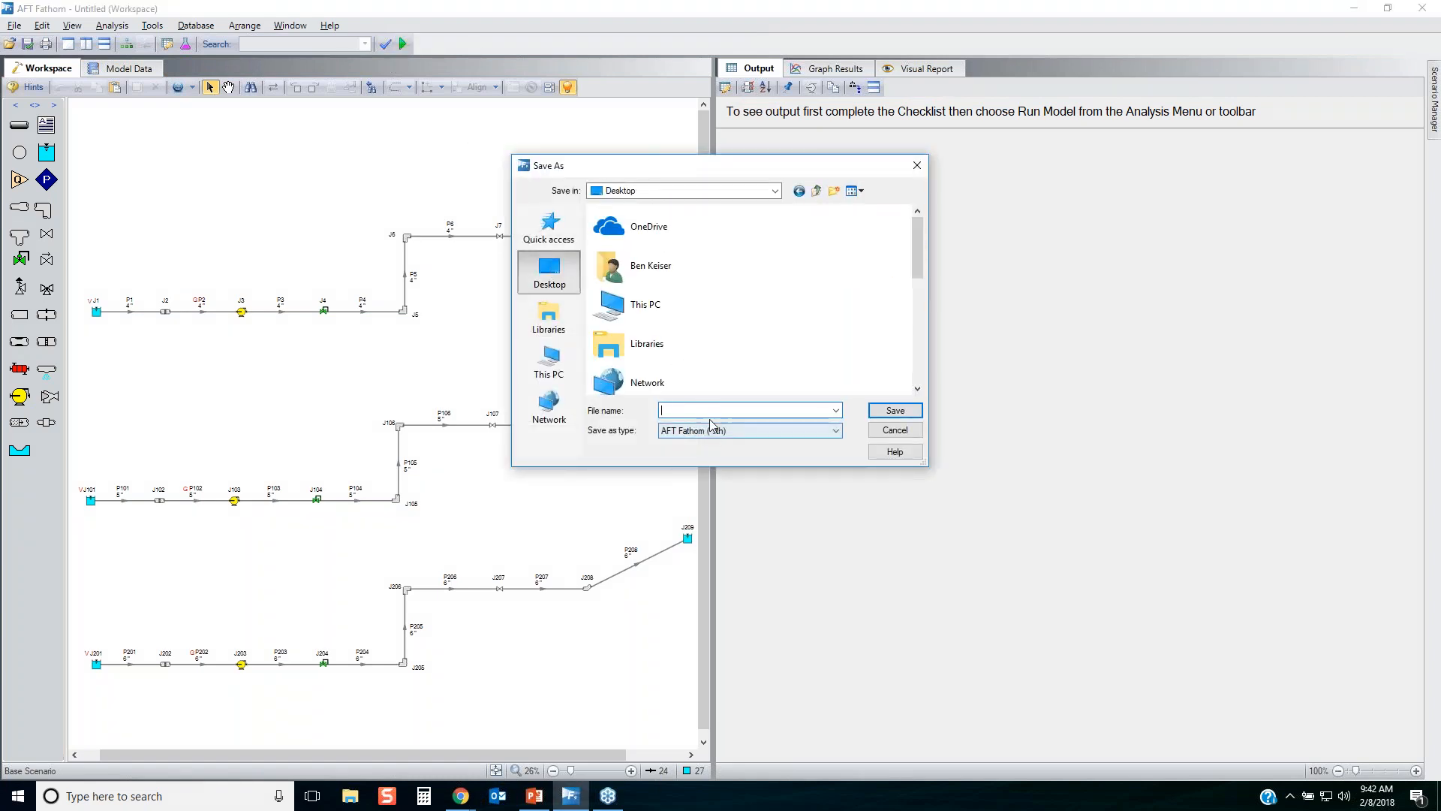
type("Pump and")
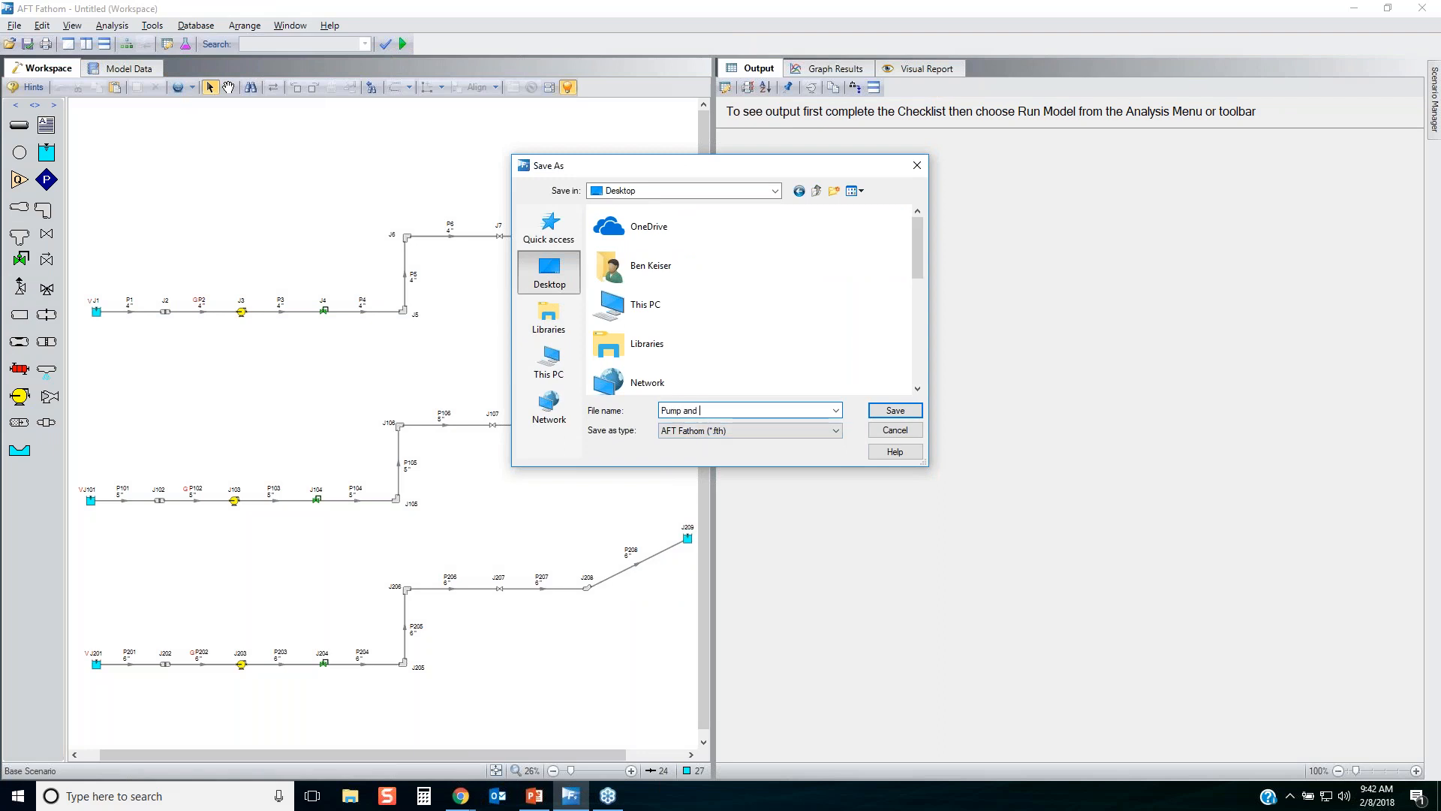
type(" Pipe Sizing")
key("Return")
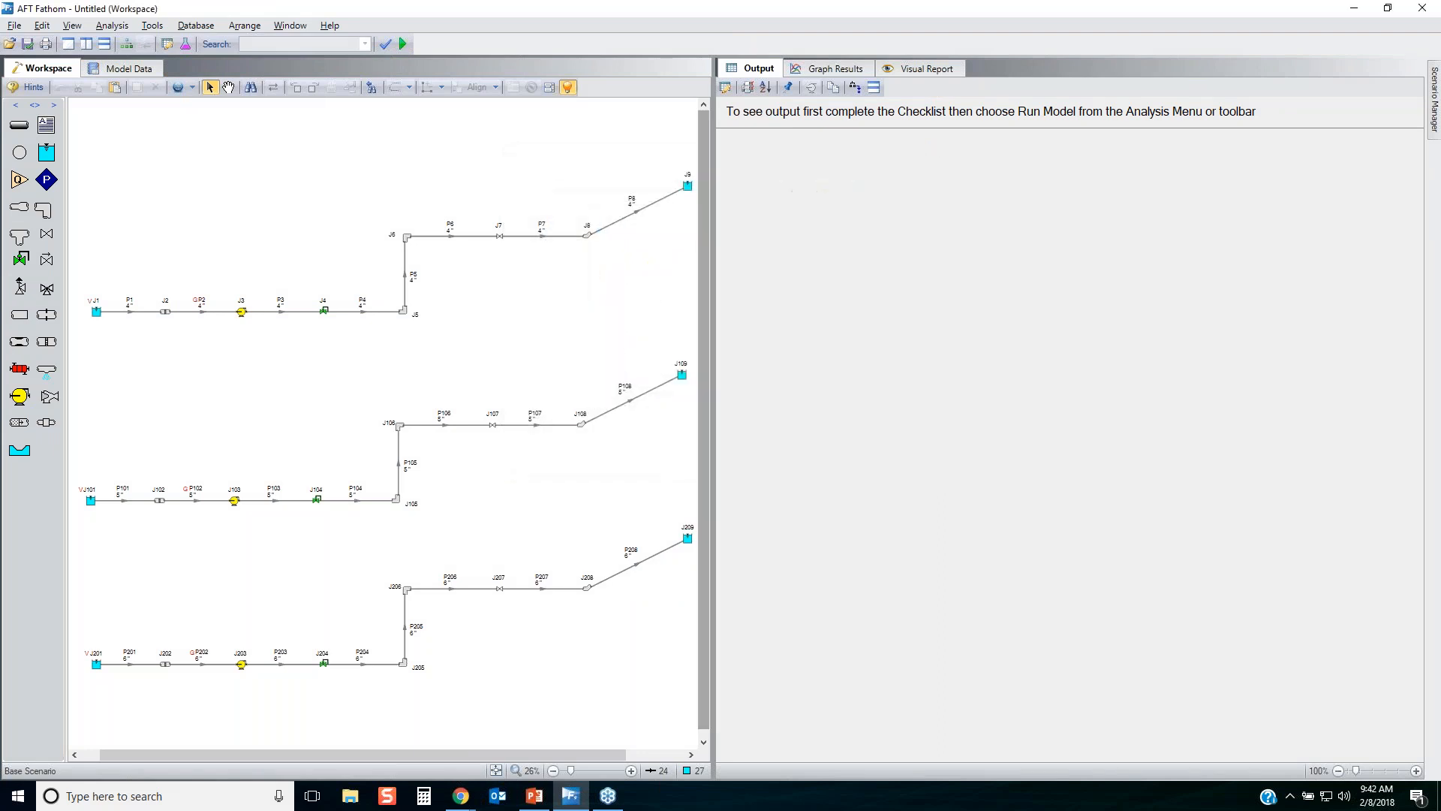
Run the model to completion and show the solved GSC Variables in the output with the text enlarged to 156%.
key("ctrl+r")
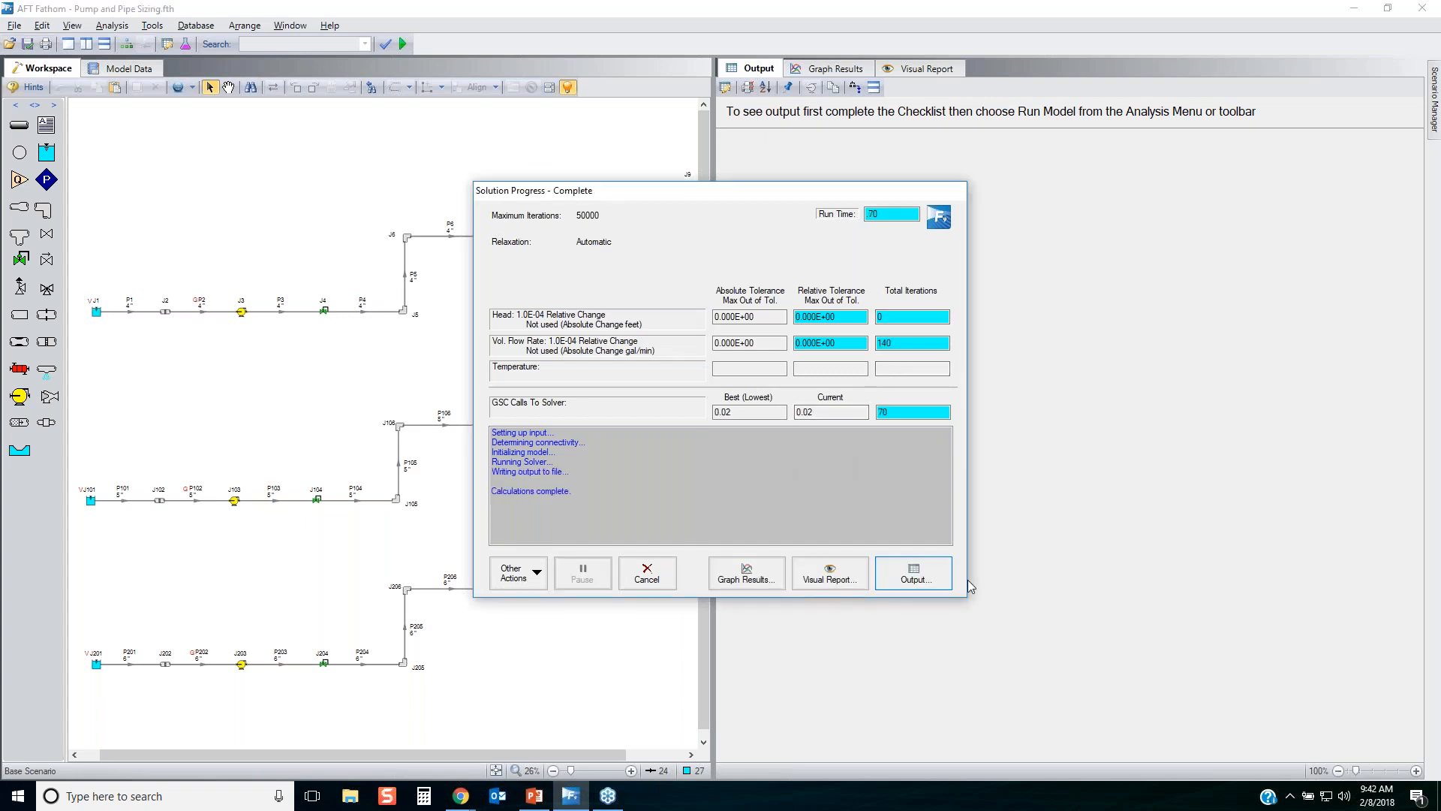
left_click(914, 578)
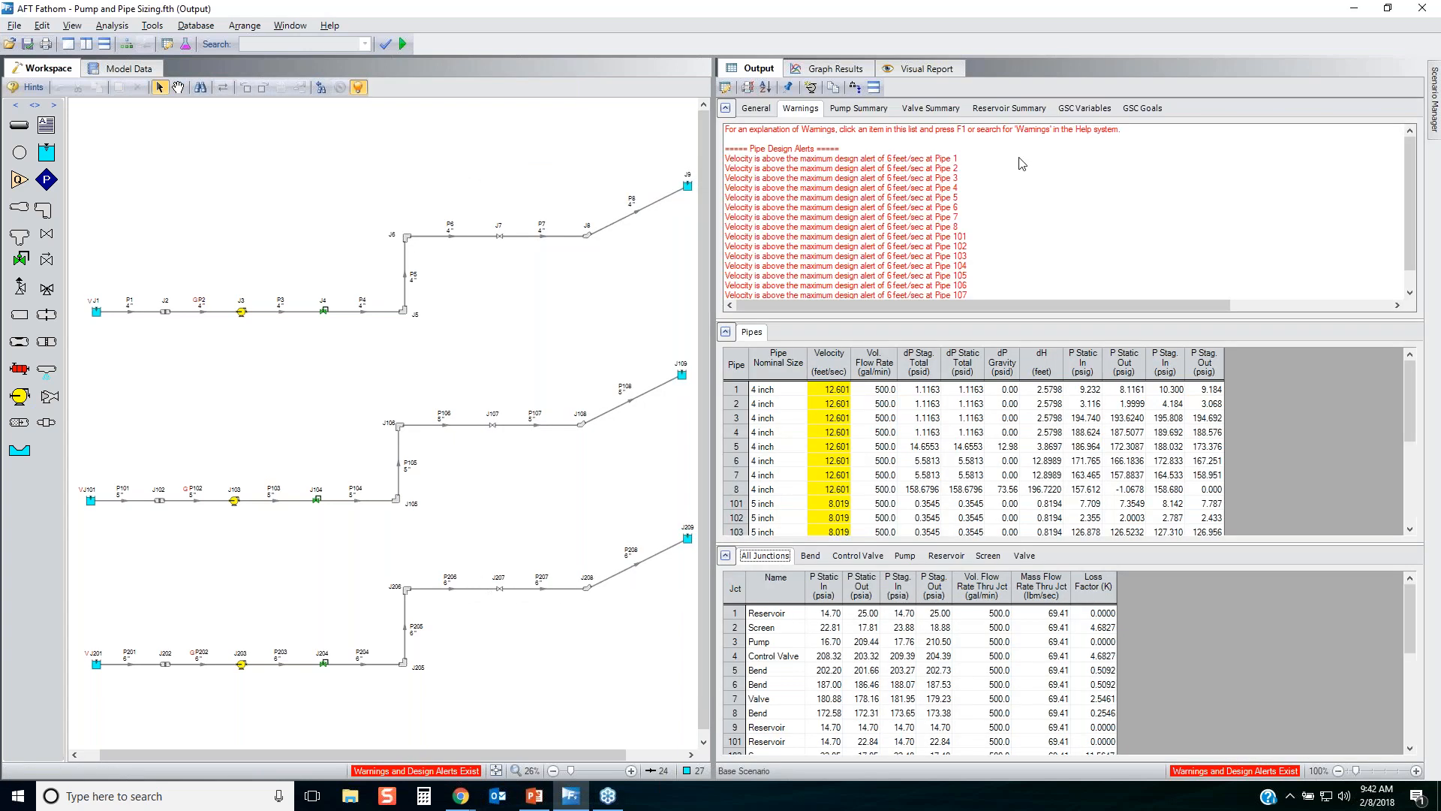
left_click(1084, 110)
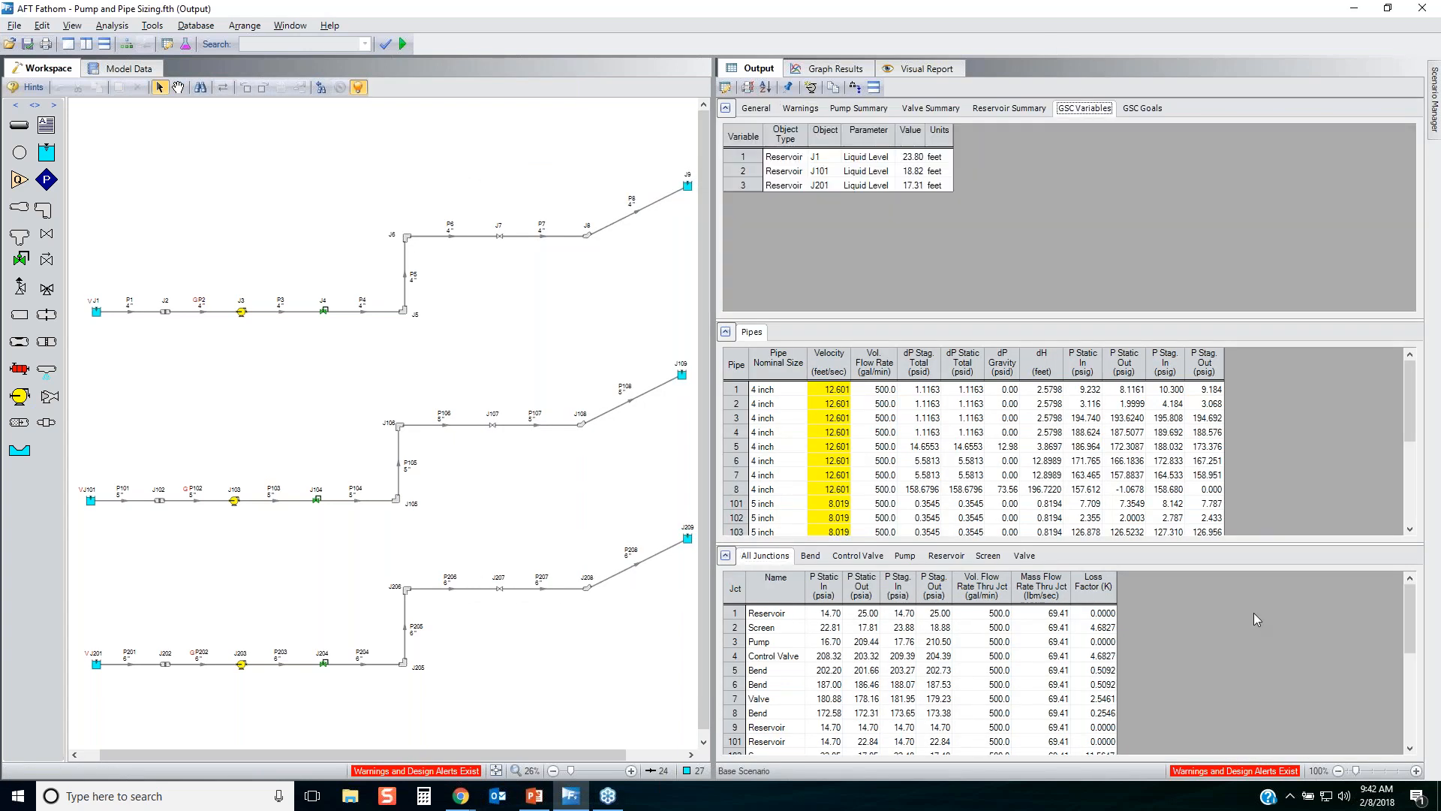
left_click_drag(1358, 771, 1370, 771)
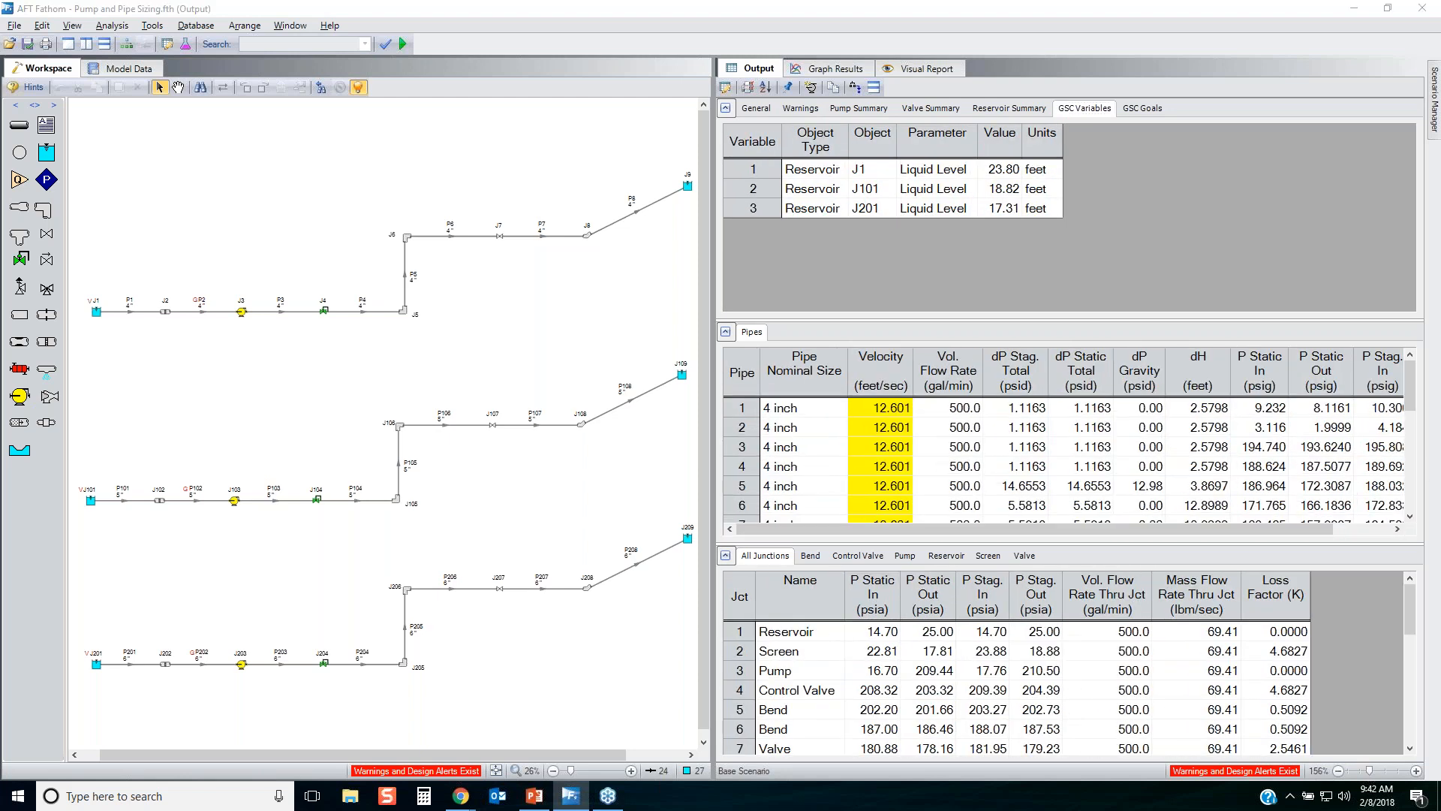
mouse_move(898, 217)
left_mouse_down()
mouse_move(1062, 216)
mouse_move(1059, 146)
mouse_move(835, 153)
mouse_move(871, 222)
mouse_move(898, 218)
left_mouse_up()
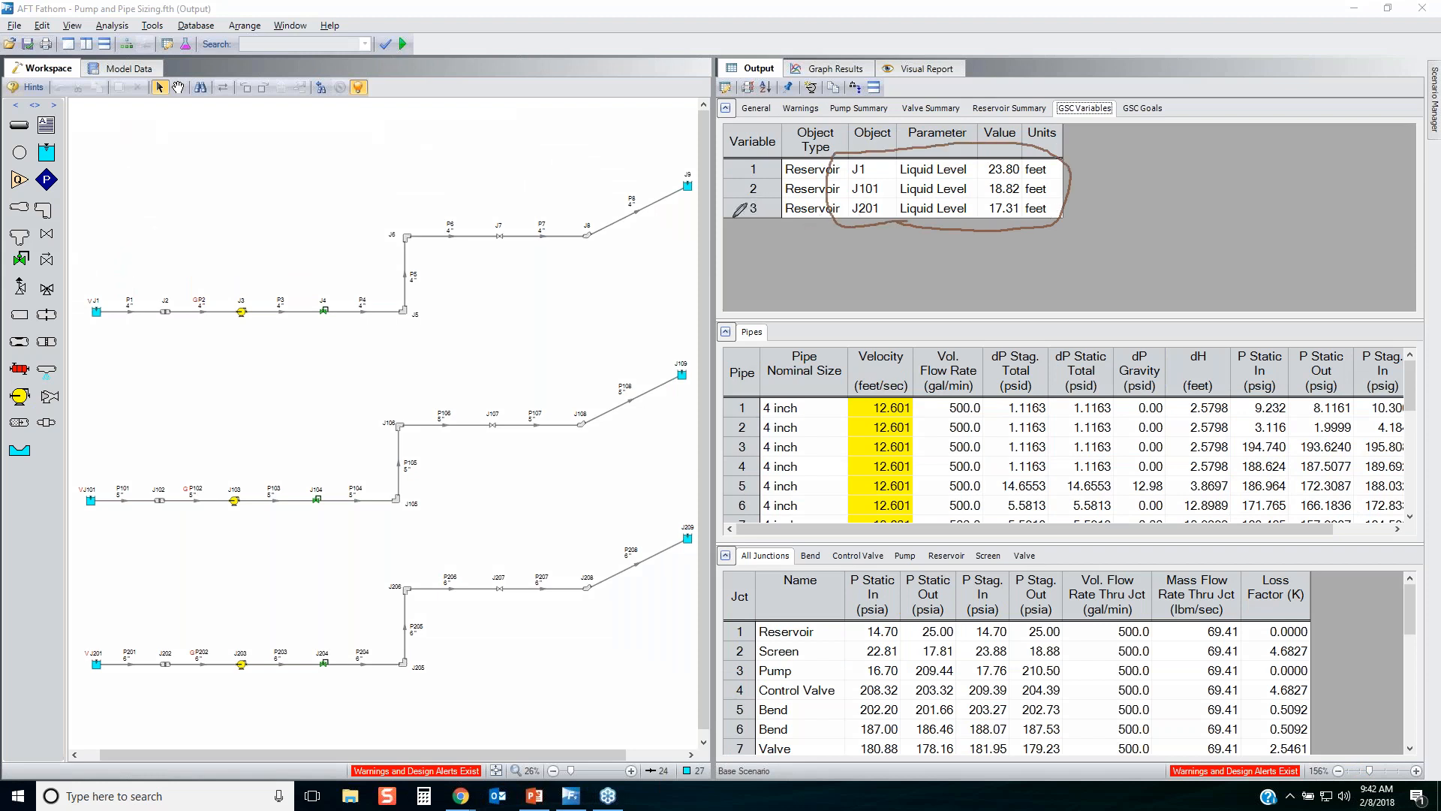
mouse_move(738, 217)
left_mouse_down()
mouse_move(1039, 220)
mouse_move(1064, 194)
mouse_move(777, 198)
mouse_move(743, 214)
mouse_move(759, 211)
left_mouse_up()
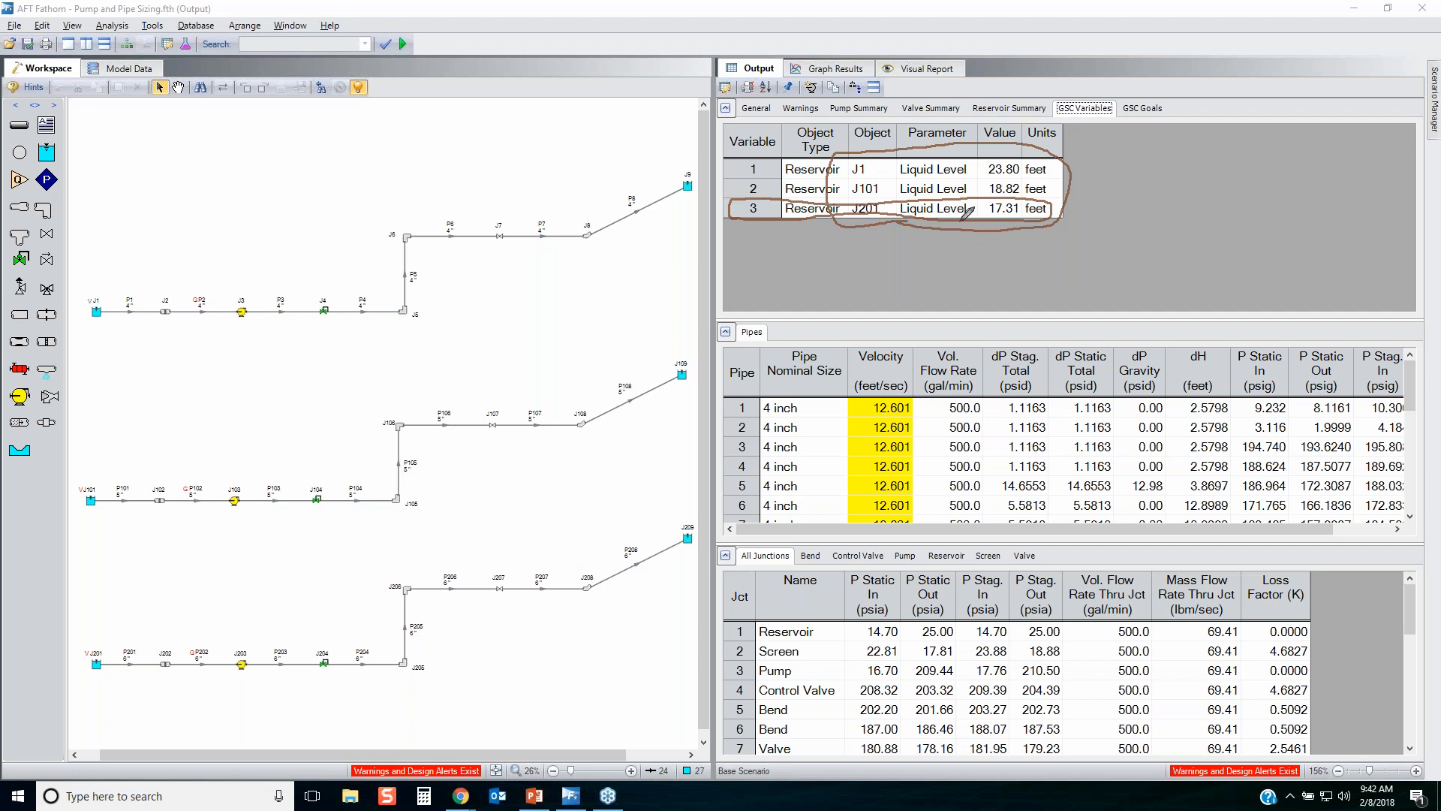
left_click_drag(992, 217, 1036, 210)
key("Escape")
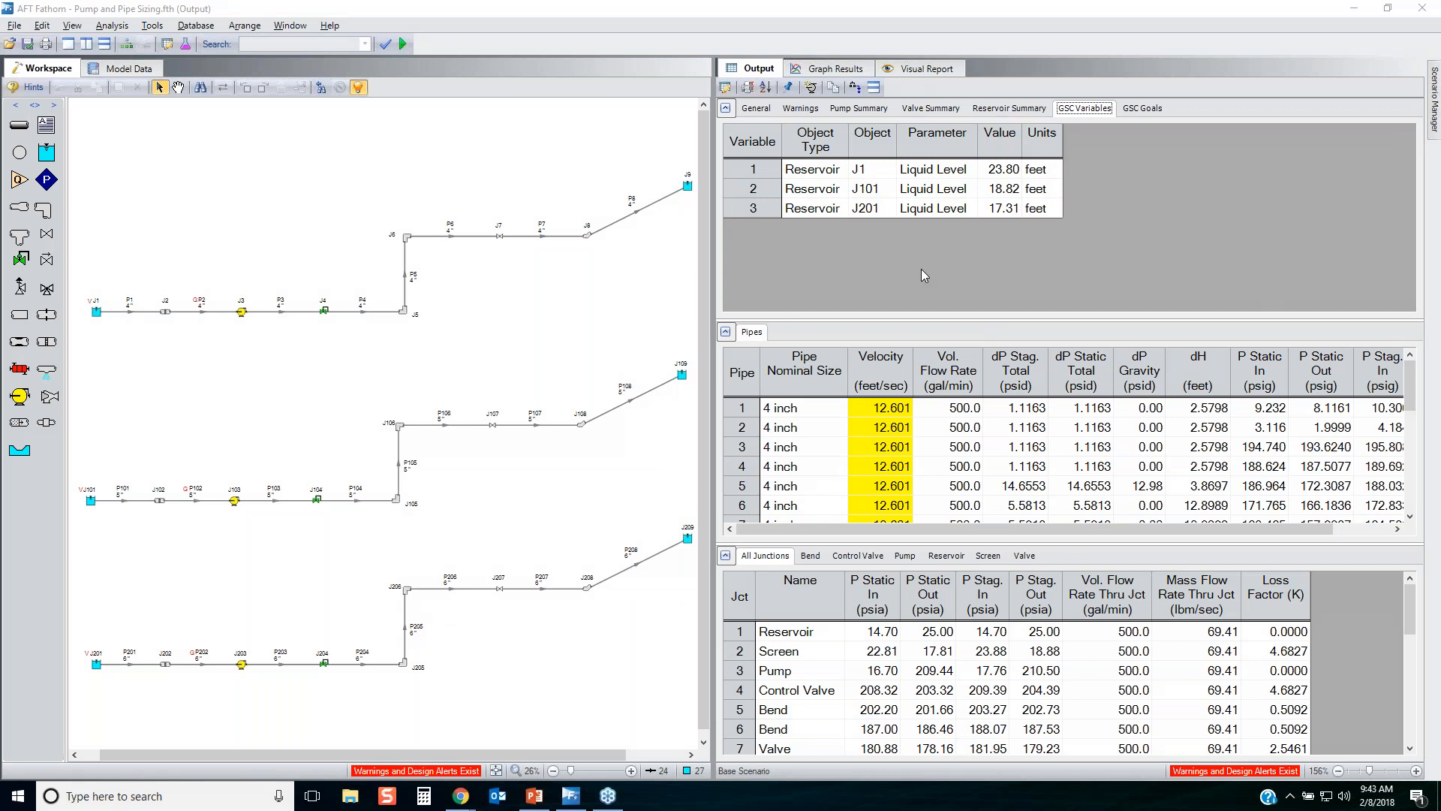
Show the GSC Goals results to compare the user and actual goal values of the pipe outlet static pressures.
left_click(1143, 108)
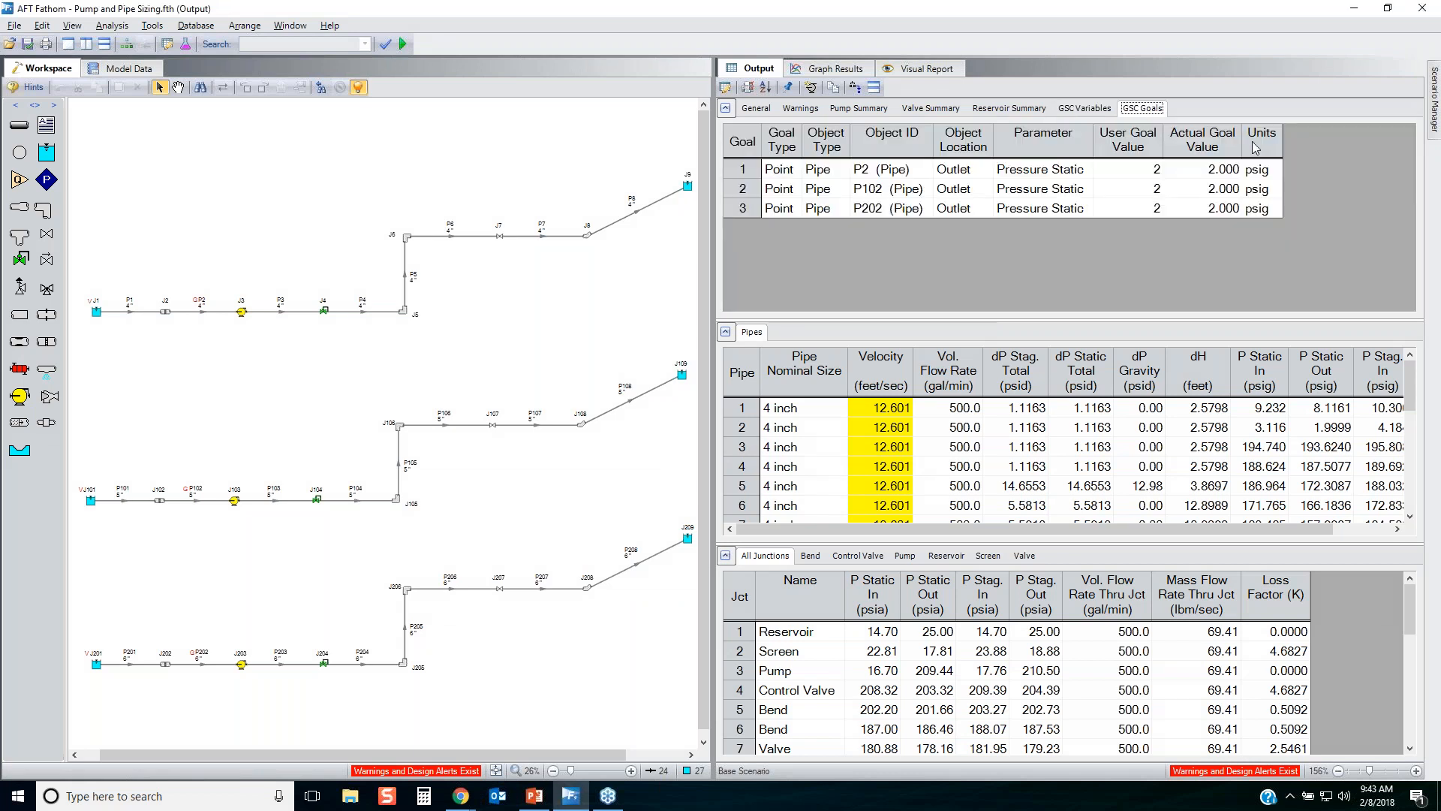
key("ctrl+2")
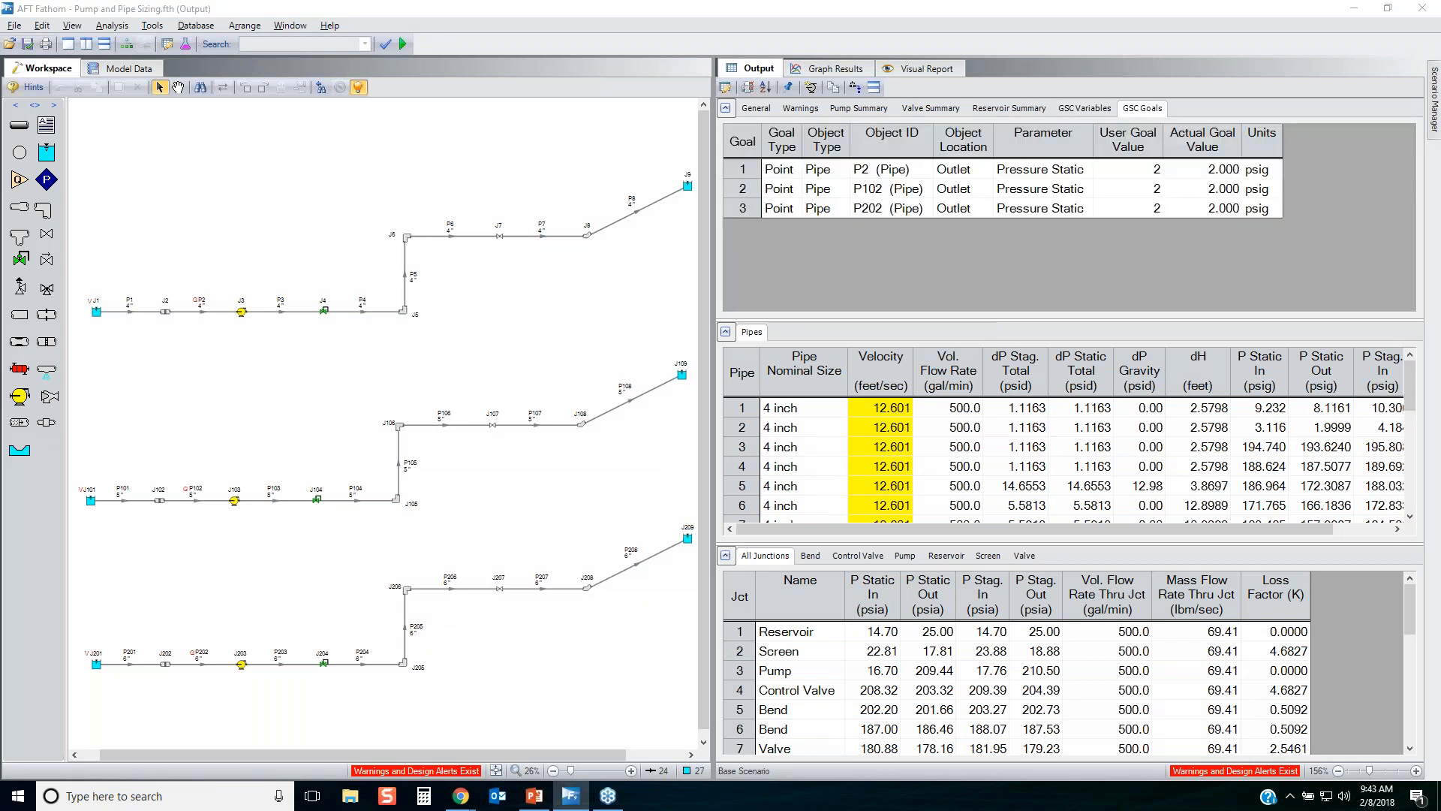
mouse_move(1100, 134)
left_mouse_down()
mouse_move(1156, 121)
mouse_move(1167, 212)
mouse_move(1108, 209)
mouse_move(1102, 135)
mouse_move(1238, 122)
mouse_move(1252, 204)
mouse_move(1179, 178)
mouse_move(1181, 127)
left_mouse_up()
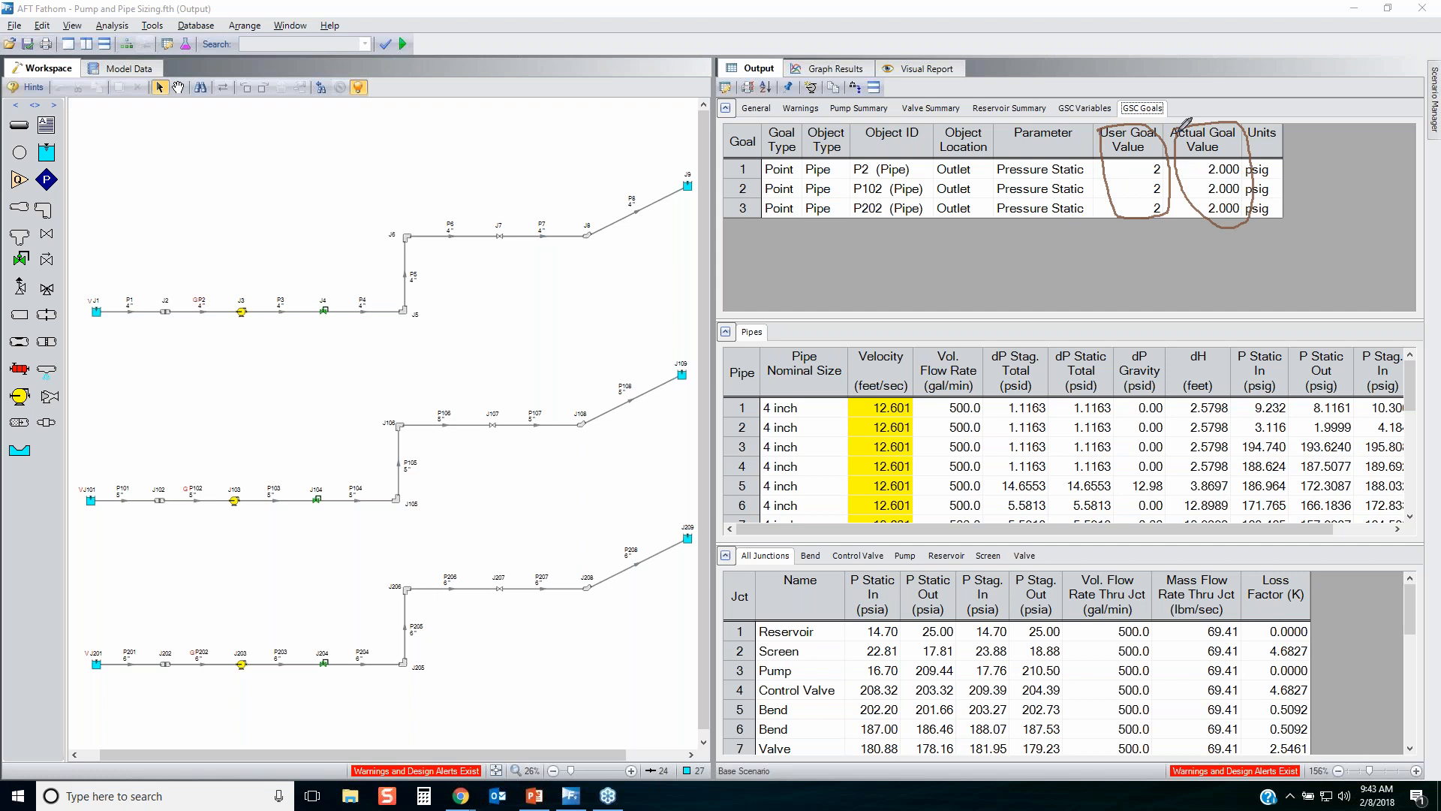
left_click(1402, 259)
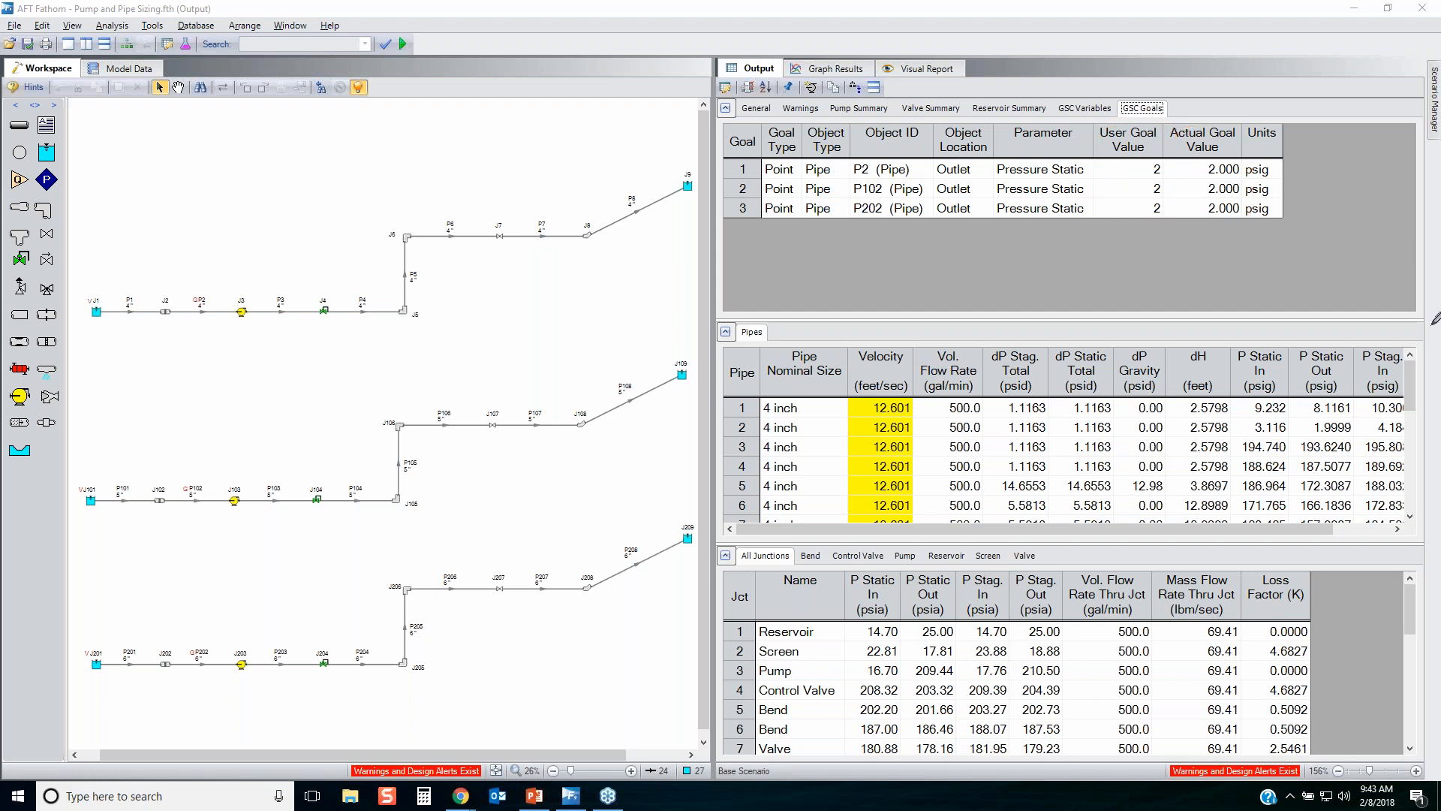
Inspect pipes P2, P102 and P202 in the Workspace to check their outlet static pressure, and return to the full model view.
scroll(235, 336, "up", 3)
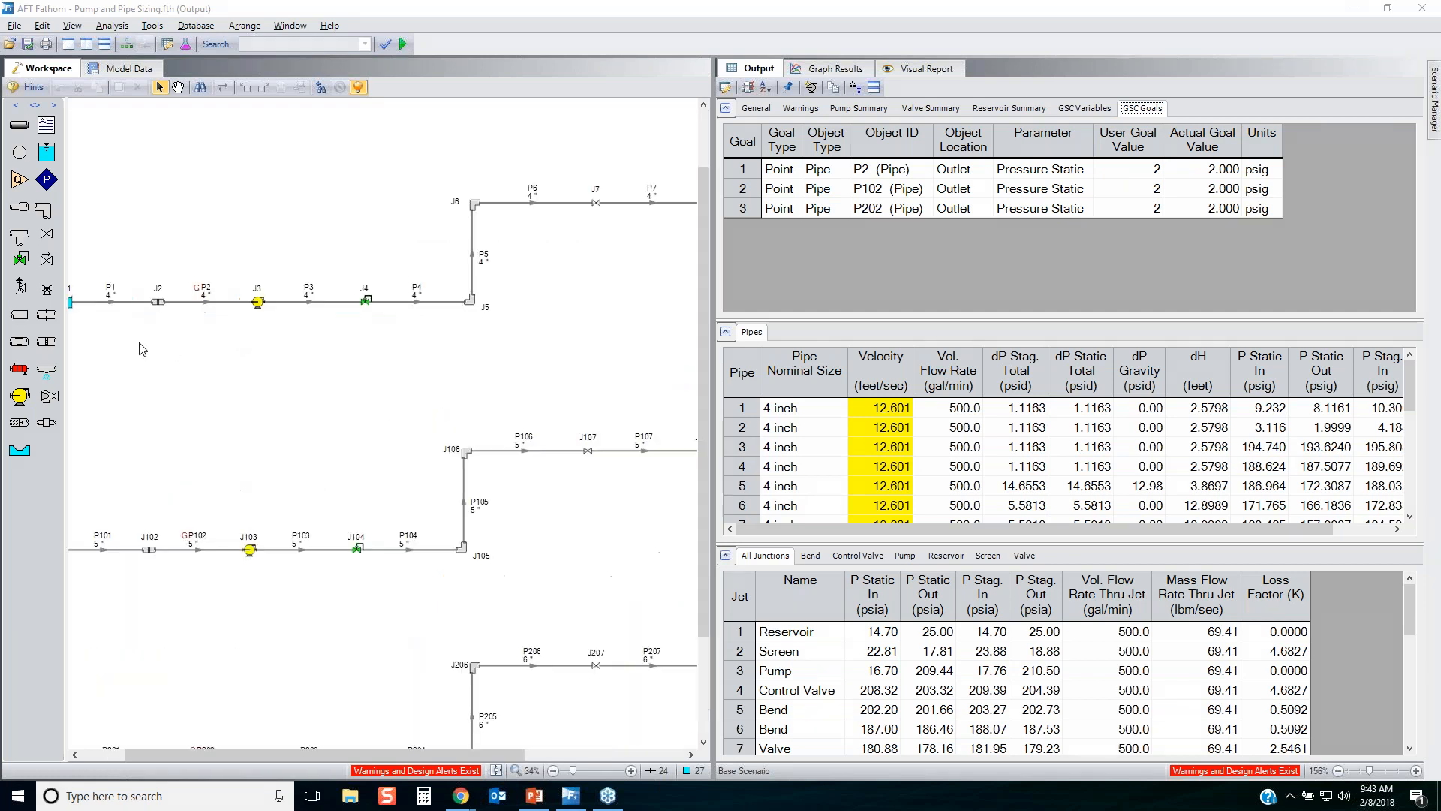
left_click(239, 284)
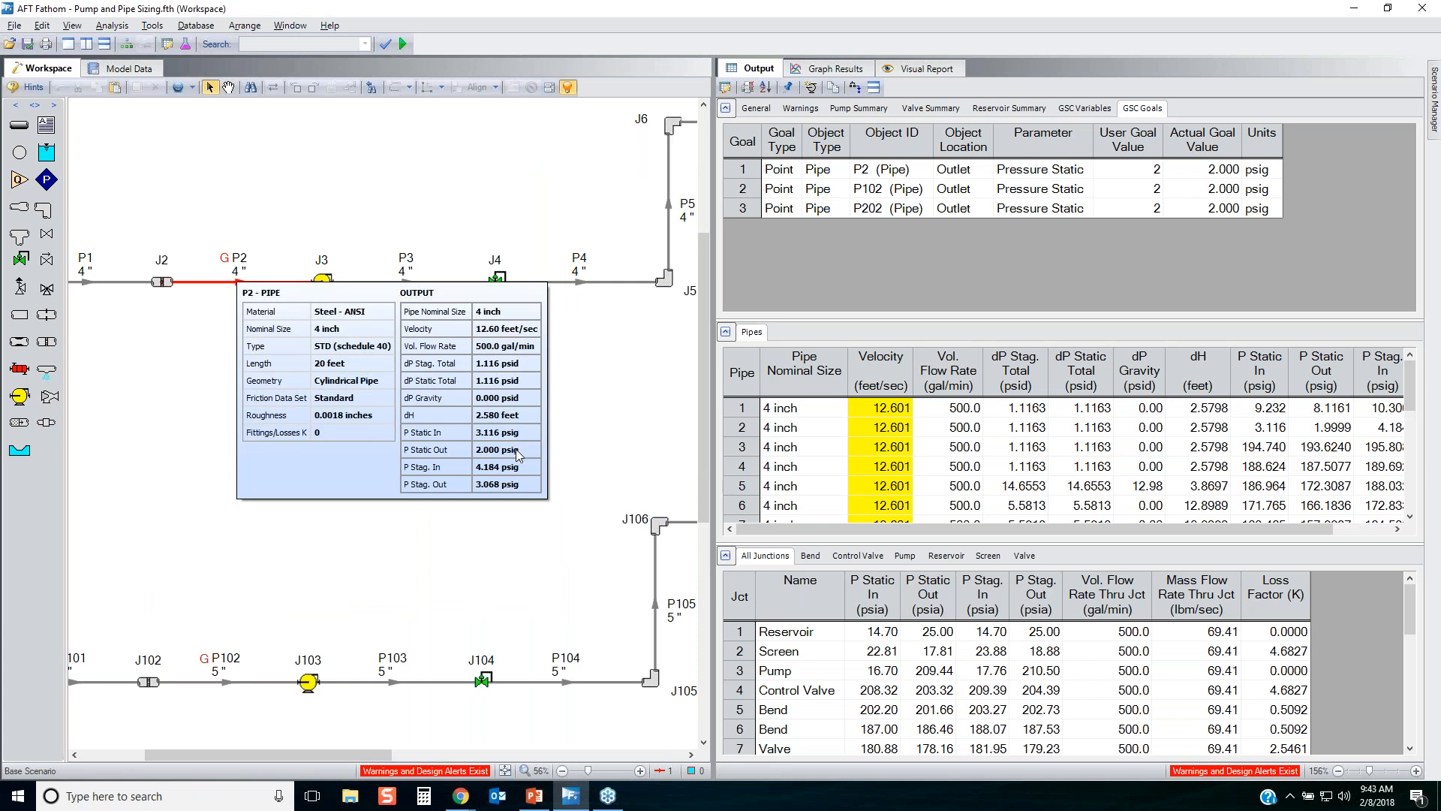
scroll(516, 455, "down", 2)
left_click(263, 653)
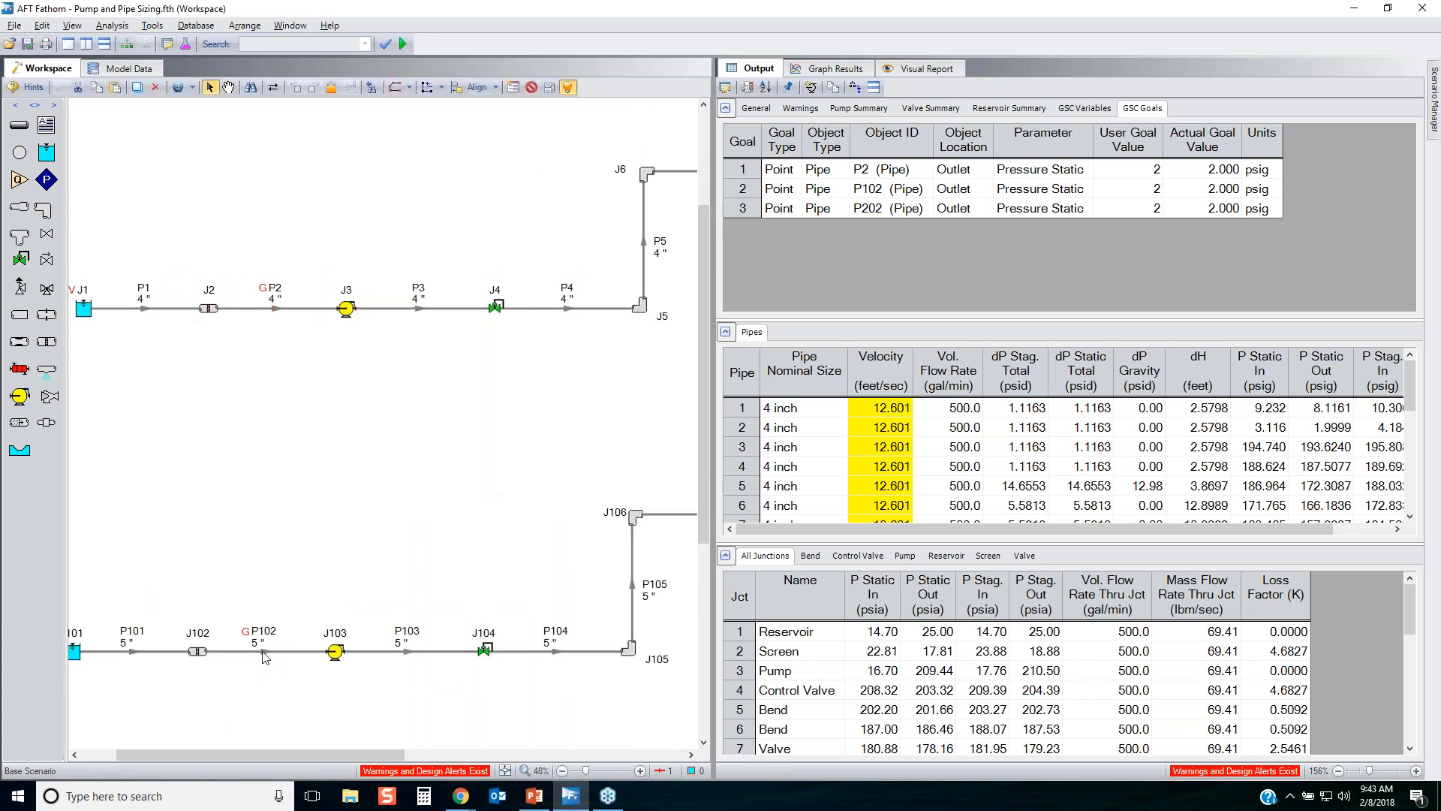
left_click_drag(509, 478, 583, 120)
left_click(355, 590)
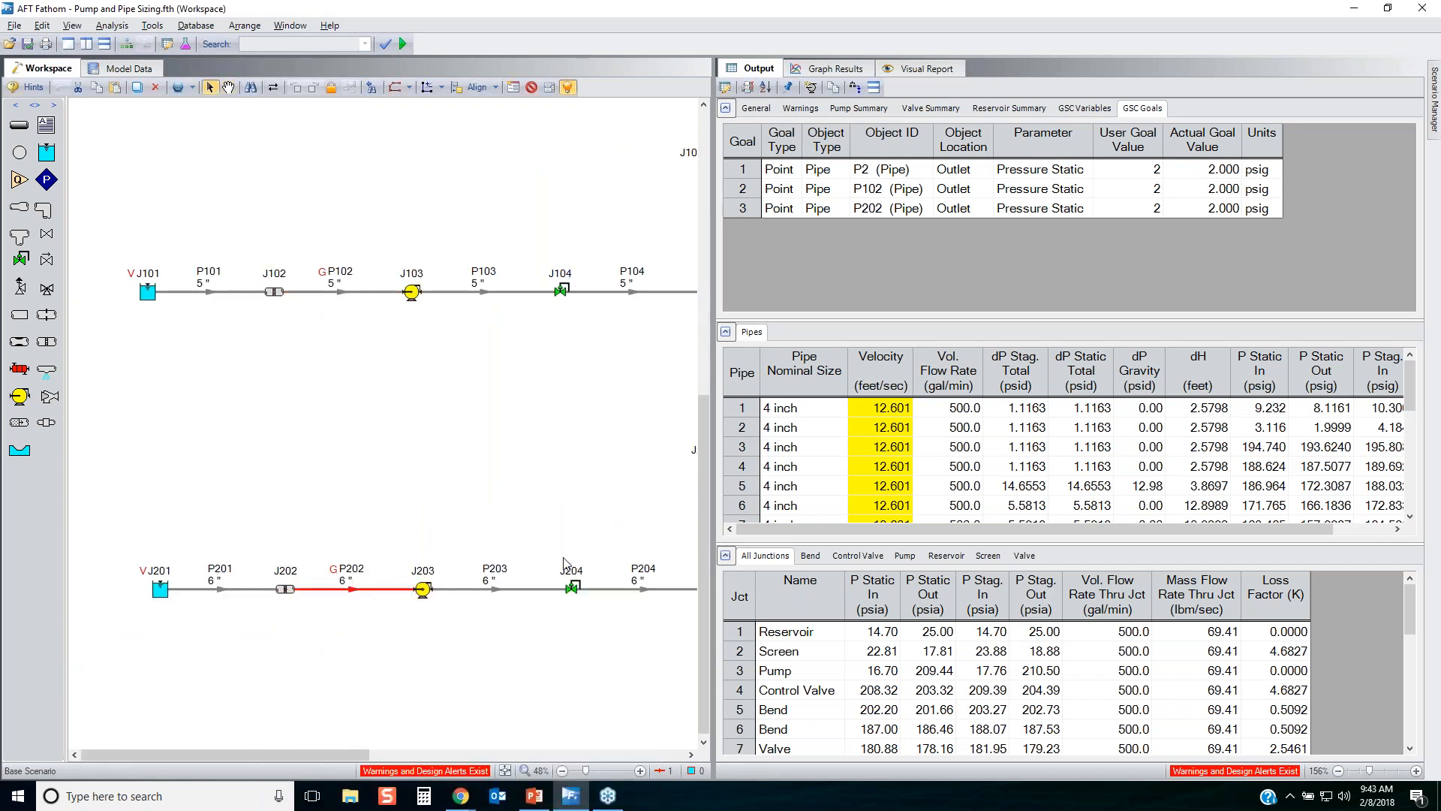
left_click(488, 424)
left_click(496, 771)
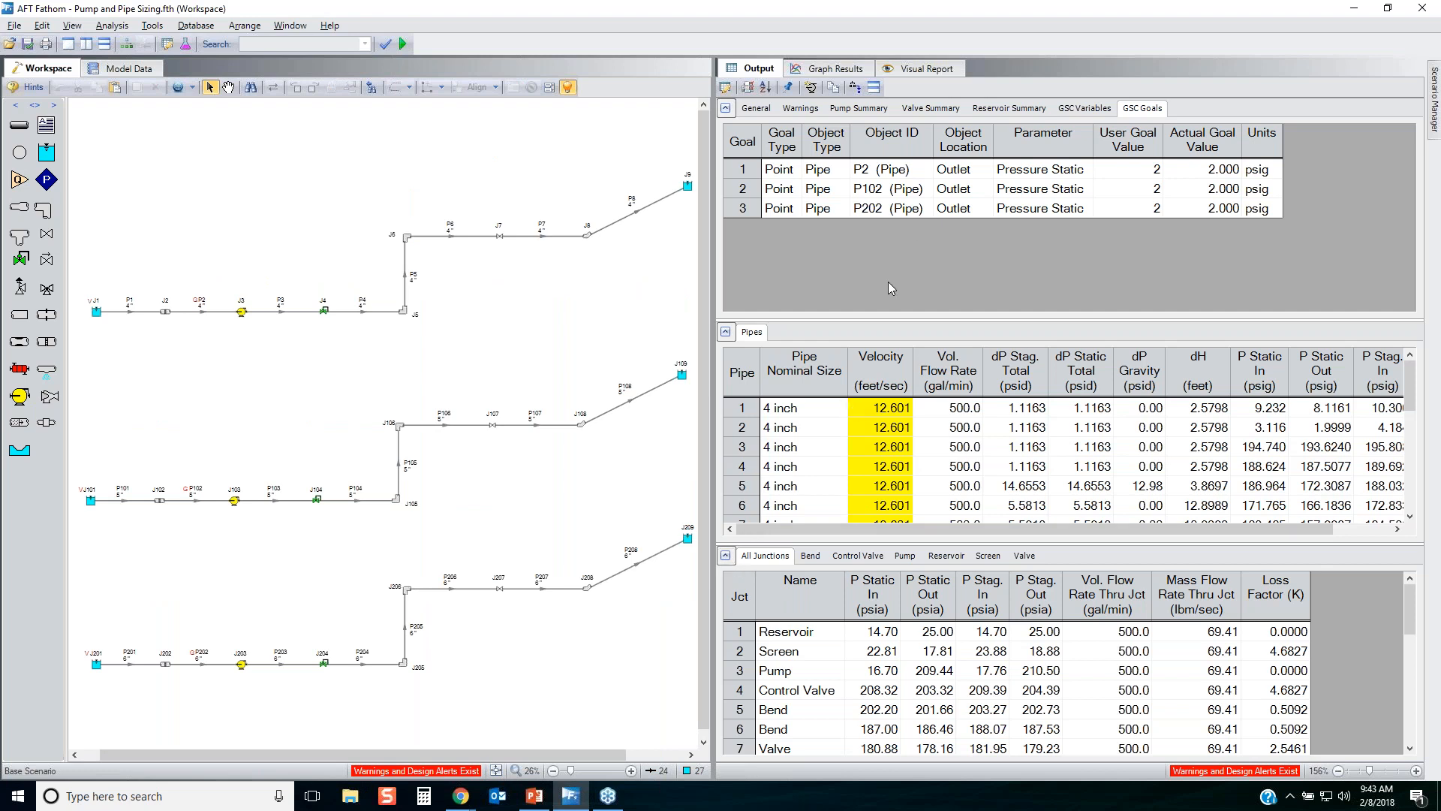
Review the pipe velocity design alerts in the output warnings and collapse the junction results to enlarge the pipe results table.
left_click(800, 108)
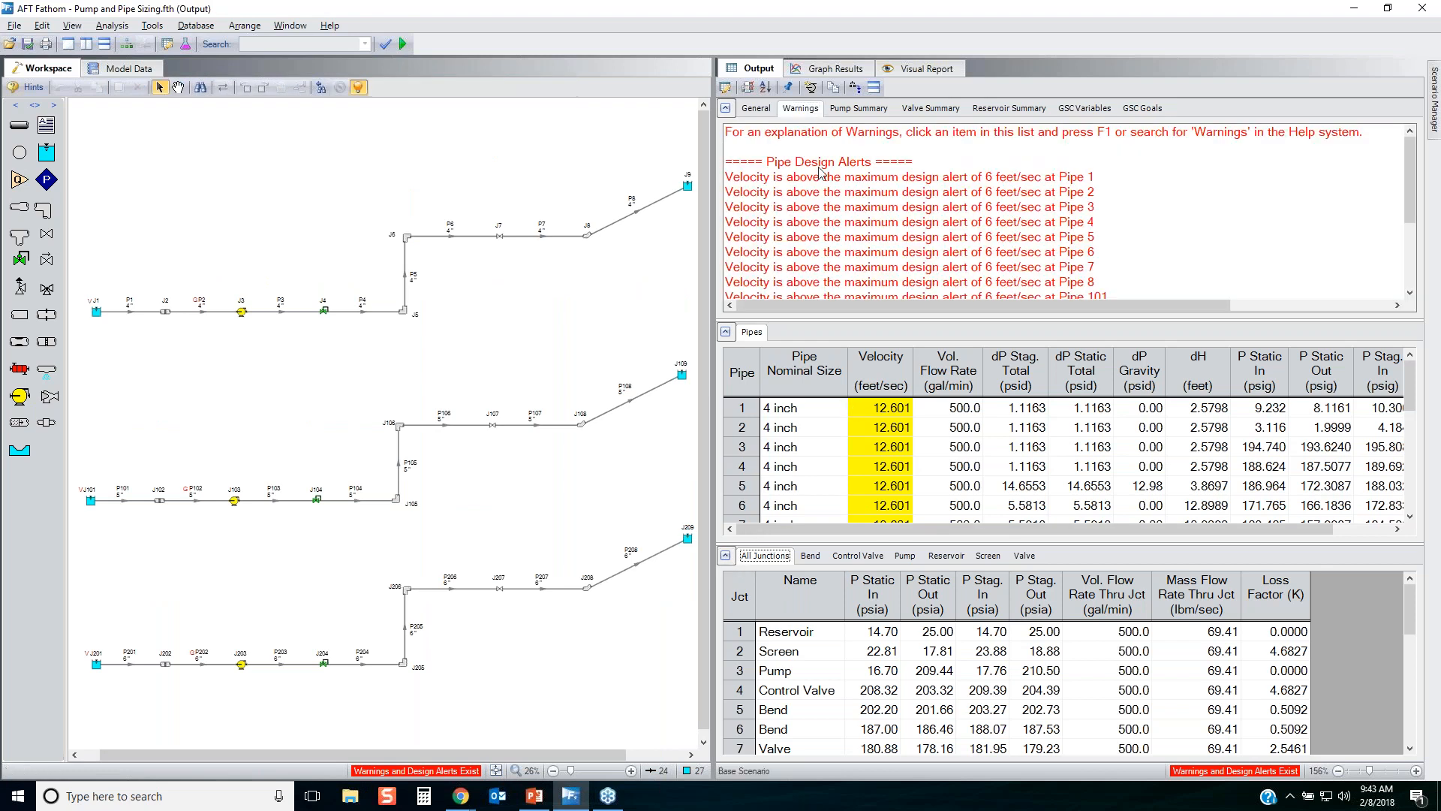
left_click(936, 223)
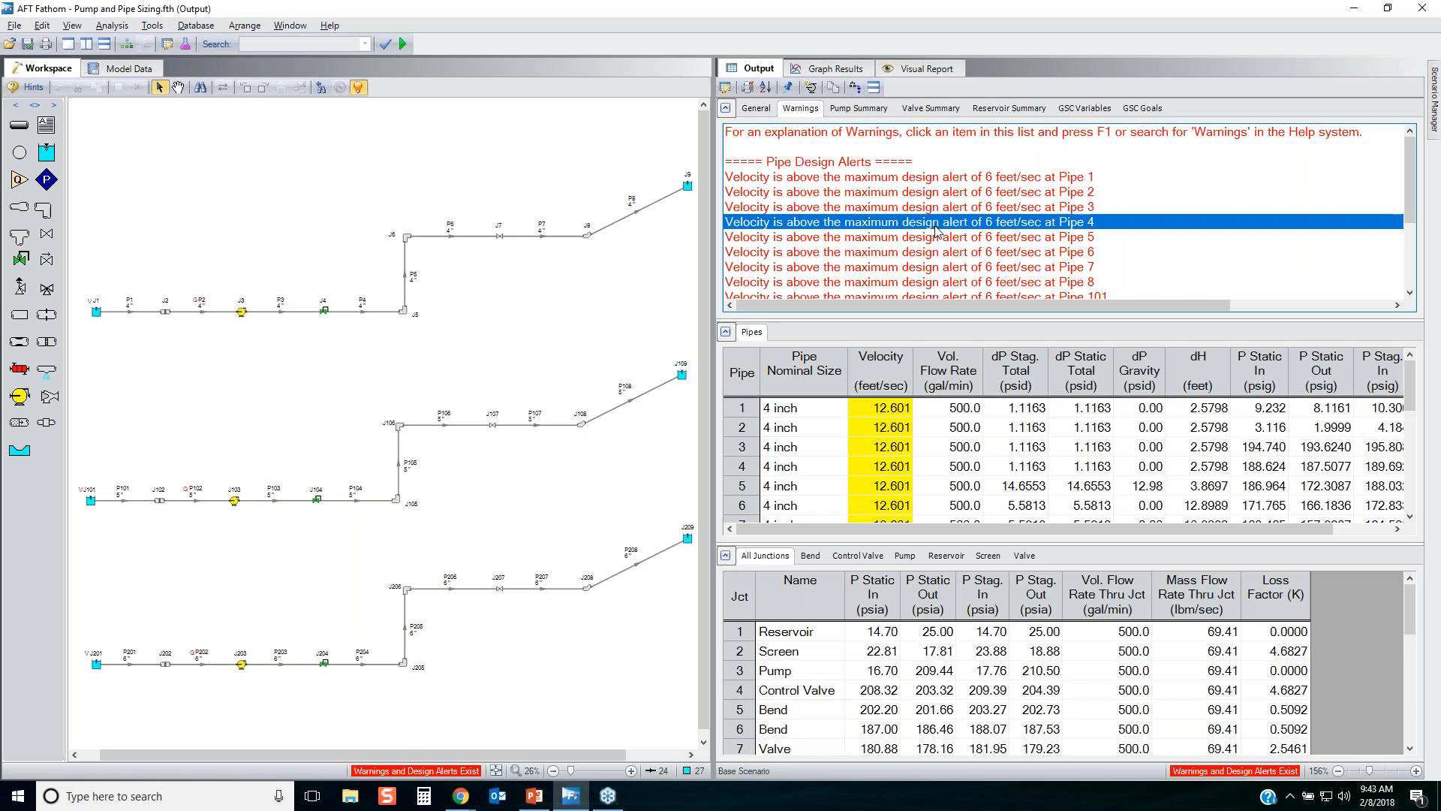
scroll(938, 219, "down", 3)
scroll(970, 214, "up", 3)
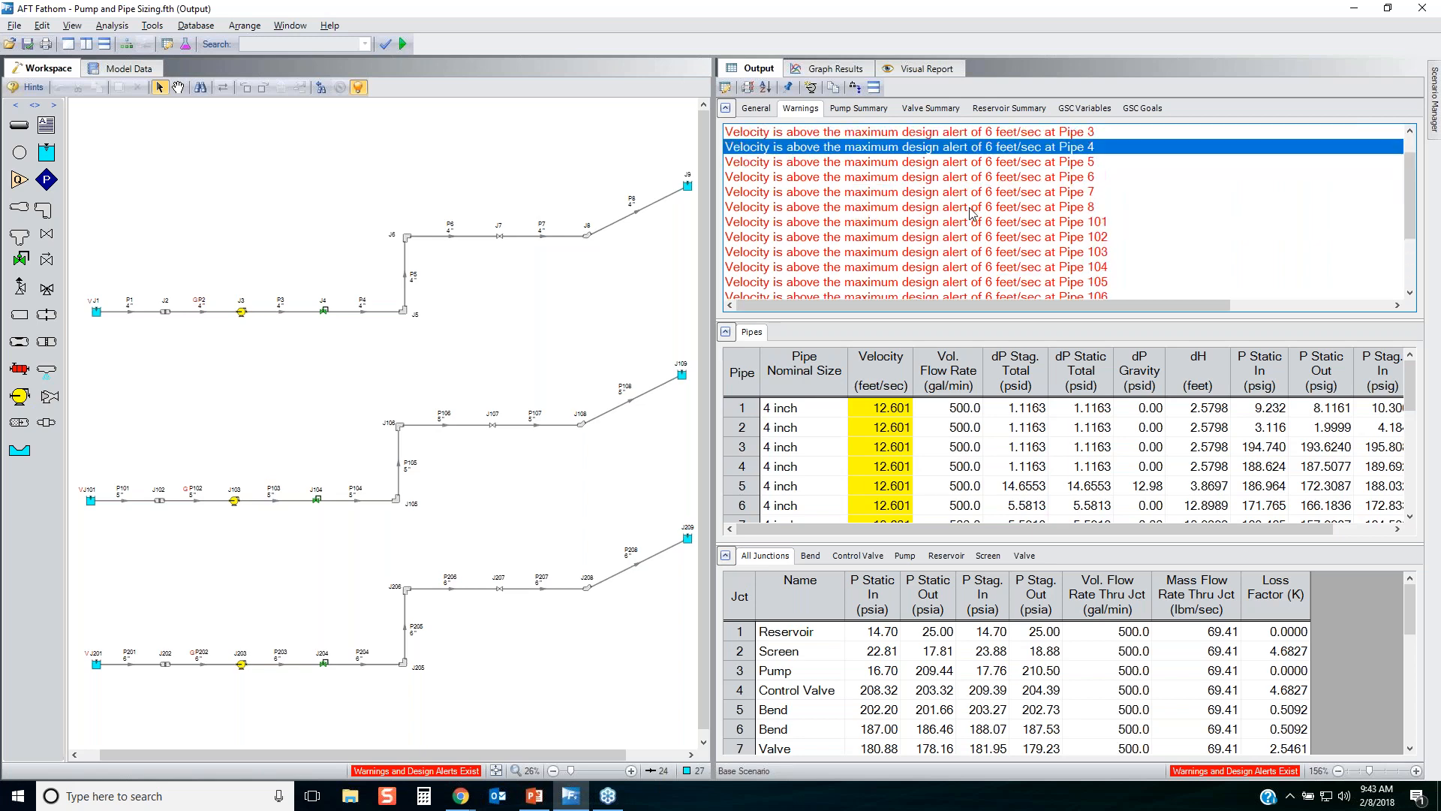
left_click(725, 556)
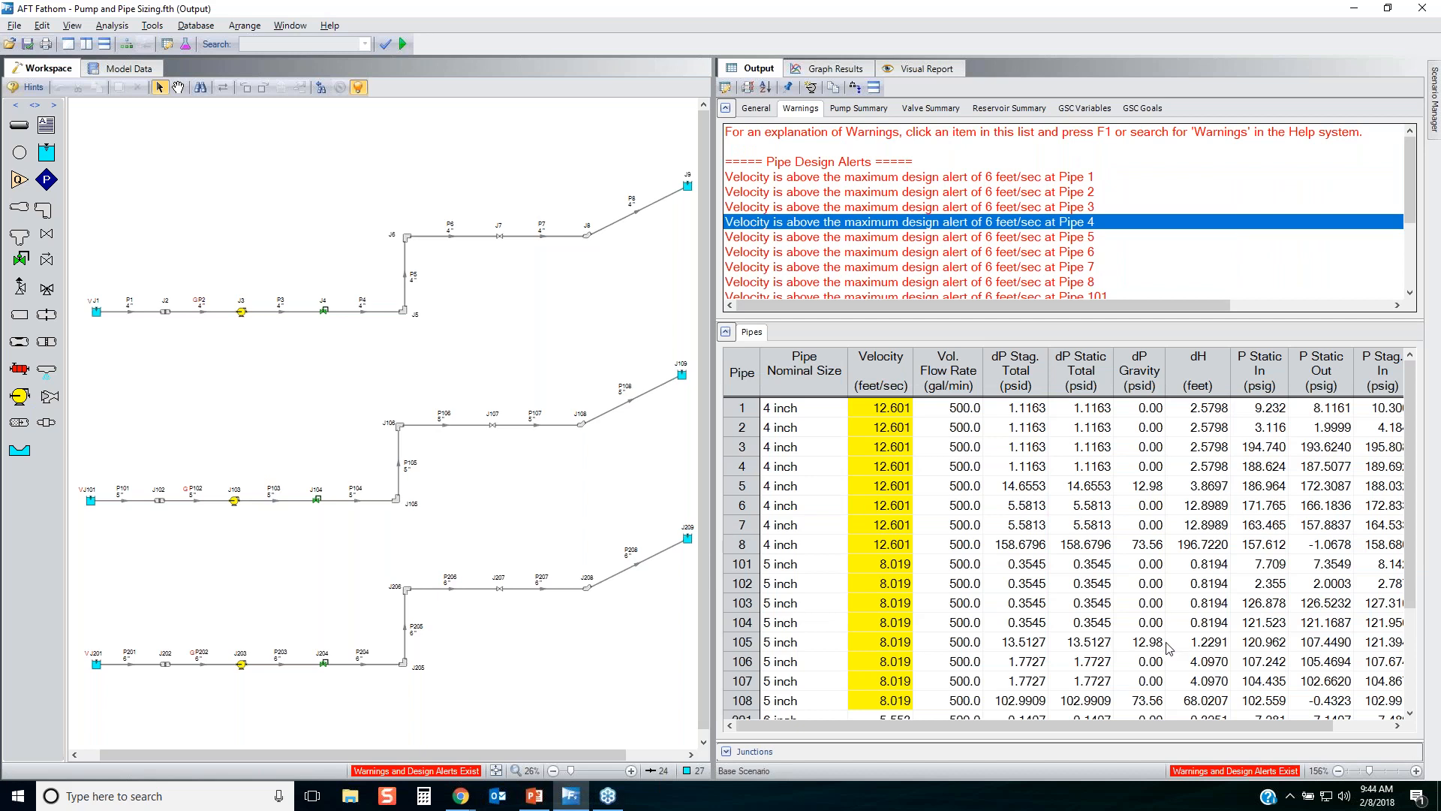
key("alt+Tab")
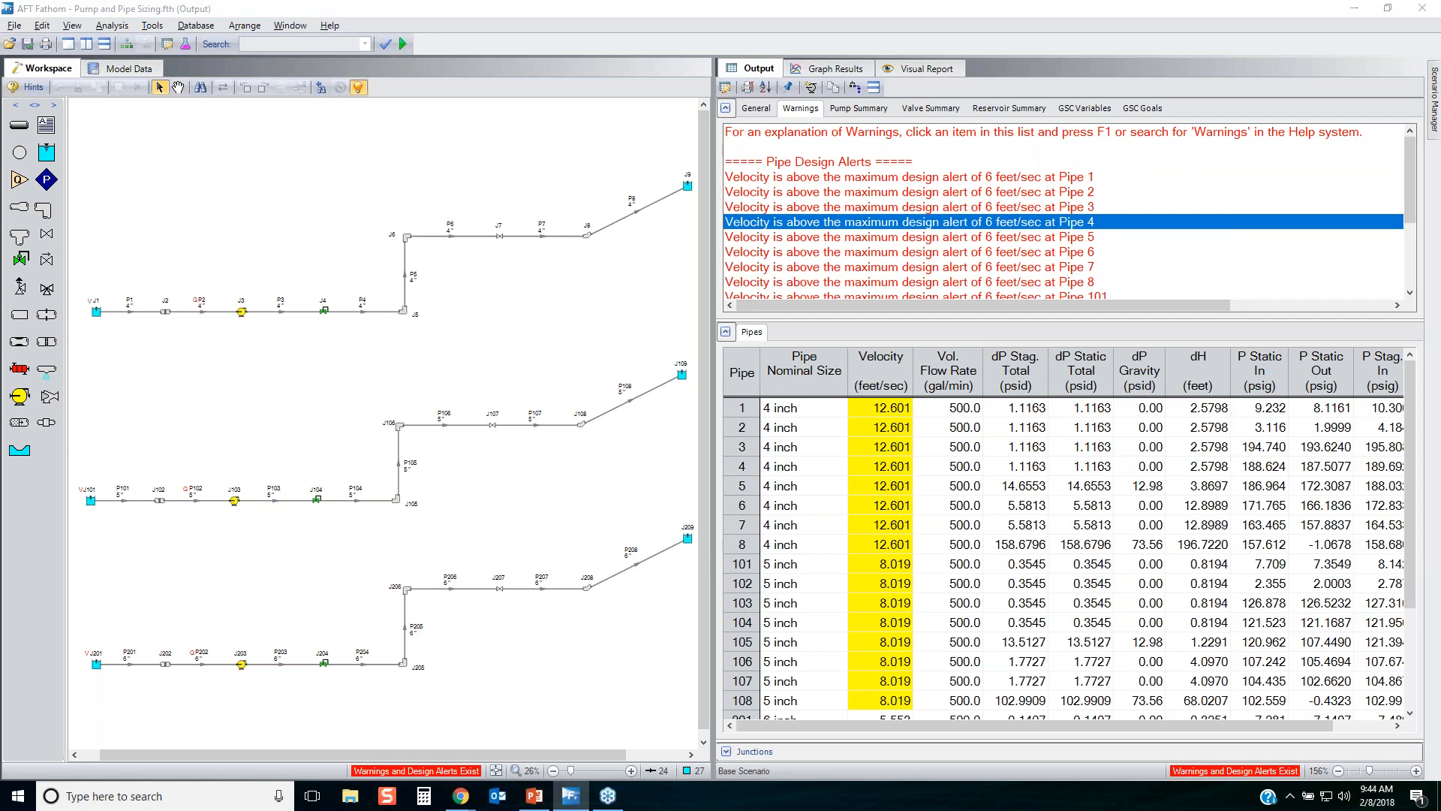
Review the pipe velocities in the output and select the results of the 6 inch pipes 201 to 208 for comparison.
mouse_move(912, 348)
left_mouse_down()
mouse_move(879, 345)
mouse_move(841, 705)
mouse_move(859, 734)
mouse_move(948, 614)
mouse_move(922, 342)
left_mouse_up()
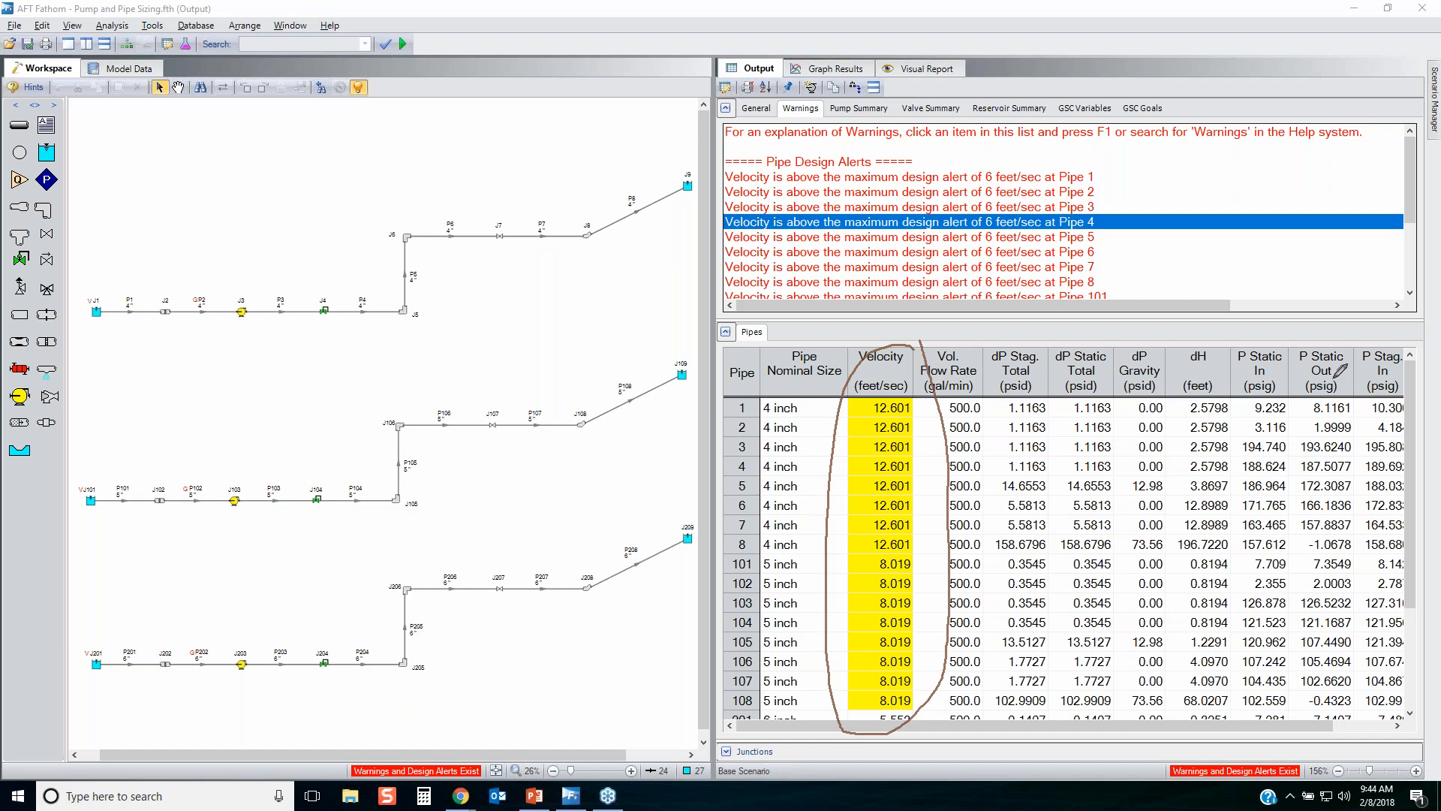
key("Escape")
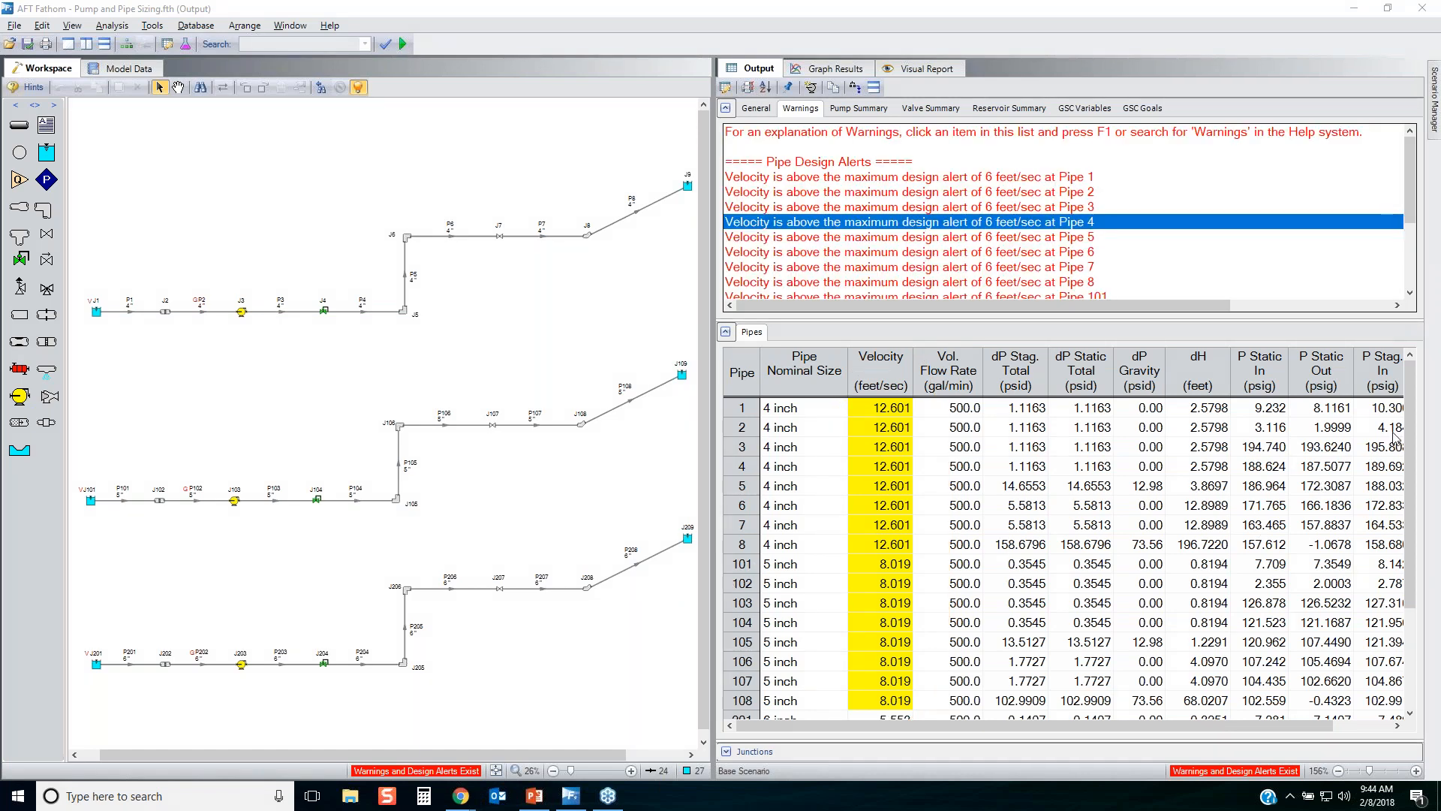
left_click_drag(1410, 423, 1416, 576)
left_click_drag(742, 576, 775, 722)
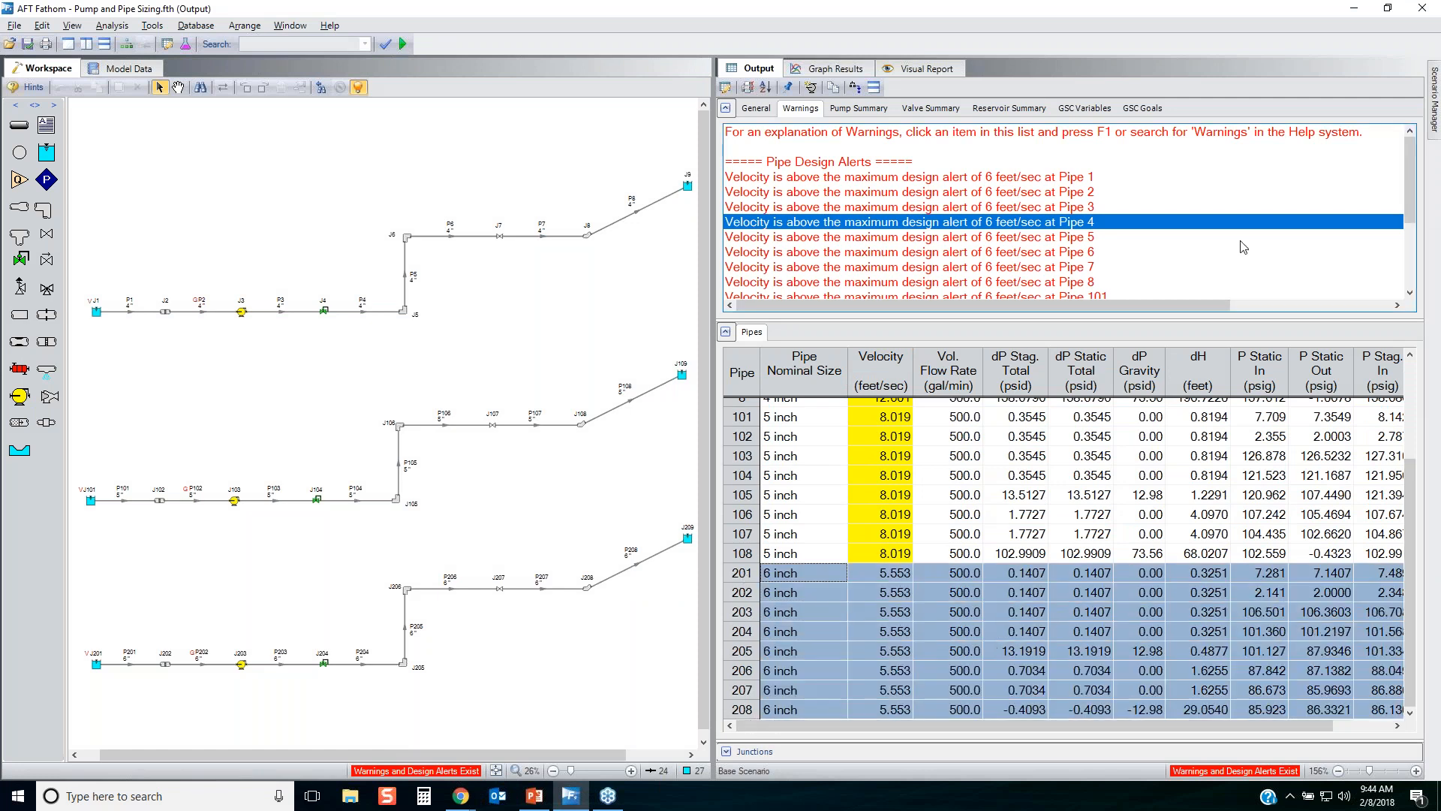
Hide the Check List in the Scenario Manager and create a child scenario of the Base Scenario named Pump Curve.
left_click(1434, 88)
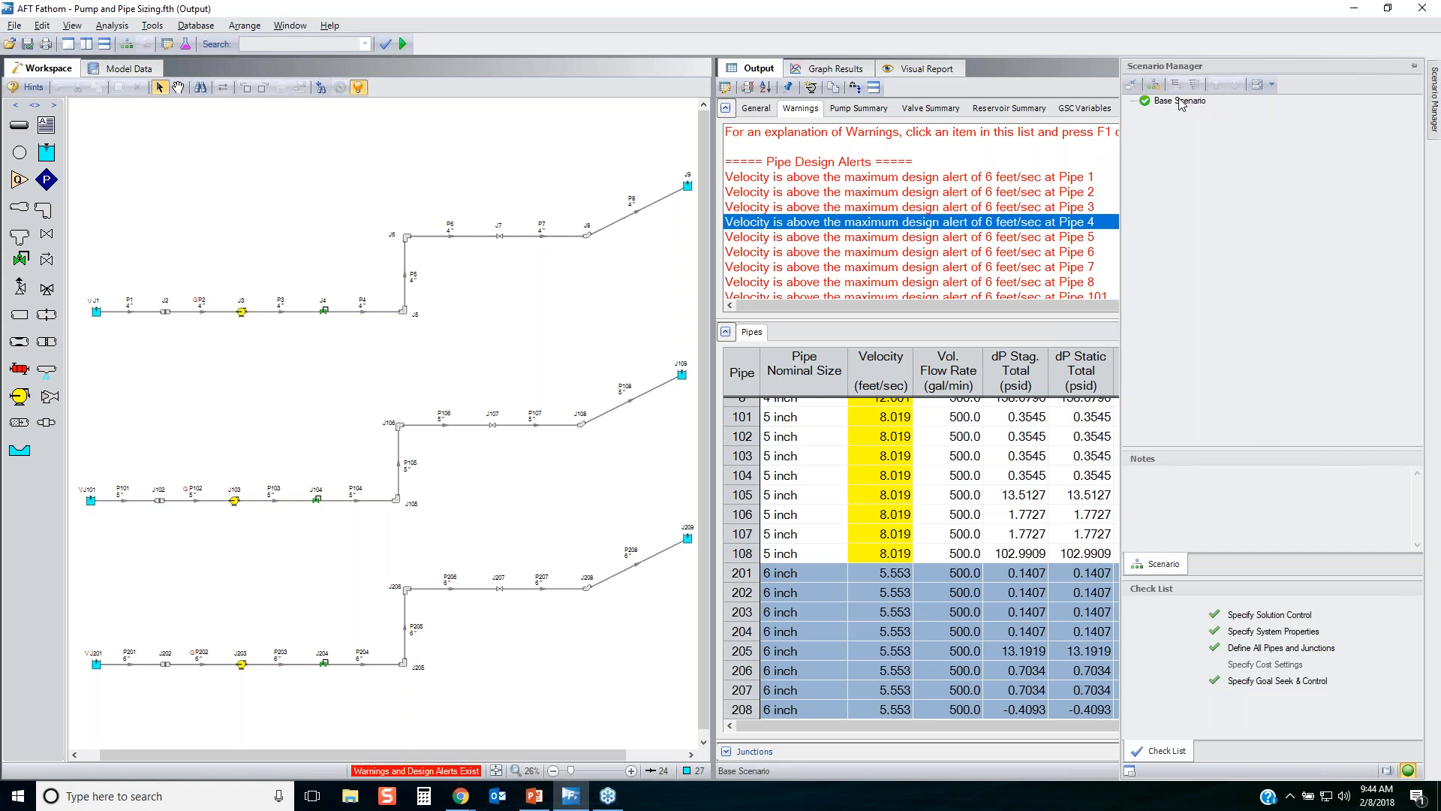
left_click(1406, 770)
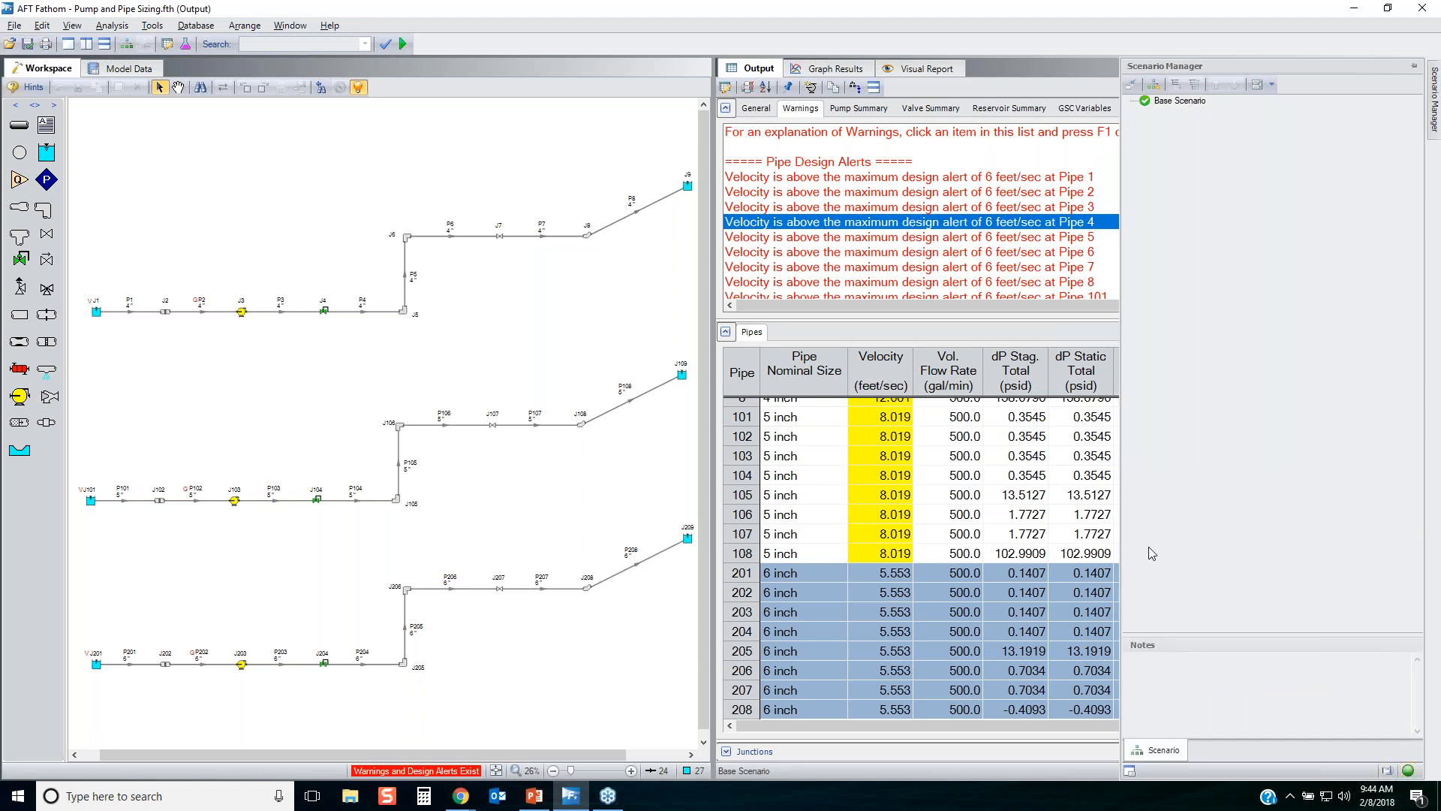
left_click(1170, 102)
left_click(1173, 85)
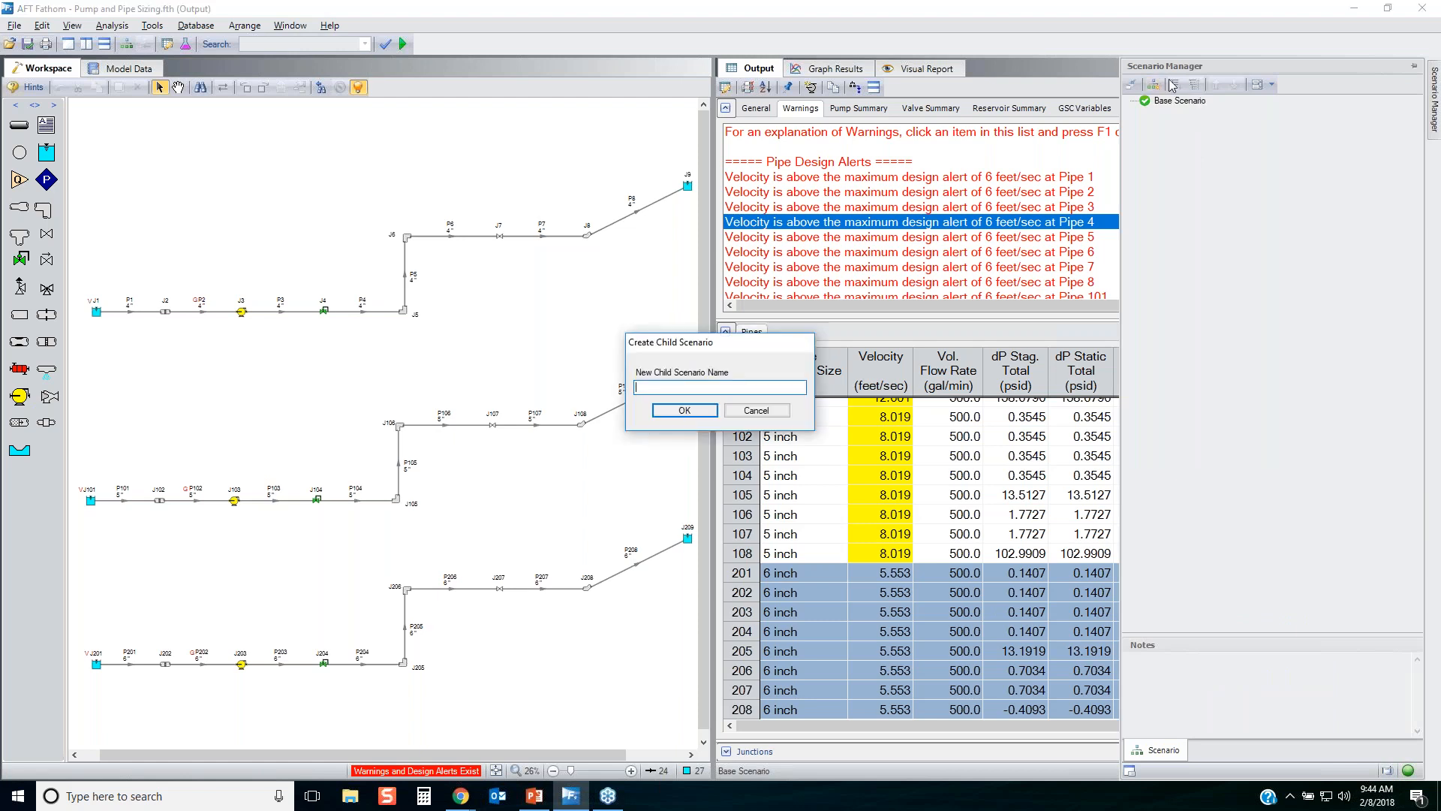
type("Pump Curve")
key("Return")
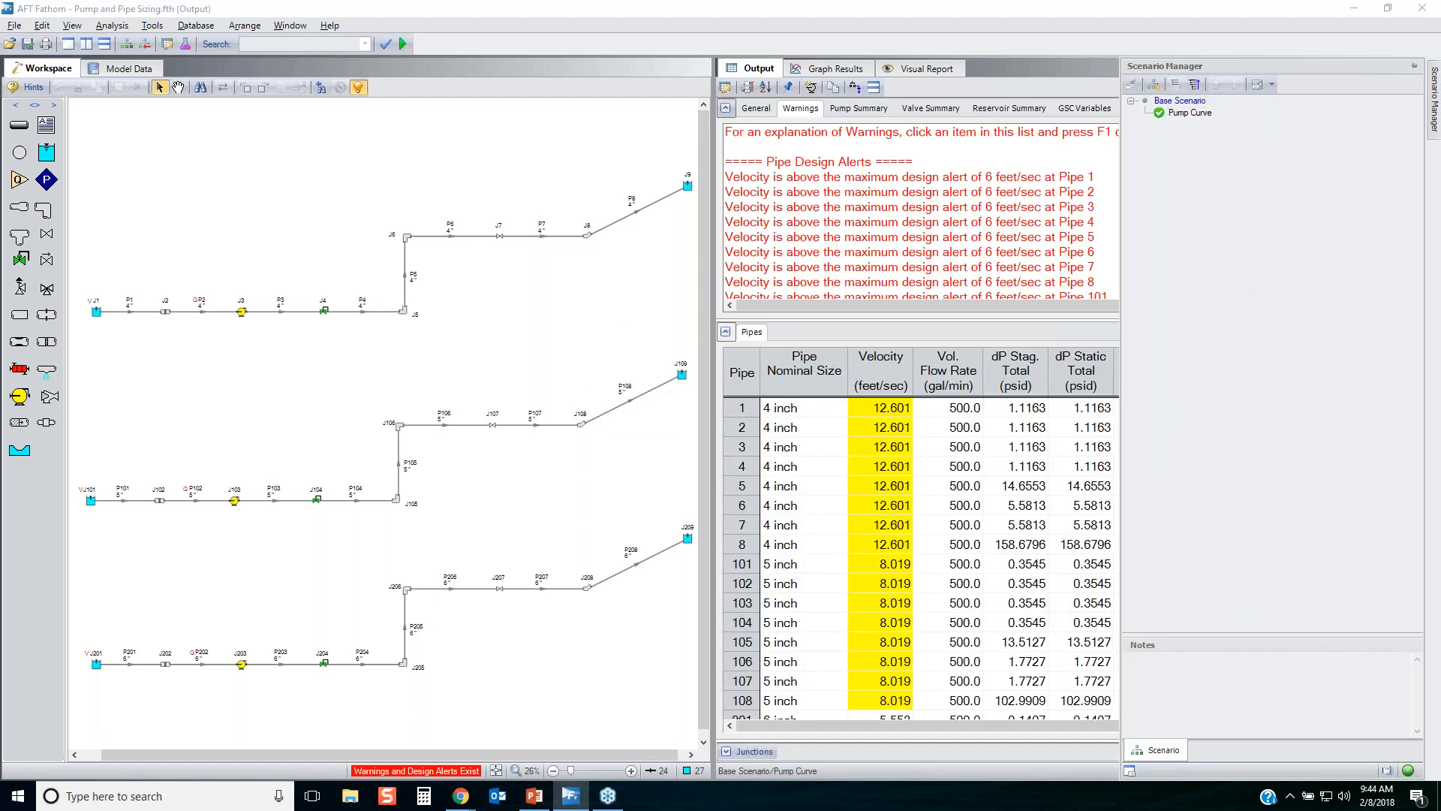
mouse_move(1128, 134)
left_mouse_down()
mouse_move(1309, 107)
mouse_move(1170, 139)
mouse_move(1204, 139)
left_mouse_up()
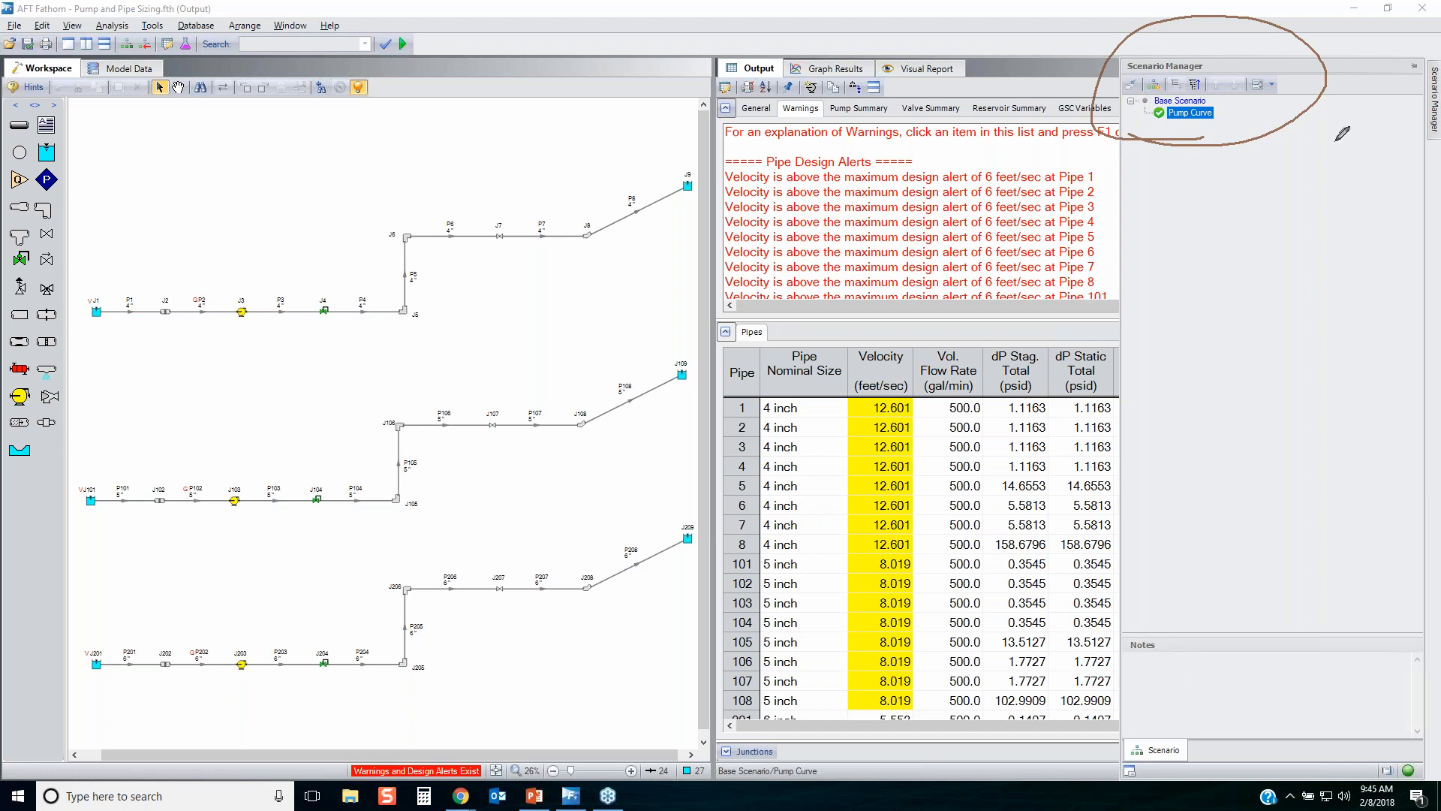
mouse_move(1214, 97)
left_mouse_down()
mouse_move(1144, 104)
mouse_move(1217, 108)
left_mouse_up()
mouse_move(1213, 98)
left_mouse_down()
mouse_move(1257, 99)
mouse_move(1202, 117)
mouse_move(1246, 113)
mouse_move(1231, 124)
left_mouse_up()
key("Escape")
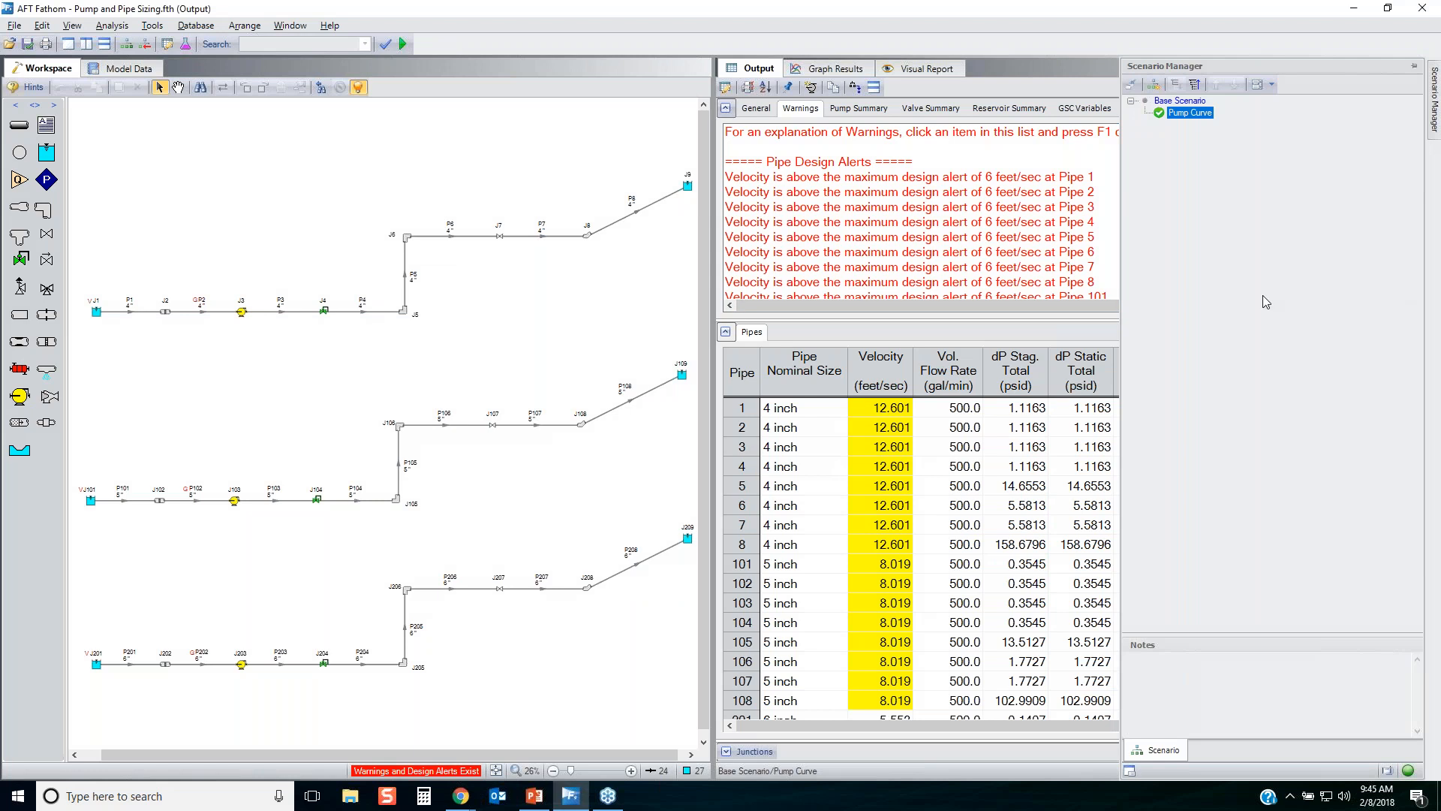
Run the Pump Curve scenario to completion and open its output.
left_click(514, 546)
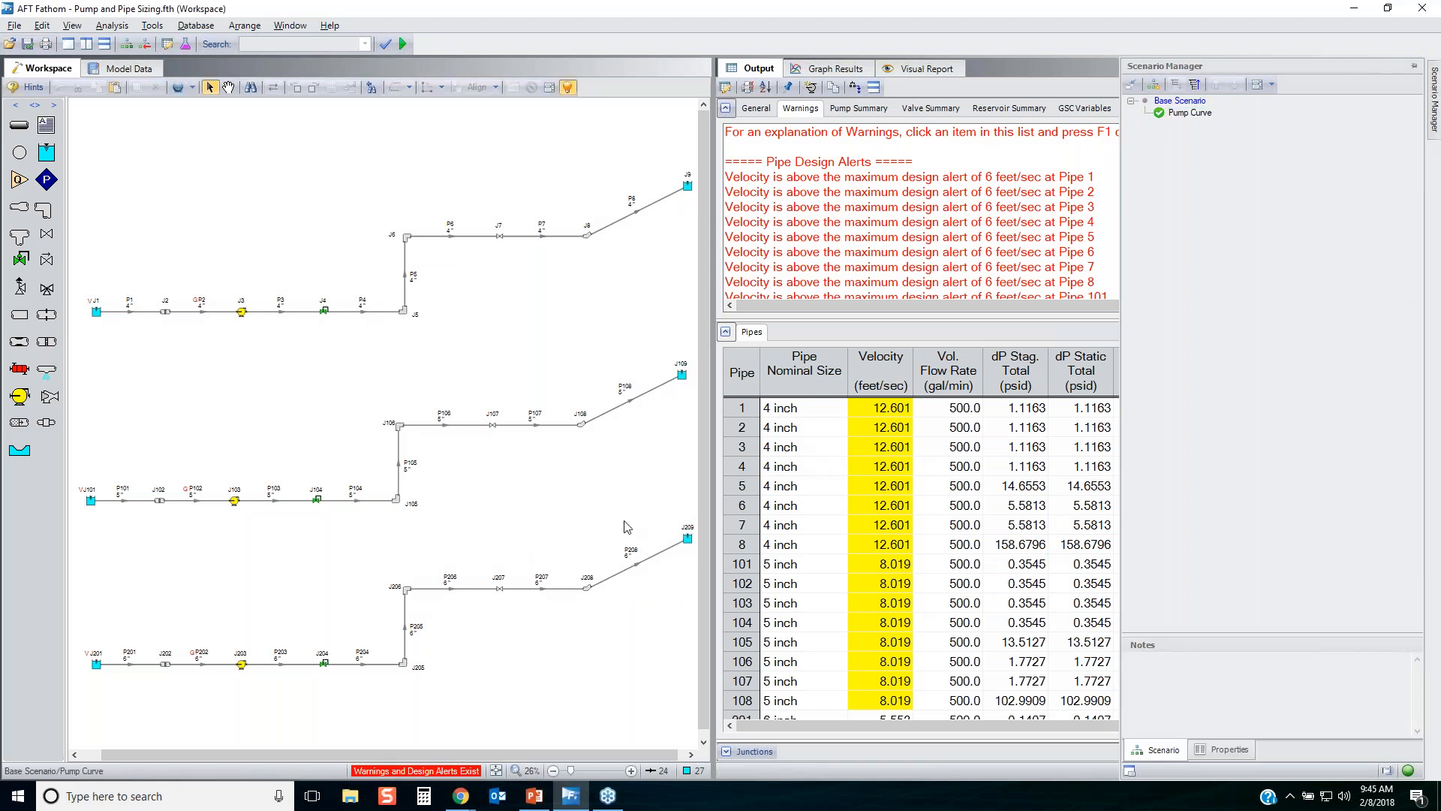
left_click(403, 44)
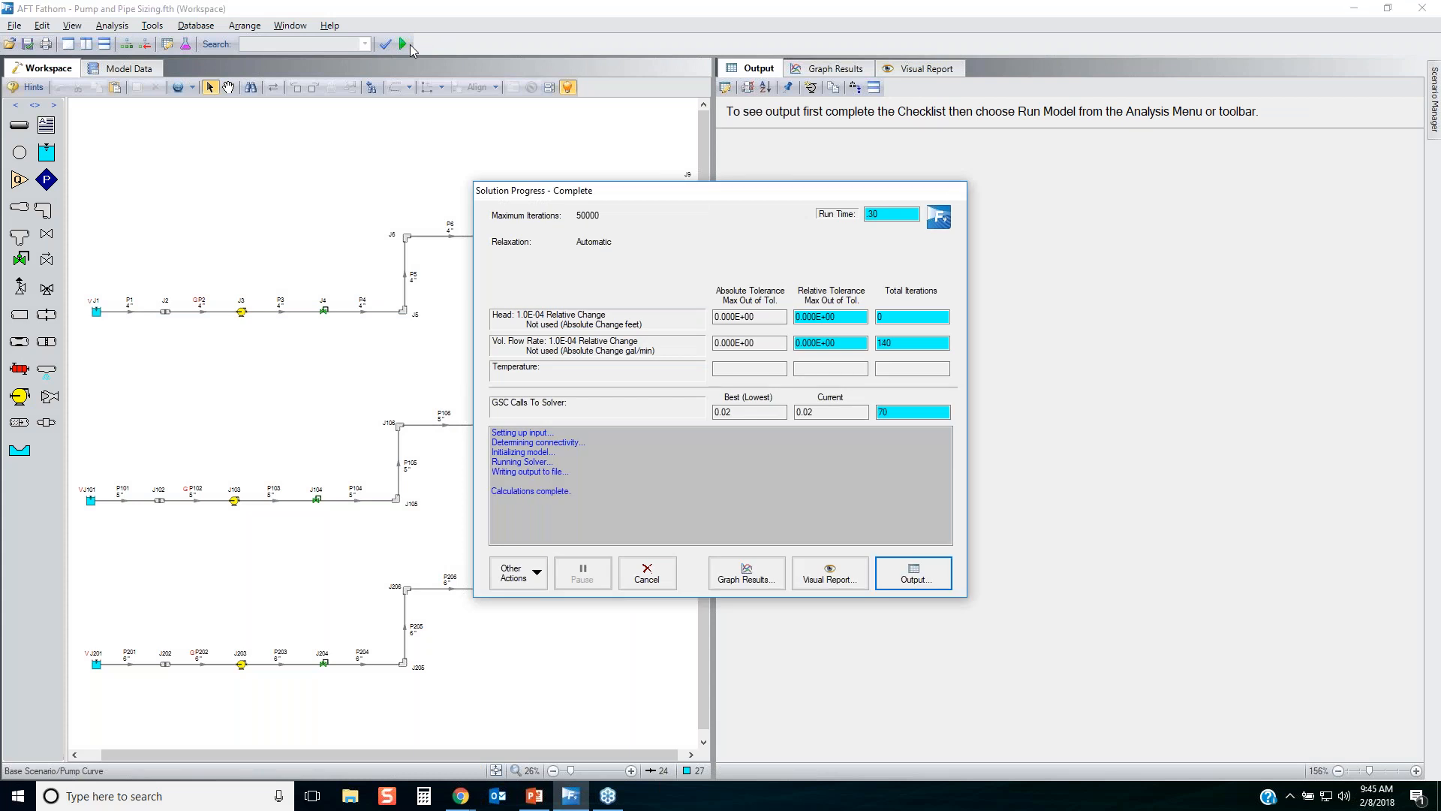
key("Return")
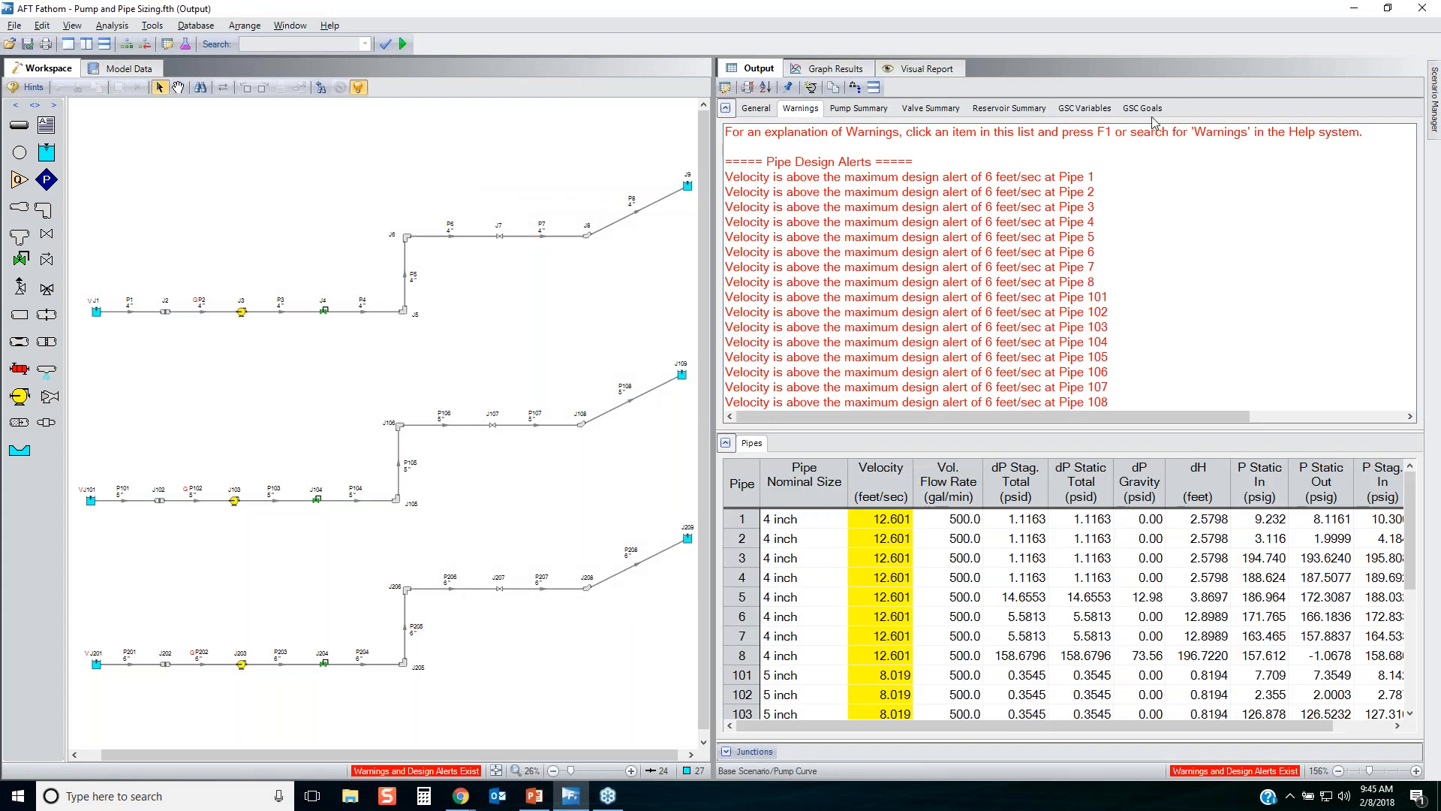
Transfer both the GSC variable data and the calculated results from the output back into the model, accepting the clearing of results.
left_click(1103, 111)
left_click_drag(1008, 209, 936, 171)
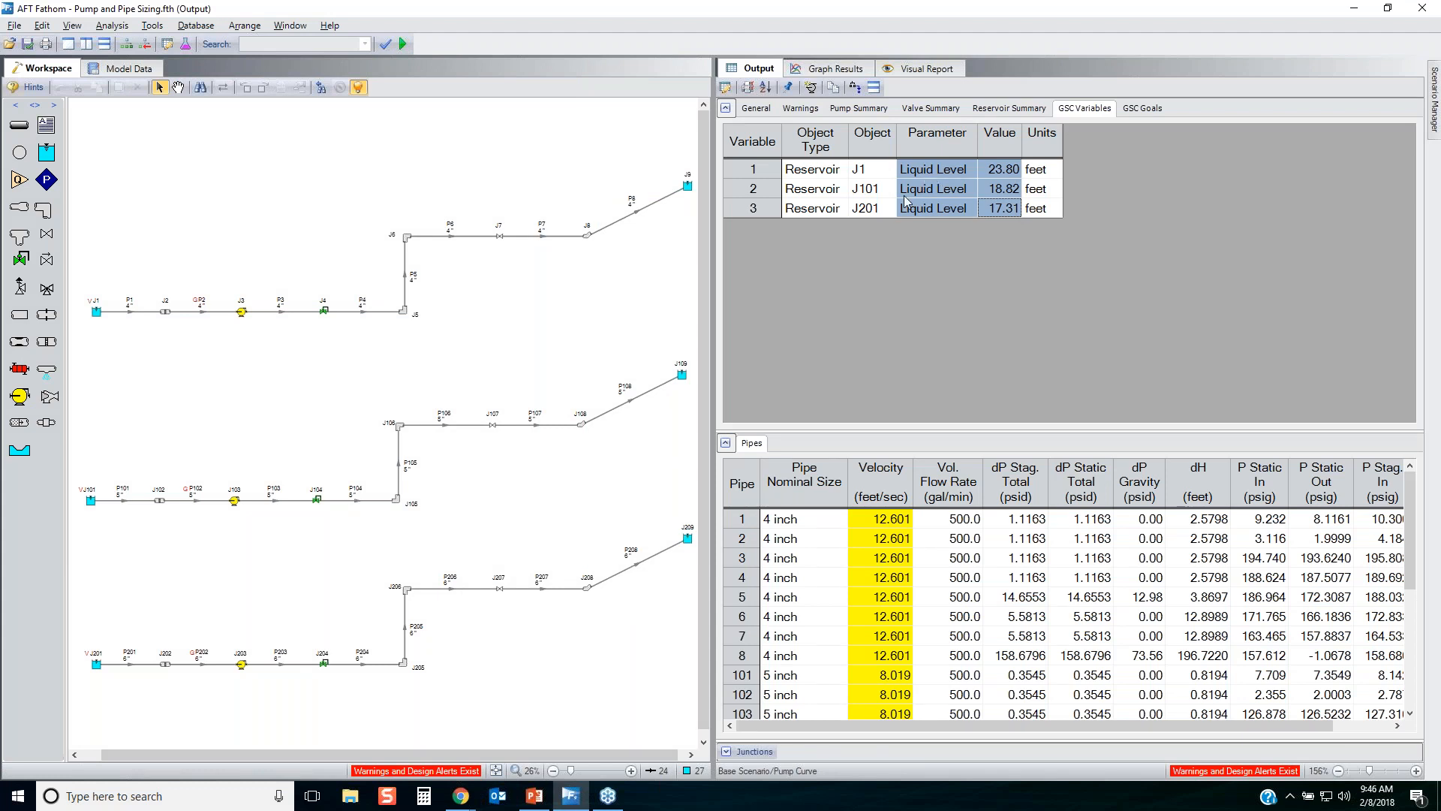
left_click(787, 89)
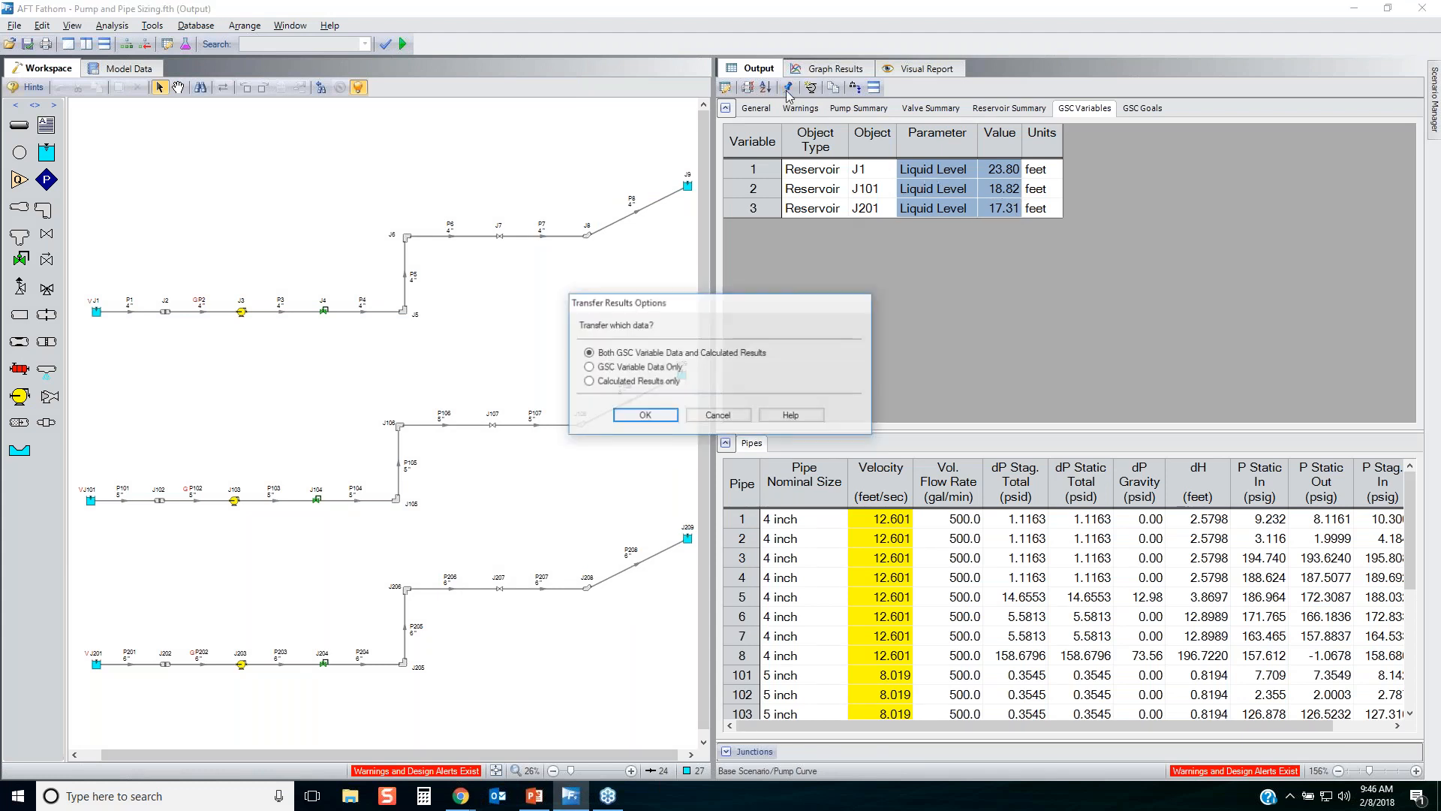
left_click(646, 415)
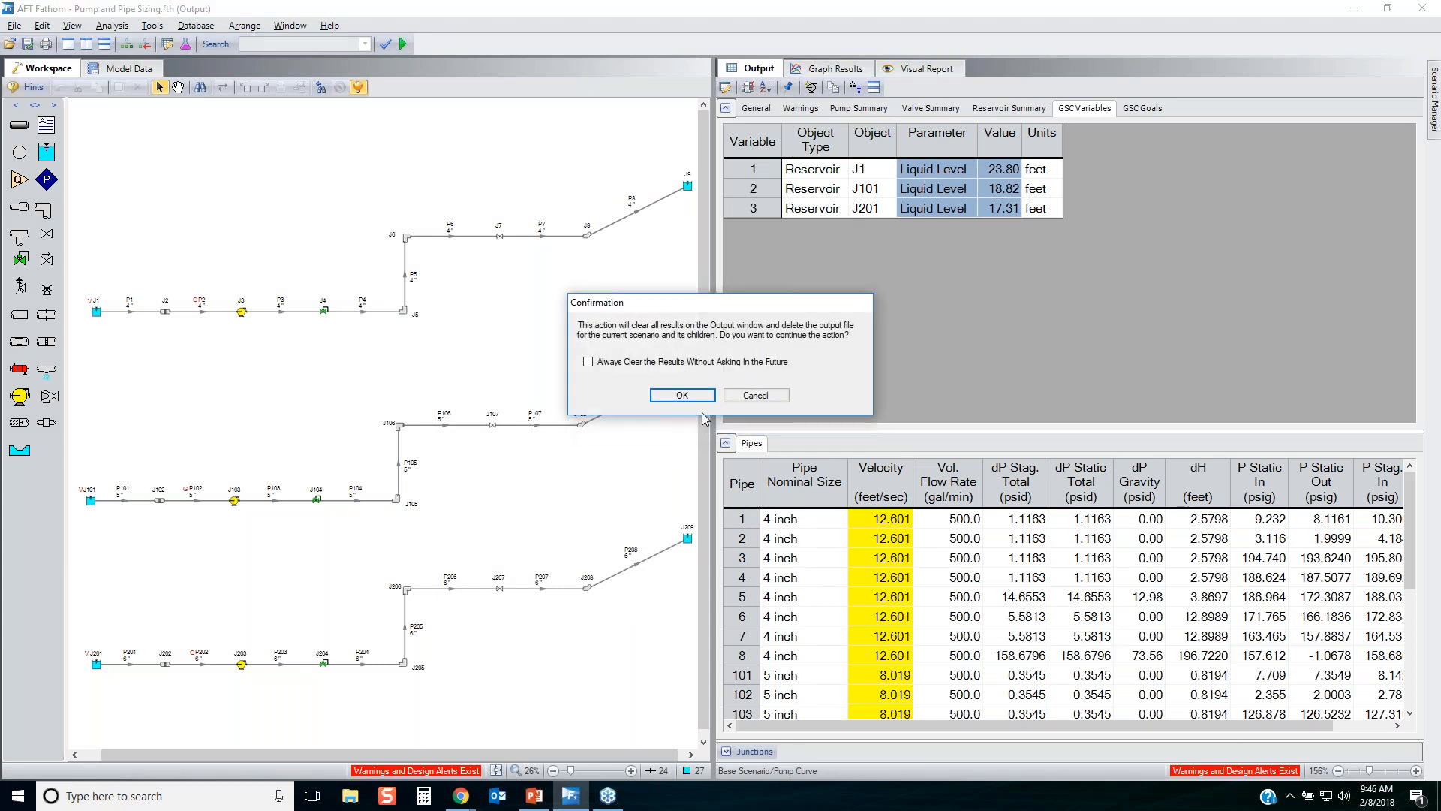
left_click(681, 395)
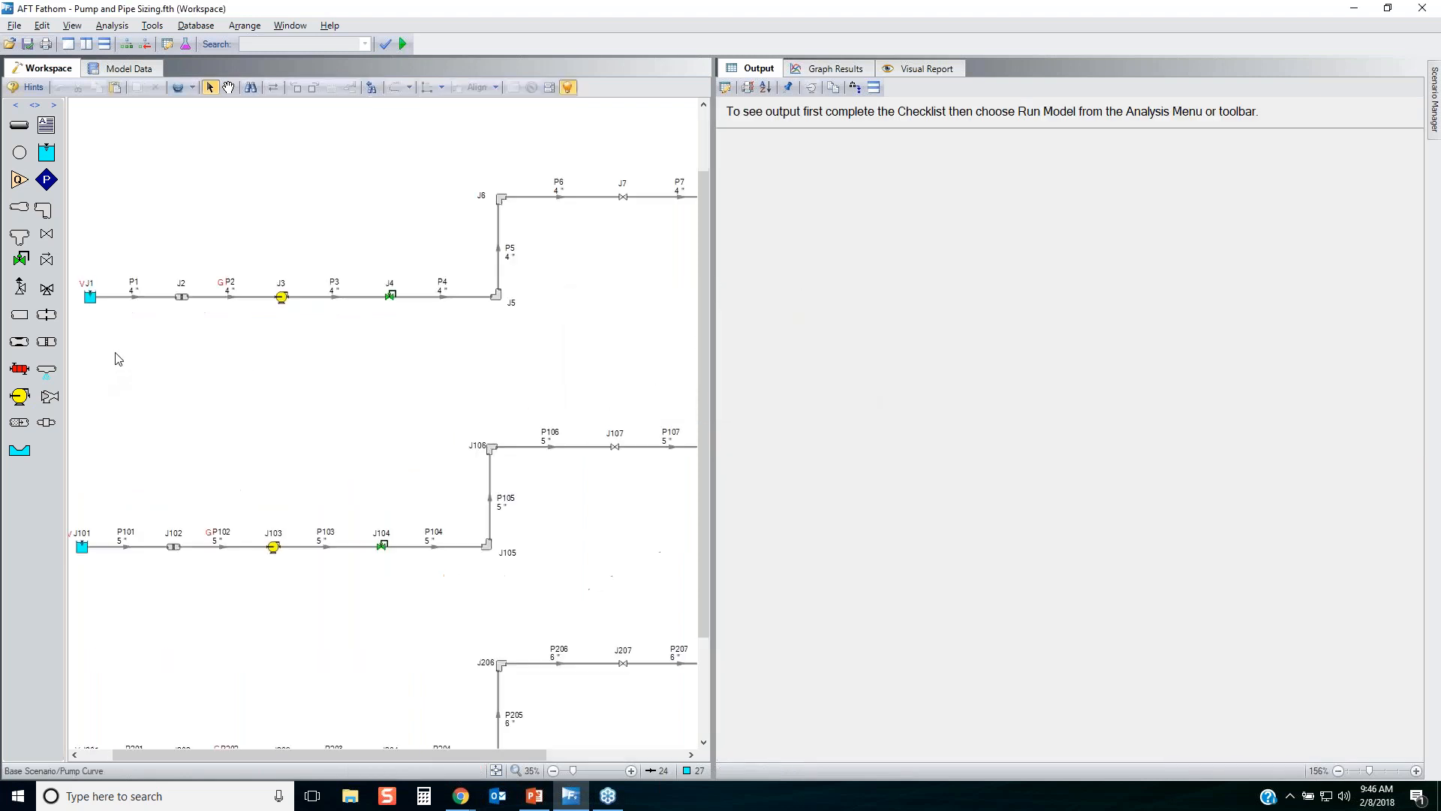
Inspect reservoirs J1 and J201 in the Workspace to check their transferred liquid surface elevations.
scroll(119, 358, "up", 1)
left_click(83, 289)
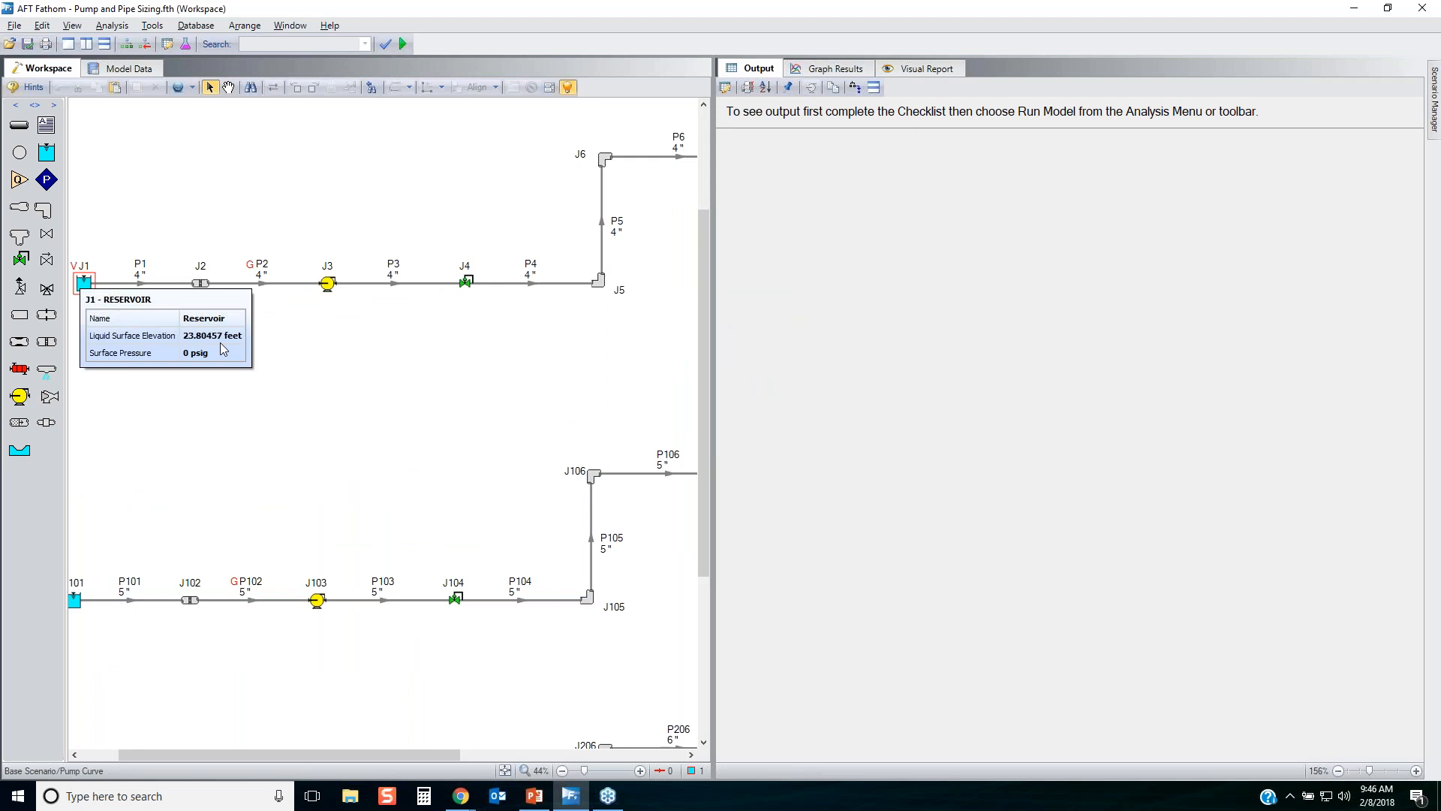
left_click_drag(257, 479, 572, 212)
scroll(576, 210, "up", 1)
right_click(131, 620)
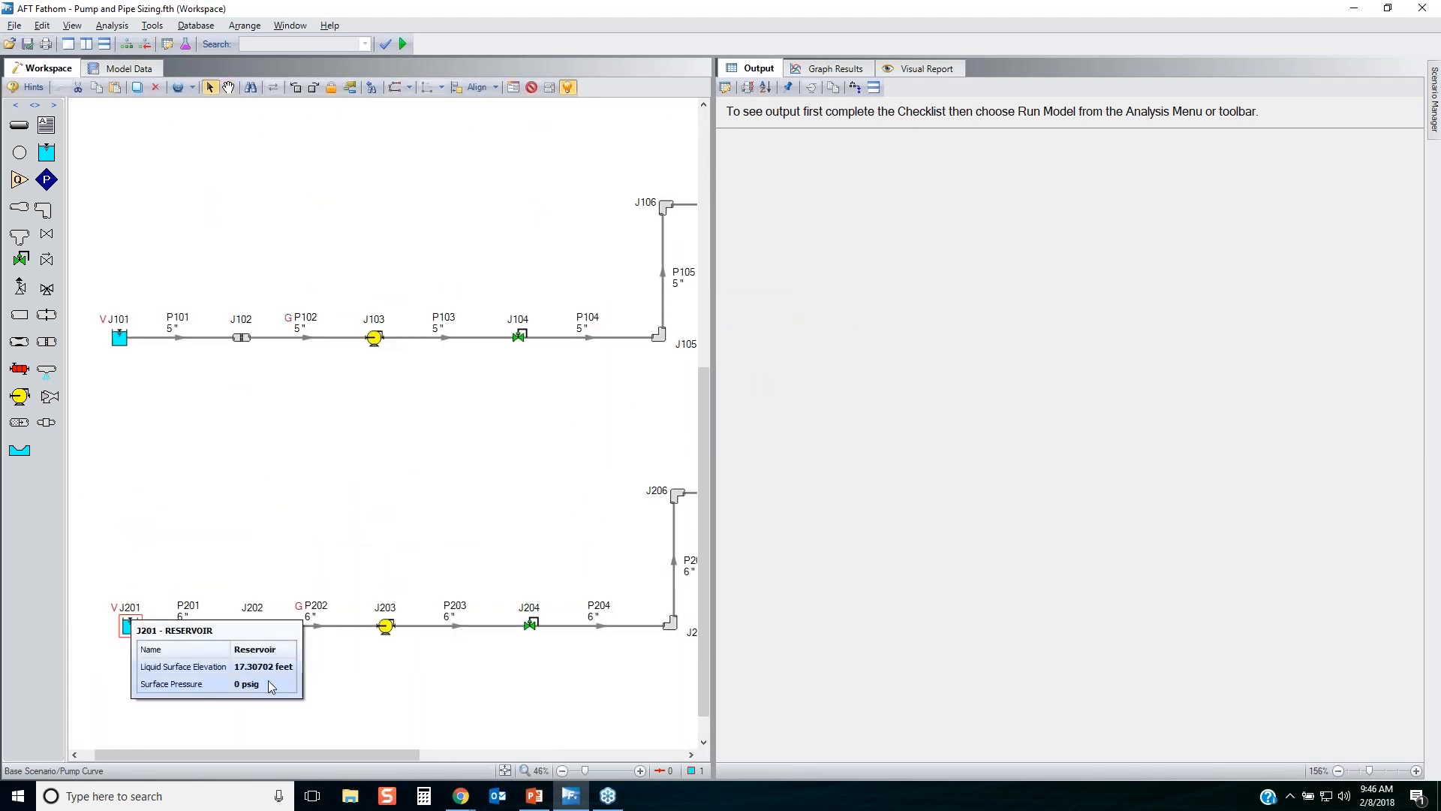
Delete the 4 inch and 5 inch pump lines from the Pump Curve scenario, keeping only the 6 inch line.
scroll(496, 419, "down", 4)
scroll(527, 401, "down", 3)
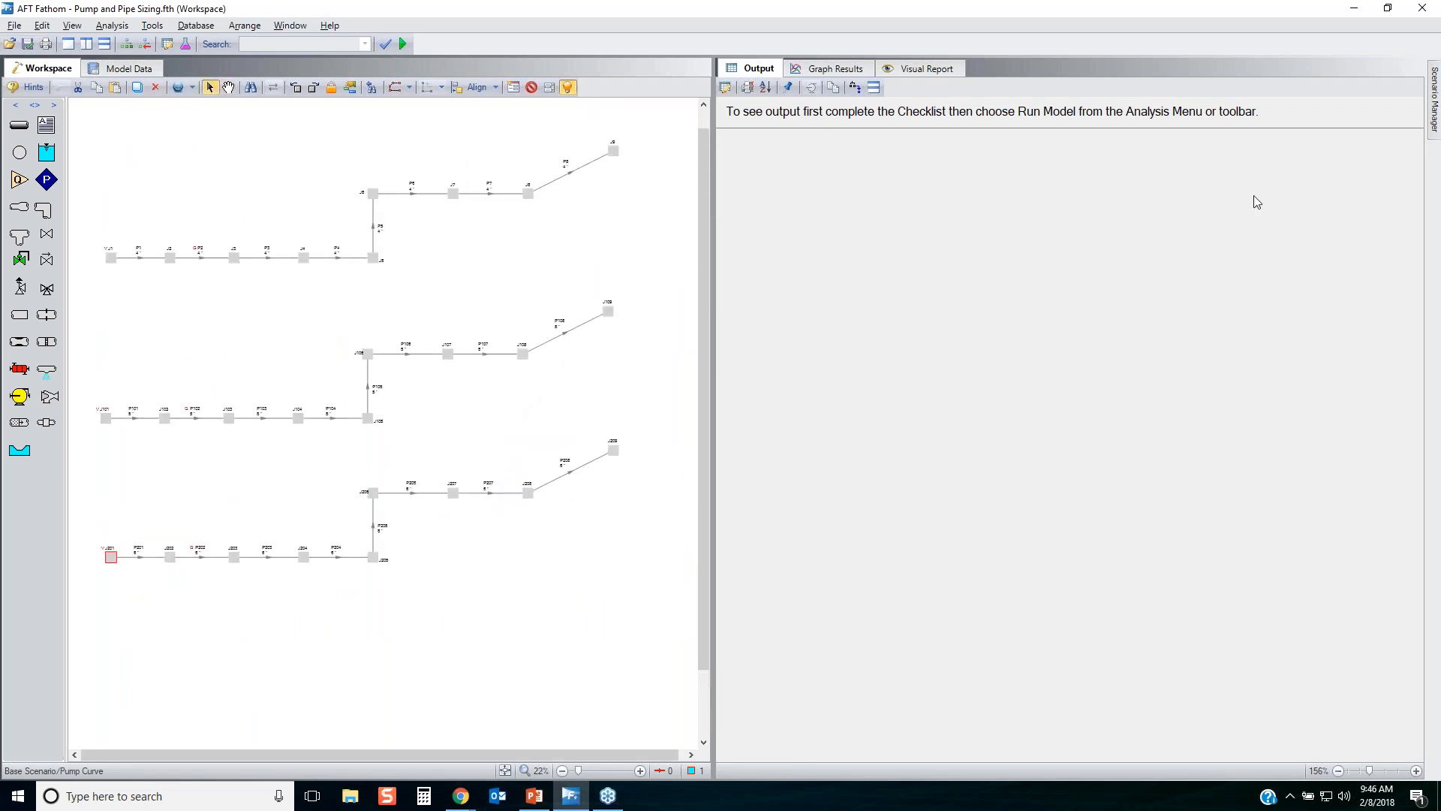
left_click_drag(627, 418, 97, 150)
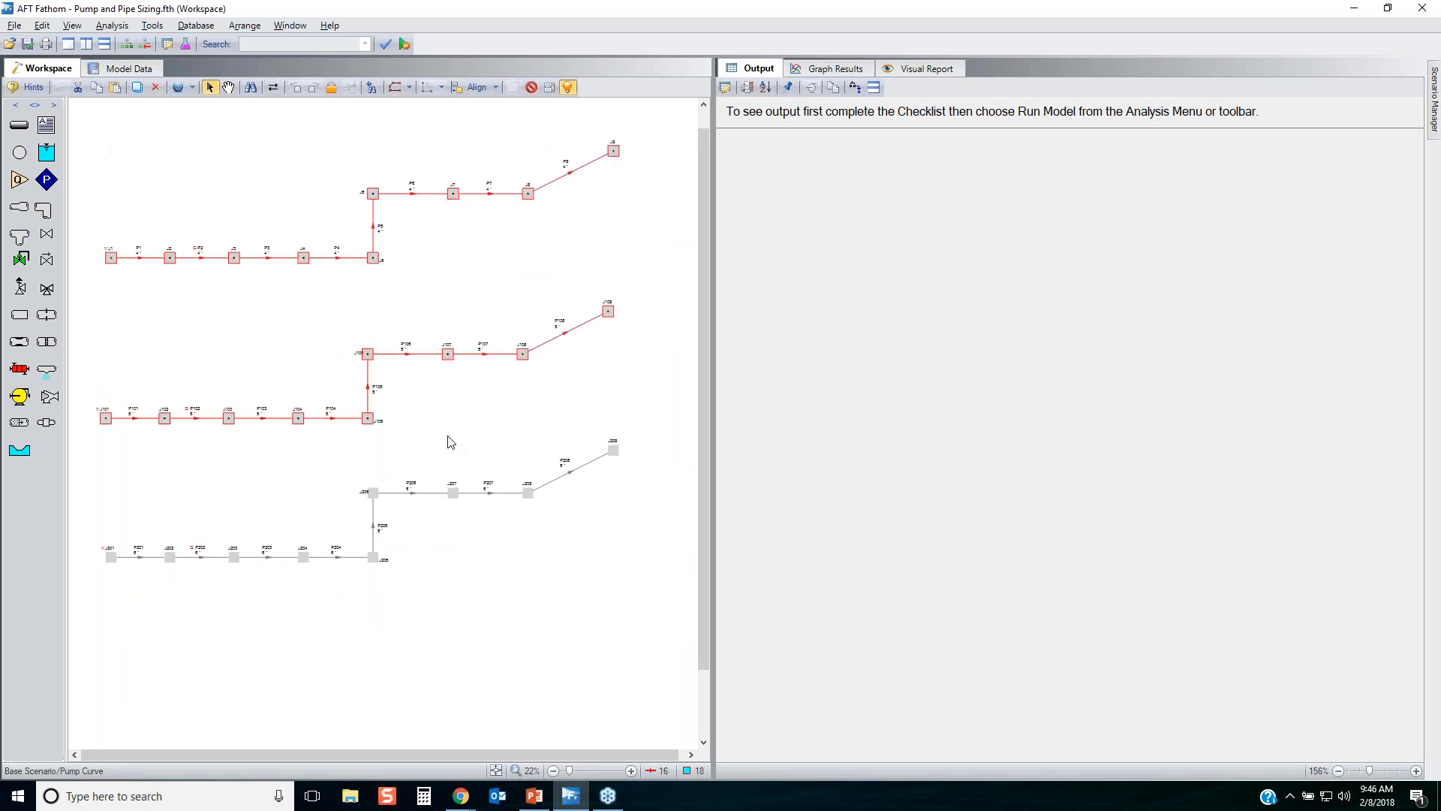
key("Delete")
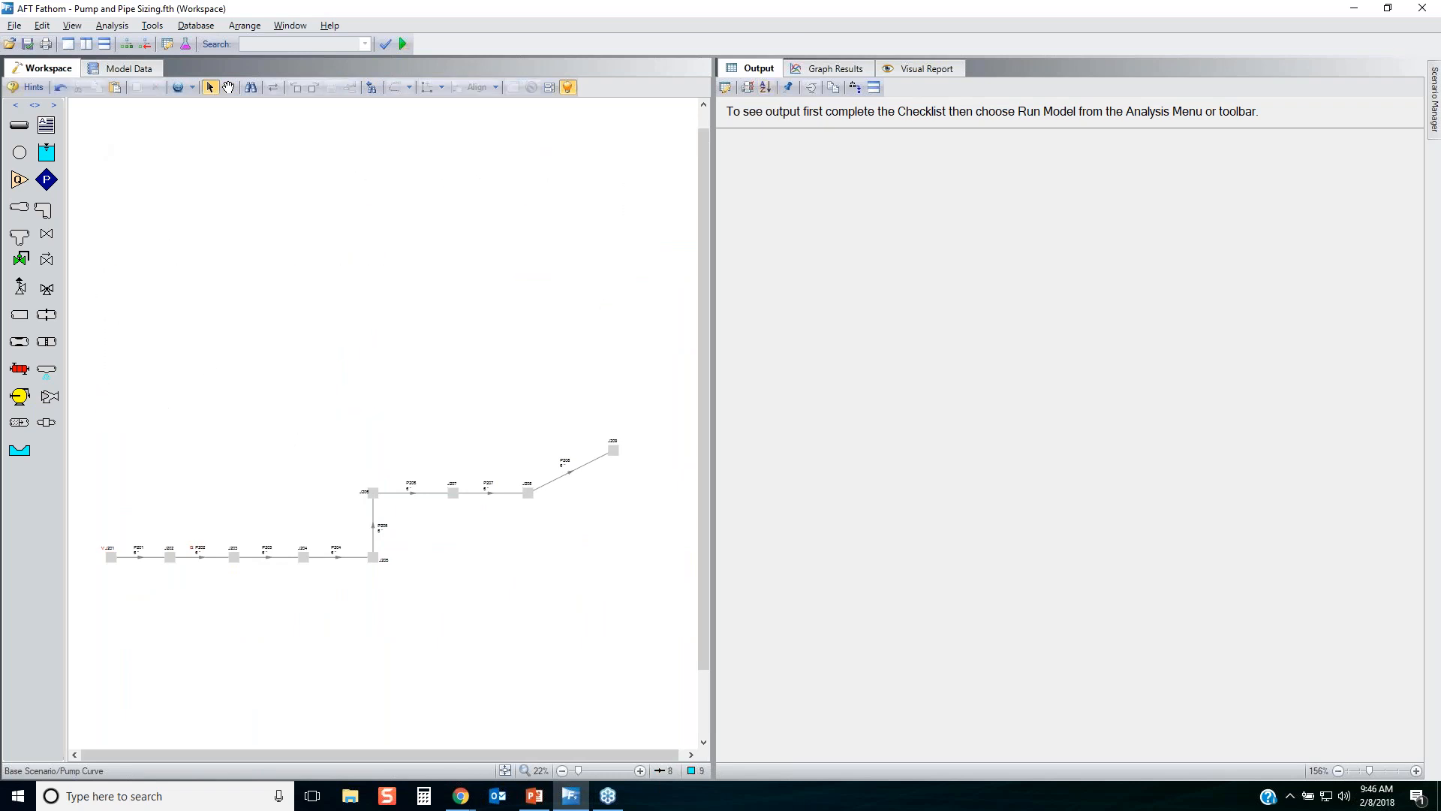
mouse_move(1433, 105)
left_click(1195, 104)
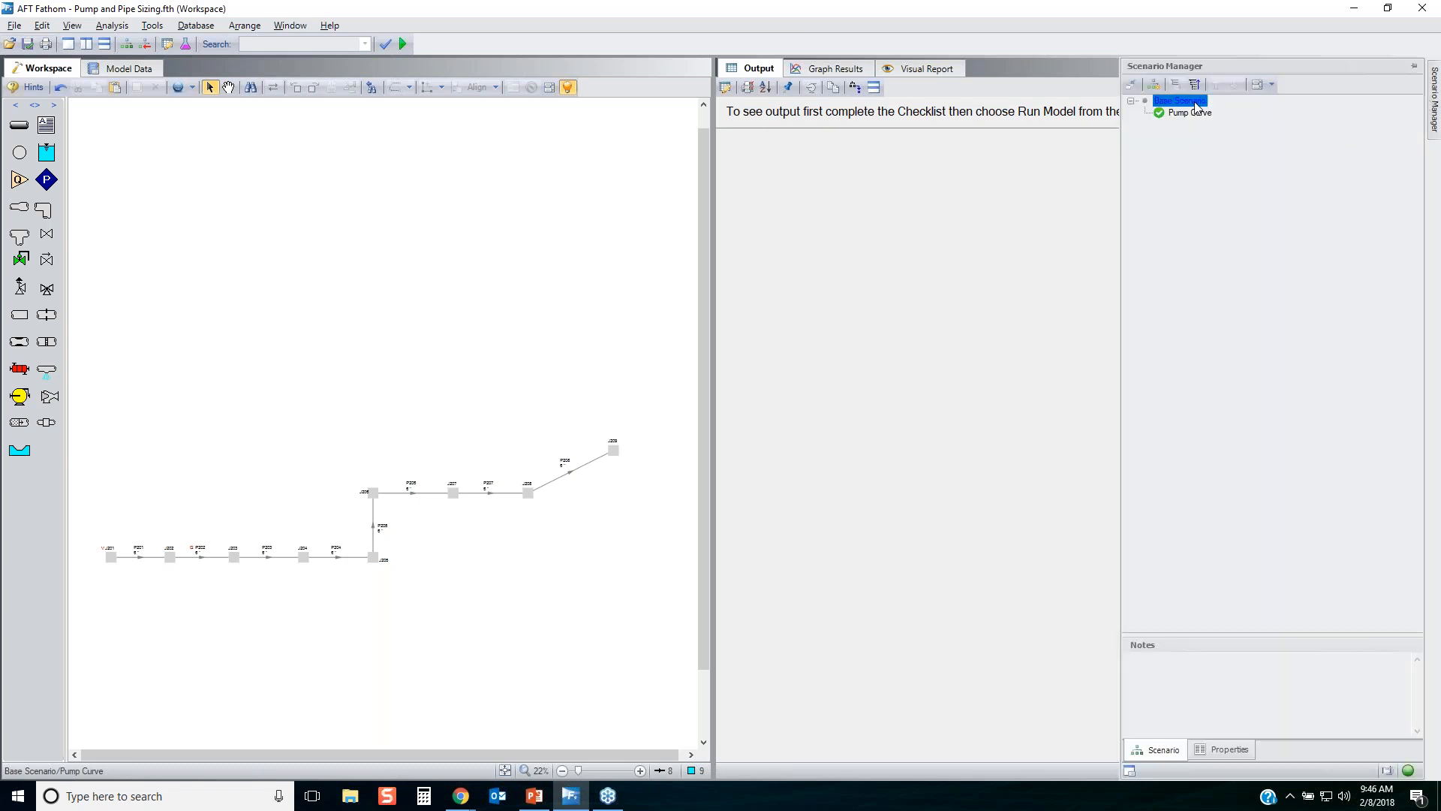
left_click(1195, 112)
Set Goal Seek & Control to Ignore and run the 6 inch line model through to its output.
left_click(505, 770)
left_click(505, 771)
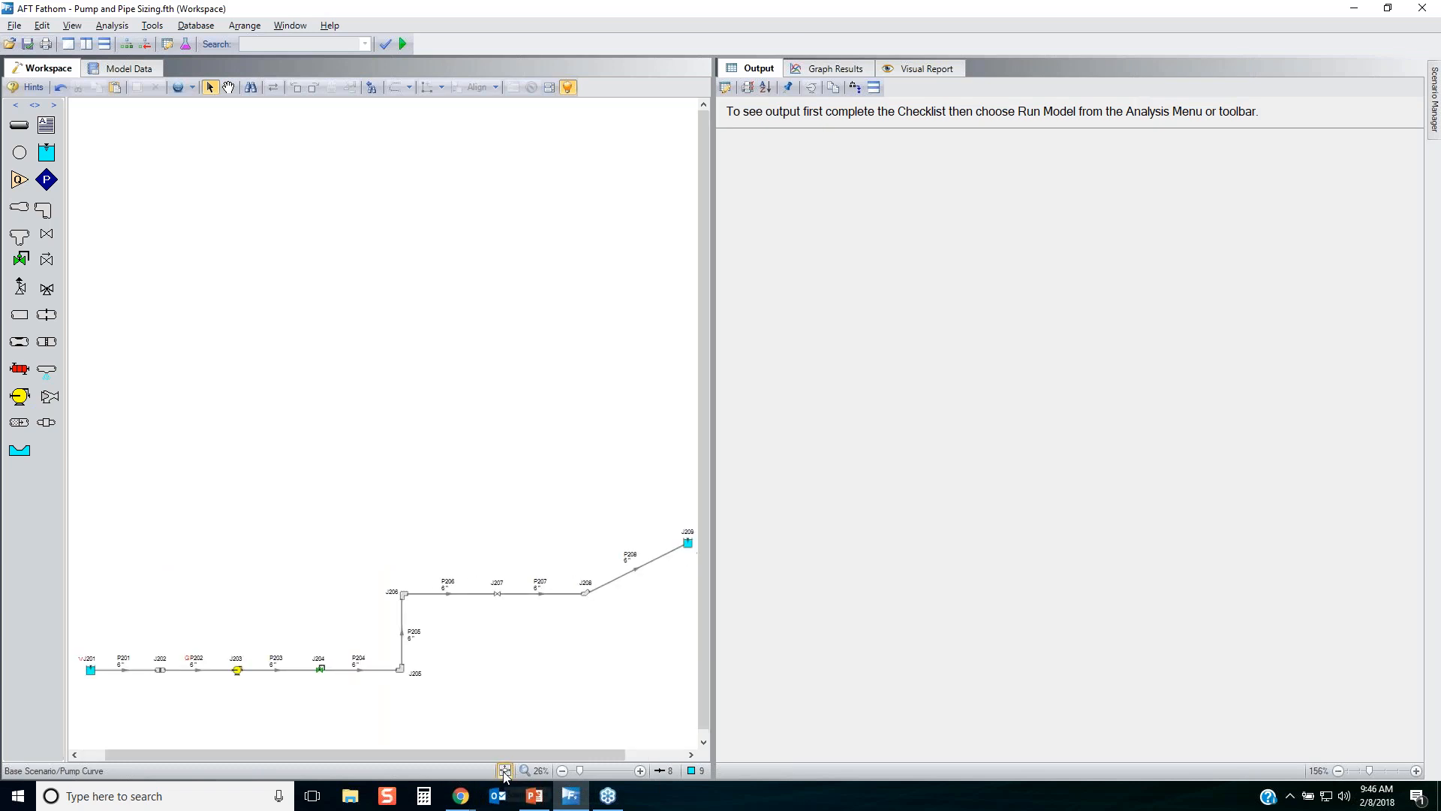
left_click(112, 26)
mouse_move(193, 46)
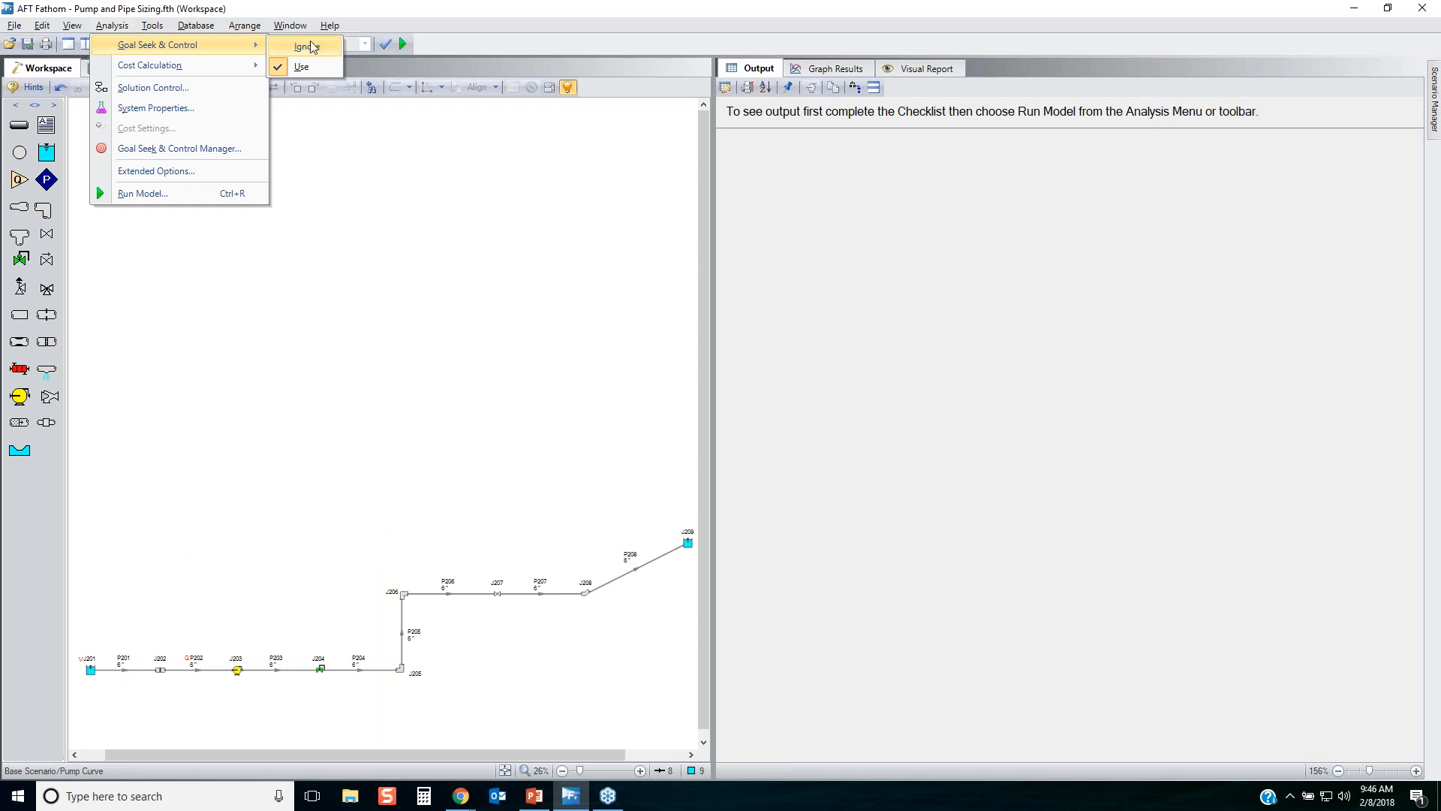
left_click(311, 45)
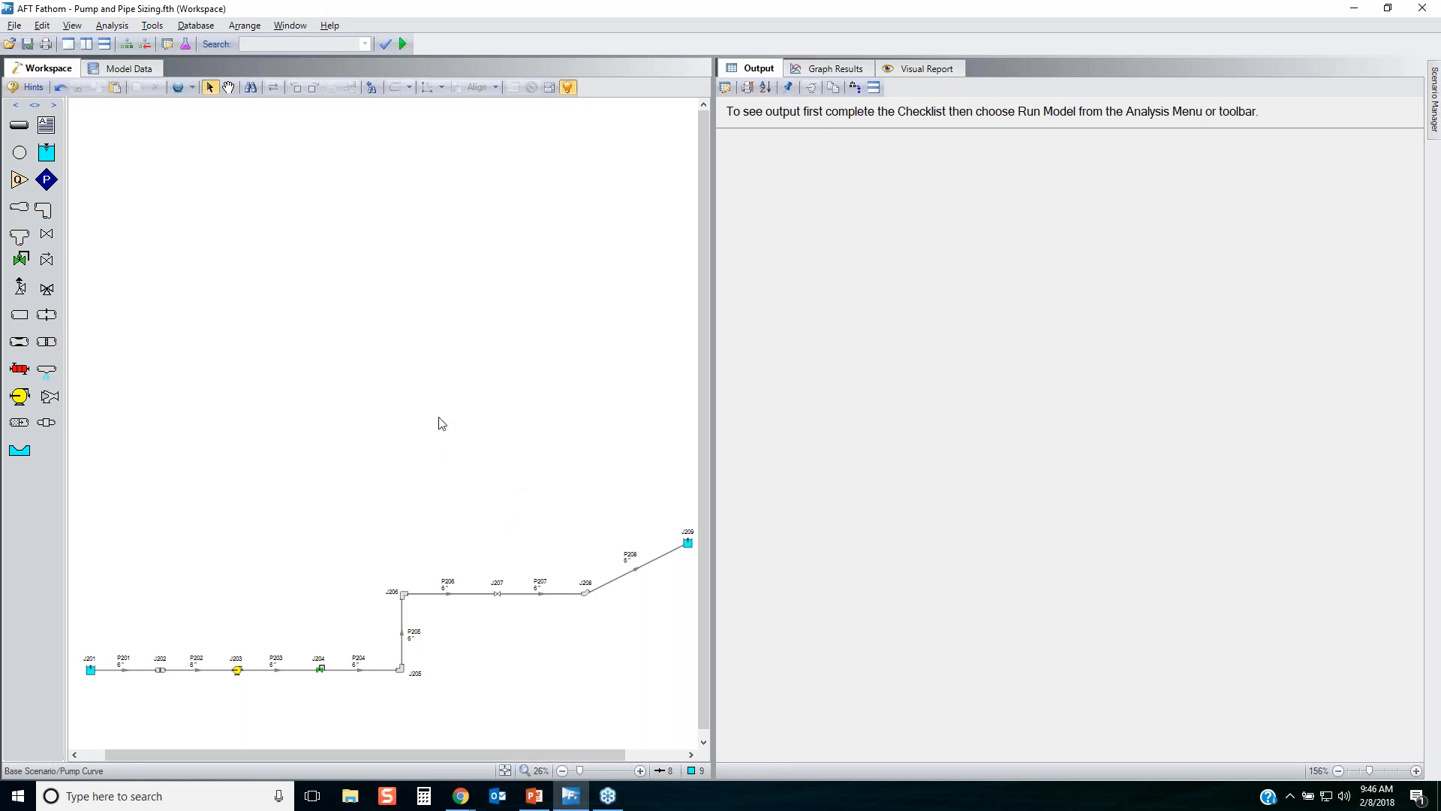
left_click(403, 43)
key("Return")
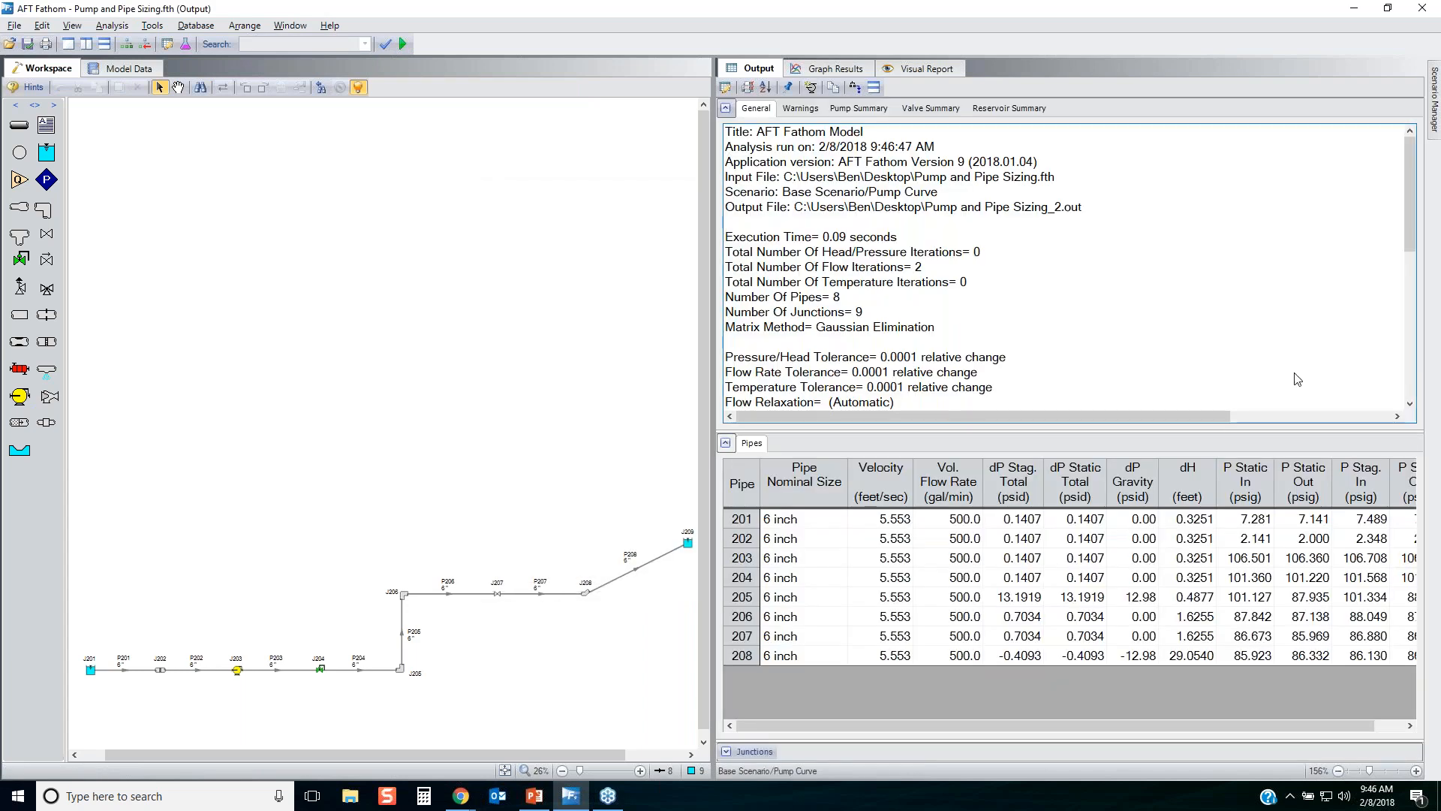
Show the Pump Summary and start a suggested pump search for J203 with the Internet as source database.
left_click(859, 108)
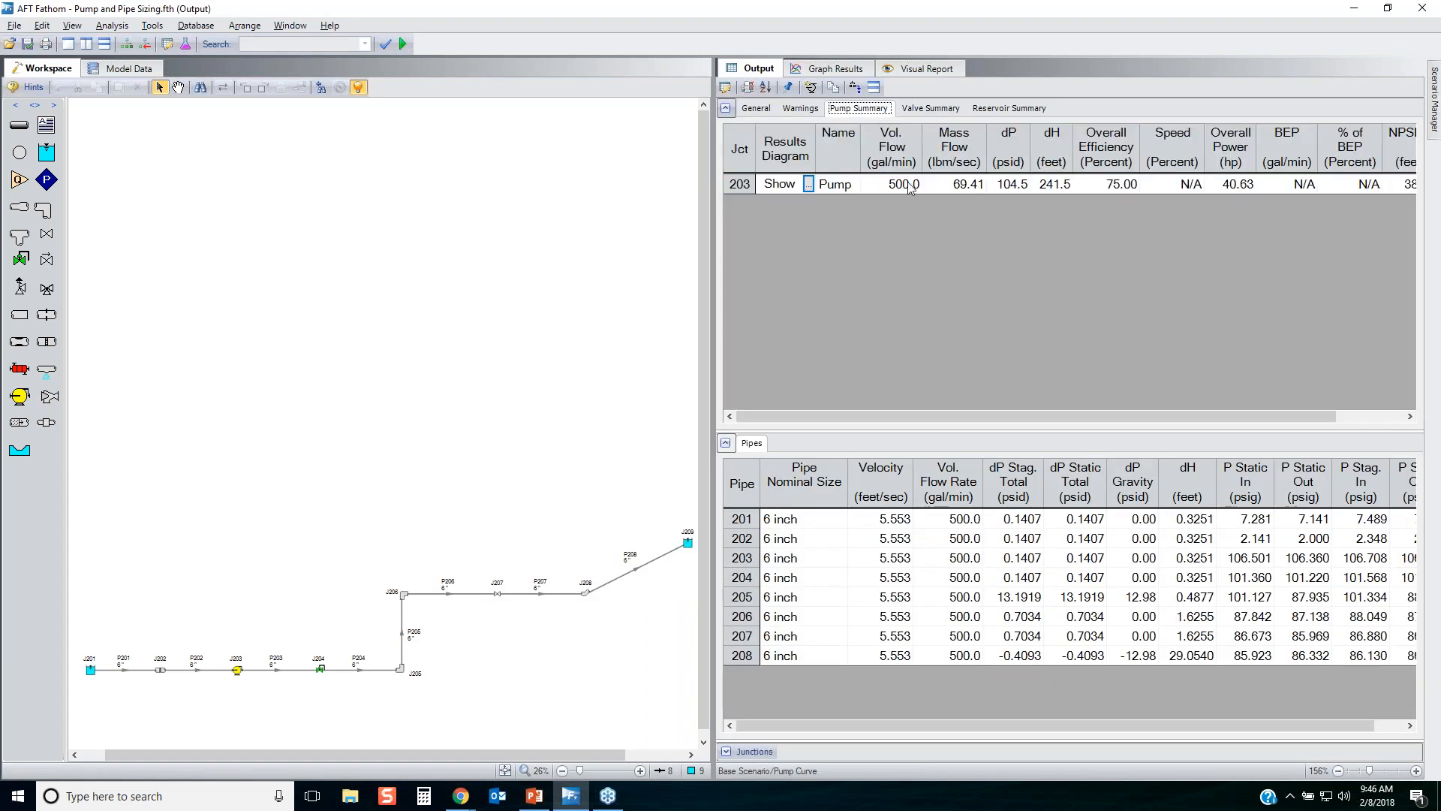
left_click(811, 88)
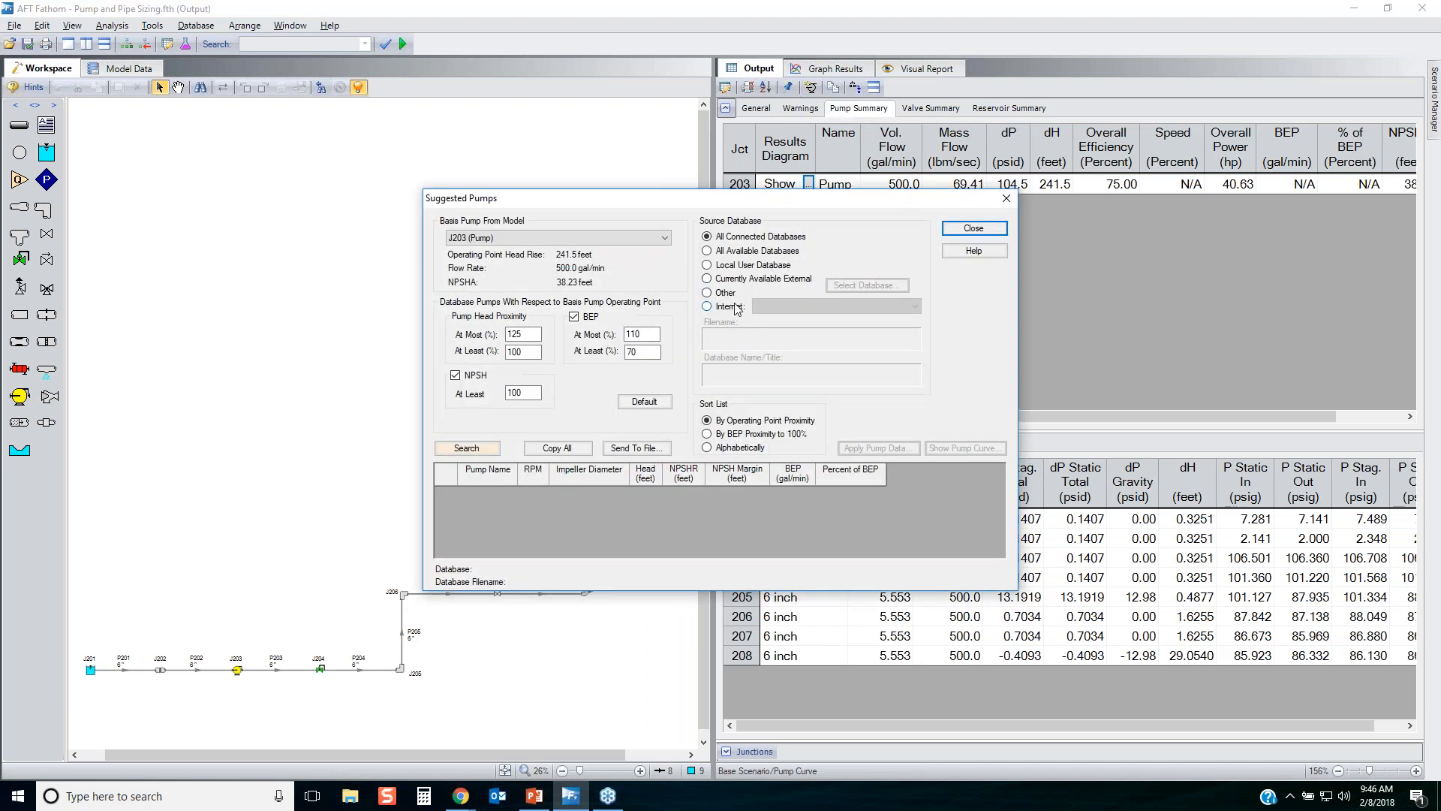
left_click(731, 307)
left_click(489, 451)
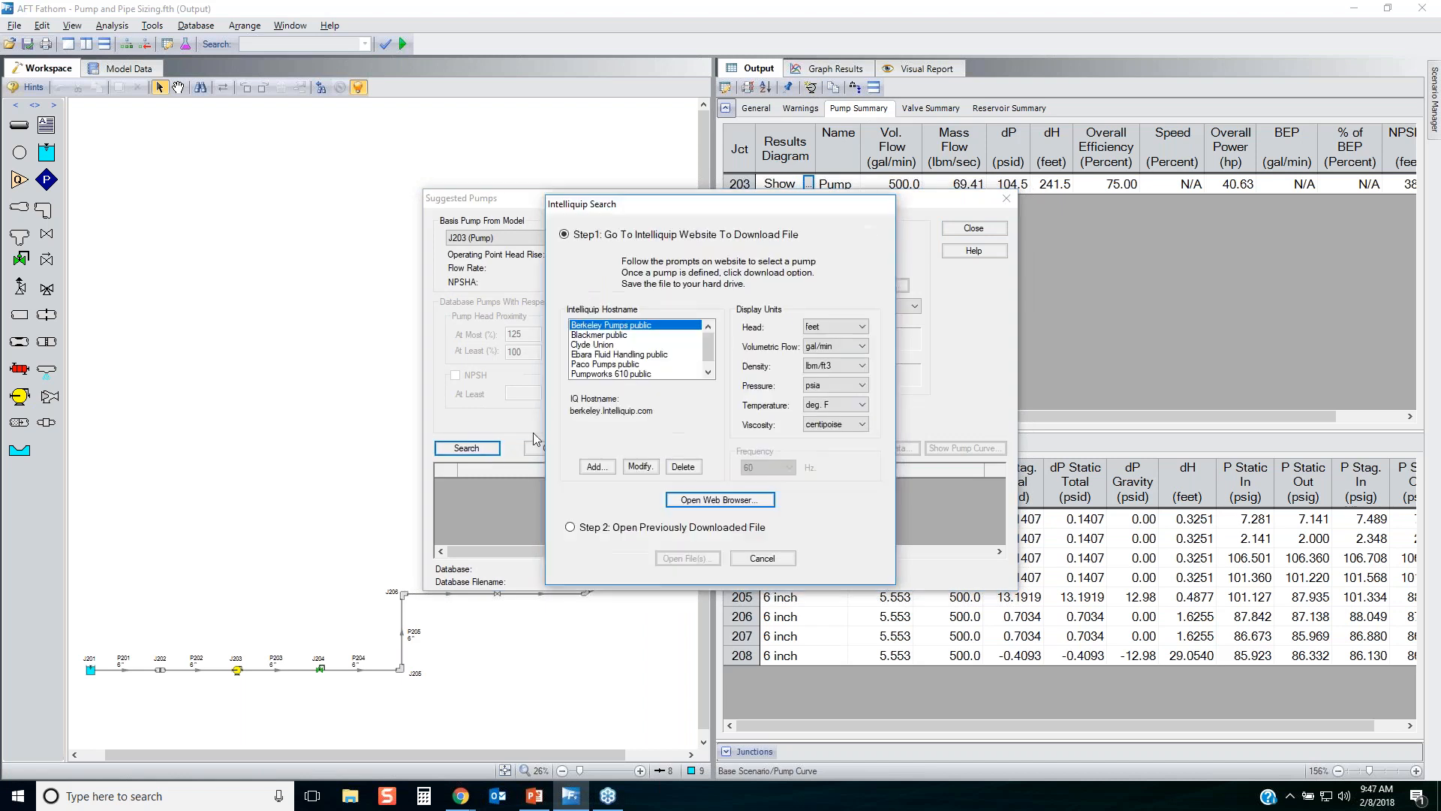
Choose Berkeley Pumps public as the Intelliquip host and open its selection website in the web browser.
left_click(709, 374)
left_click_drag(706, 371, 686, 332)
left_click(608, 326)
left_click_drag(705, 337, 709, 330)
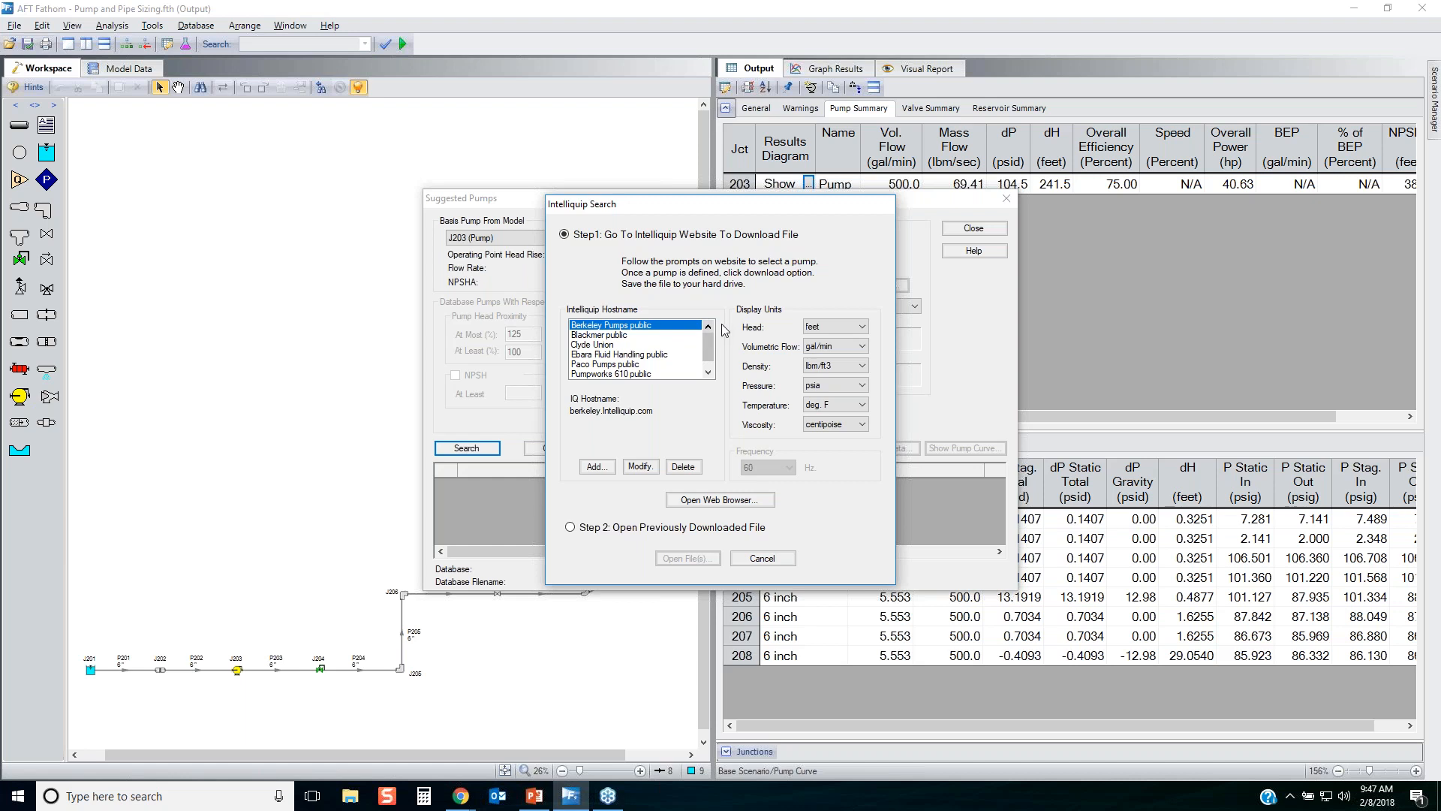
left_click(721, 501)
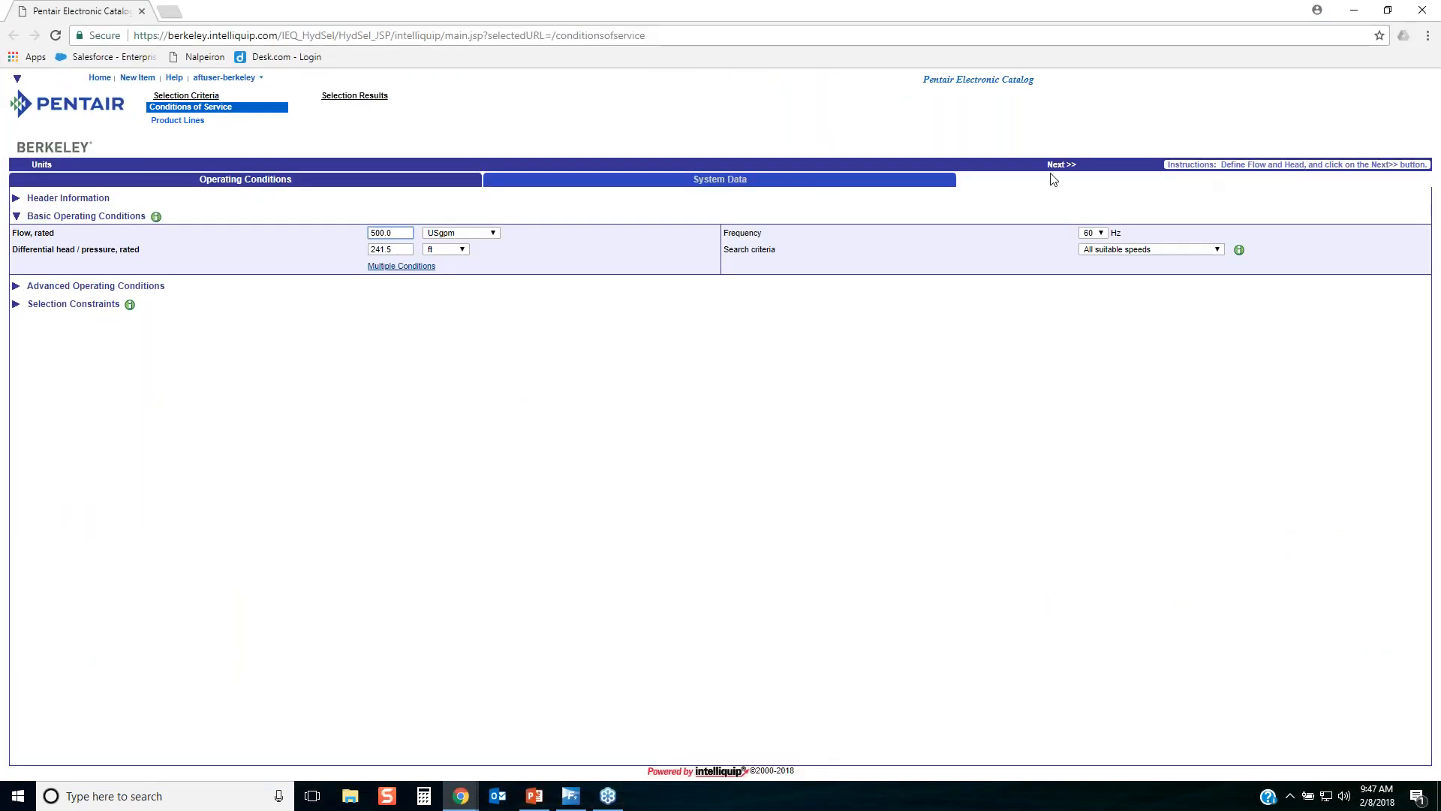
Search the Berkeley catalog with the transferred flow and head for frame mount, coupling drive pumps and open the B3ERBL performance datasheet.
left_click(1059, 166)
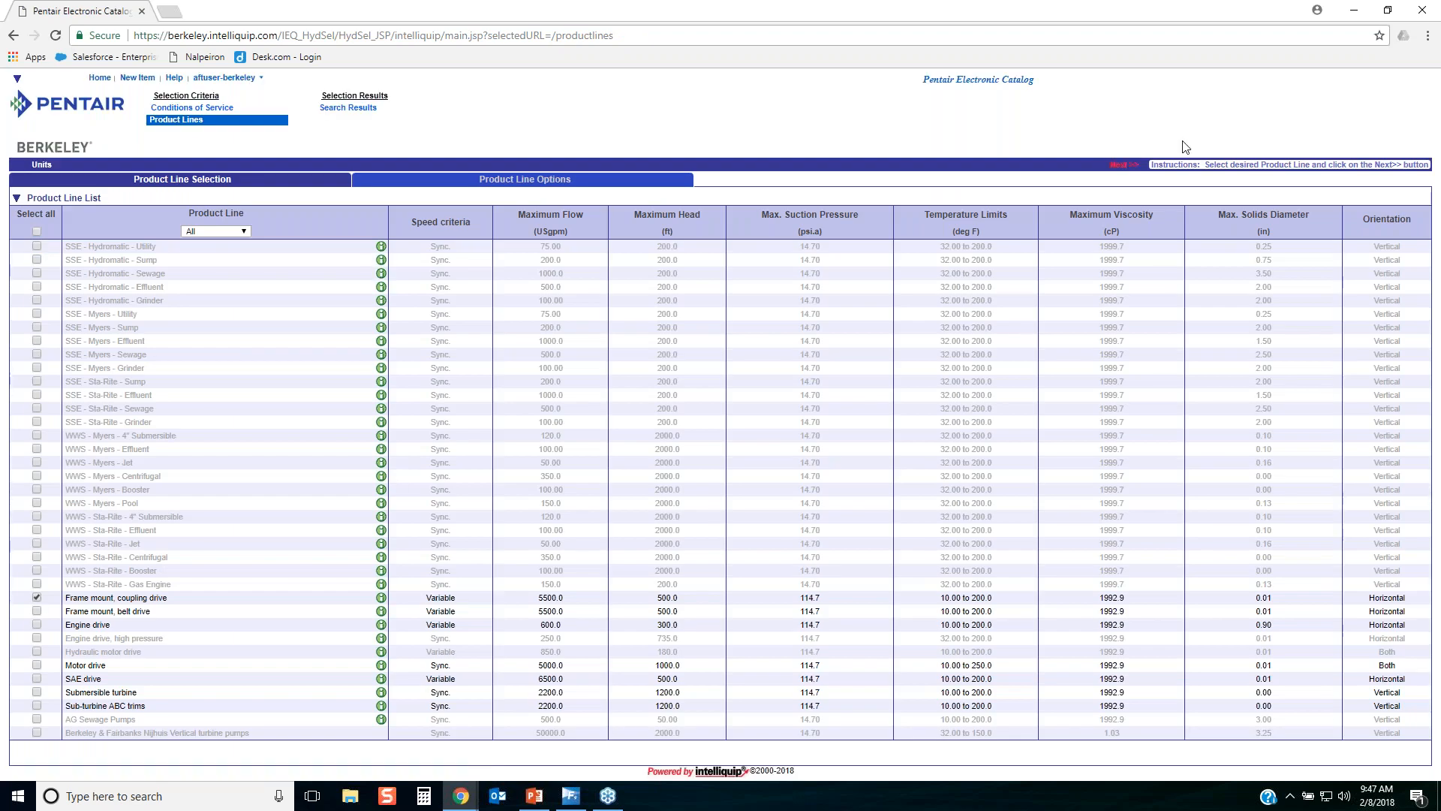
left_click(1124, 165)
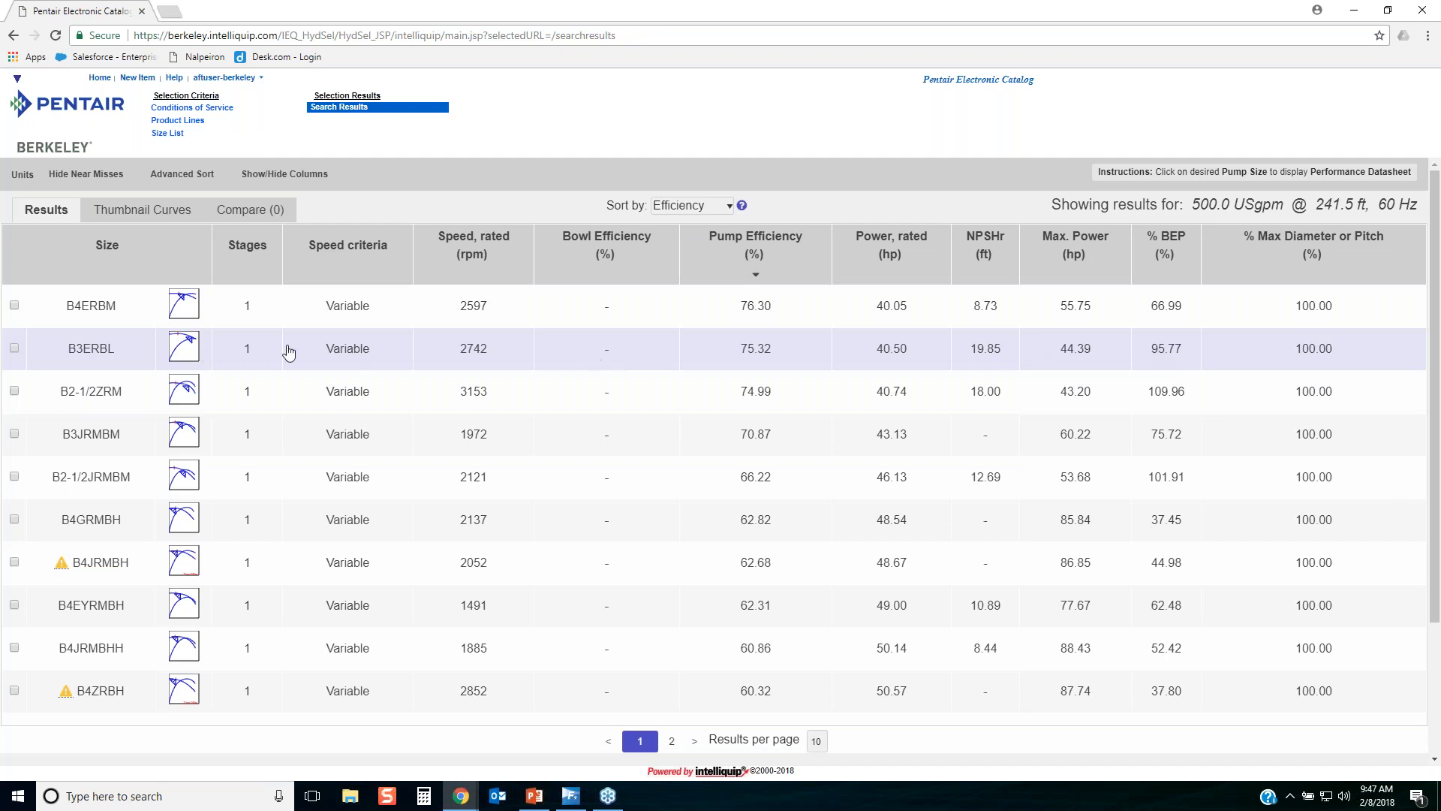
left_click(337, 348)
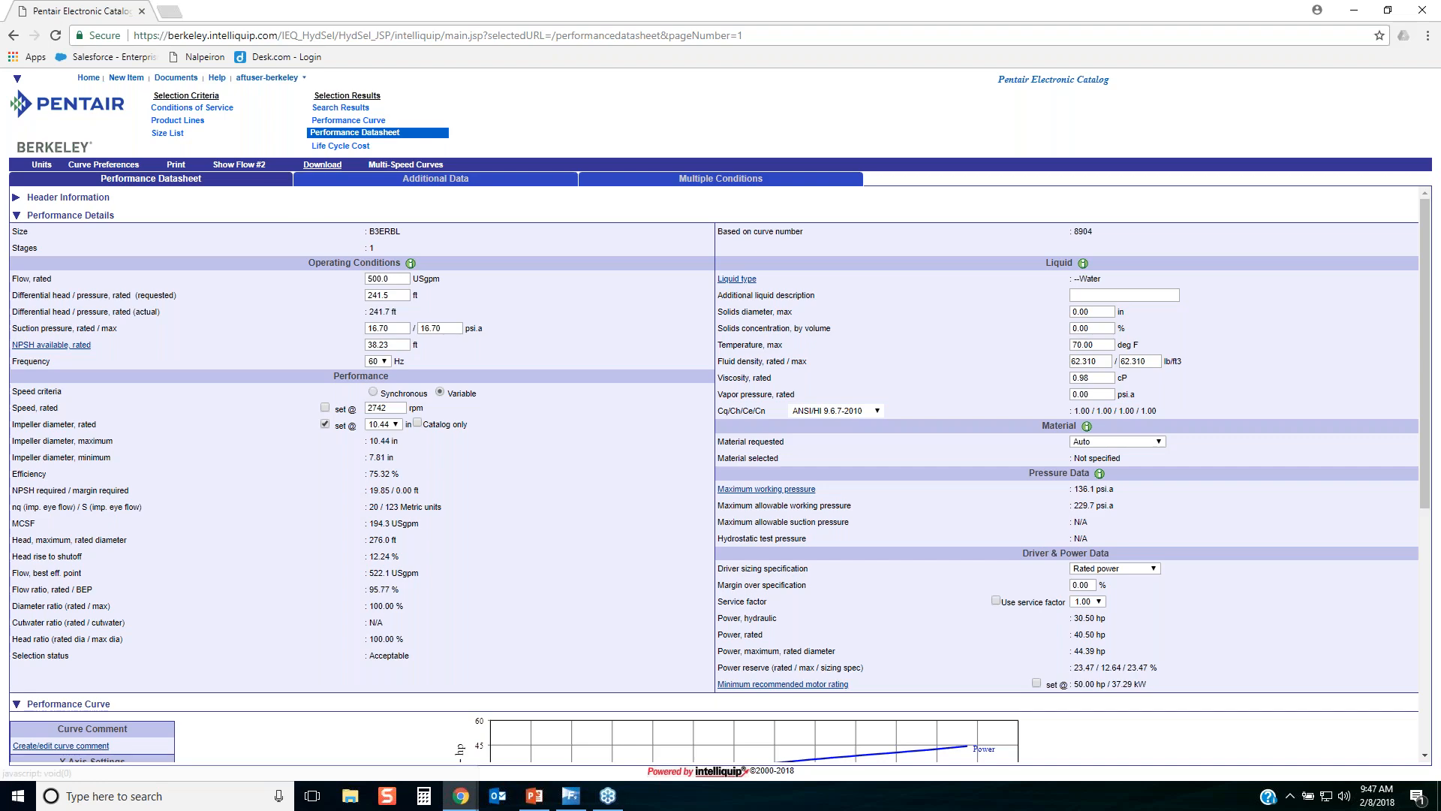
Look over the B3ERBL performance datasheet and download the pump's Intelliquip data file.
scroll(508, 333, "down", 3)
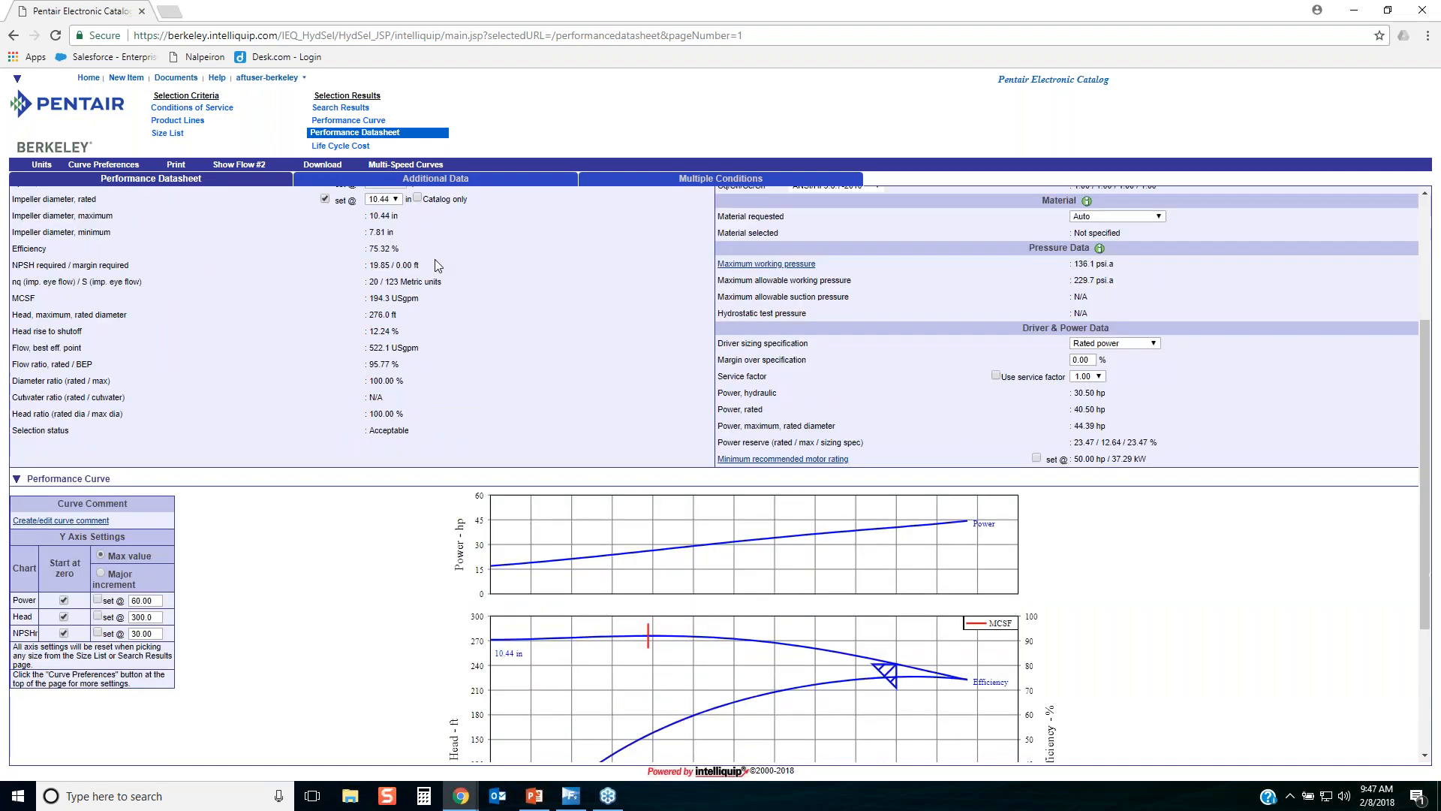
scroll(434, 259, "up", 3)
left_click(322, 164)
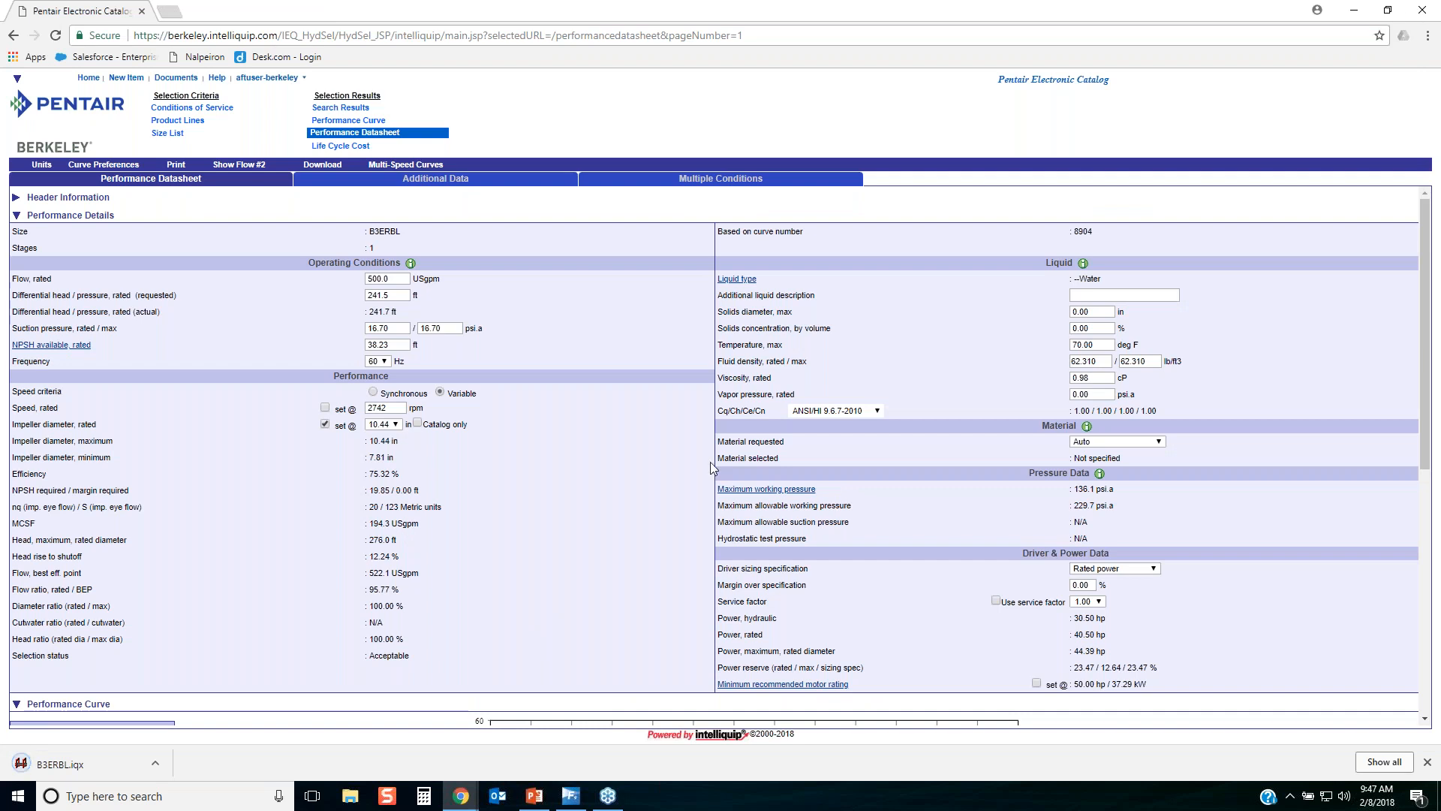
scroll(713, 469, "down", 4)
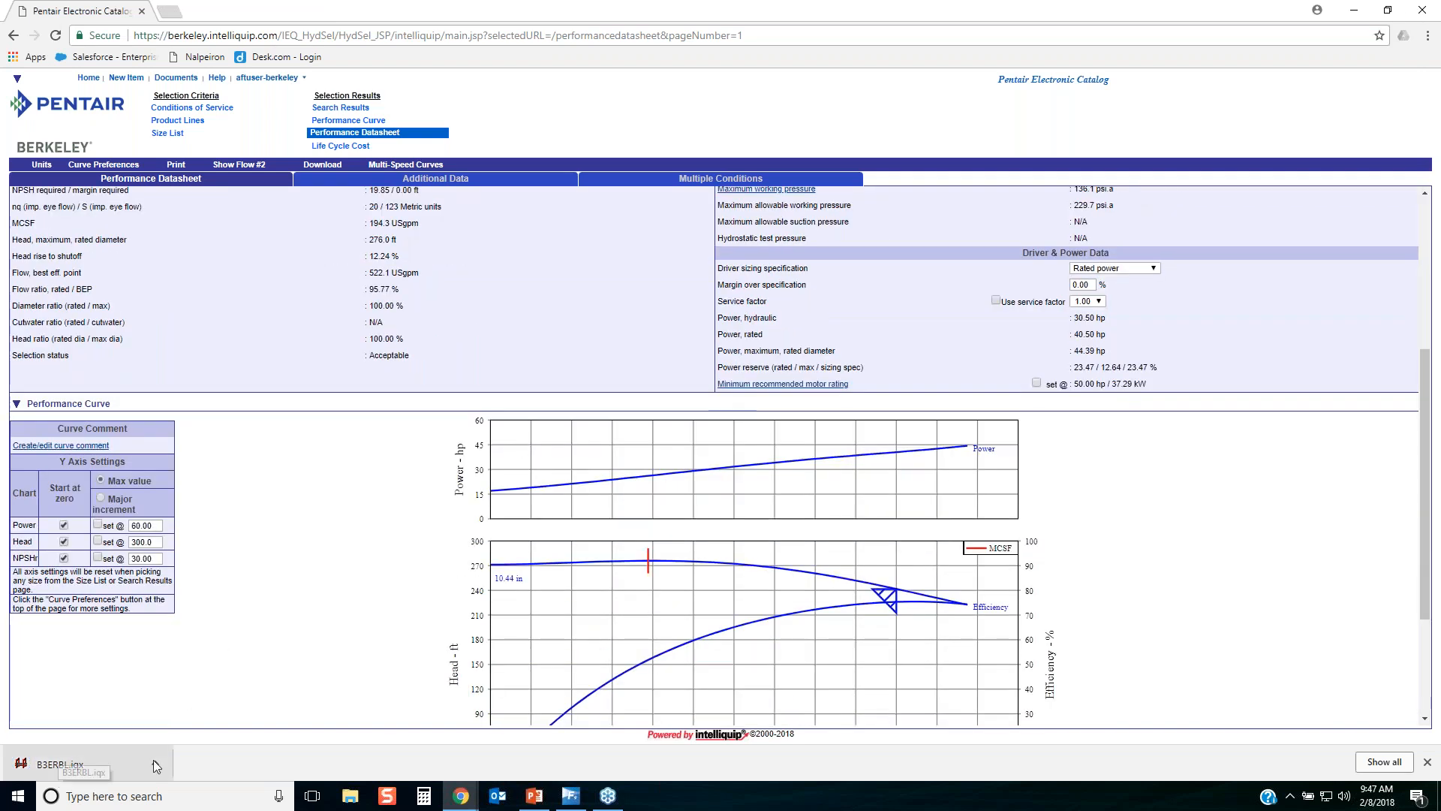
Show the downloaded B3ERBL.iqx in its folder, move it to the Desktop and close the folder window.
left_click(156, 764)
left_click(207, 728)
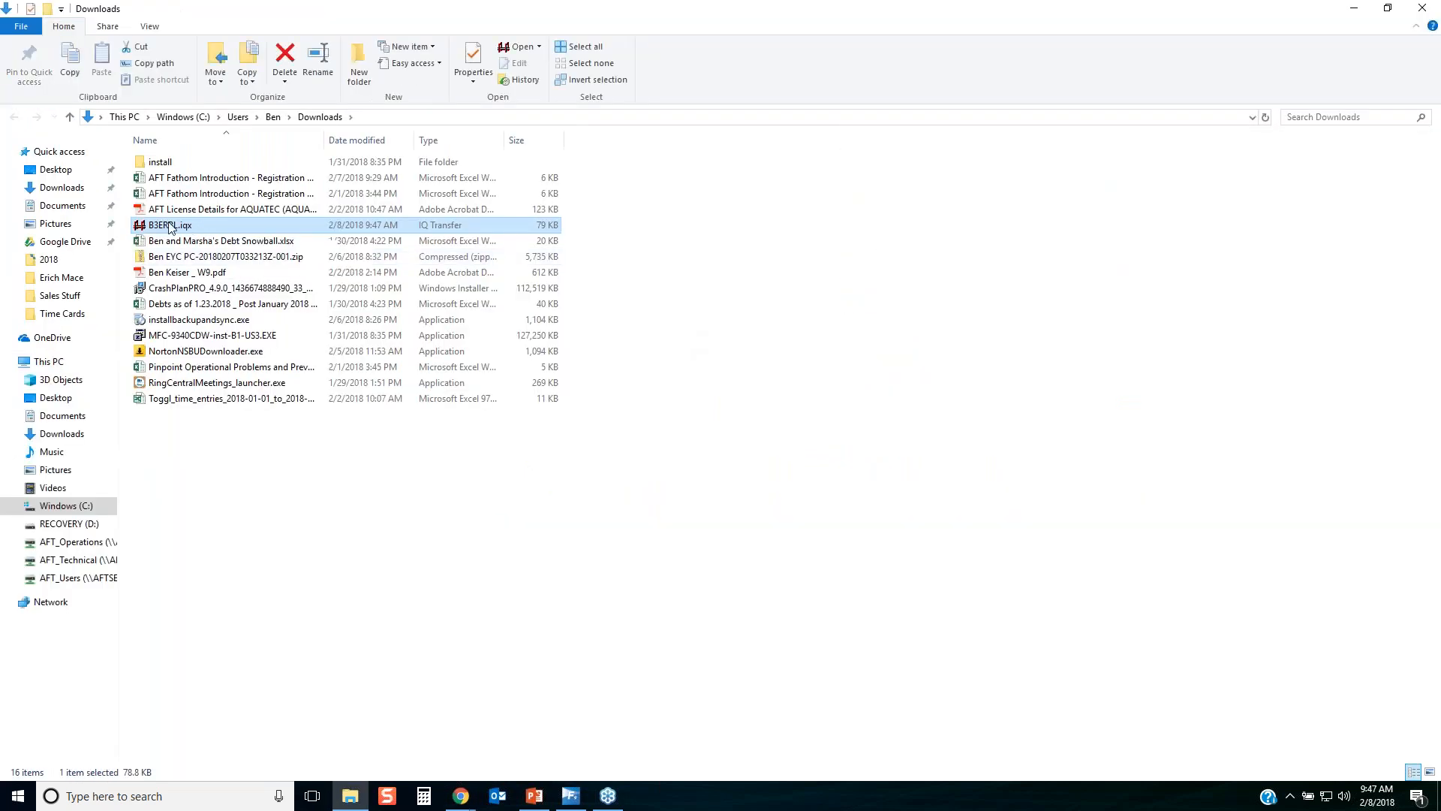
left_click_drag(172, 227, 63, 174)
key("Delete")
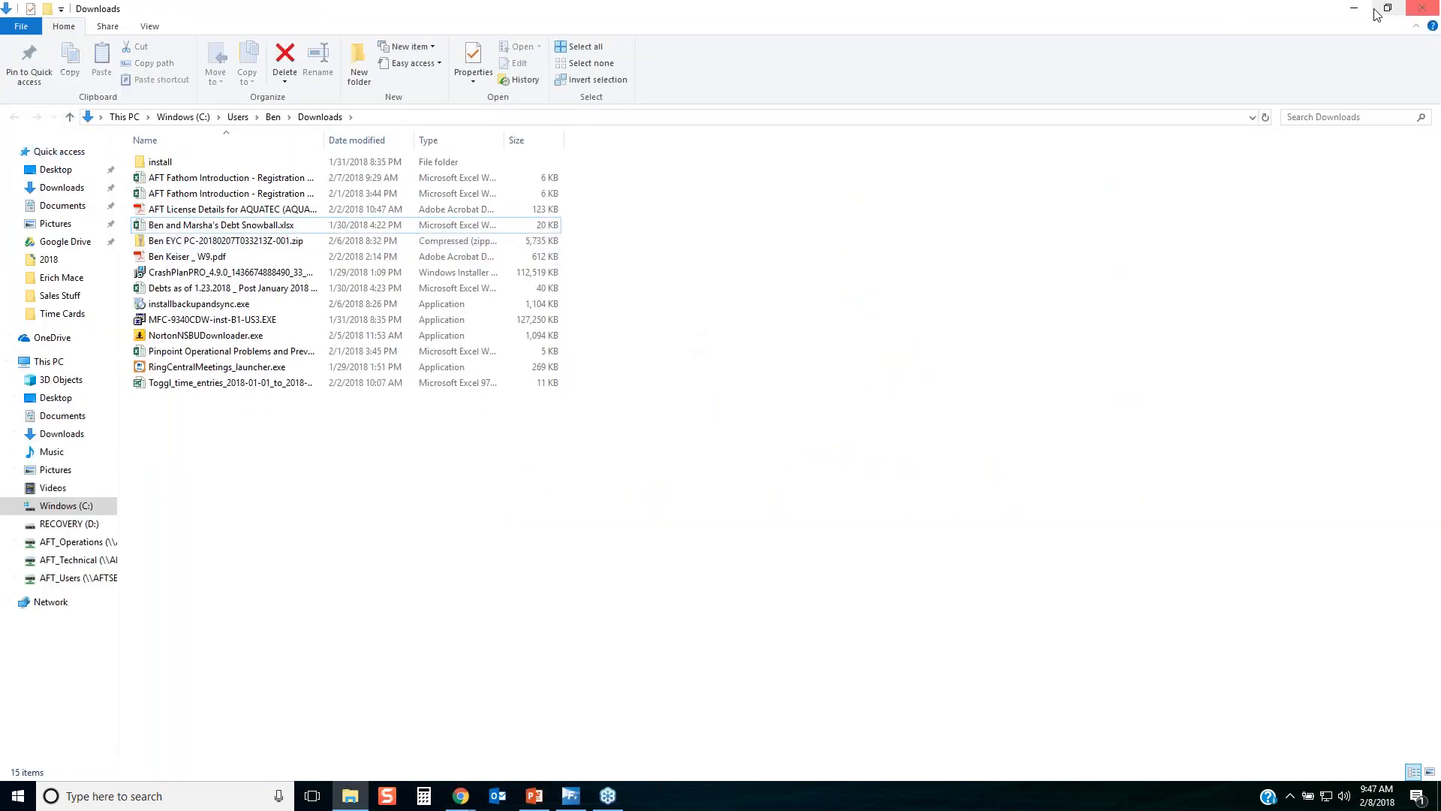
left_click(1422, 9)
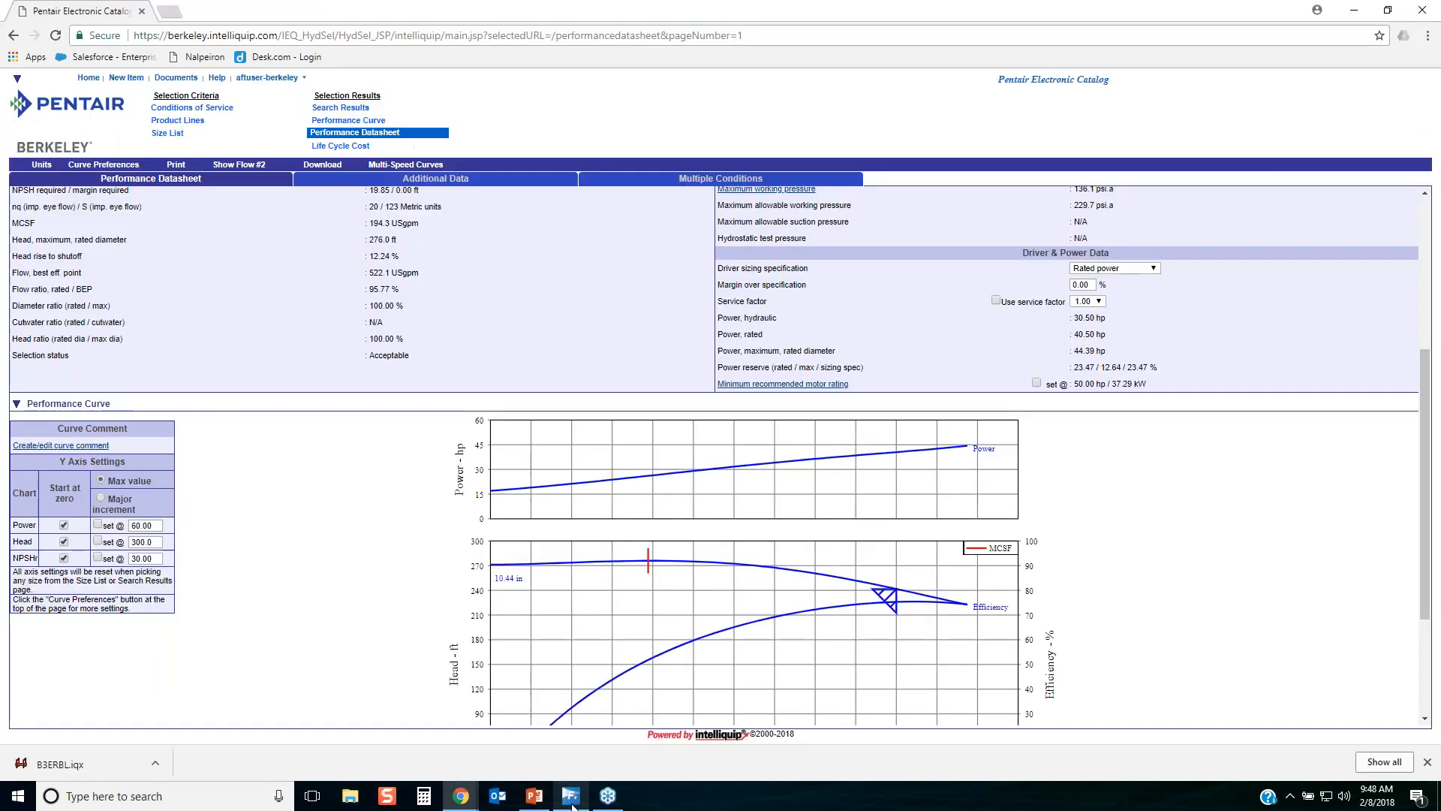
Switch back to AFT Fathom and import the previously downloaded B3ERBL file from the Desktop into the Intelliquip search.
left_click(571, 795)
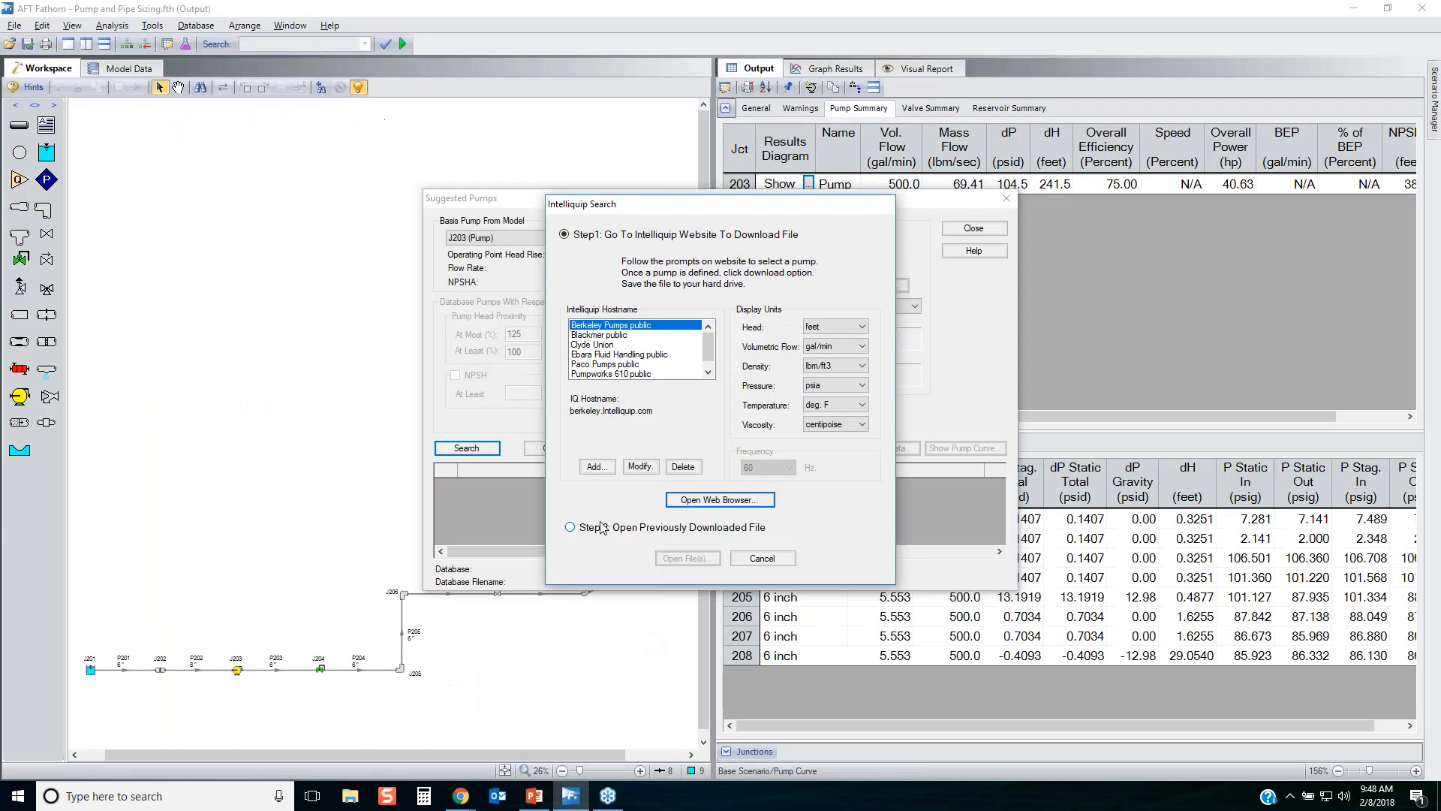
left_click(597, 527)
left_click(687, 557)
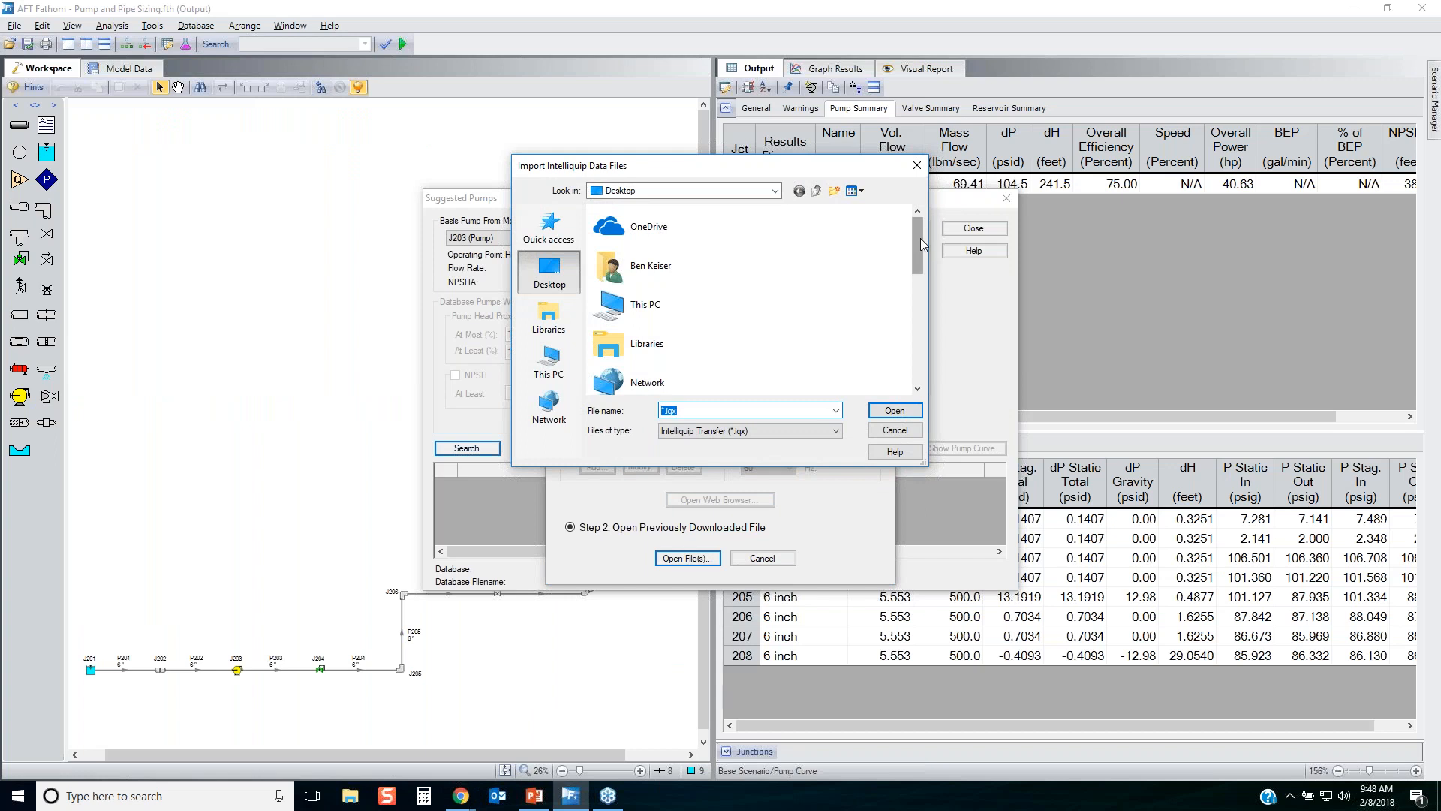
left_click_drag(920, 237, 925, 366)
left_click(650, 336)
left_click(895, 410)
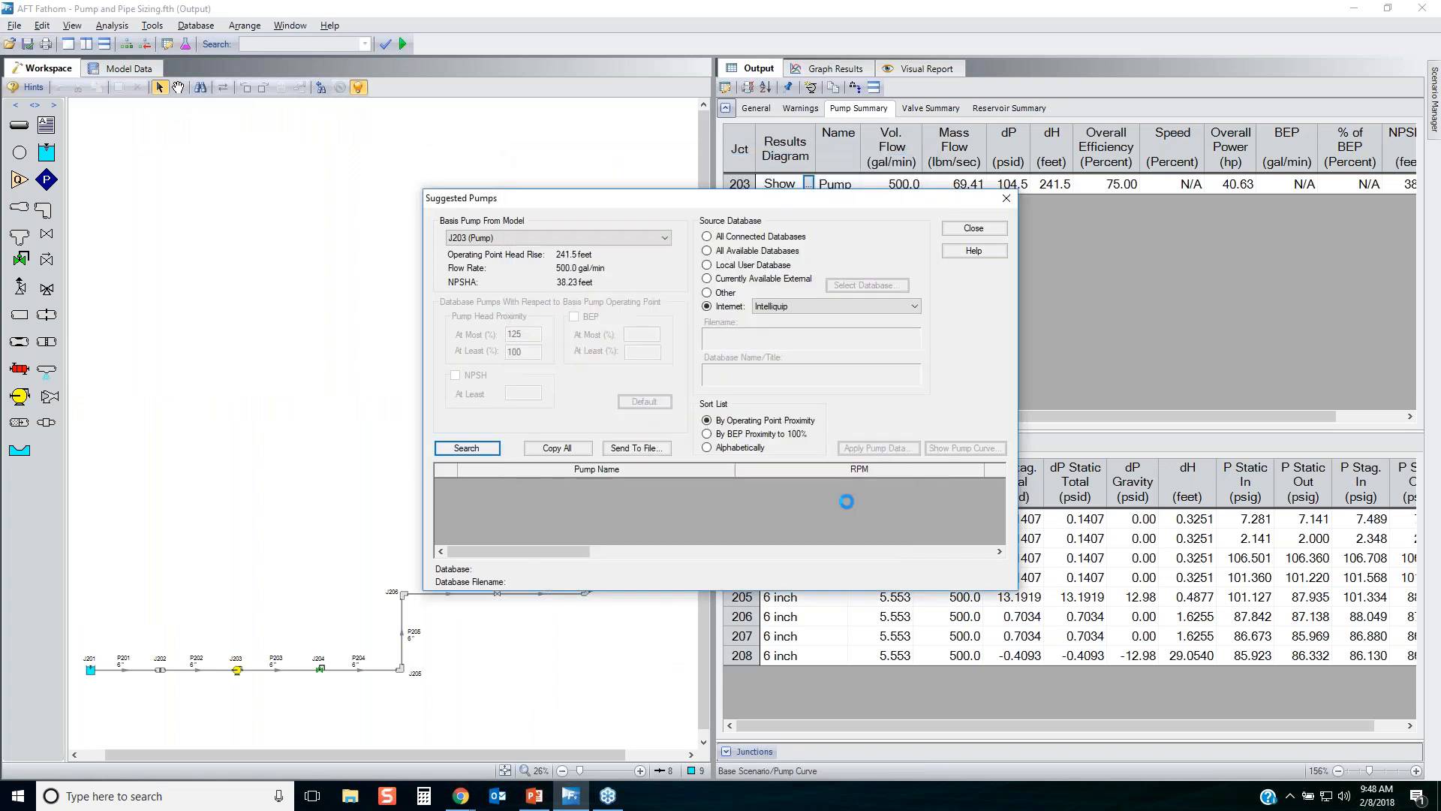
Apply the B3ERBL pump data to pump junction 203 in the model and close the suggested pumps search.
left_click(873, 448)
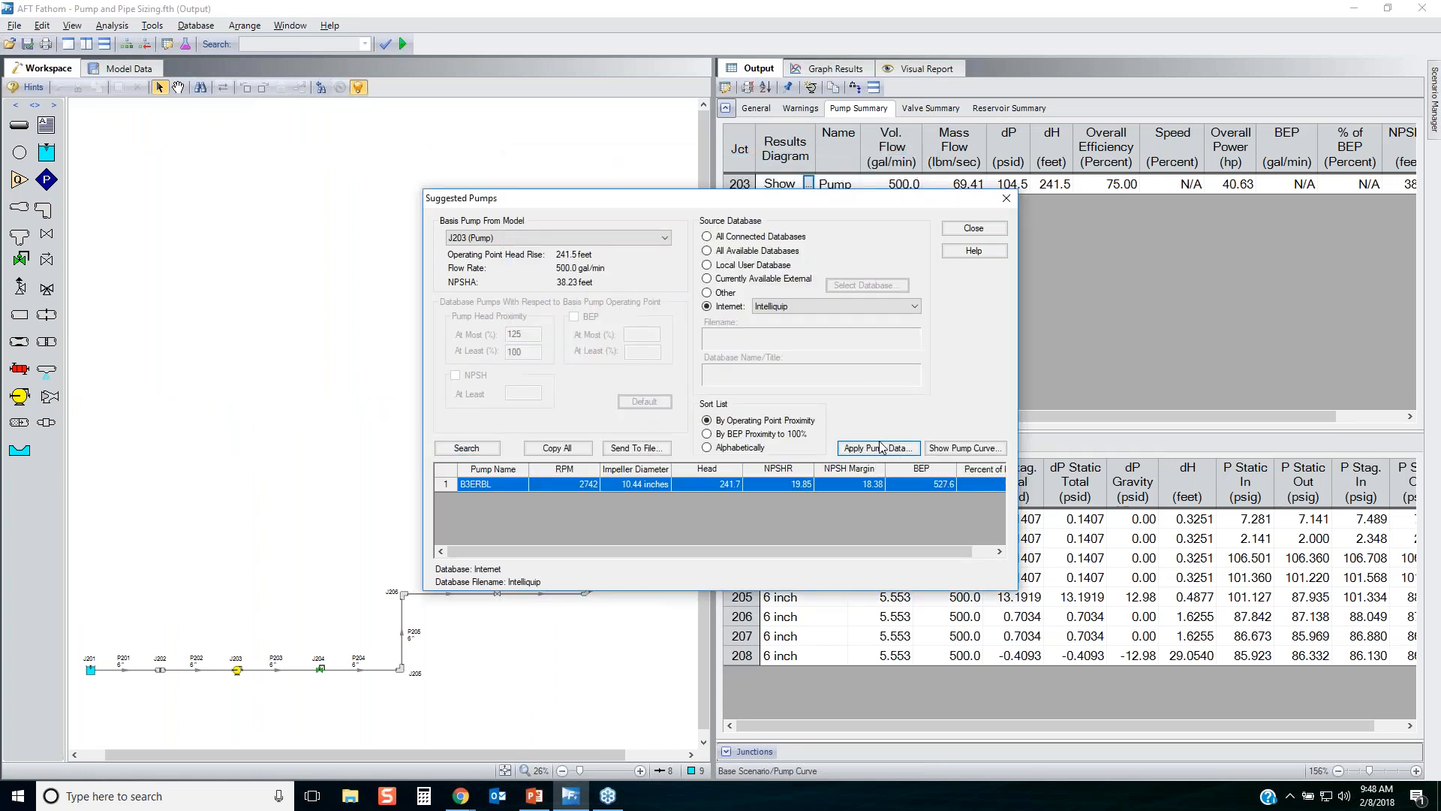
left_click(449, 288)
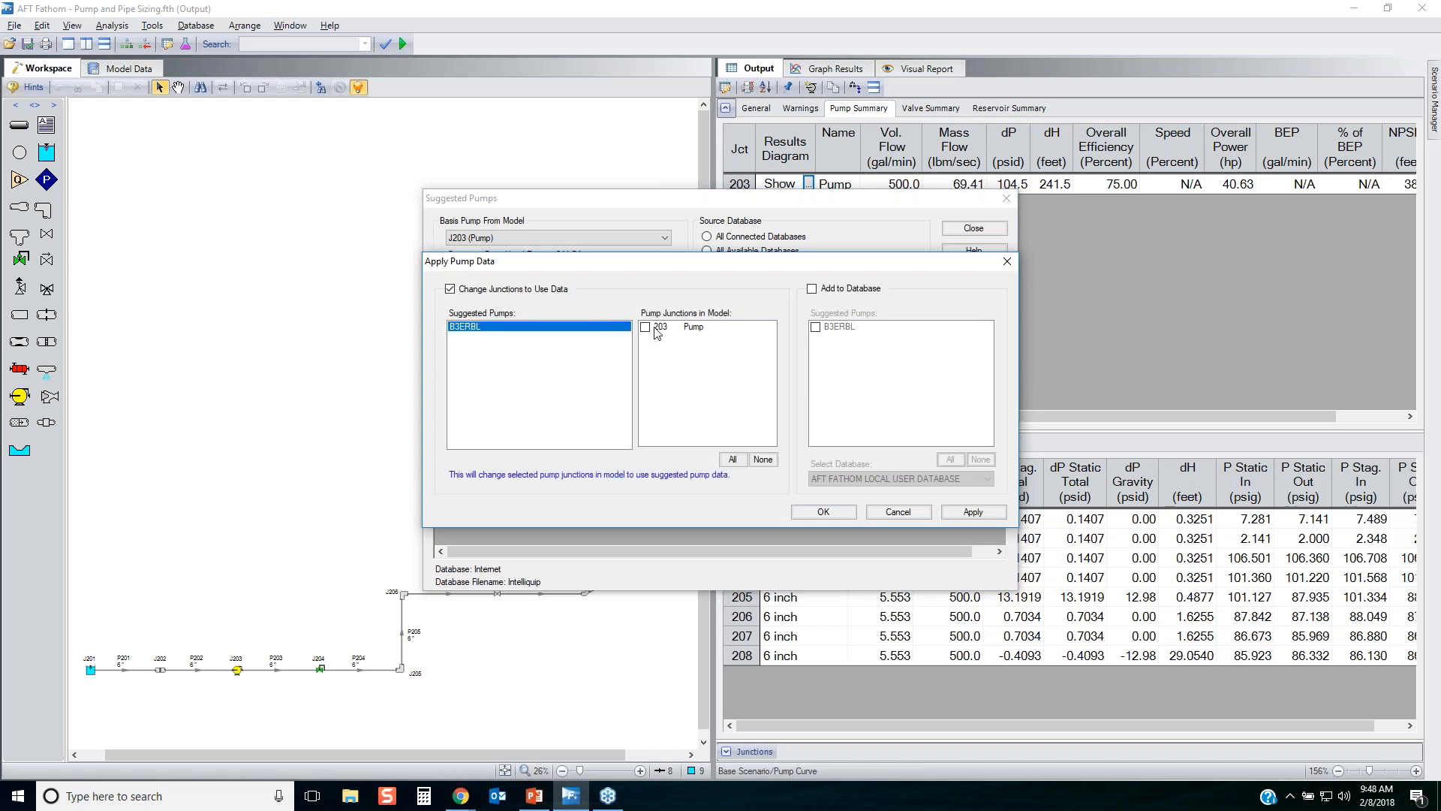
left_click(645, 327)
left_click(970, 513)
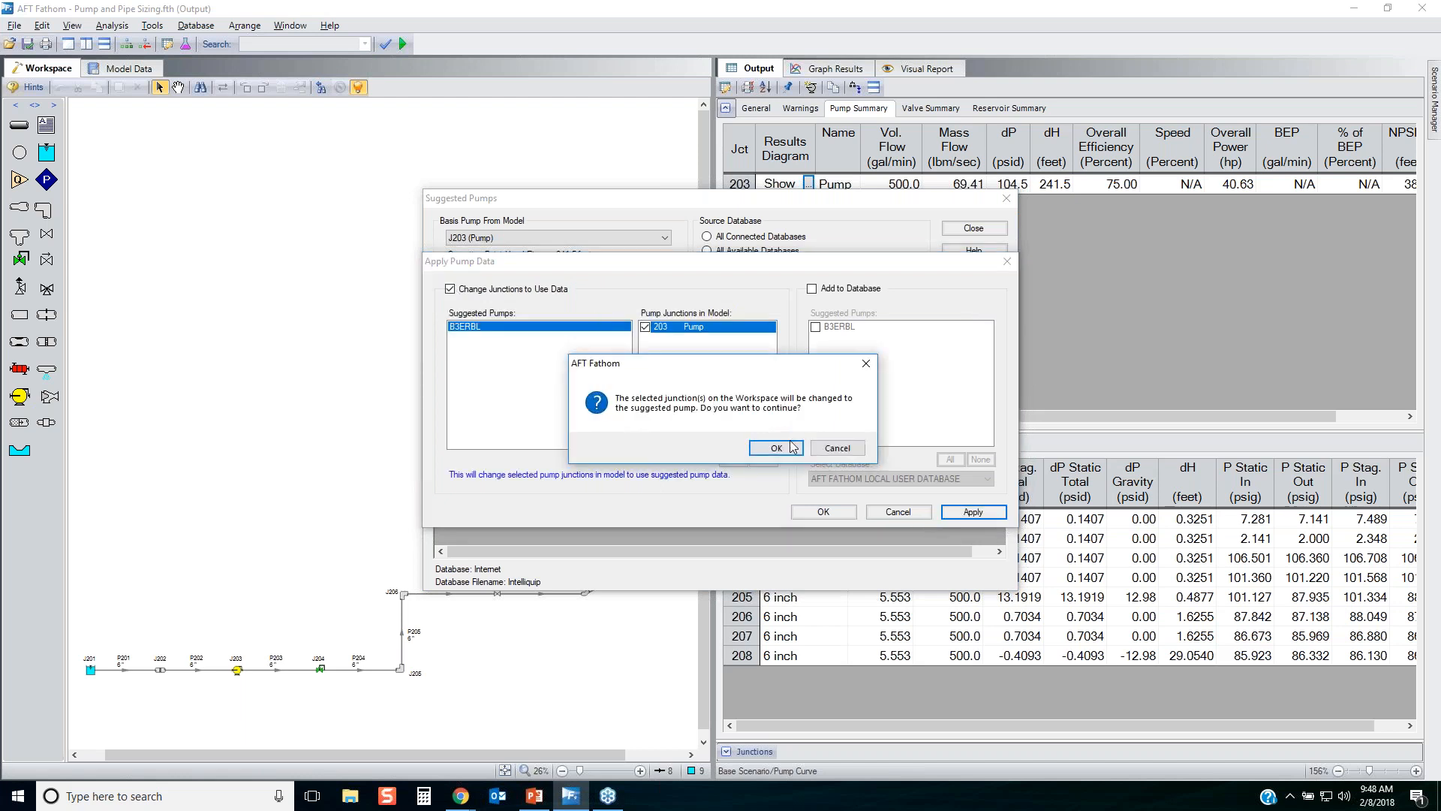
left_click(775, 454)
key("Return")
left_click(818, 512)
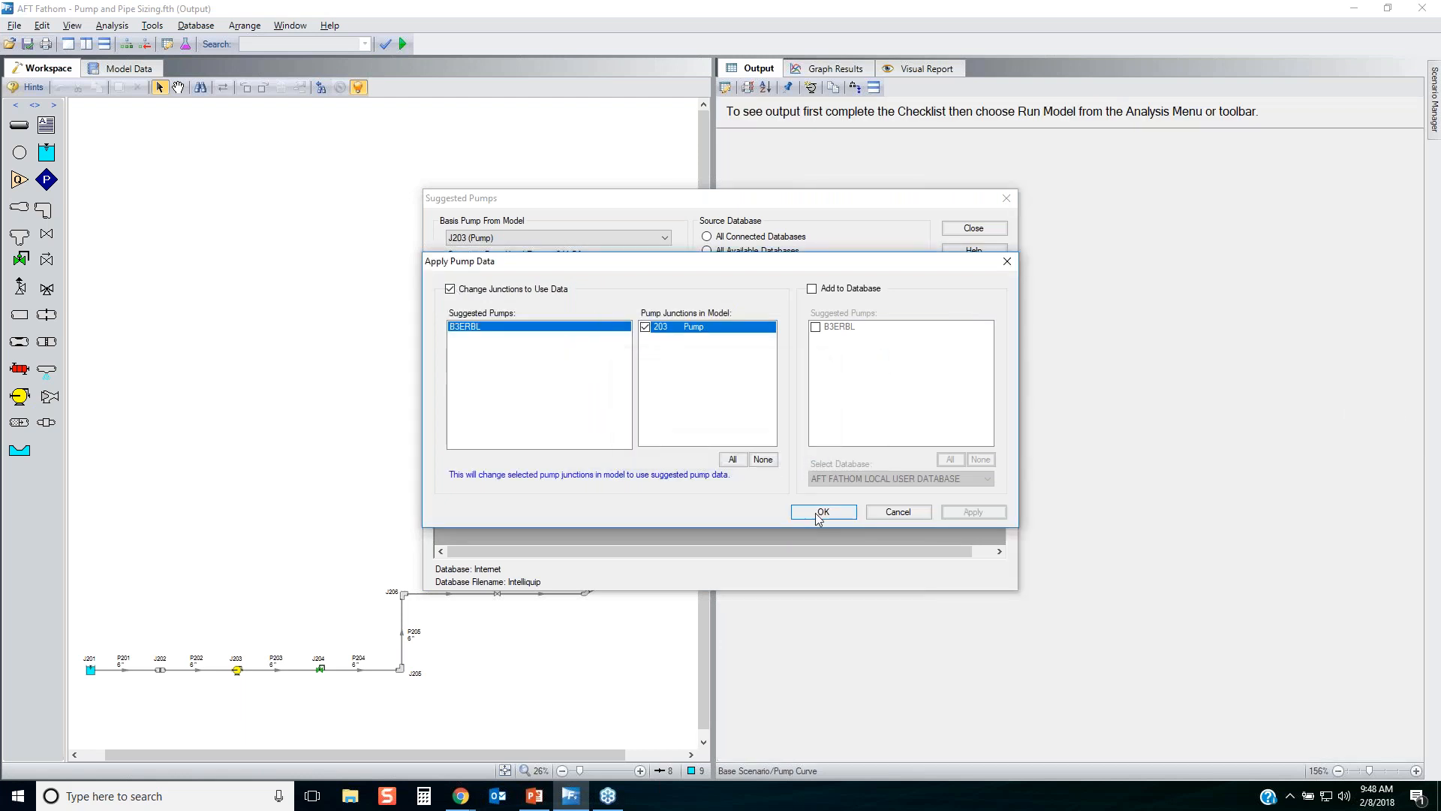
left_click(975, 228)
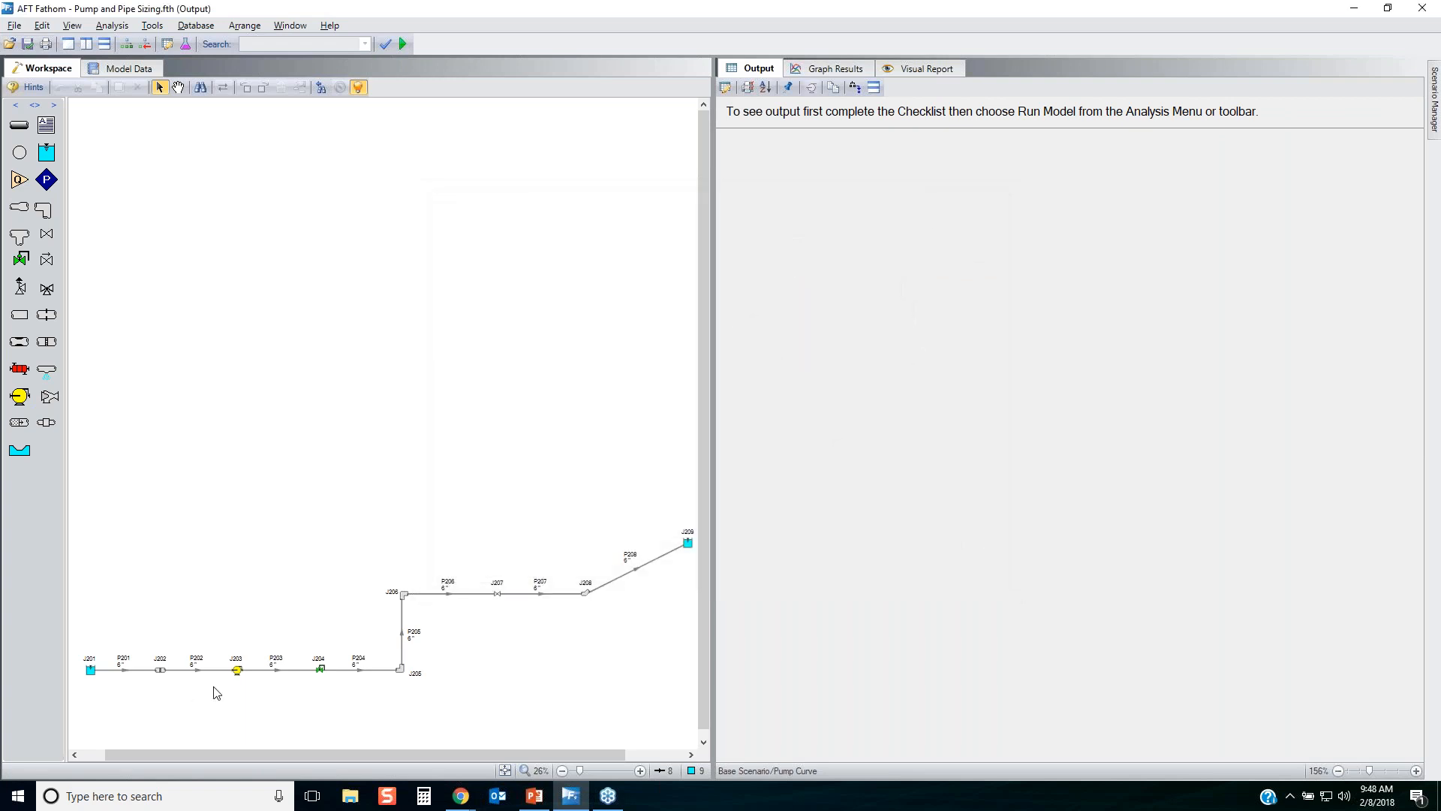
Inspect pump J203's head rise, NPSHR and efficiency curves and its curve data, leaving the properties unchanged.
double_click(237, 670)
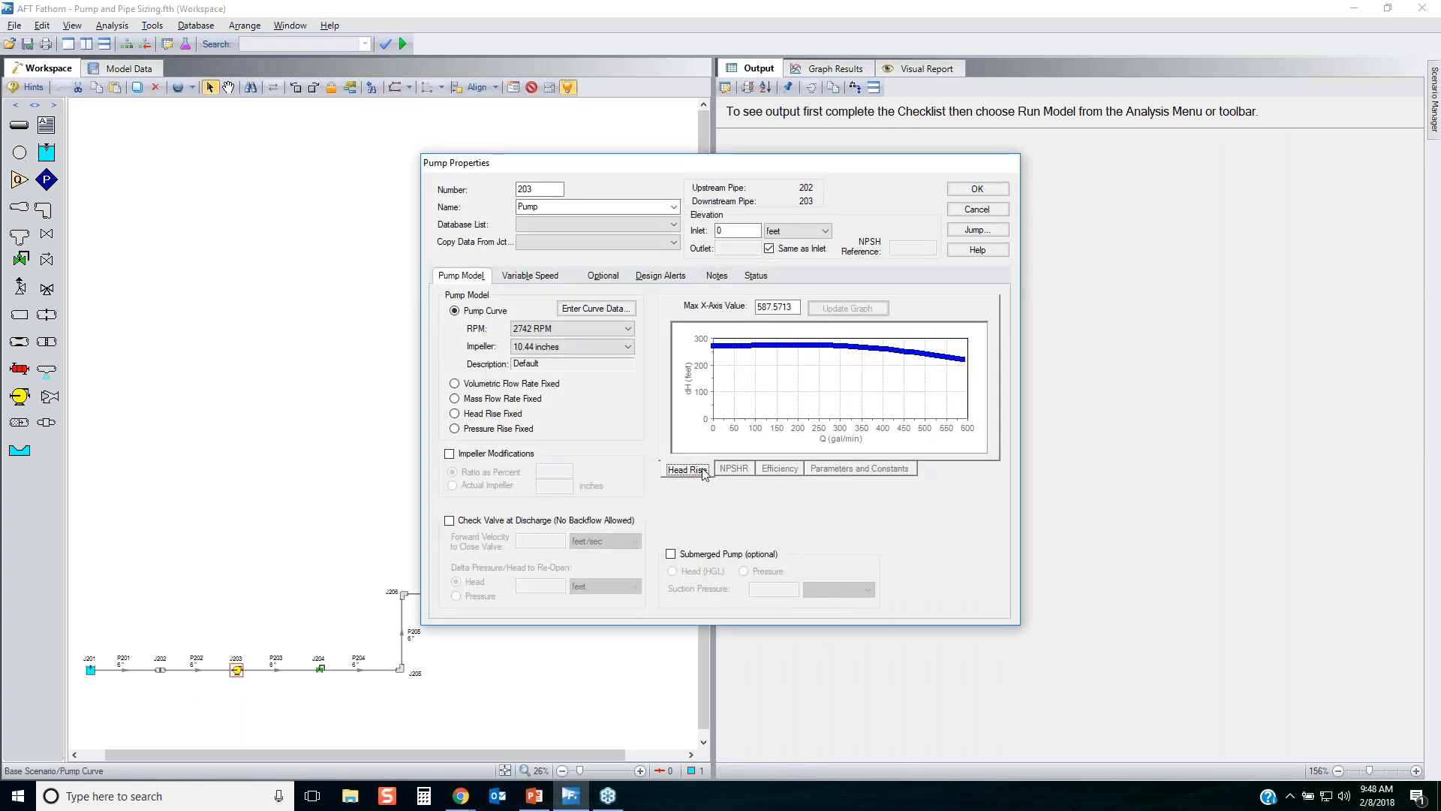
left_click(734, 468)
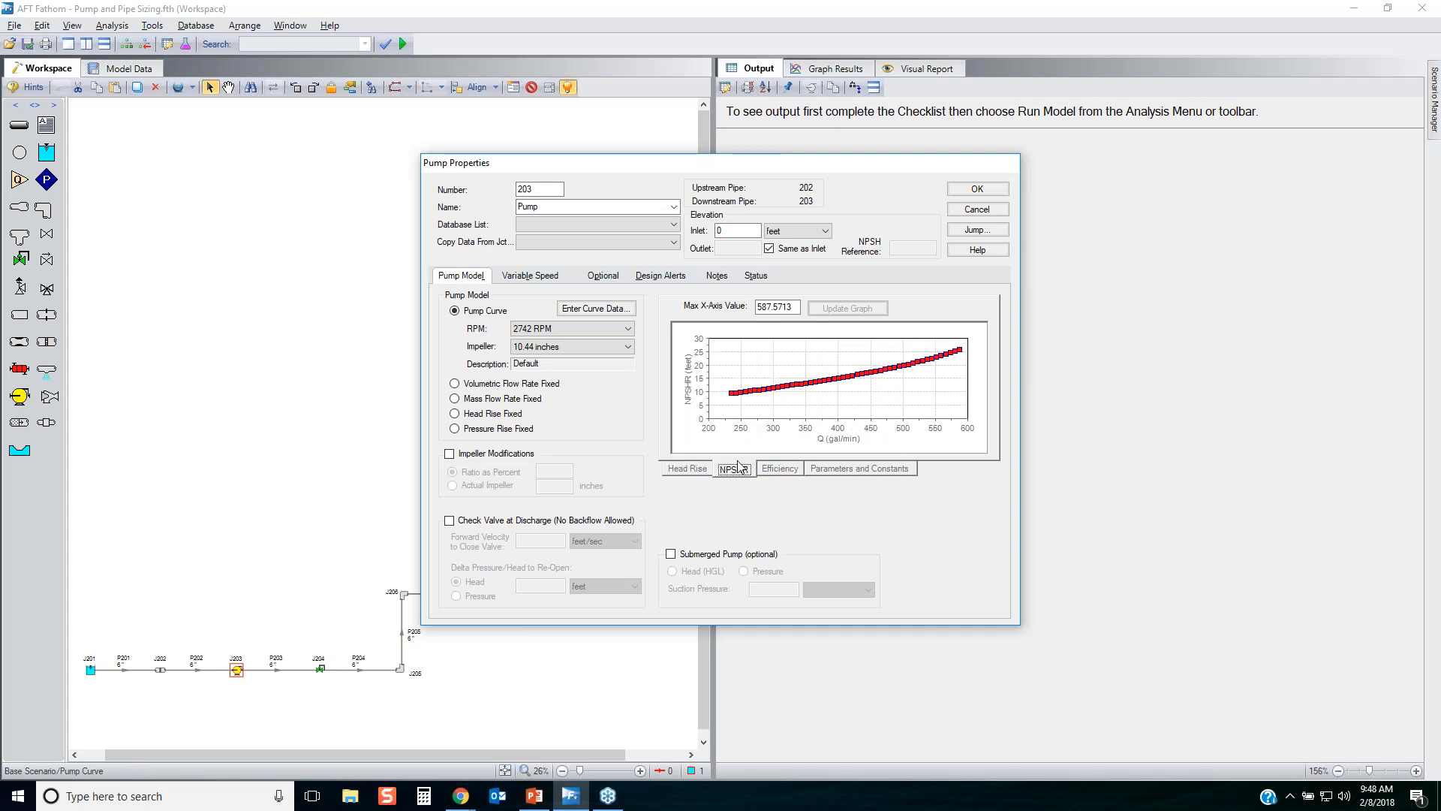
left_click(780, 469)
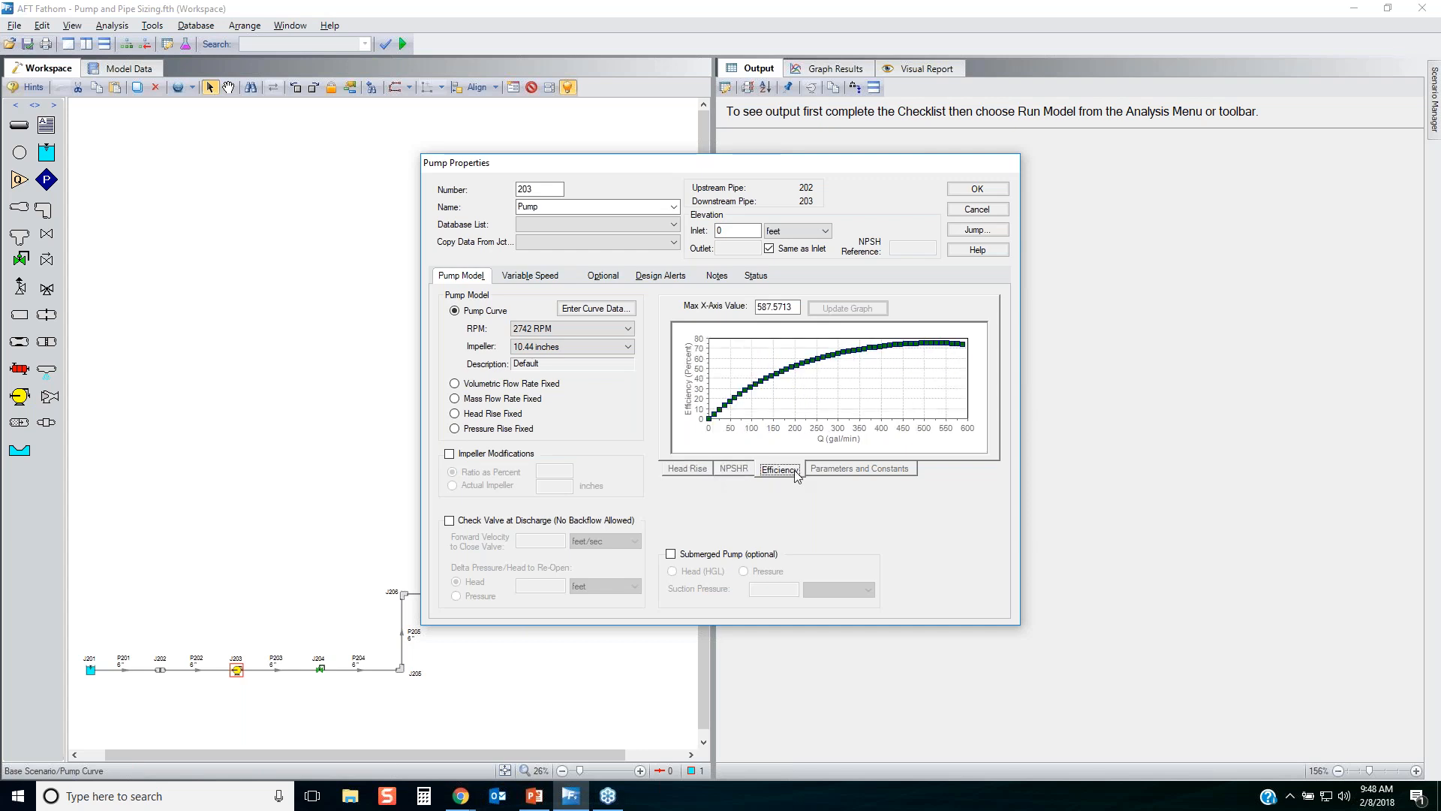
left_click(594, 308)
left_click_drag(767, 298, 751, 268)
left_click(929, 616)
left_click(983, 213)
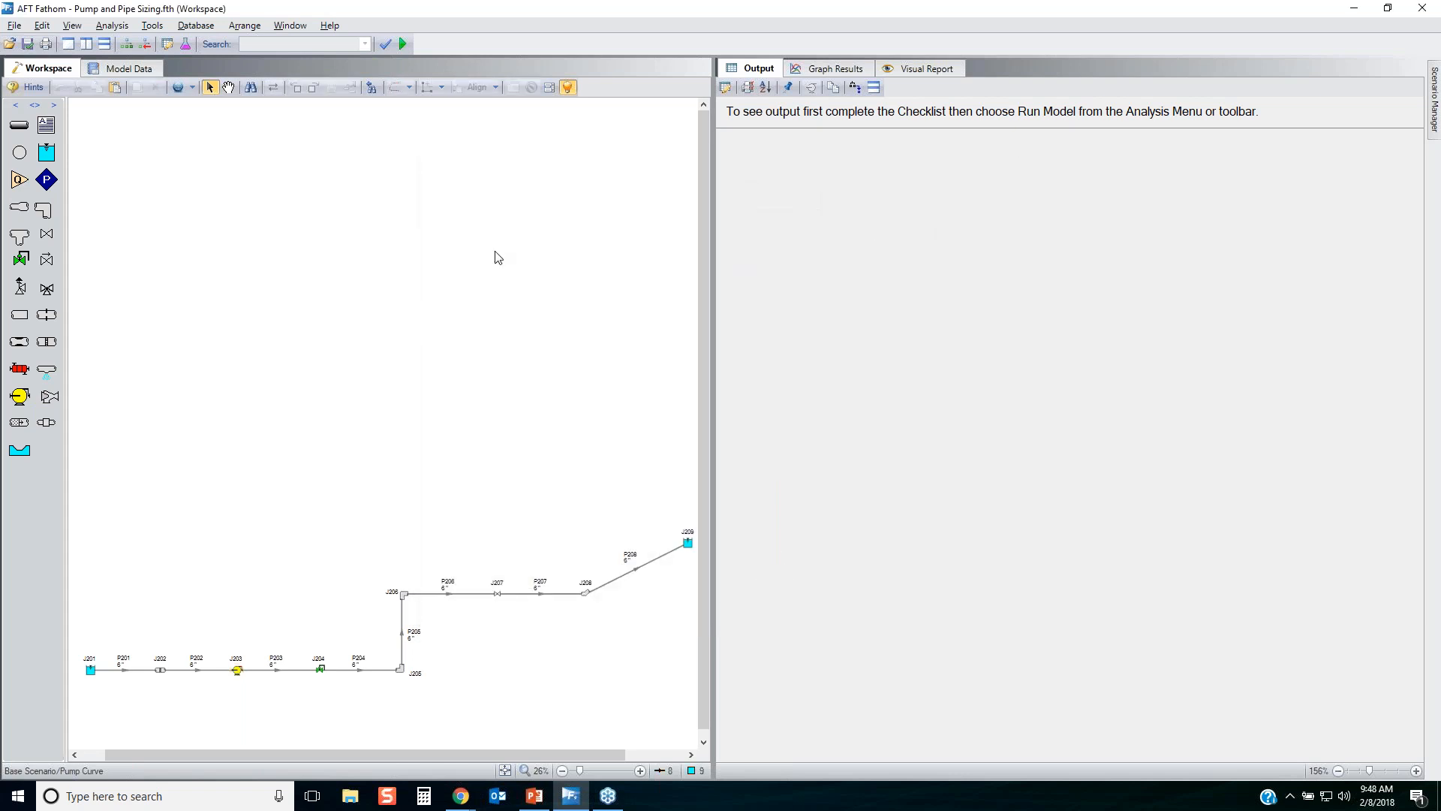
Run the model and set its output to display the selected scenarios Base Scenario and Pump Curve together.
left_click(403, 44)
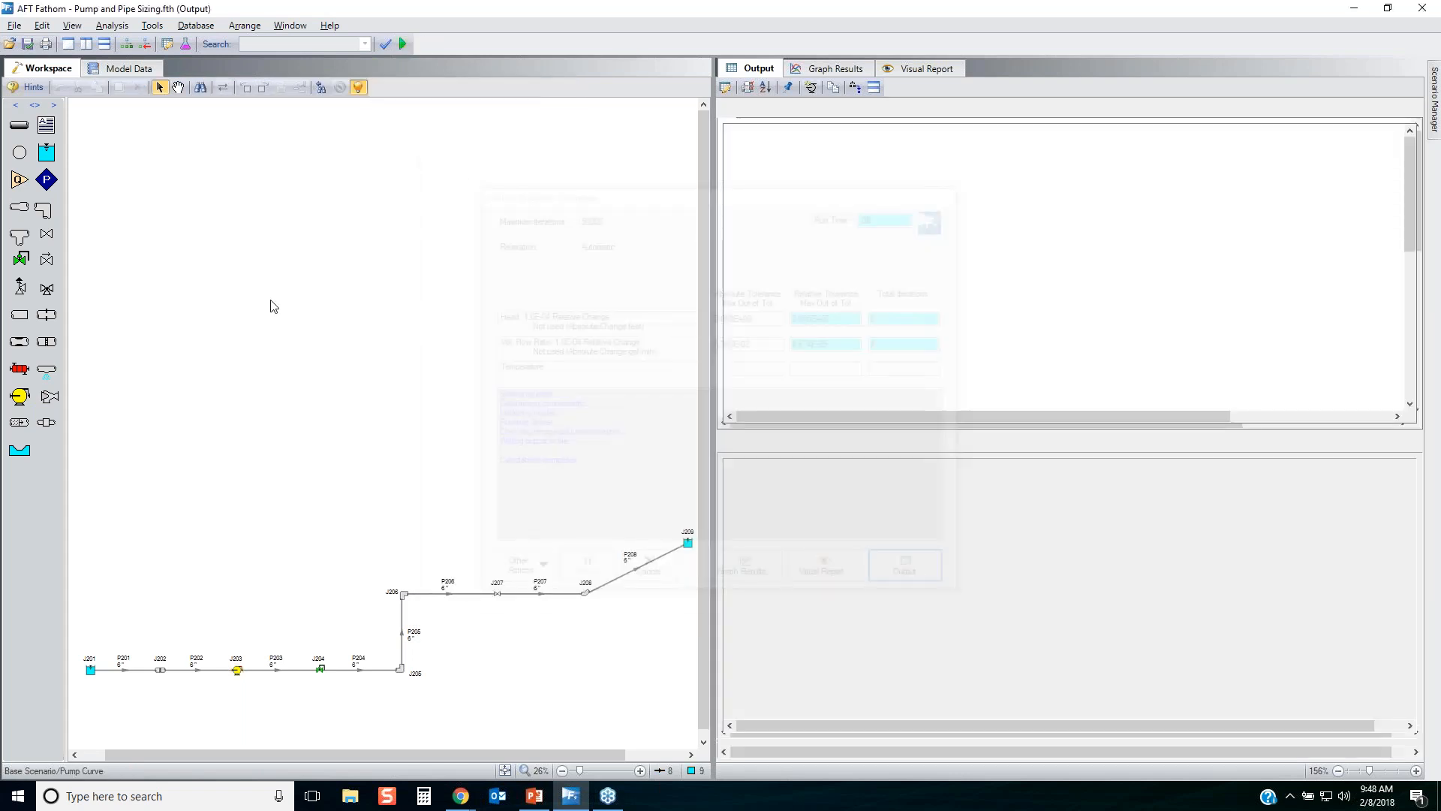
left_click(859, 109)
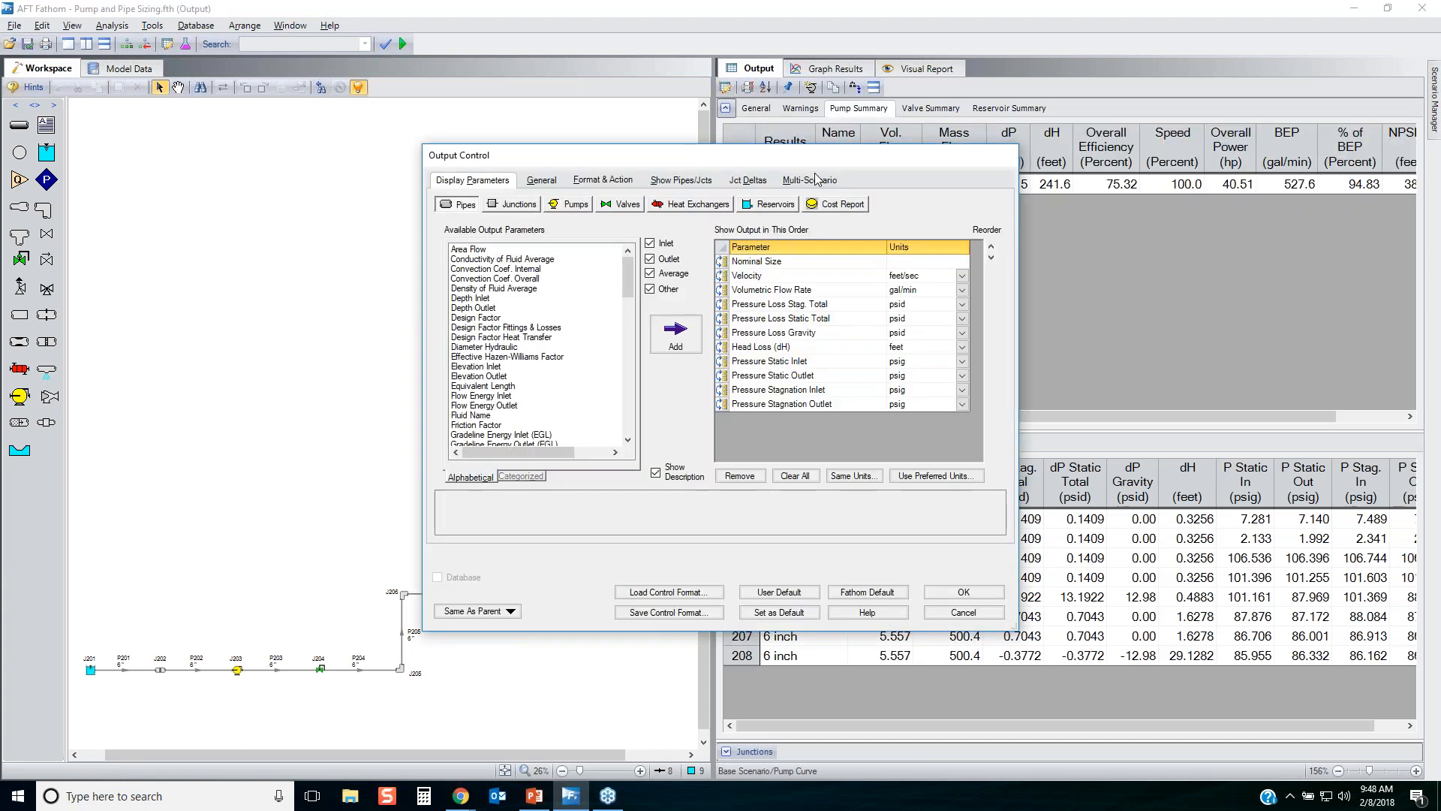
left_click(810, 180)
left_click(517, 240)
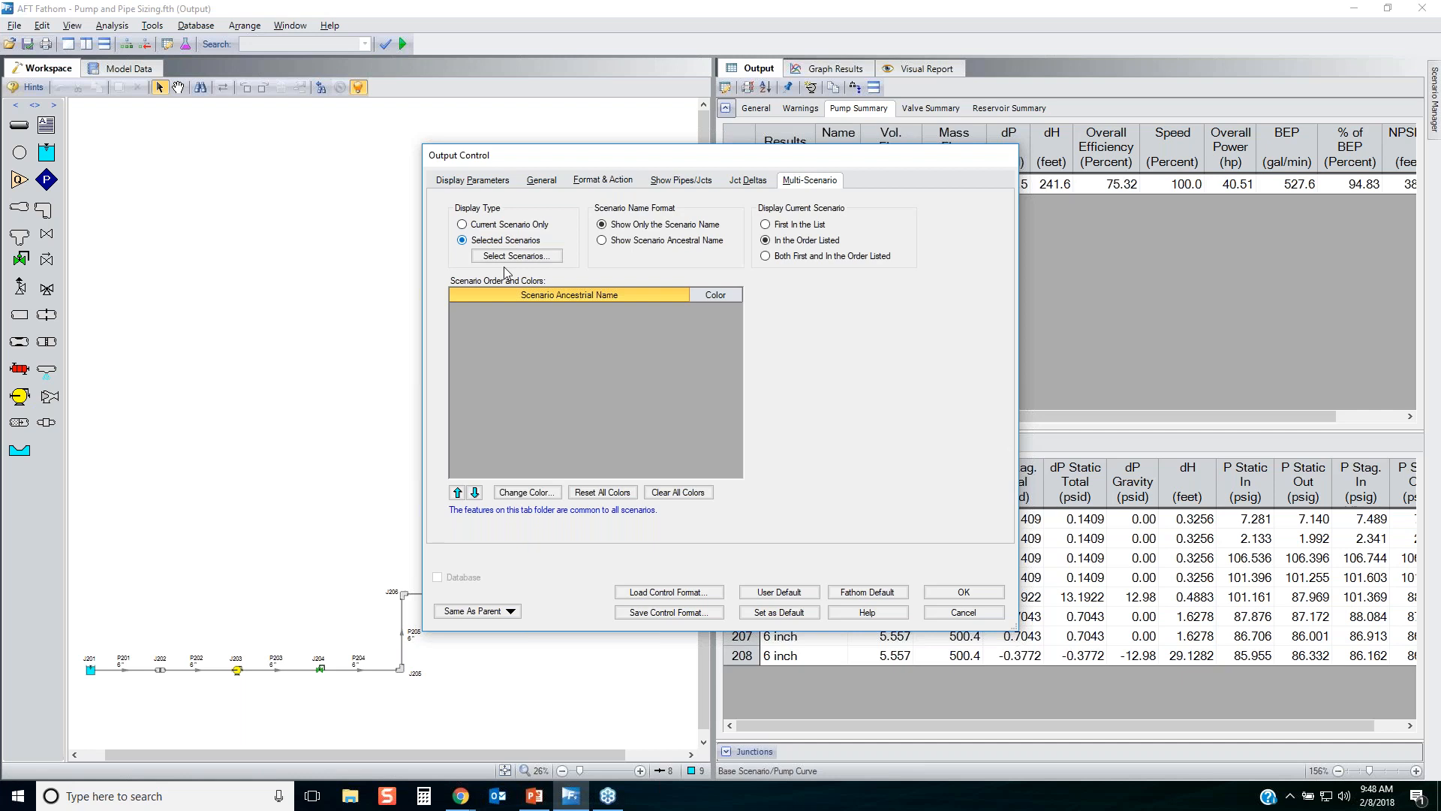
left_click(516, 256)
left_click(574, 305)
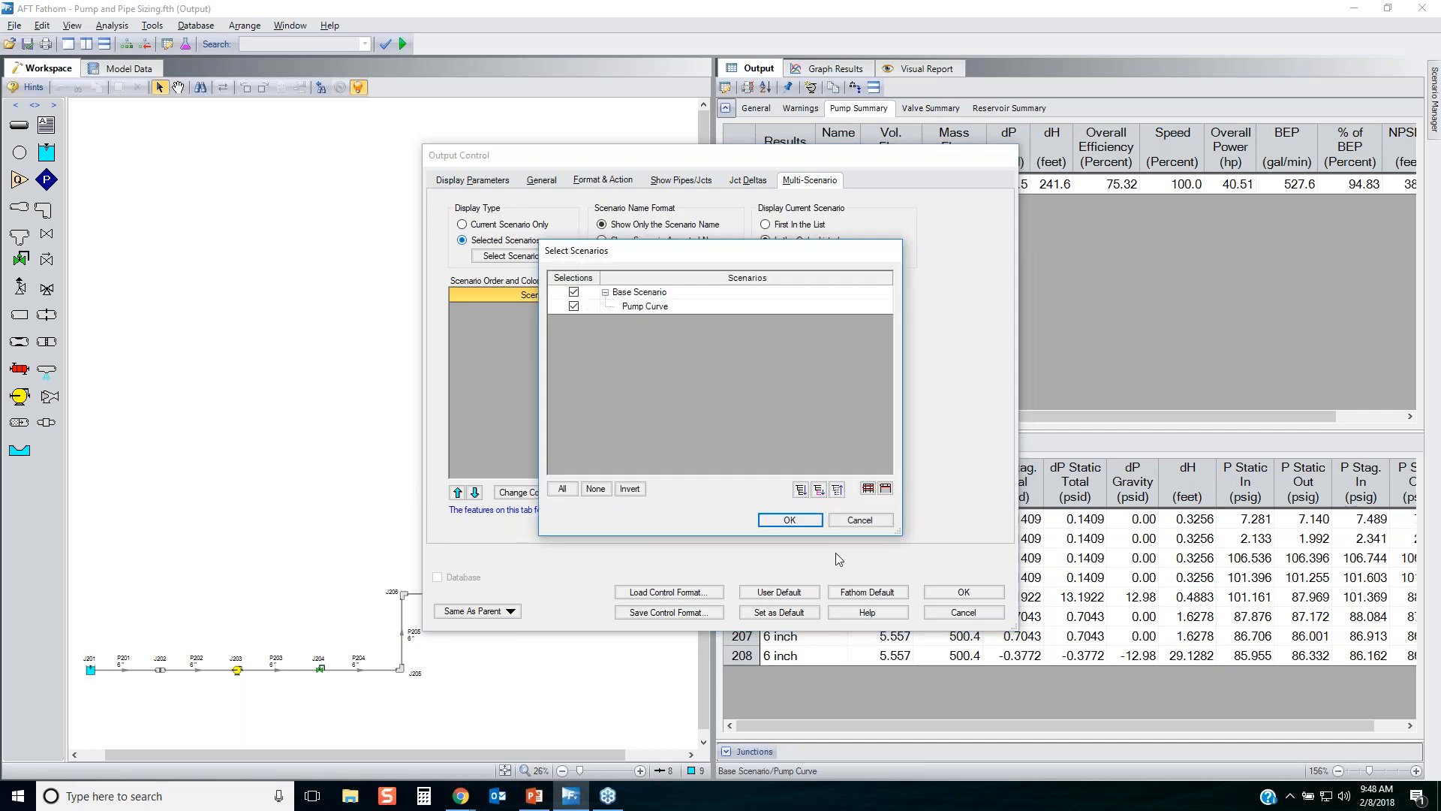
left_click(792, 519)
left_click(952, 592)
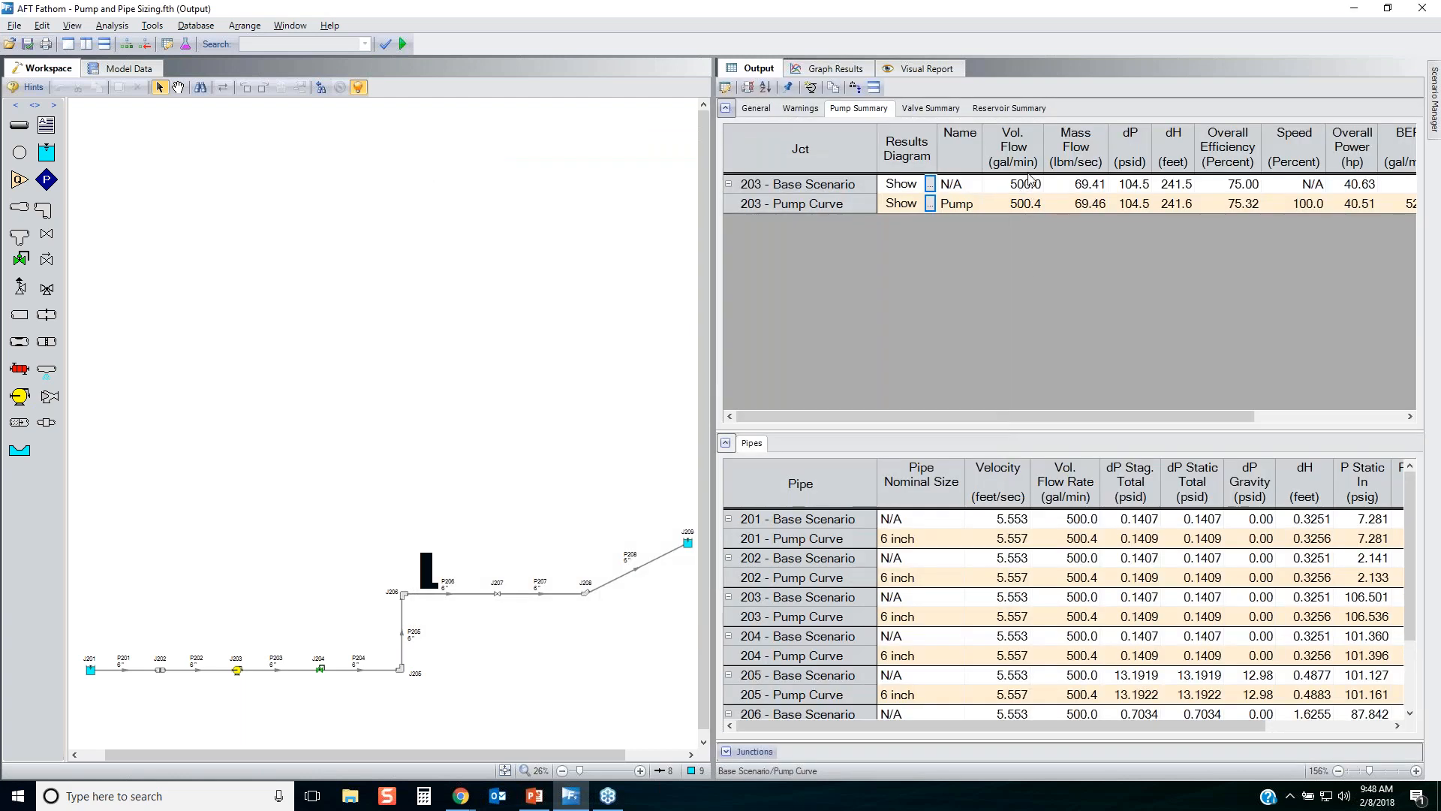
Compare pump 203's flow, head and power across both scenarios, and check the Pump Curve's efficiency, percent of BEP and NPSHR.
left_click_drag(1029, 183, 1025, 206)
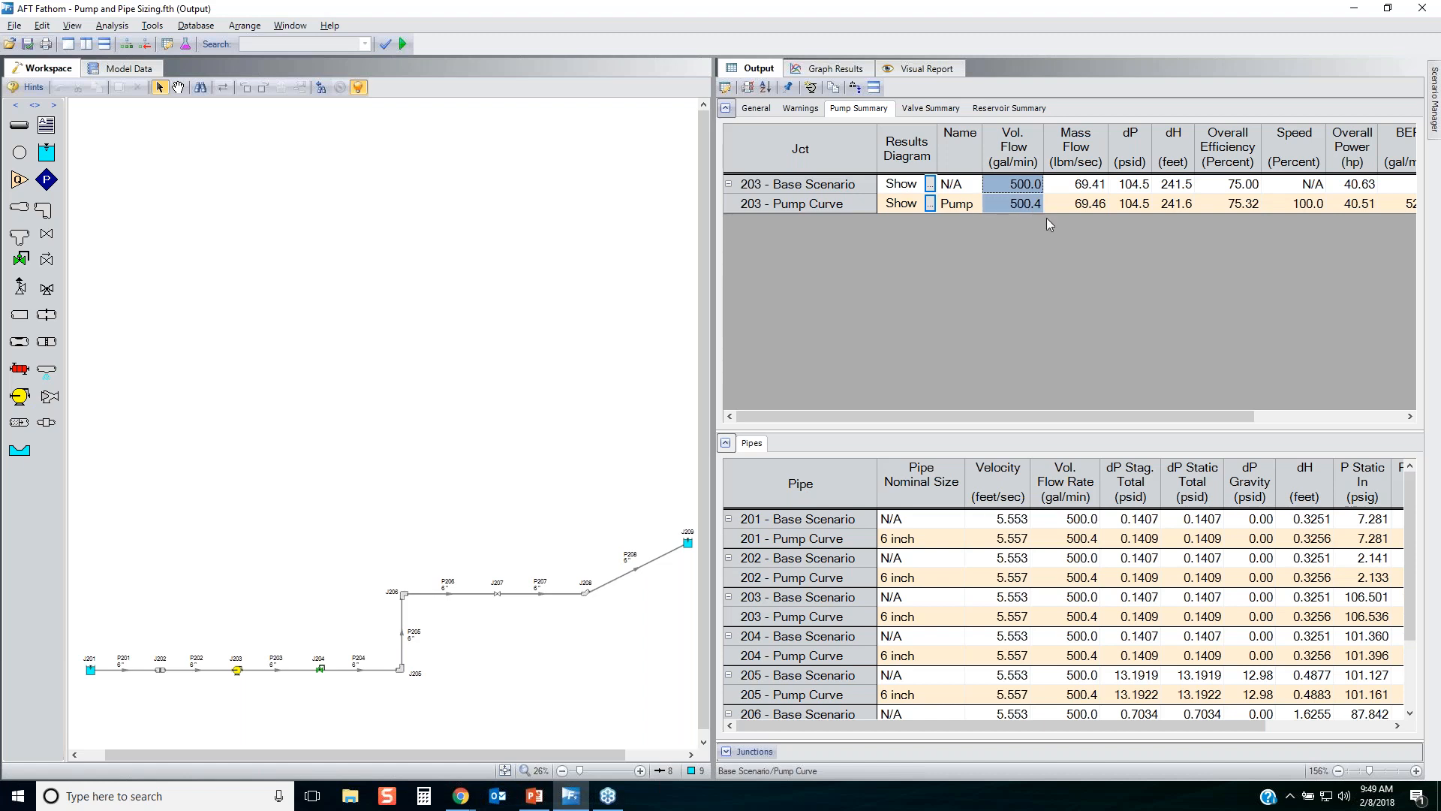
left_click_drag(1187, 188, 1183, 213)
left_click_drag(1161, 417, 1235, 417)
left_click(1198, 187)
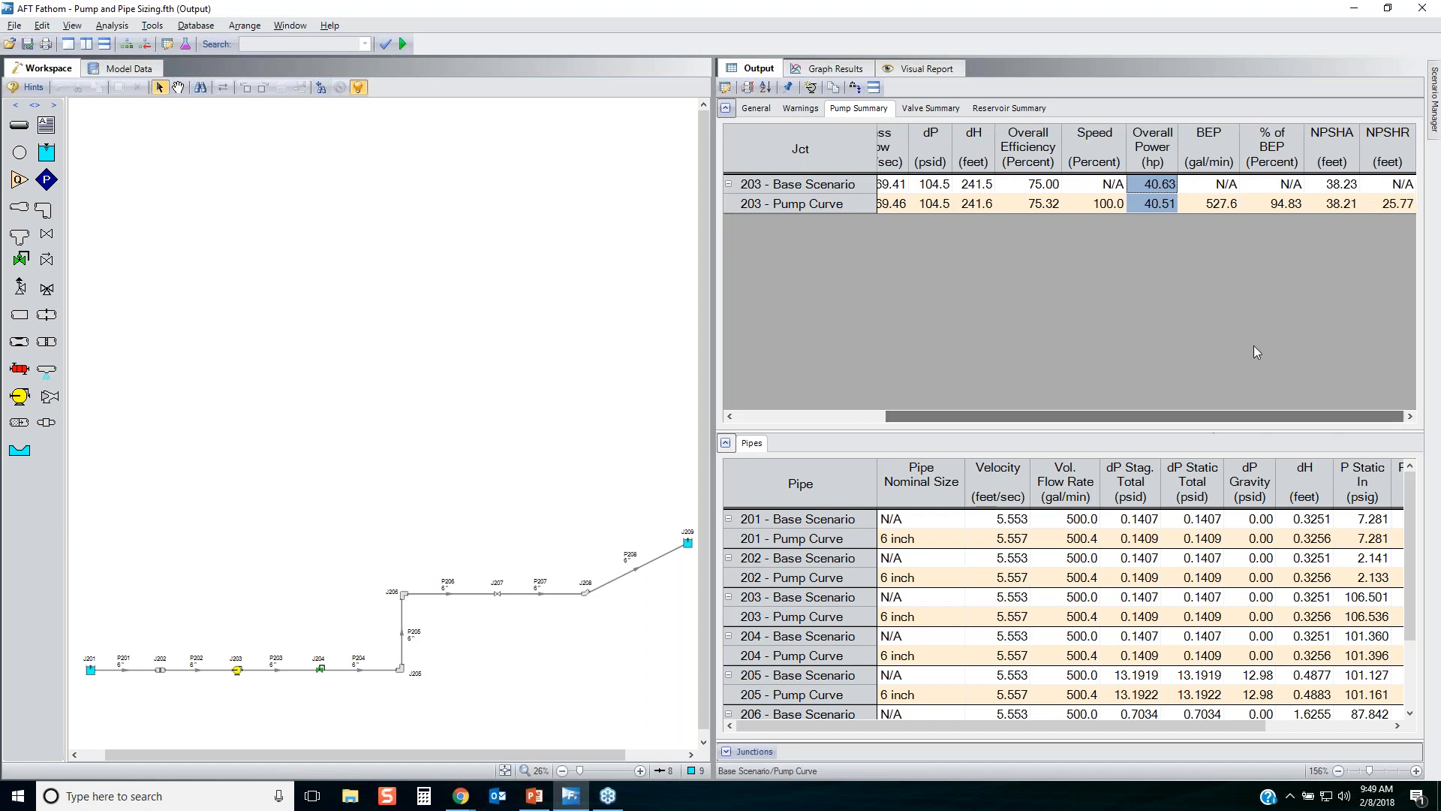
left_click(1044, 205)
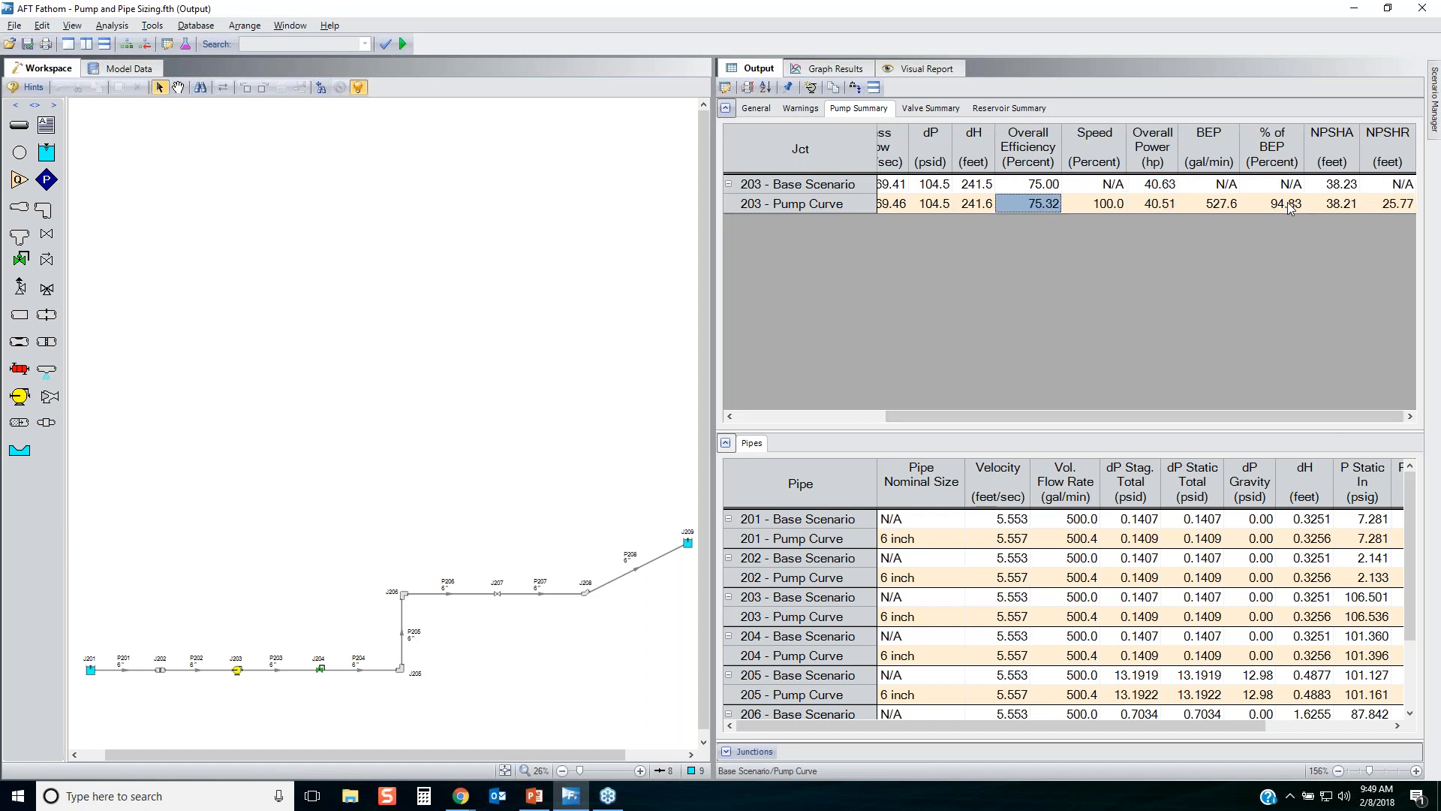
left_click(1288, 206)
left_click(1383, 205)
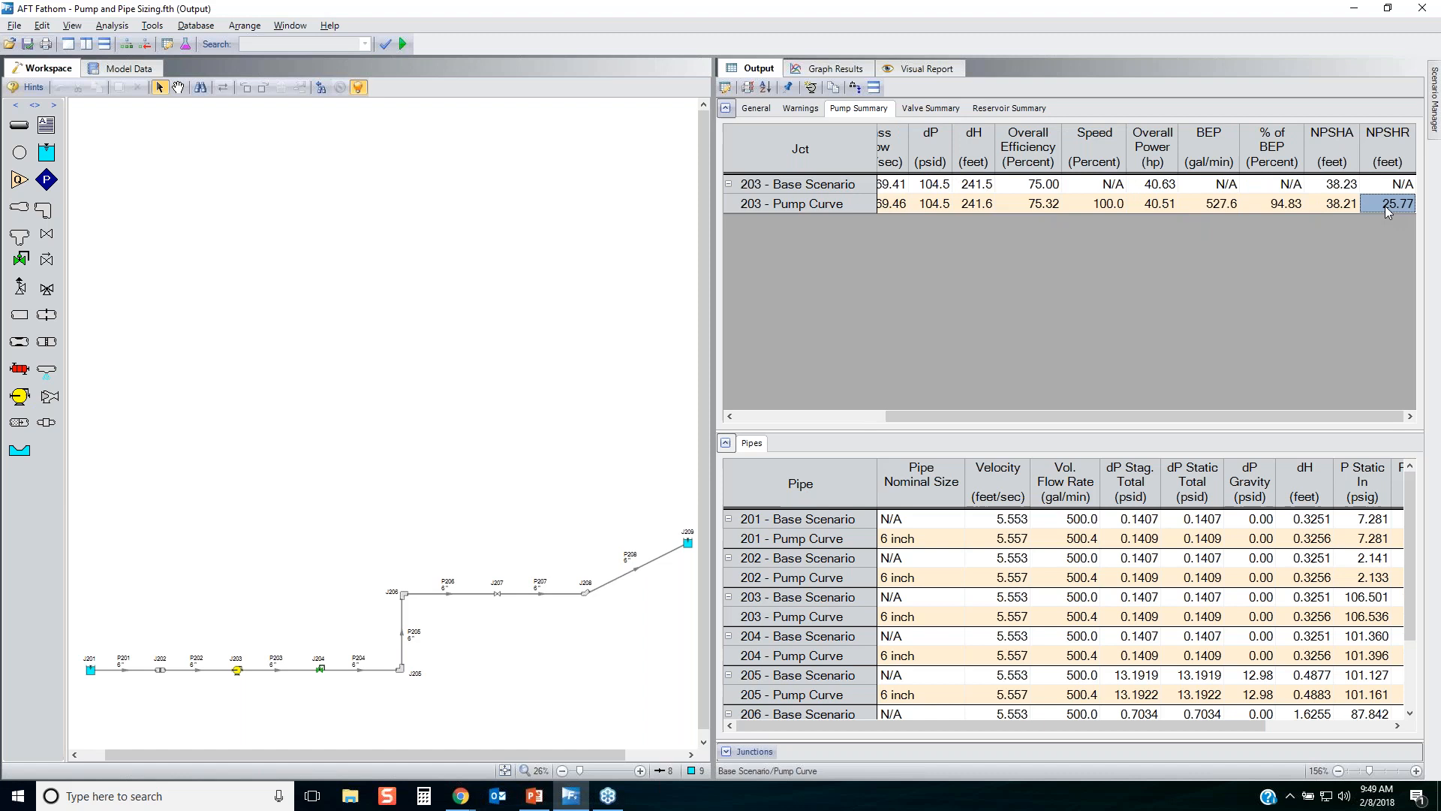
Load the Base Scenario and compare the head rise and overall power of pumps 3, 103 and 203 in the Pump Summary.
left_click(1434, 92)
double_click(1177, 103)
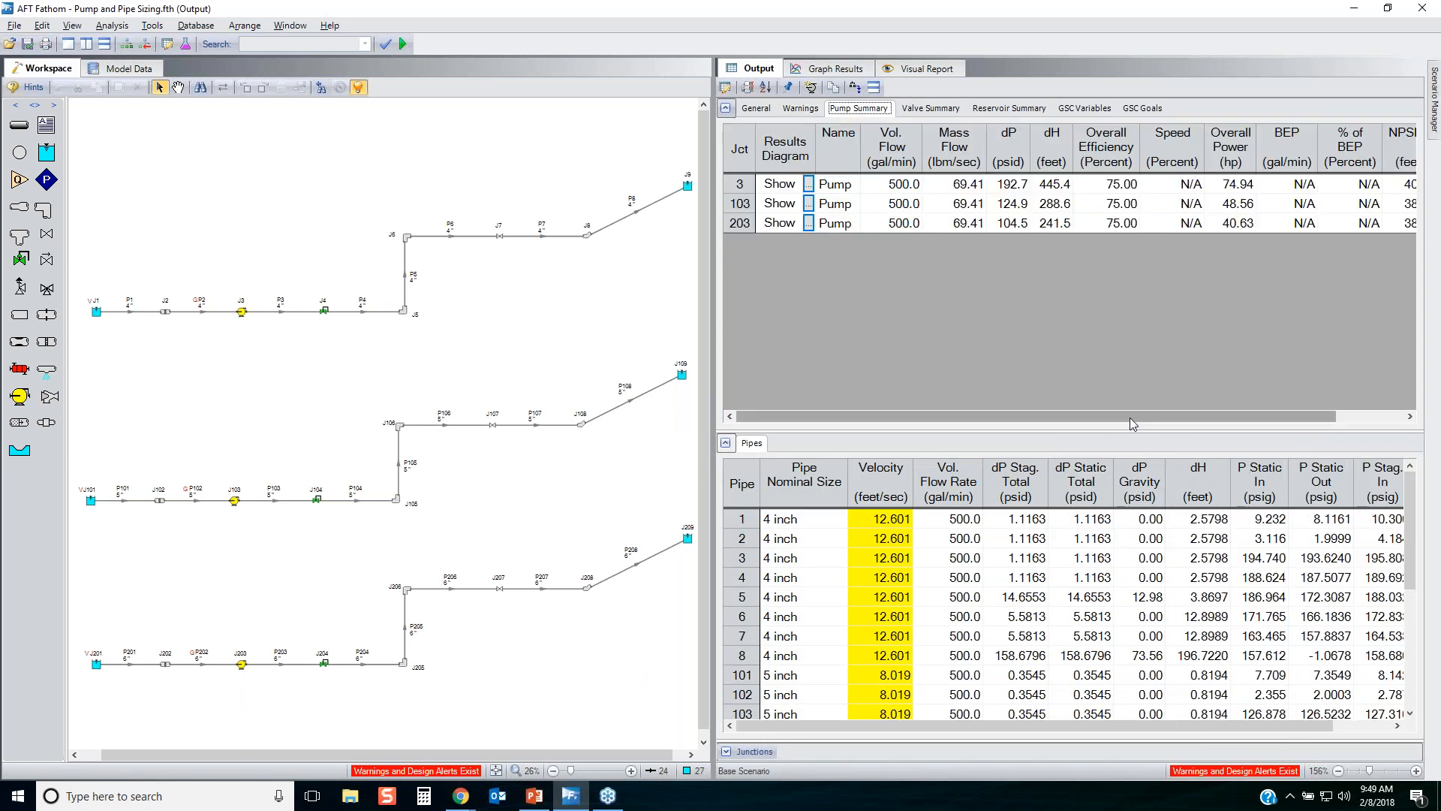
left_click_drag(1126, 416, 1193, 416)
left_click_drag(980, 185, 985, 225)
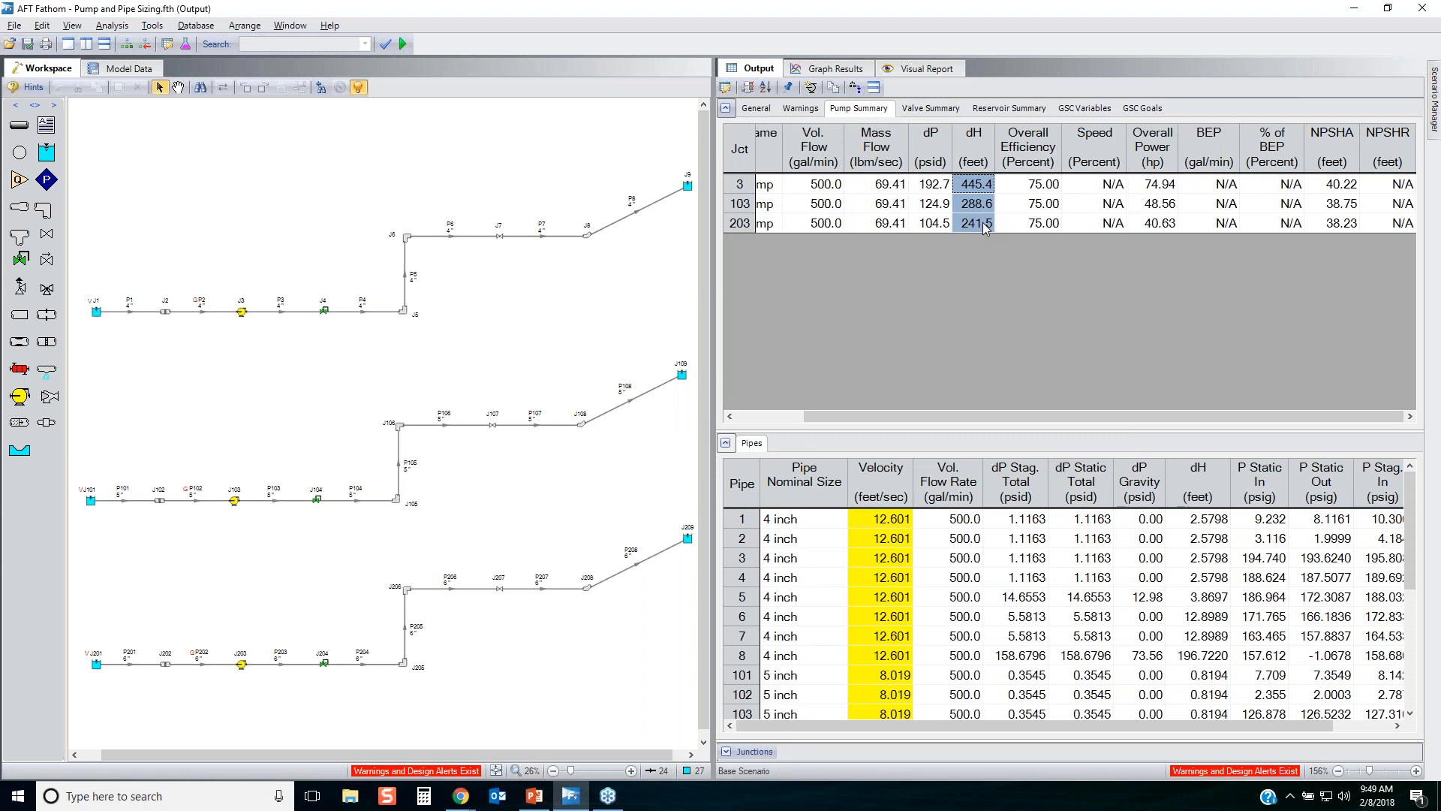
left_click_drag(1160, 184, 1160, 226)
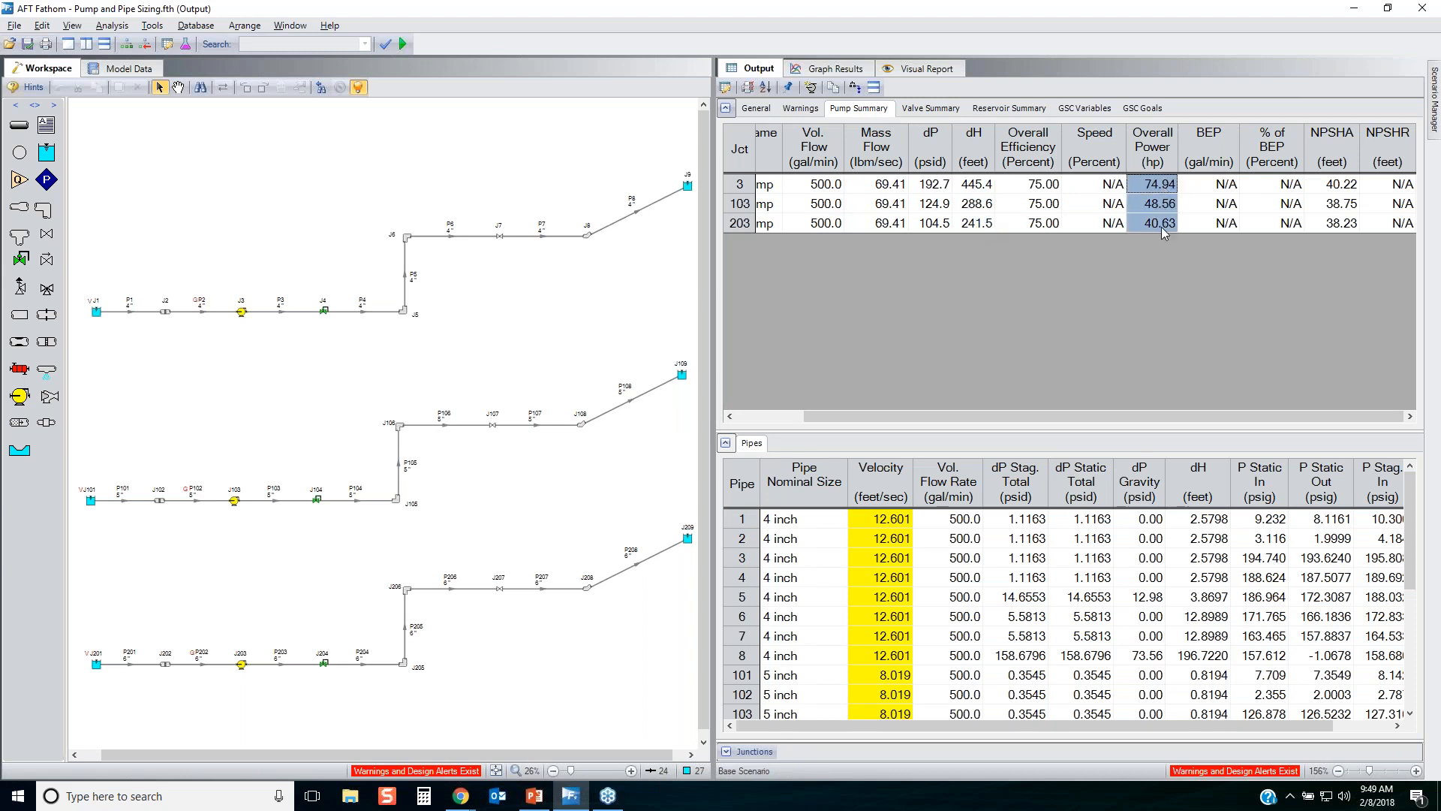
left_click_drag(1115, 414, 992, 424)
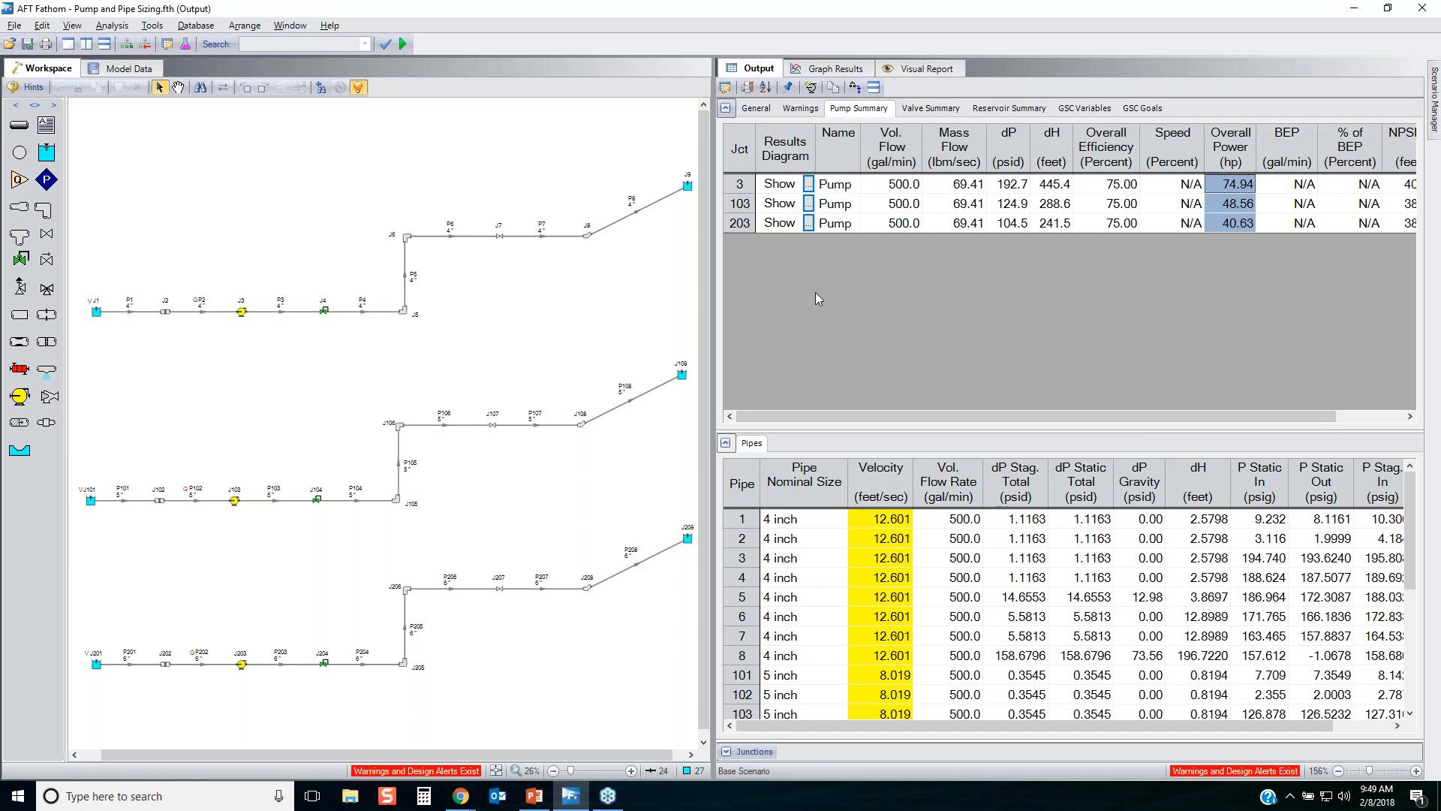
Load the Pump Curve scenario and open its Visual Report.
mouse_move(1435, 111)
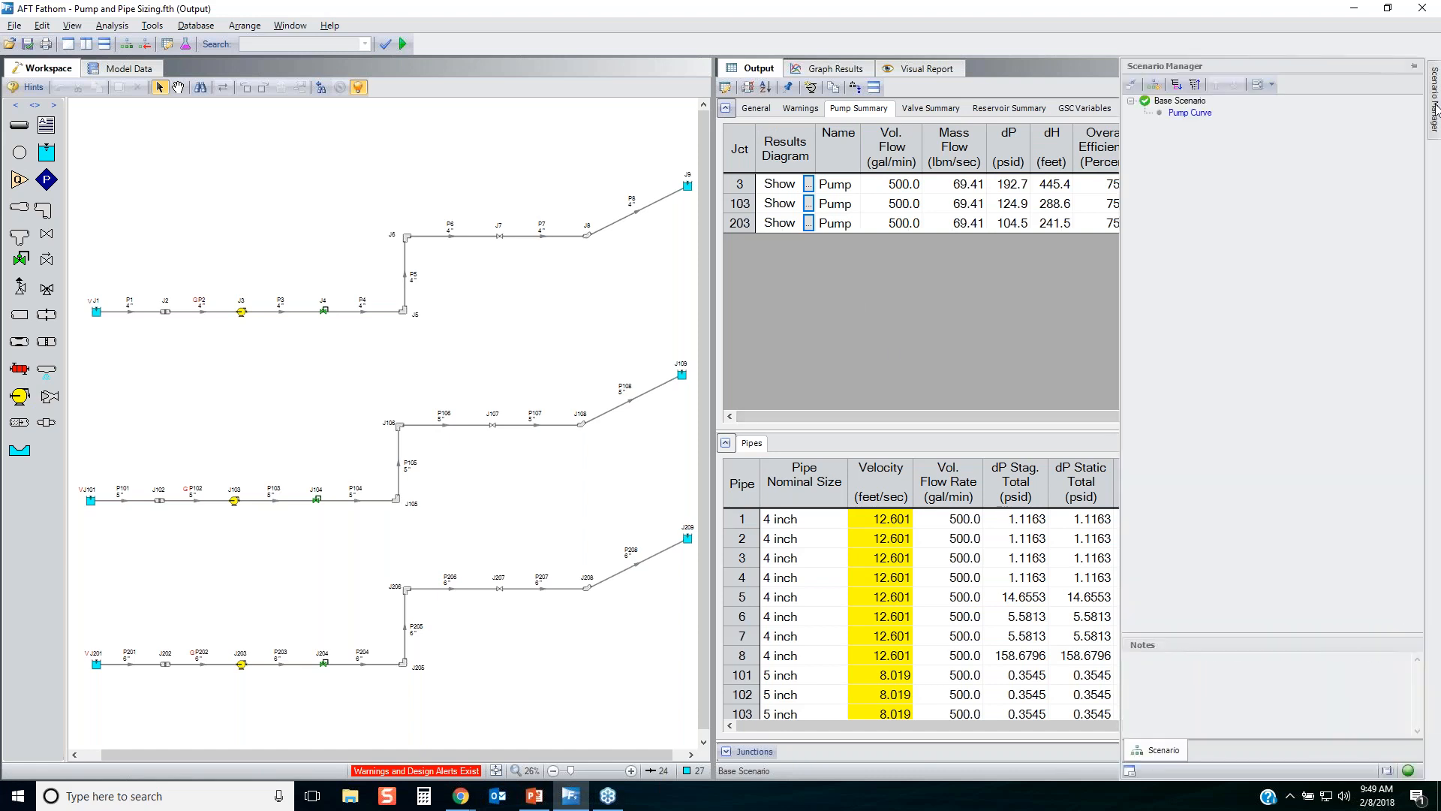
double_click(1197, 113)
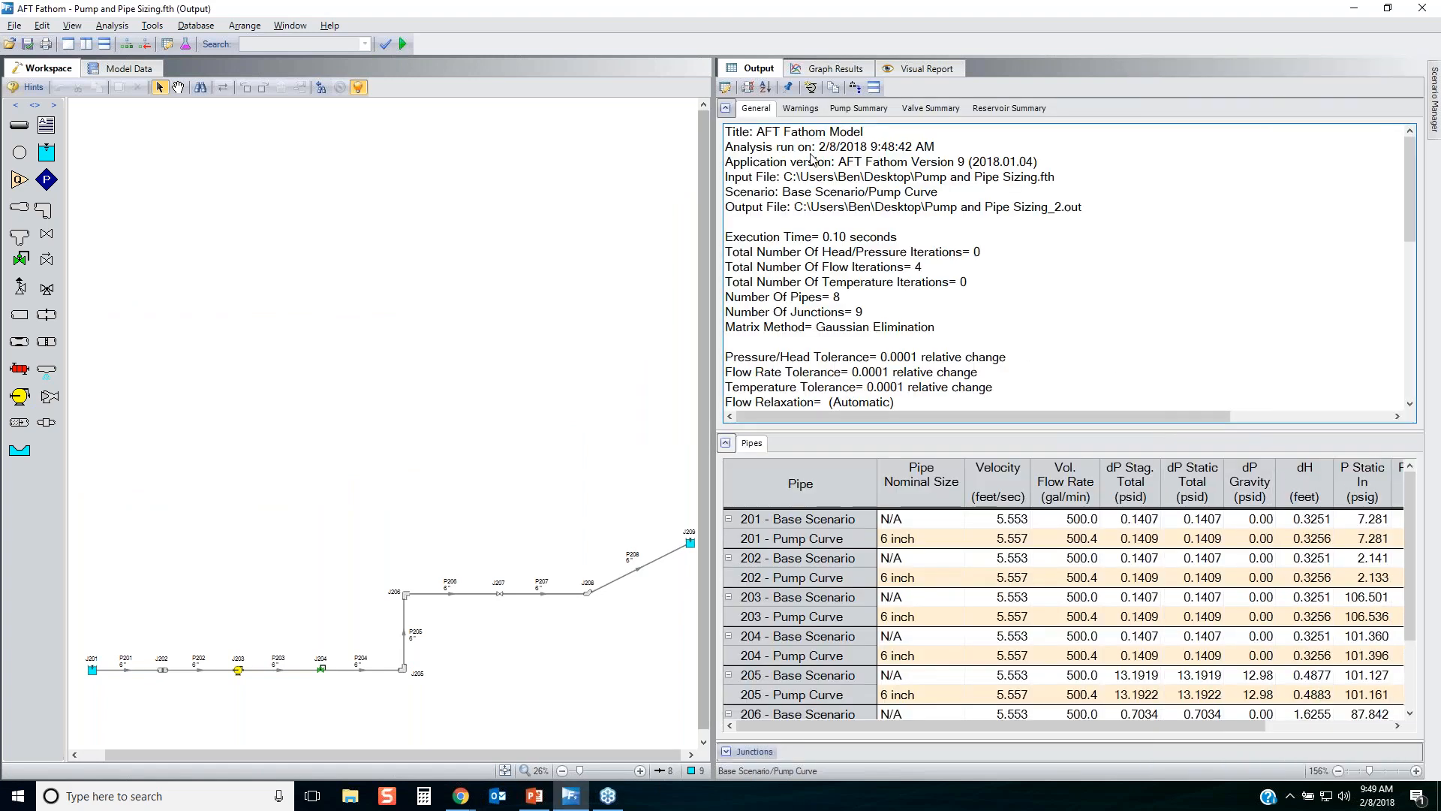
left_click(938, 72)
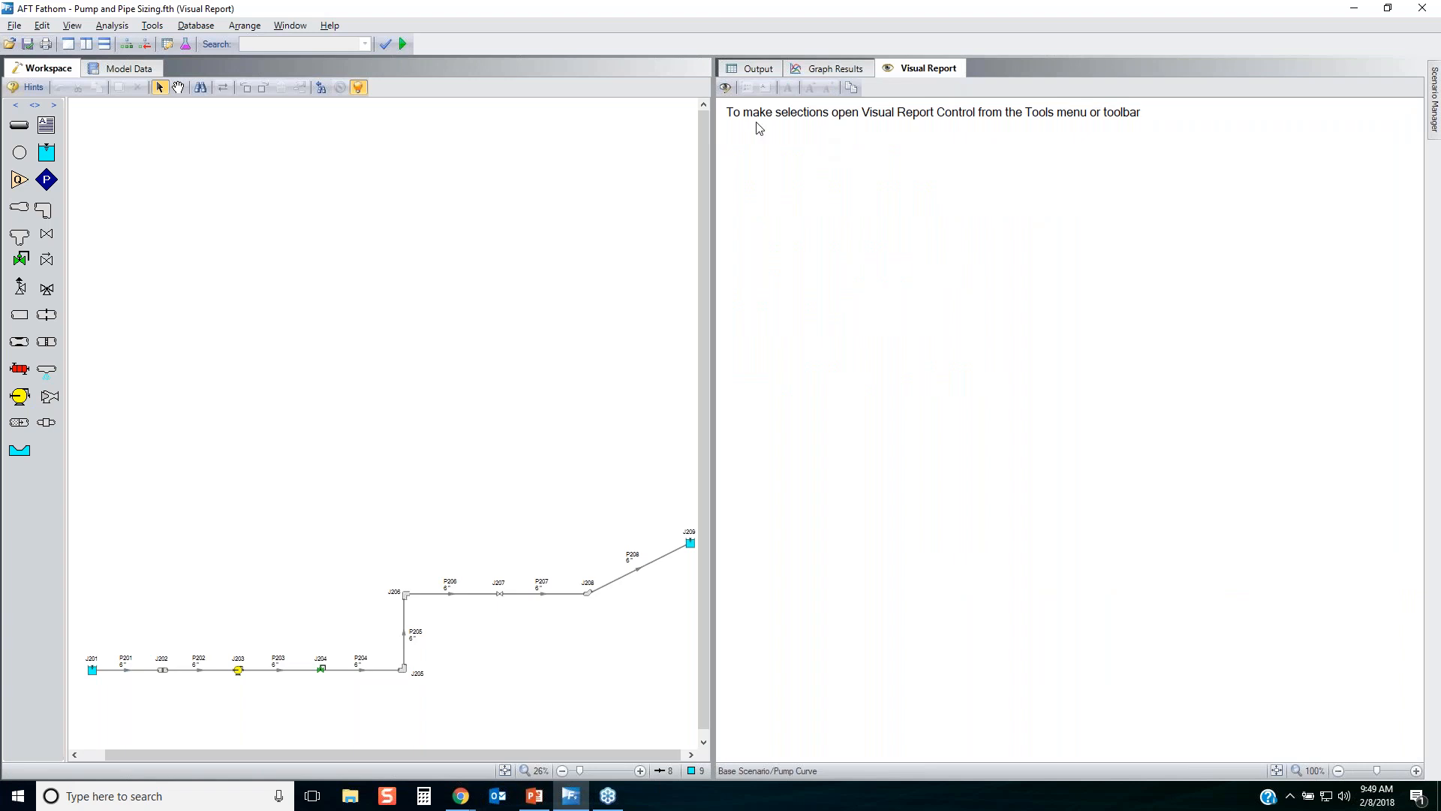
Set the Visual Report to show pipe volumetric flow rate, static inlet and outlet pressures, and the junction loss factor K.
left_click(724, 87)
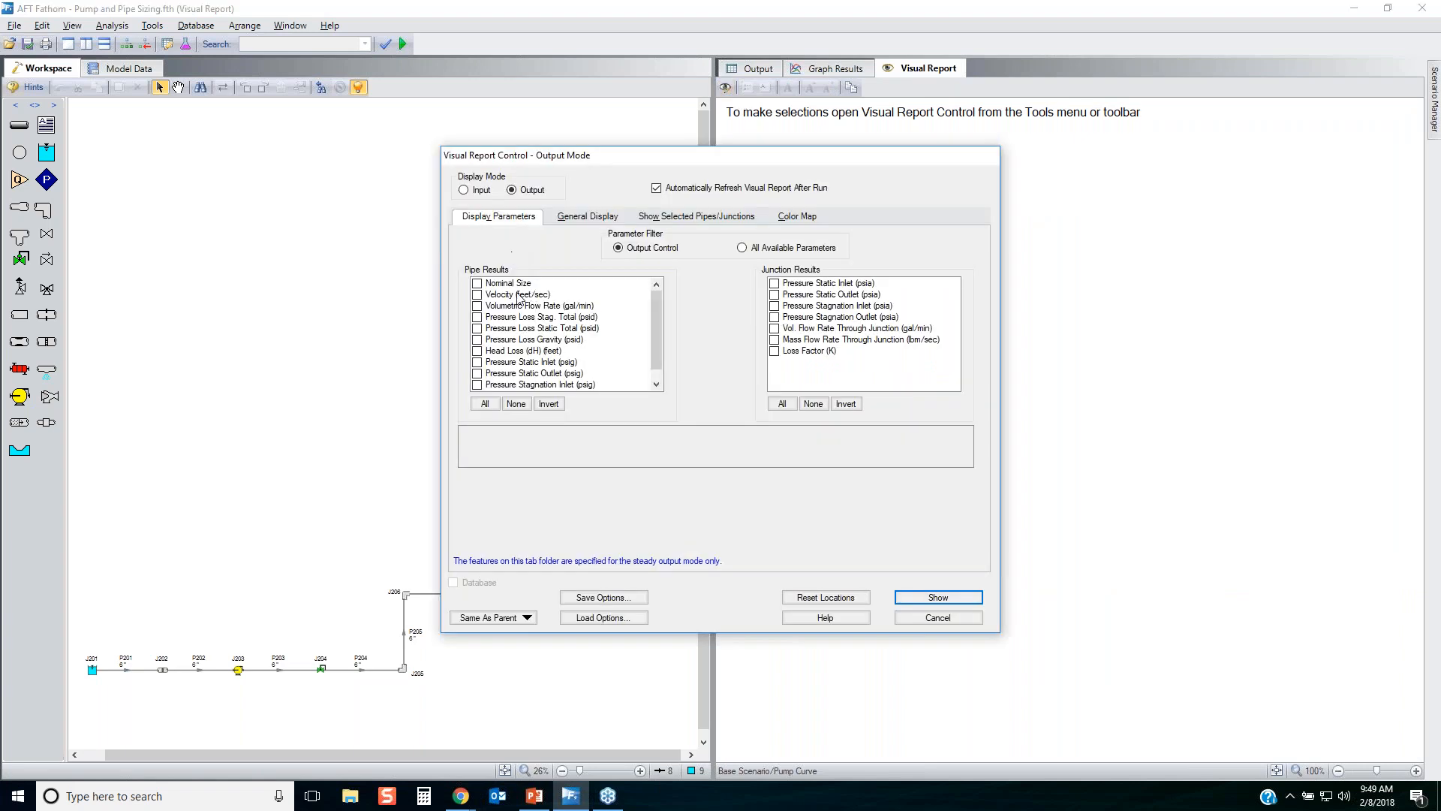
left_click(476, 307)
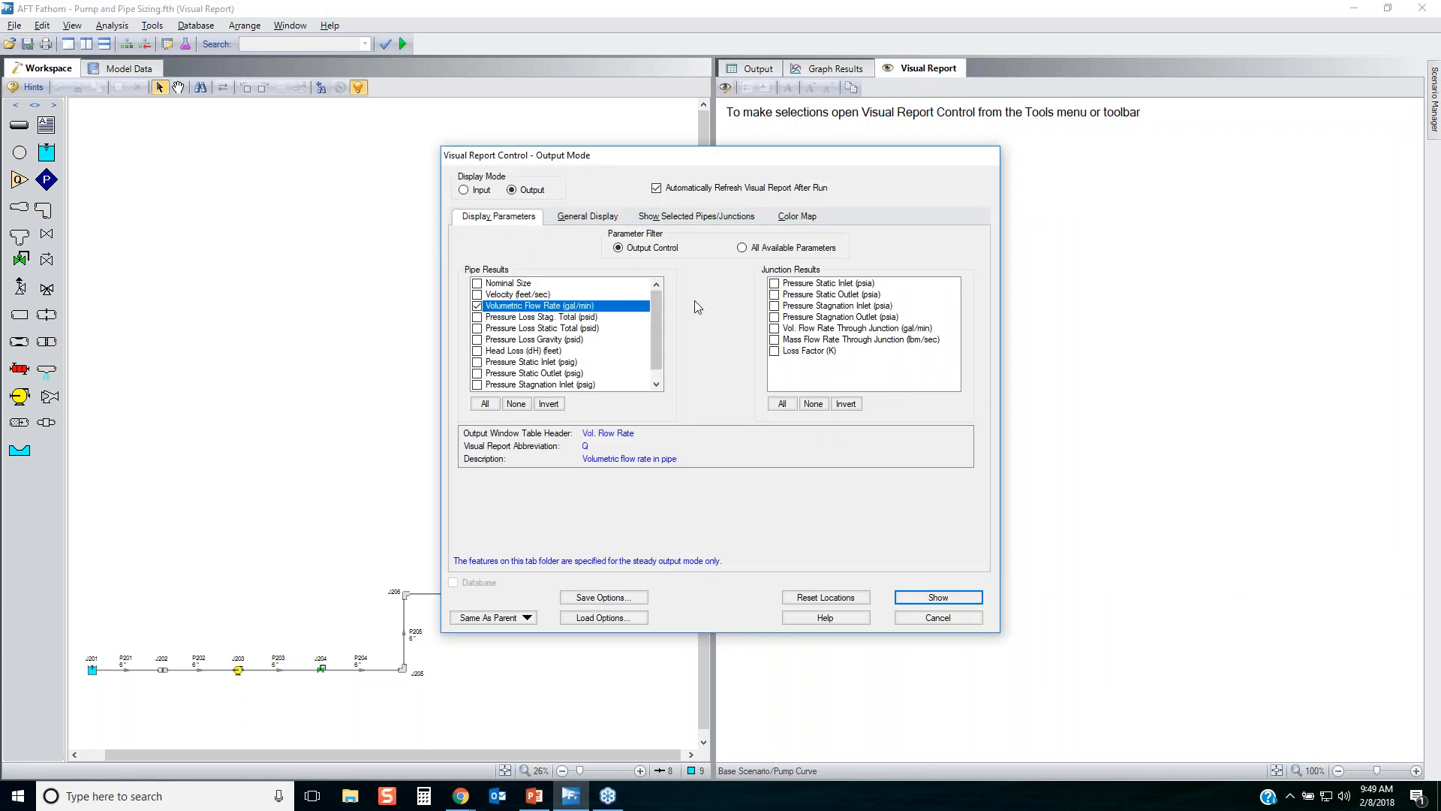
scroll(554, 388, "down", 1)
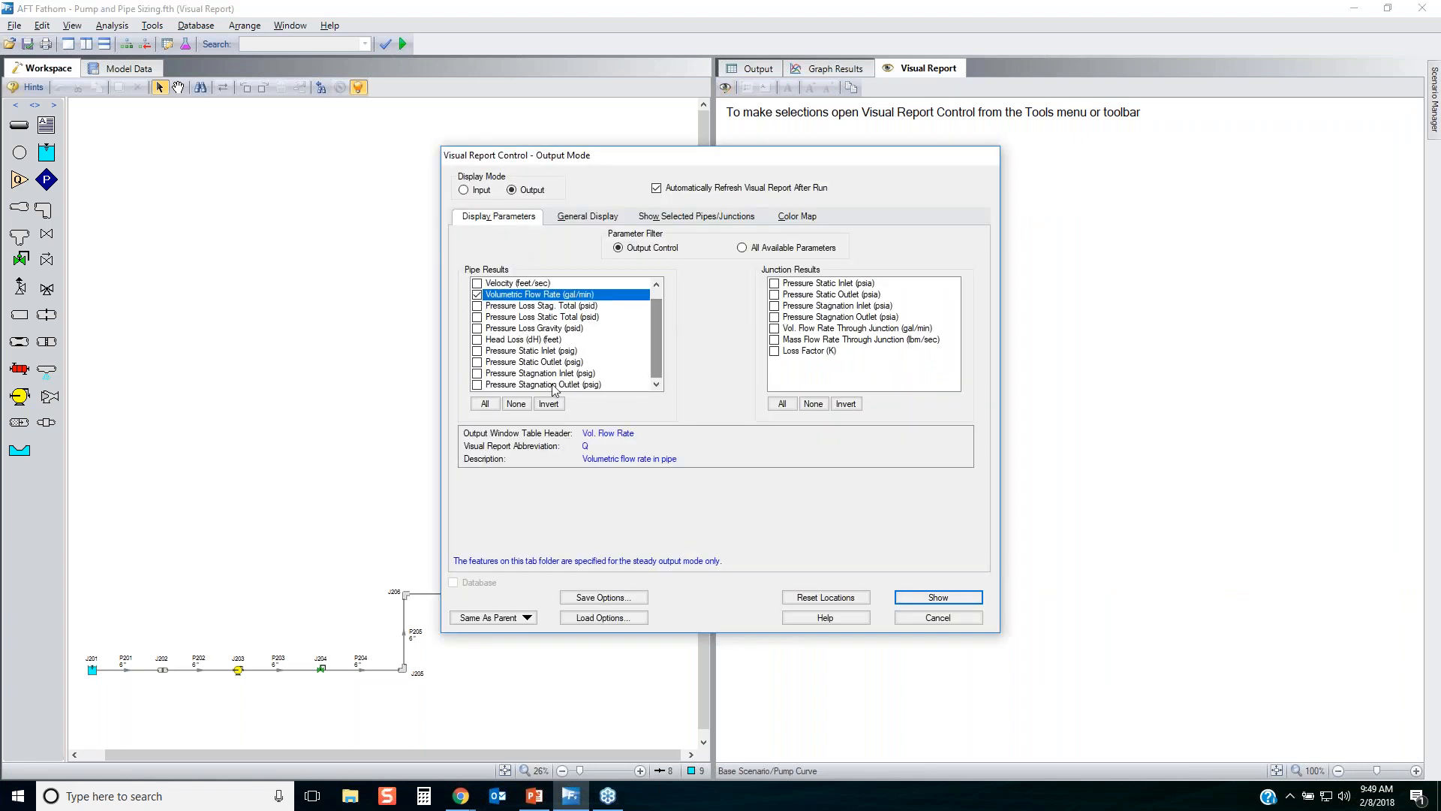
left_click(476, 351)
left_click(477, 362)
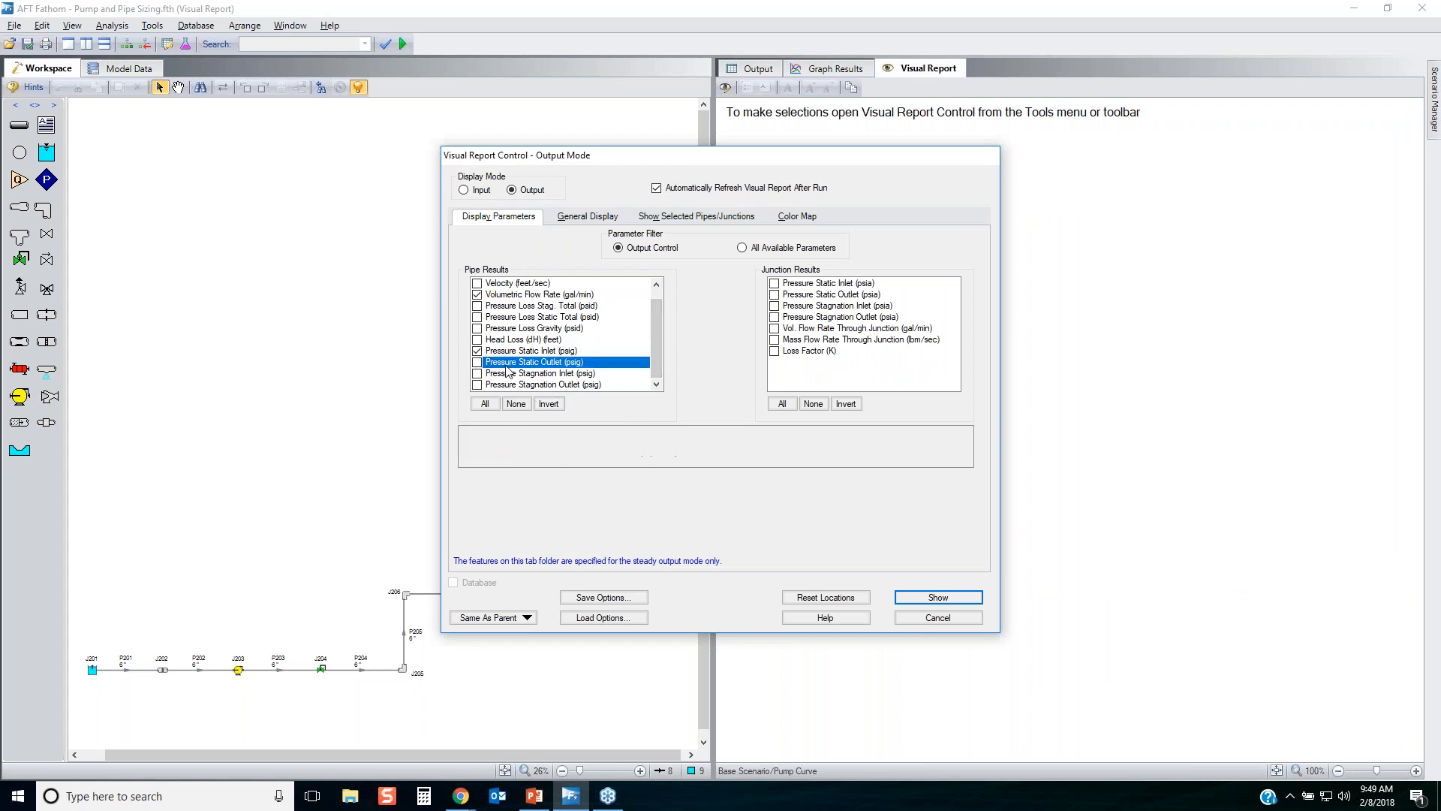
left_click(774, 351)
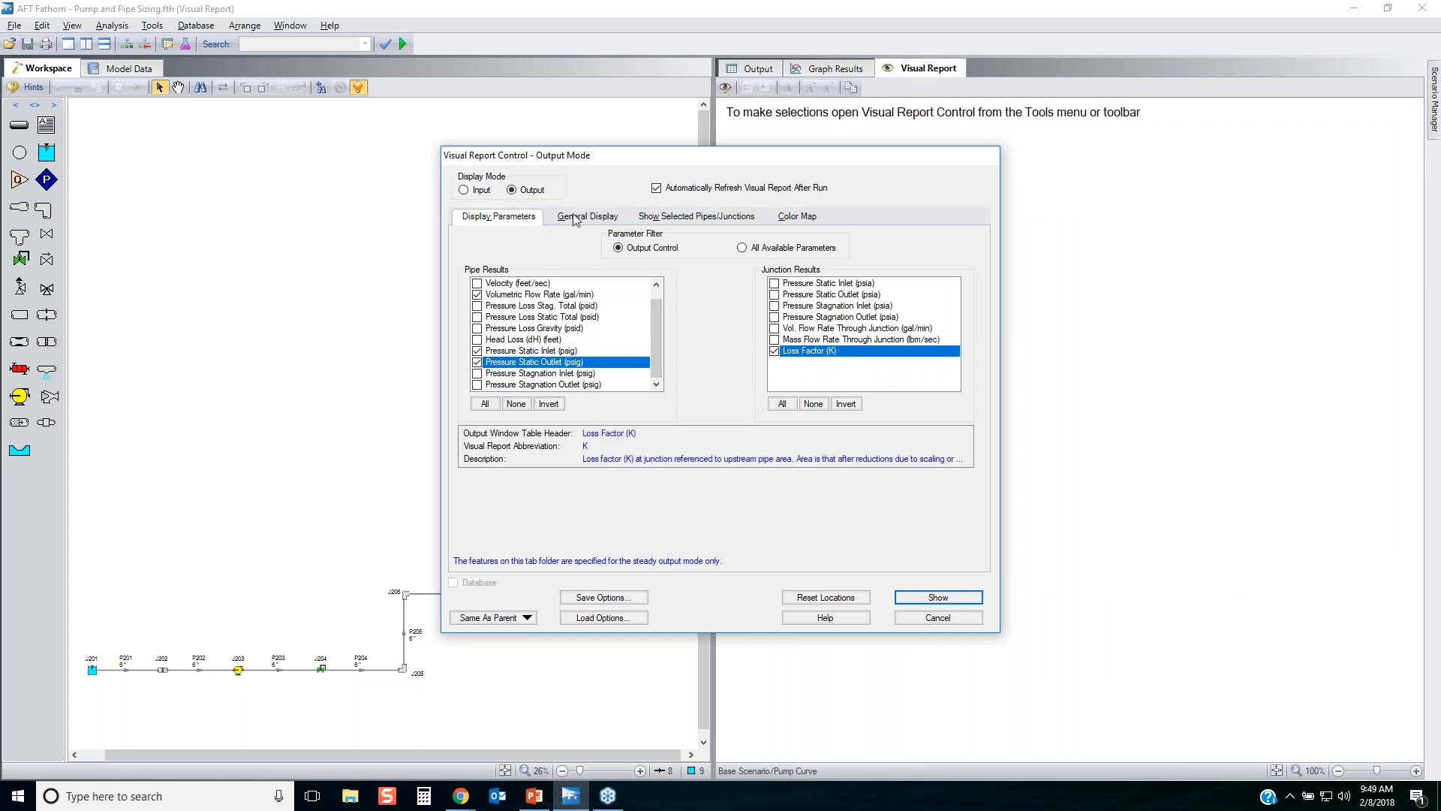
In the report's general display options, hide the input filename and scenario name and show units in the legend.
left_click(574, 219)
left_click(479, 264)
left_click(479, 275)
left_click(479, 286)
Set the report's data text and legend fonts to Arial size 20 and the minimum number of digits to 4.
left_click(948, 264)
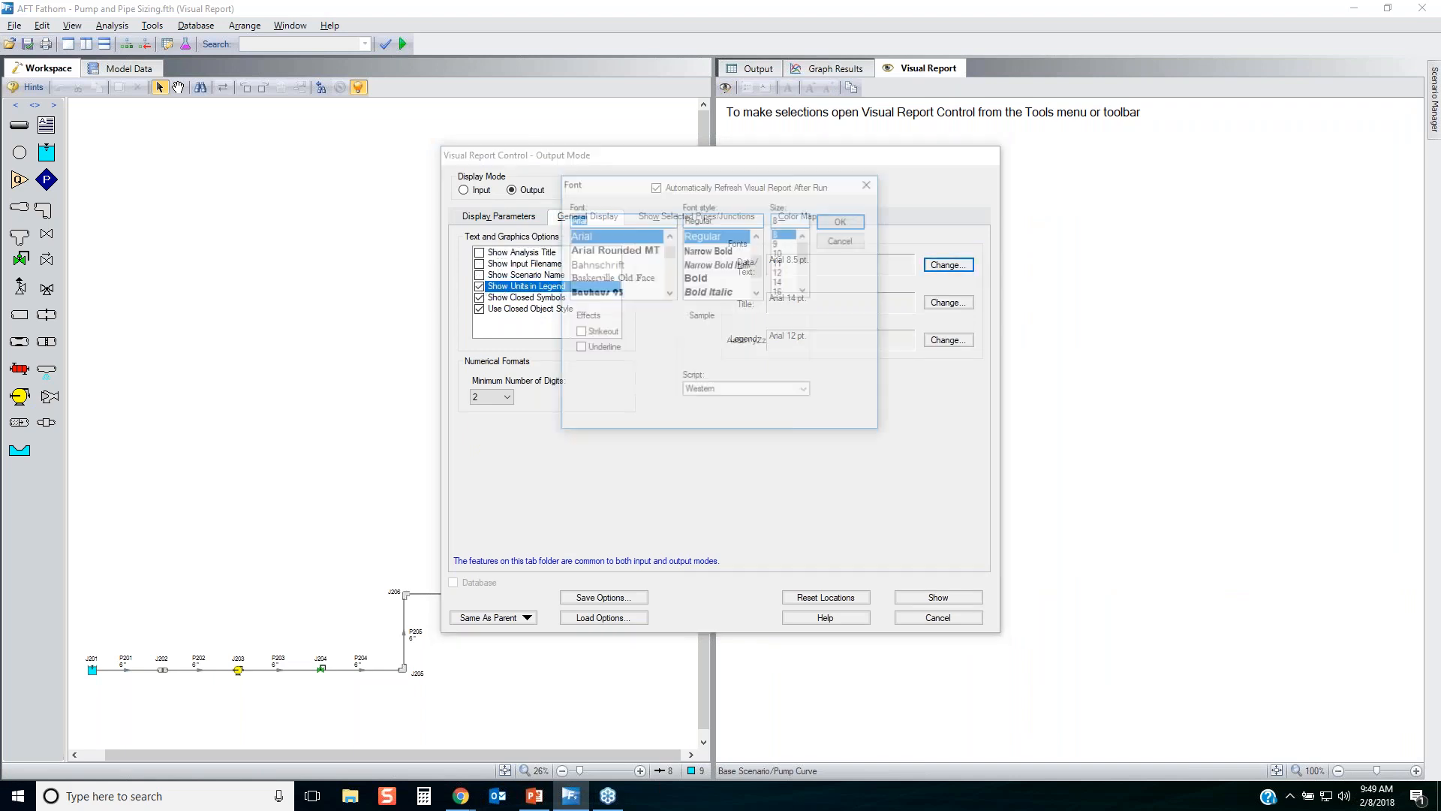
left_click(805, 292)
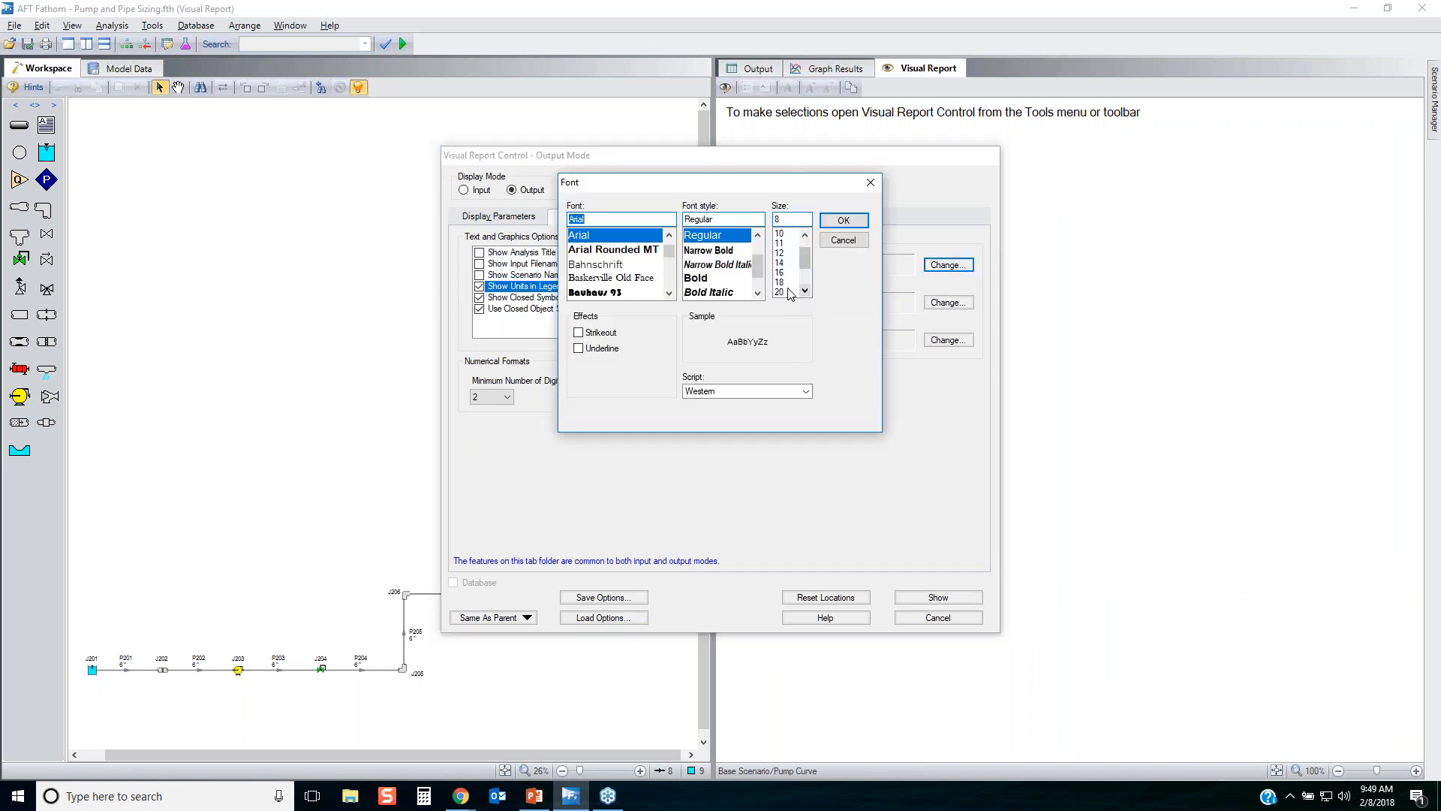
left_click(780, 288)
left_click(844, 220)
left_click(948, 340)
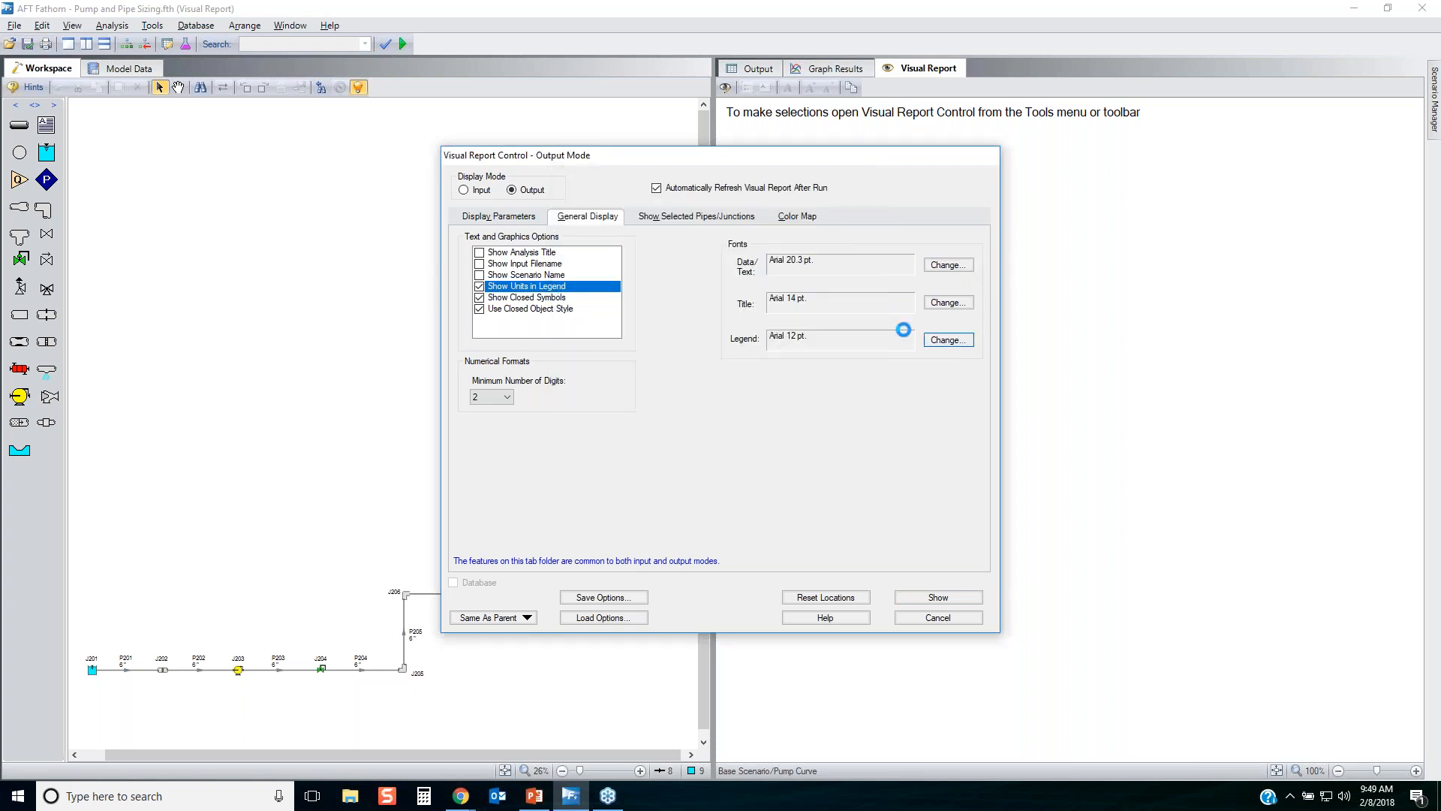
left_click(780, 272)
left_click(844, 219)
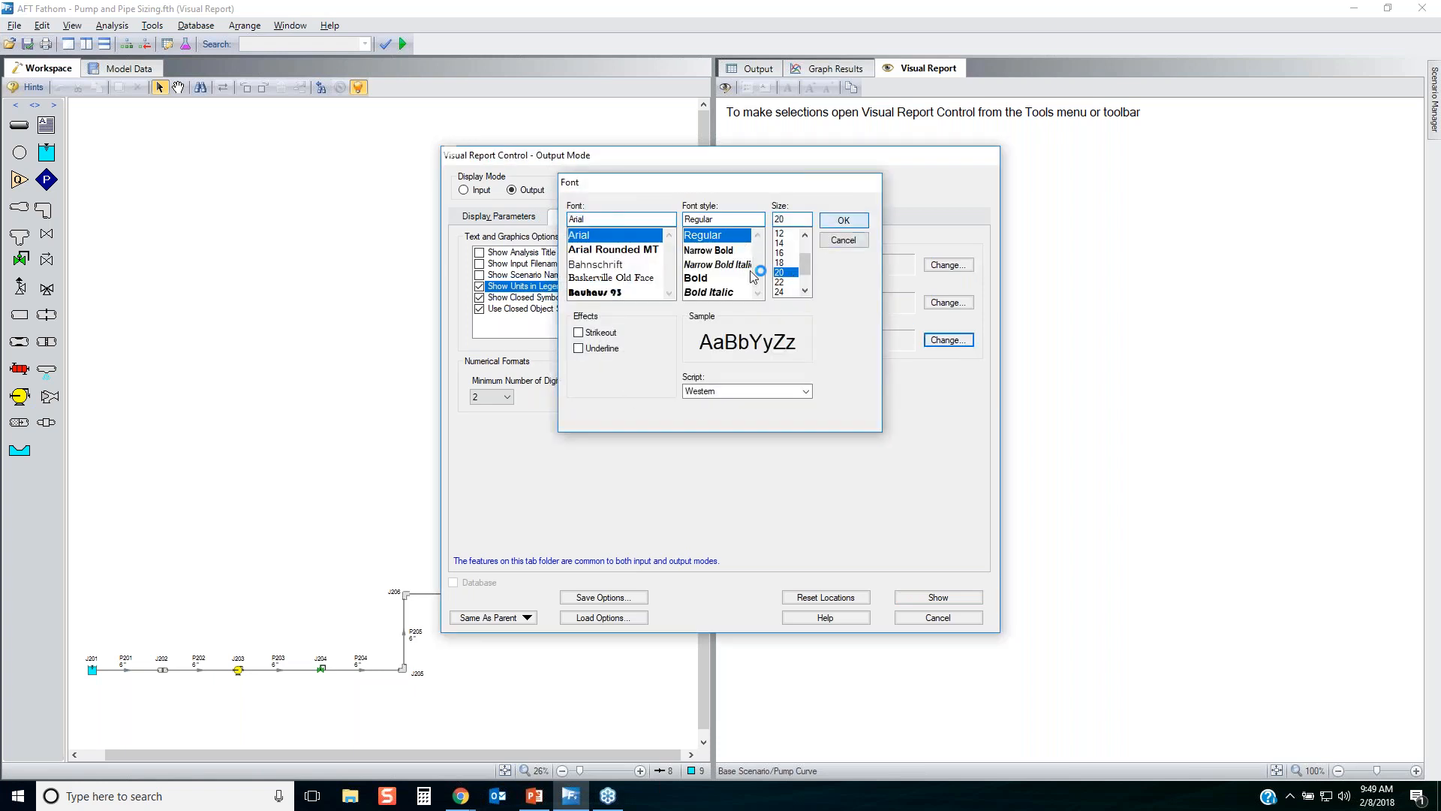
left_click(508, 397)
left_click(502, 440)
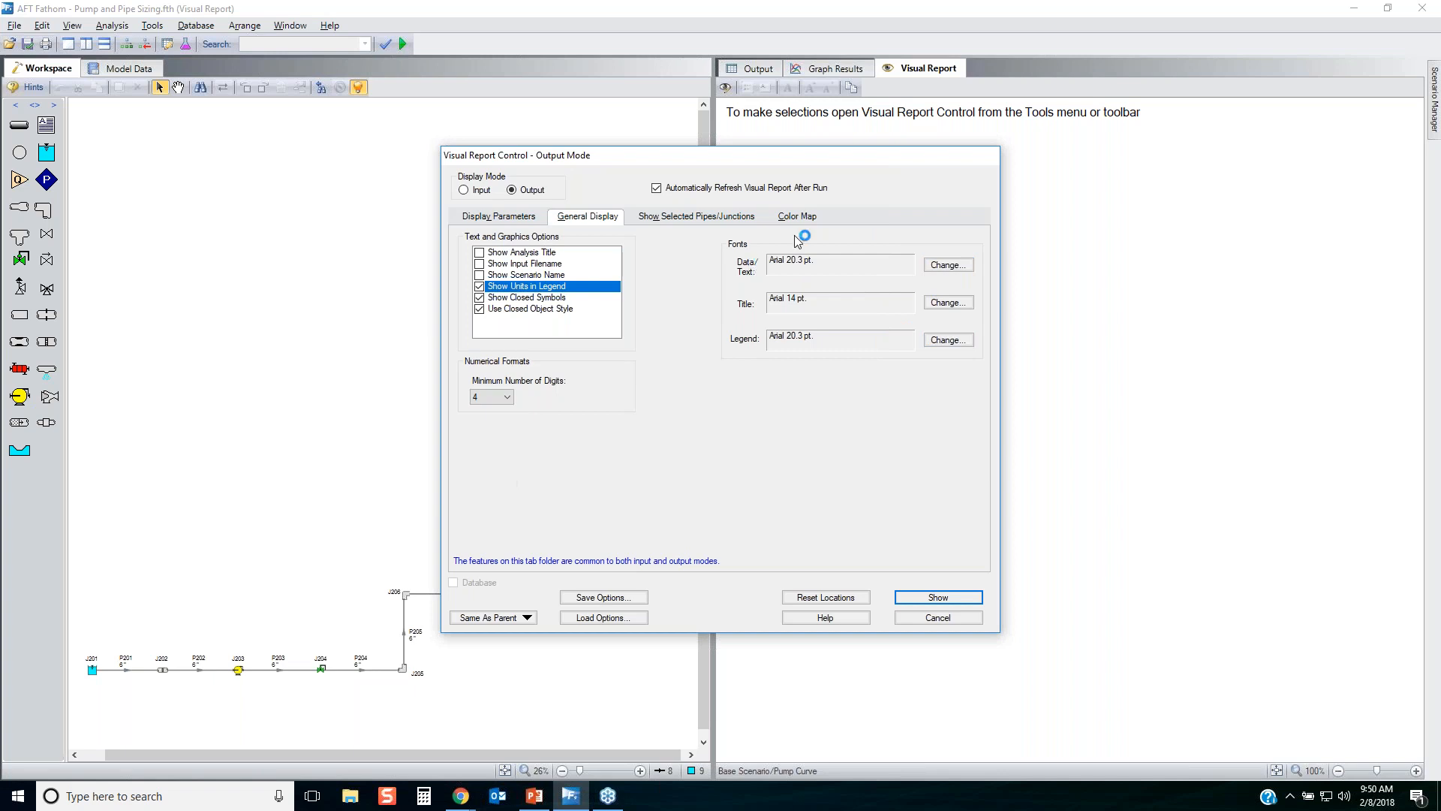
Color the pipes by Pressure Loss Stag. Total using an automatic map with 3 conditions, and show the report.
left_click(801, 218)
left_click(559, 319)
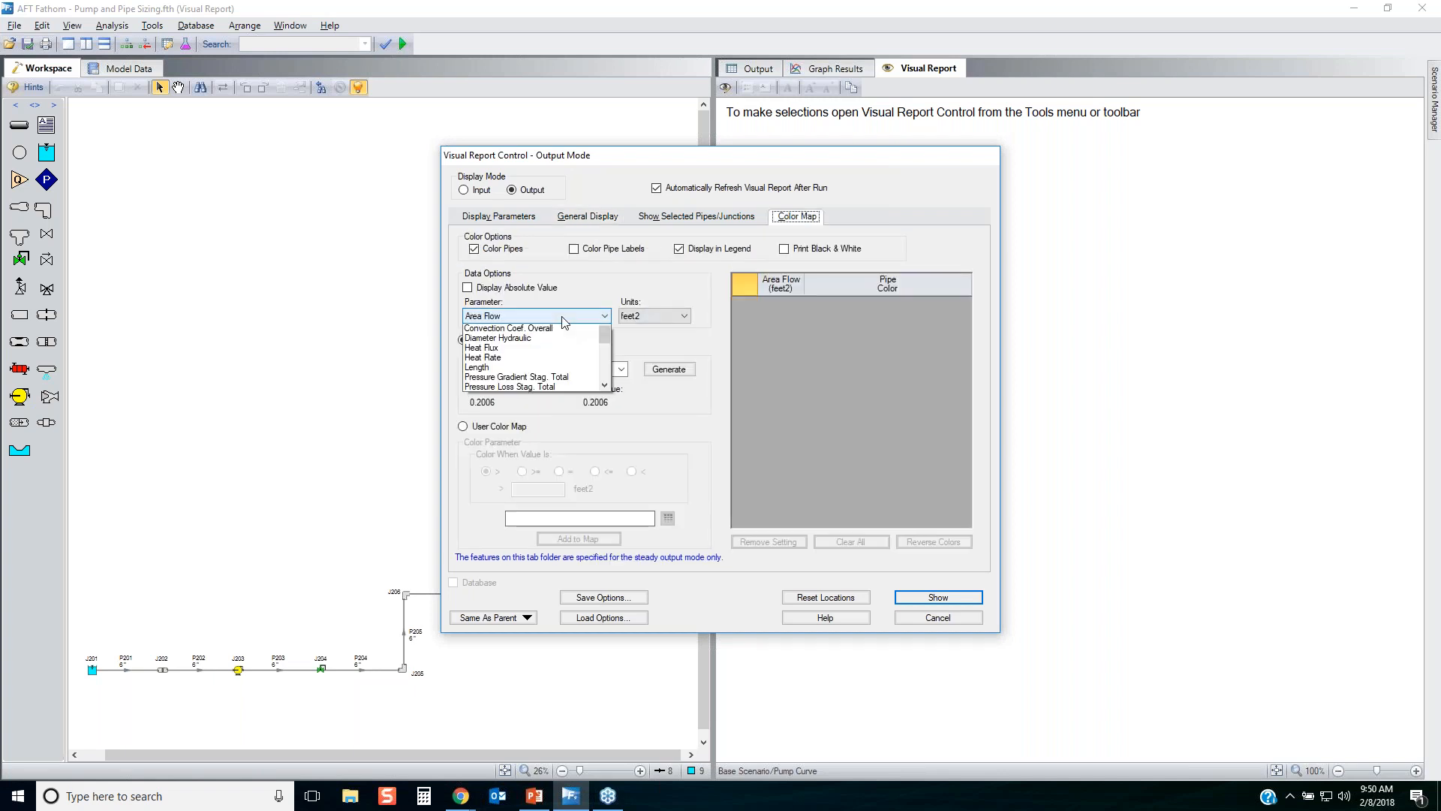
left_click(563, 395)
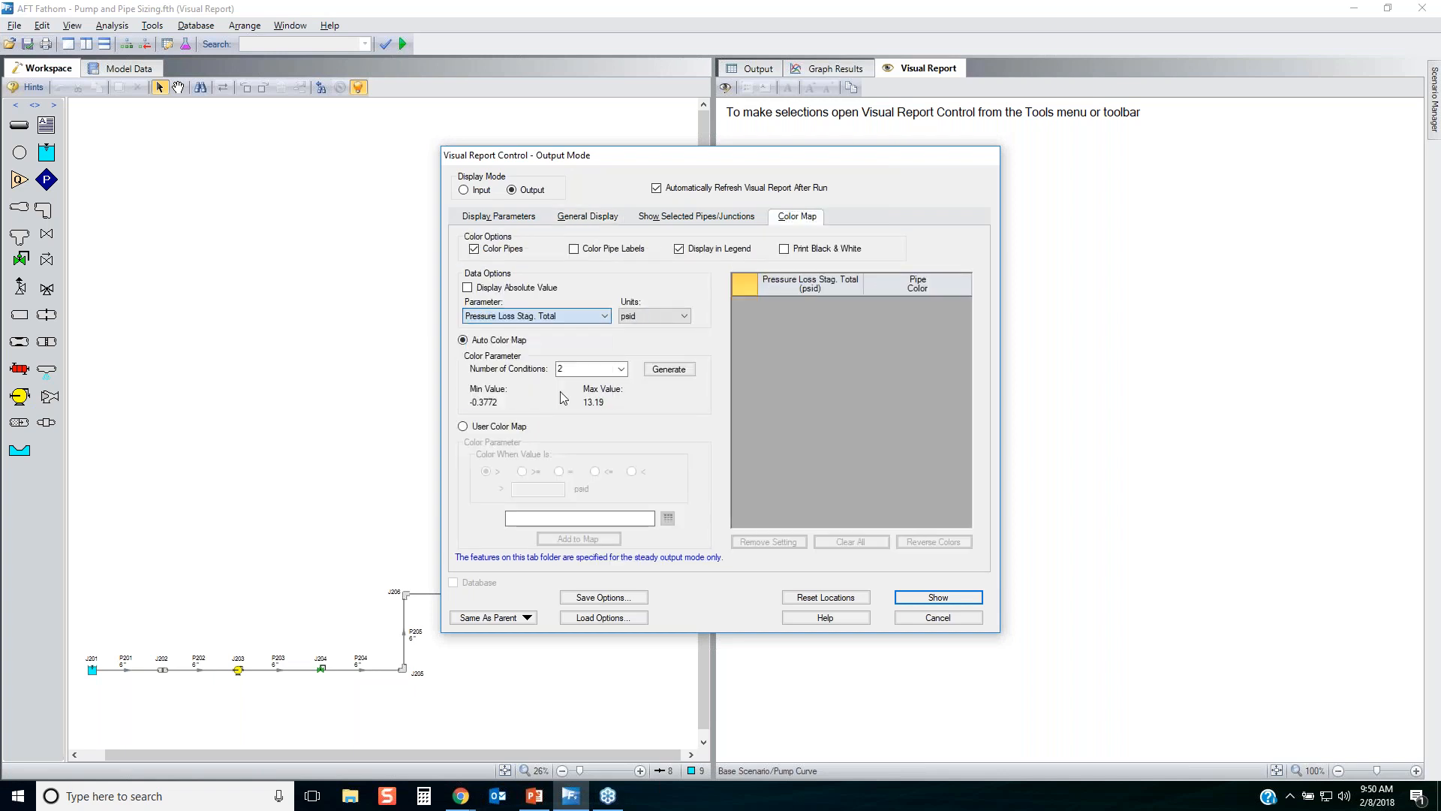
left_click(620, 369)
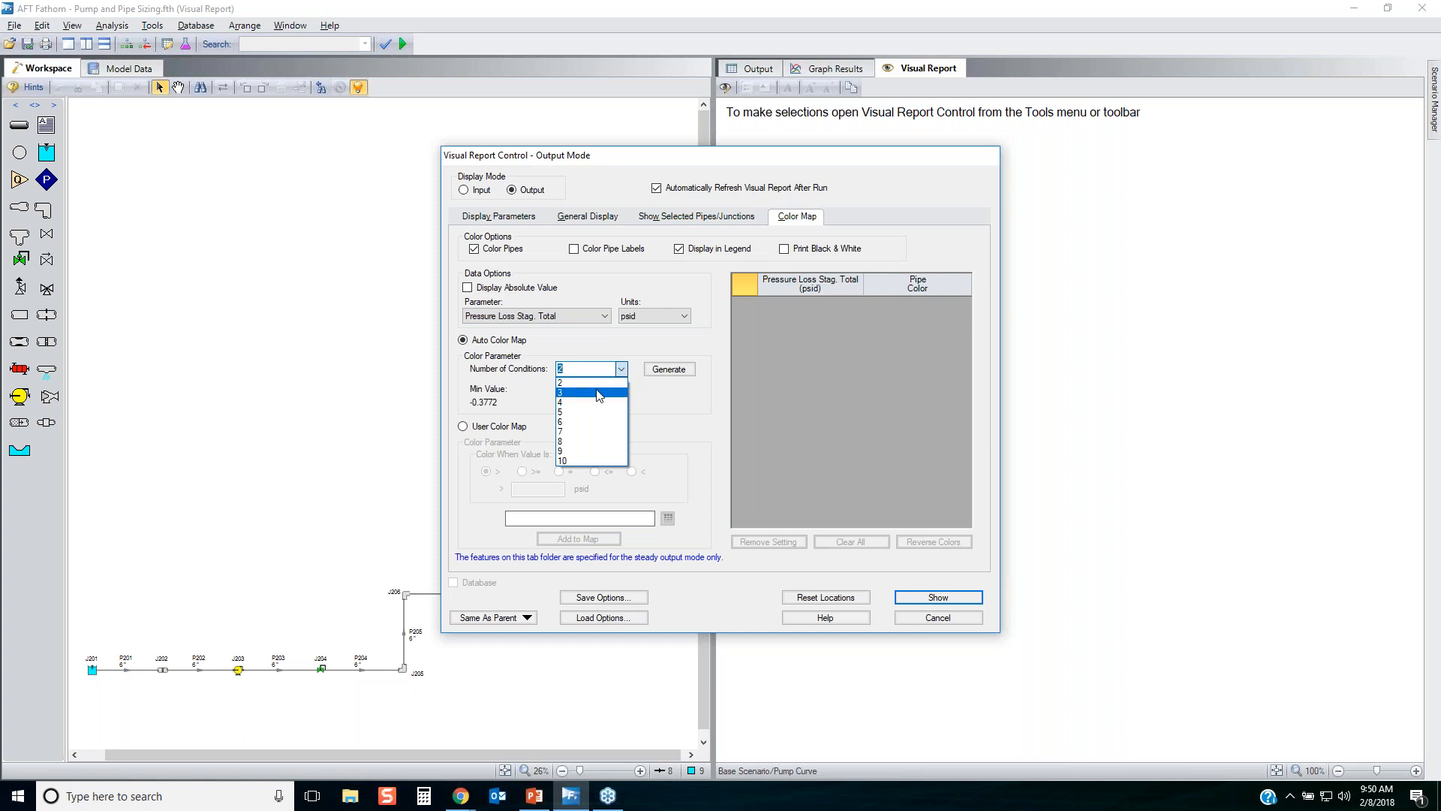
left_click(598, 393)
left_click(669, 369)
left_click(939, 598)
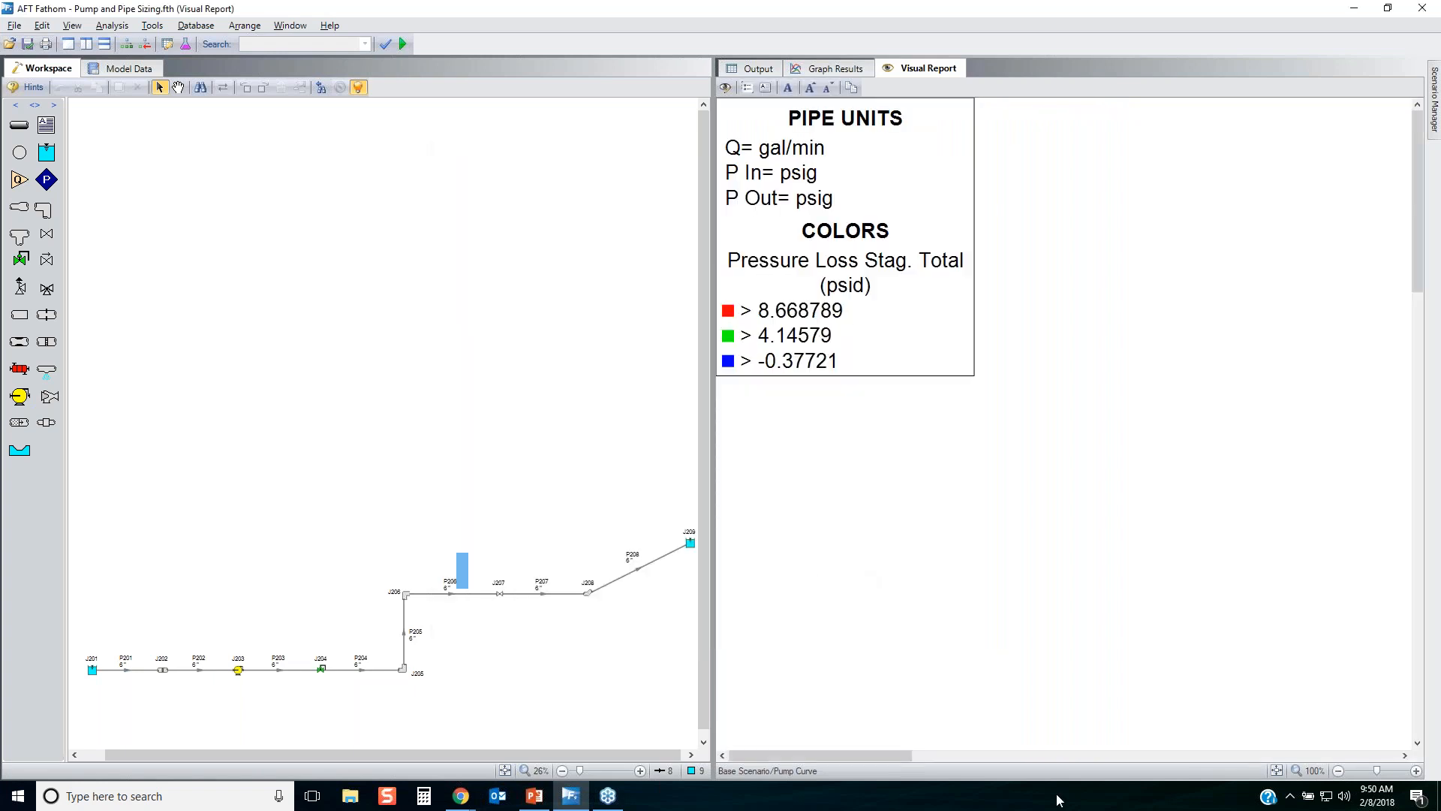
Move the report legend to the empty area above valve J204 and enlarge the Visual Report to a single full window.
left_click(1276, 771)
left_click_drag(760, 129, 986, 592)
left_click(1283, 771)
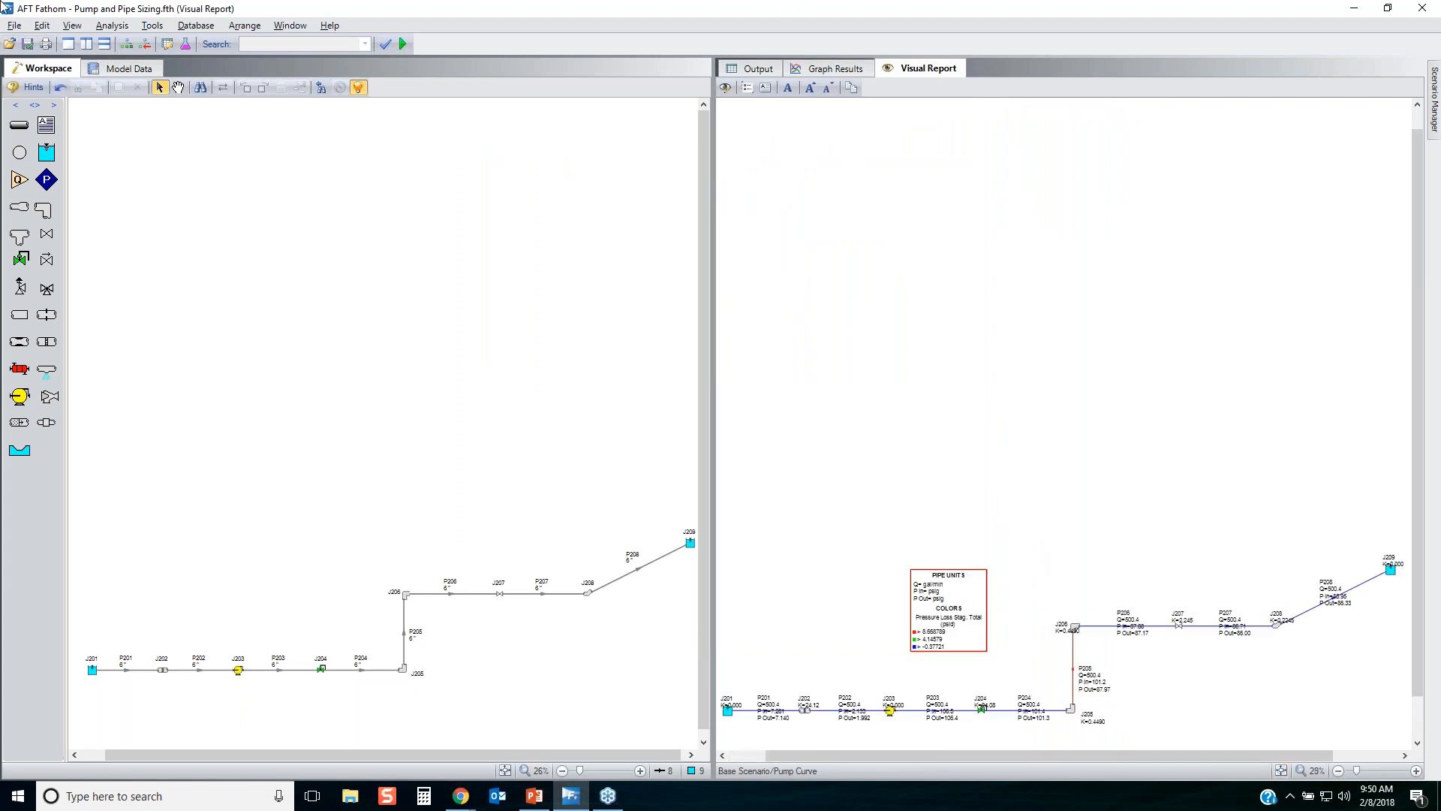
left_click(68, 43)
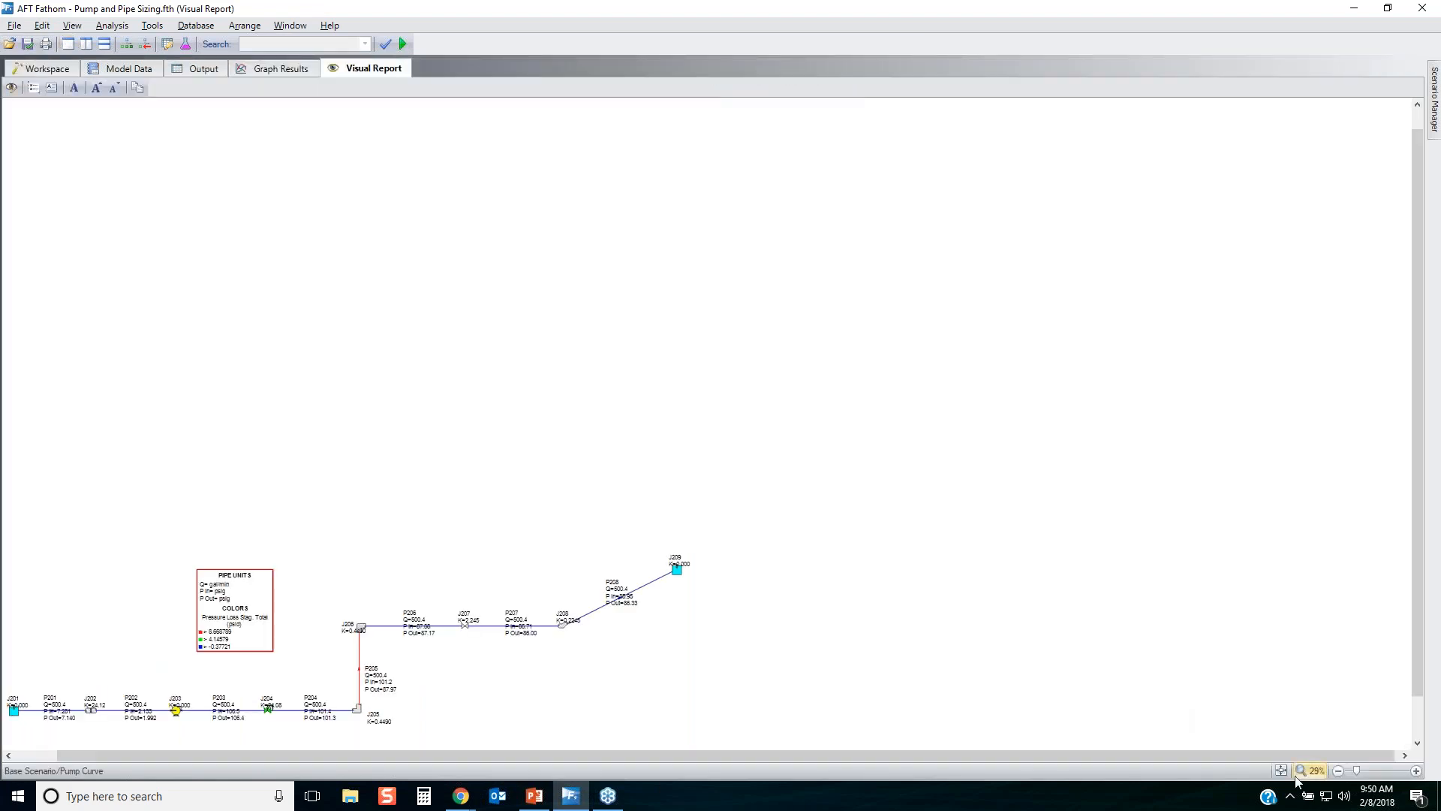
left_click(1279, 770)
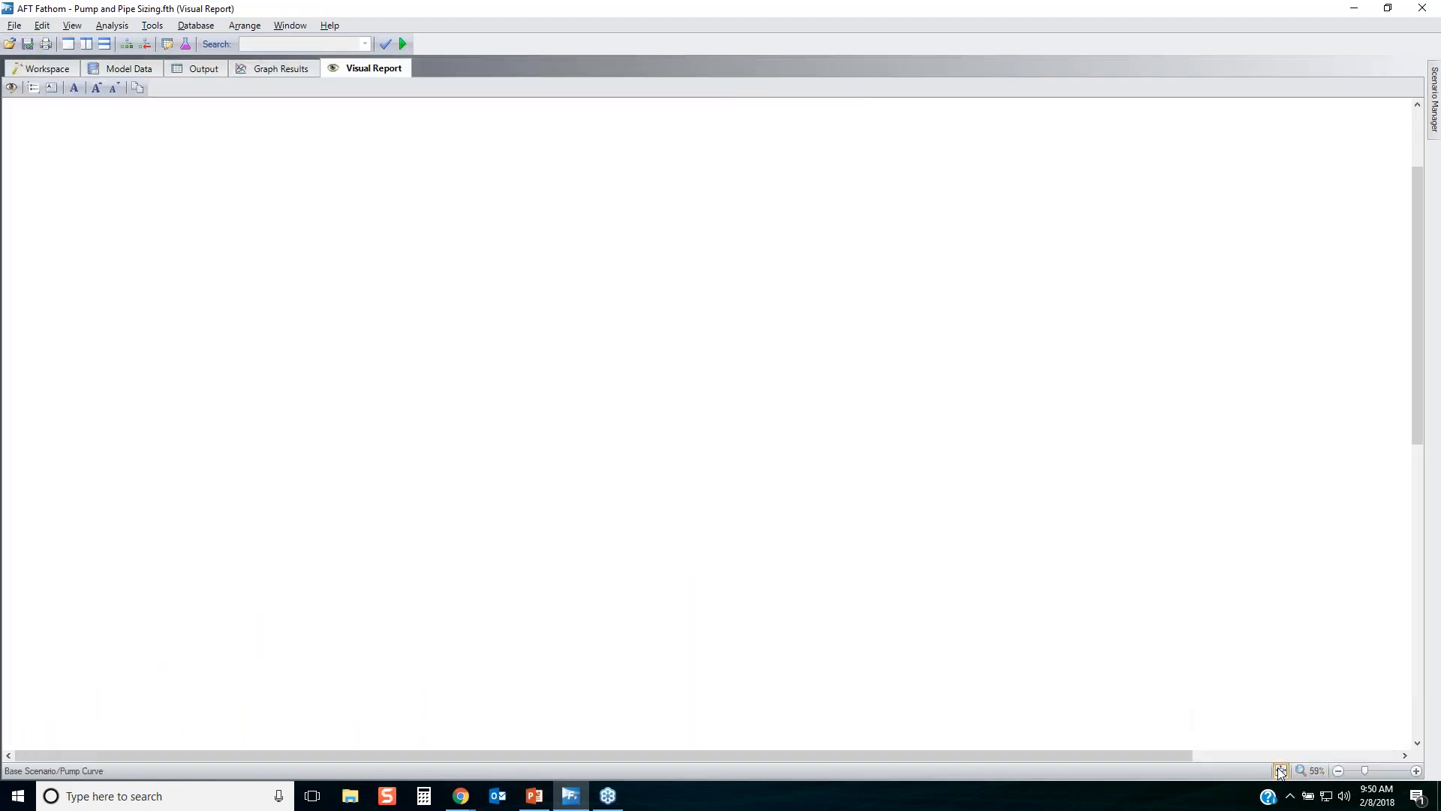
Reposition the labels of junctions J201 to J204 above the line and those of pipes P201 to P204 below it.
left_click_drag(16, 572, 15, 562)
left_click_drag(116, 575, 114, 623)
left_click_drag(192, 572, 187, 561)
left_click_drag(311, 589, 315, 631)
left_click_drag(357, 575, 356, 570)
left_click_drag(450, 577, 444, 623)
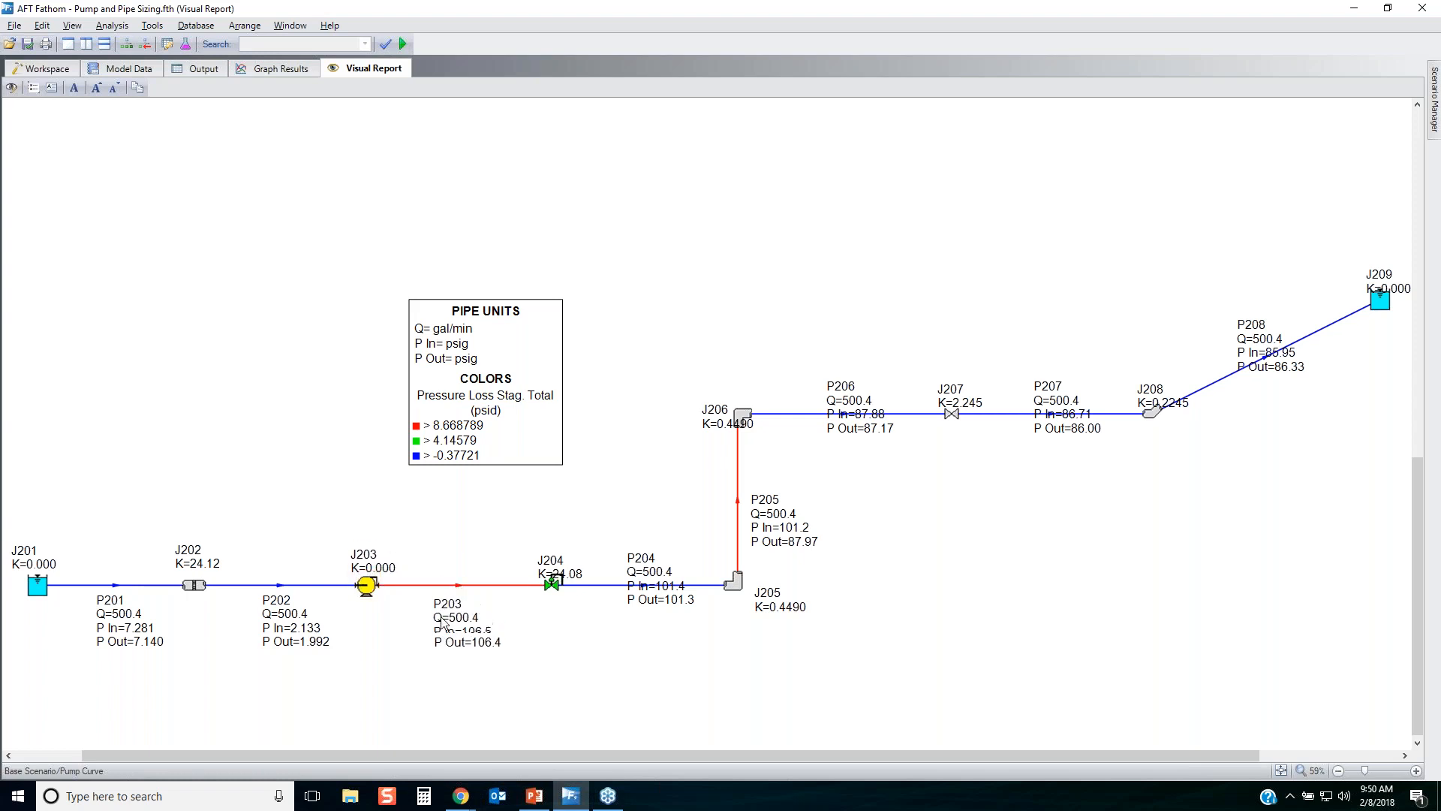
left_click_drag(552, 568, 546, 554)
left_click_drag(675, 589, 679, 629)
left_click(711, 606)
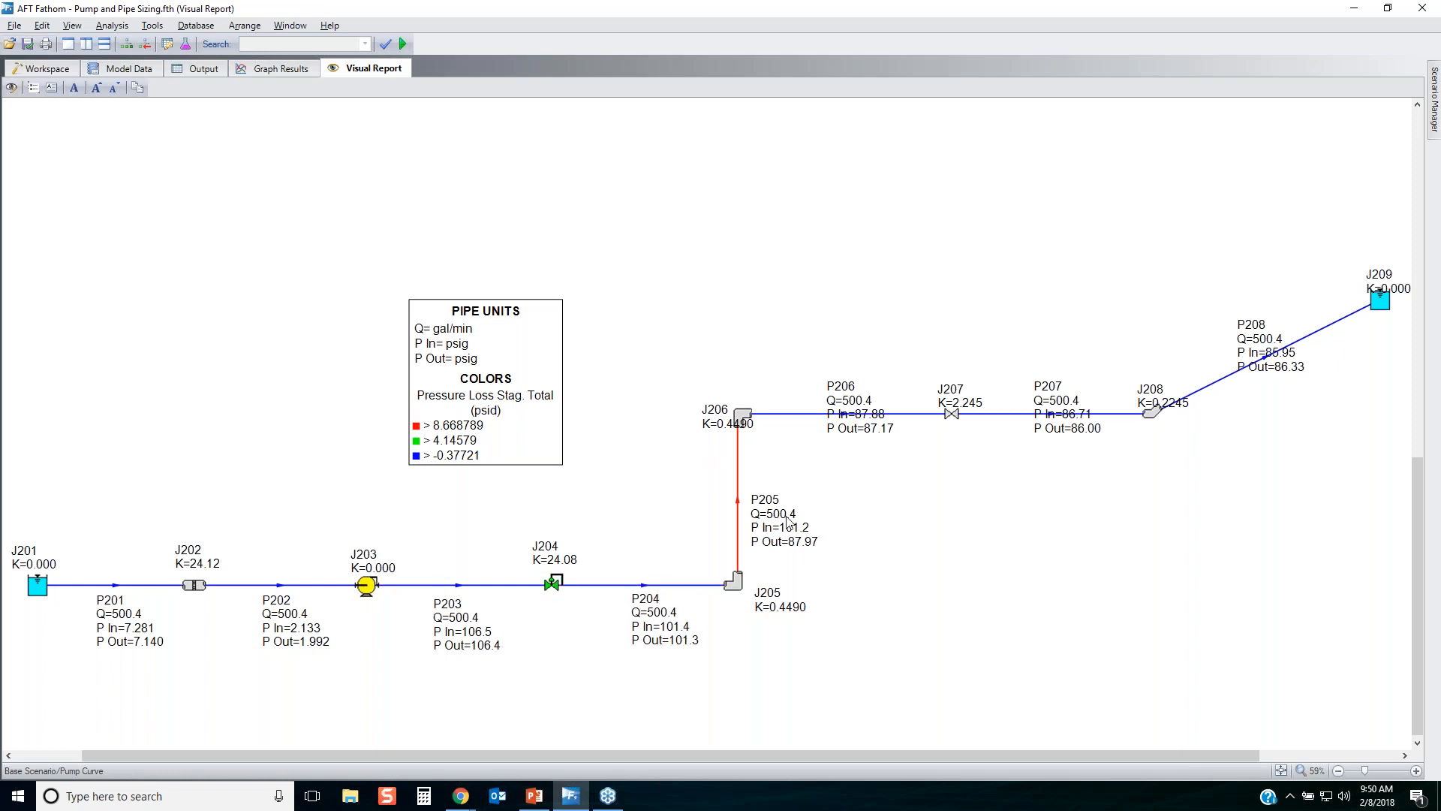
Reposition the labels of pipes P205 to P208 and junctions J206 to J208 so they are clear of the pipeline.
left_click_drag(782, 518, 775, 500)
left_click_drag(718, 412, 714, 384)
left_click_drag(845, 401, 843, 437)
left_click(1000, 429)
left_click_drag(1067, 424, 1068, 460)
left_click(1223, 388)
left_click_drag(1252, 354, 1282, 395)
left_click(1157, 368)
left_click_drag(1154, 396, 1133, 381)
left_click(1007, 399)
mouse_move(948, 390)
left_mouse_down()
mouse_move(936, 383)
mouse_move(960, 402)
left_mouse_up()
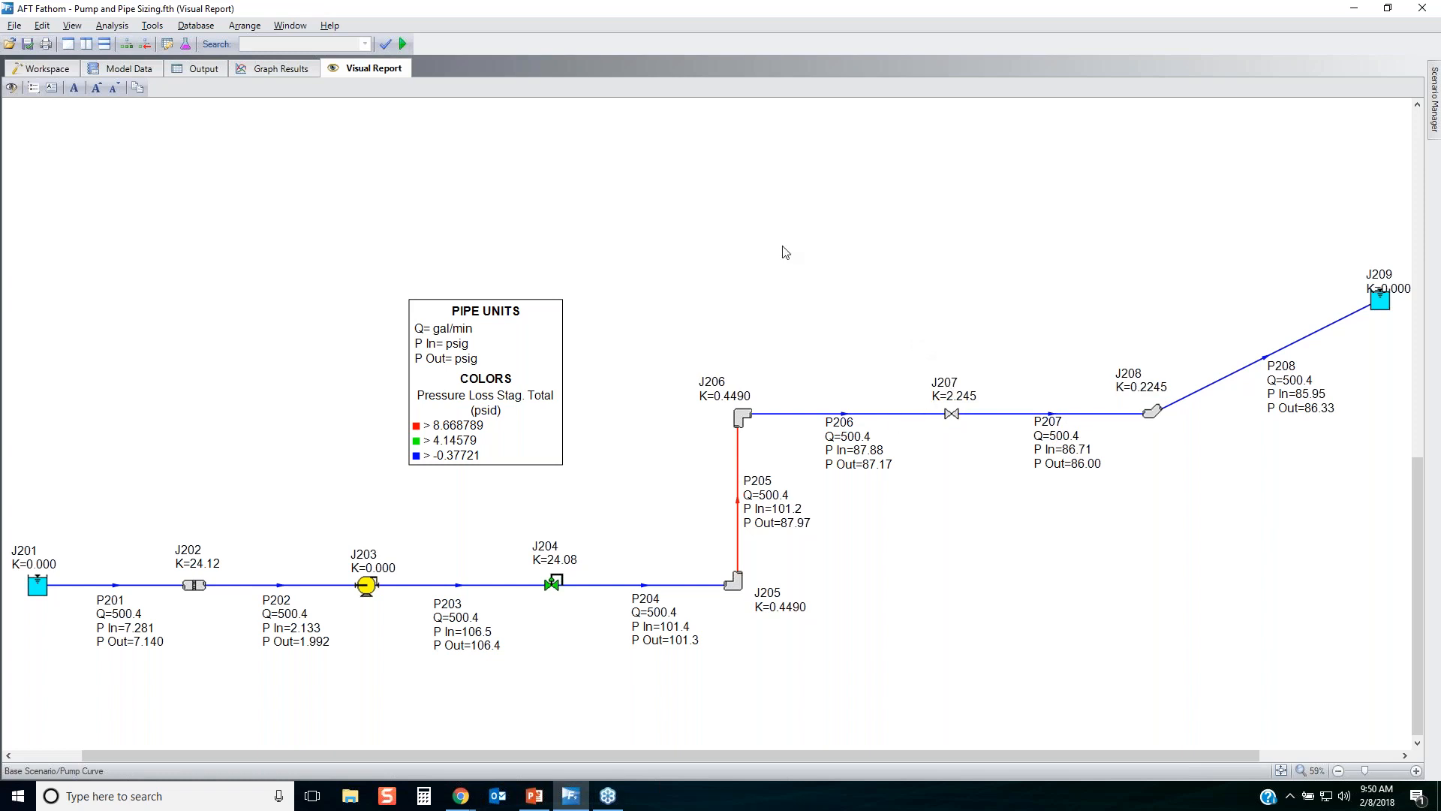
Generate a pump versus system curve graph for pump 203, with head in feet and volumetric flow in gal/min.
left_click(260, 69)
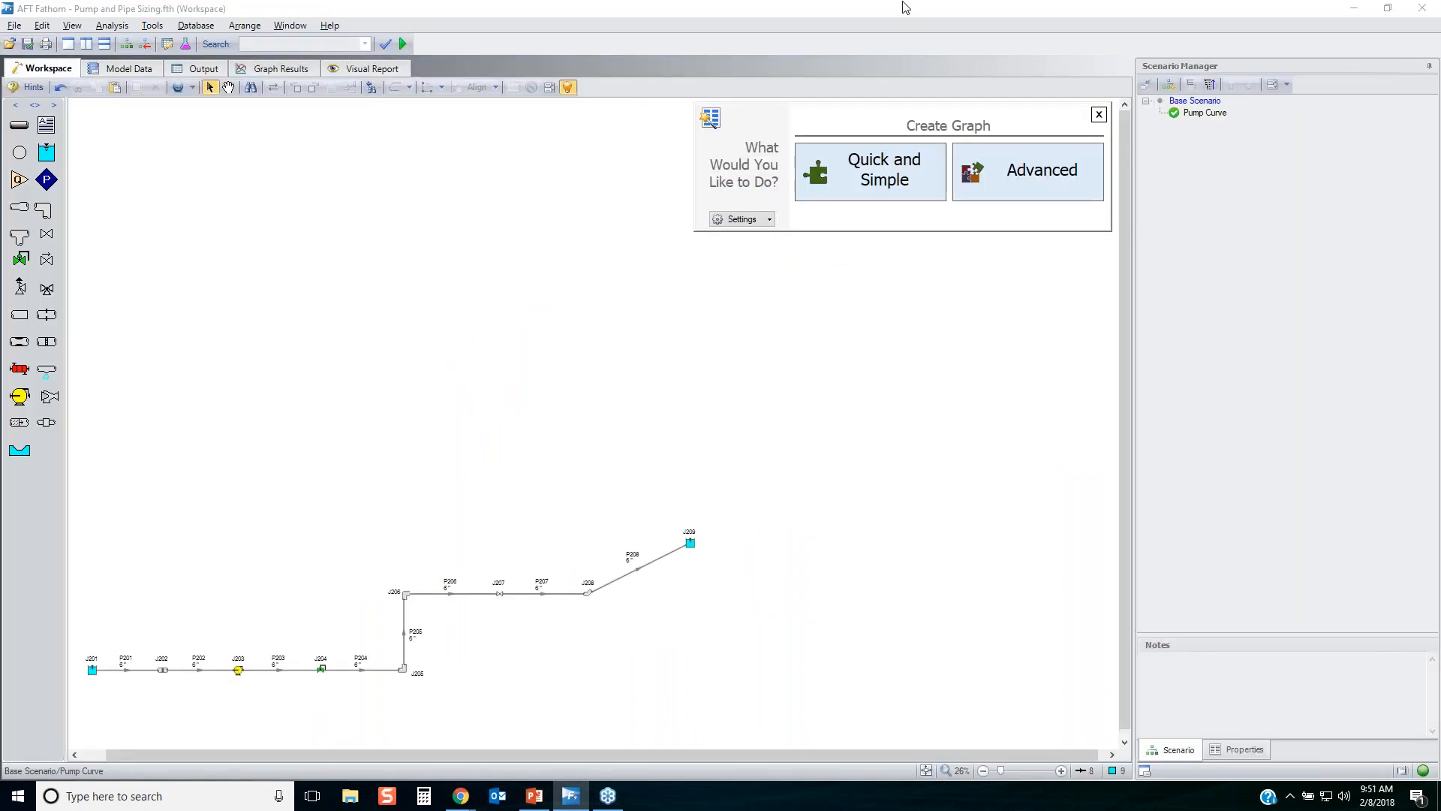
left_click(280, 70)
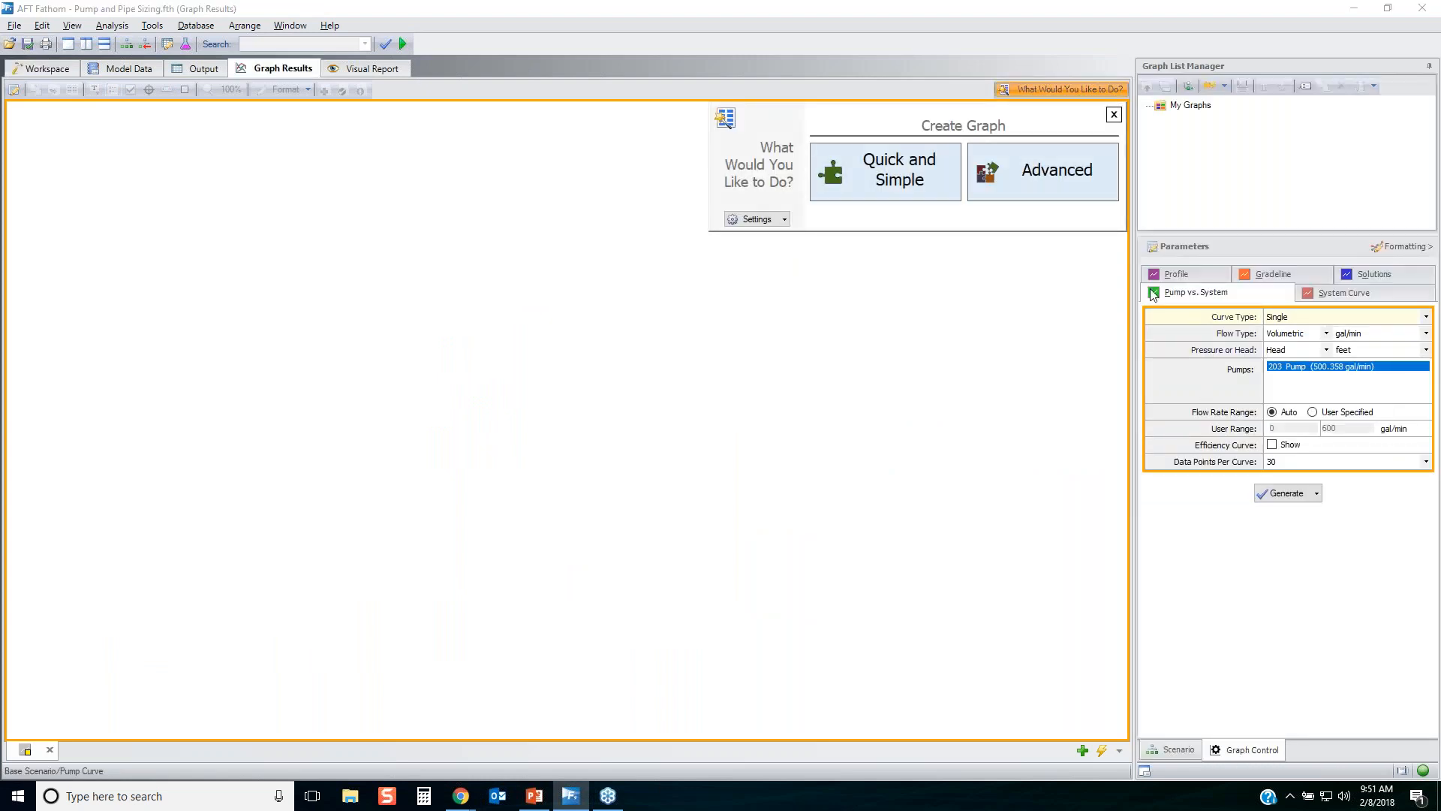
left_click(1282, 493)
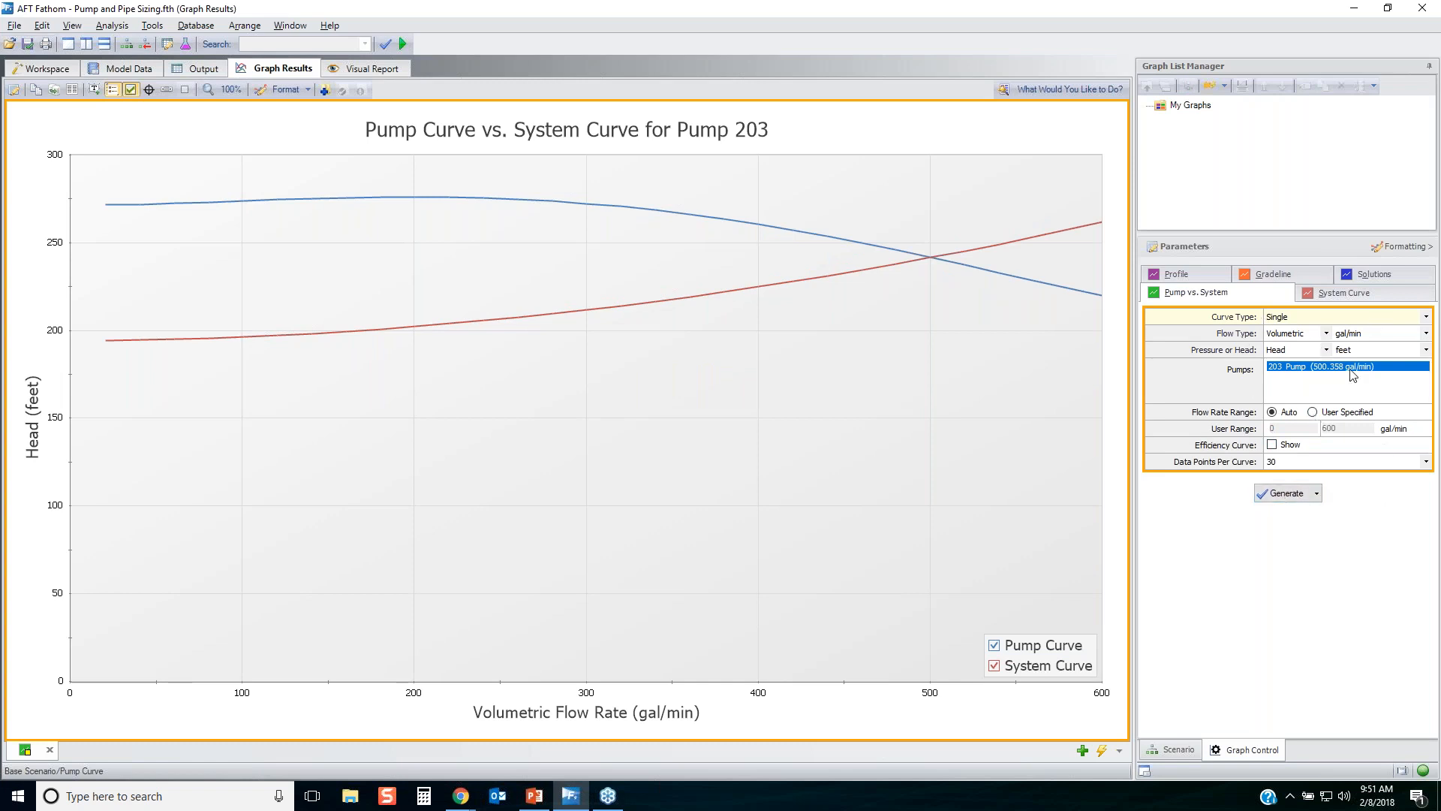
Add the pump 203 graph to the graph list as "Pump and System Curve".
left_click(324, 90)
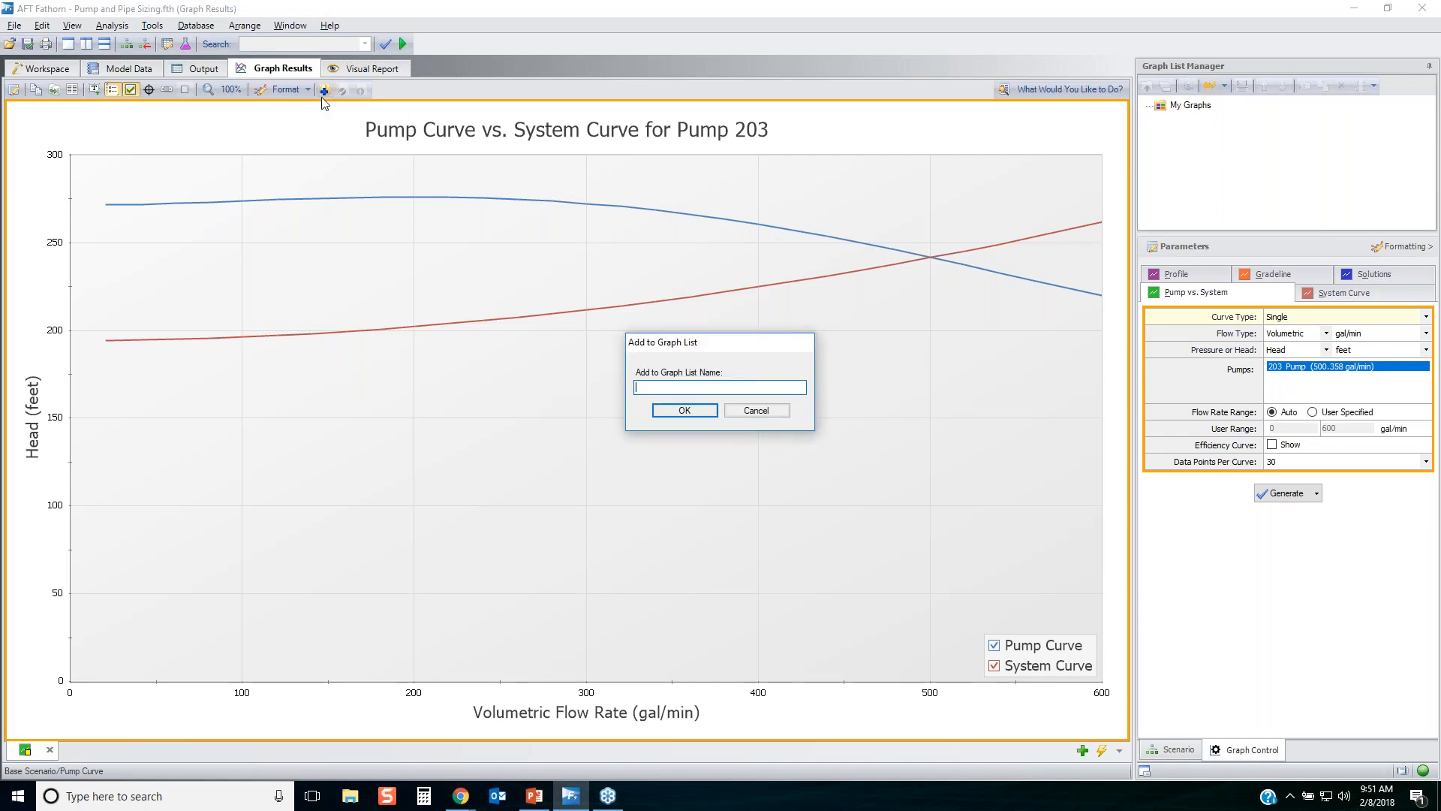
type("Pump and System Curve")
key("Return")
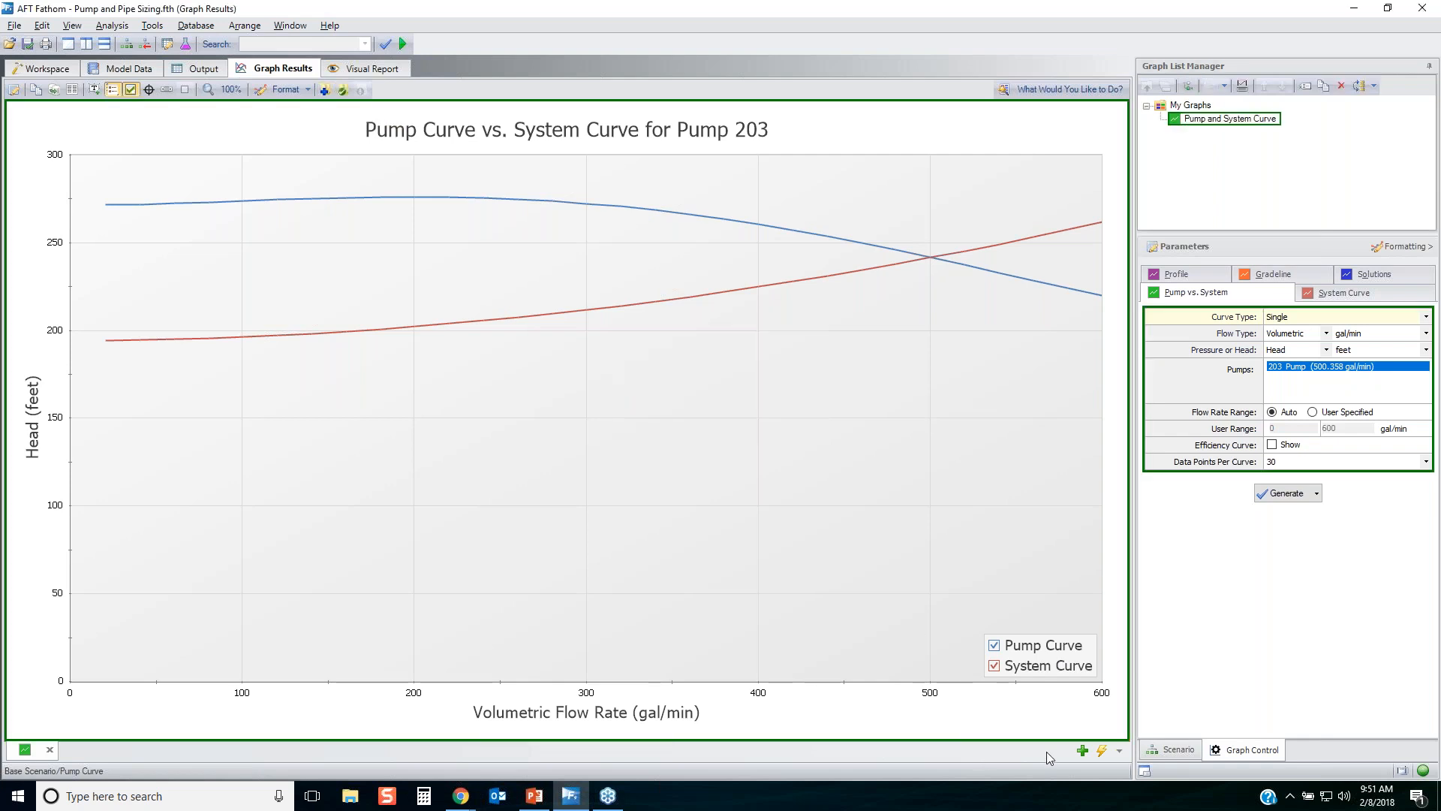
In a new graph tab, generate profiles of Pressure Static in psia and Hydraulic Gradeline in feet along all pipes, with junction locations marked.
left_click(1083, 751)
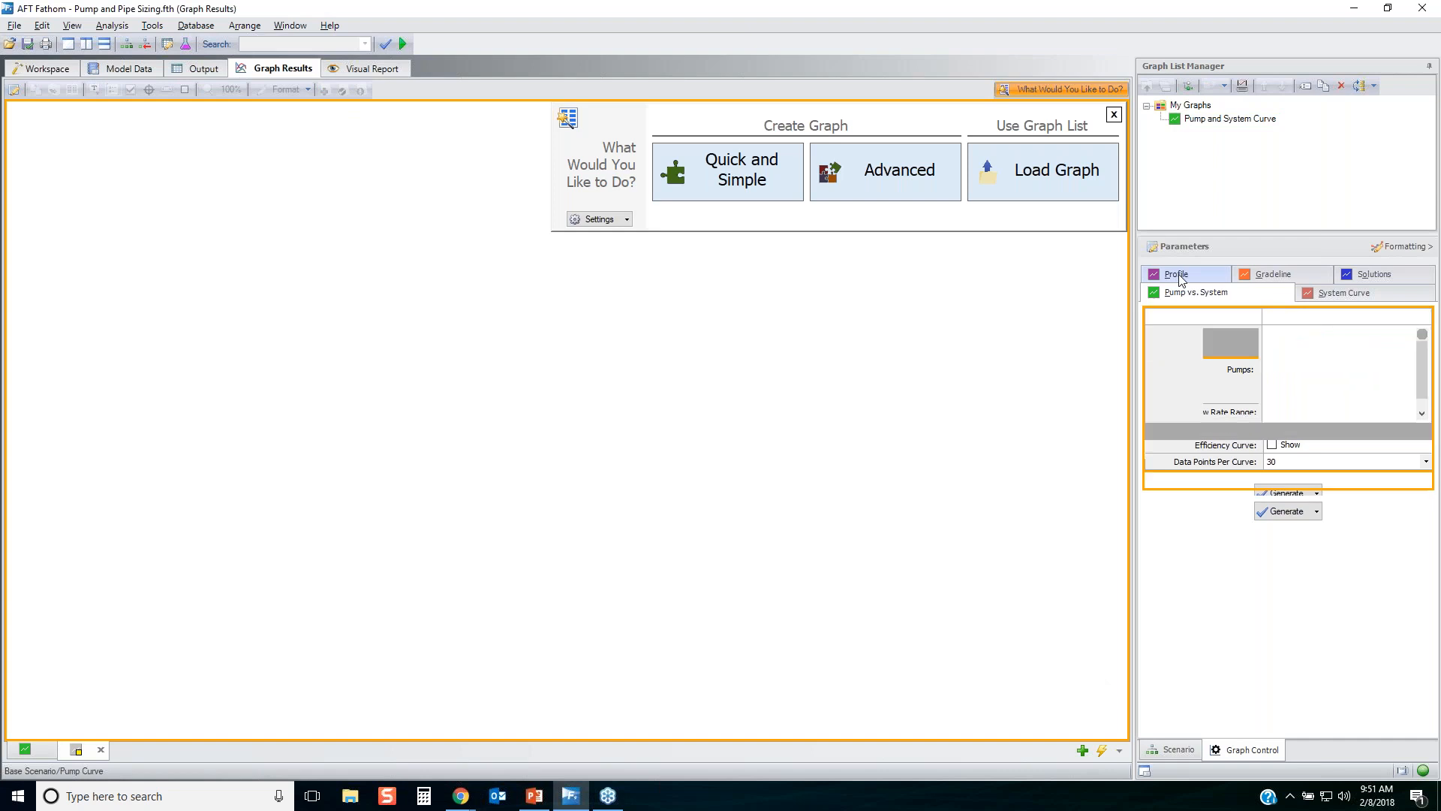
left_click(1230, 336)
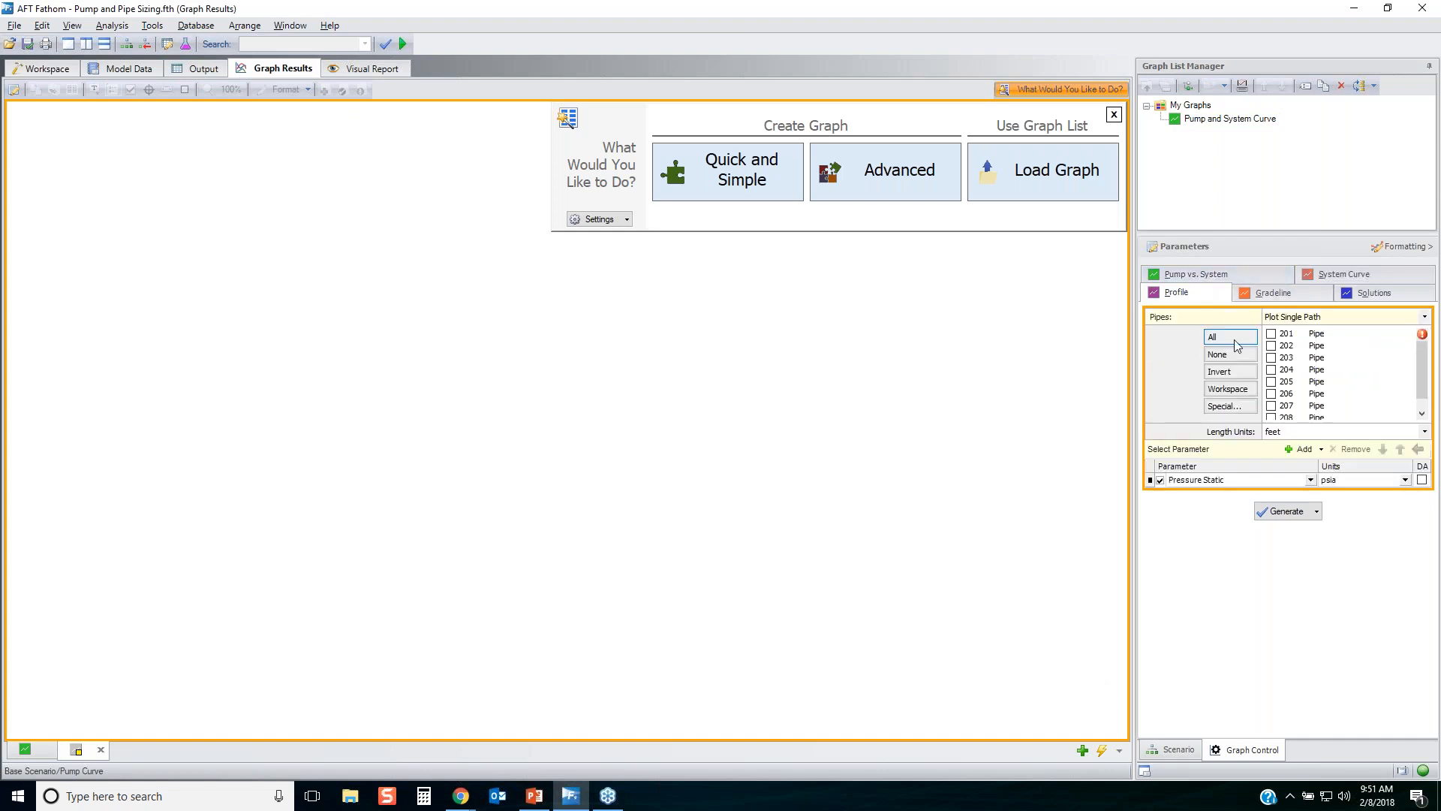
left_click(1300, 450)
left_click(1209, 494)
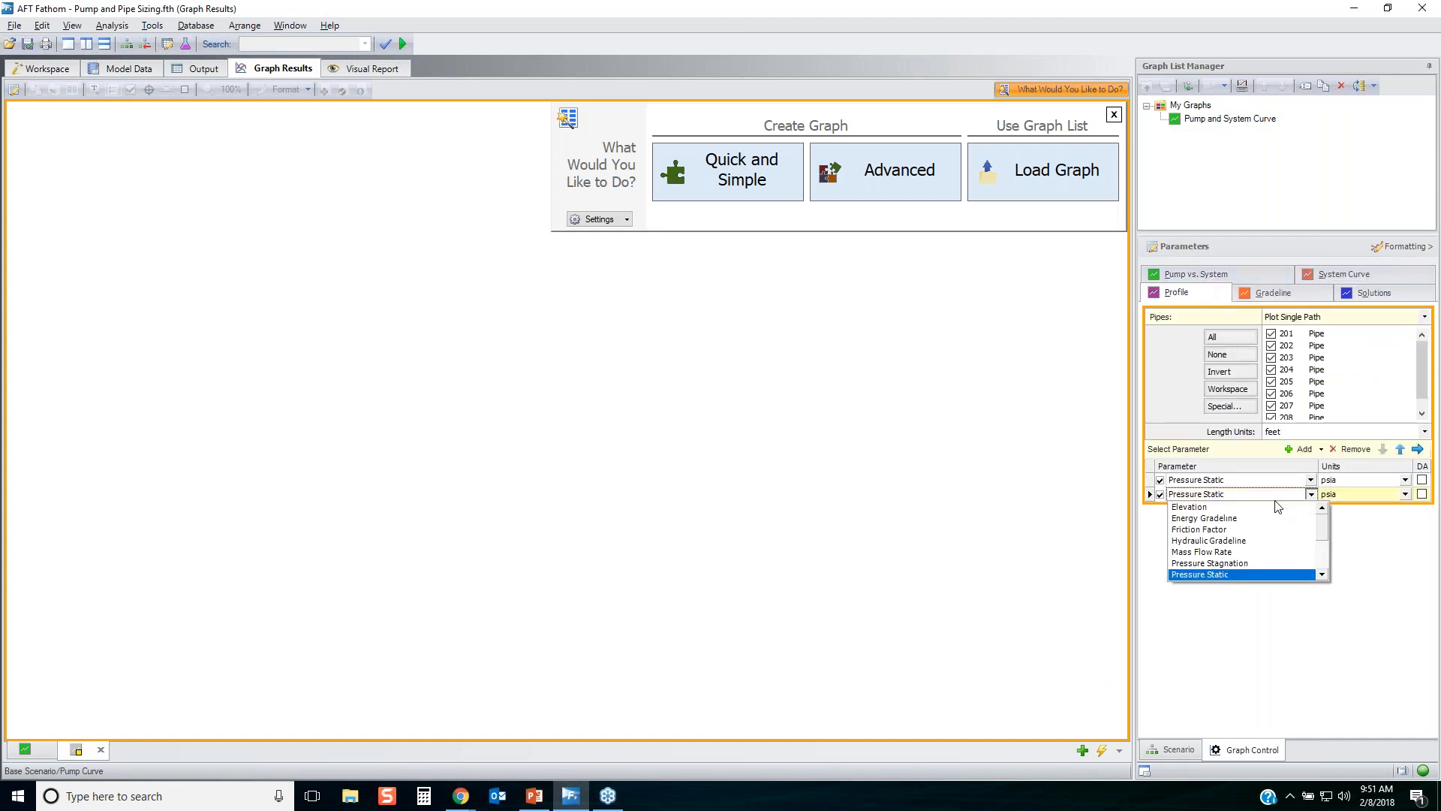
left_click(1220, 540)
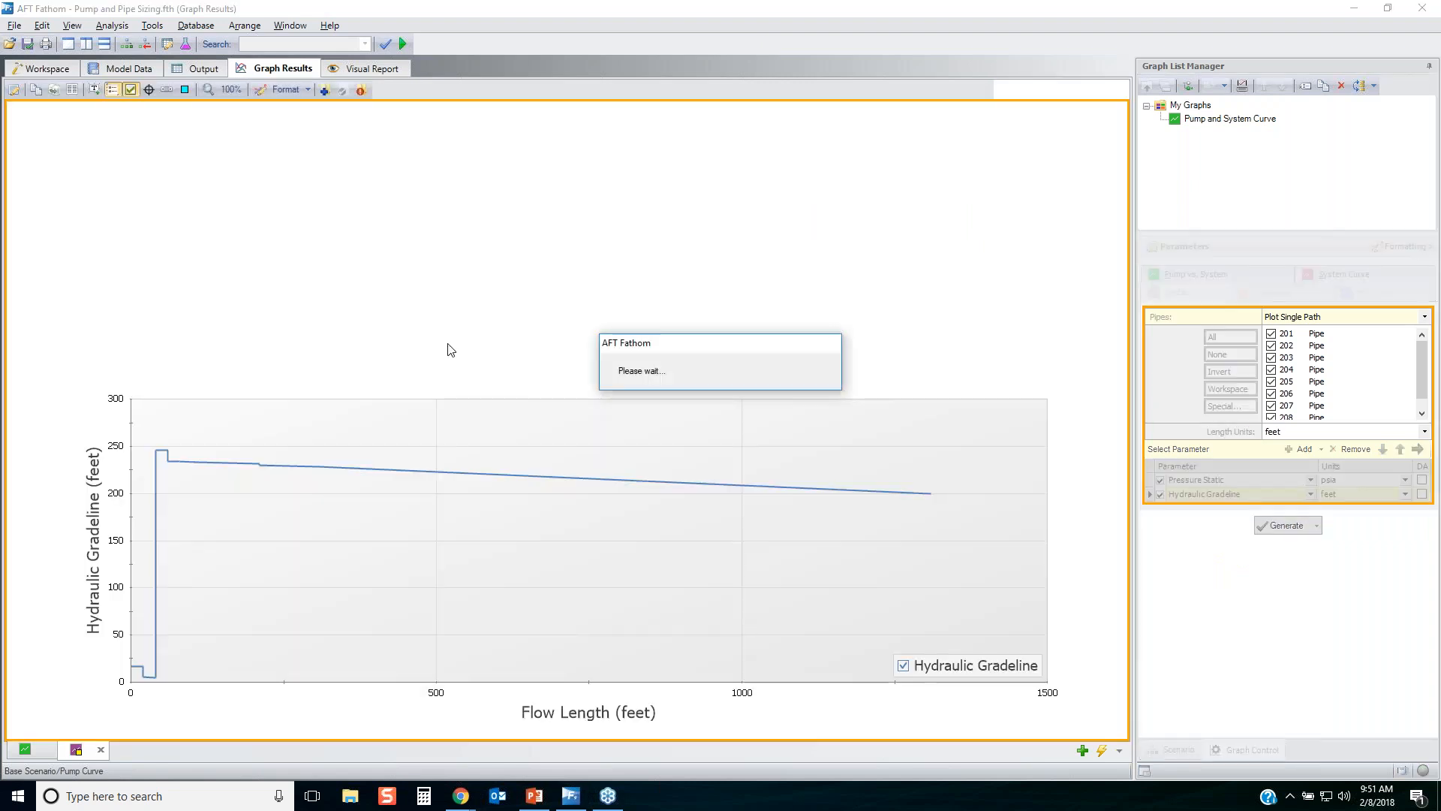
left_click(185, 90)
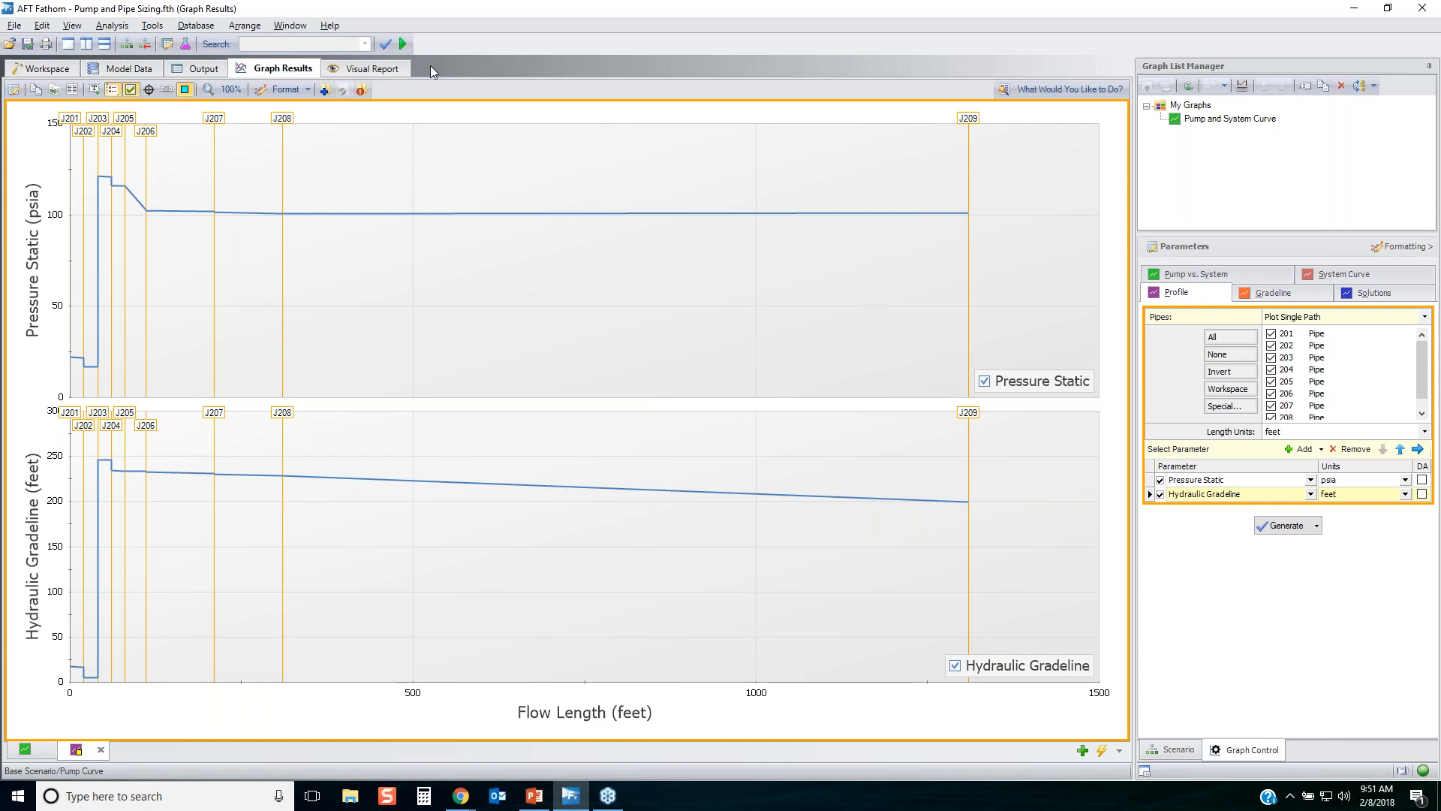
Add the pressure and hydraulic gradeline profile graph to the graph list as "P & HGL vs. L".
left_click(324, 90)
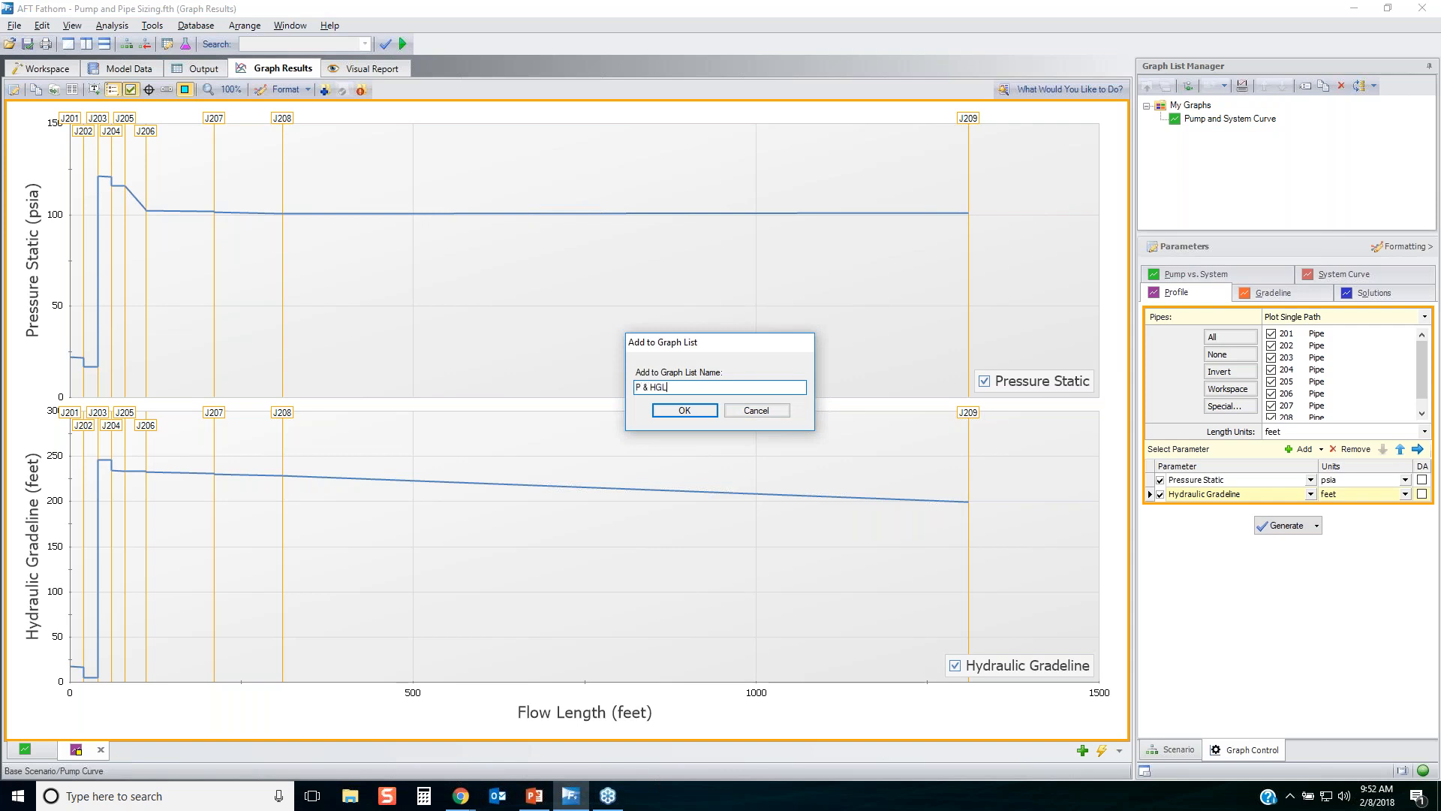
type("P & HGL vs. L")
key("Return")
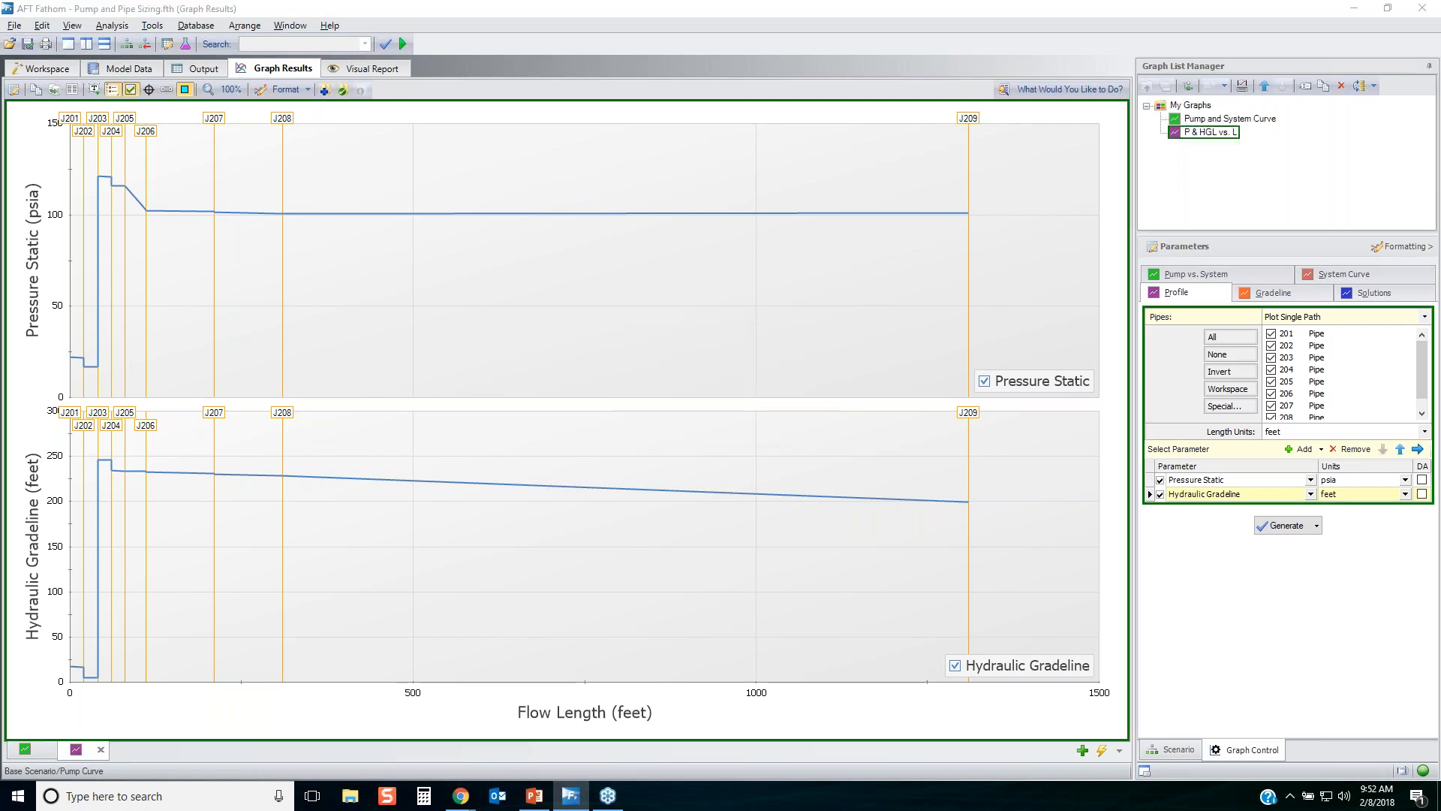
mouse_move(1156, 204)
left_mouse_down()
mouse_move(1321, 204)
mouse_move(1309, 24)
mouse_move(1184, 68)
left_mouse_up()
left_click_drag(1166, 155, 1276, 207)
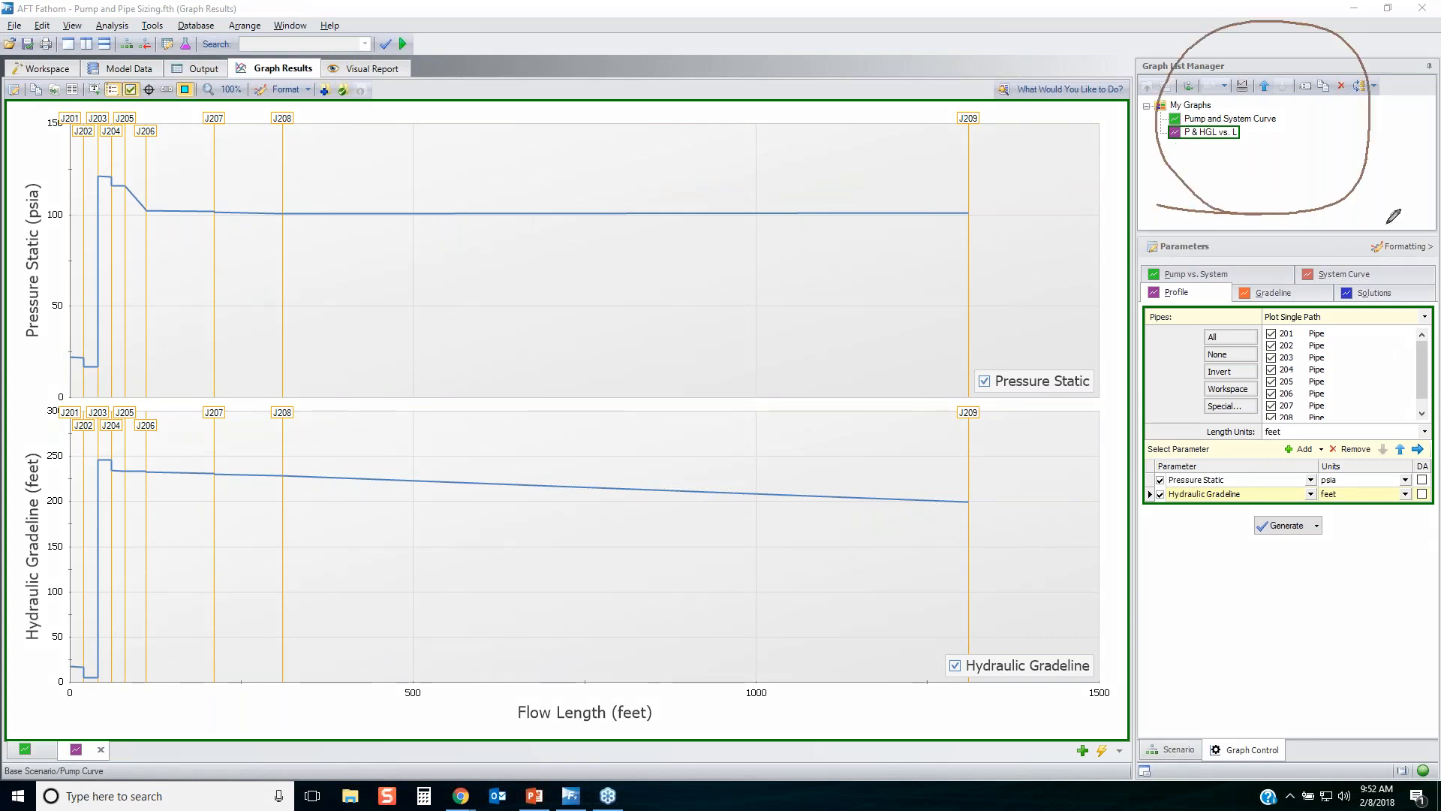
mouse_move(1162, 139)
left_mouse_down()
mouse_move(1208, 152)
mouse_move(1239, 114)
mouse_move(1157, 119)
mouse_move(1197, 155)
left_mouse_up()
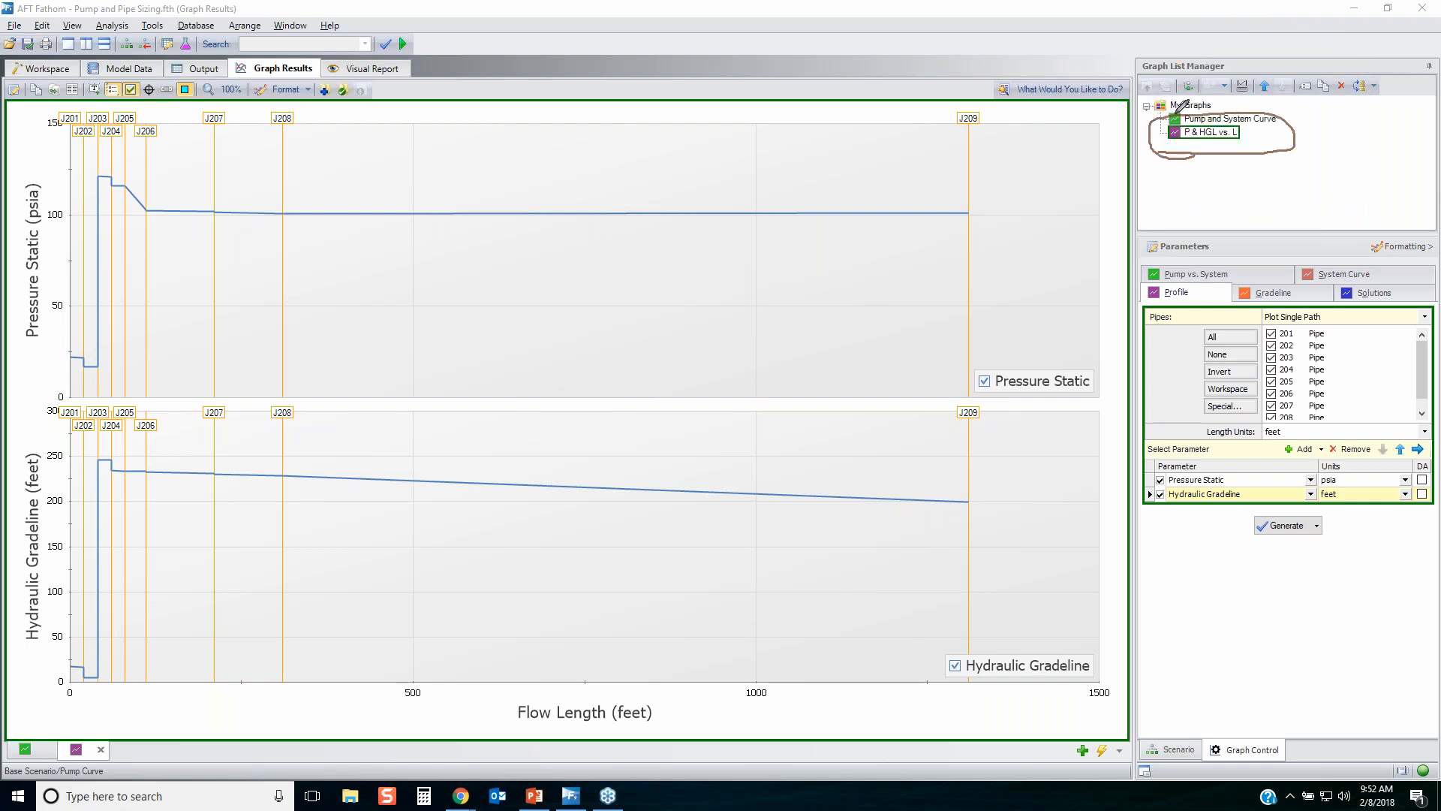
mouse_move(1212, 98)
left_mouse_down()
mouse_move(1141, 102)
mouse_move(1177, 112)
left_mouse_up()
key("e")
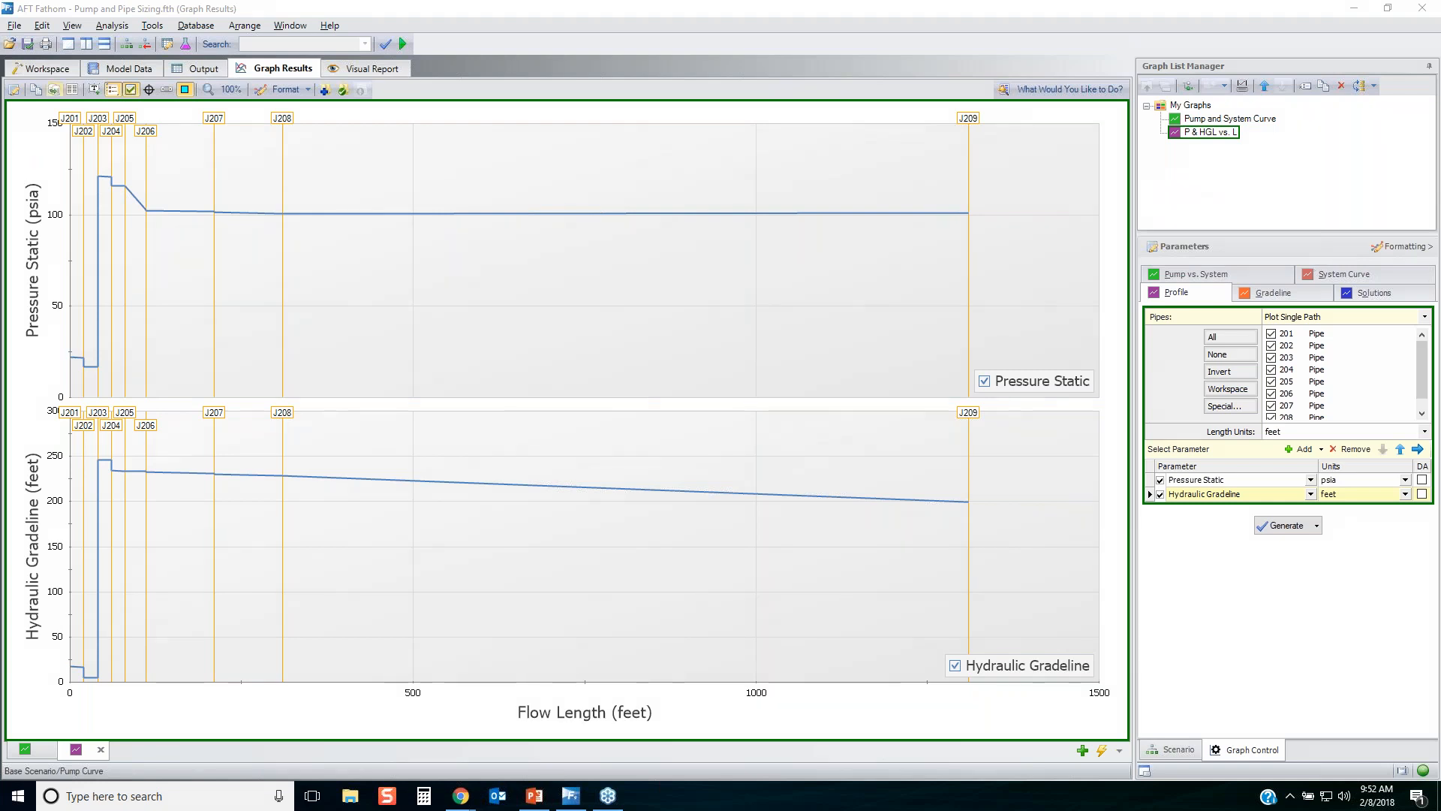
Close all open graph tabs in the graph results, leaving the saved graphs in the graph list.
left_click(49, 69)
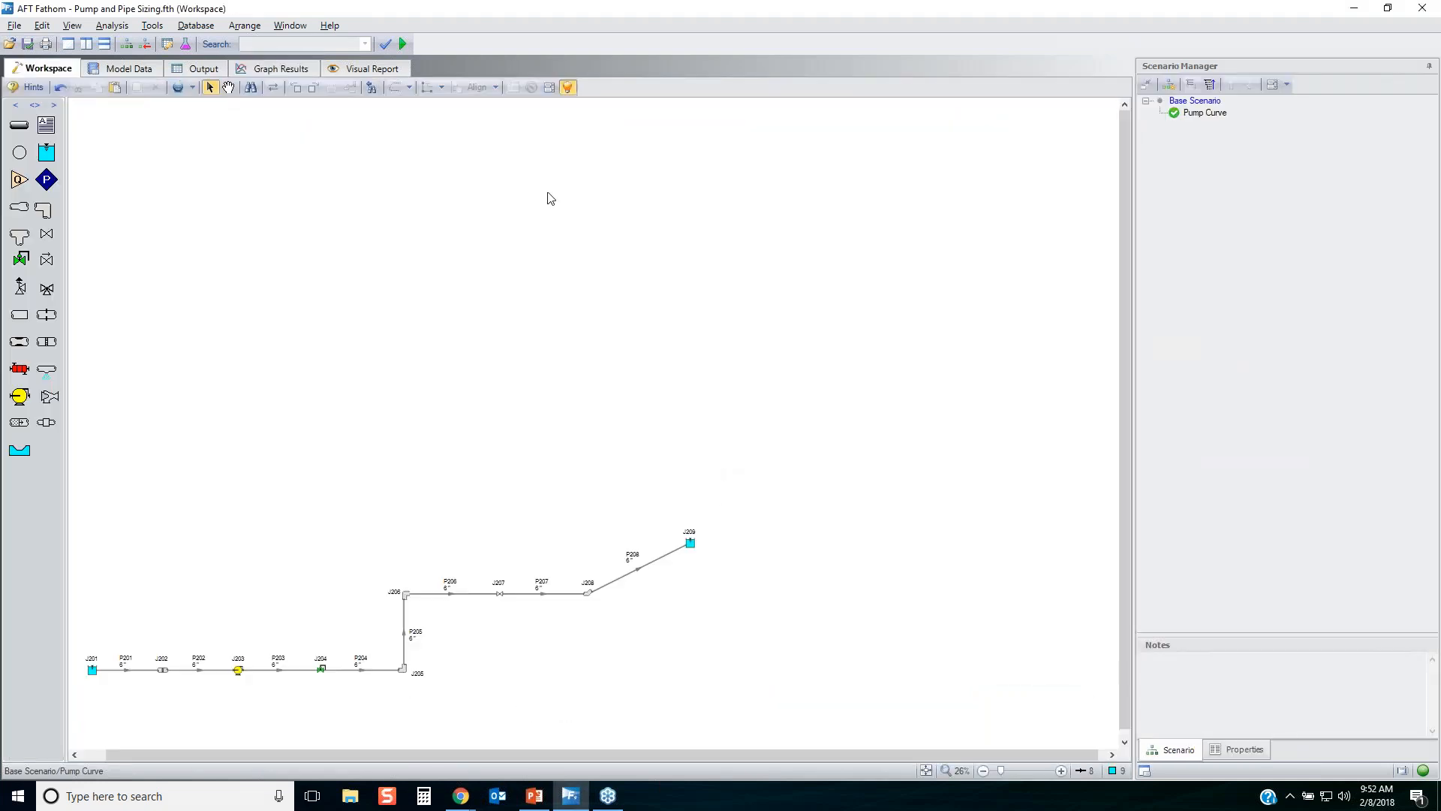
left_click(284, 68)
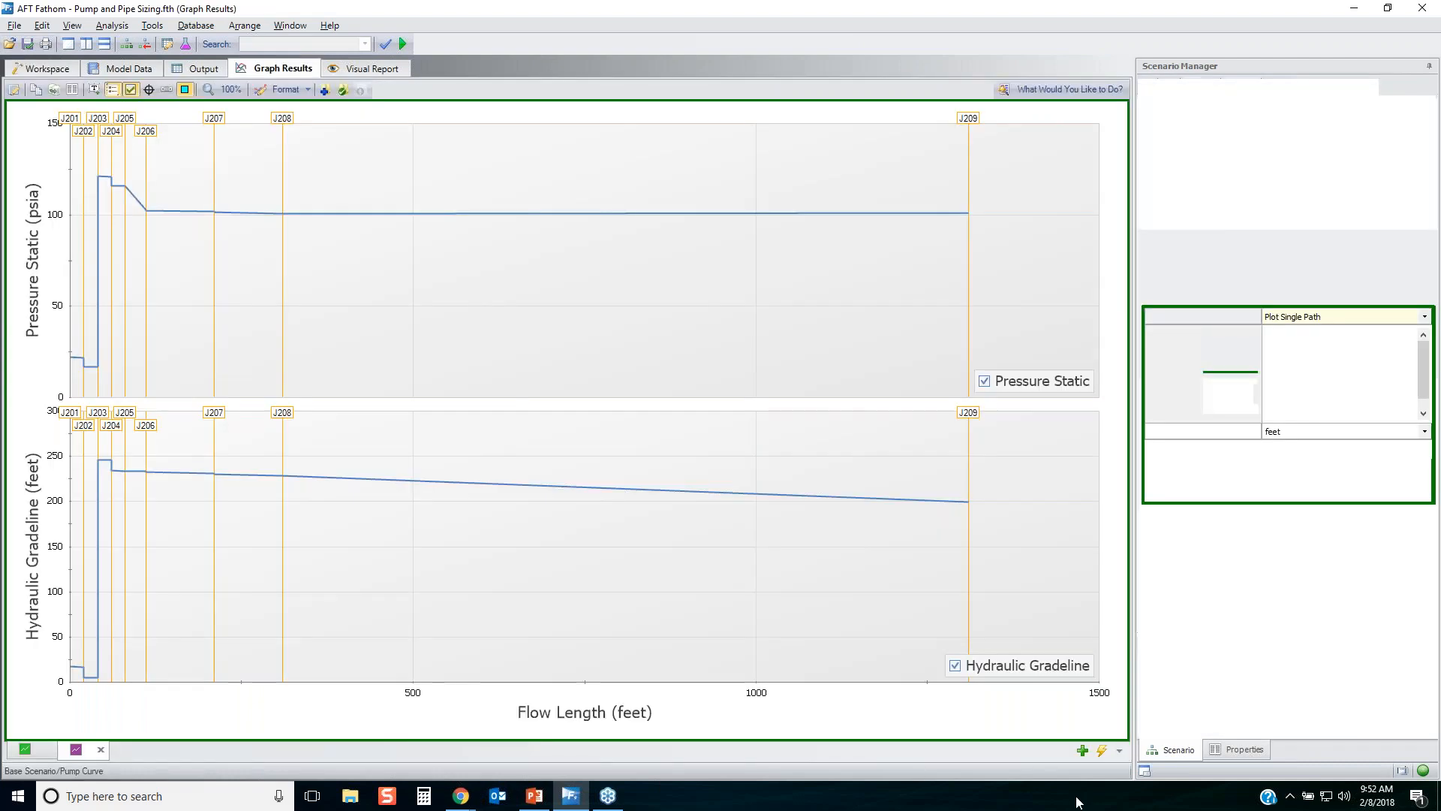
left_click(40, 748)
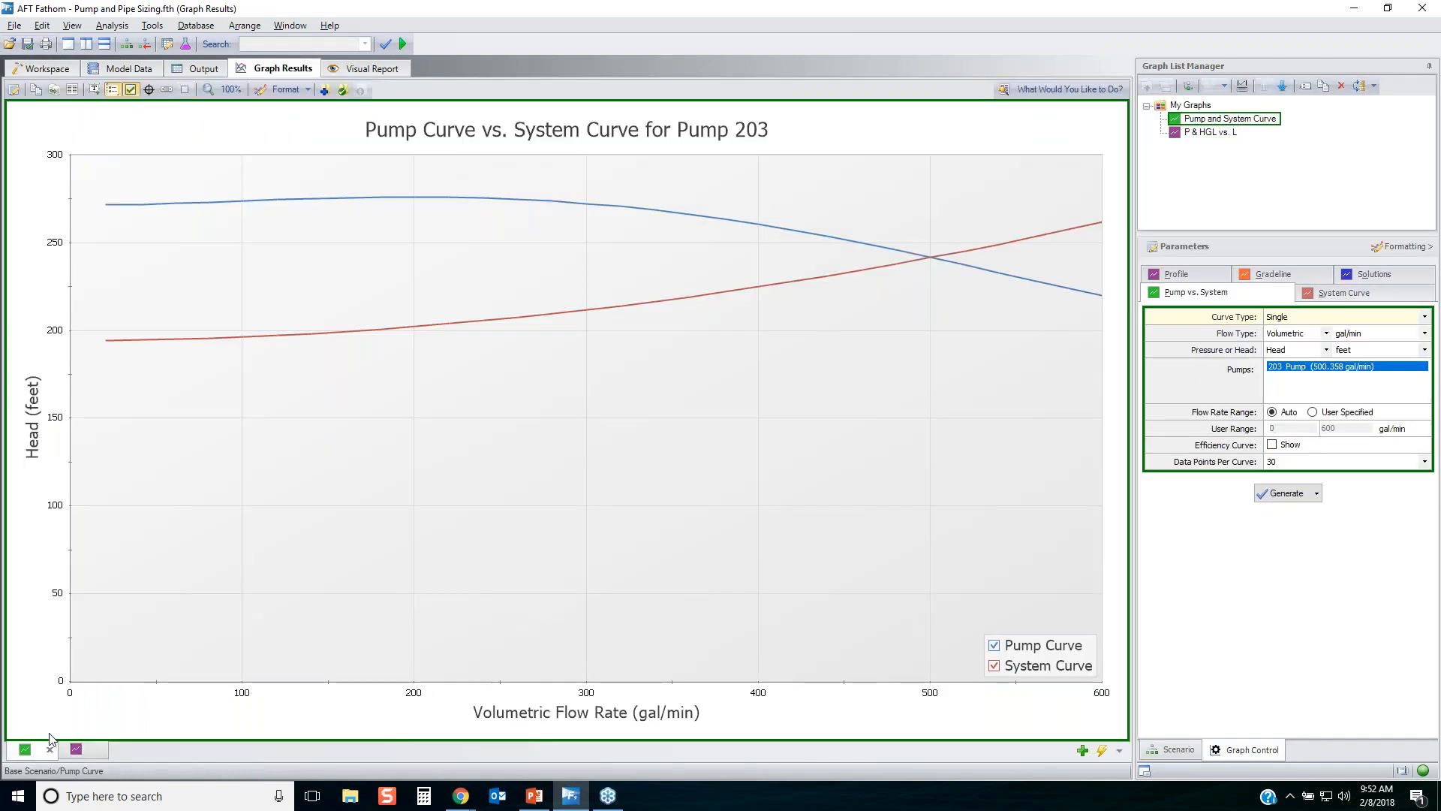
right_click(40, 751)
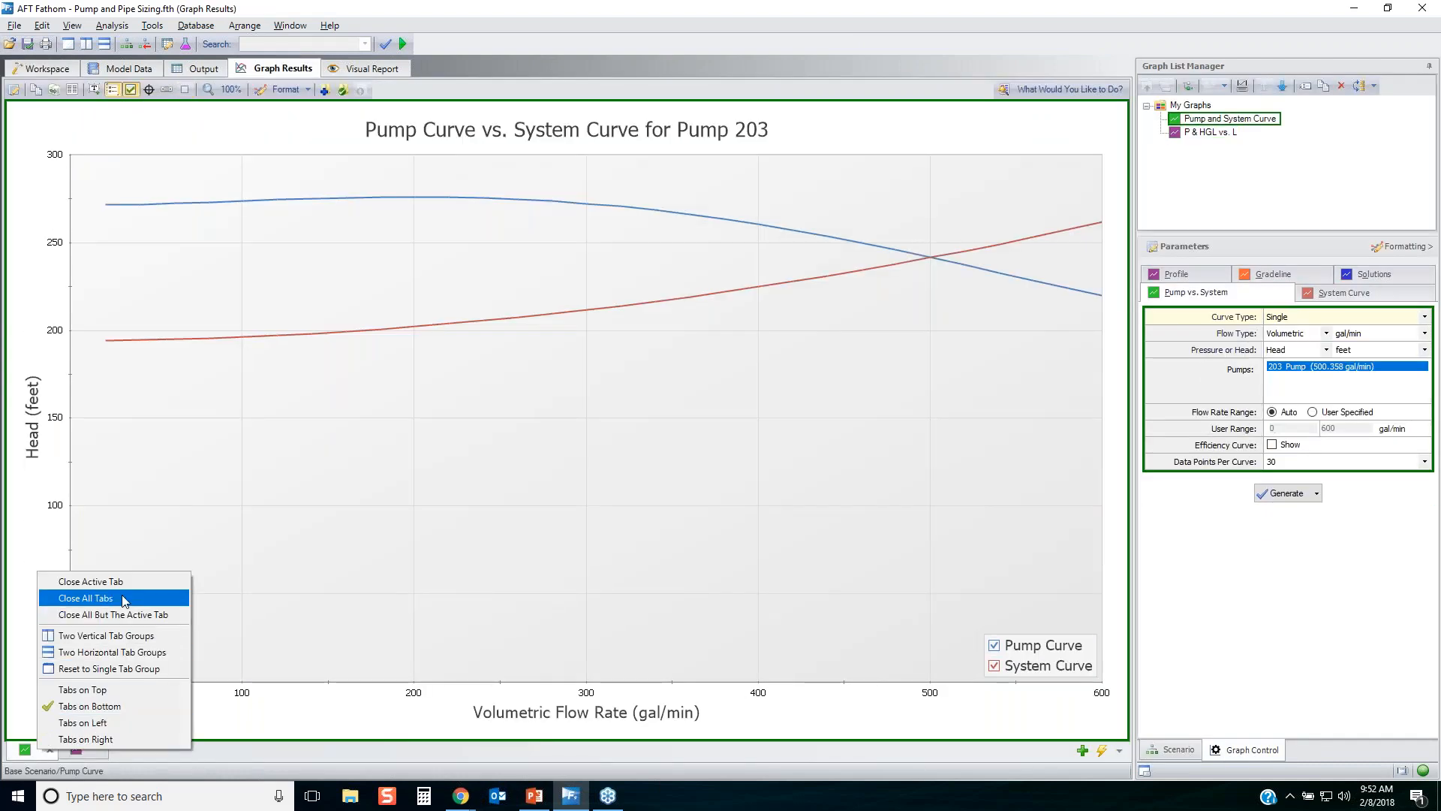
left_click(82, 599)
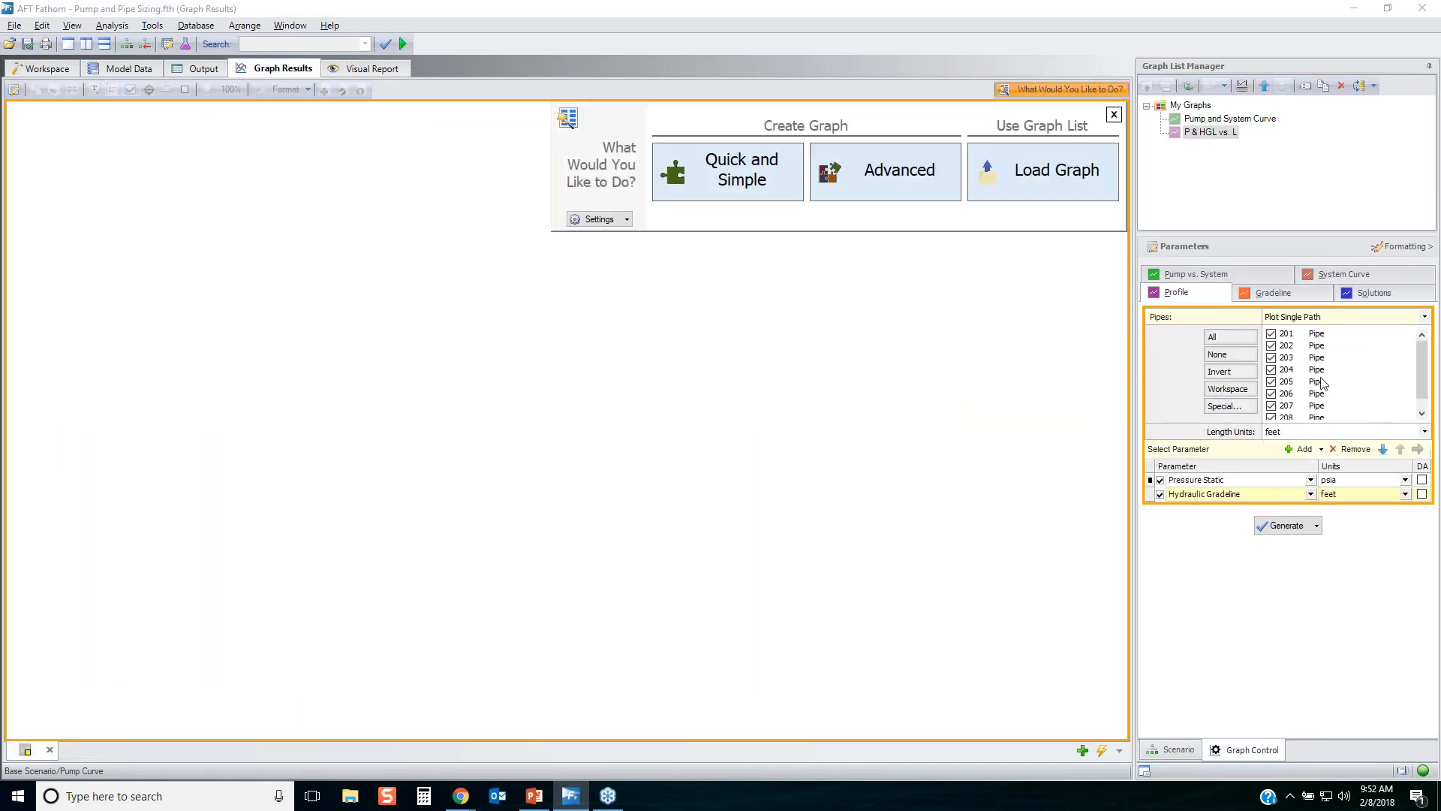
Load the saved graphs Pump and System Curve and P & HGL vs. L individually from the graph list.
left_click(1222, 120)
double_click(1223, 120)
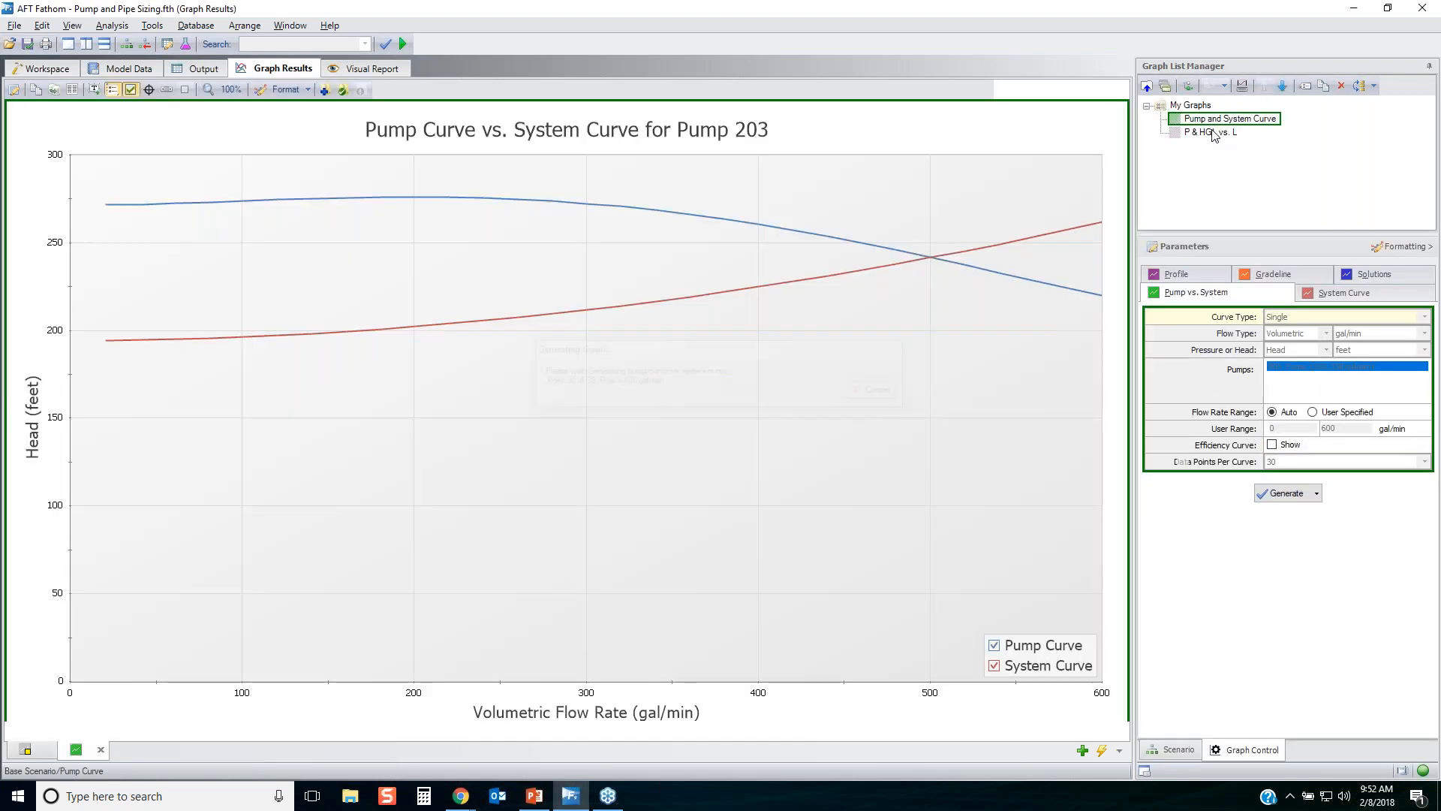
double_click(1212, 132)
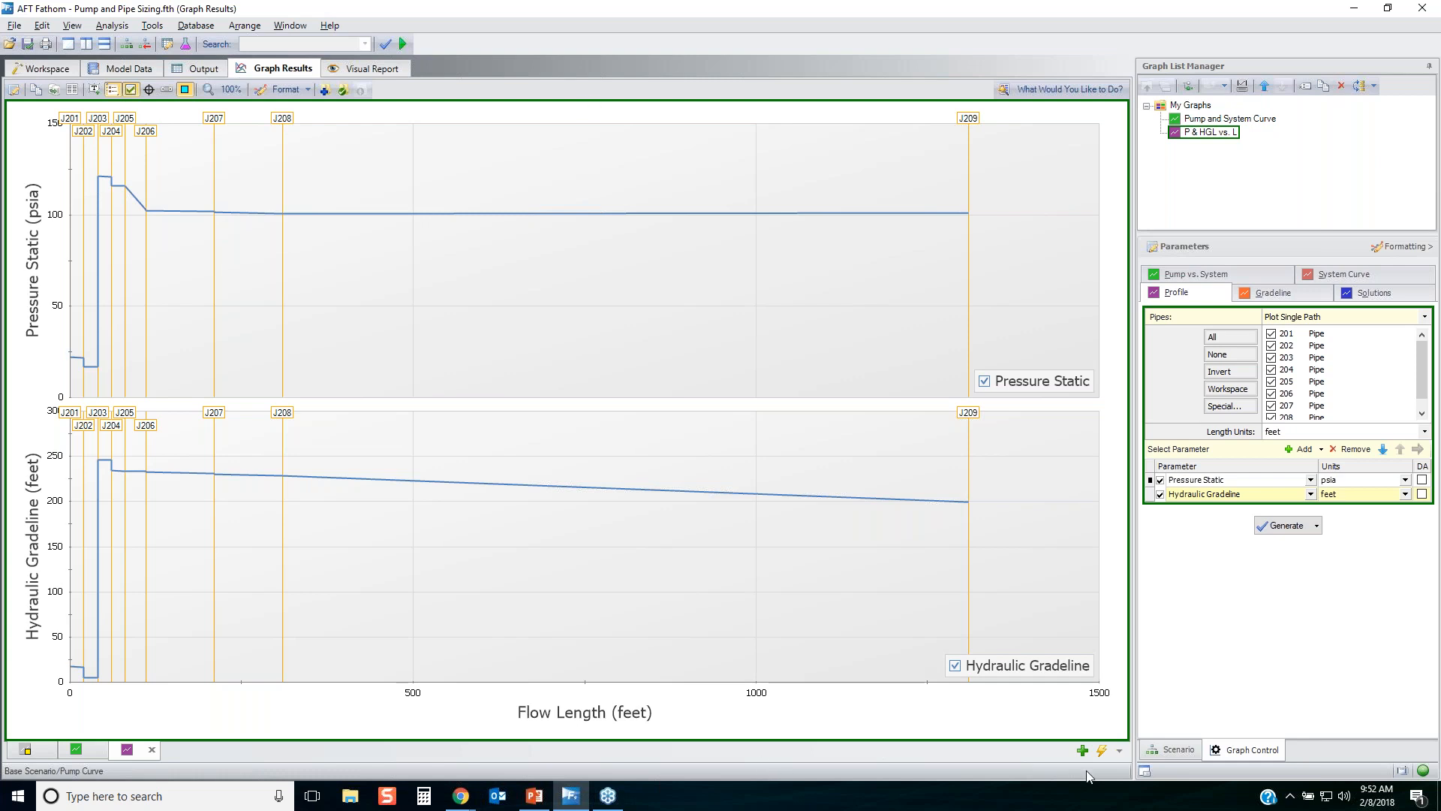
Close all the reloaded graph tabs.
left_click(85, 751)
right_click(85, 750)
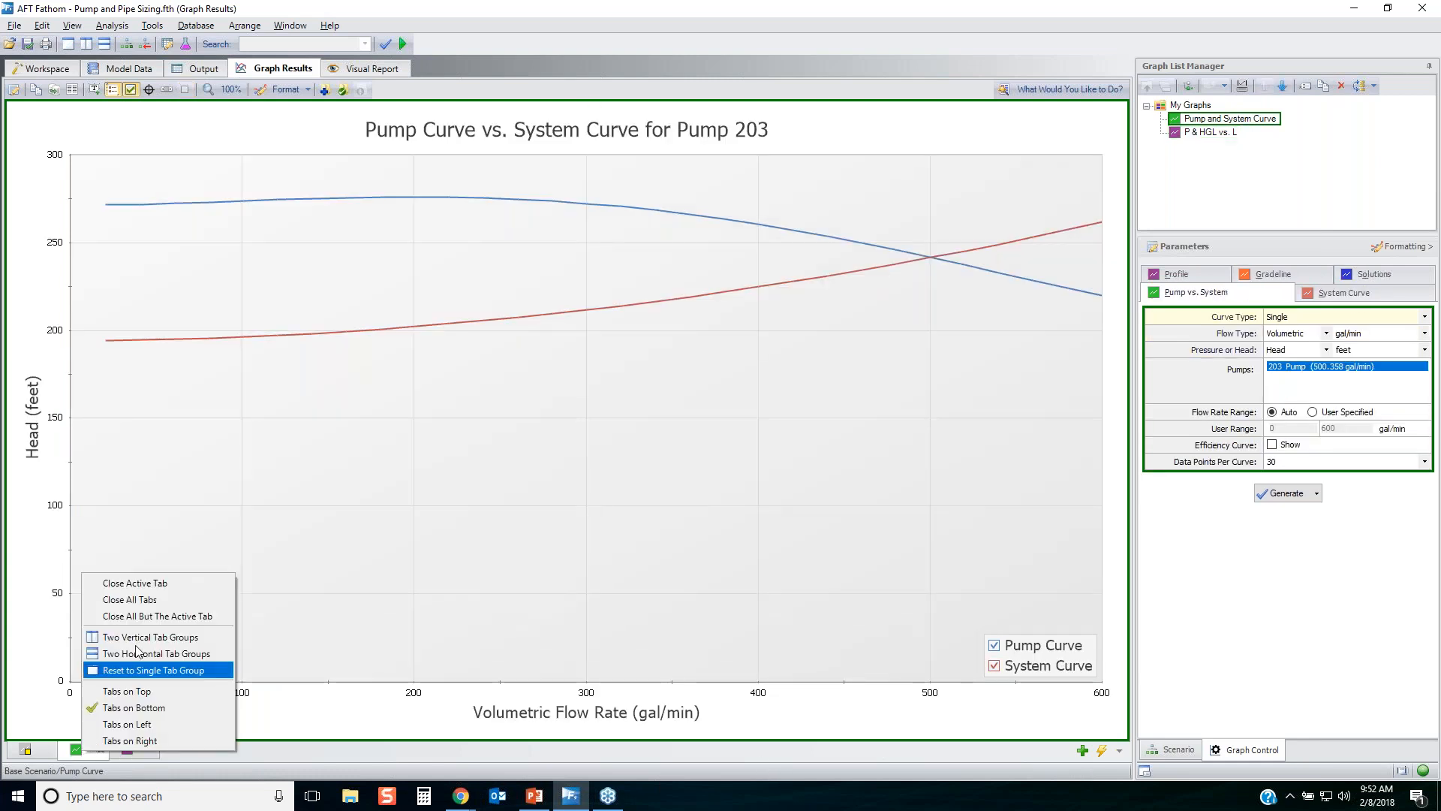
left_click(135, 599)
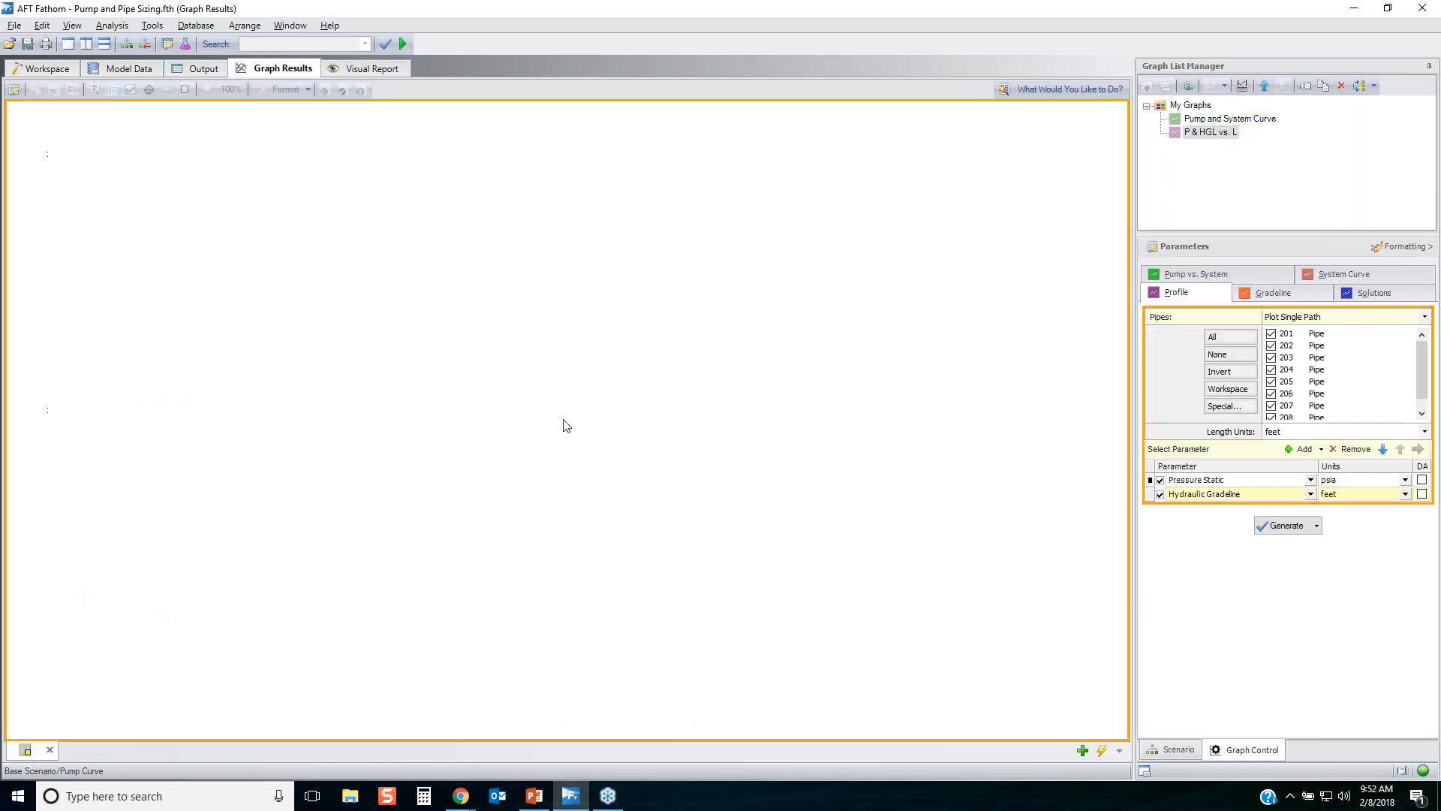
Load all items of the My Graphs folder together in the same tab and select the P & HGL vs. L graph.
right_click(1197, 107)
mouse_move(1241, 159)
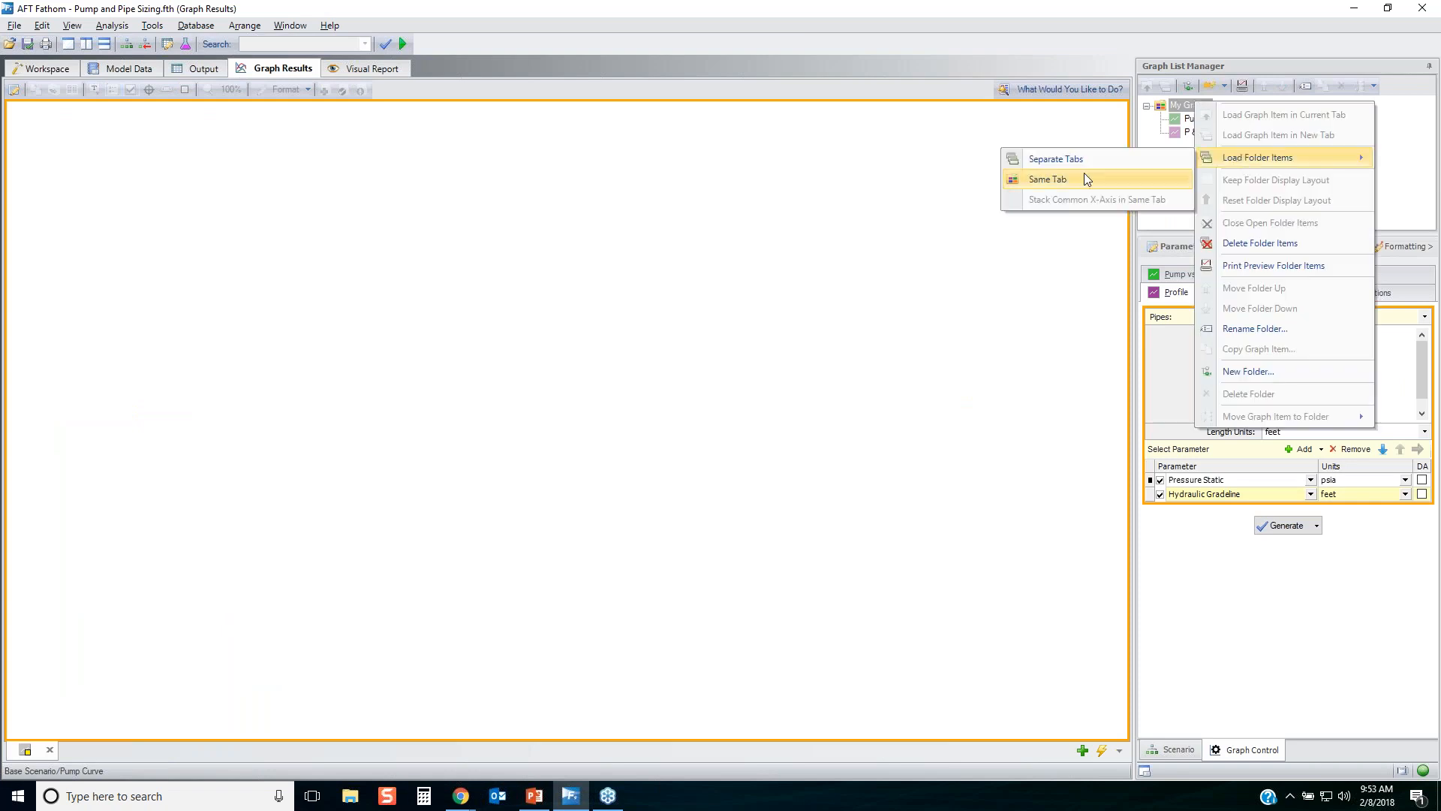
left_click(1072, 178)
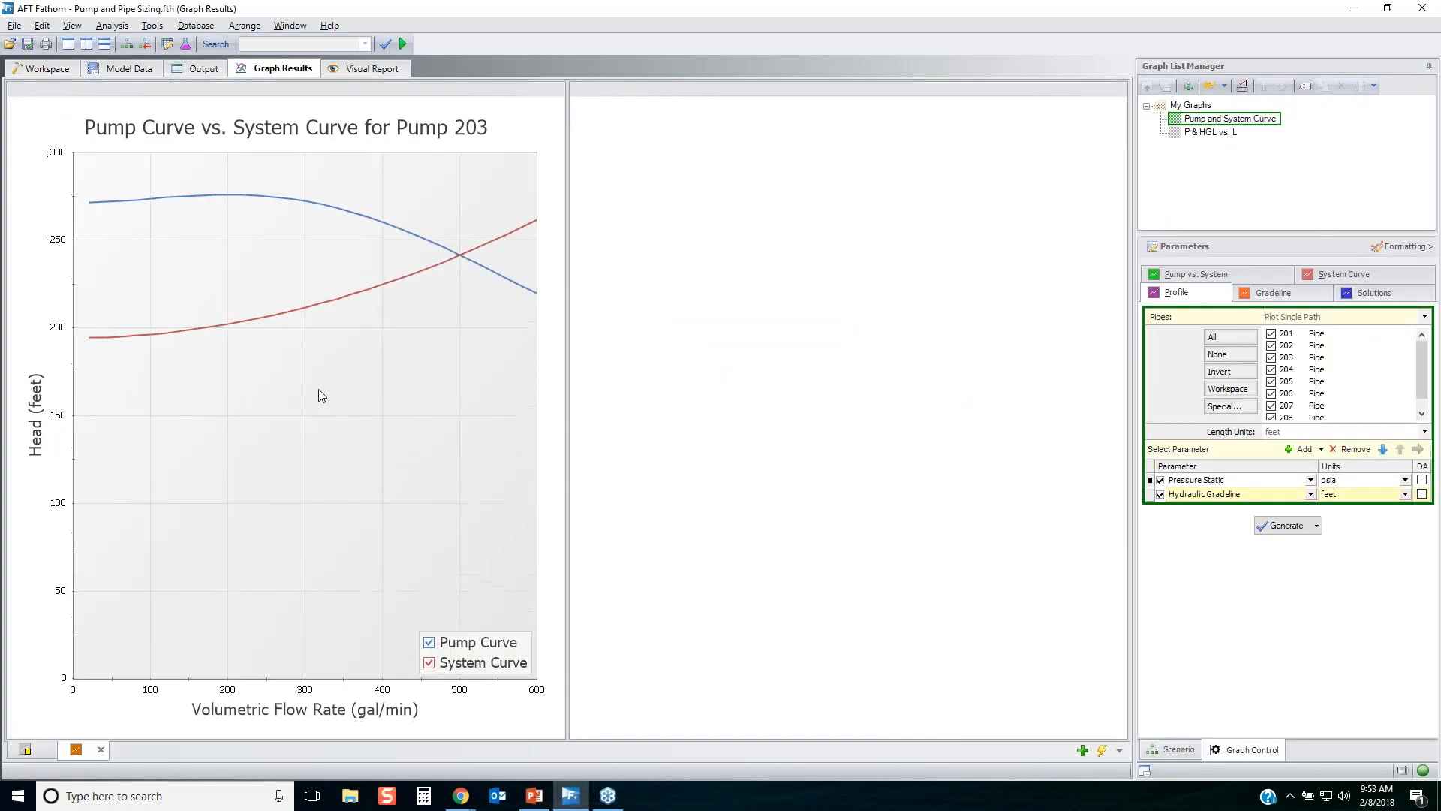
left_click(305, 426)
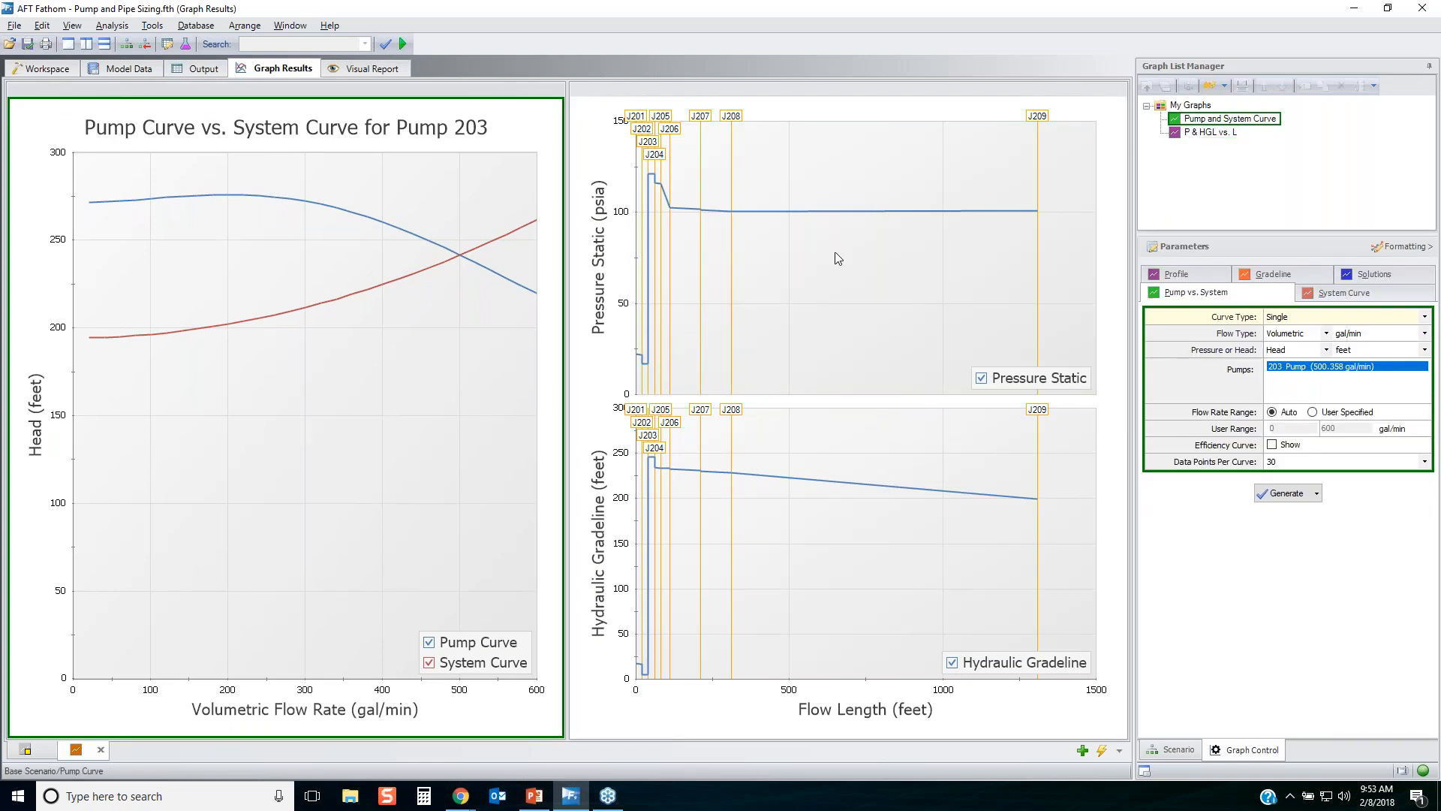
left_click(848, 267)
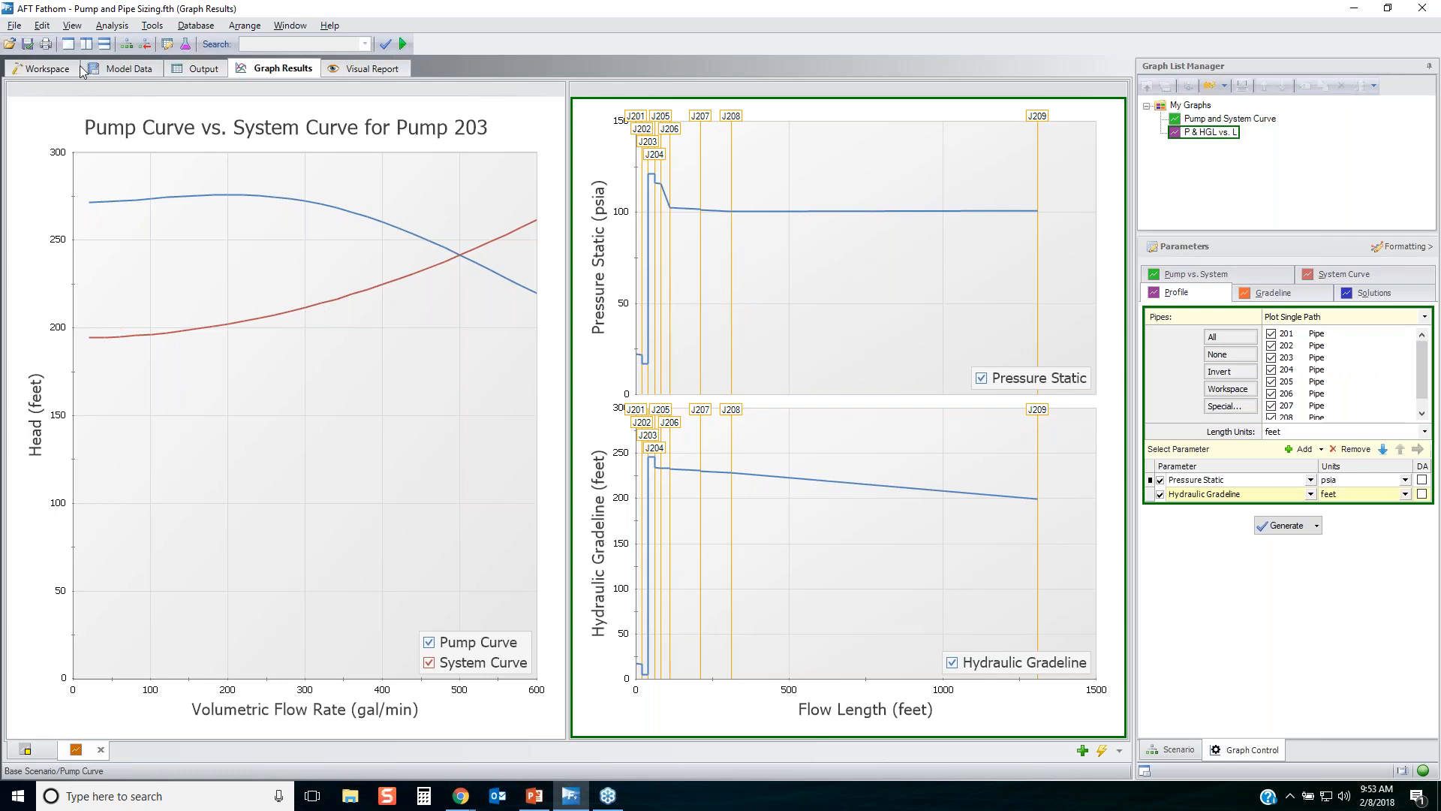
In the workspace, create a child scenario named VFD under the Pump Curve scenario.
left_click(48, 68)
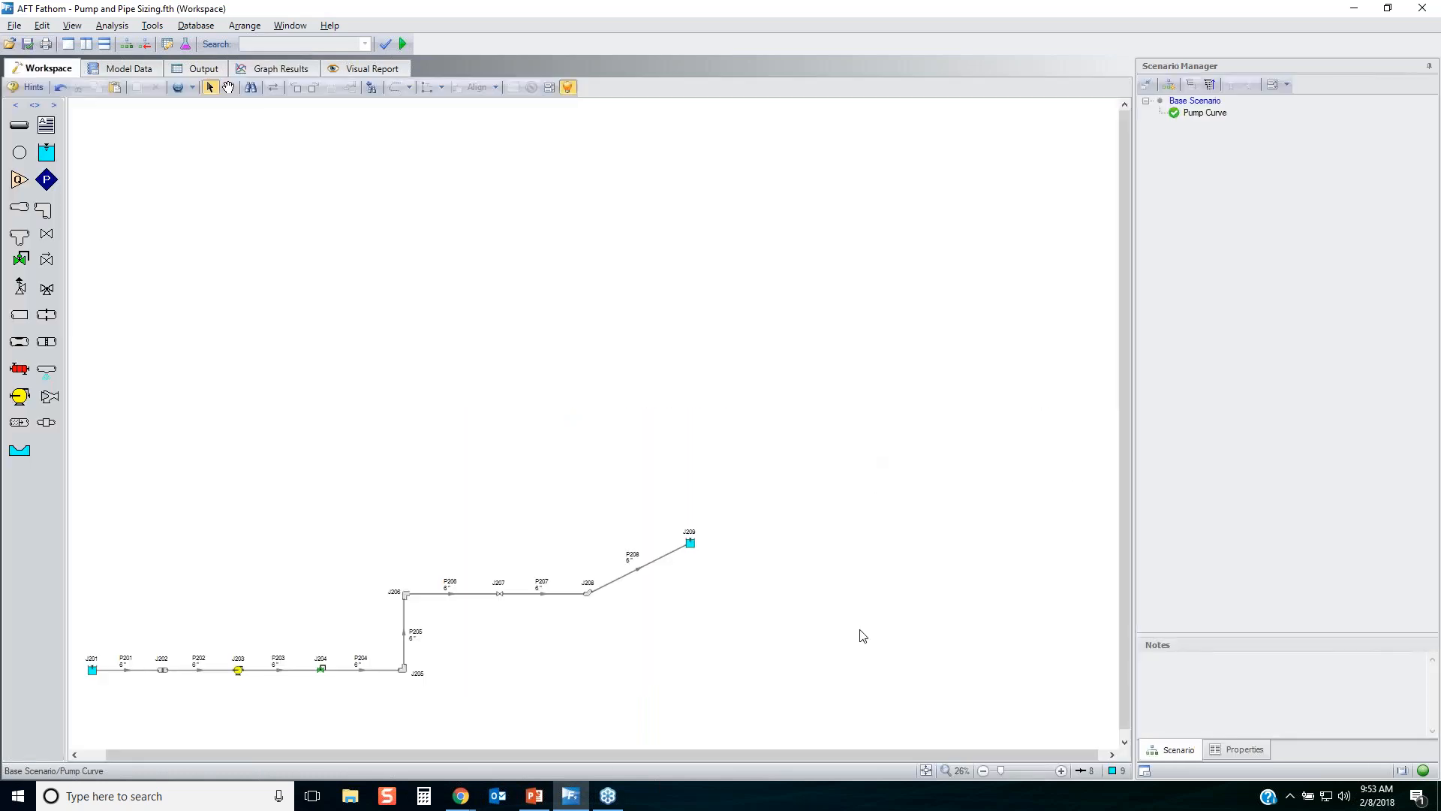
left_click(926, 771)
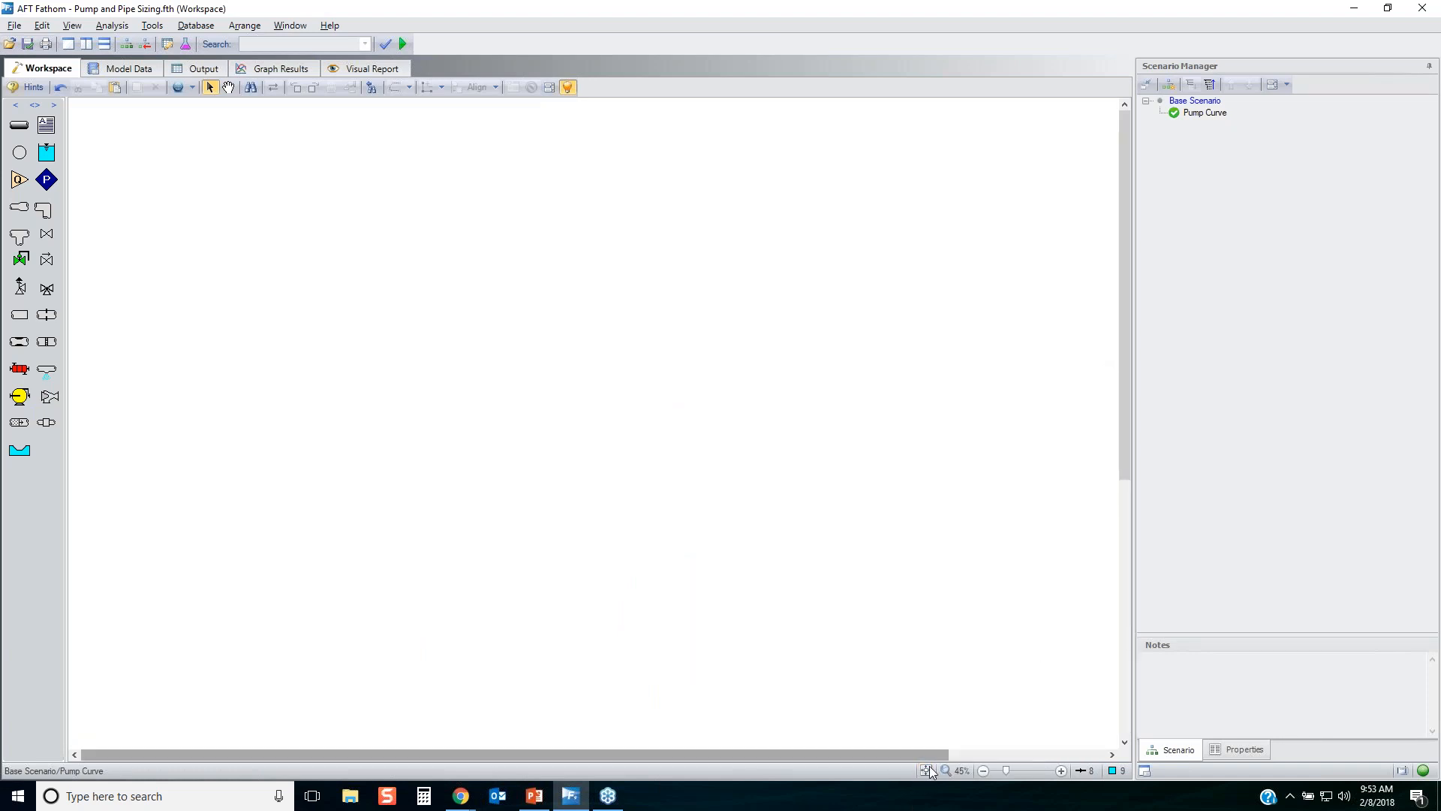
left_click(926, 771)
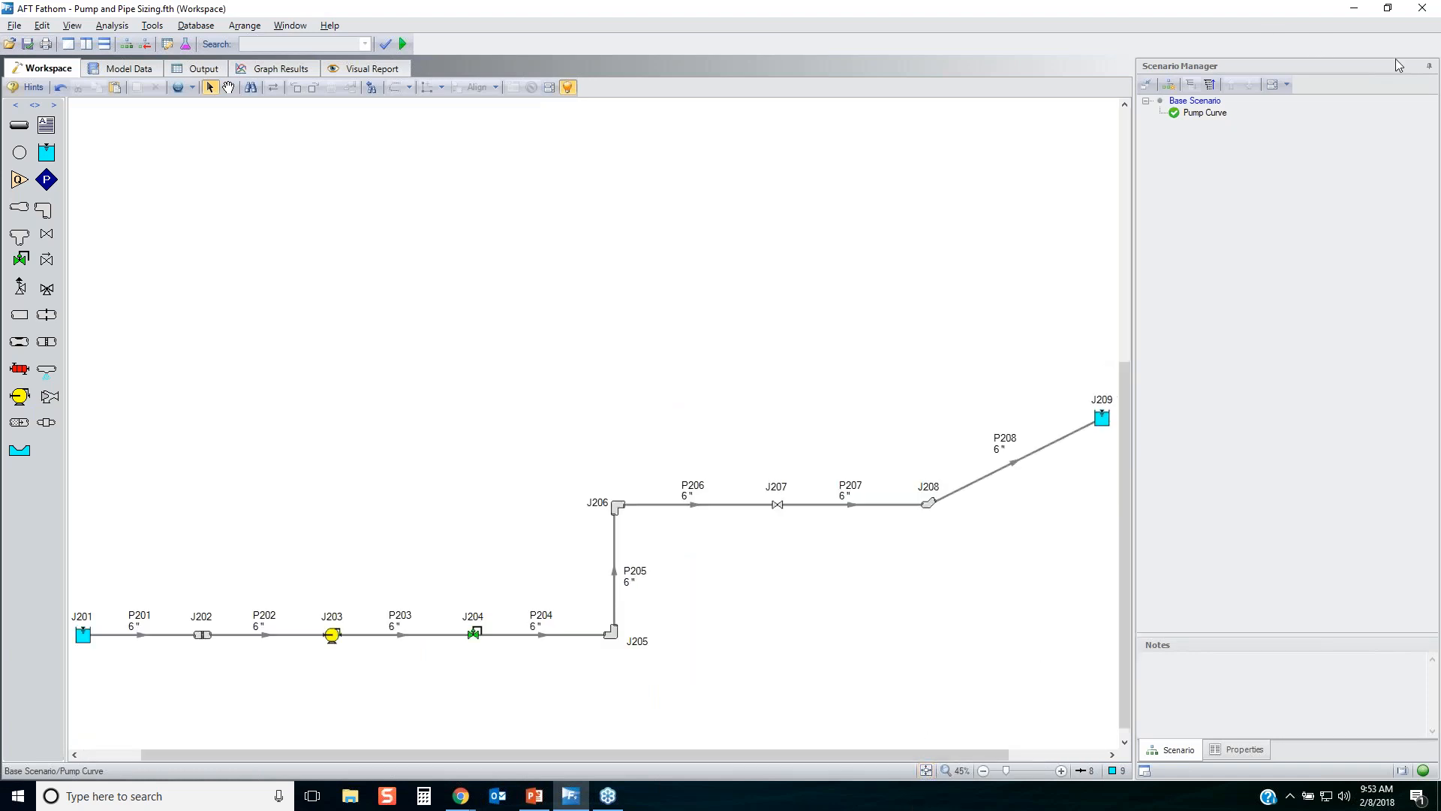
left_click(1431, 73)
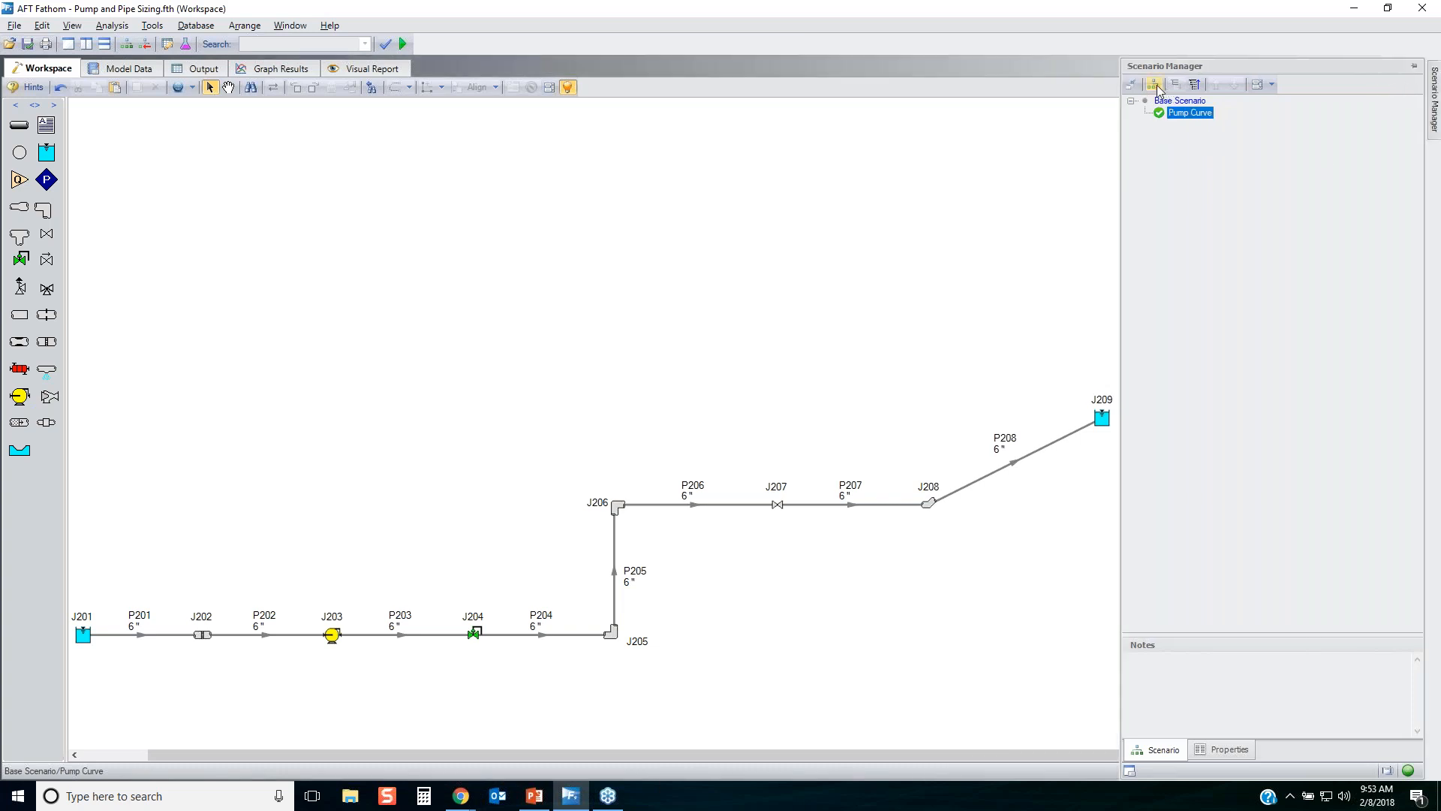
left_click(1191, 84)
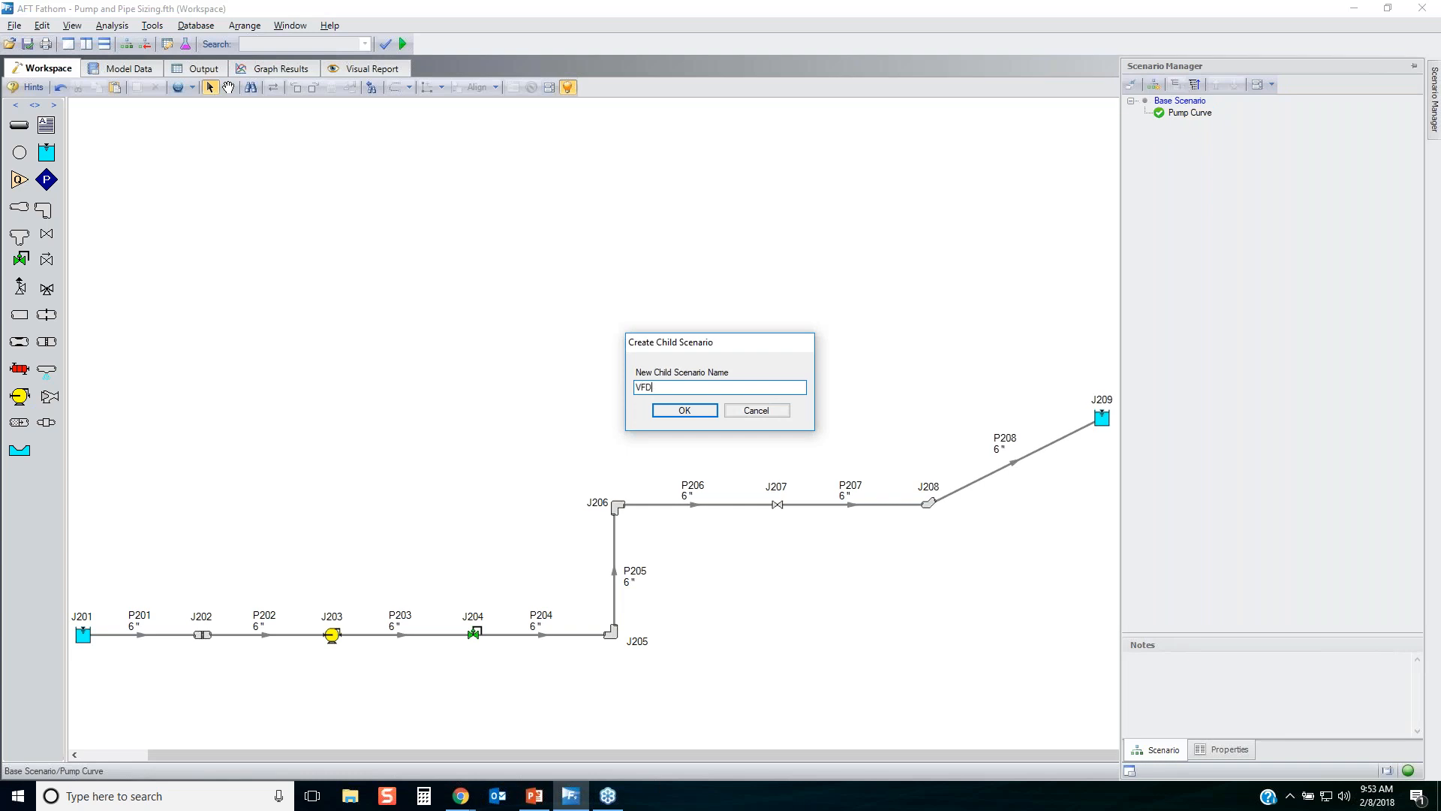
type("VFD")
key("Return")
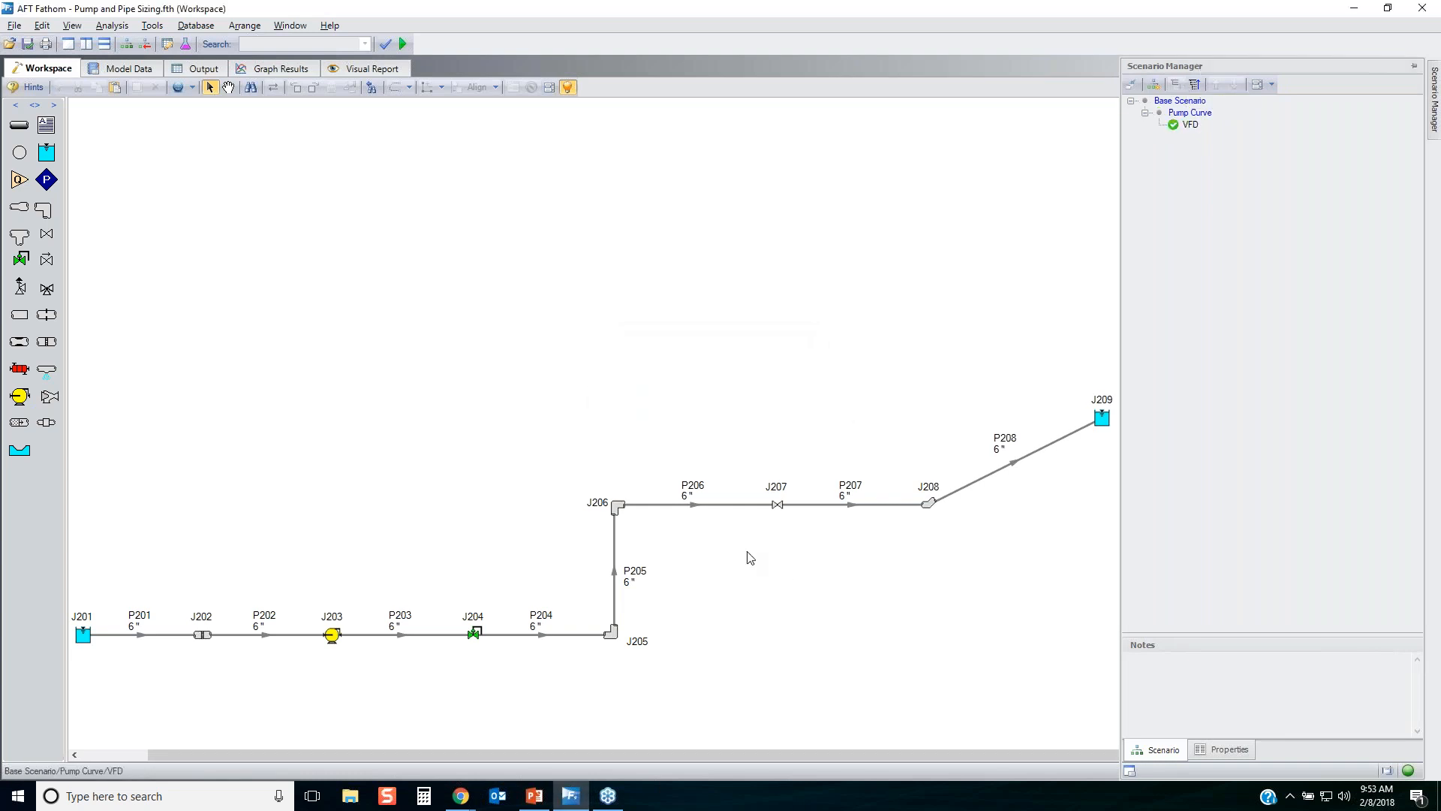
In the properties of pump J203, enable impeller modifications based on the actual impeller size.
left_click(336, 638)
double_click(334, 637)
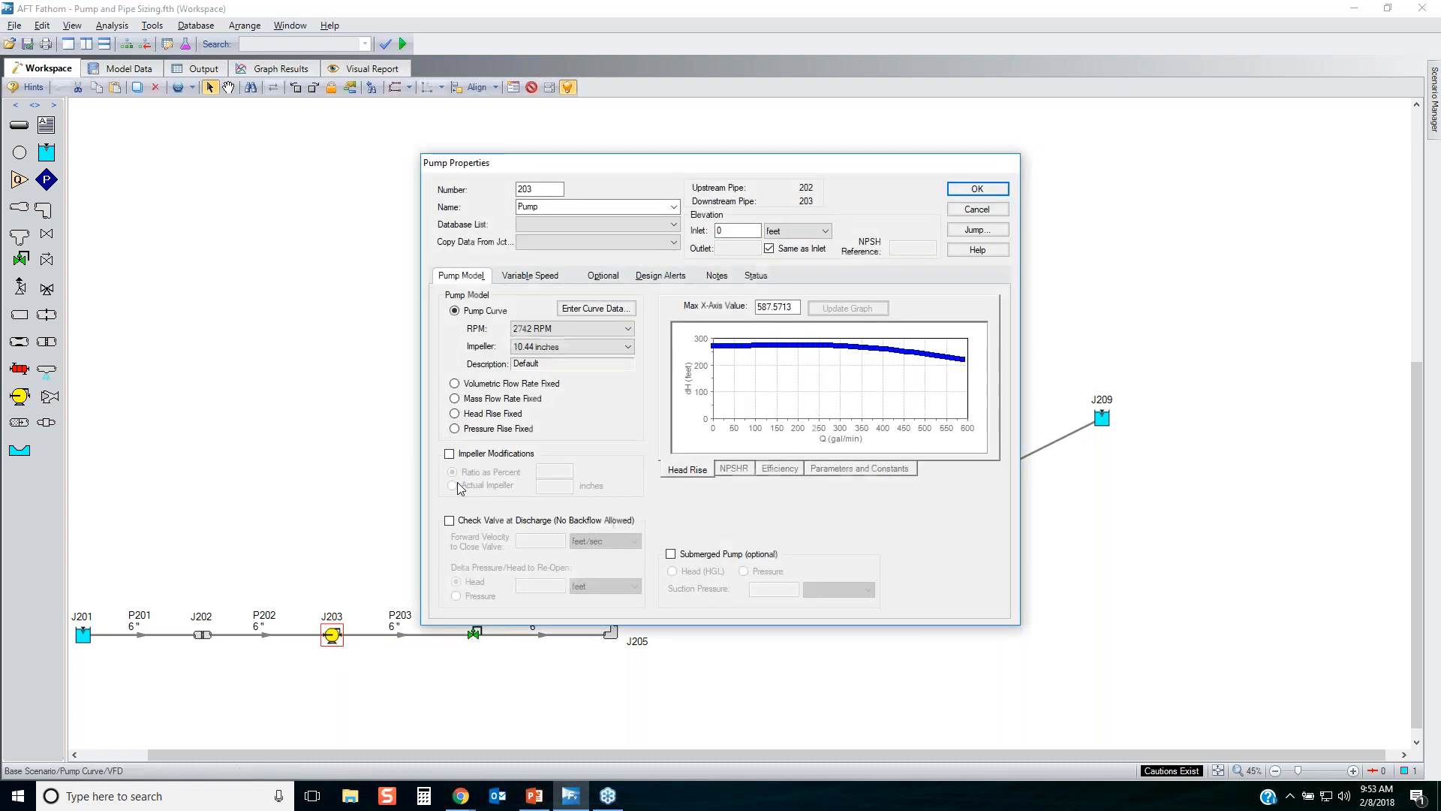
left_click(448, 454)
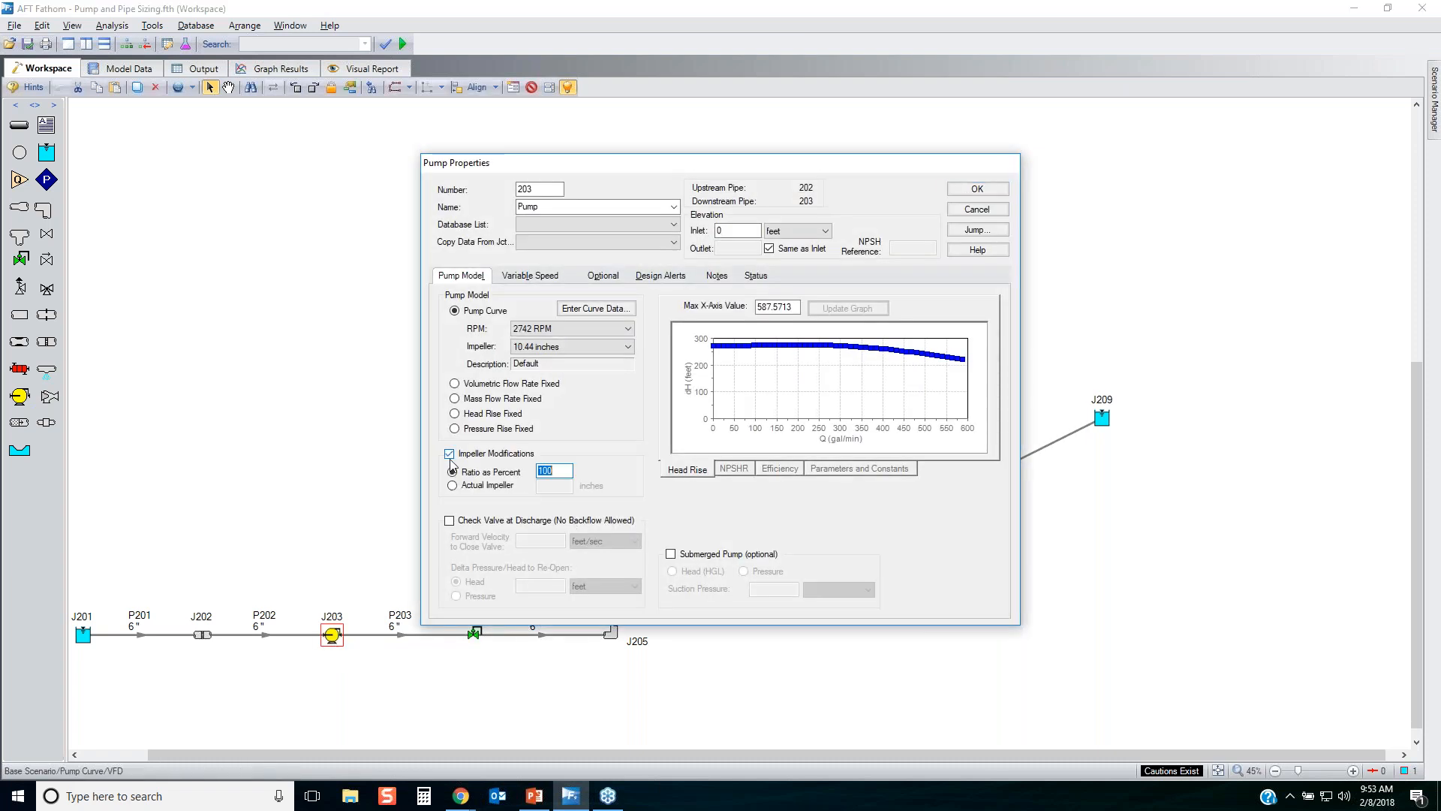
left_click(499, 475)
left_click(481, 490)
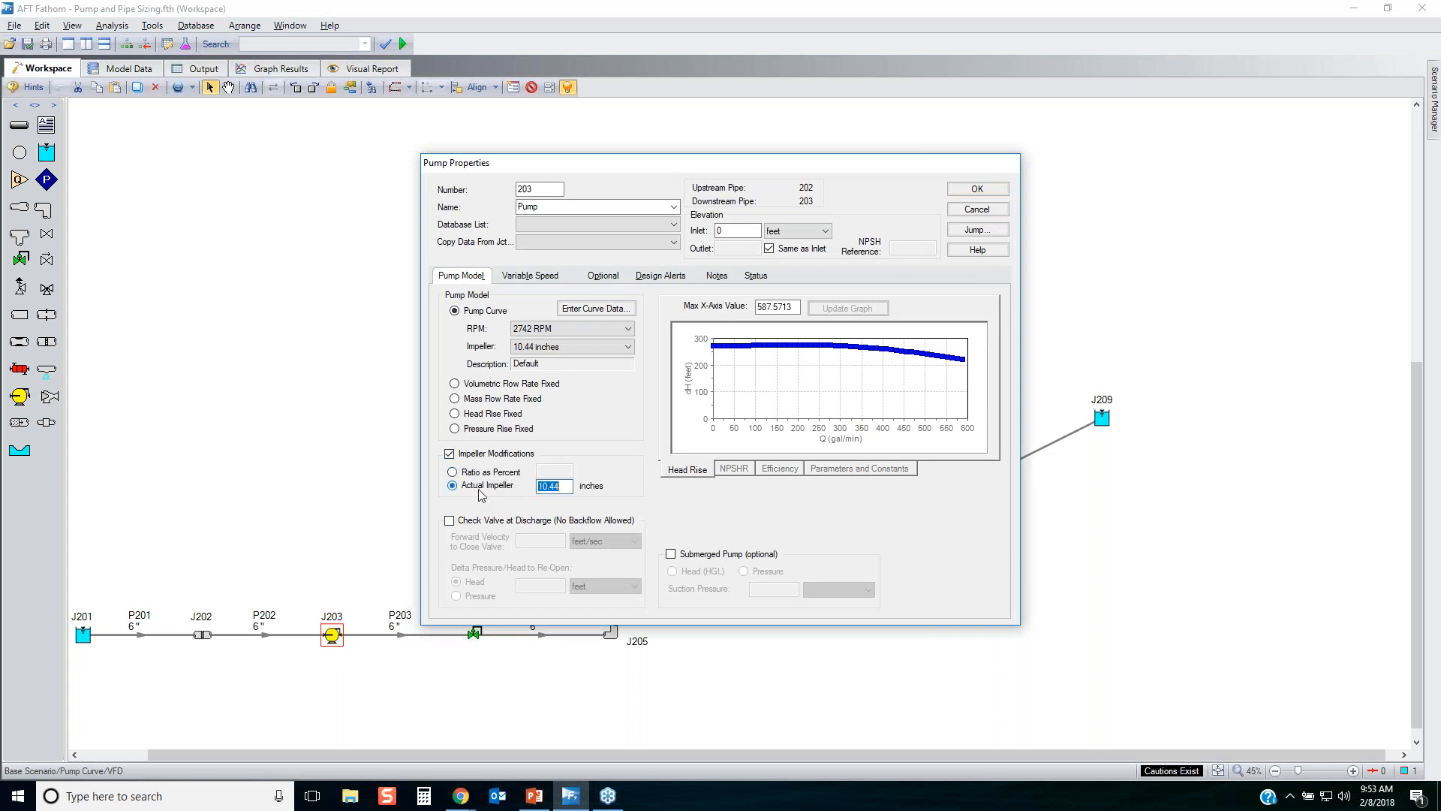
Make pump J203 a variable-speed controlled pump with a volumetric flow rate setpoint of 400 gal/min, accepting that existing results are cleared.
left_click(536, 280)
left_click_drag(555, 313, 498, 313)
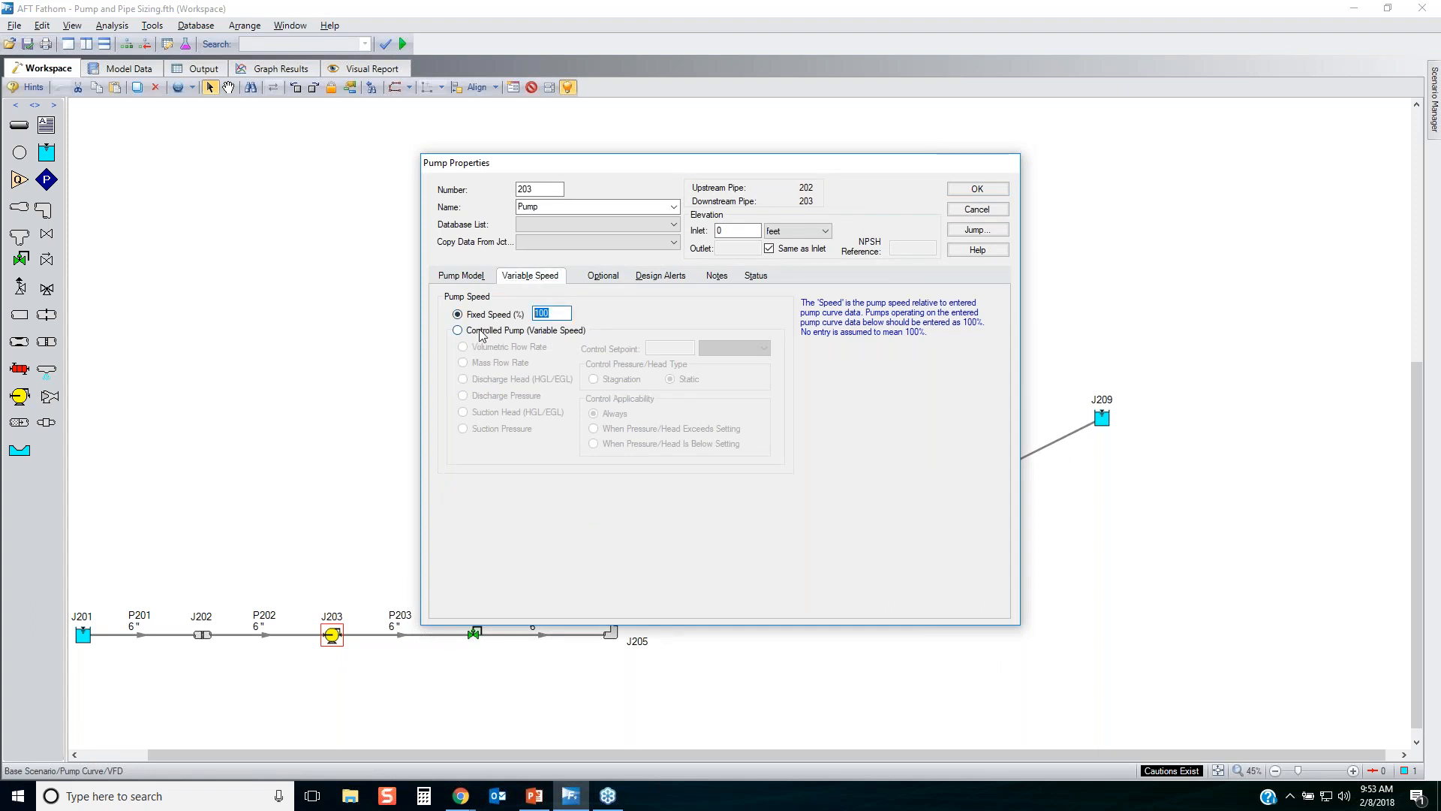
left_click(481, 330)
type("400")
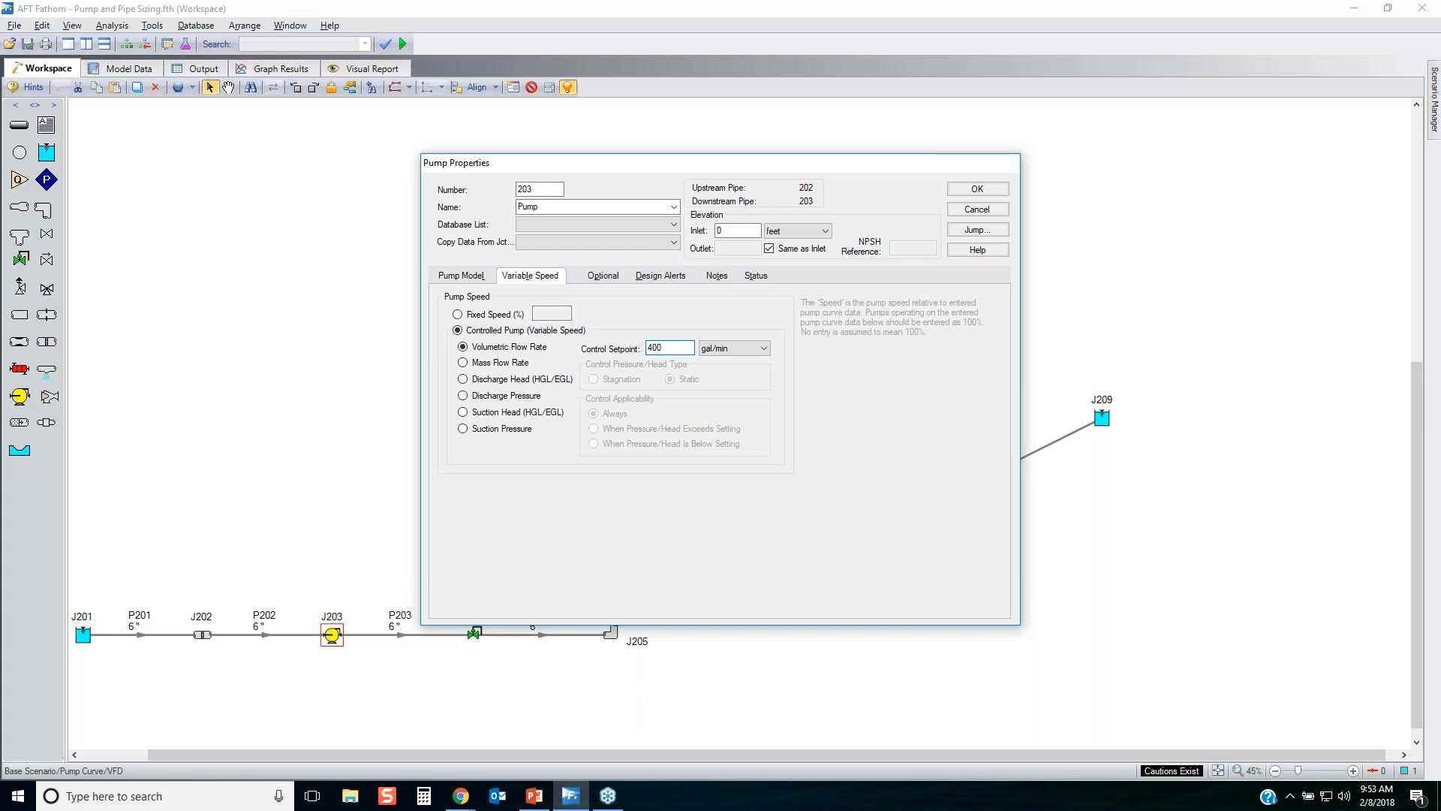
left_click(976, 189)
left_click(680, 395)
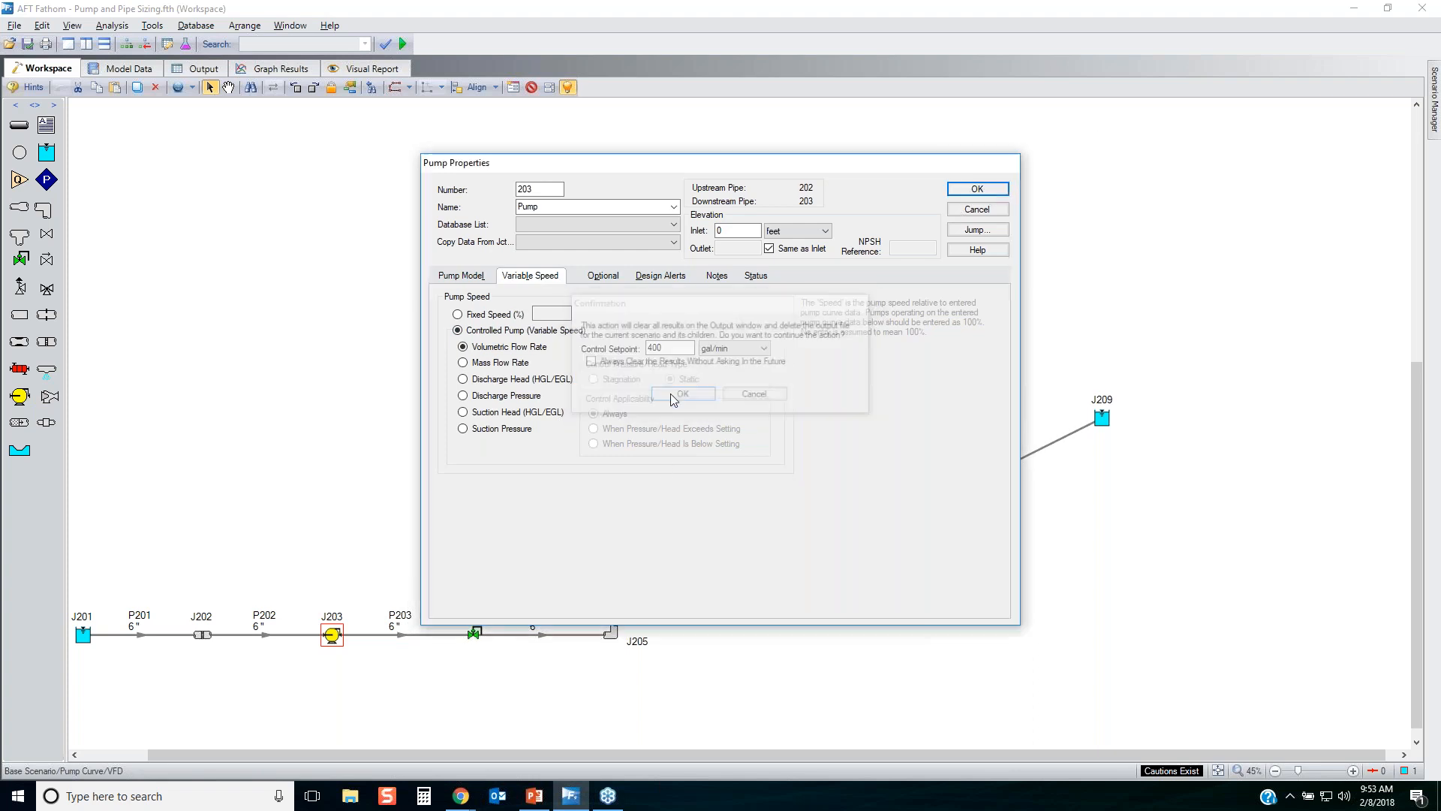
Run the VFD scenario and add it to the scenarios shown in the multi-scenario output.
left_click(403, 45)
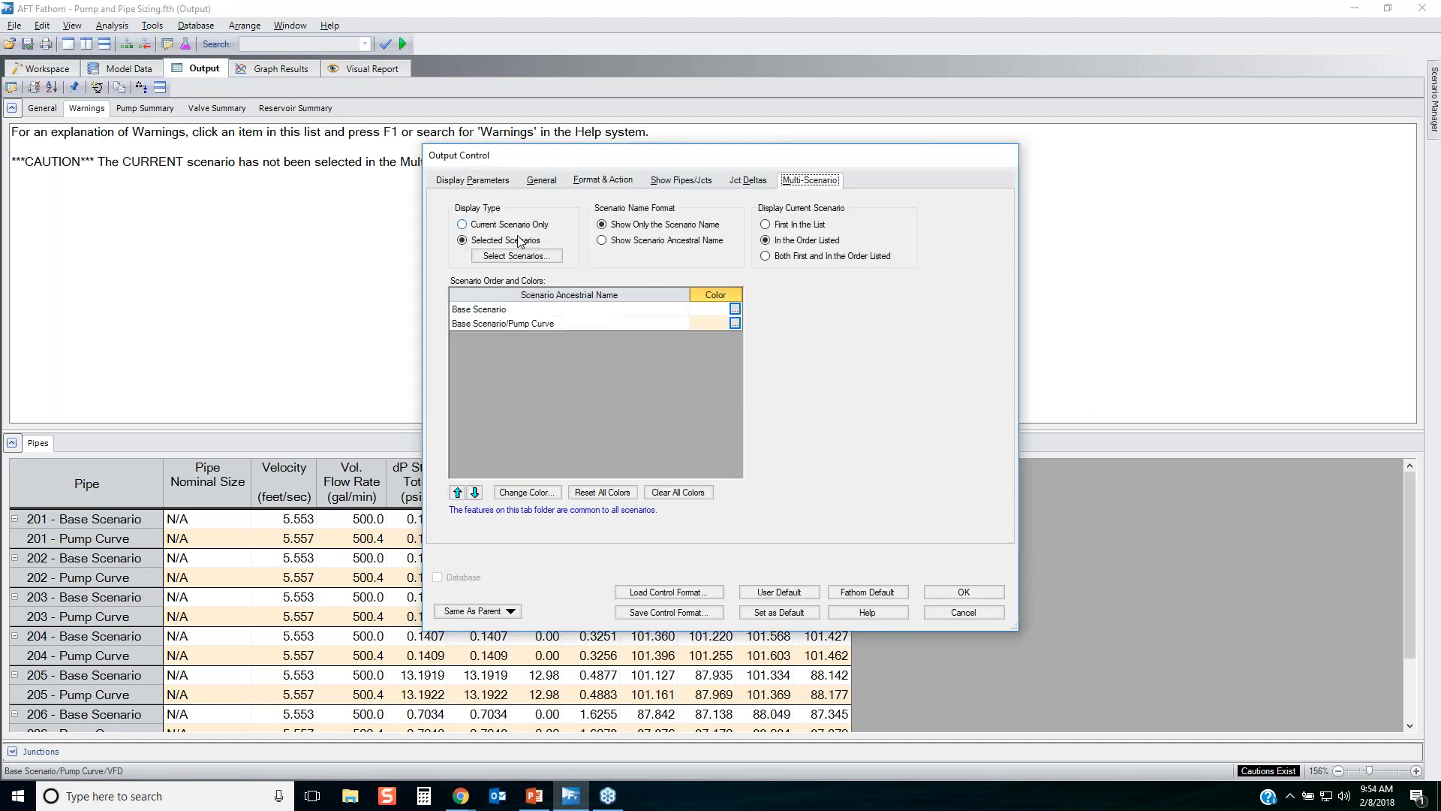
left_click(530, 257)
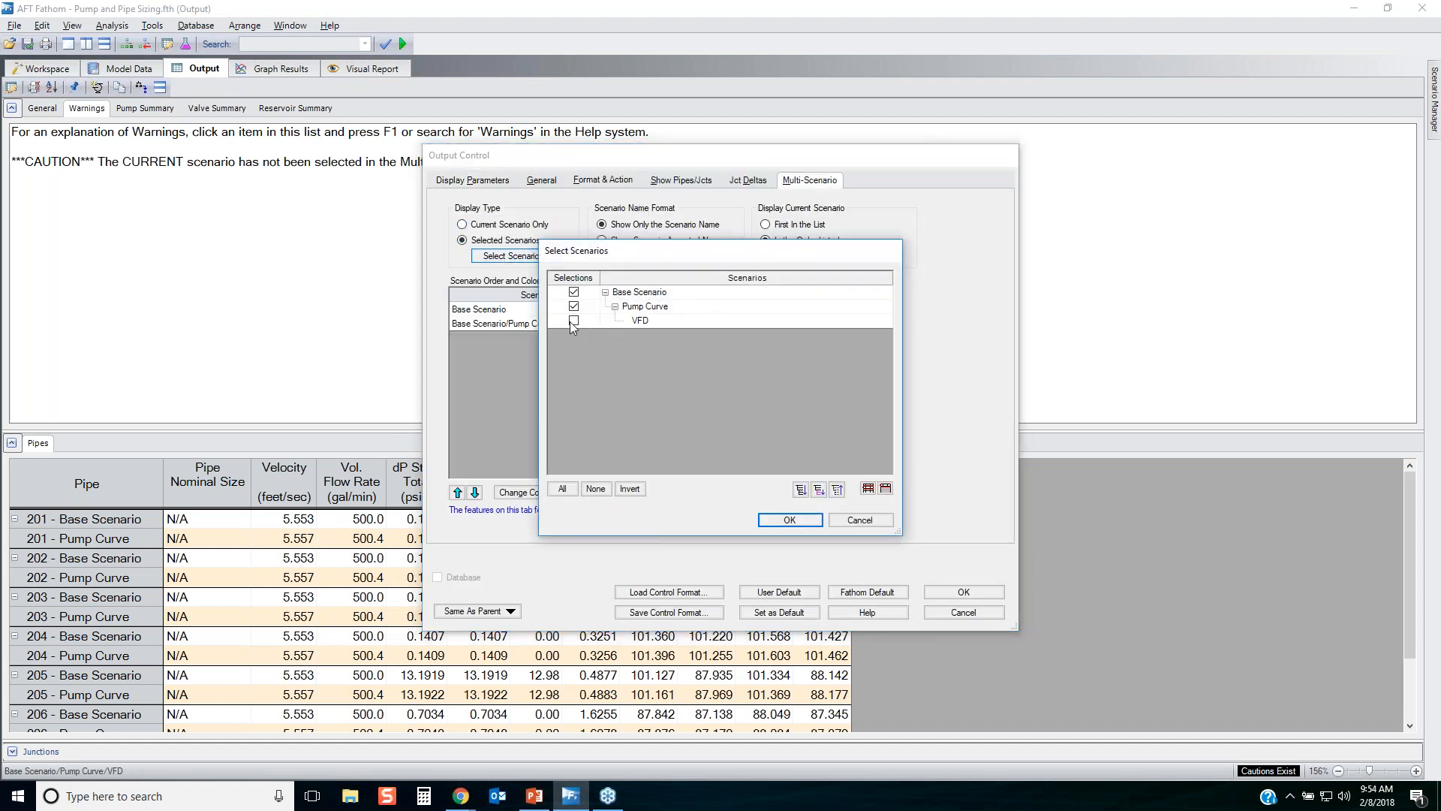
left_click(790, 519)
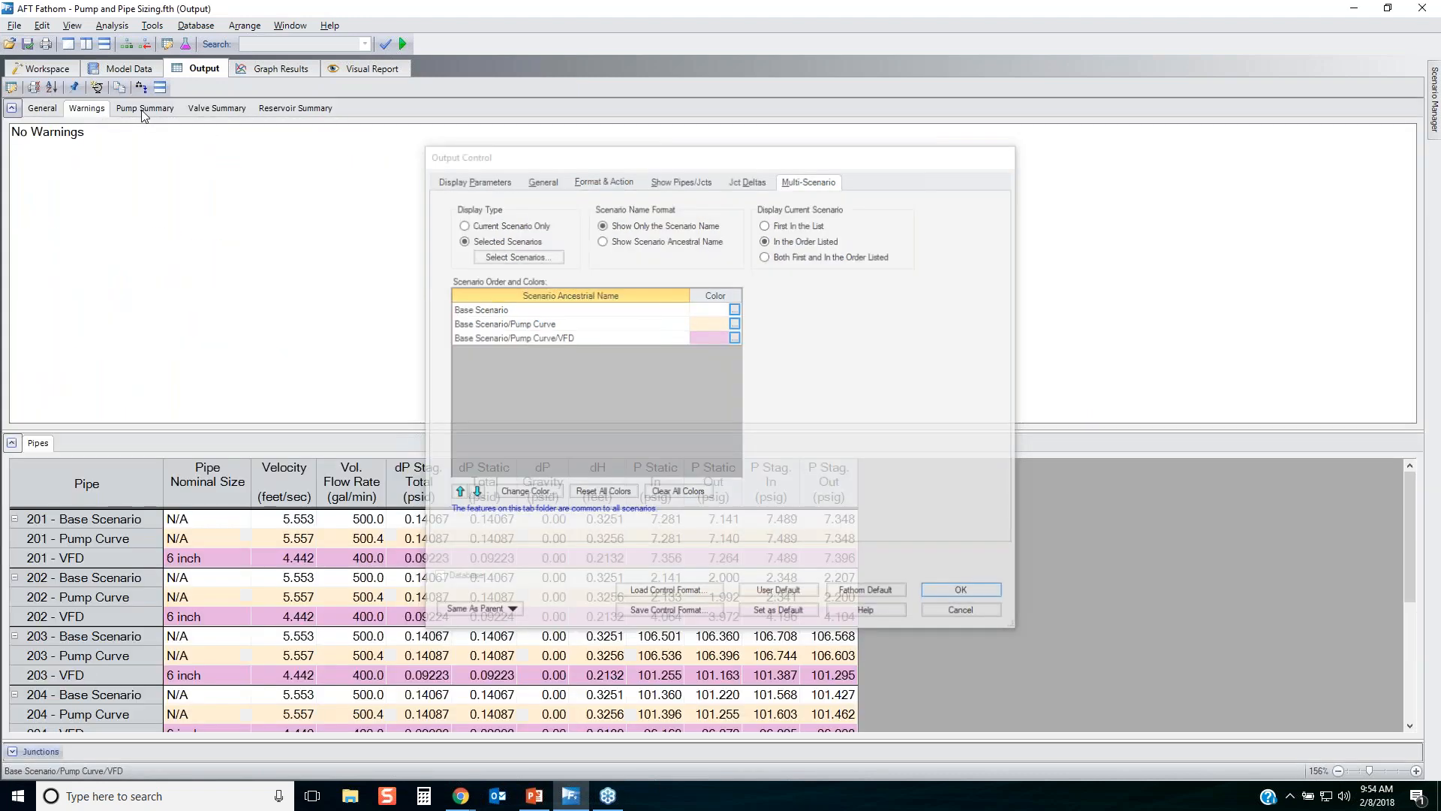
Compare pump 203 across the scenarios in the pump summary, examining the VFD scenario's volumetric flow and speed.
left_click(143, 109)
left_click_drag(297, 185, 882, 202)
left_click(293, 223)
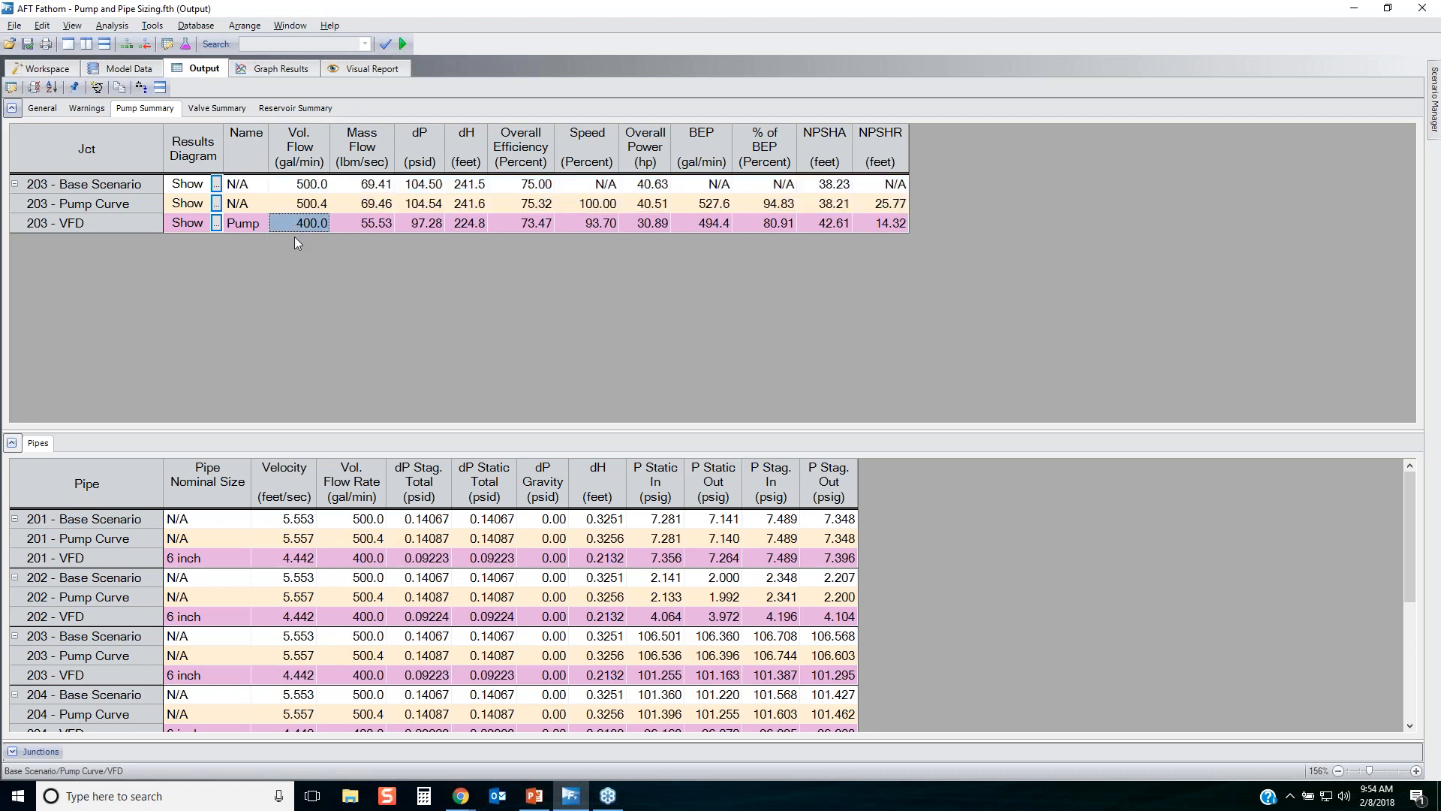
left_click(586, 227)
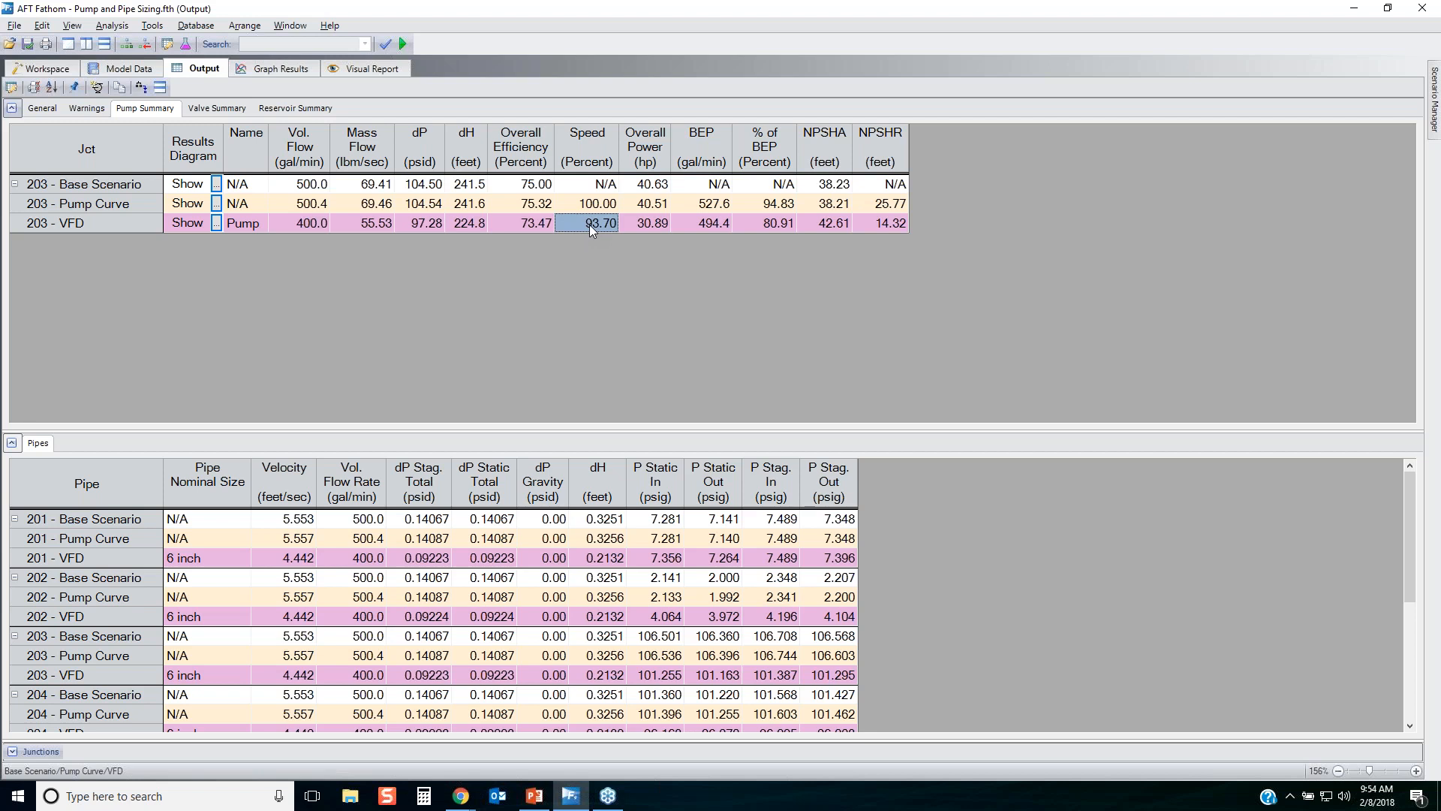
Return from the output to the workspace and fit the whole piping model in view.
left_click(48, 70)
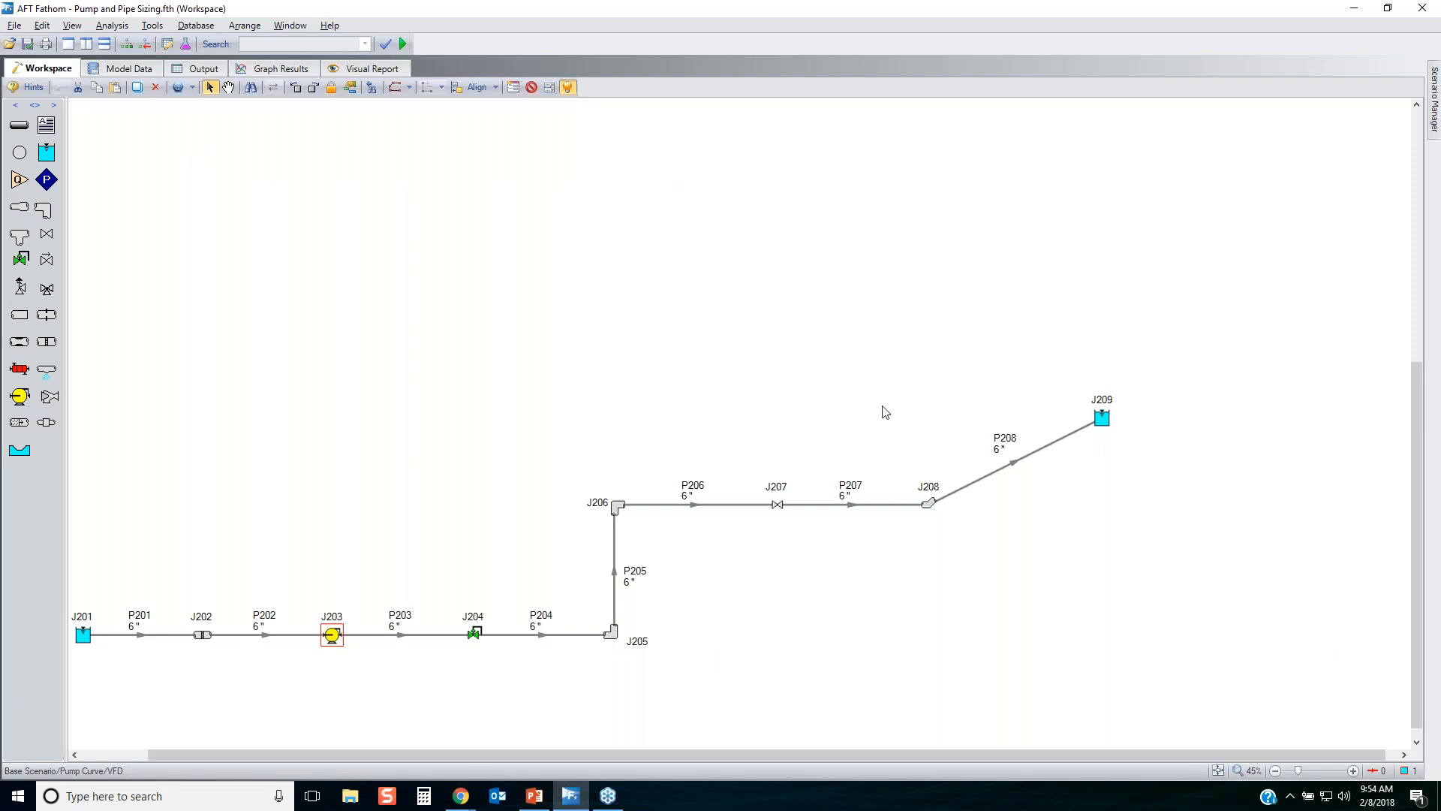
left_click_drag(445, 598, 517, 665)
left_click(465, 497)
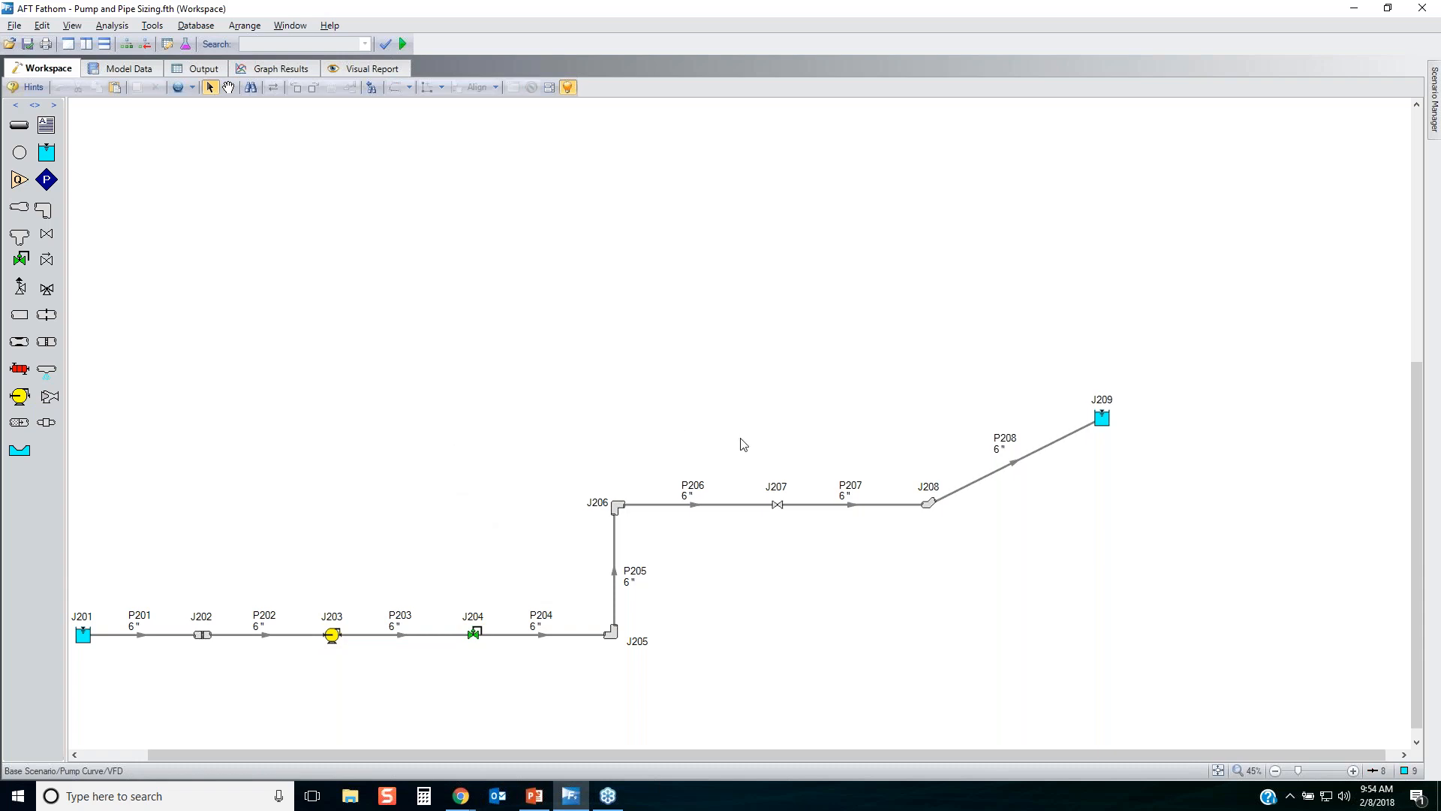
left_click(1217, 770)
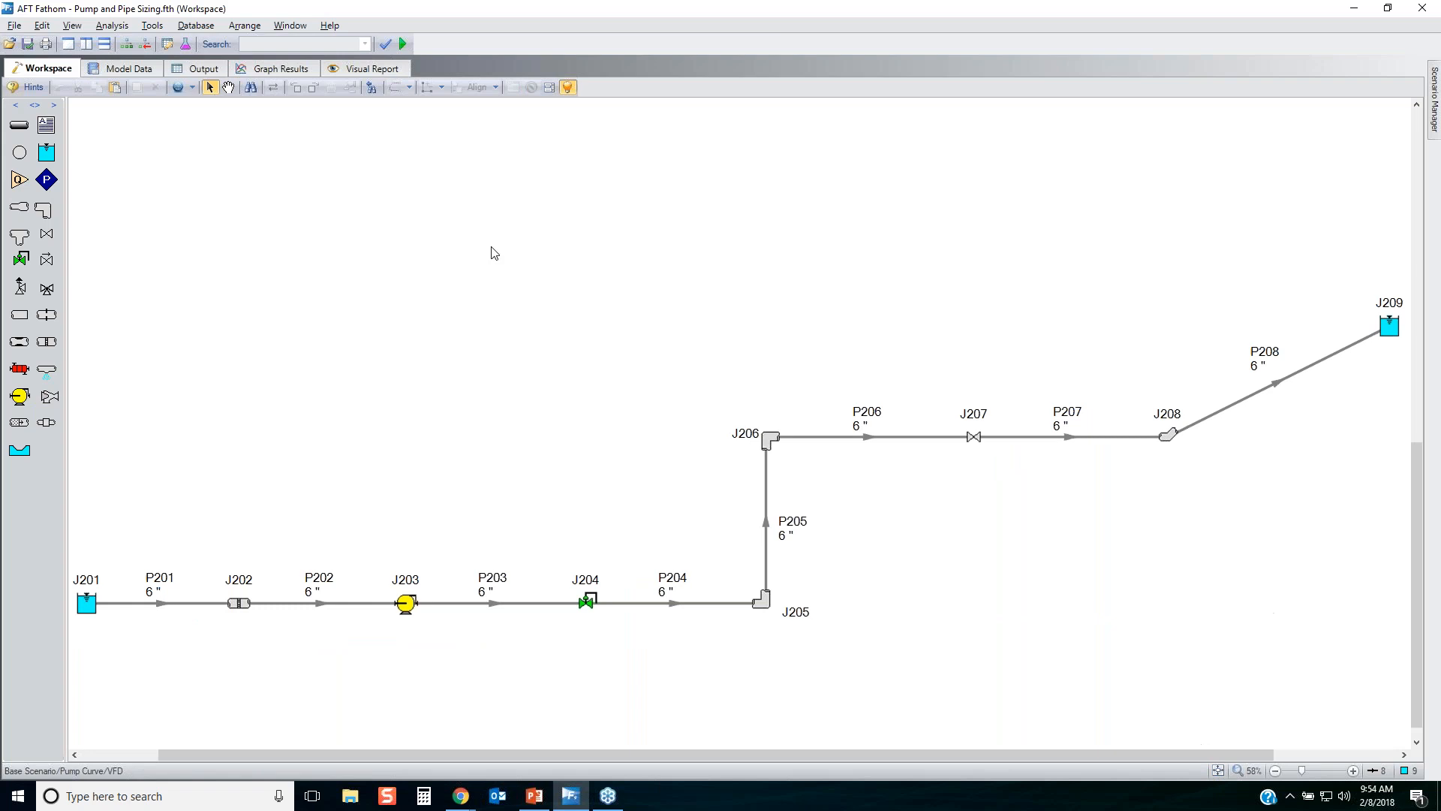
Turn on cost calculation for the VFD scenario, accepting that its existing results are cleared.
left_click(117, 27)
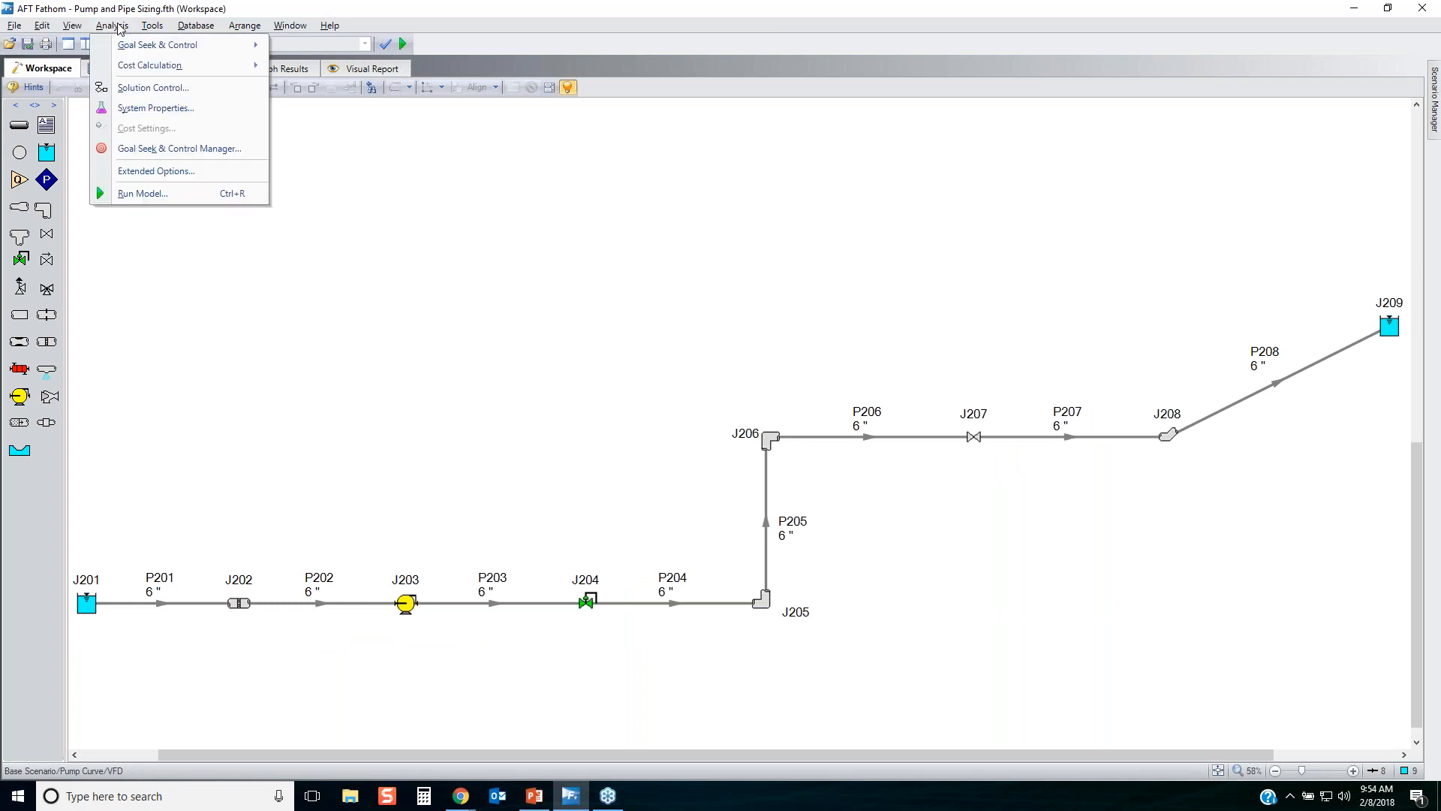
mouse_move(136, 67)
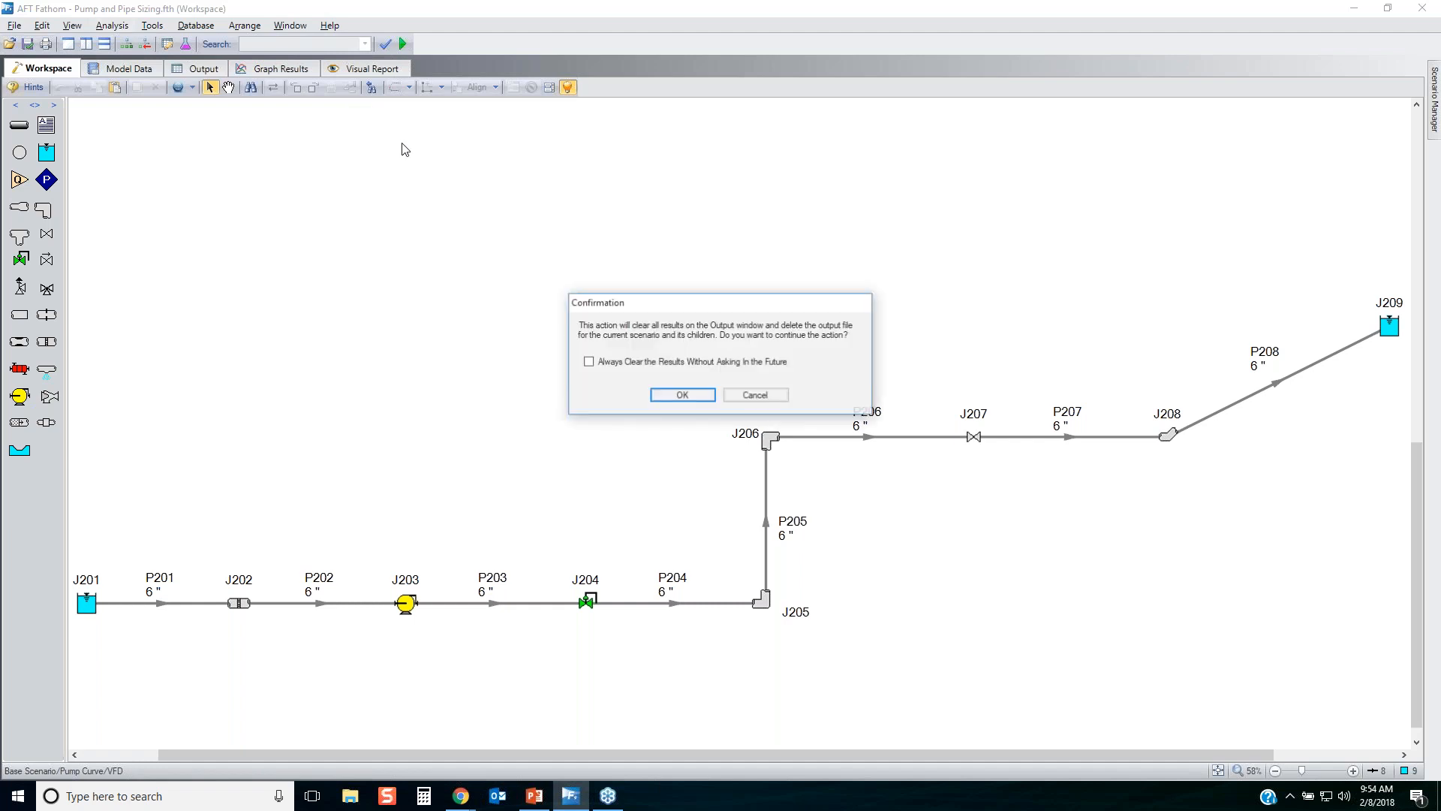
left_click(684, 395)
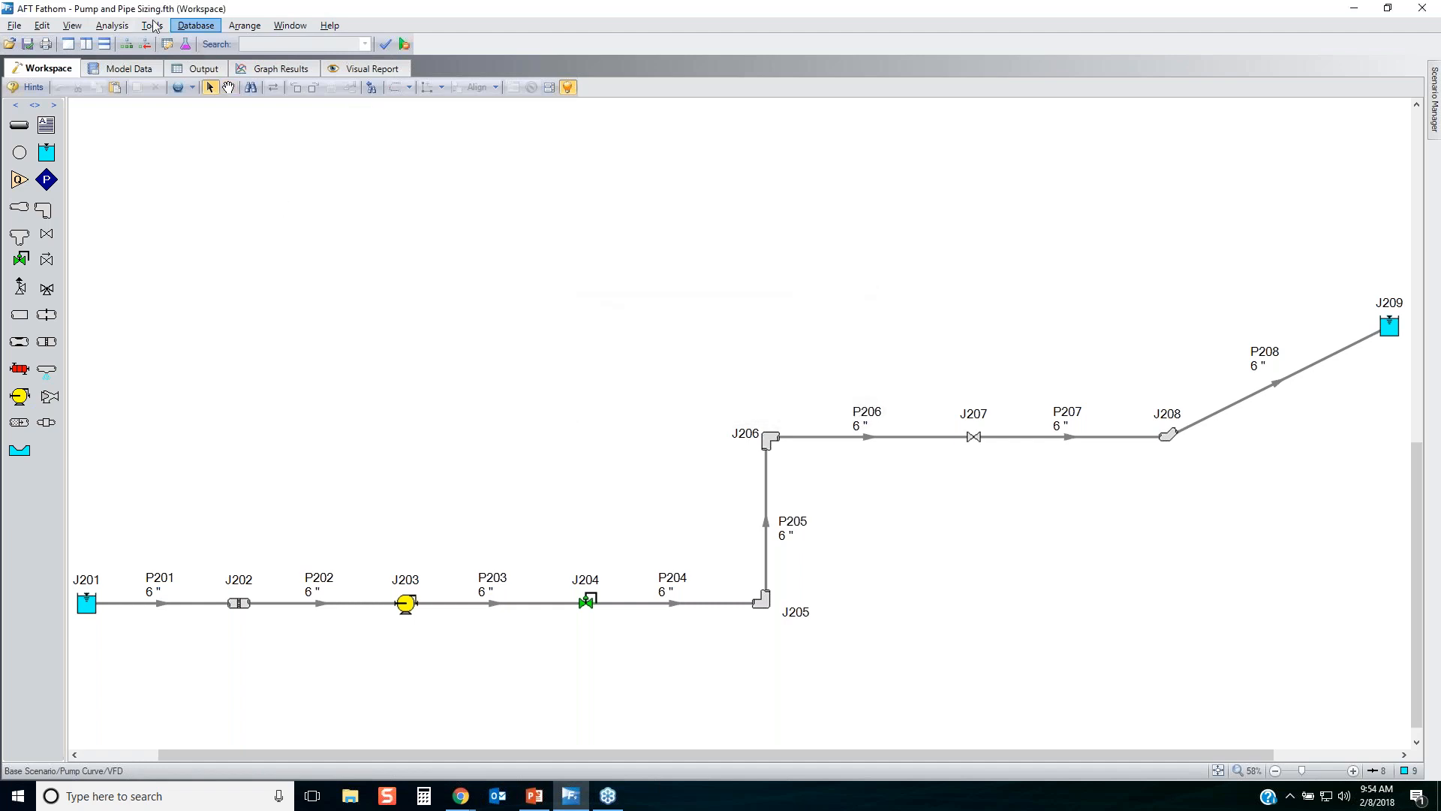
Try cost settings with energy at 0.10 U.S. Dollars per kW-hr and material, installation, maintenance and operation/energy costs included, and discard them.
left_click(112, 25)
left_click(230, 152)
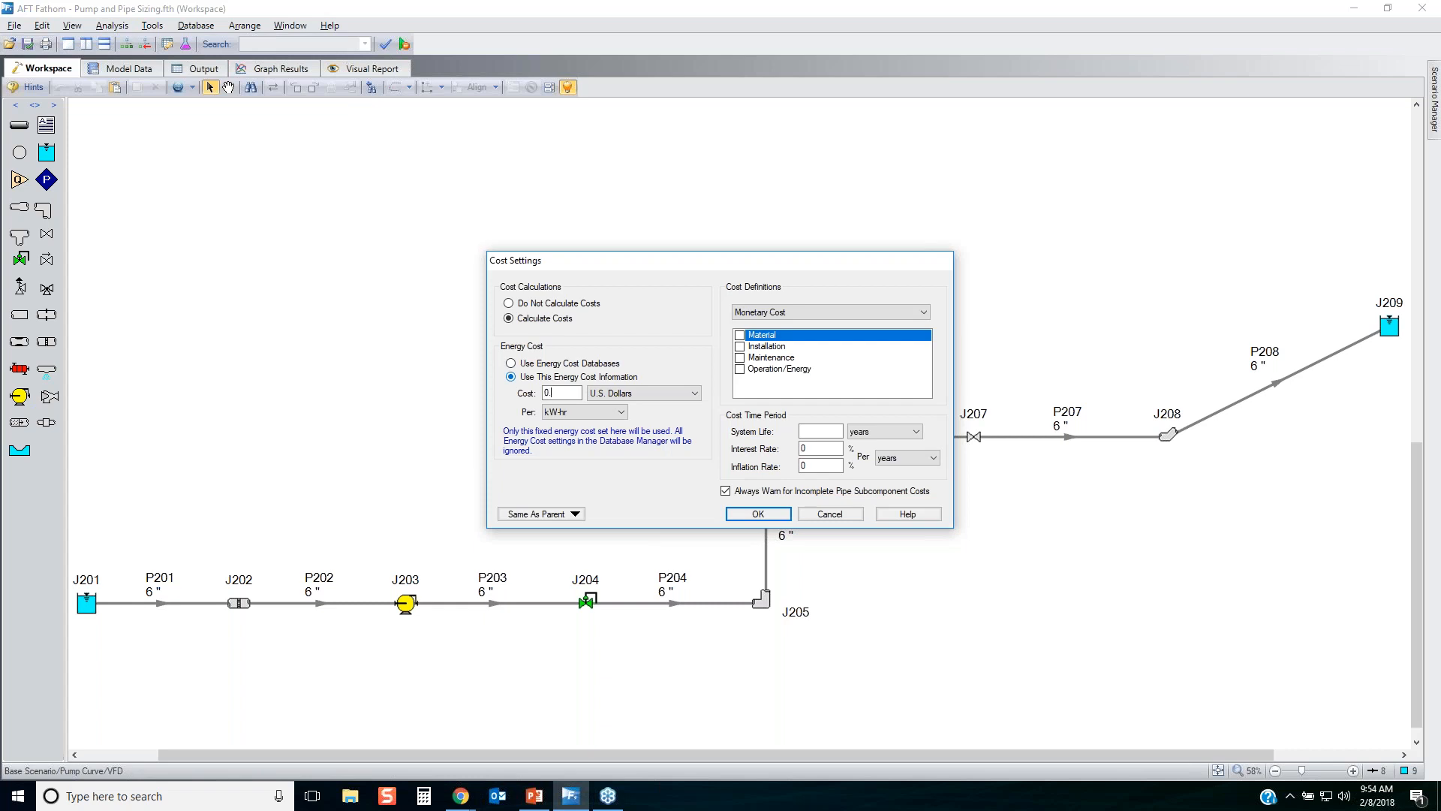
type("0")
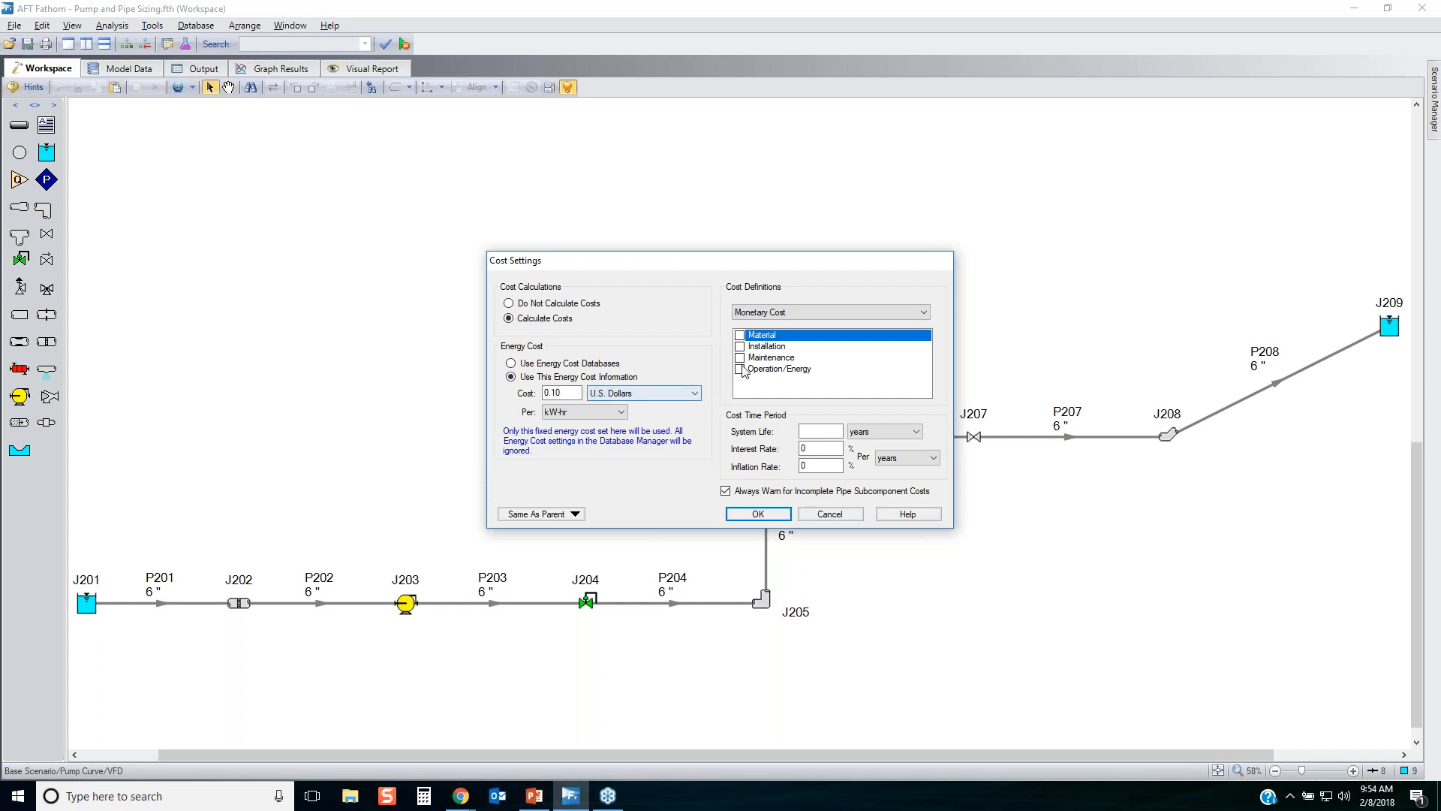
left_click(739, 335)
left_click(740, 346)
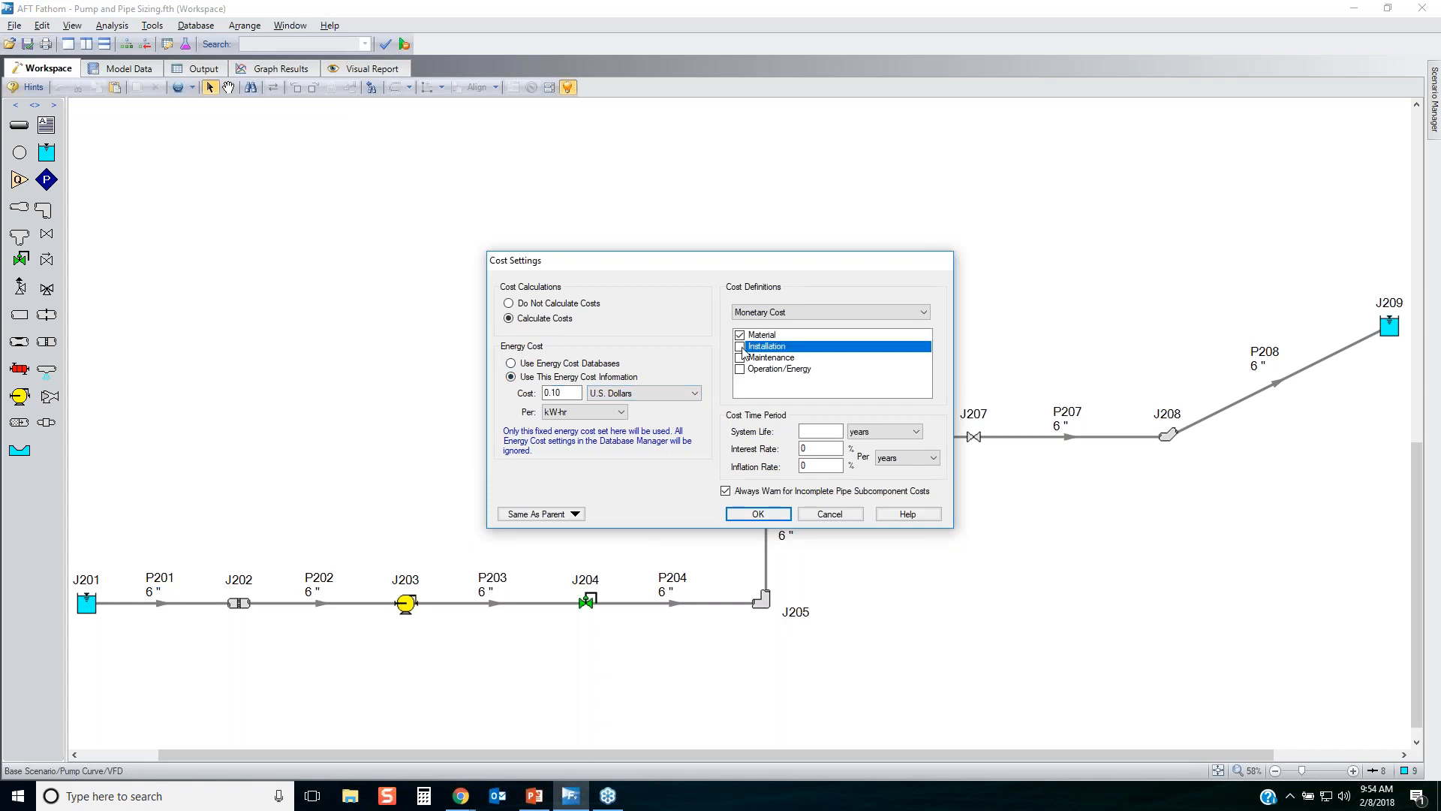
left_click(740, 357)
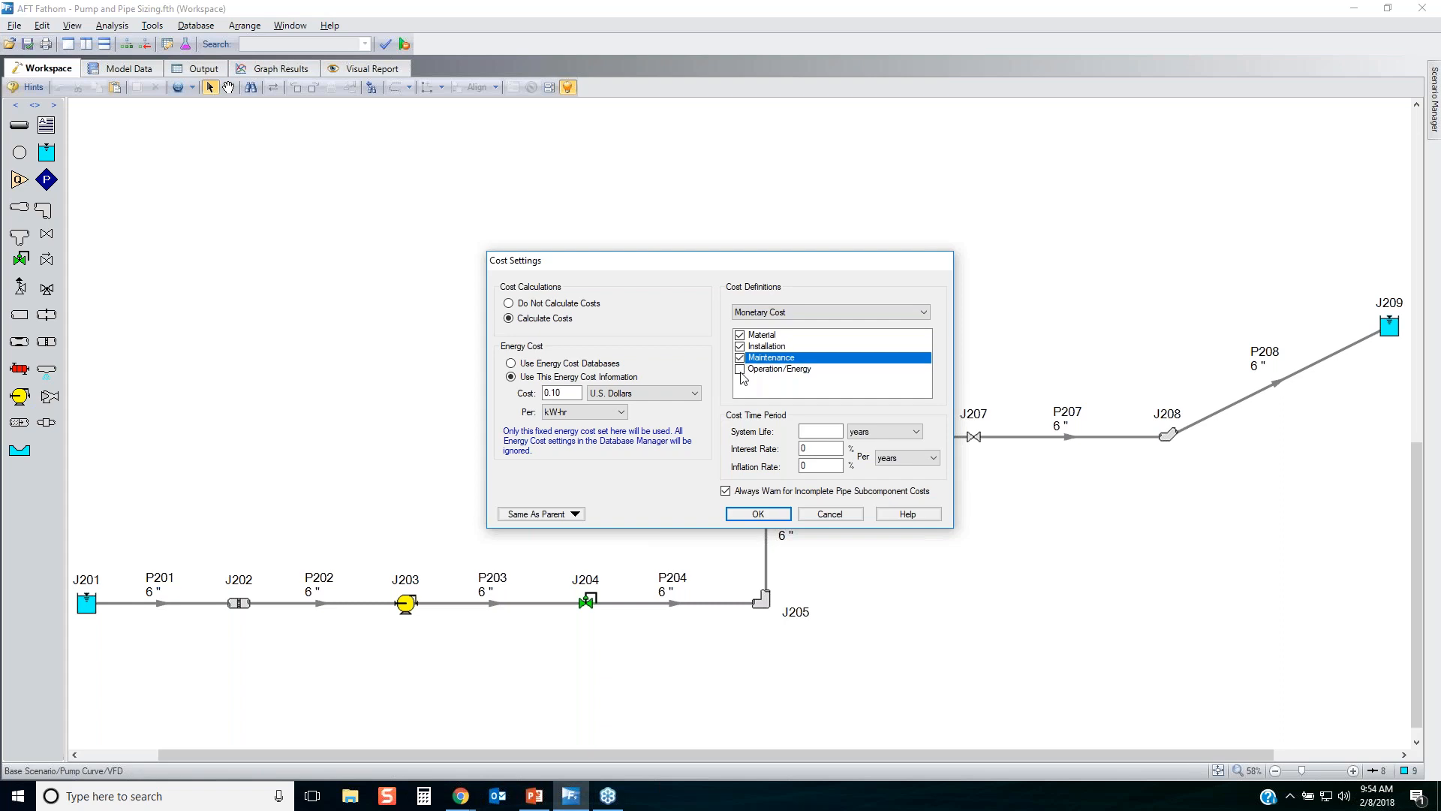
left_click(739, 368)
left_click(820, 432)
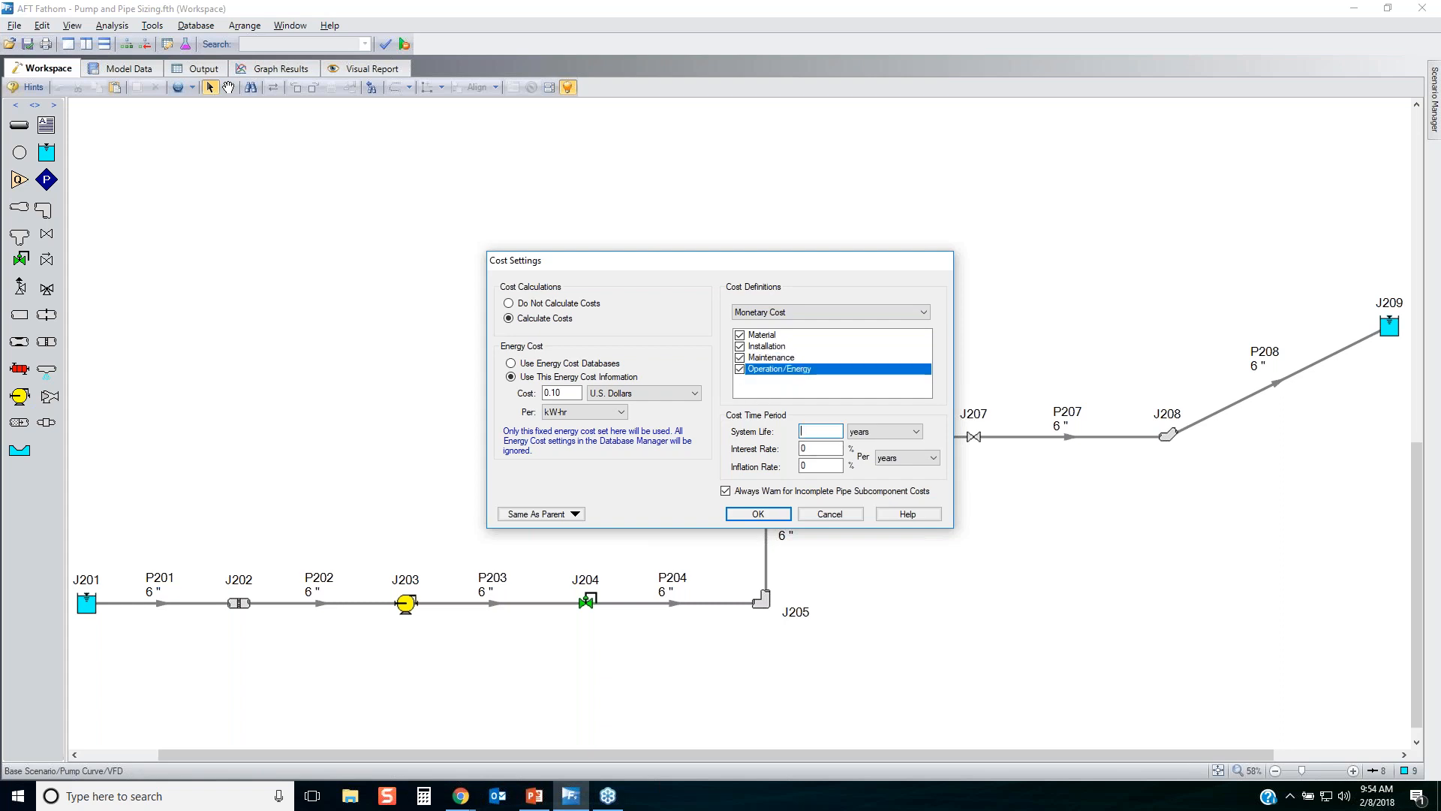
left_click(895, 432)
left_click(814, 391)
left_click(830, 515)
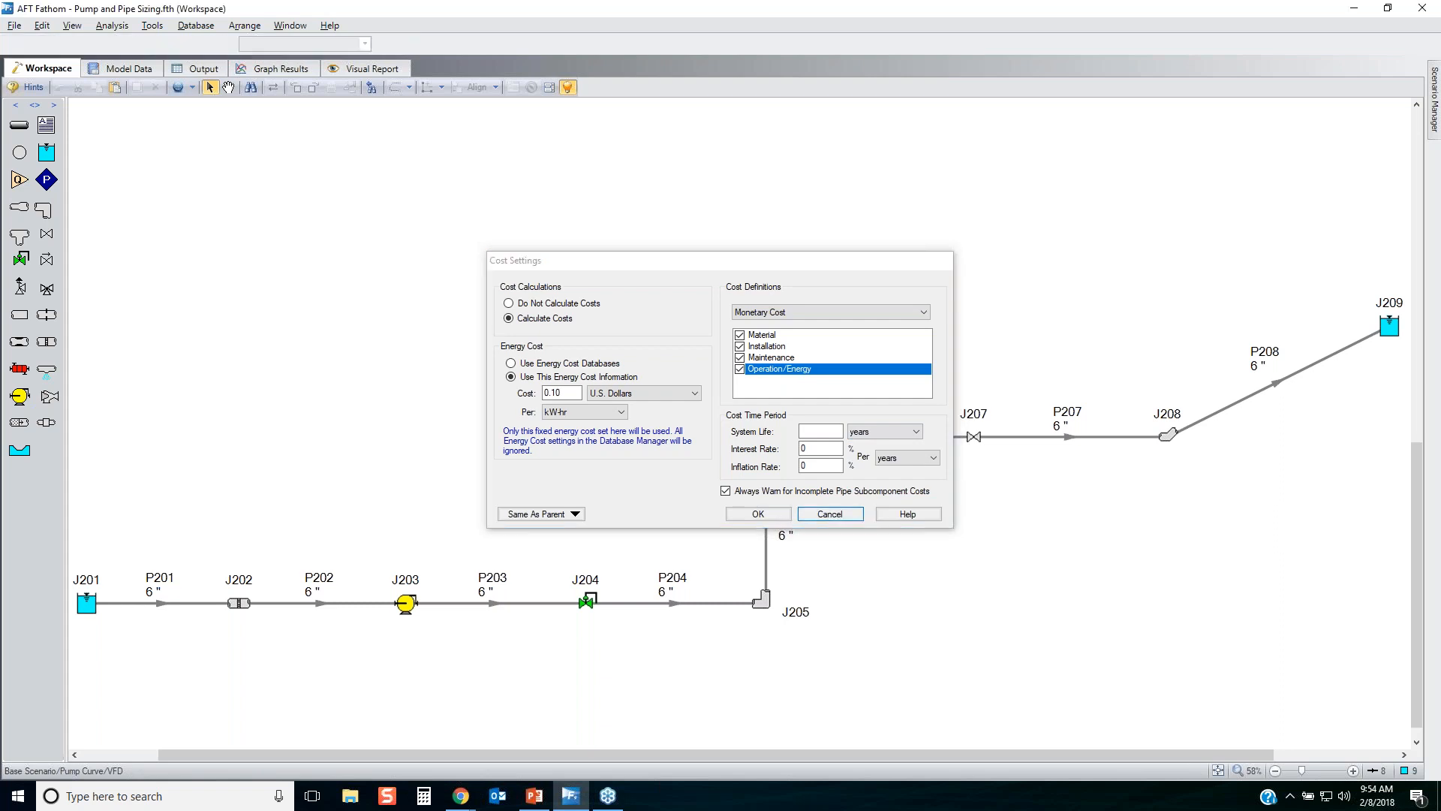
left_click_drag(349, 542, 501, 680)
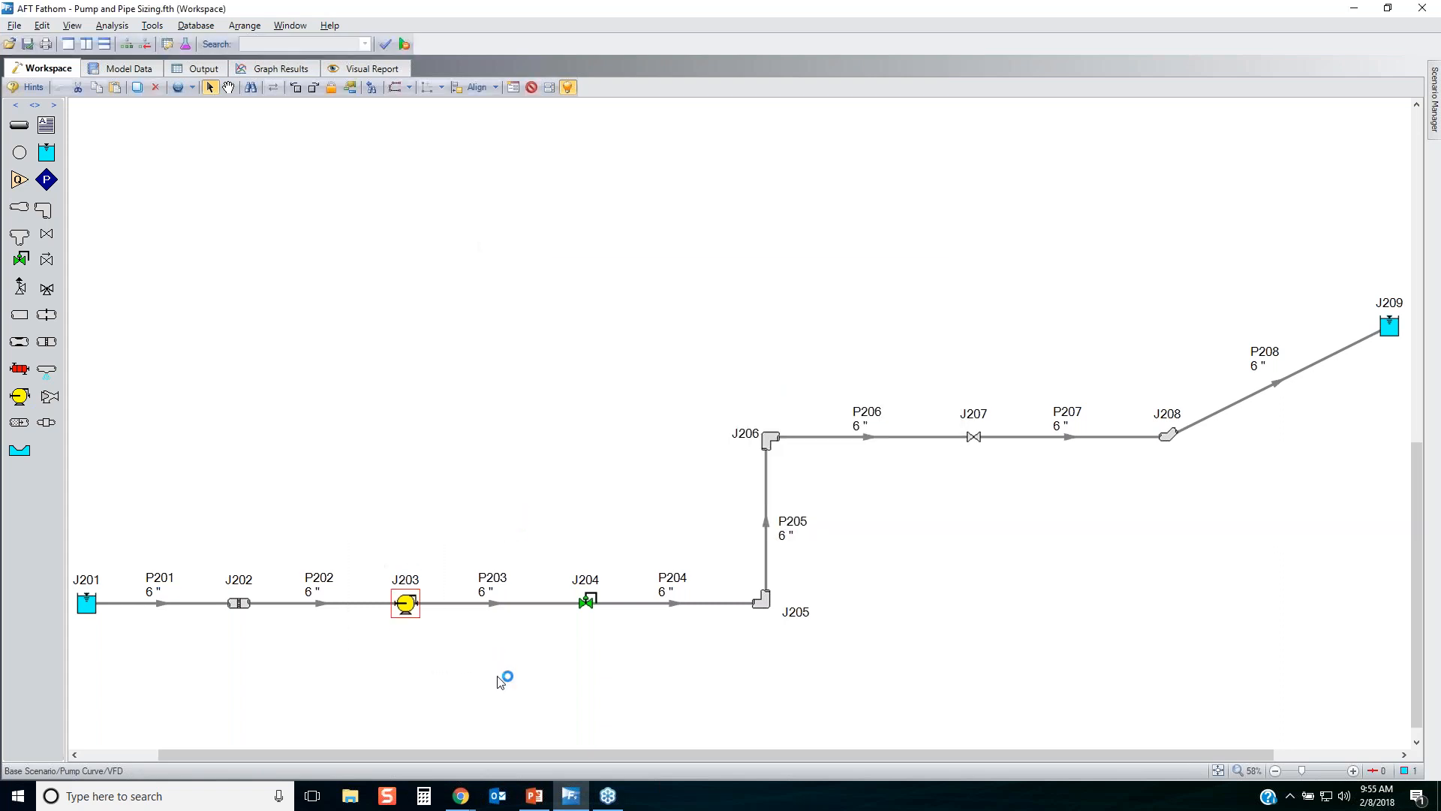
left_click_drag(530, 489, 658, 678)
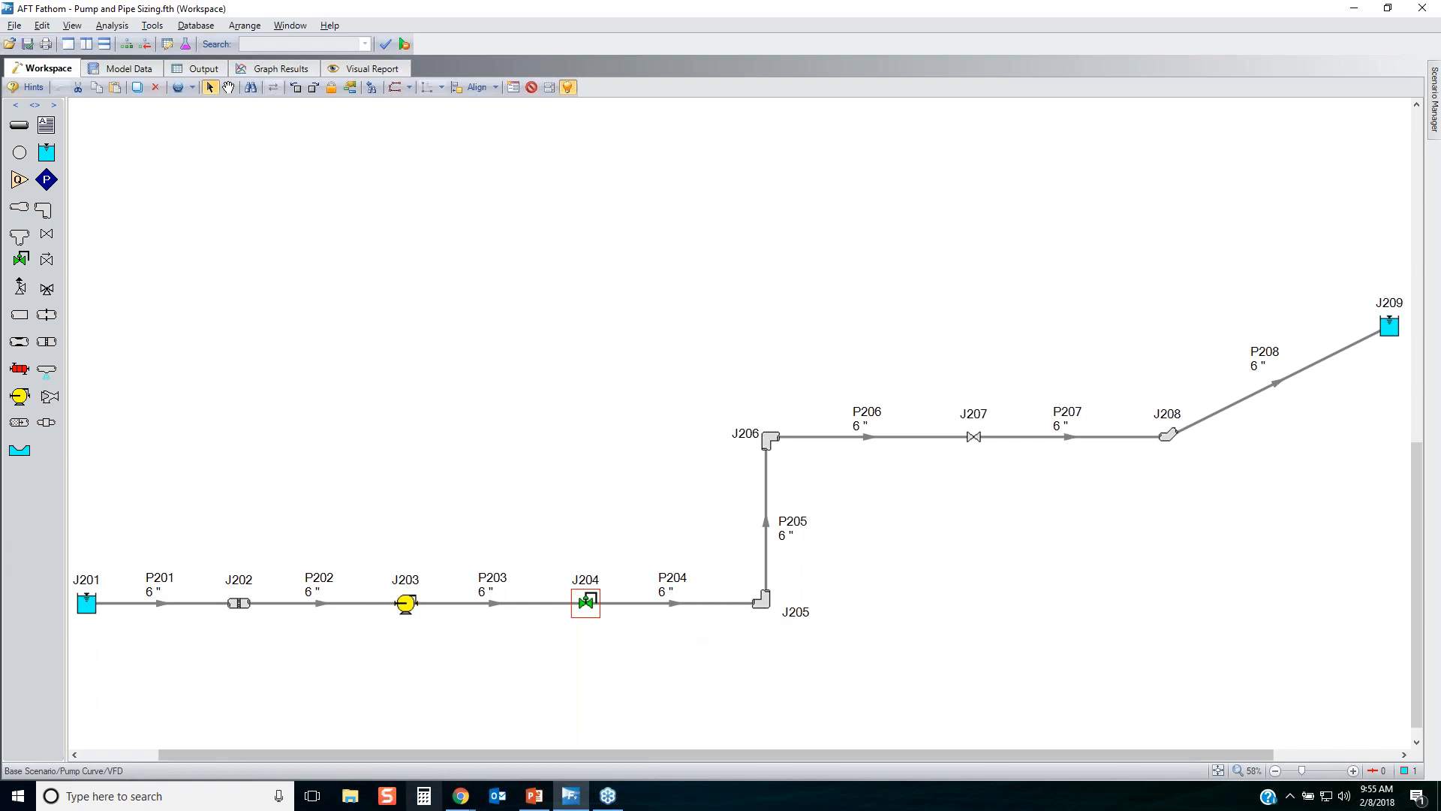
Switch to the AFT website in Chrome and open its Webinar Library, submitting the prefilled email on the access form.
left_click(460, 796)
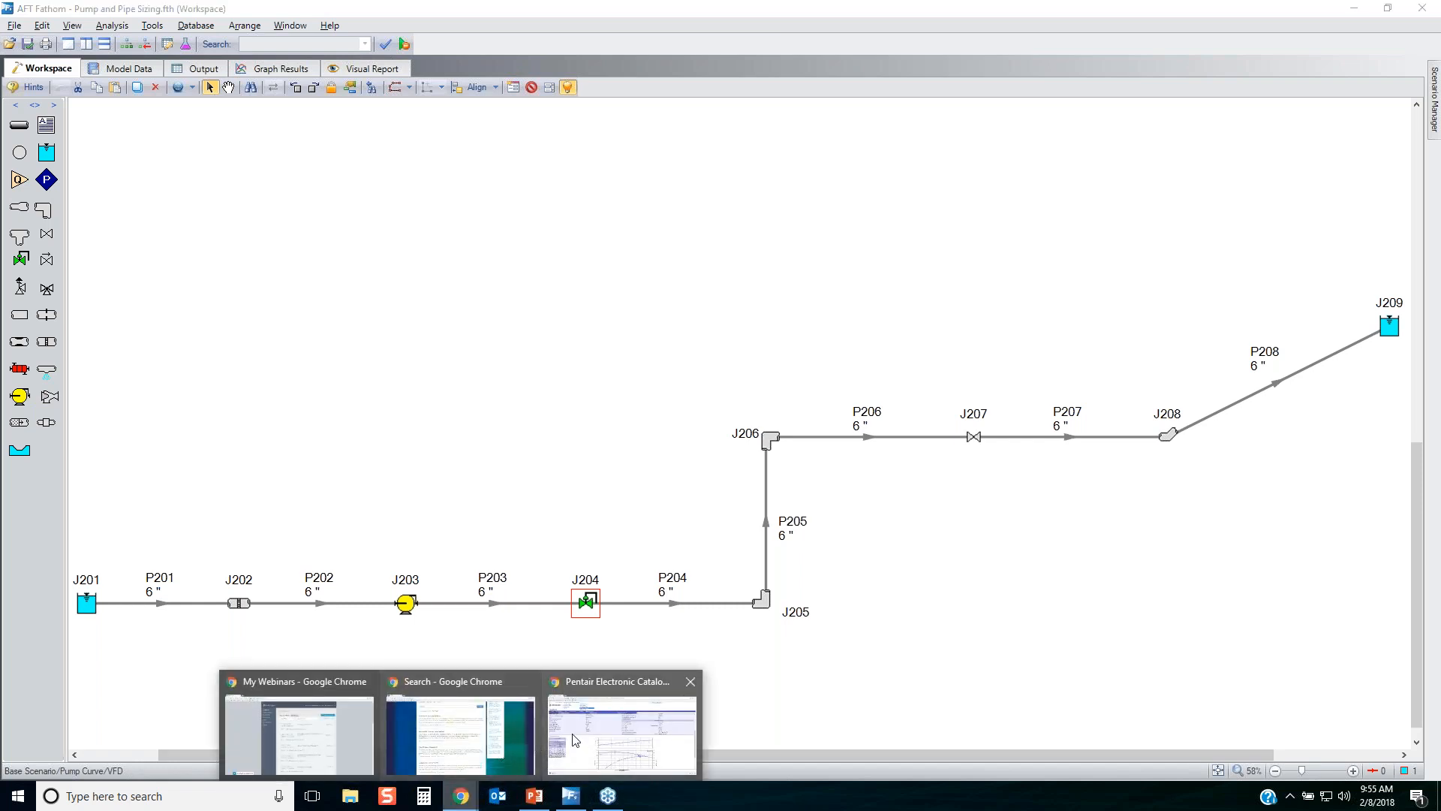
left_click(447, 734)
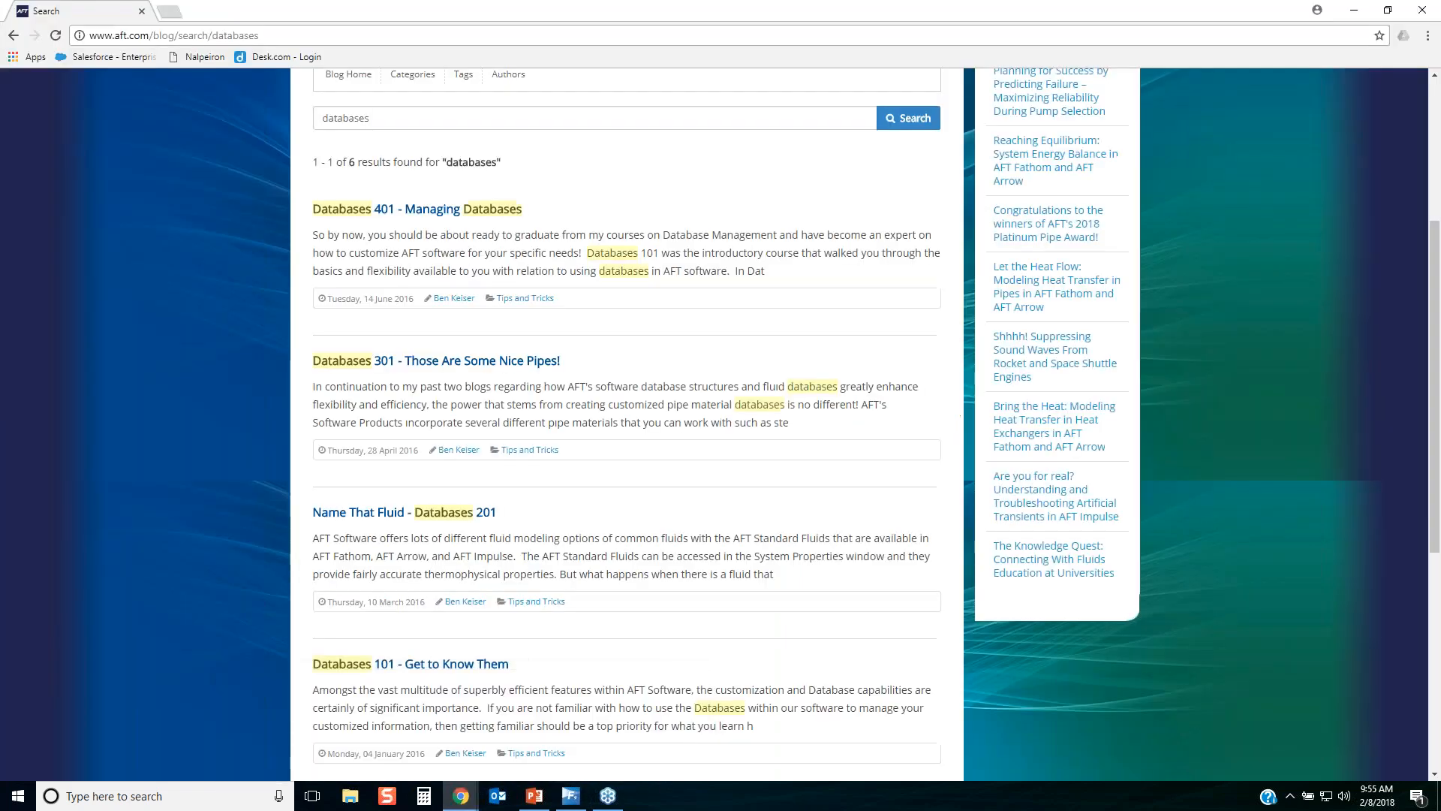
scroll(627, 421, "up", 4)
scroll(703, 196, "up", 1)
mouse_move(703, 197)
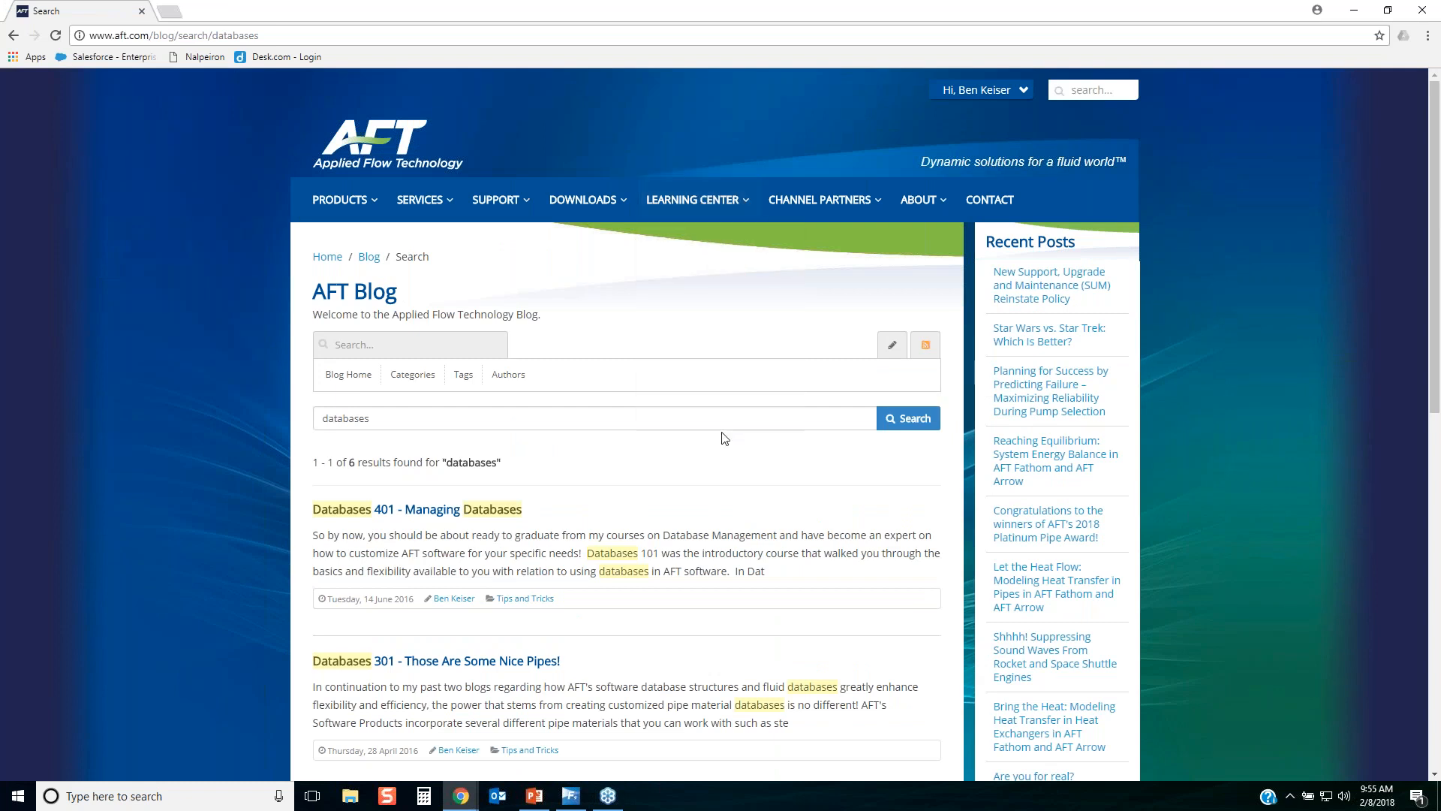
mouse_move(692, 425)
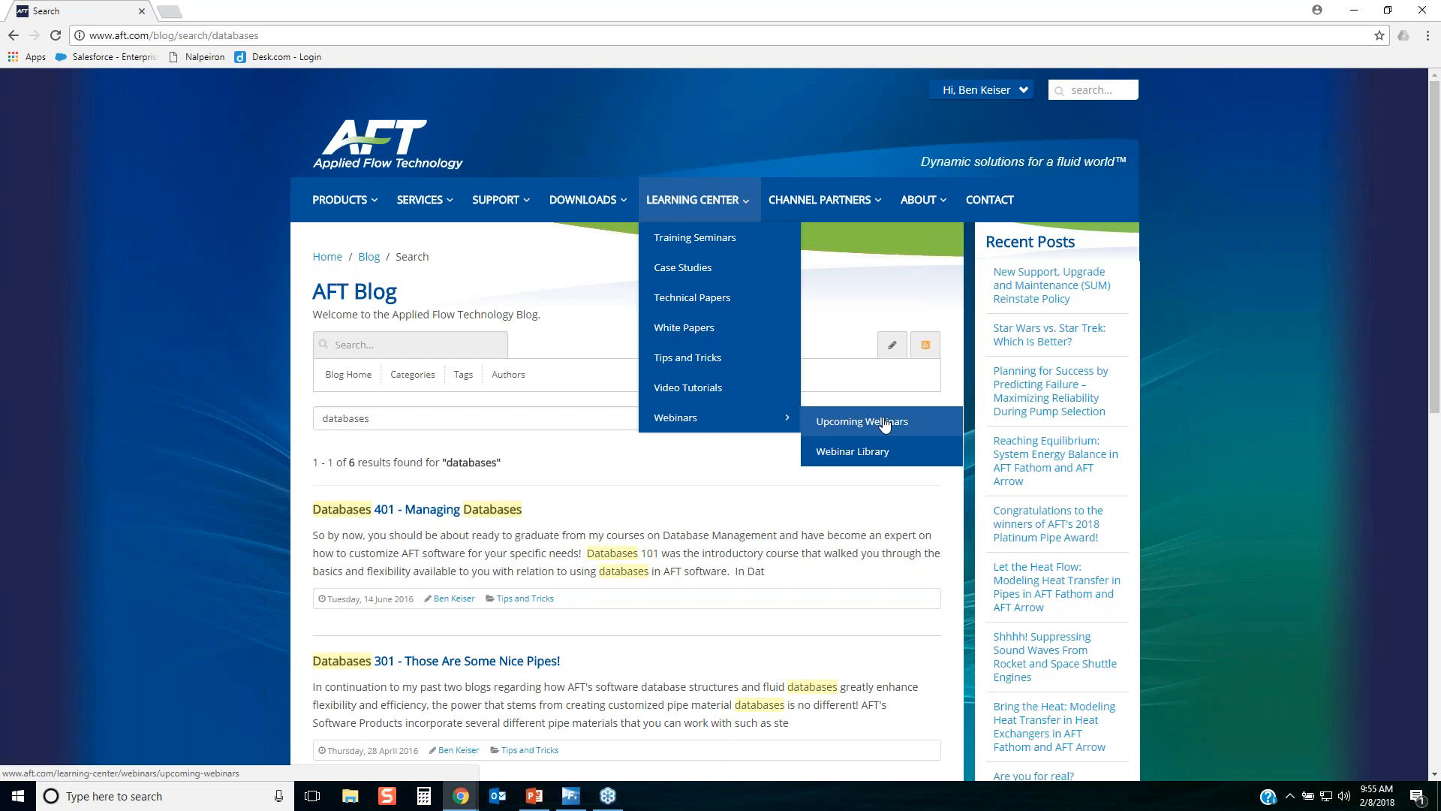
left_click(850, 453)
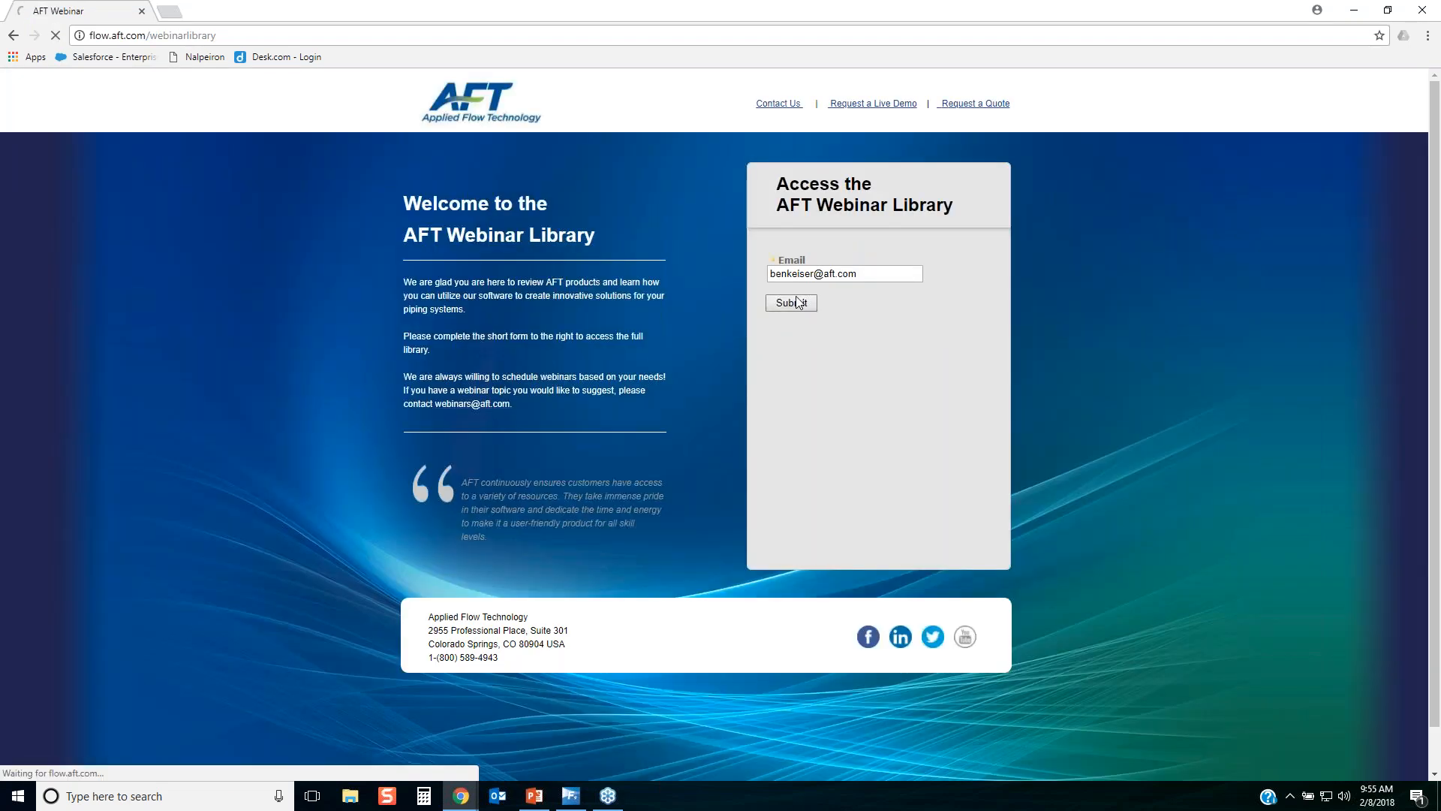
left_click(797, 304)
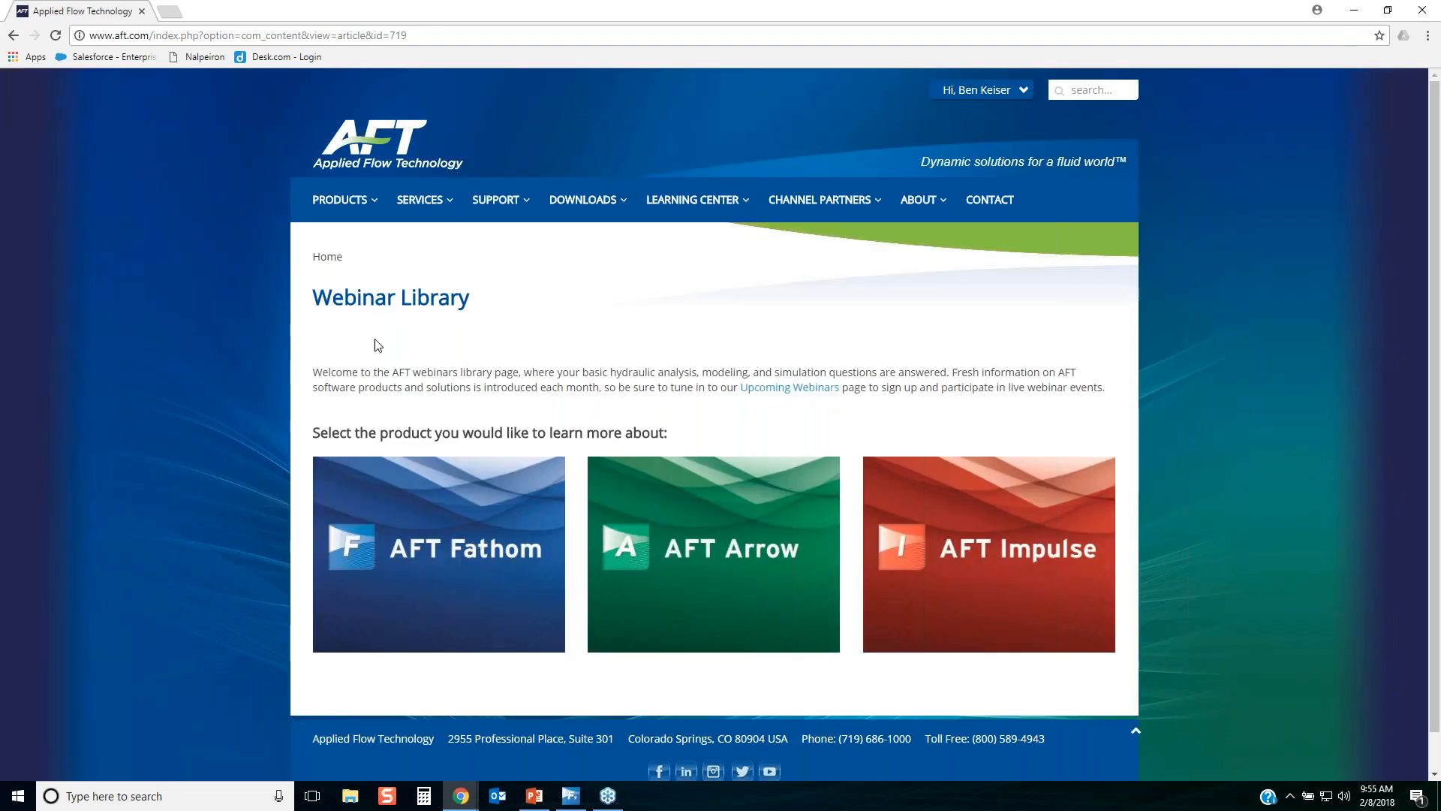
Open the AFT Fathom webinars and look through the list to the pump junction and detailed pump modeling videos.
mouse_move(435, 521)
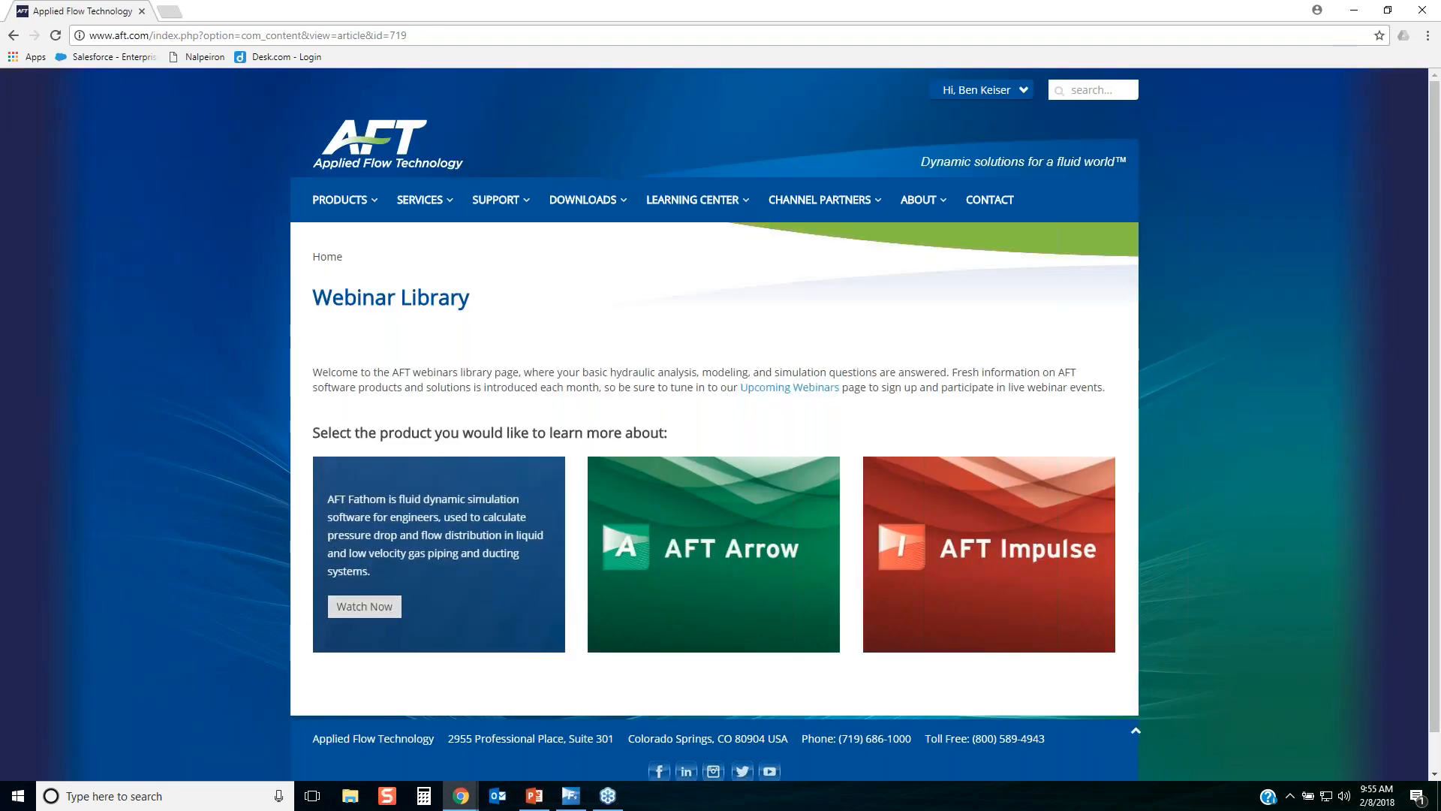
left_click(364, 606)
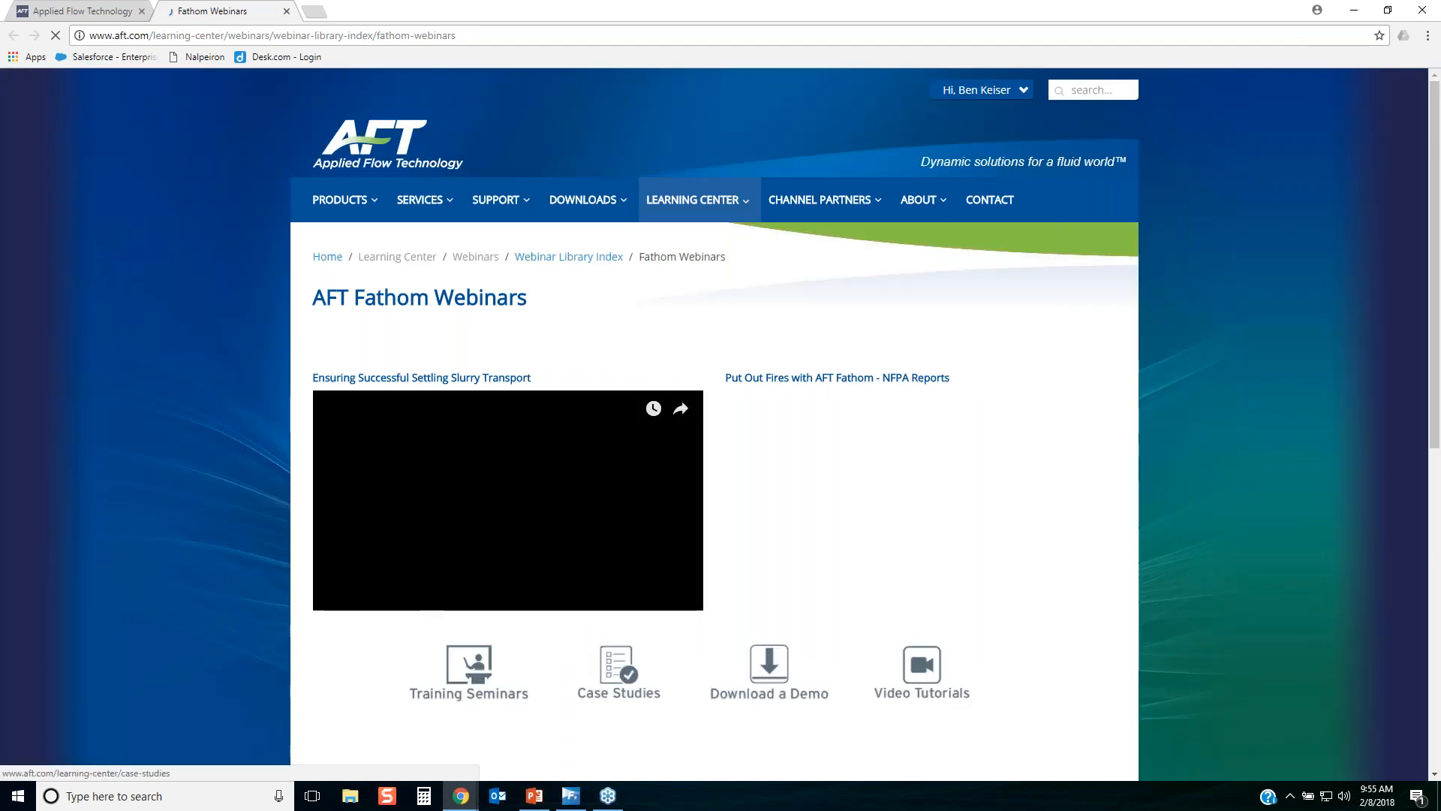
scroll(1057, 592, "down", 5)
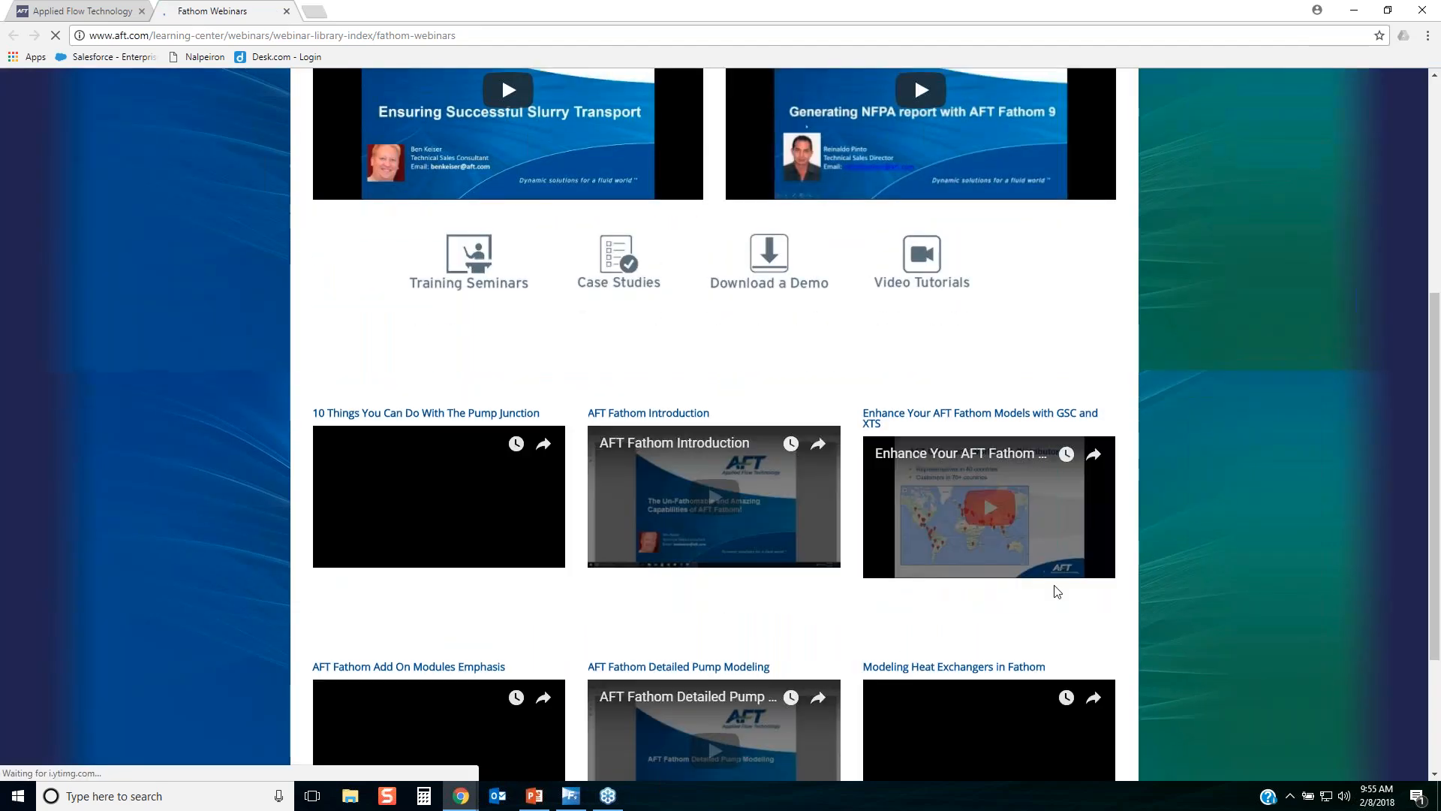
scroll(1056, 592, "down", 3)
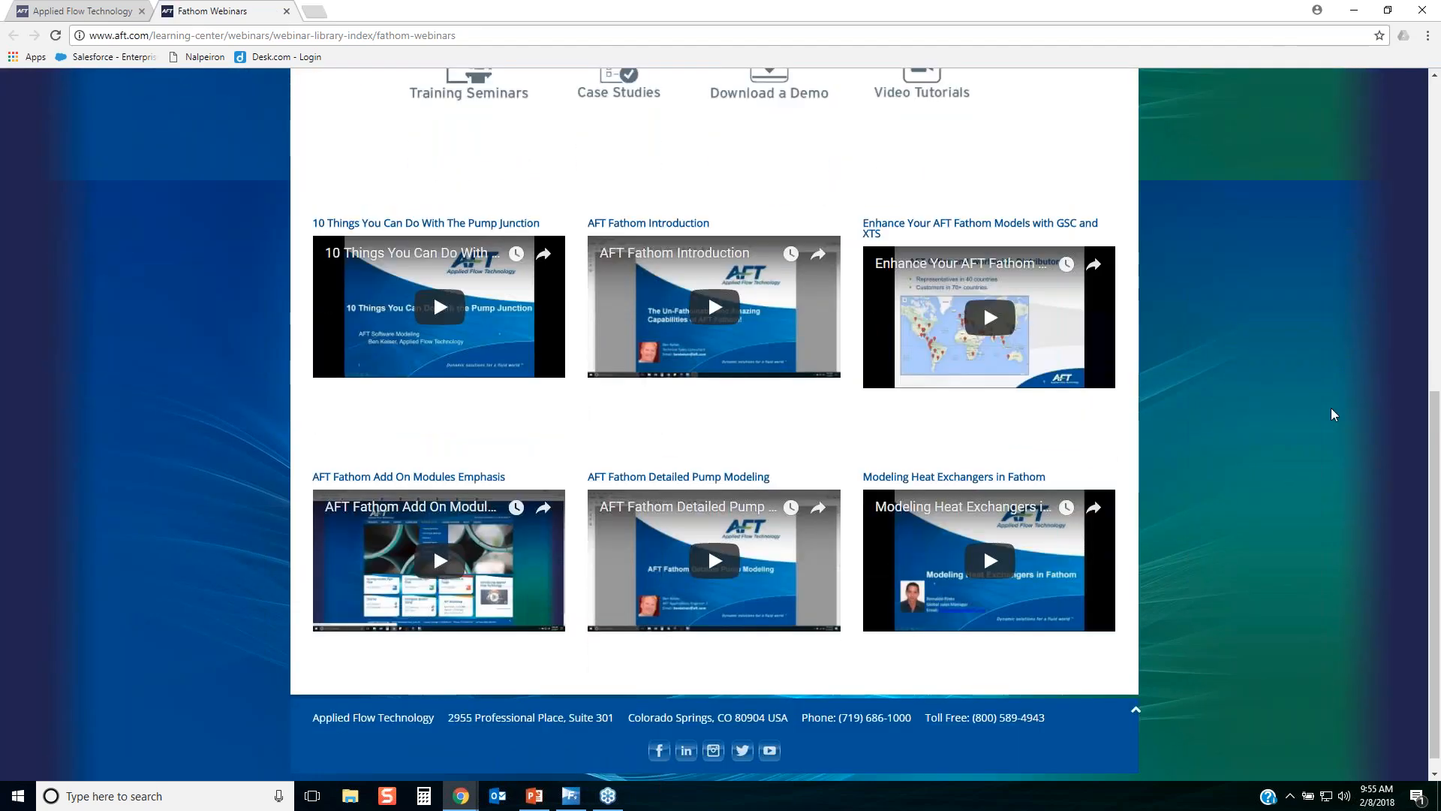
key("alt+Tab")
mouse_move(250, 186)
left_mouse_down()
mouse_move(420, 198)
mouse_move(568, 364)
mouse_move(535, 390)
left_mouse_up()
left_click_drag(310, 355, 283, 182)
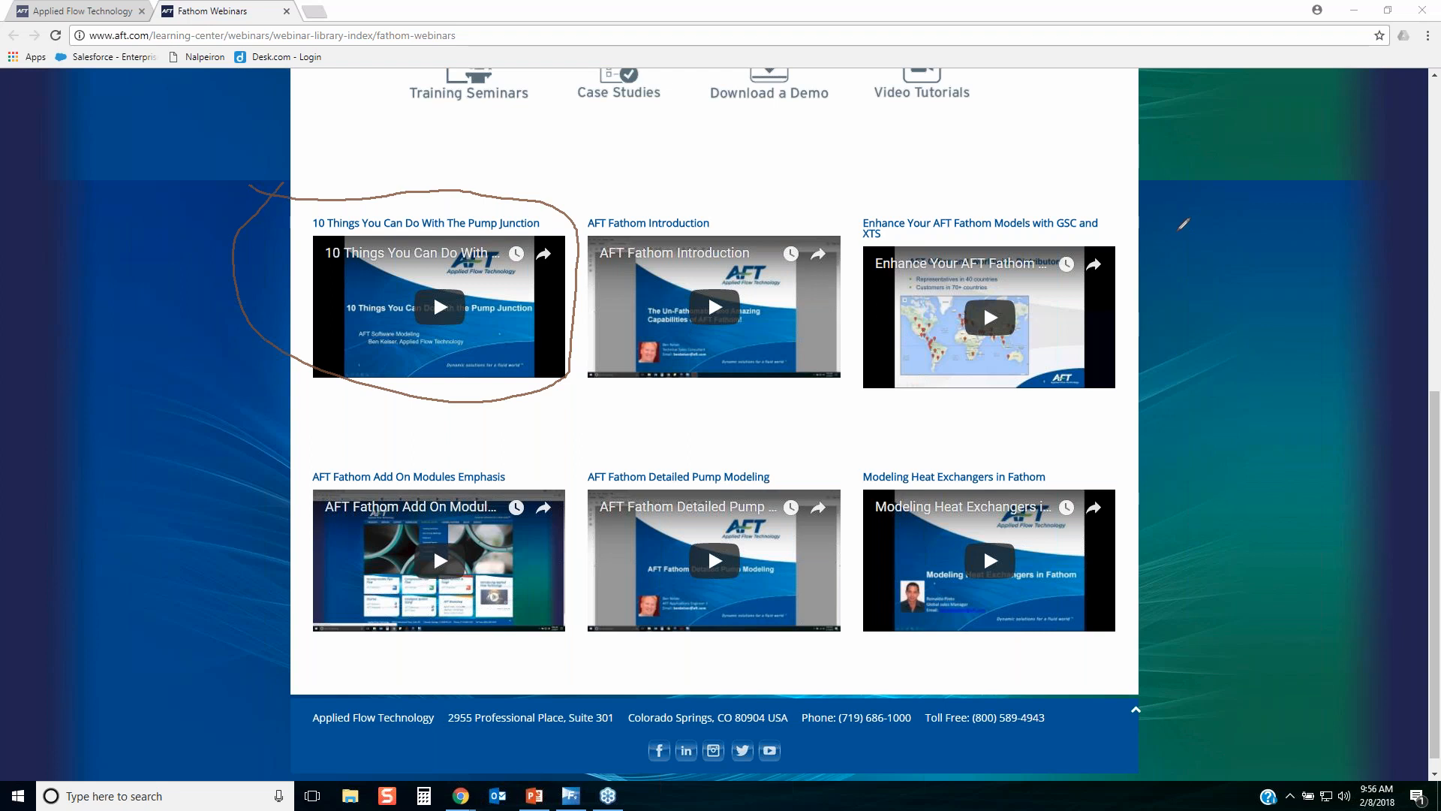
mouse_move(798, 734)
left_mouse_down()
mouse_move(912, 722)
mouse_move(848, 707)
mouse_move(773, 716)
mouse_move(799, 739)
left_mouse_up()
key("Escape")
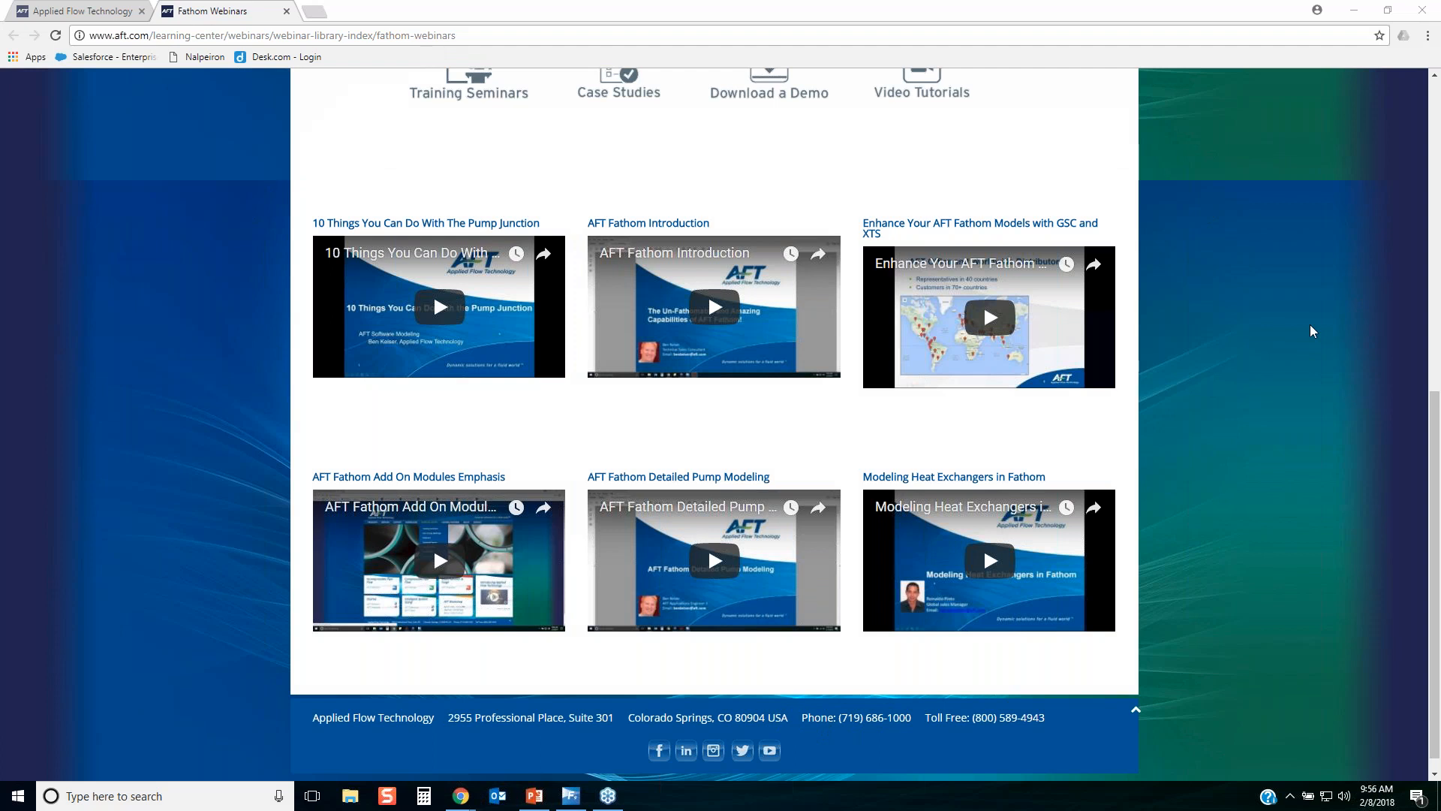